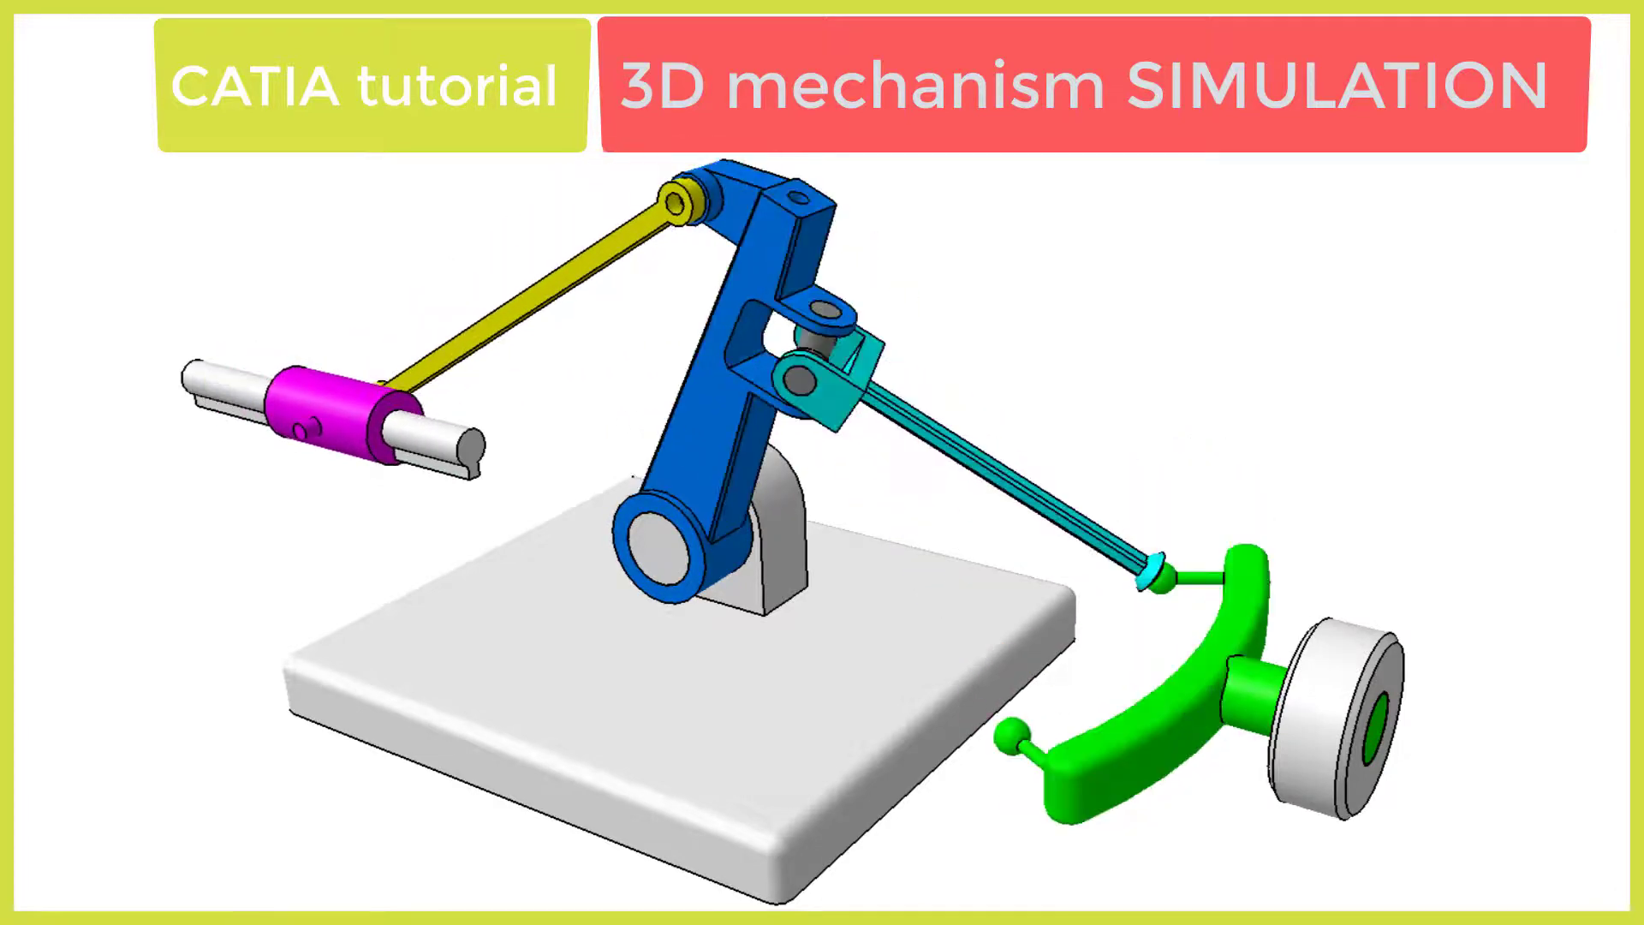
Show the slider crank.stp assembly in full screen, with its parts listed in the specification tree
{"action": "right_click", "coordinate": [396, 138]}
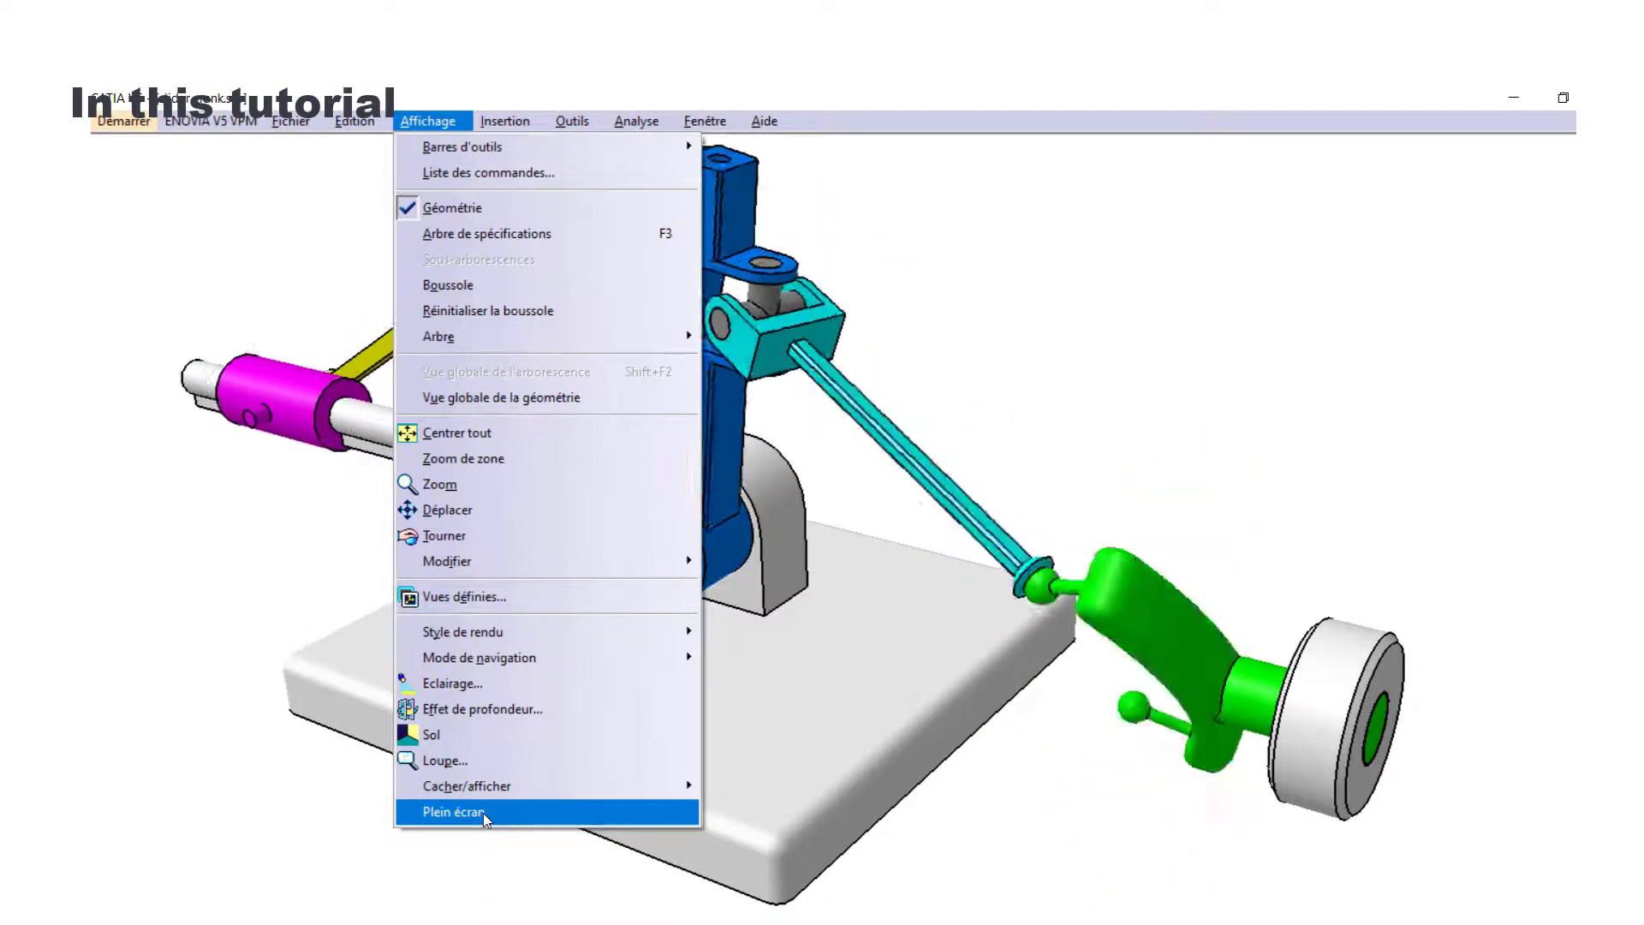
{"action": "left_click", "coordinate": [483, 813]}
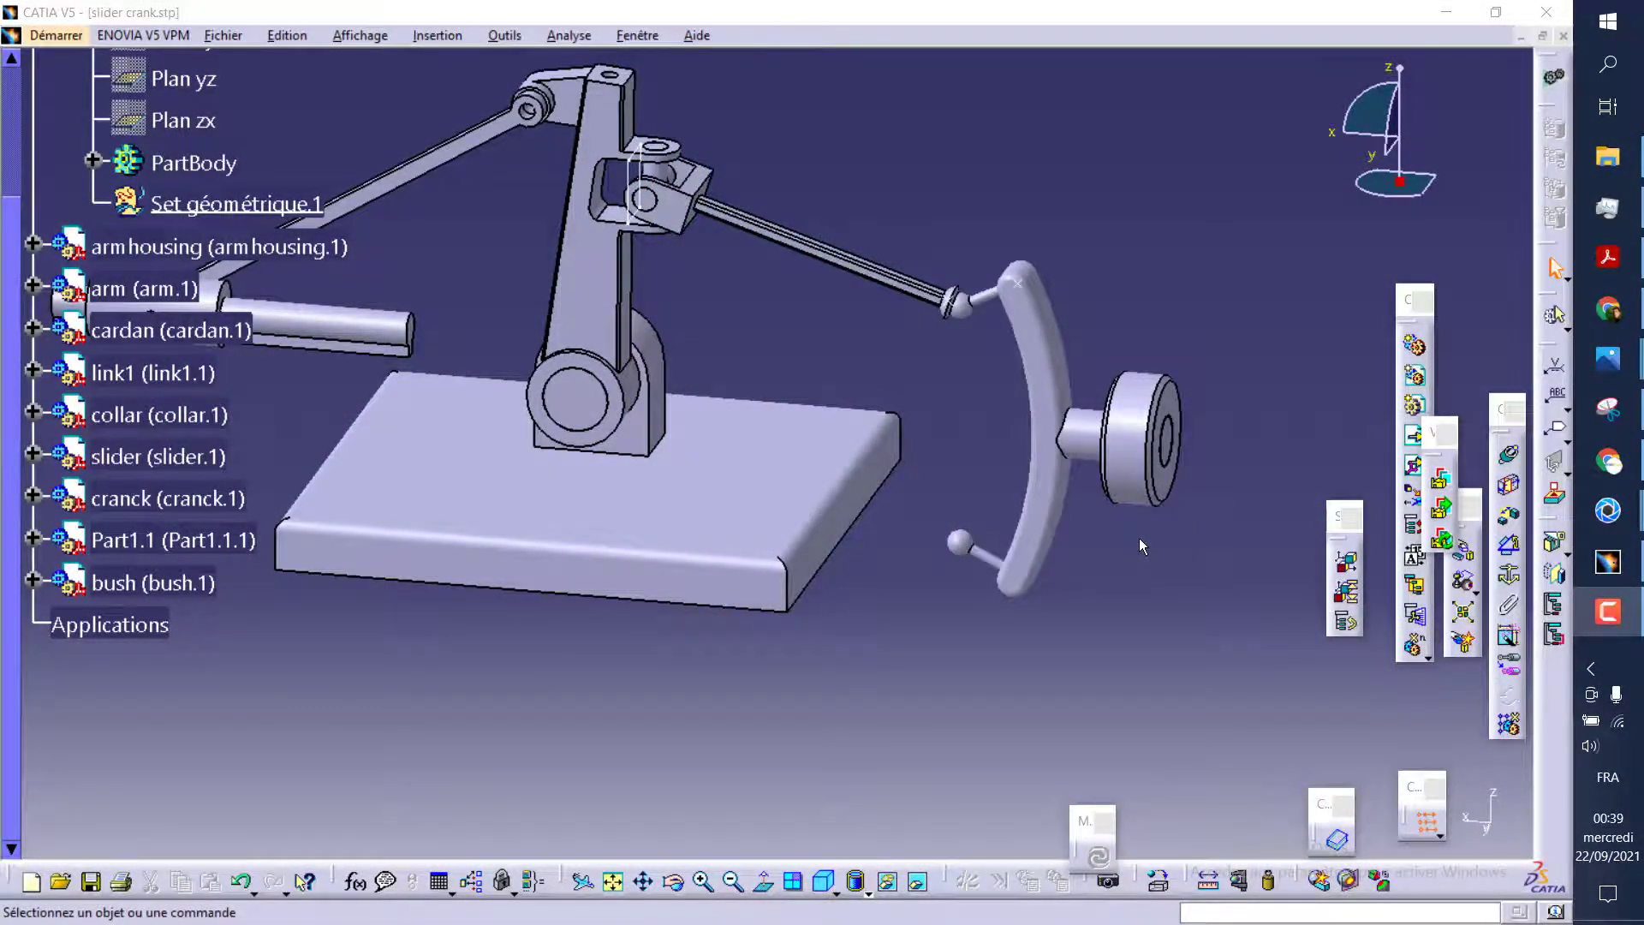
Switch to the DMU Kinematics workbench and start a revolute joint in a new mechanism
{"action": "left_click", "coordinate": [59, 40]}
{"action": "mouse_move", "coordinate": [113, 216]}
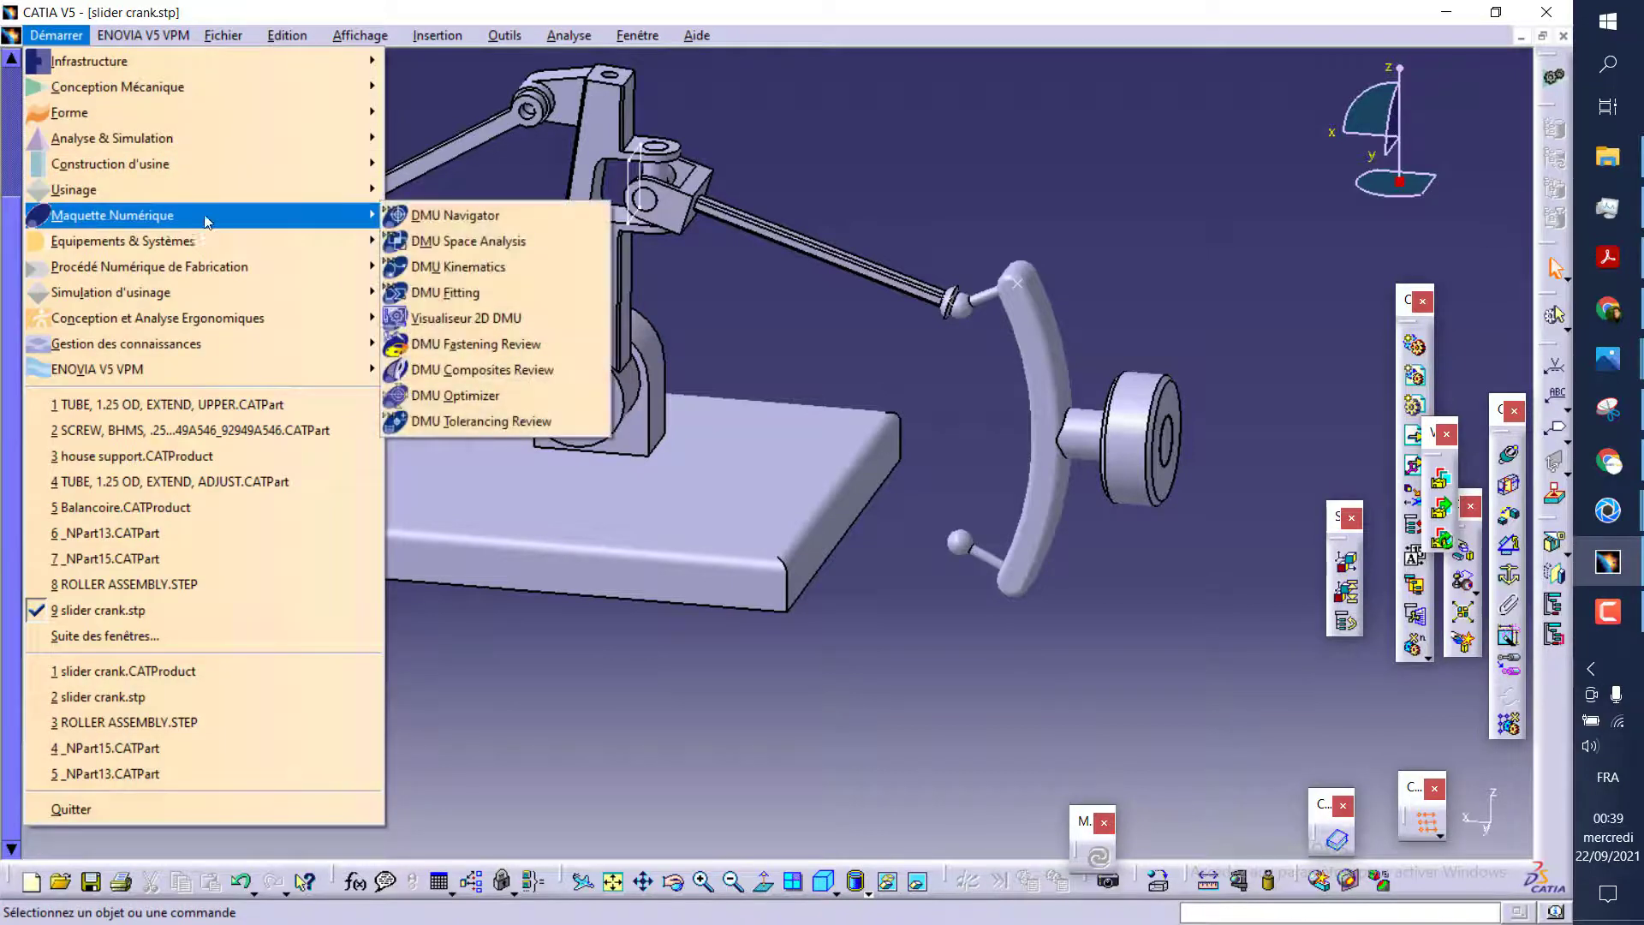
{"action": "left_click", "coordinate": [456, 268]}
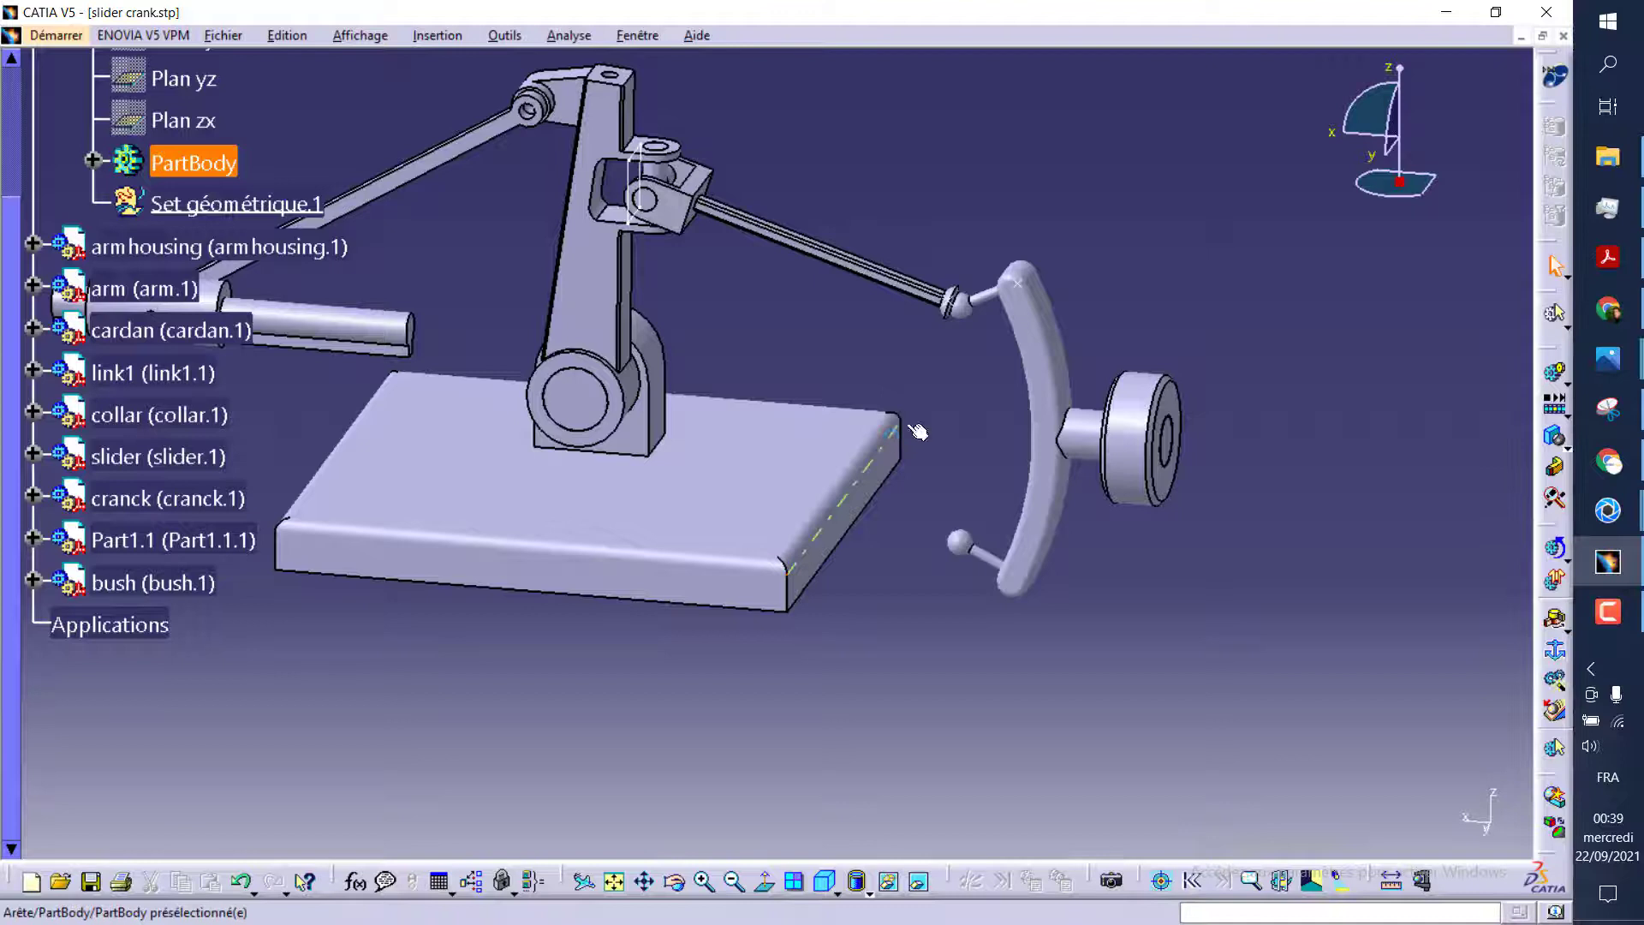
{"action": "middle_click_drag", "start_coordinate": [917, 431], "coordinate": [888, 373]}
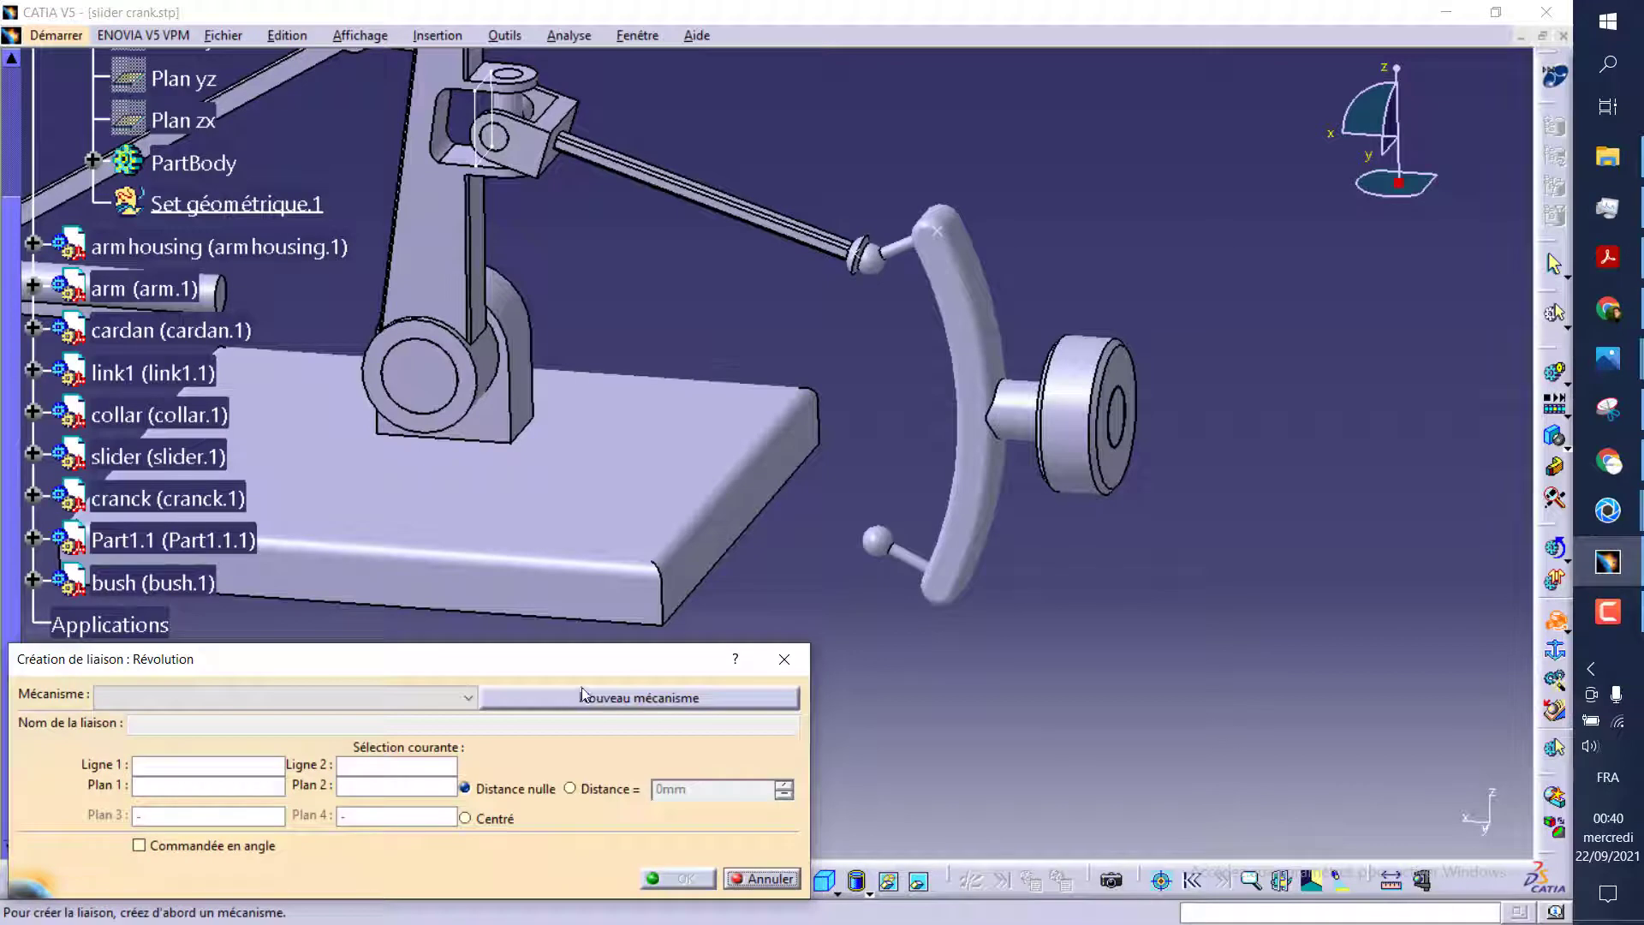
{"action": "left_click", "coordinate": [600, 699]}
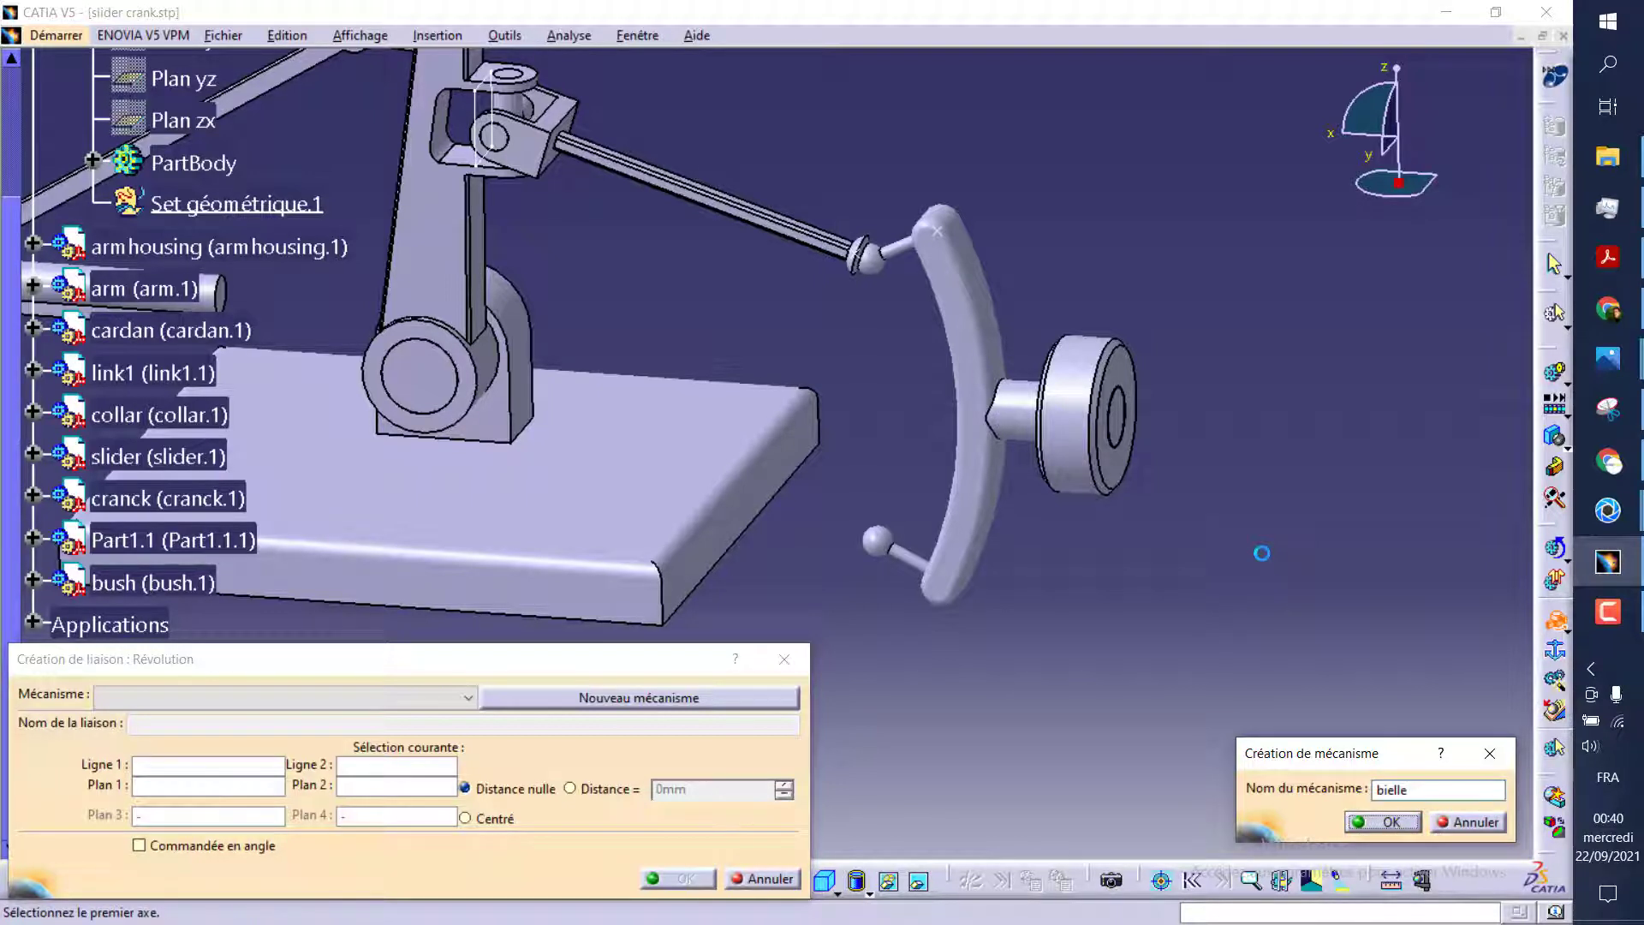
Name the mechanism bielle and create the bush-to-cranck revolute joint with a set plane distance
{"action": "left_click", "coordinate": [1086, 420]}
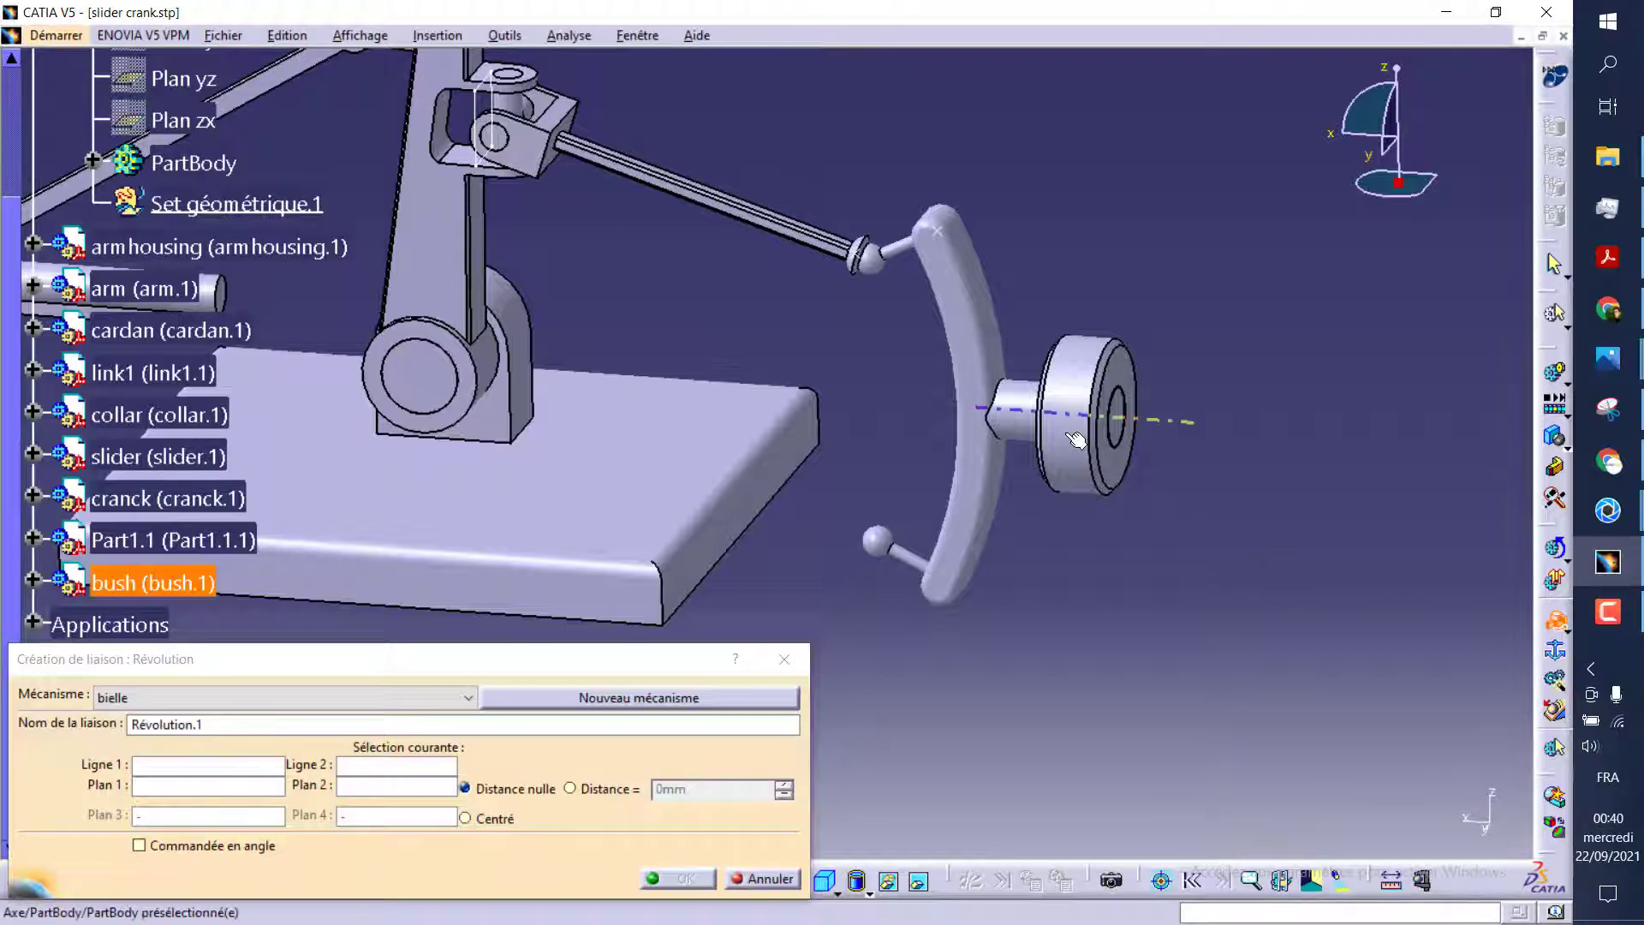
{"action": "left_click", "coordinate": [1019, 422]}
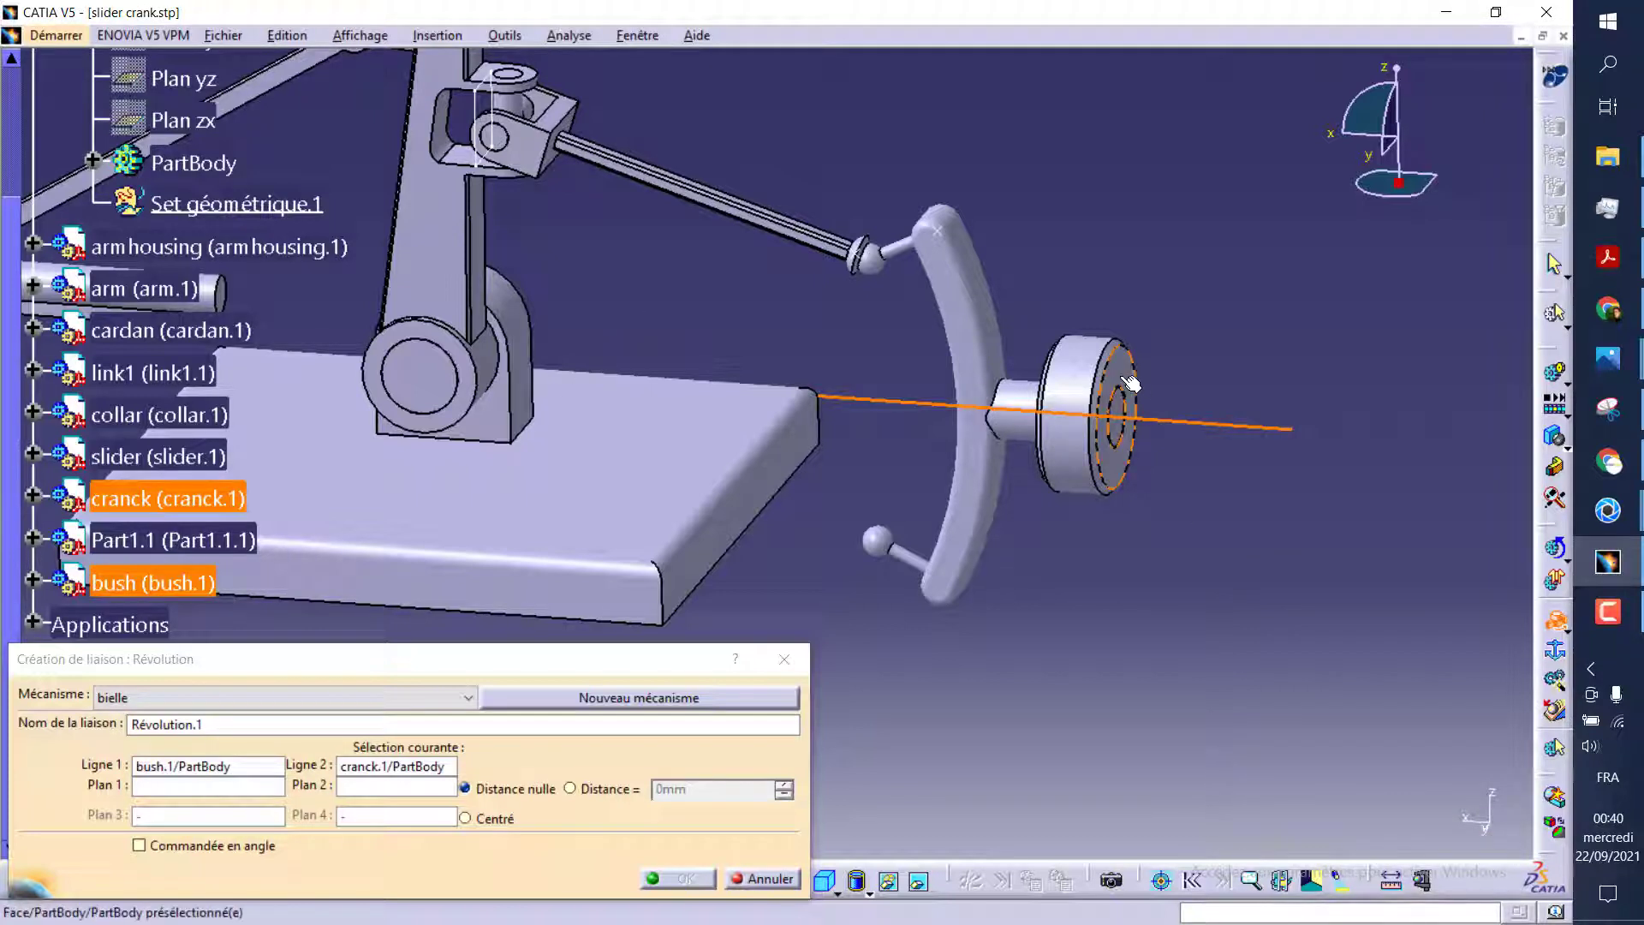
{"action": "left_click", "coordinate": [597, 789]}
{"action": "left_click", "coordinate": [679, 880]}
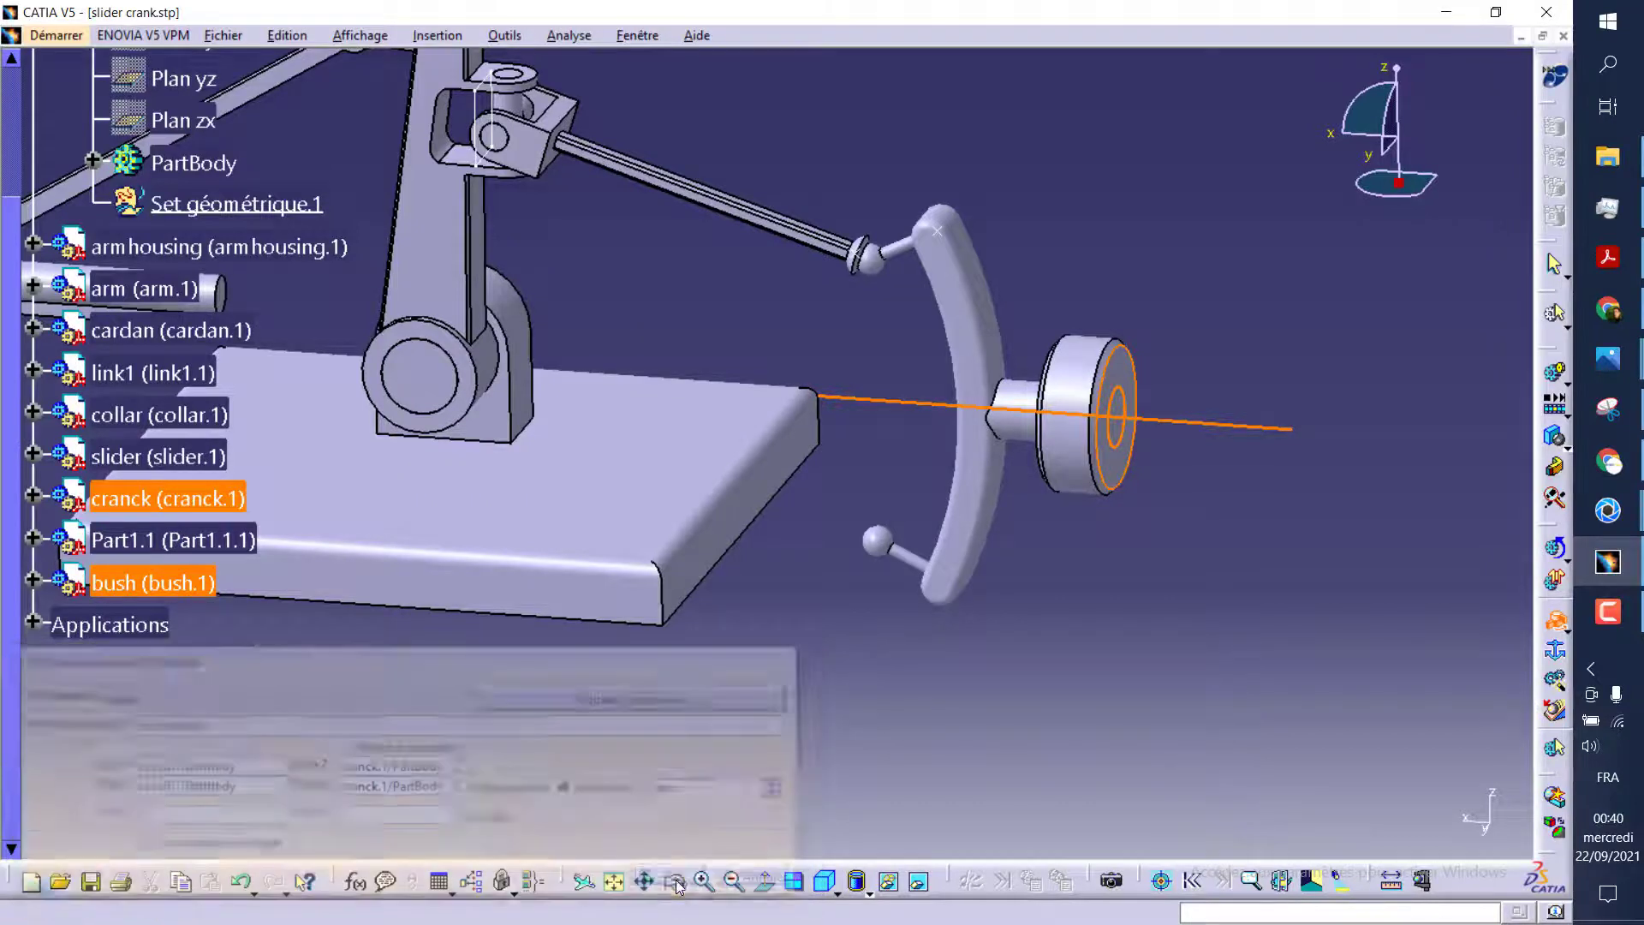
Add the arm-to-arm-housing revolute joint with Distance = 0mm
{"action": "mouse_move", "coordinate": [672, 411]}
{"action": "middle_mouse_down"}
{"action": "mouse_move", "coordinate": [936, 569]}
{"action": "mouse_move", "coordinate": [1223, 401]}
{"action": "mouse_move", "coordinate": [1199, 479]}
{"action": "mouse_move", "coordinate": [844, 515]}
{"action": "middle_mouse_up"}
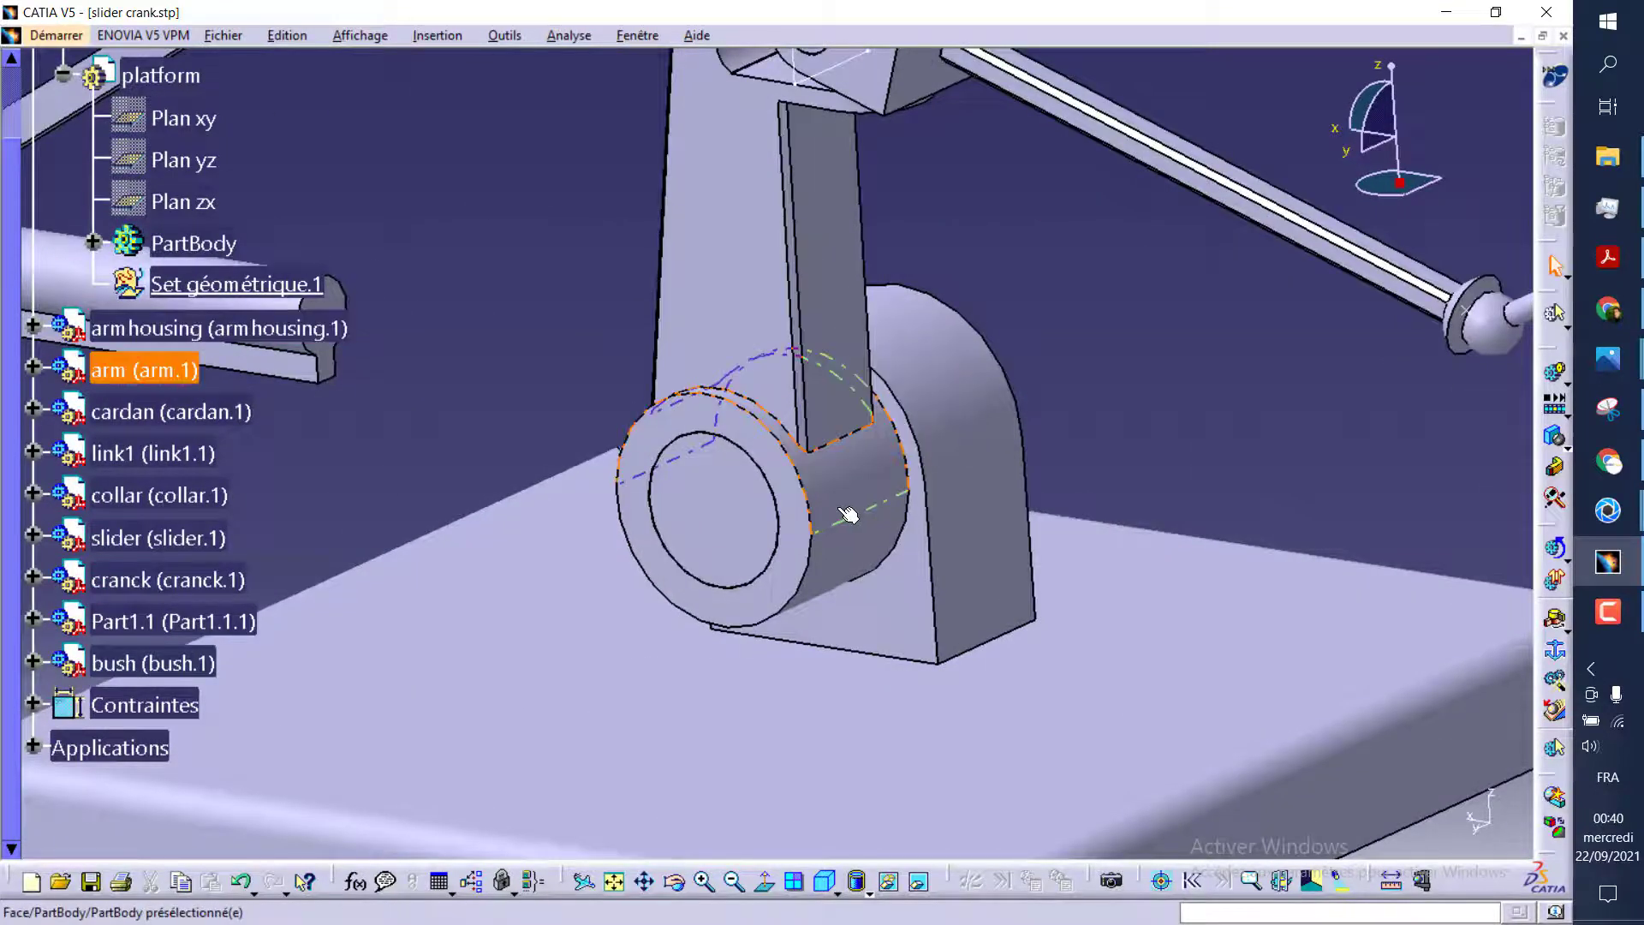
{"action": "left_click", "coordinate": [1553, 628]}
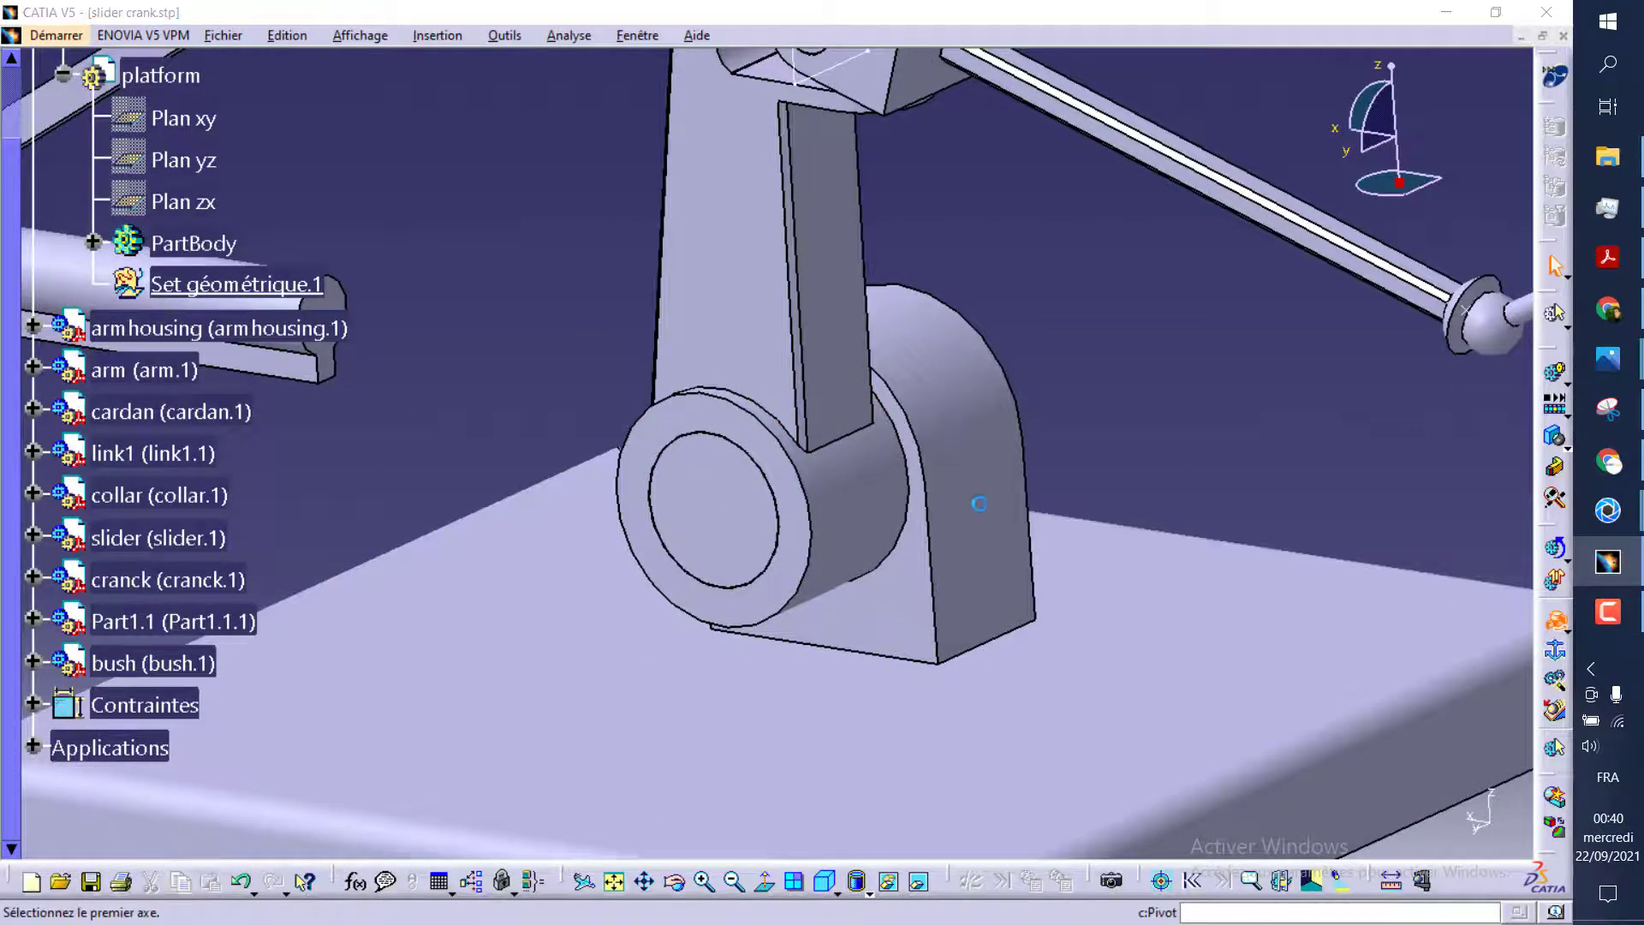
{"action": "left_click", "coordinate": [846, 483]}
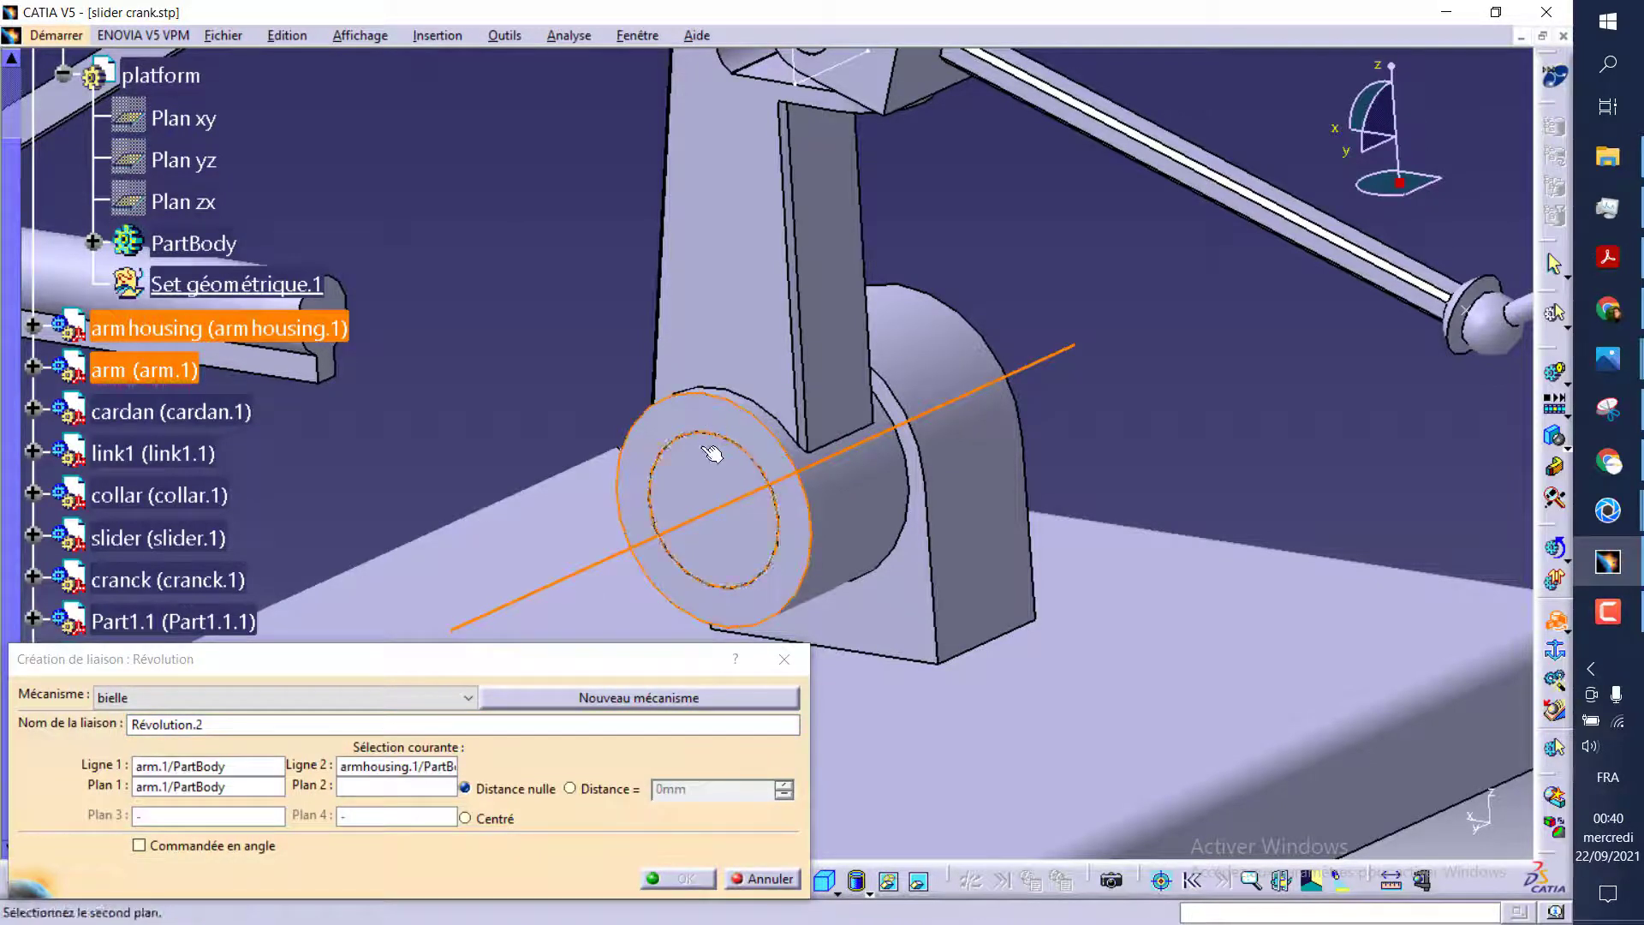
{"action": "left_click", "coordinate": [569, 788]}
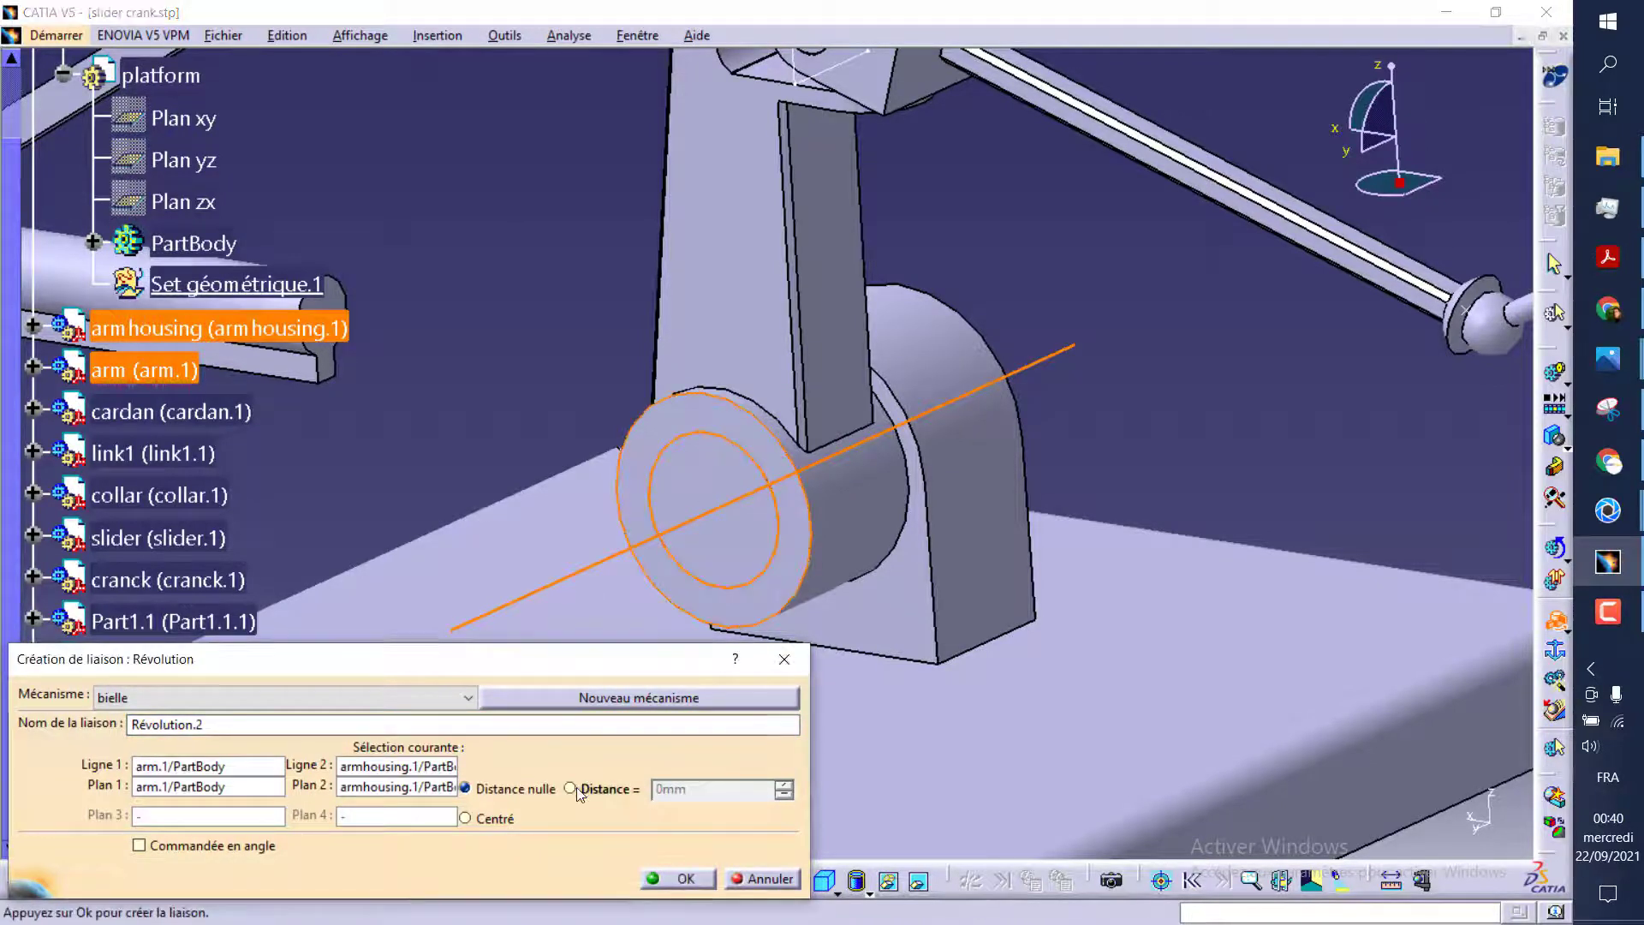
{"action": "left_click", "coordinate": [677, 879]}
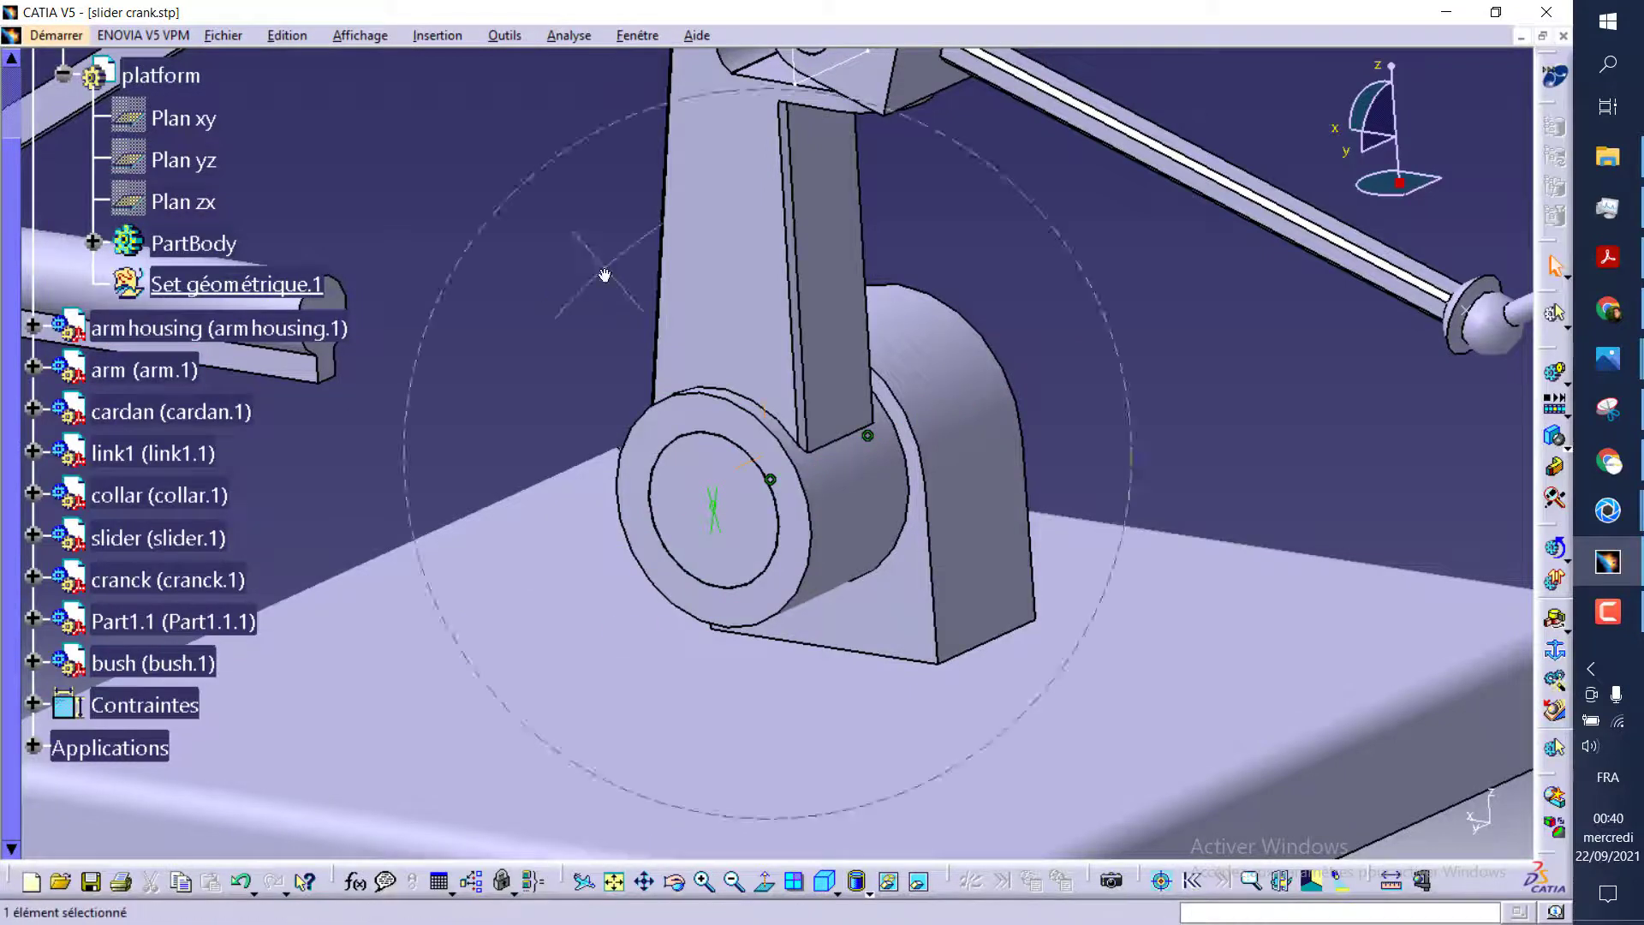
{"action": "middle_click_drag", "start_coordinate": [604, 274], "coordinate": [690, 378]}
Create revolute joint Revolution.3 between the cardan axis and the Part1.1 face
{"action": "left_click", "coordinate": [960, 437]}
{"action": "mouse_move", "coordinate": [959, 437]}
{"action": "middle_mouse_down"}
{"action": "mouse_move", "coordinate": [857, 423]}
{"action": "mouse_move", "coordinate": [853, 527]}
{"action": "mouse_move", "coordinate": [839, 360]}
{"action": "middle_mouse_up"}
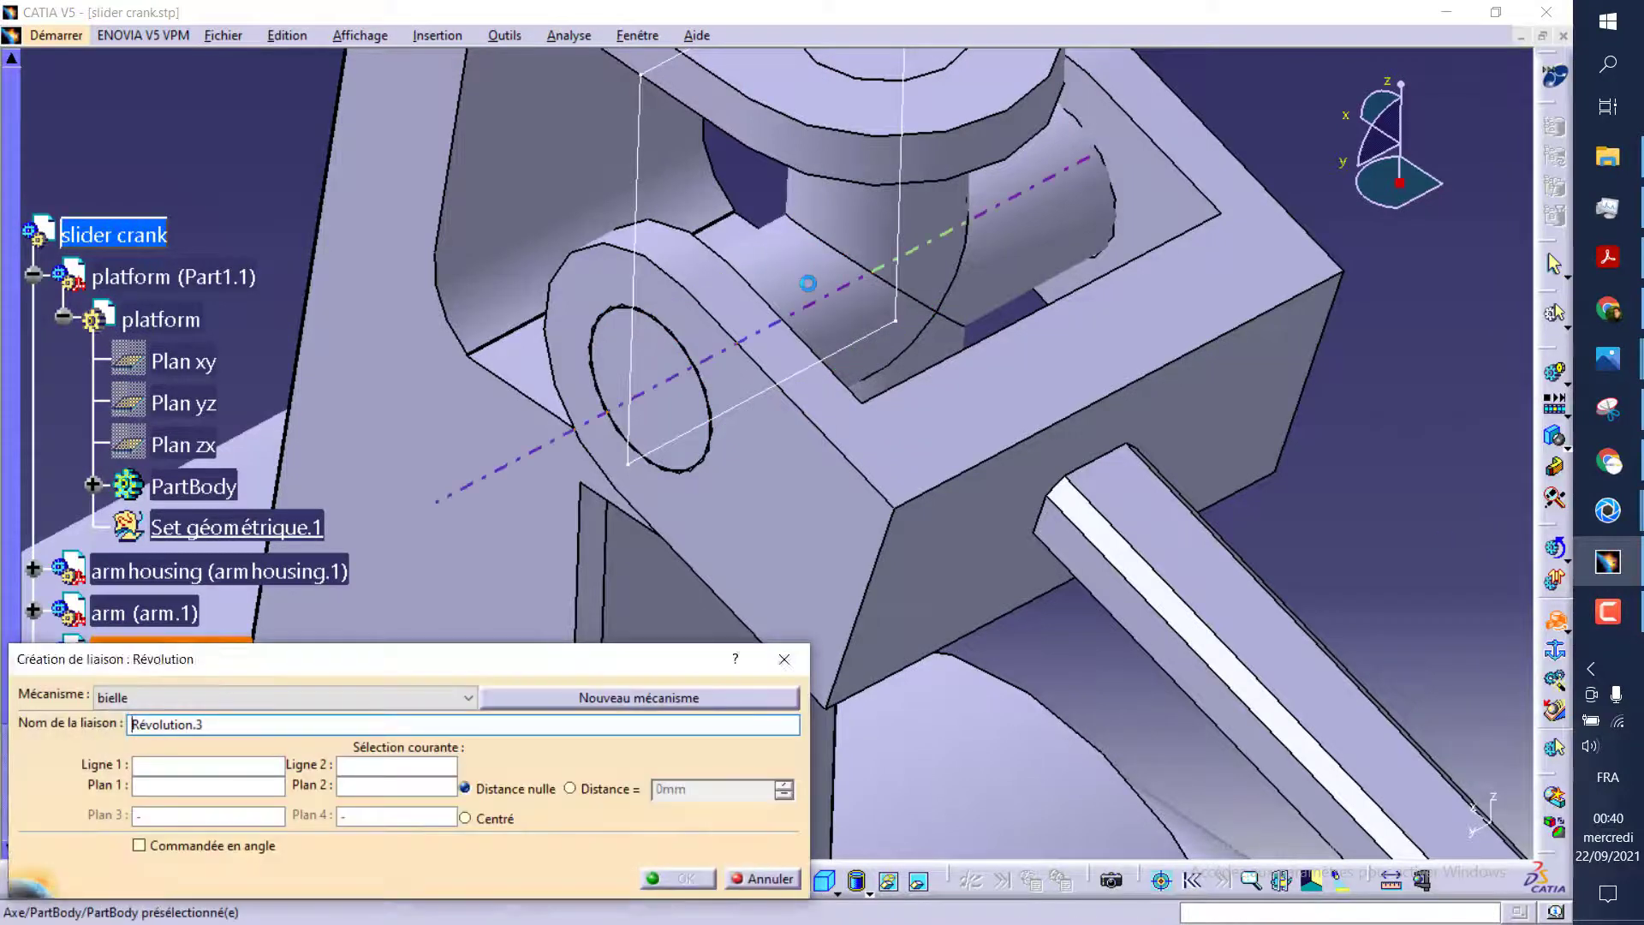
{"action": "left_click", "coordinate": [809, 287]}
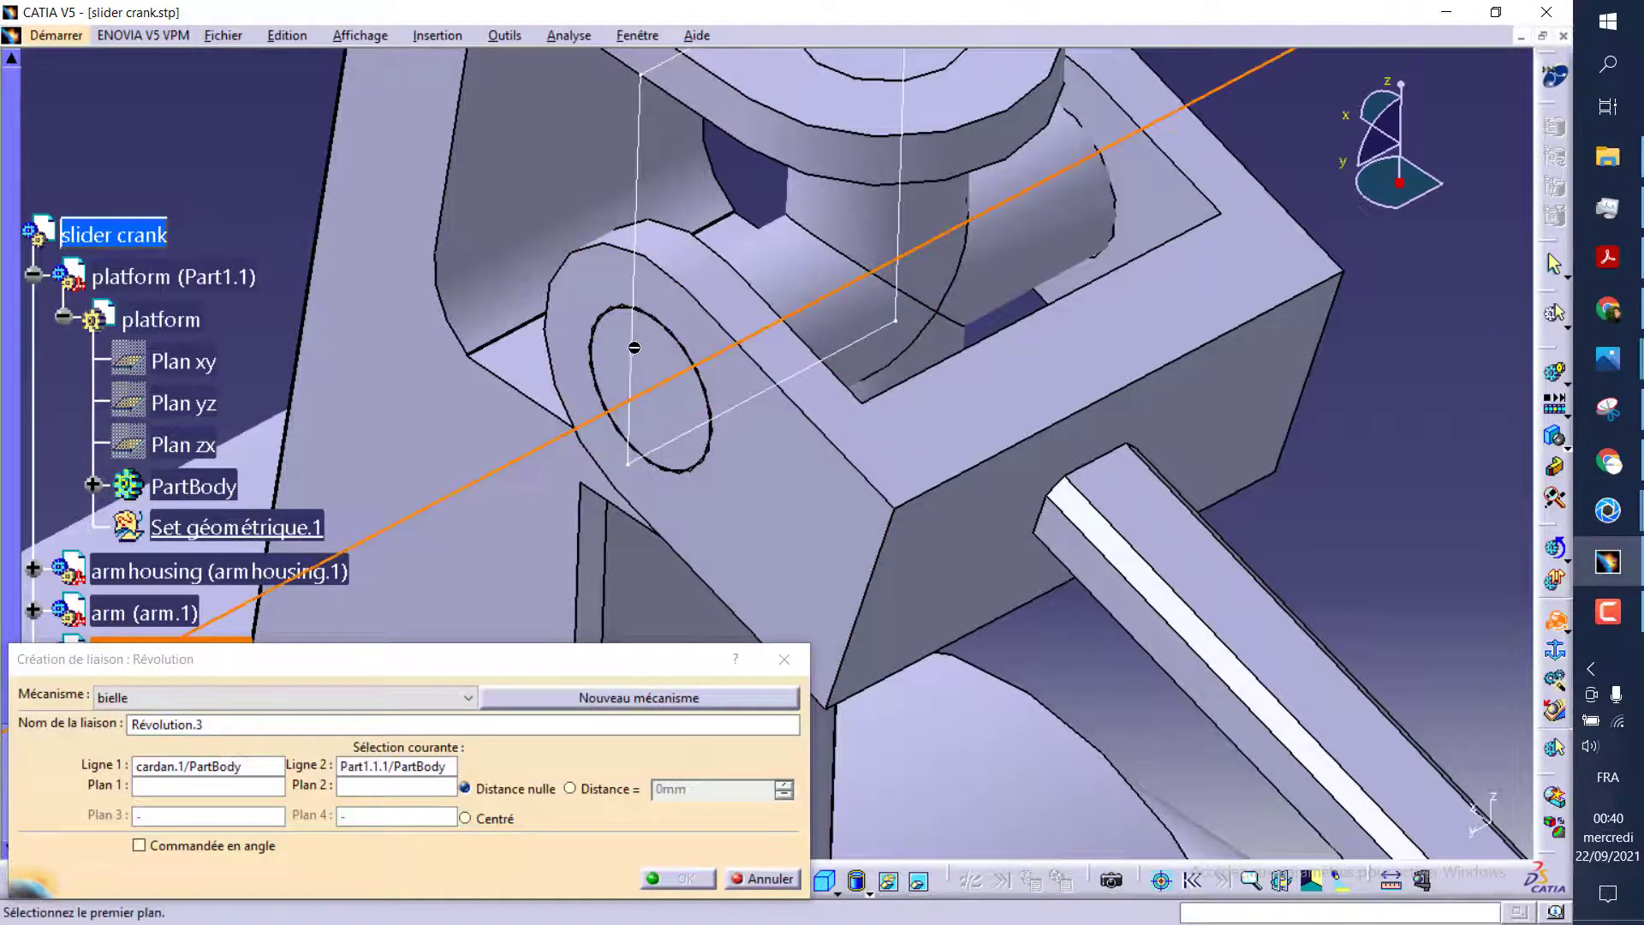
{"action": "left_click", "coordinate": [618, 288]}
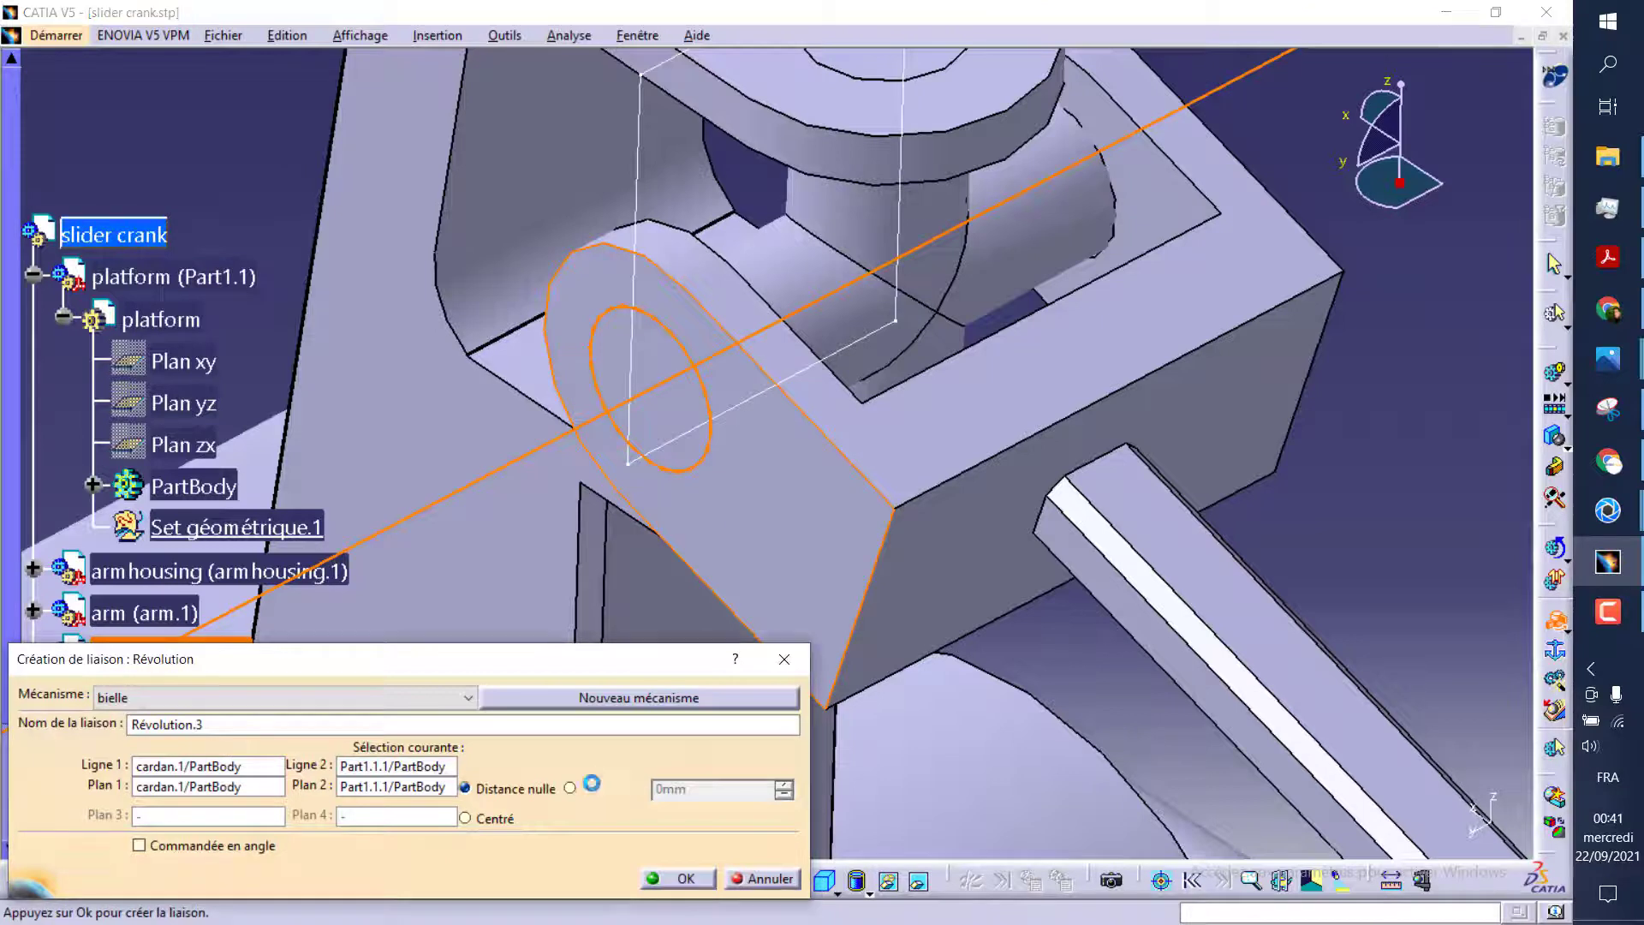
{"action": "left_click", "coordinate": [659, 879]}
Create revolute joint Revolution.4 between the cardan and the arm's top face, using Distance =
{"action": "mouse_move", "coordinate": [679, 349]}
{"action": "middle_mouse_down"}
{"action": "mouse_move", "coordinate": [645, 426]}
{"action": "mouse_move", "coordinate": [1512, 566]}
{"action": "middle_mouse_up"}
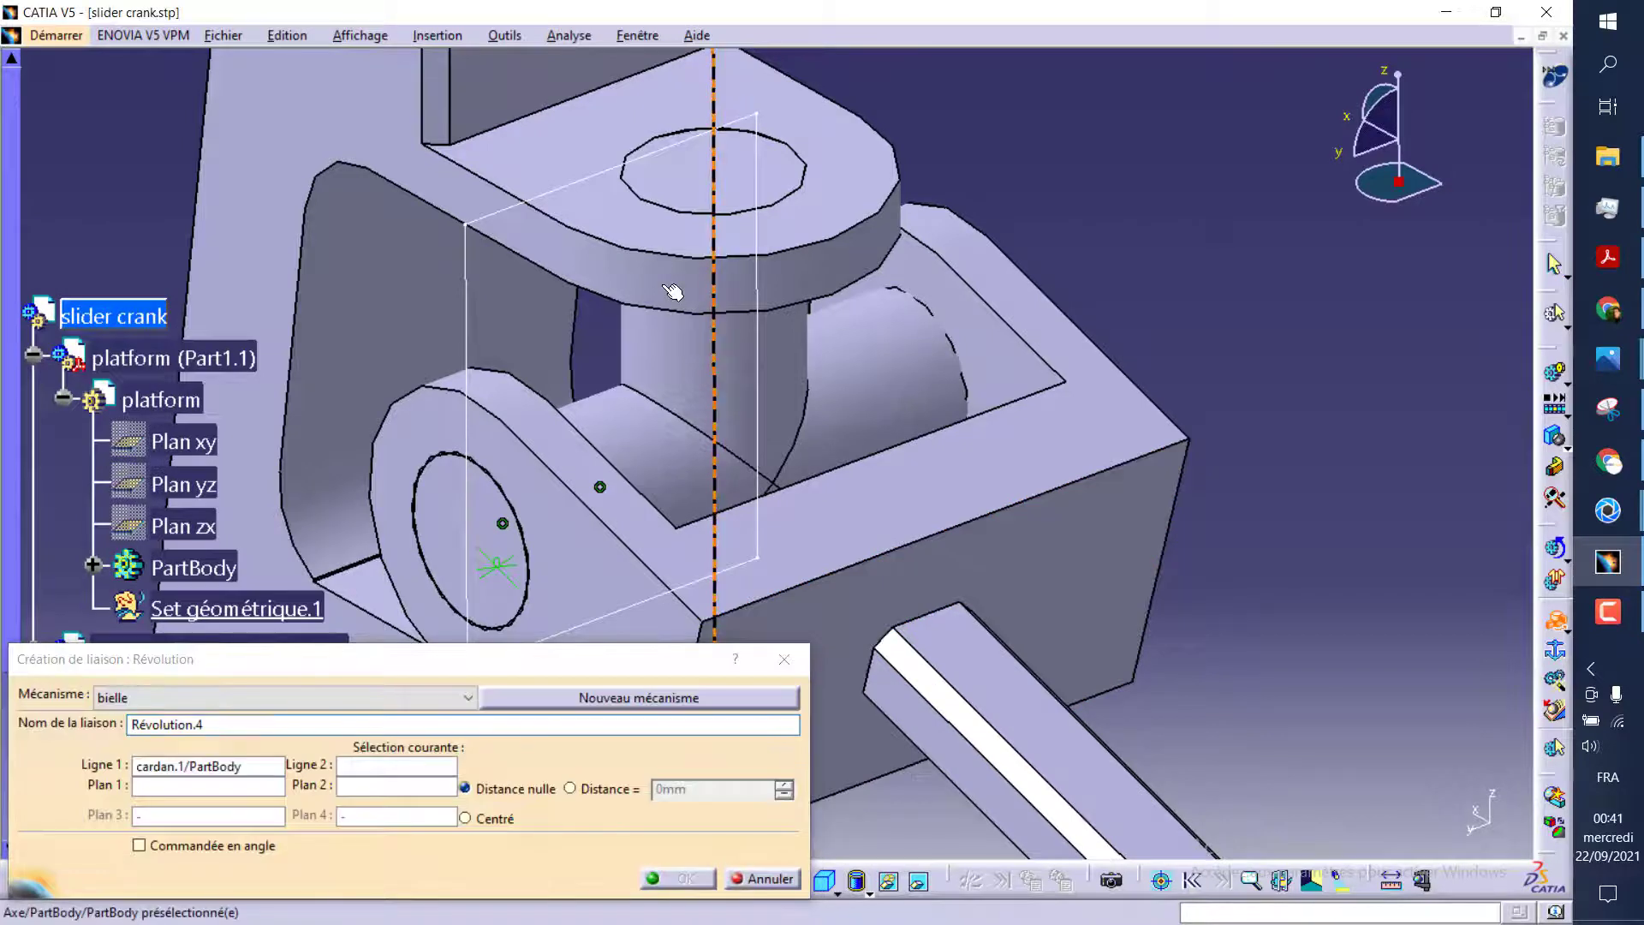
{"action": "left_click", "coordinate": [594, 134]}
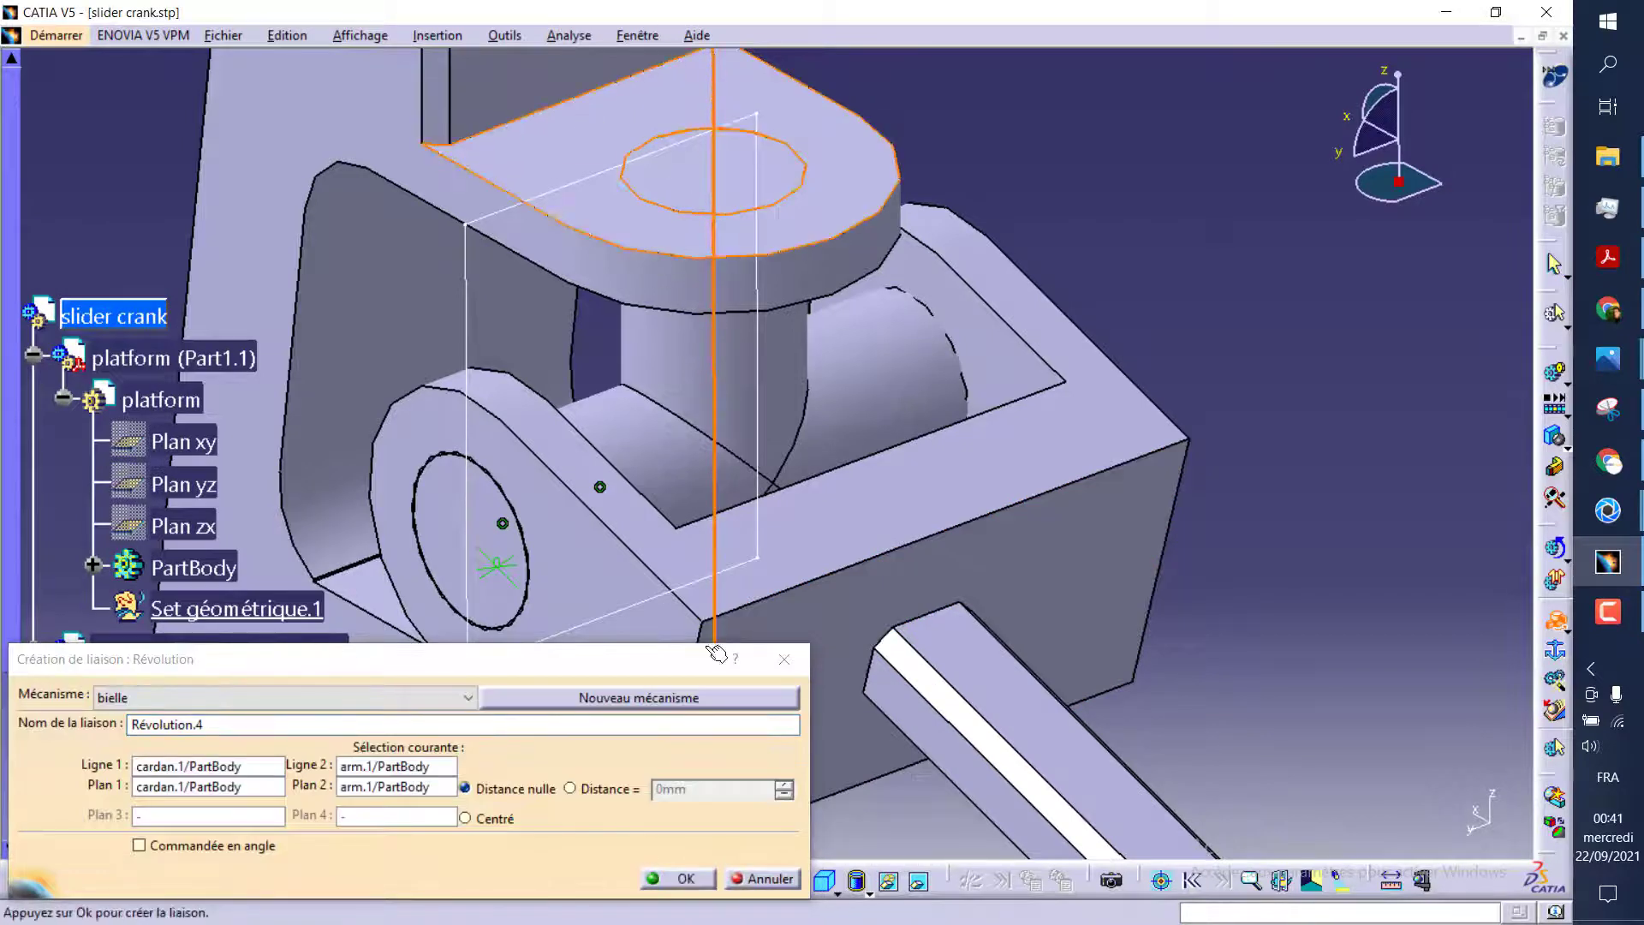
{"action": "left_click", "coordinate": [575, 788]}
{"action": "left_click", "coordinate": [674, 878]}
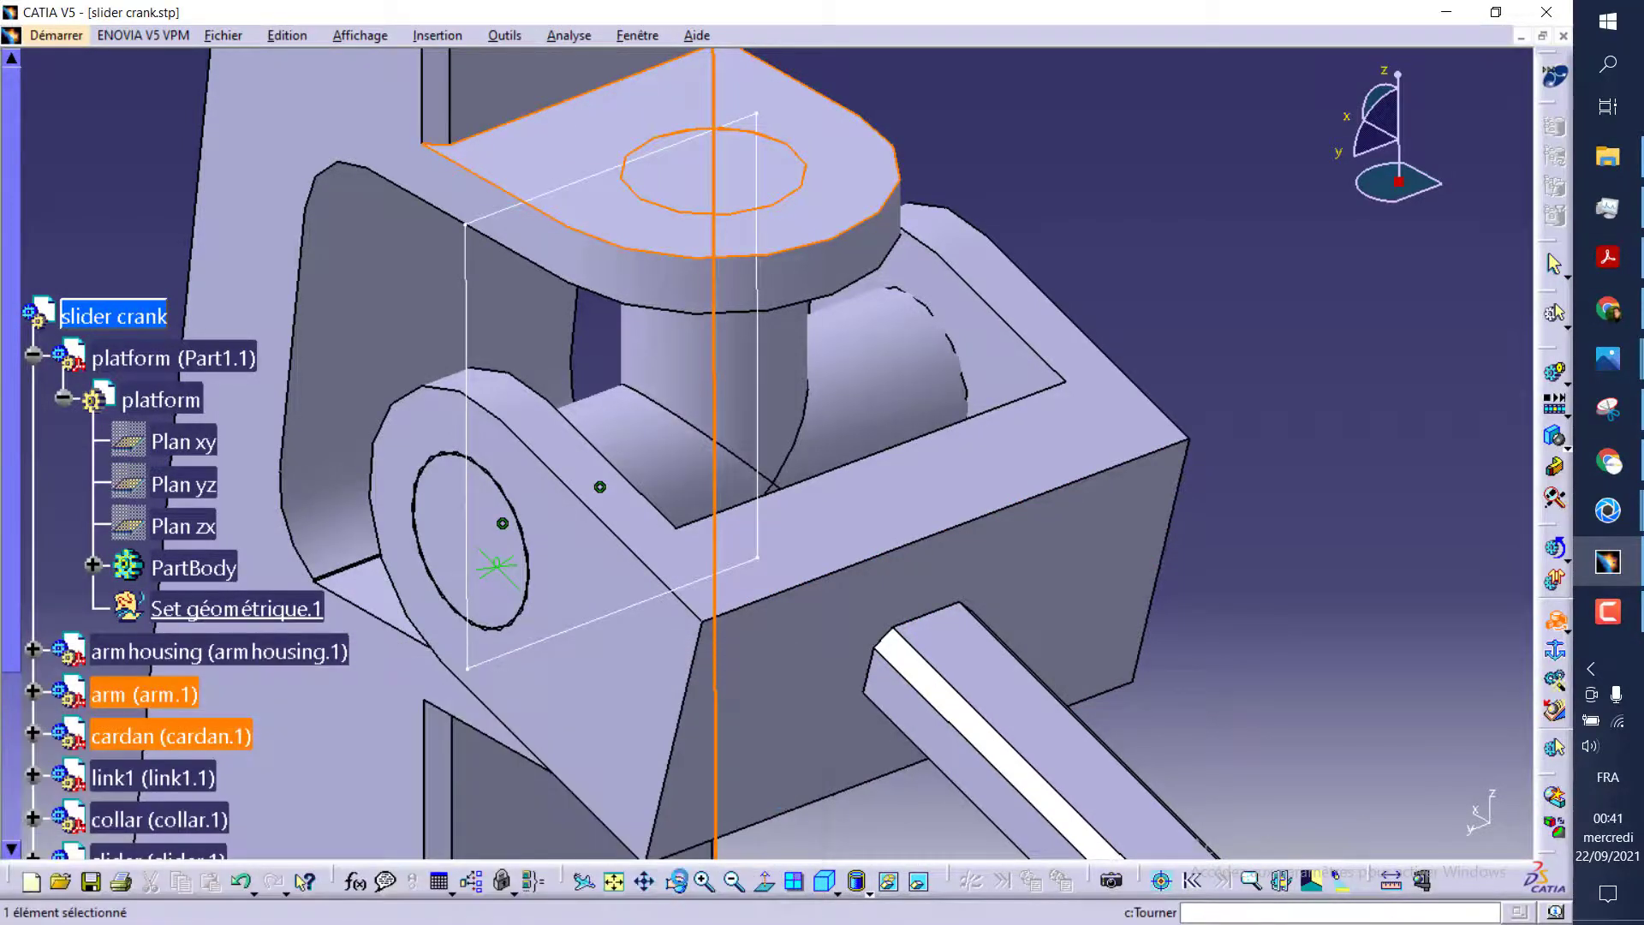
{"action": "mouse_move", "coordinate": [796, 514]}
{"action": "middle_mouse_down", "text": "ctrl"}
{"action": "mouse_move", "coordinate": [796, 593]}
{"action": "mouse_move", "coordinate": [925, 547]}
{"action": "mouse_move", "coordinate": [746, 578]}
{"action": "mouse_move", "coordinate": [1020, 562]}
{"action": "mouse_move", "coordinate": [852, 660]}
{"action": "middle_mouse_up", "text": "ctrl"}
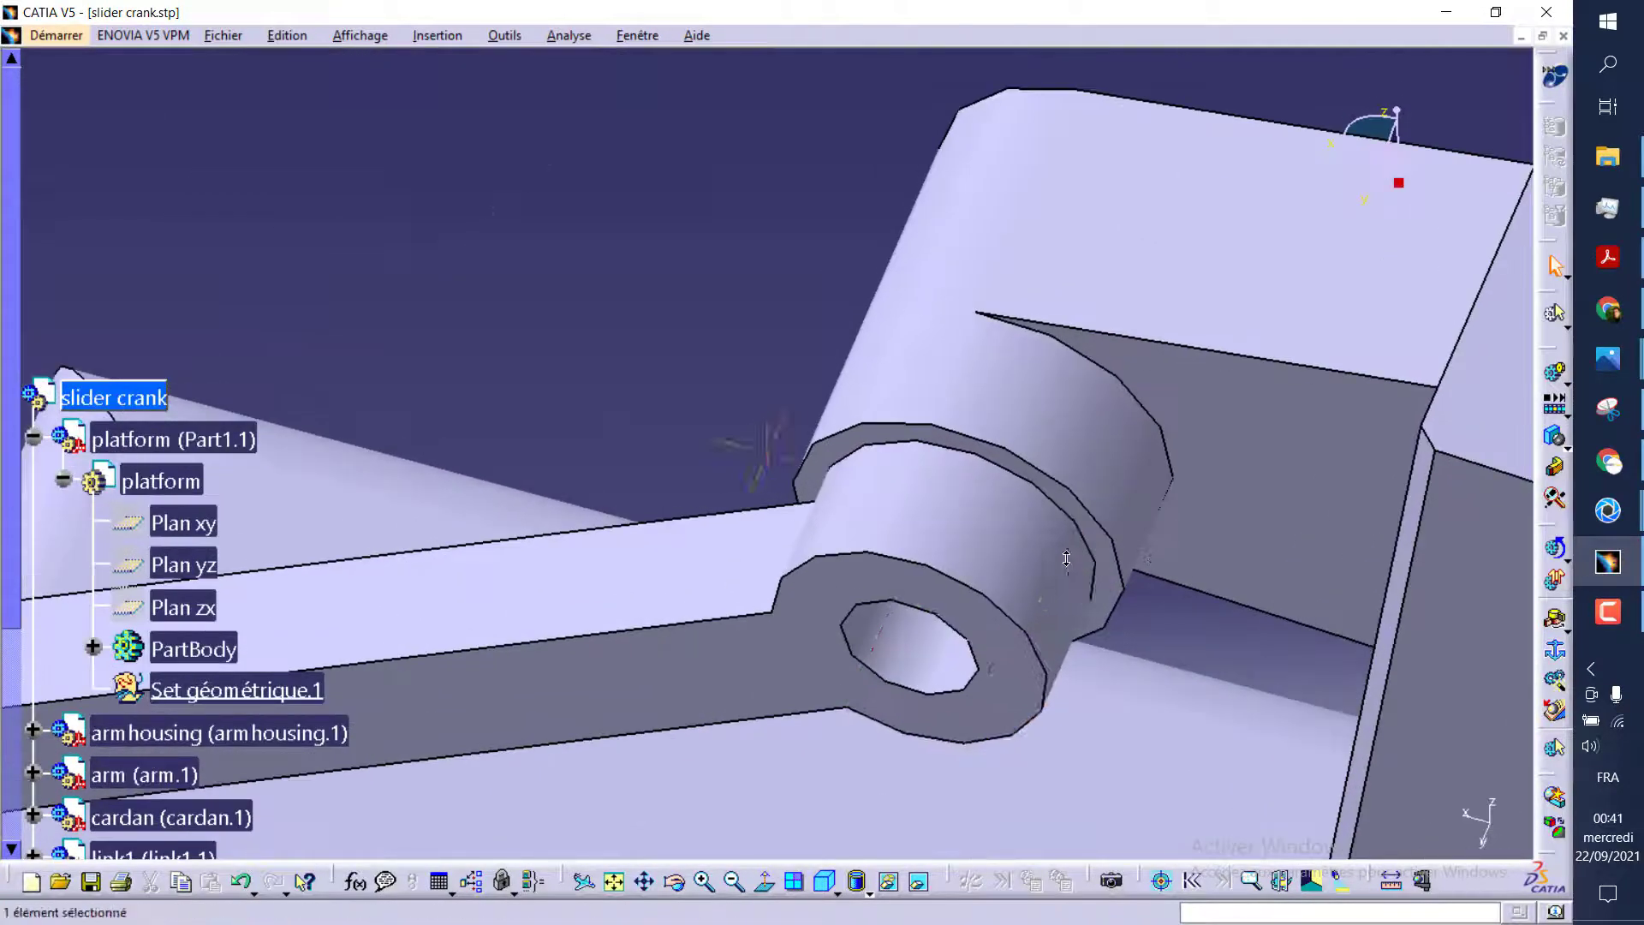
Add revolute joint Revolution.5 linking link1 to the arm with a -6,35mm plane offset
{"action": "left_click", "coordinate": [1557, 621]}
{"action": "left_click", "coordinate": [942, 437]}
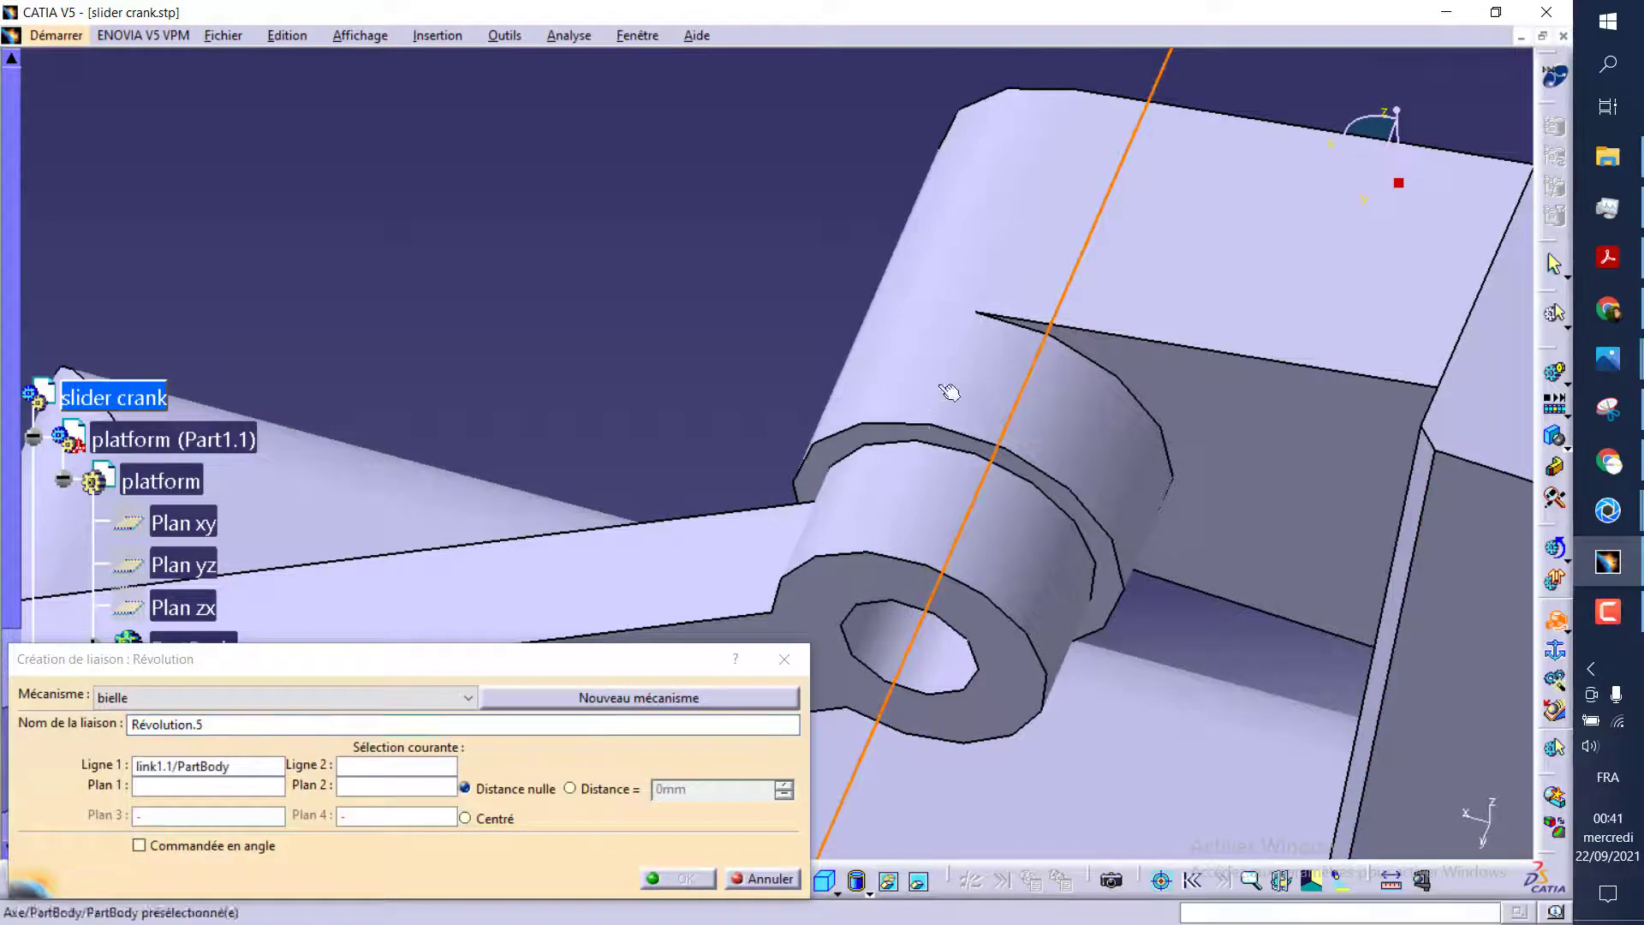
{"action": "mouse_move", "coordinate": [854, 539]}
{"action": "middle_mouse_down"}
{"action": "mouse_move", "coordinate": [881, 423]}
{"action": "mouse_move", "coordinate": [870, 316]}
{"action": "mouse_move", "coordinate": [808, 488]}
{"action": "mouse_move", "coordinate": [694, 622]}
{"action": "mouse_move", "coordinate": [568, 514]}
{"action": "mouse_move", "coordinate": [569, 477]}
{"action": "mouse_move", "coordinate": [551, 470]}
{"action": "mouse_move", "coordinate": [1061, 205]}
{"action": "middle_mouse_up"}
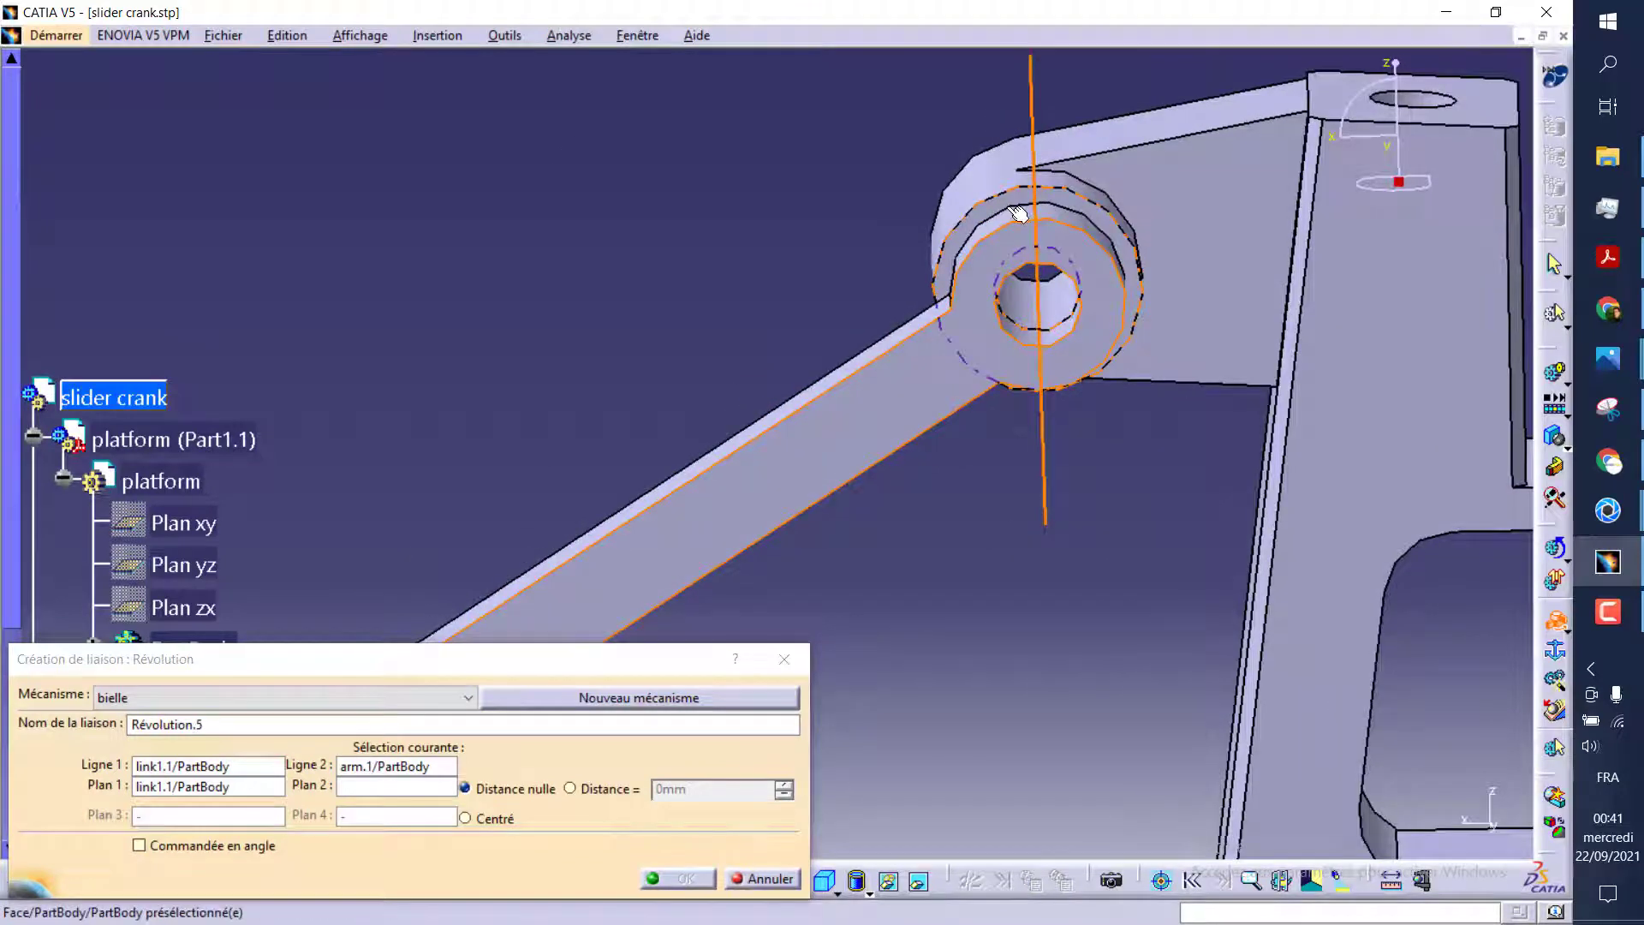
{"action": "left_click", "coordinate": [588, 789]}
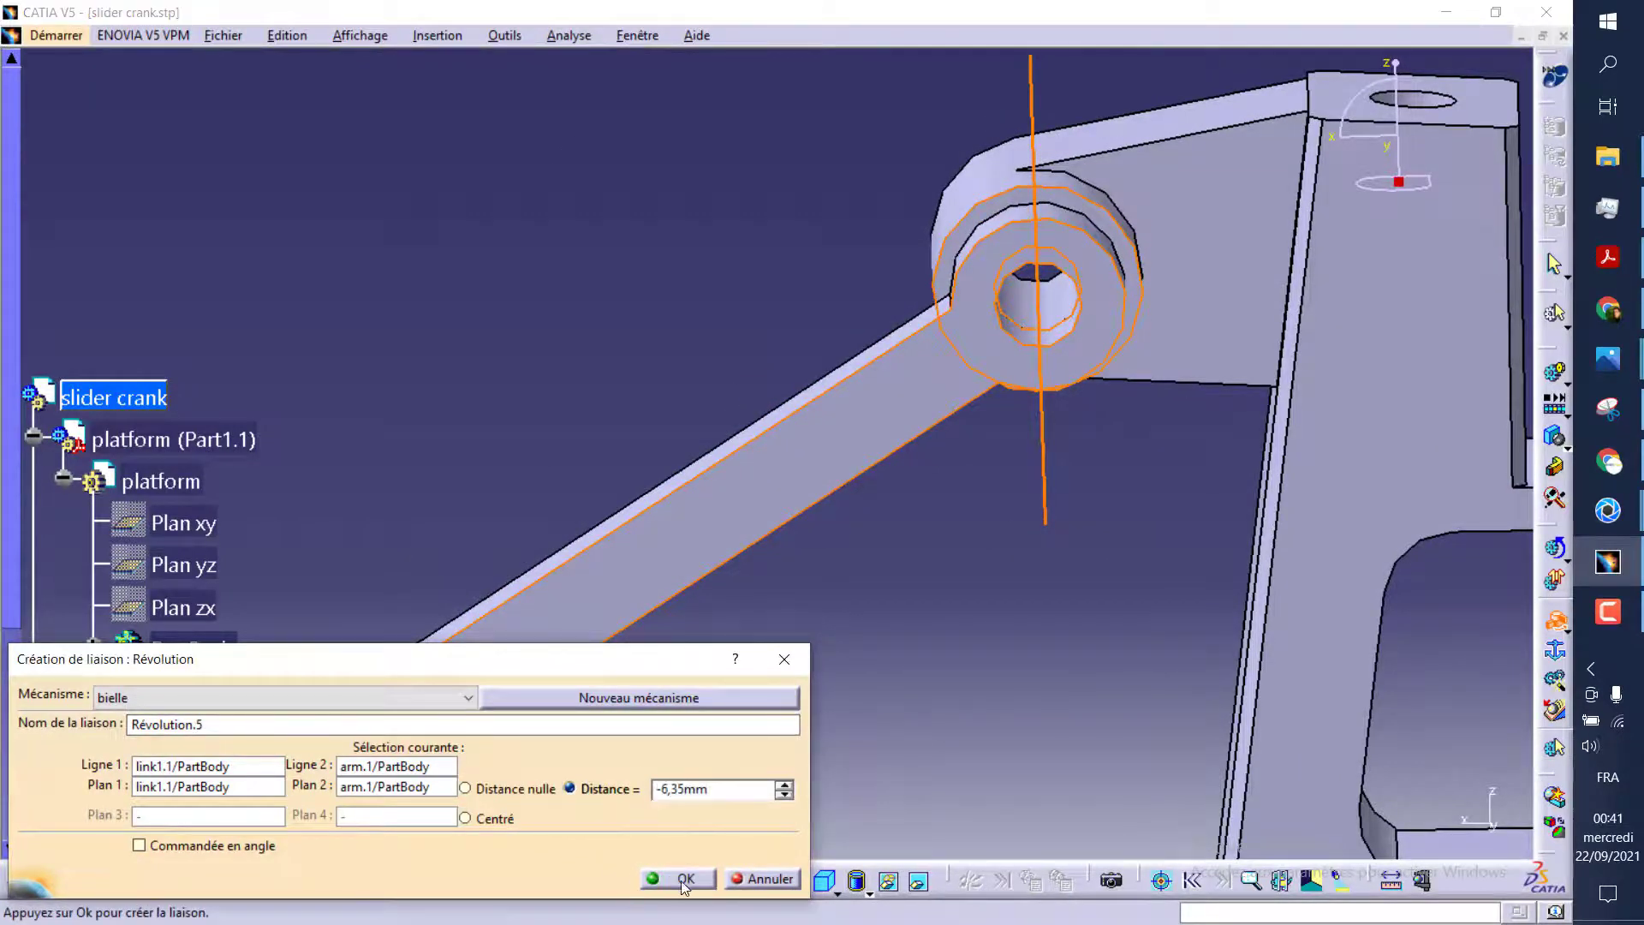
{"action": "left_click", "coordinate": [688, 879]}
{"action": "mouse_move", "coordinate": [771, 463]}
{"action": "middle_mouse_down"}
{"action": "mouse_move", "coordinate": [959, 535]}
{"action": "mouse_move", "coordinate": [487, 538]}
{"action": "middle_mouse_up"}
{"action": "scroll", "coordinate": [490, 546], "scroll_direction": "down", "scroll_amount": 5}
{"action": "scroll", "coordinate": [457, 545], "scroll_direction": "down", "scroll_amount": 3}
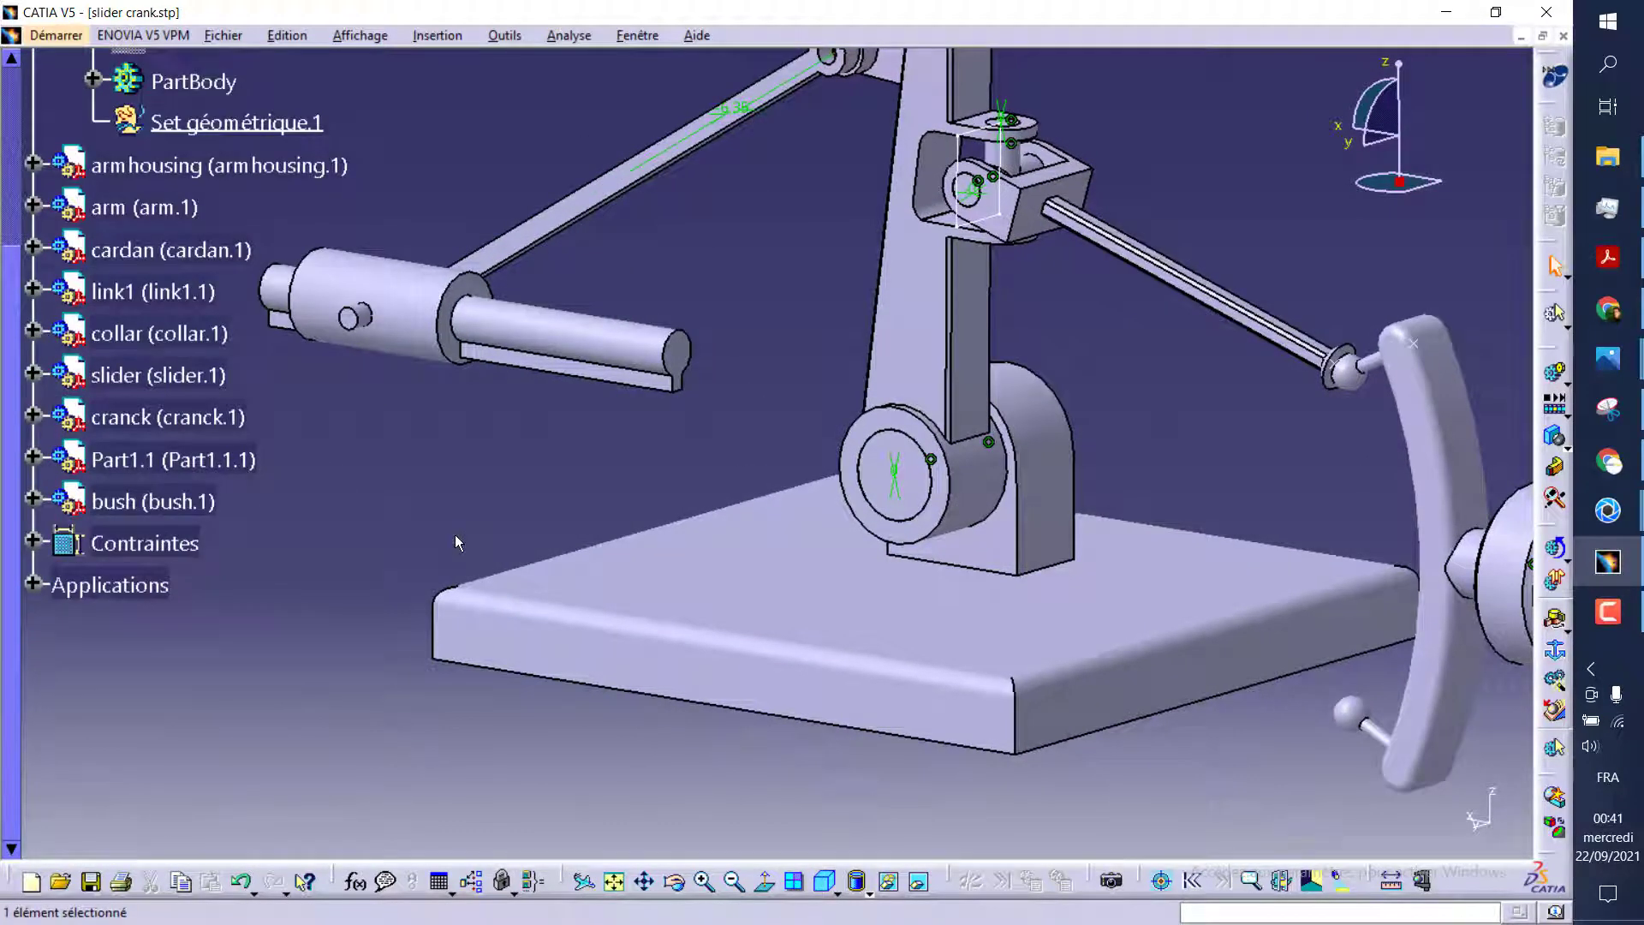
Try fixing the base plate as the fixed part, then cancel a stray revolute joint
{"action": "left_click", "coordinate": [1557, 655]}
{"action": "left_click", "coordinate": [769, 590]}
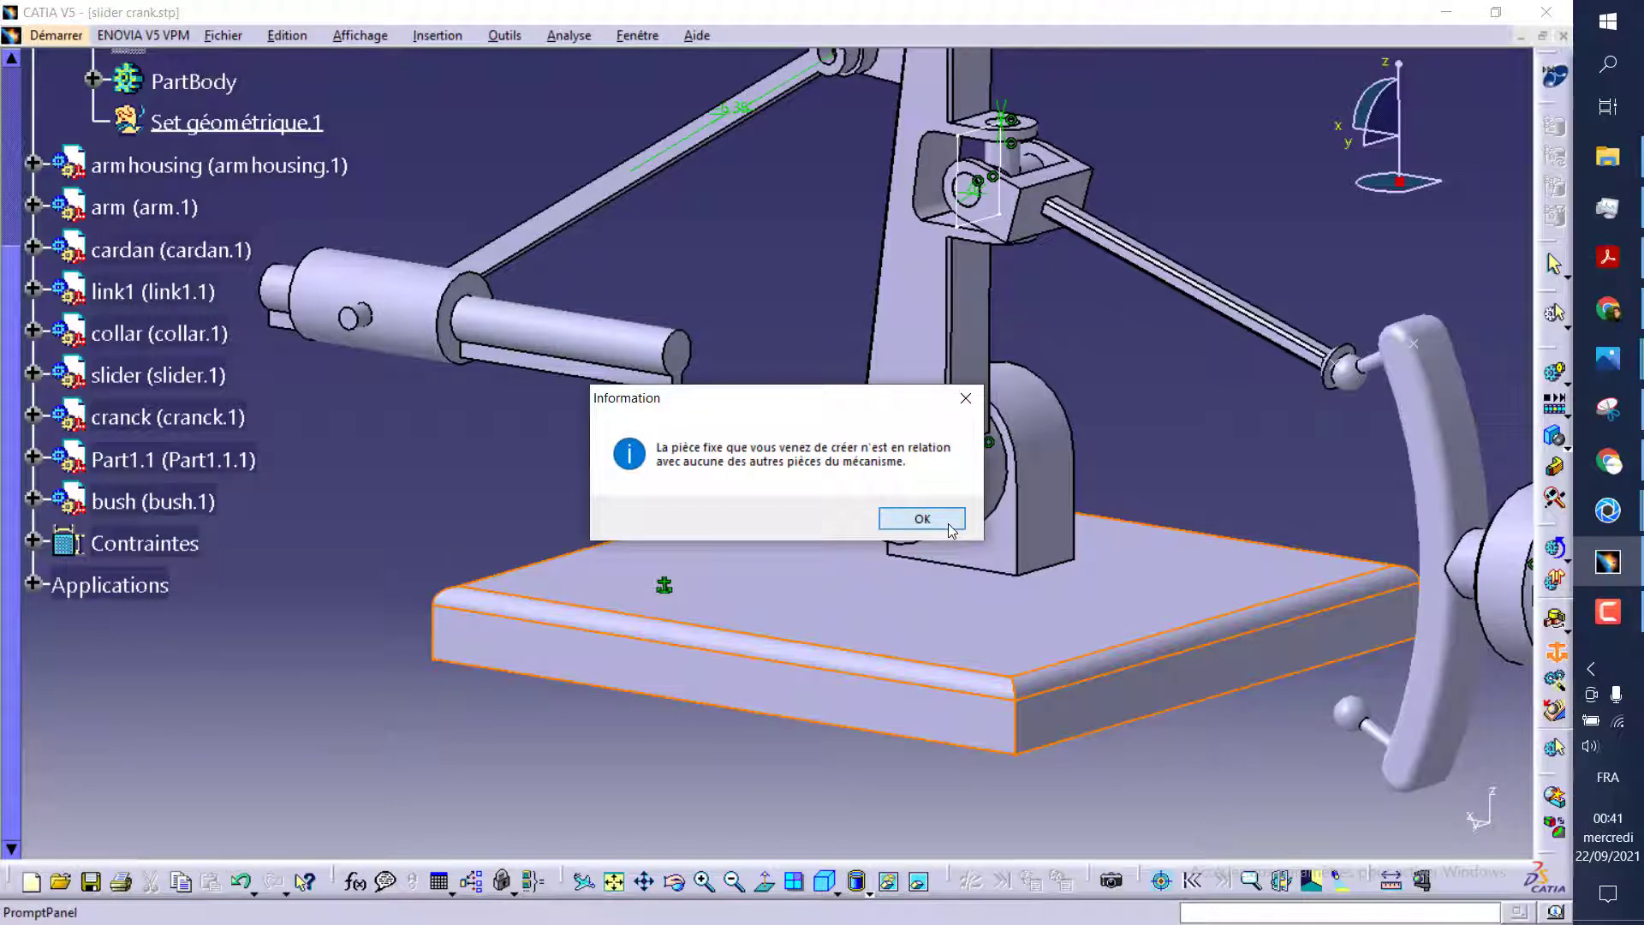
{"action": "left_click", "coordinate": [951, 528]}
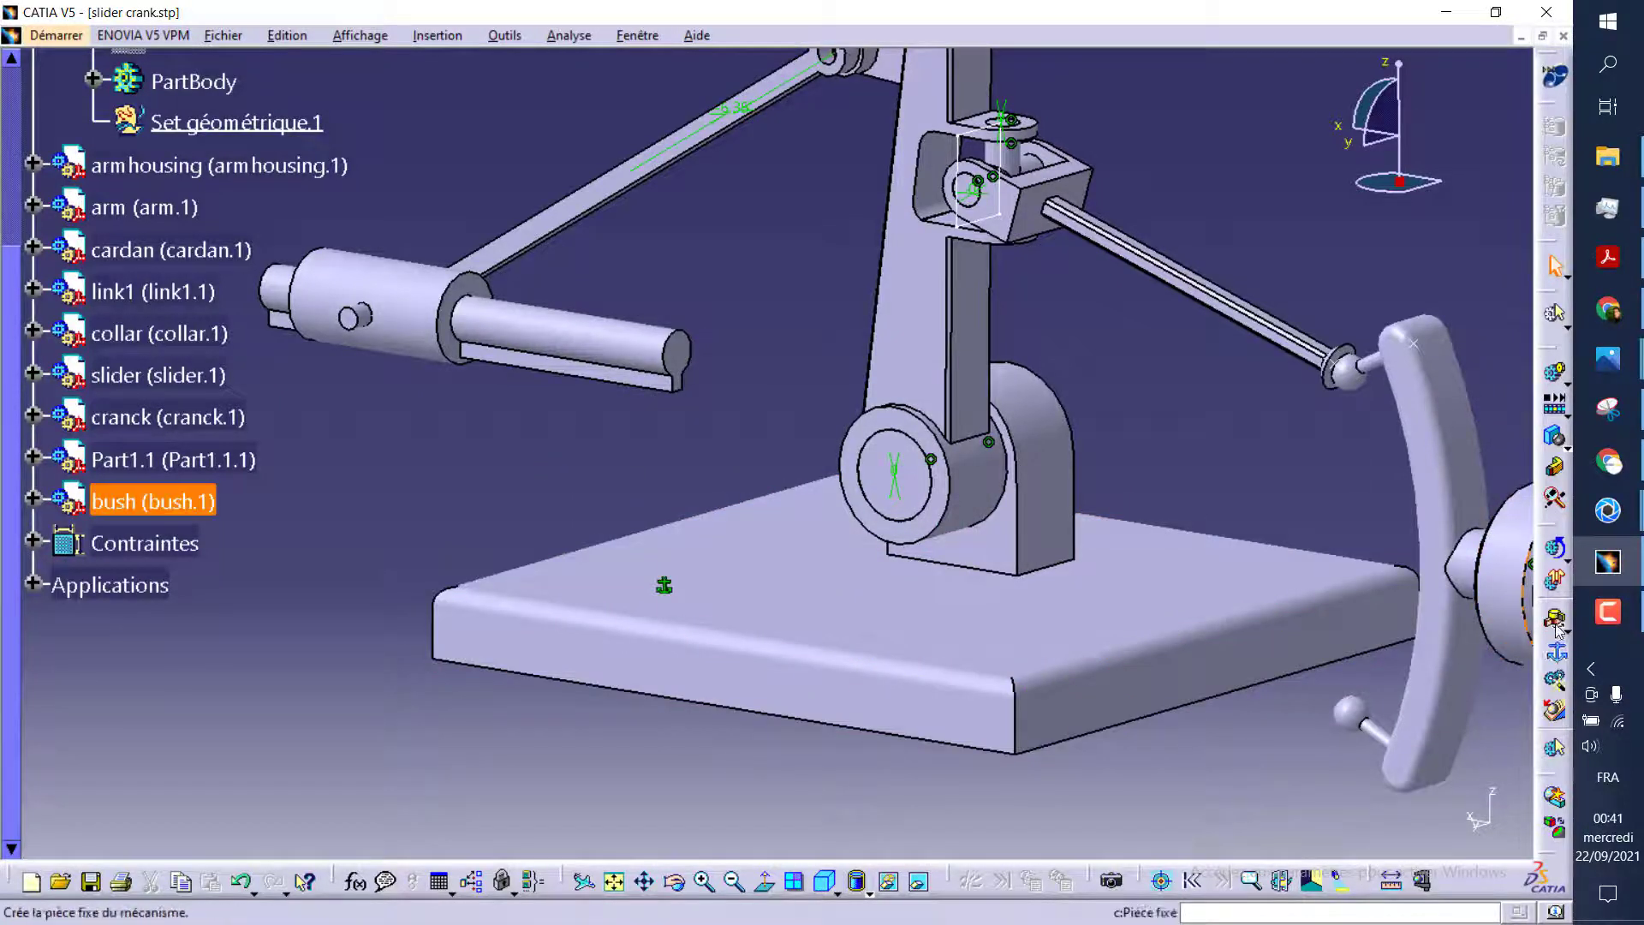
{"action": "left_click", "coordinate": [856, 881]}
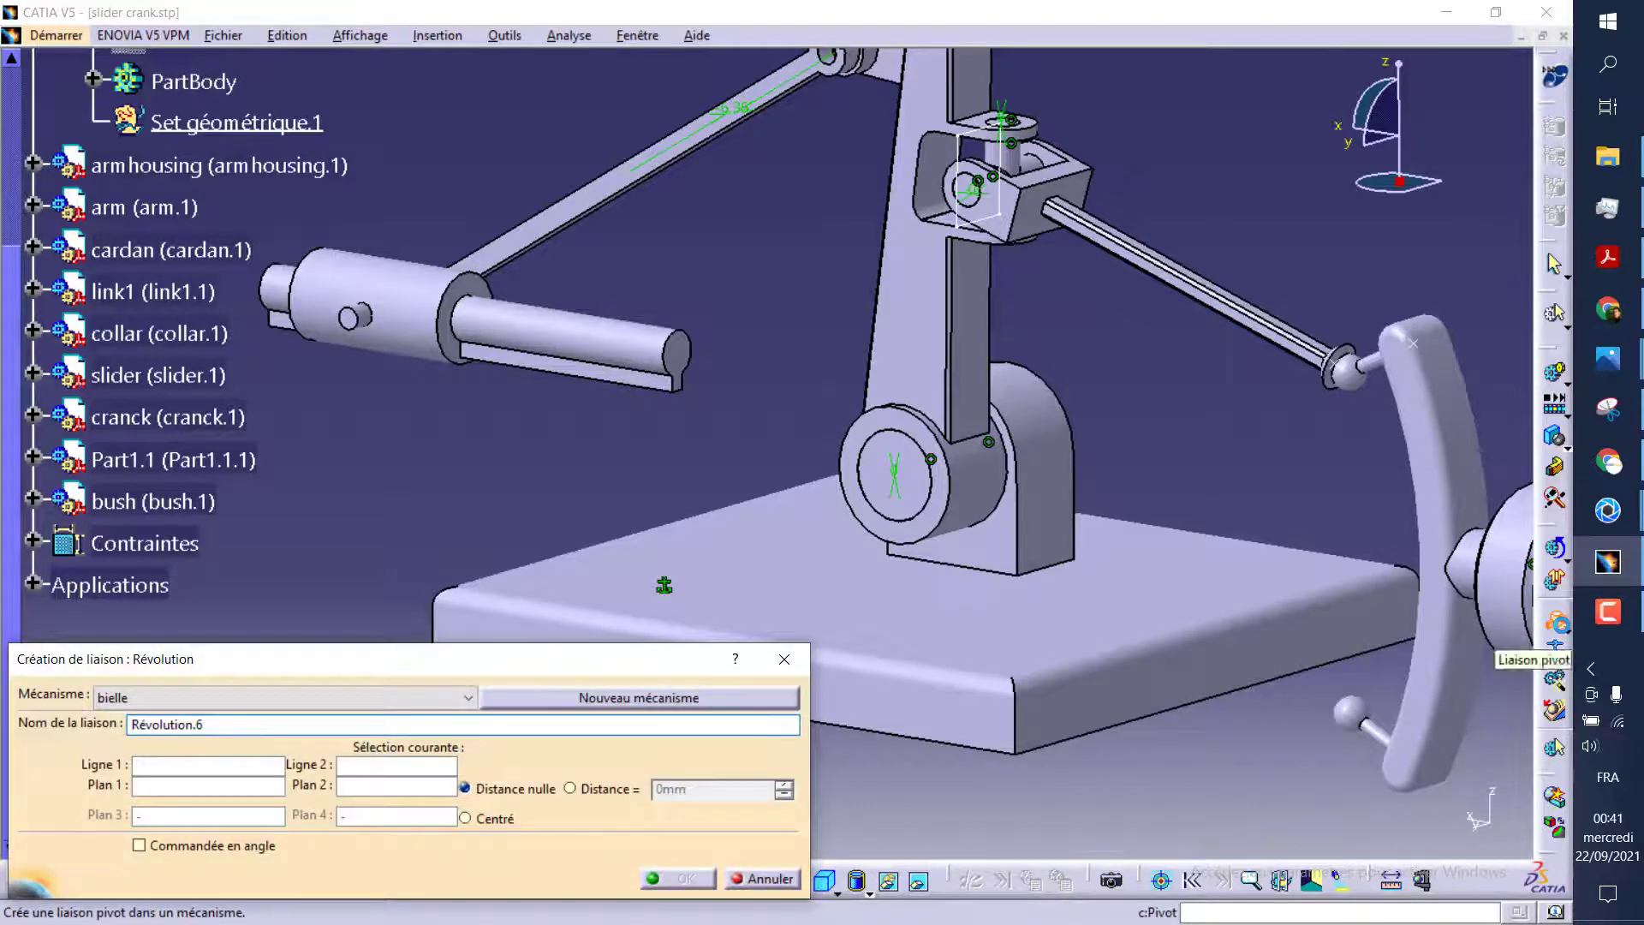
{"action": "key", "text": "Escape"}
Lock Part1.1 to armhousing.1 with rigid joint Rigide.6
{"action": "left_click", "coordinate": [1559, 626]}
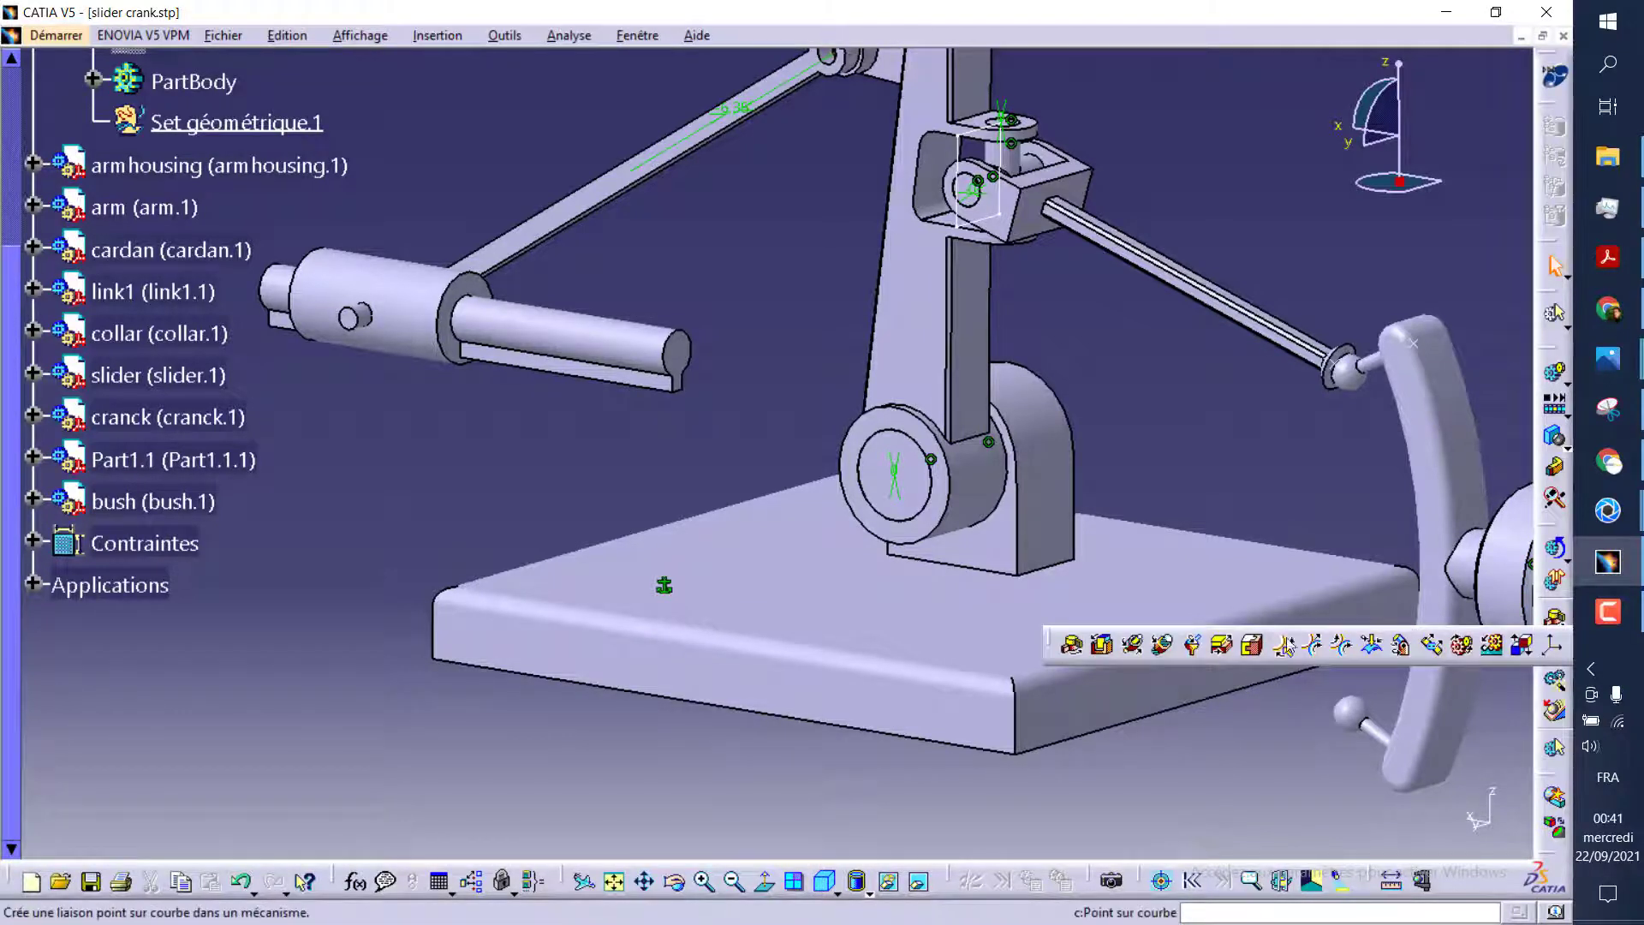
{"action": "left_click", "coordinate": [1259, 651]}
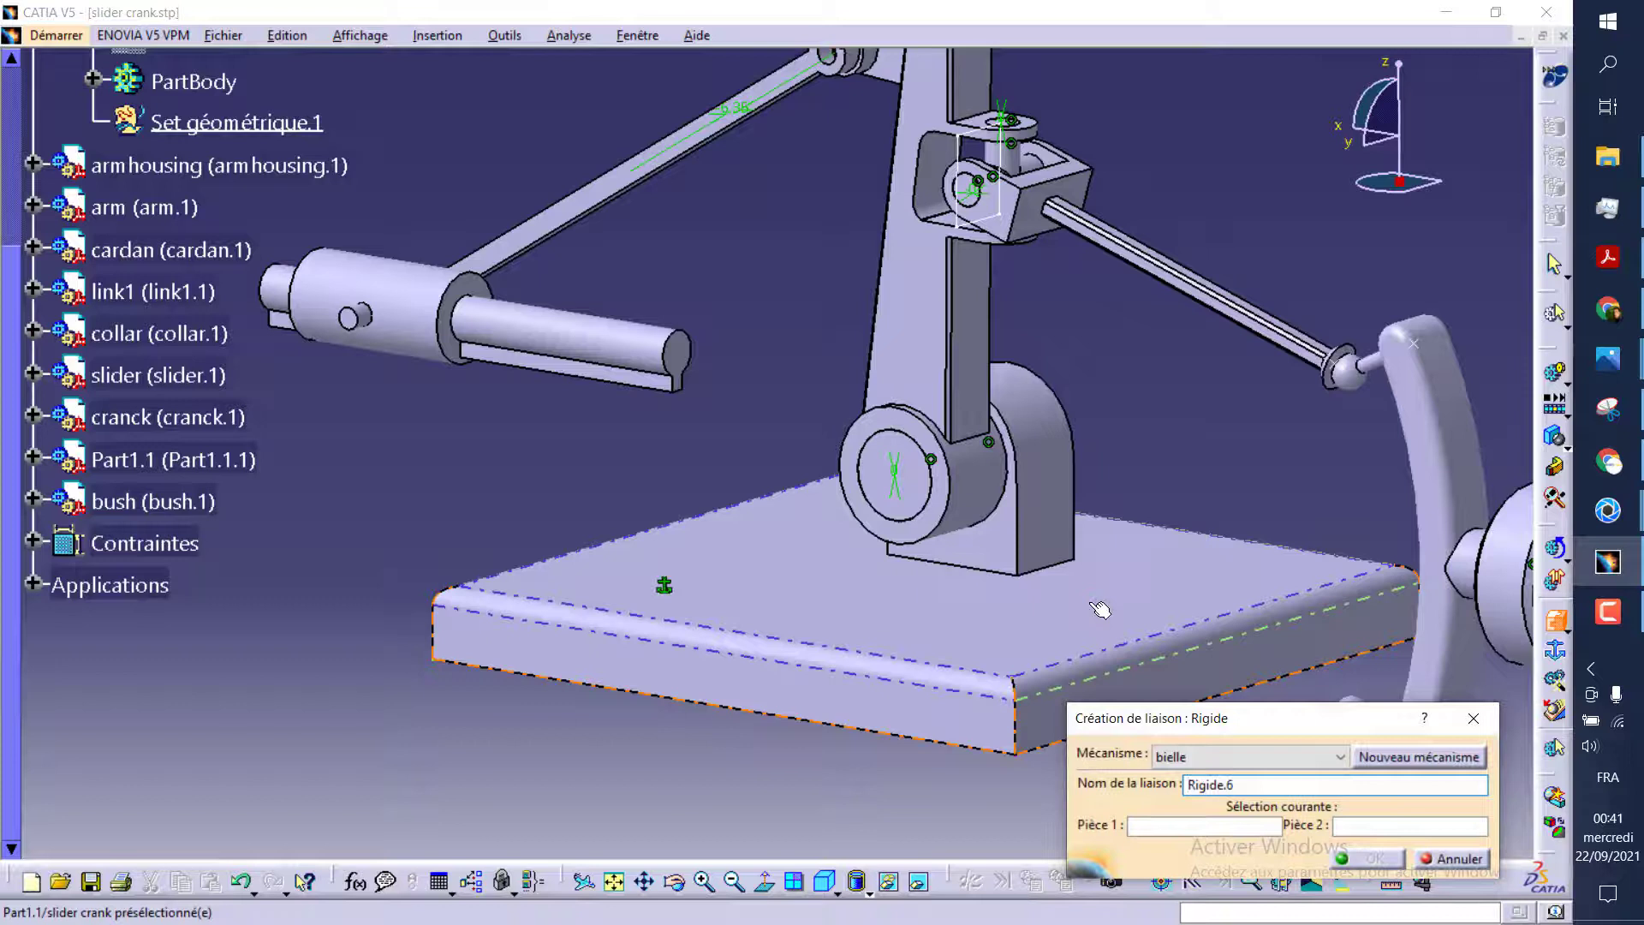
{"action": "left_click", "coordinate": [1064, 520]}
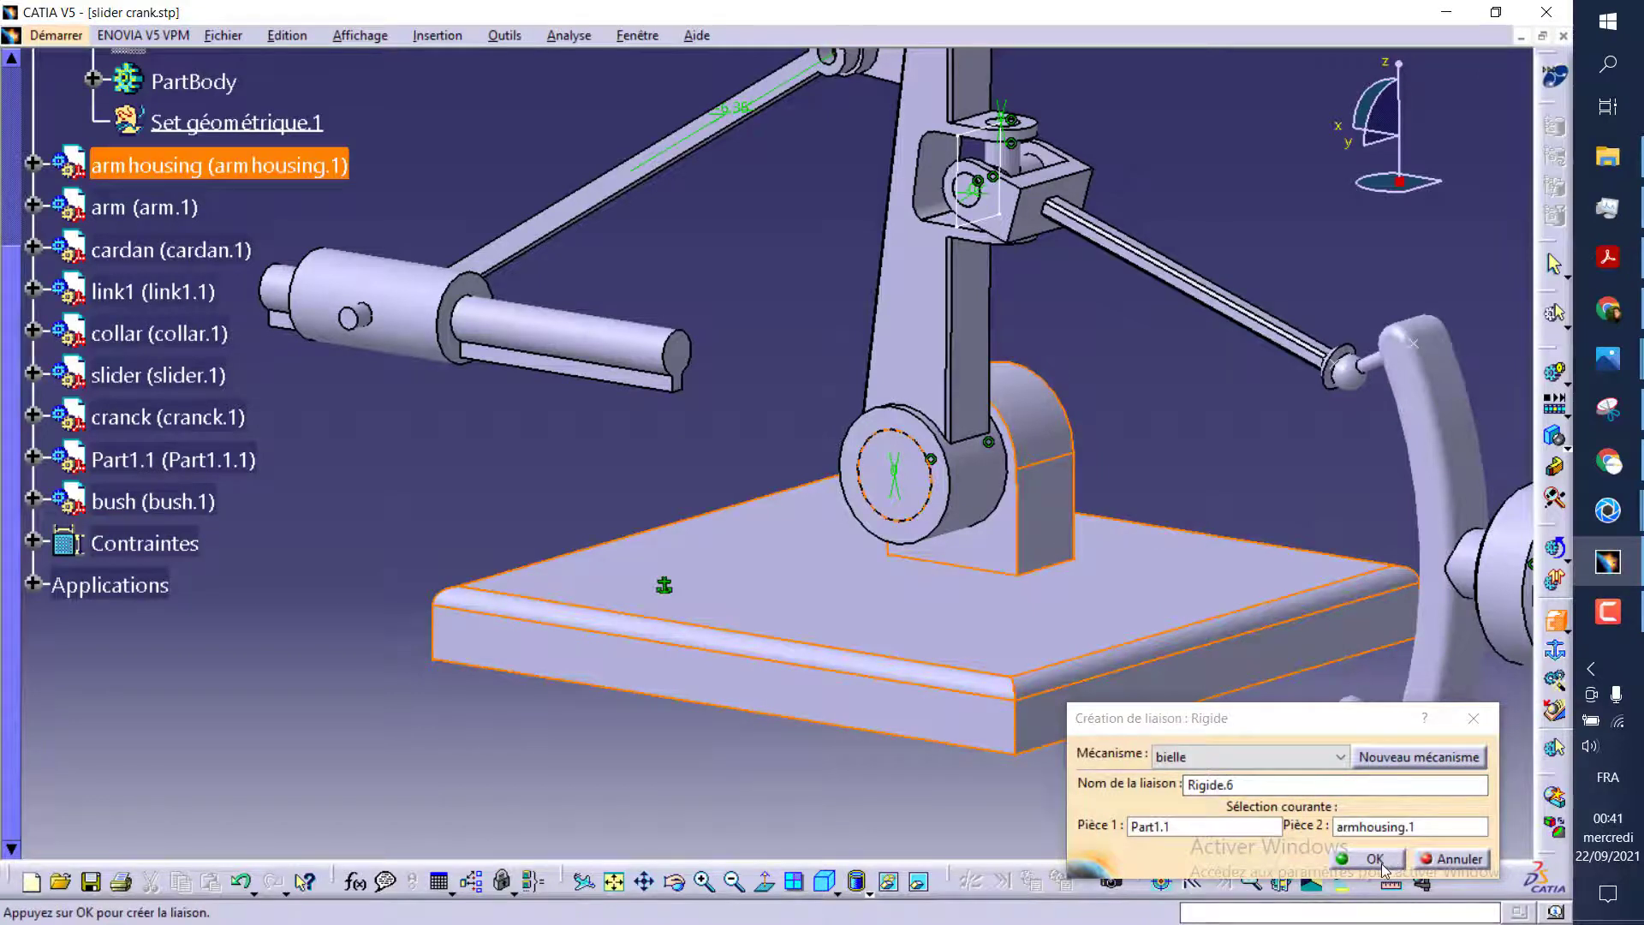
{"action": "left_click", "coordinate": [1375, 859]}
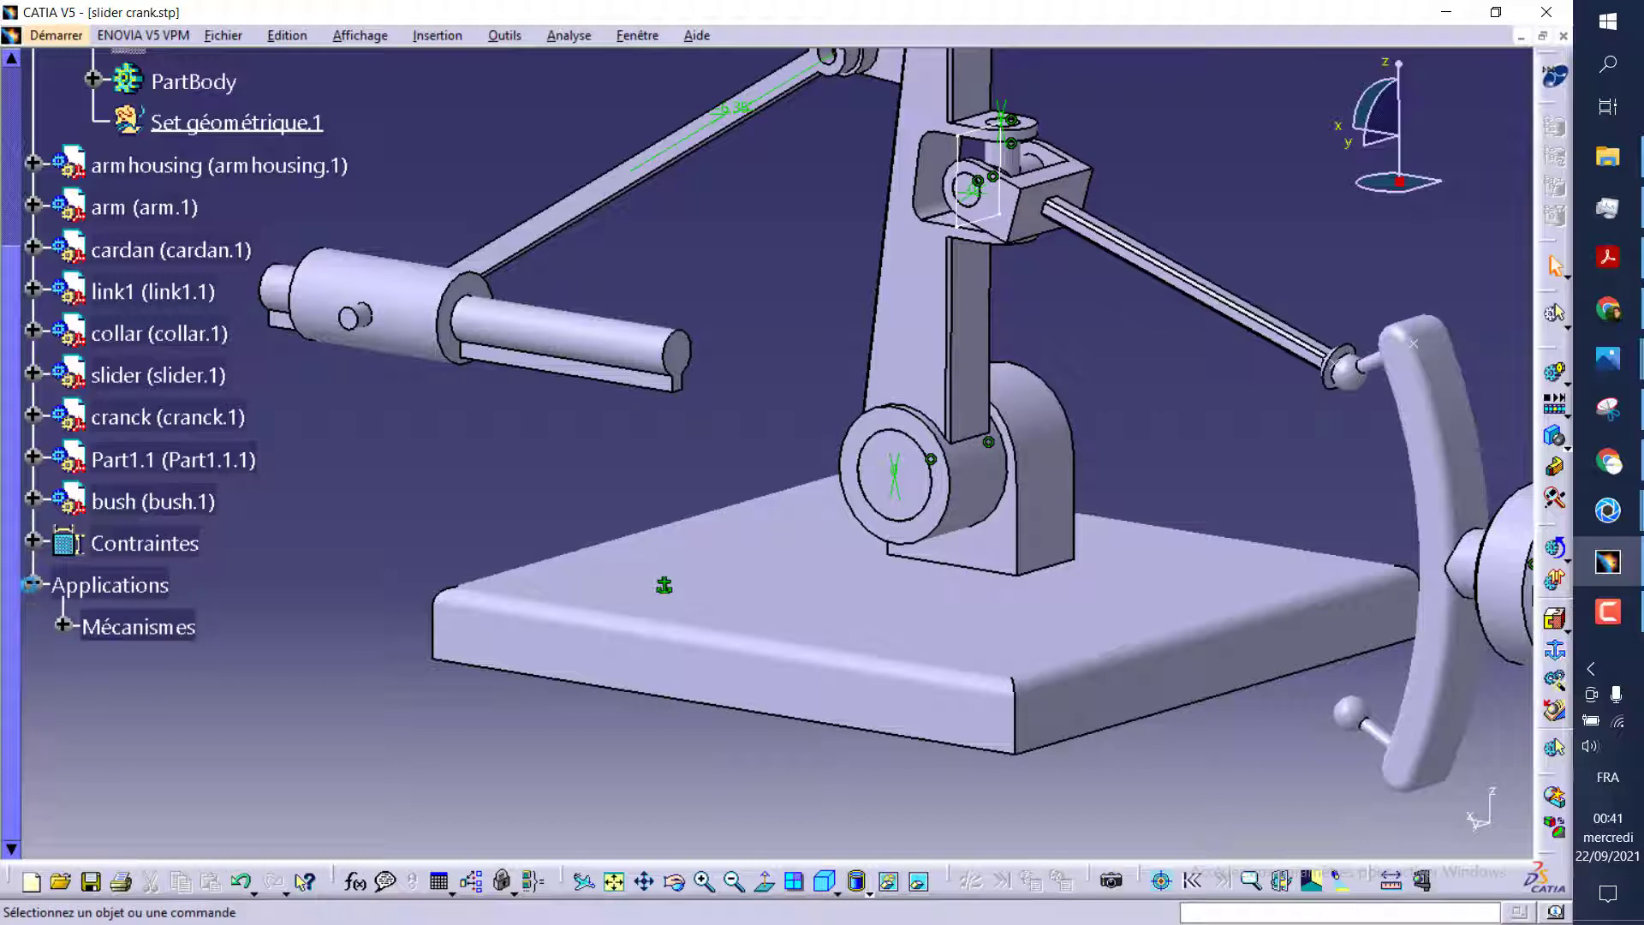
Create spherical joint Sphérique.7 between the crank's ball centre and the Part1.1 socket
{"action": "left_click", "coordinate": [64, 626]}
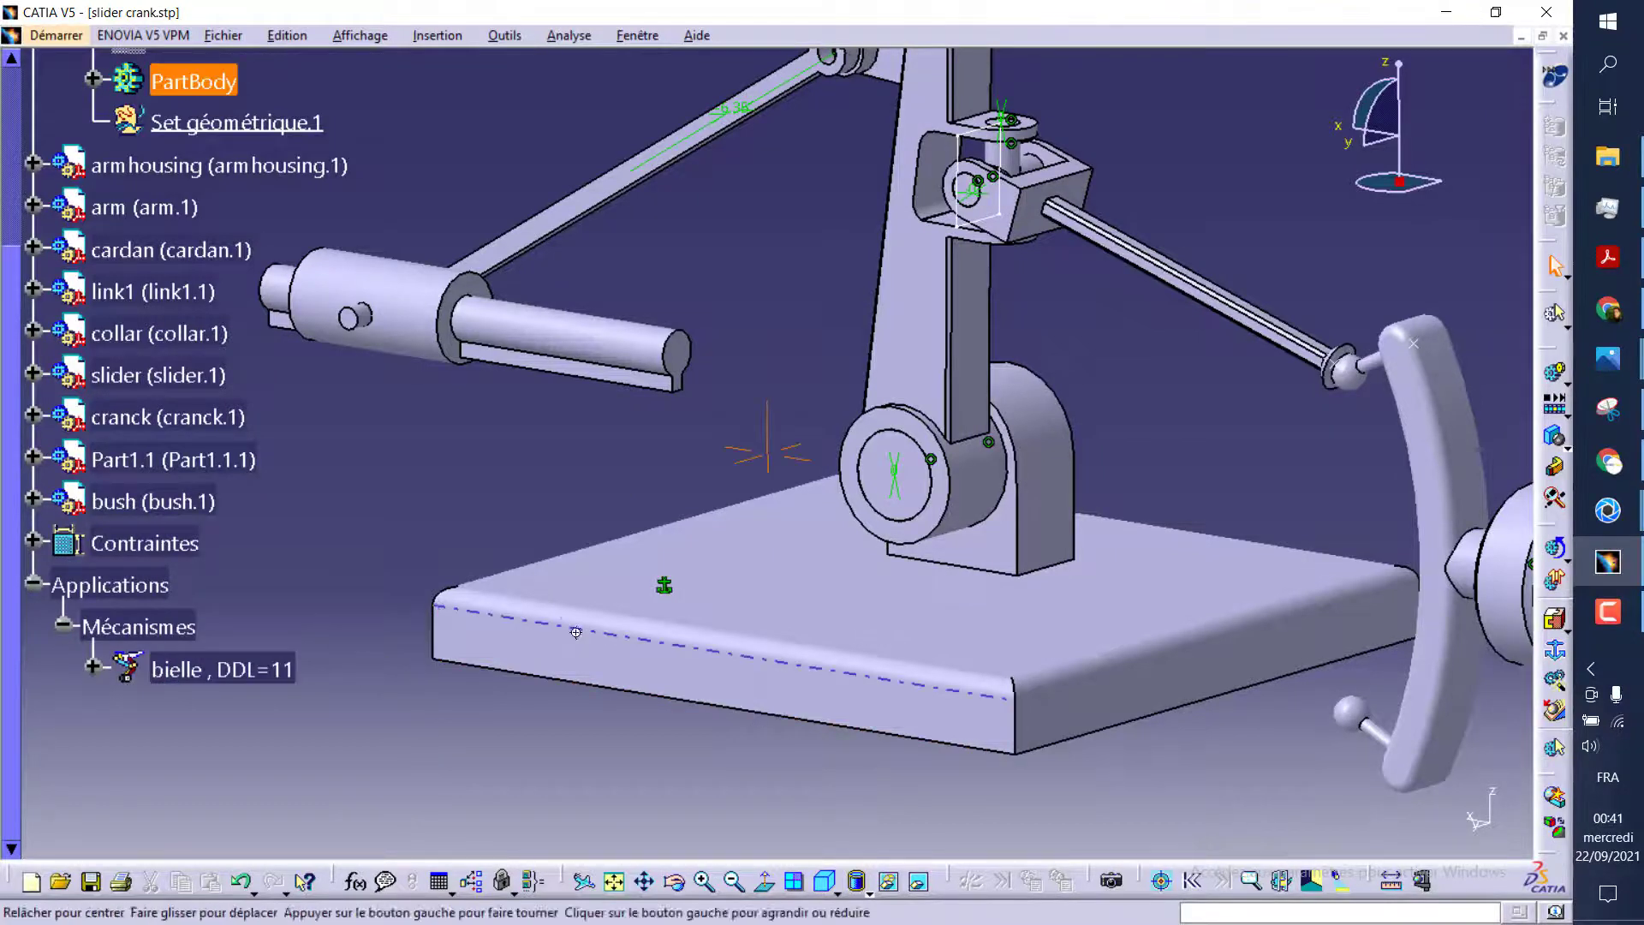
{"action": "mouse_move", "coordinate": [588, 679]}
{"action": "middle_mouse_down"}
{"action": "mouse_move", "coordinate": [704, 561]}
{"action": "mouse_move", "coordinate": [1525, 430]}
{"action": "middle_mouse_up"}
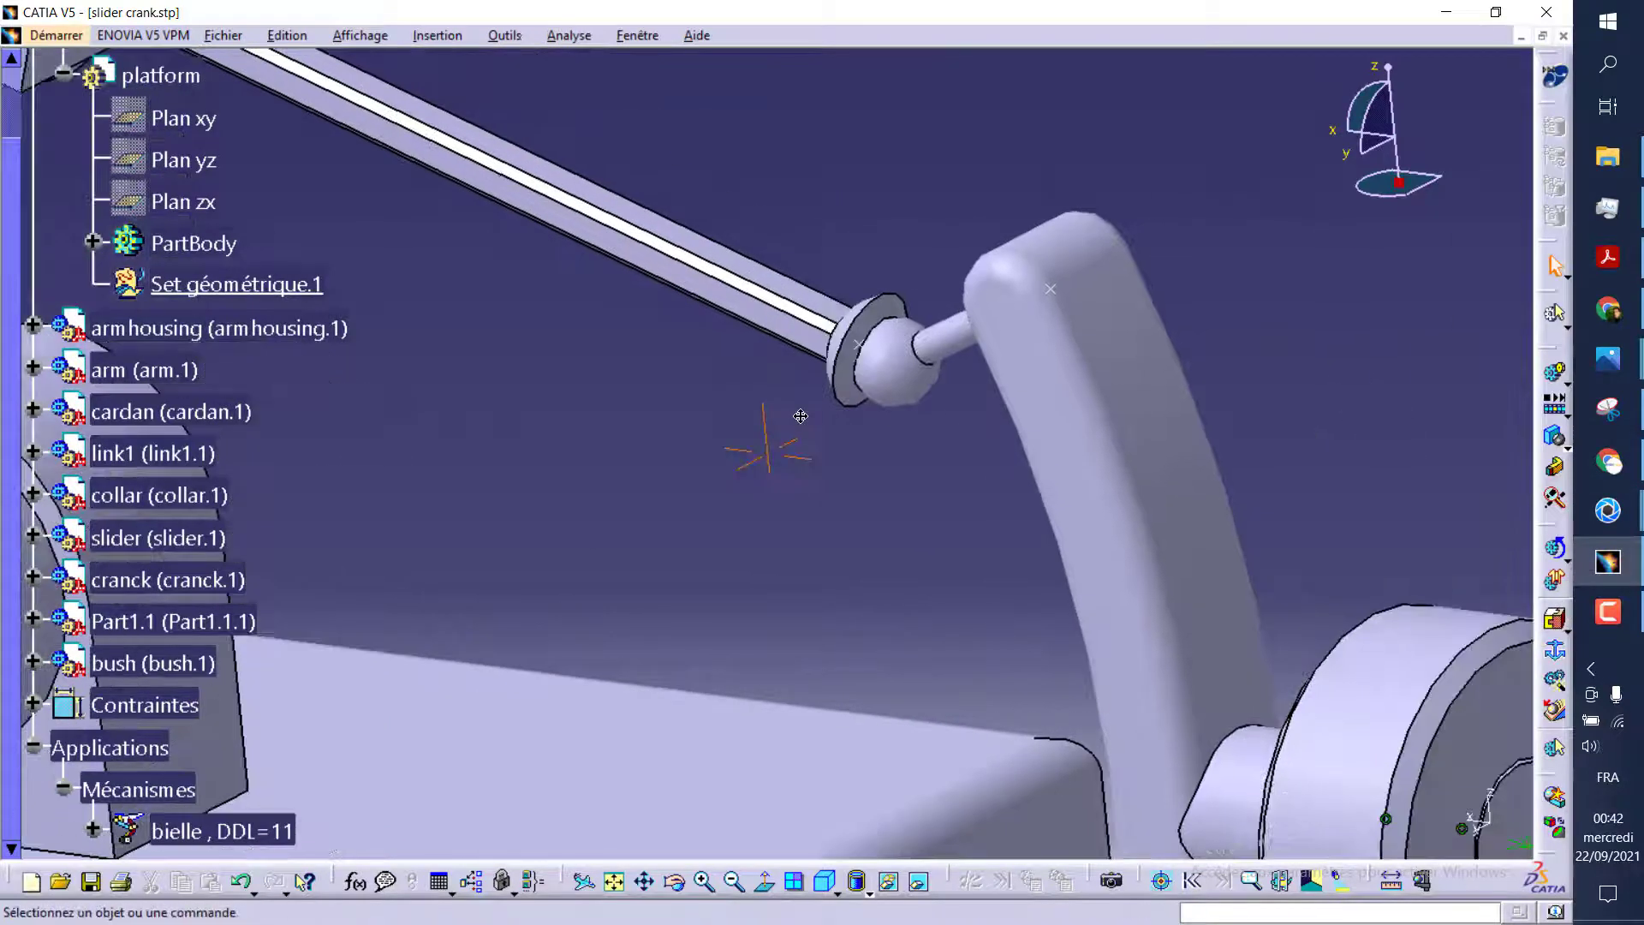
{"action": "middle_click_drag", "start_coordinate": [788, 415], "coordinate": [762, 439]}
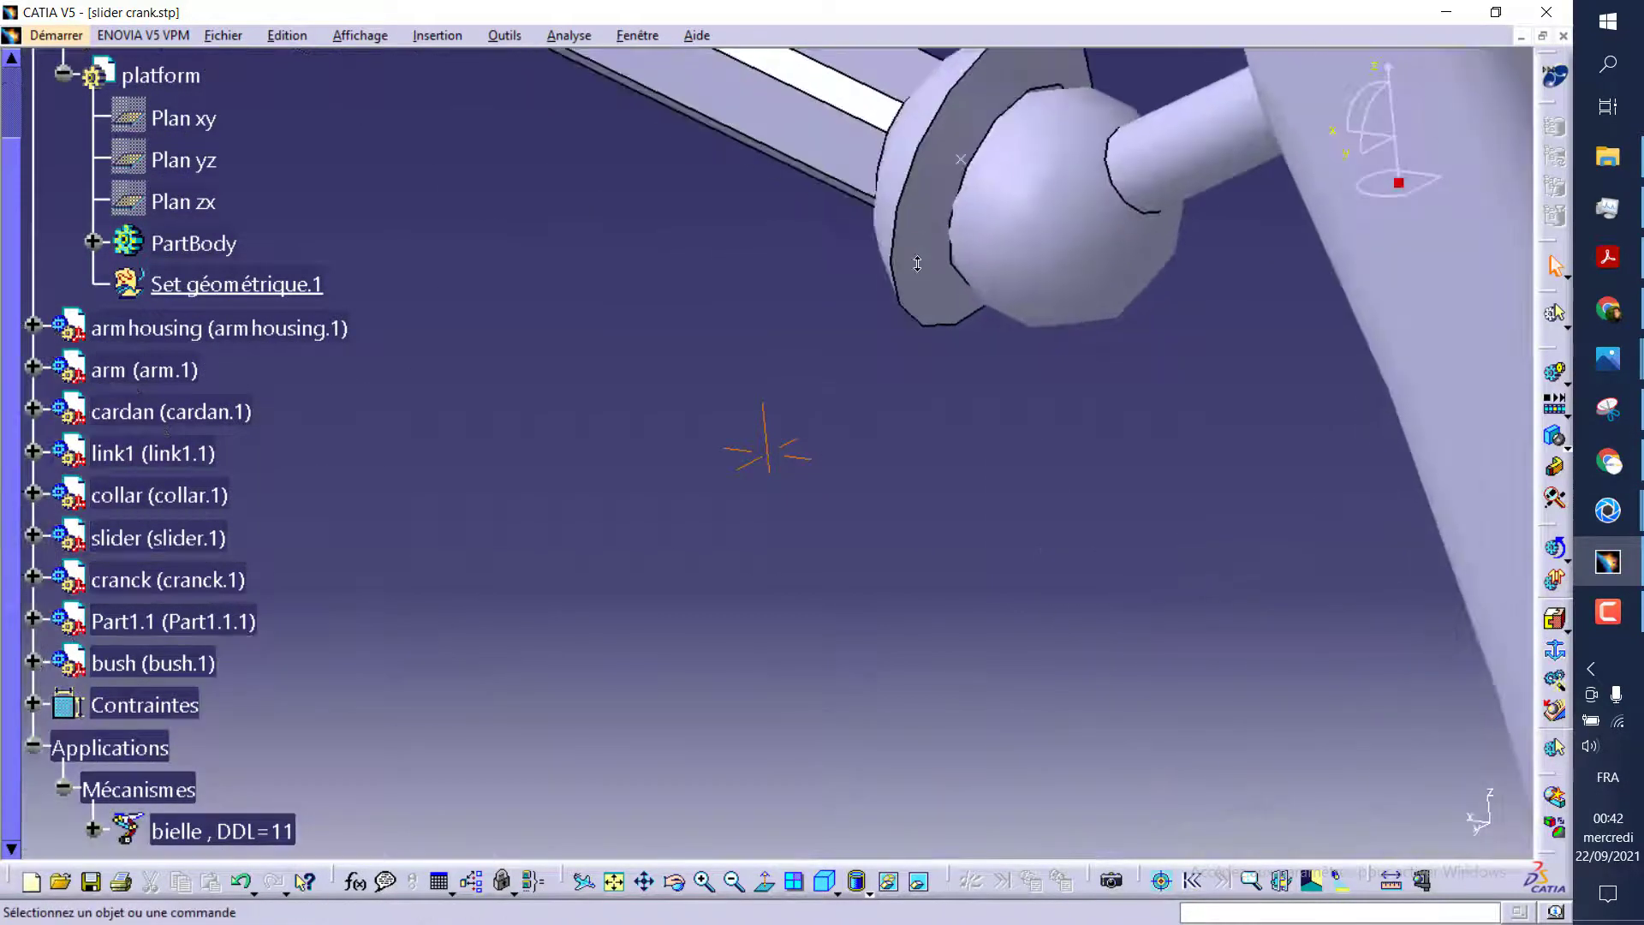
{"action": "left_click", "coordinate": [1563, 630]}
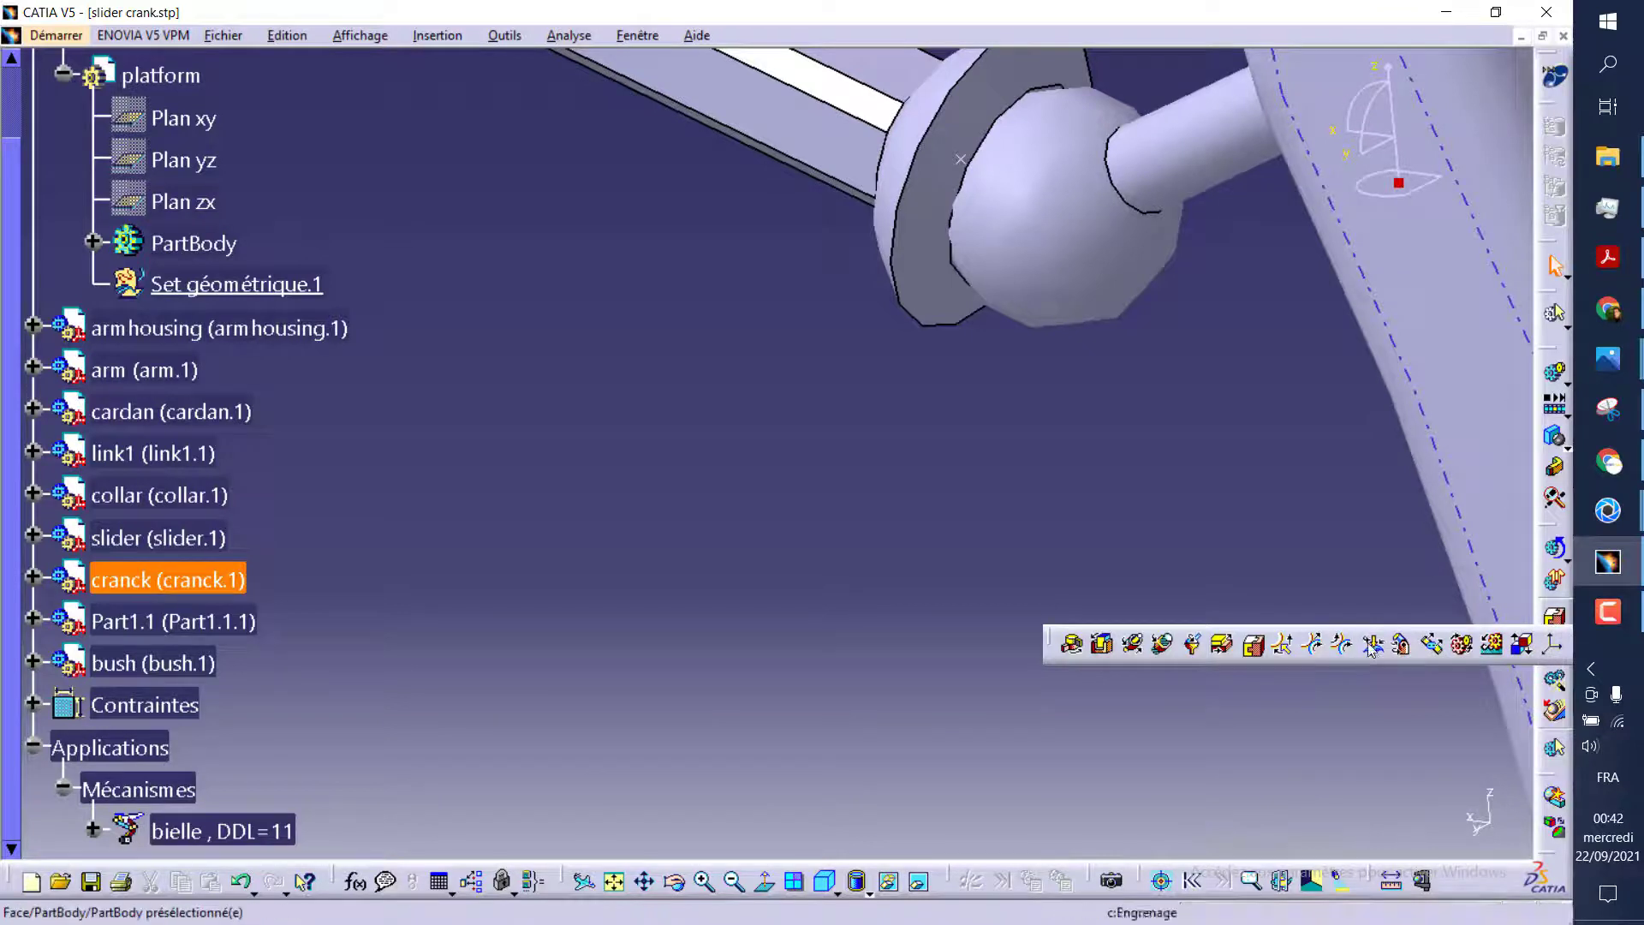
{"action": "left_click", "coordinate": [1192, 648]}
{"action": "left_click", "coordinate": [1060, 207]}
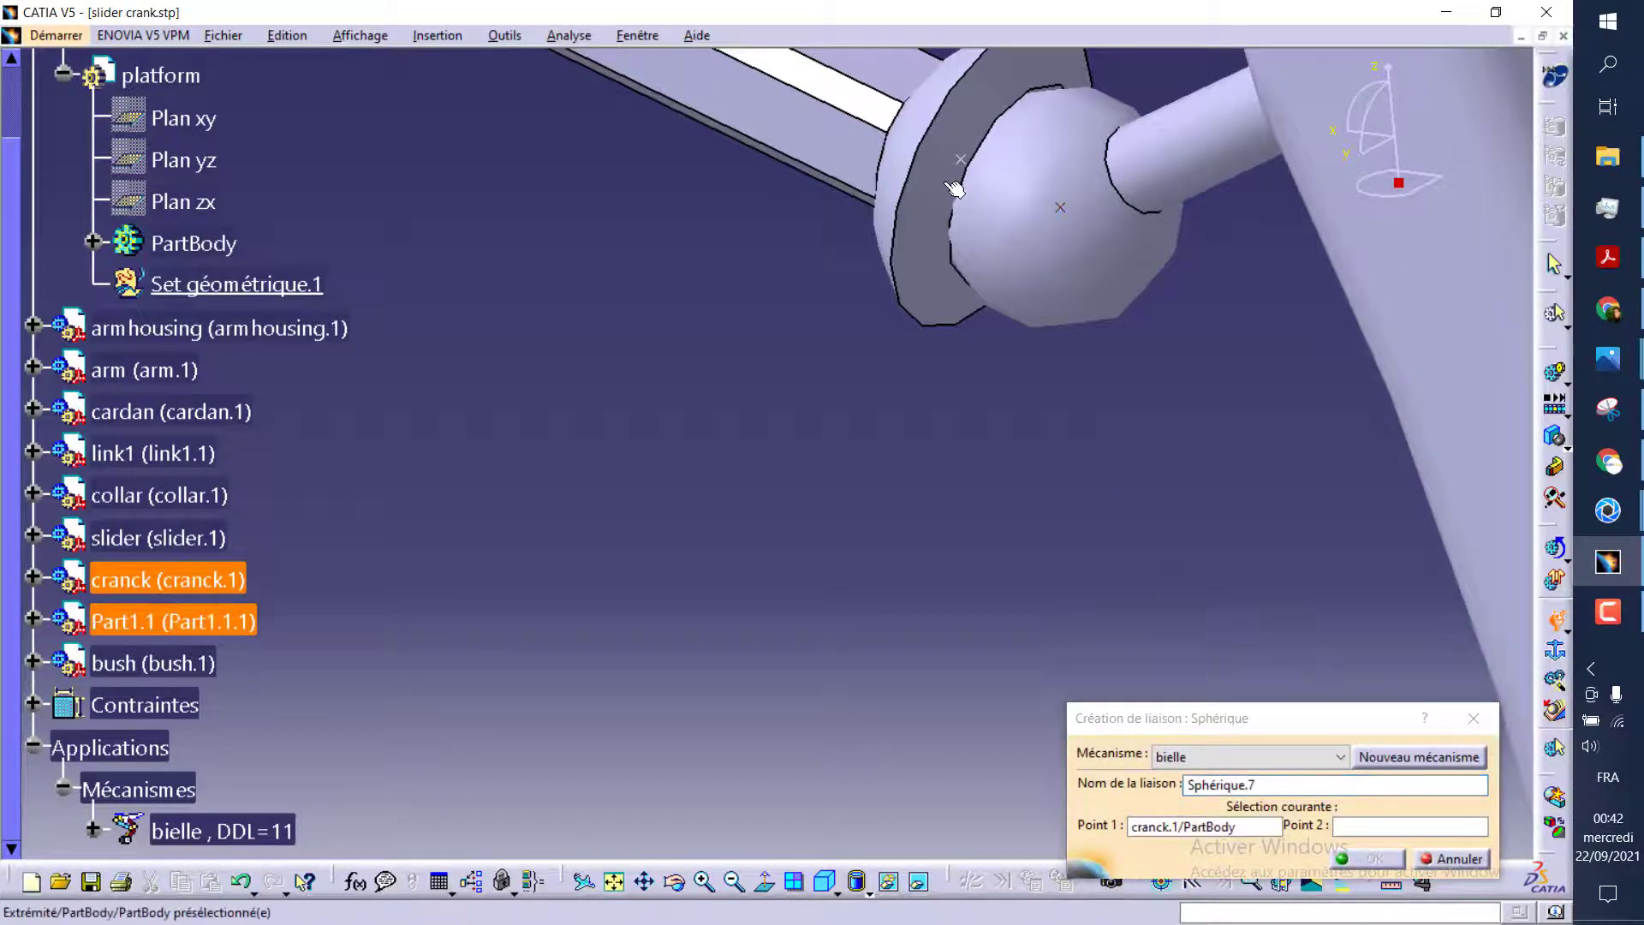
{"action": "right_click", "coordinate": [1013, 204]}
{"action": "left_click", "coordinate": [1113, 271]}
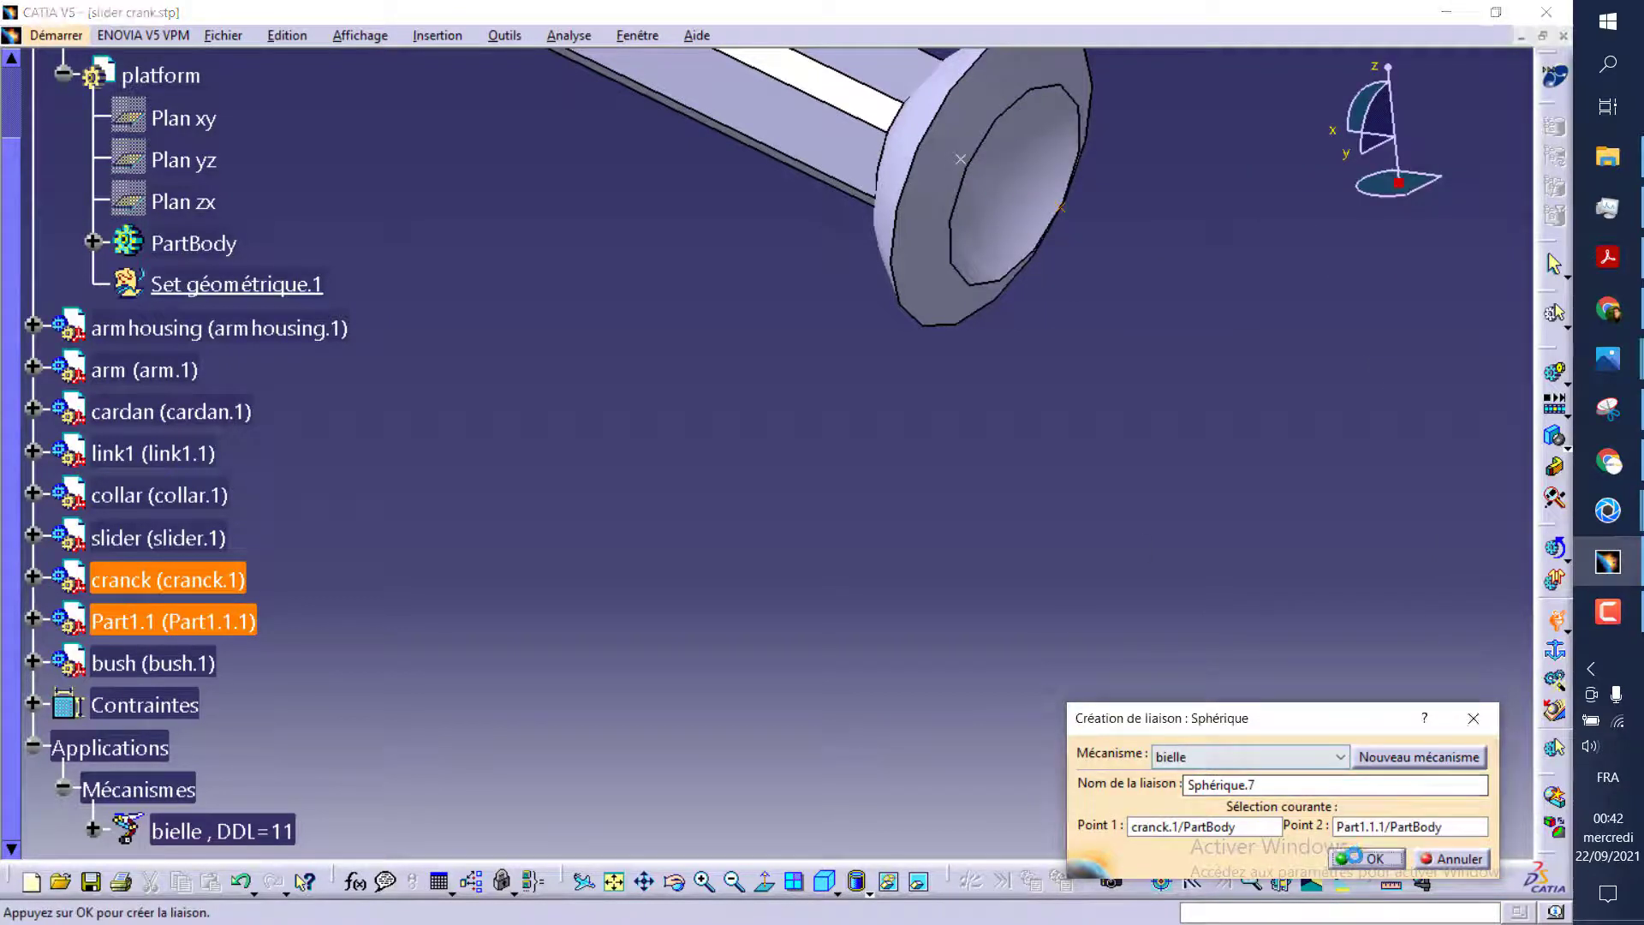
{"action": "left_click", "coordinate": [1347, 855]}
Unhide the crank from the hidden-parts space and zoom out to the whole assembly
{"action": "middle_click_drag", "start_coordinate": [903, 336], "coordinate": [606, 547]}
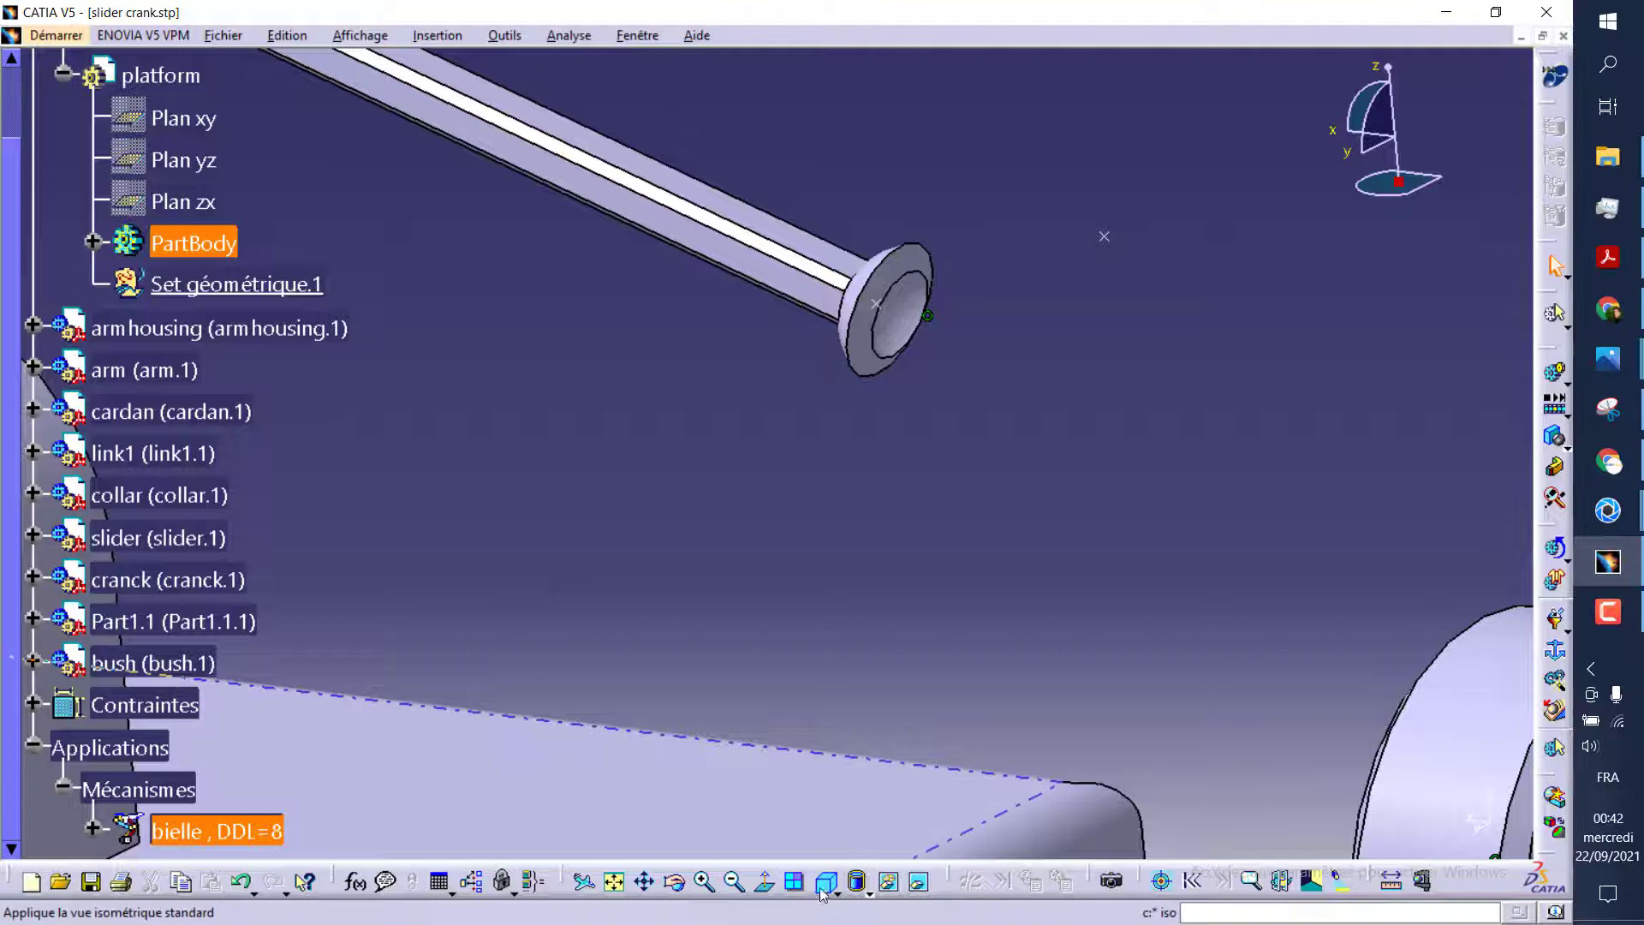
{"action": "left_click", "coordinate": [921, 883]}
{"action": "right_click", "coordinate": [1105, 300]}
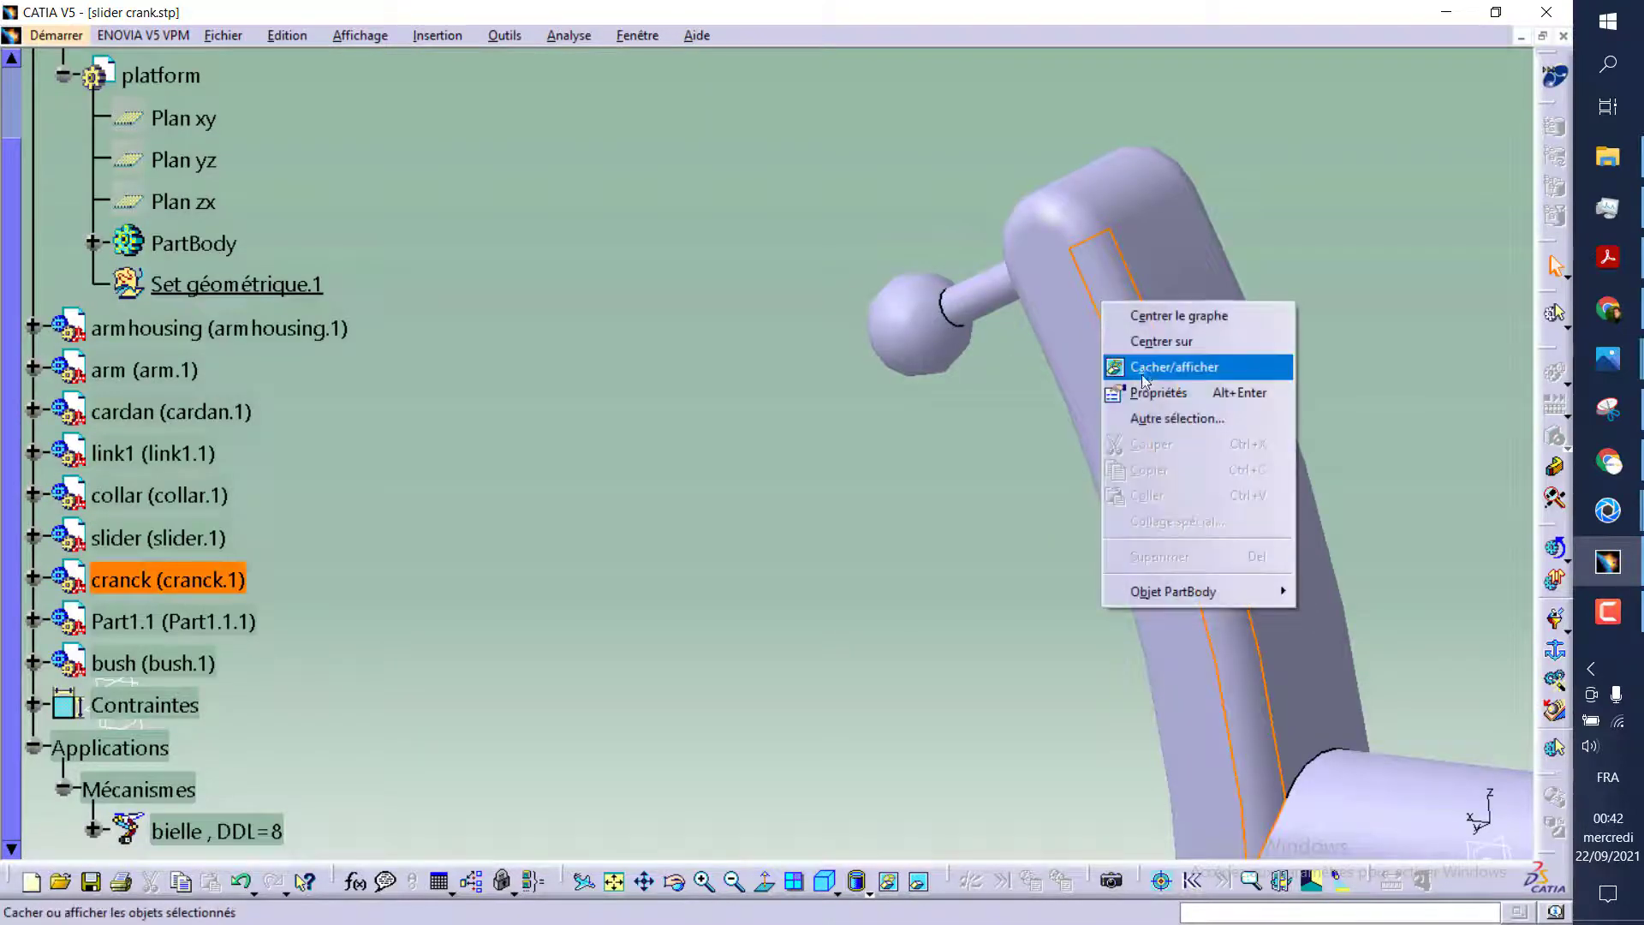
{"action": "left_click", "coordinate": [1143, 369]}
{"action": "left_click", "coordinate": [921, 882]}
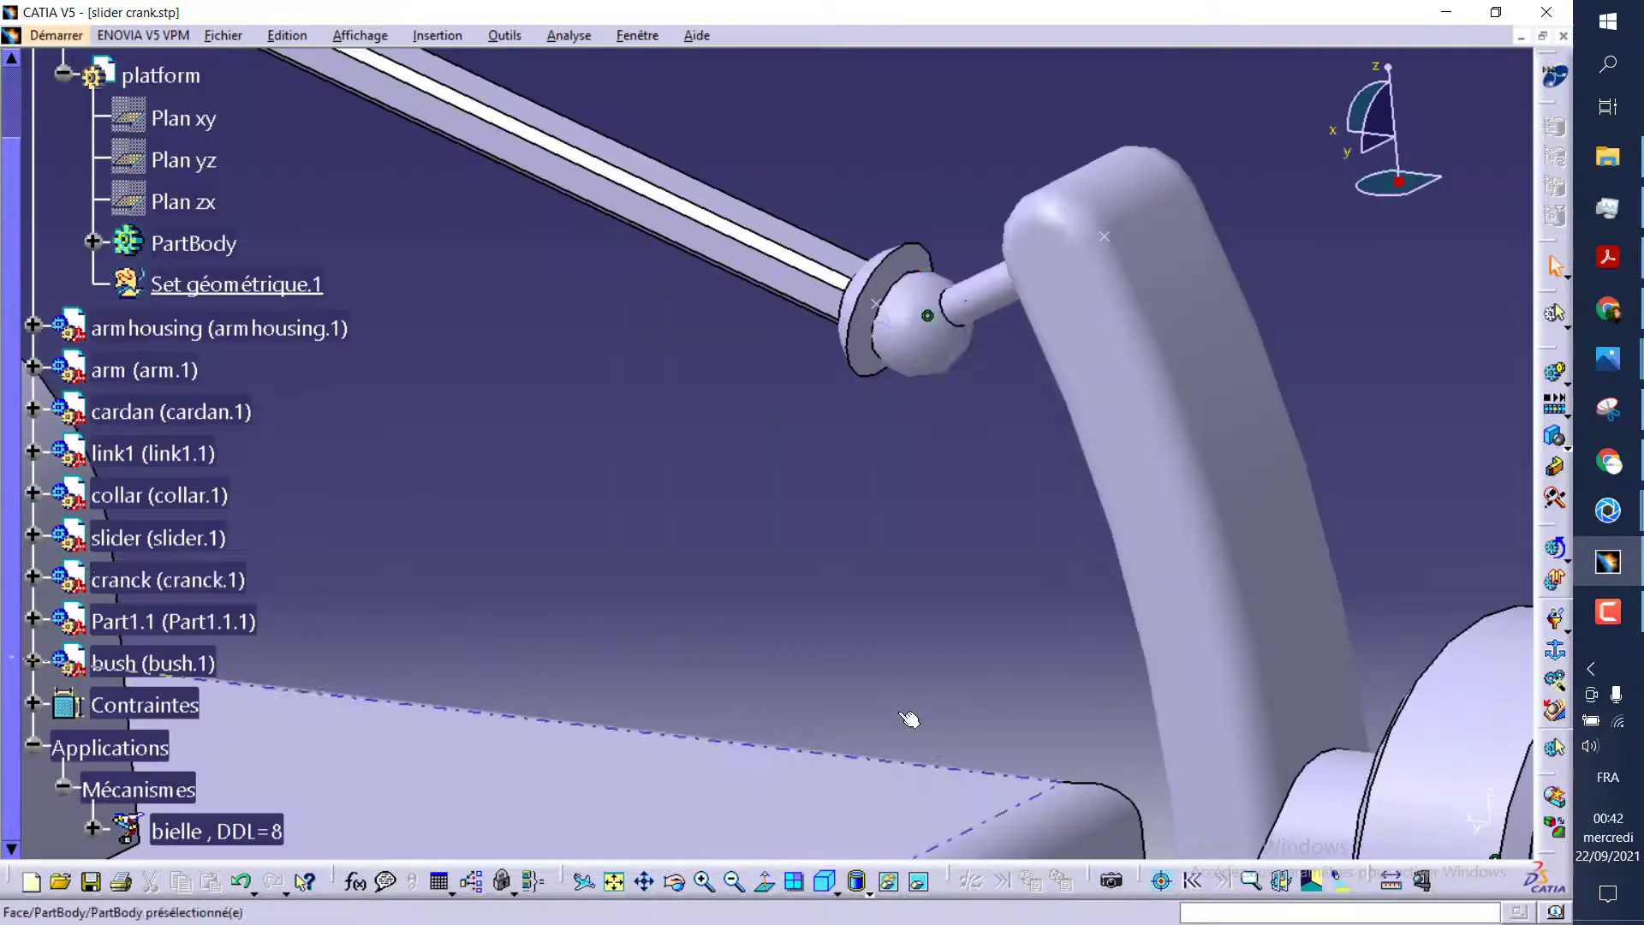
{"action": "middle_click_drag", "start_coordinate": [835, 445], "coordinate": [835, 378]}
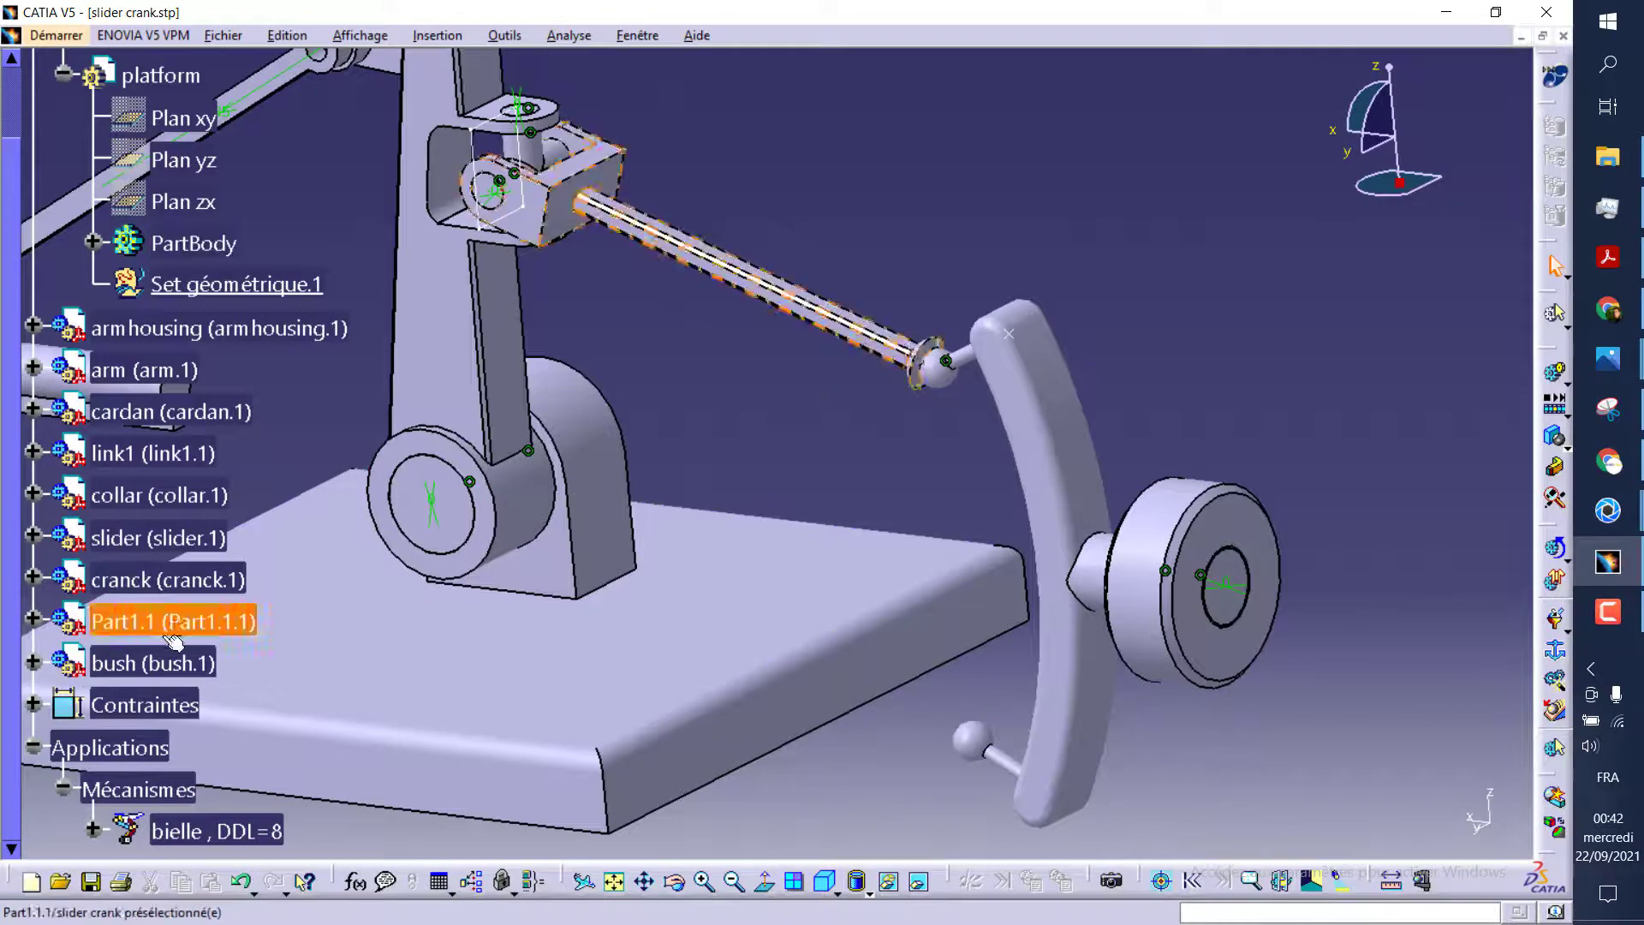
Set Révolution.1 under bielle > Liaisons to angle-driven, limits -720deg to 720deg
{"action": "scroll", "coordinate": [47, 507], "scroll_direction": "down", "scroll_amount": 5}
{"action": "left_click", "coordinate": [92, 506]}
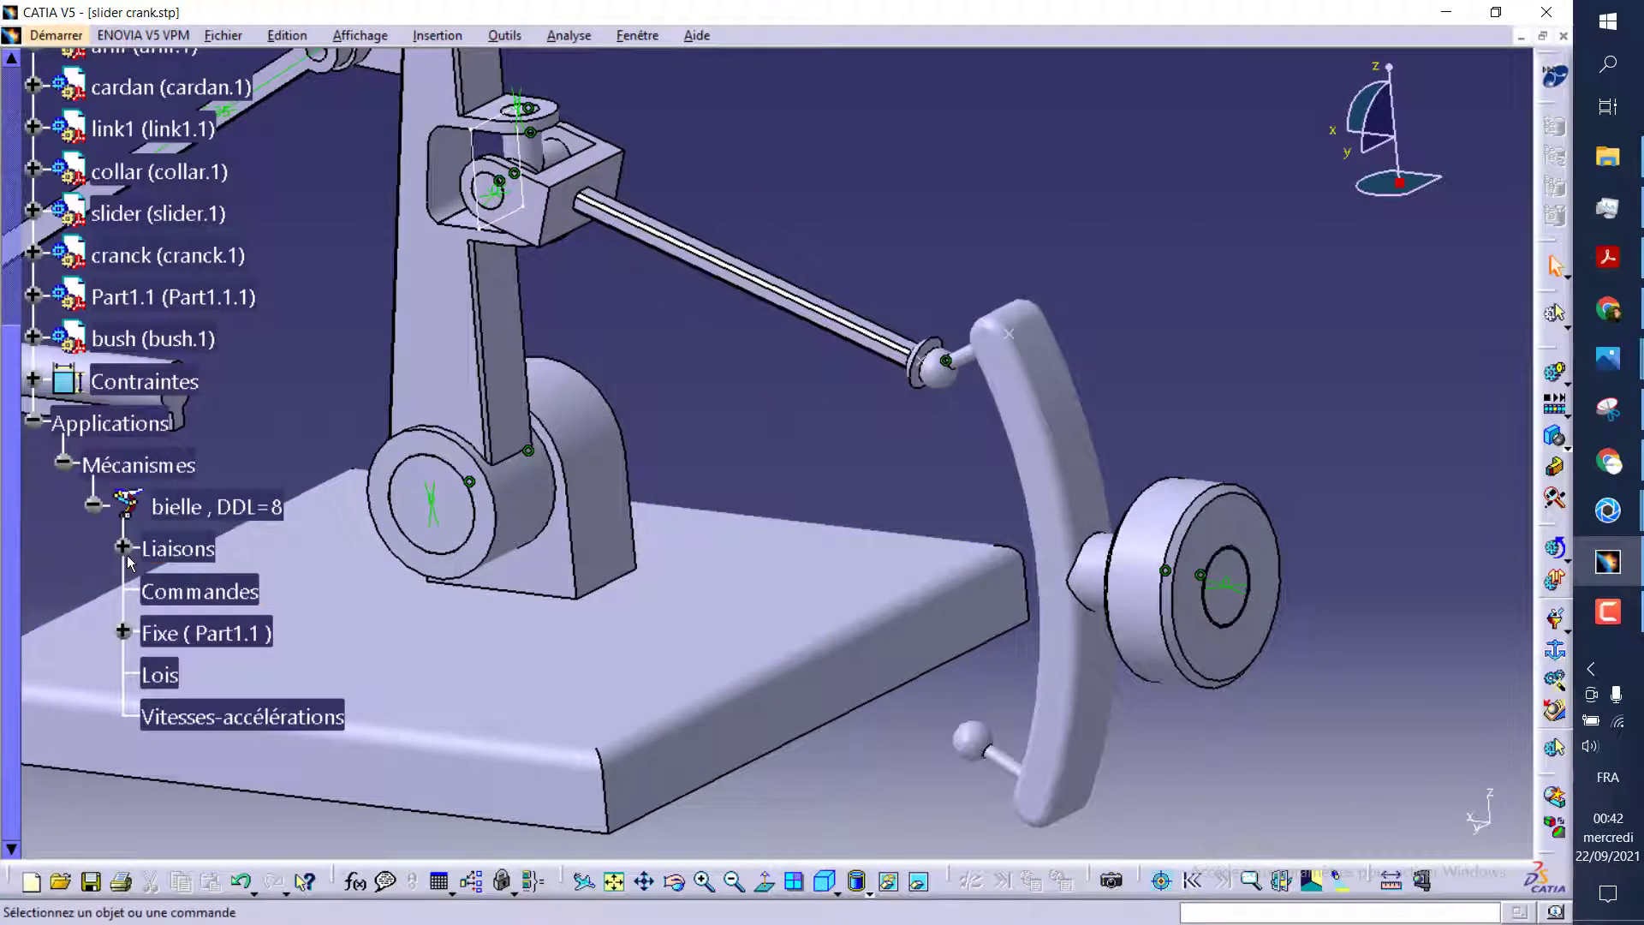
{"action": "left_click", "coordinate": [124, 549]}
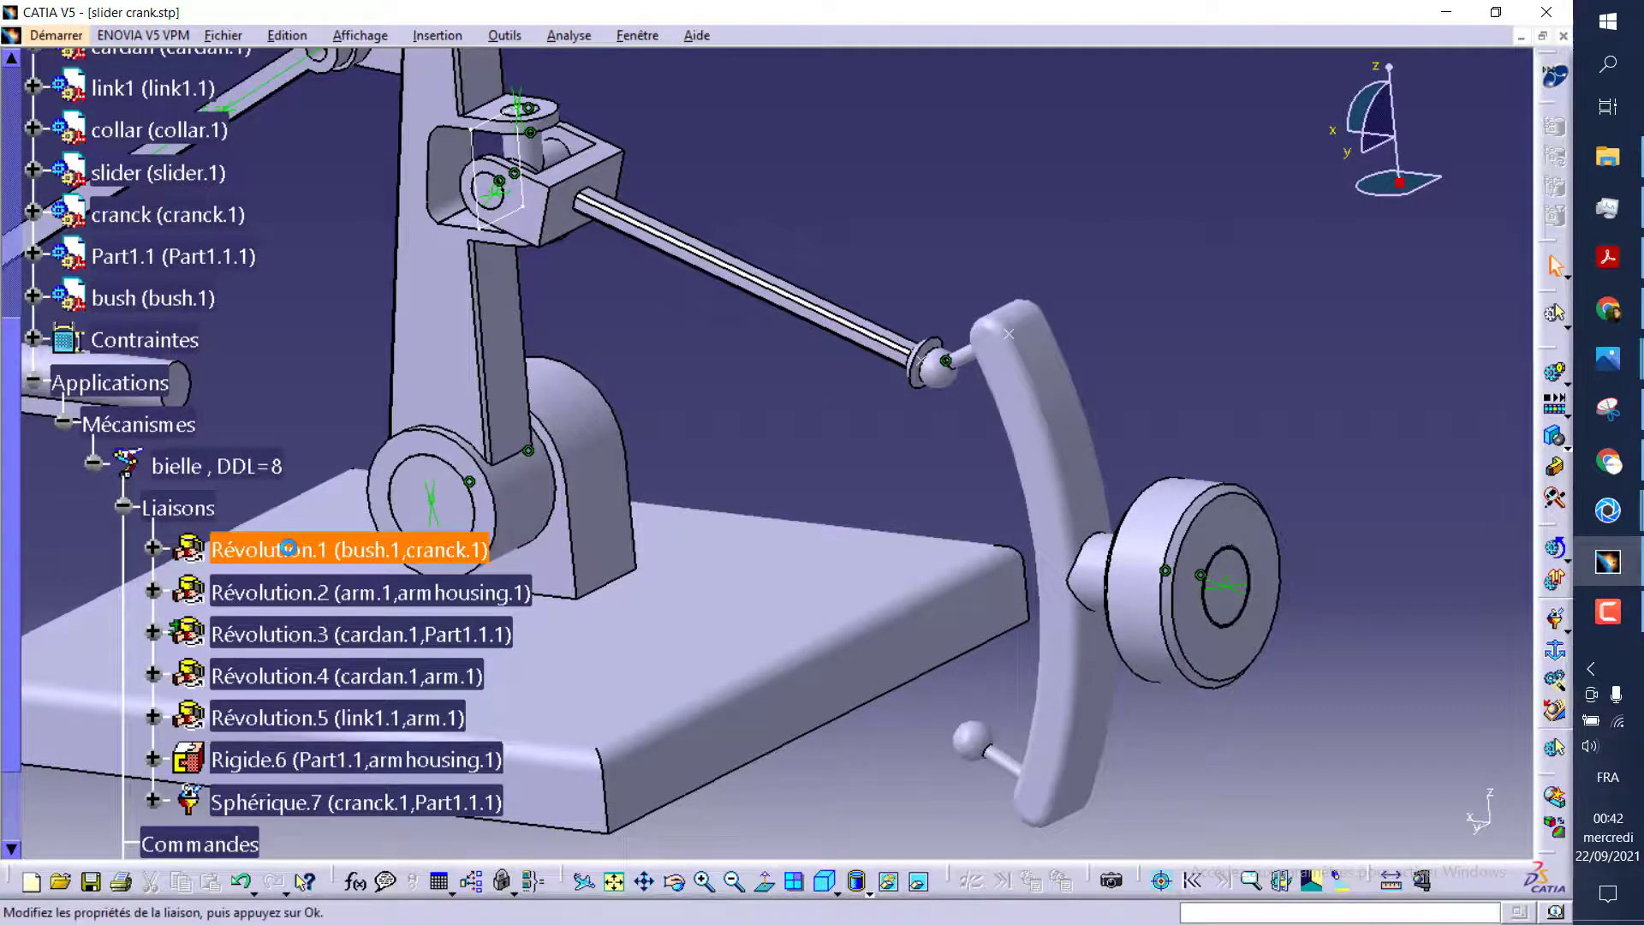
{"action": "left_click", "coordinate": [75, 769]}
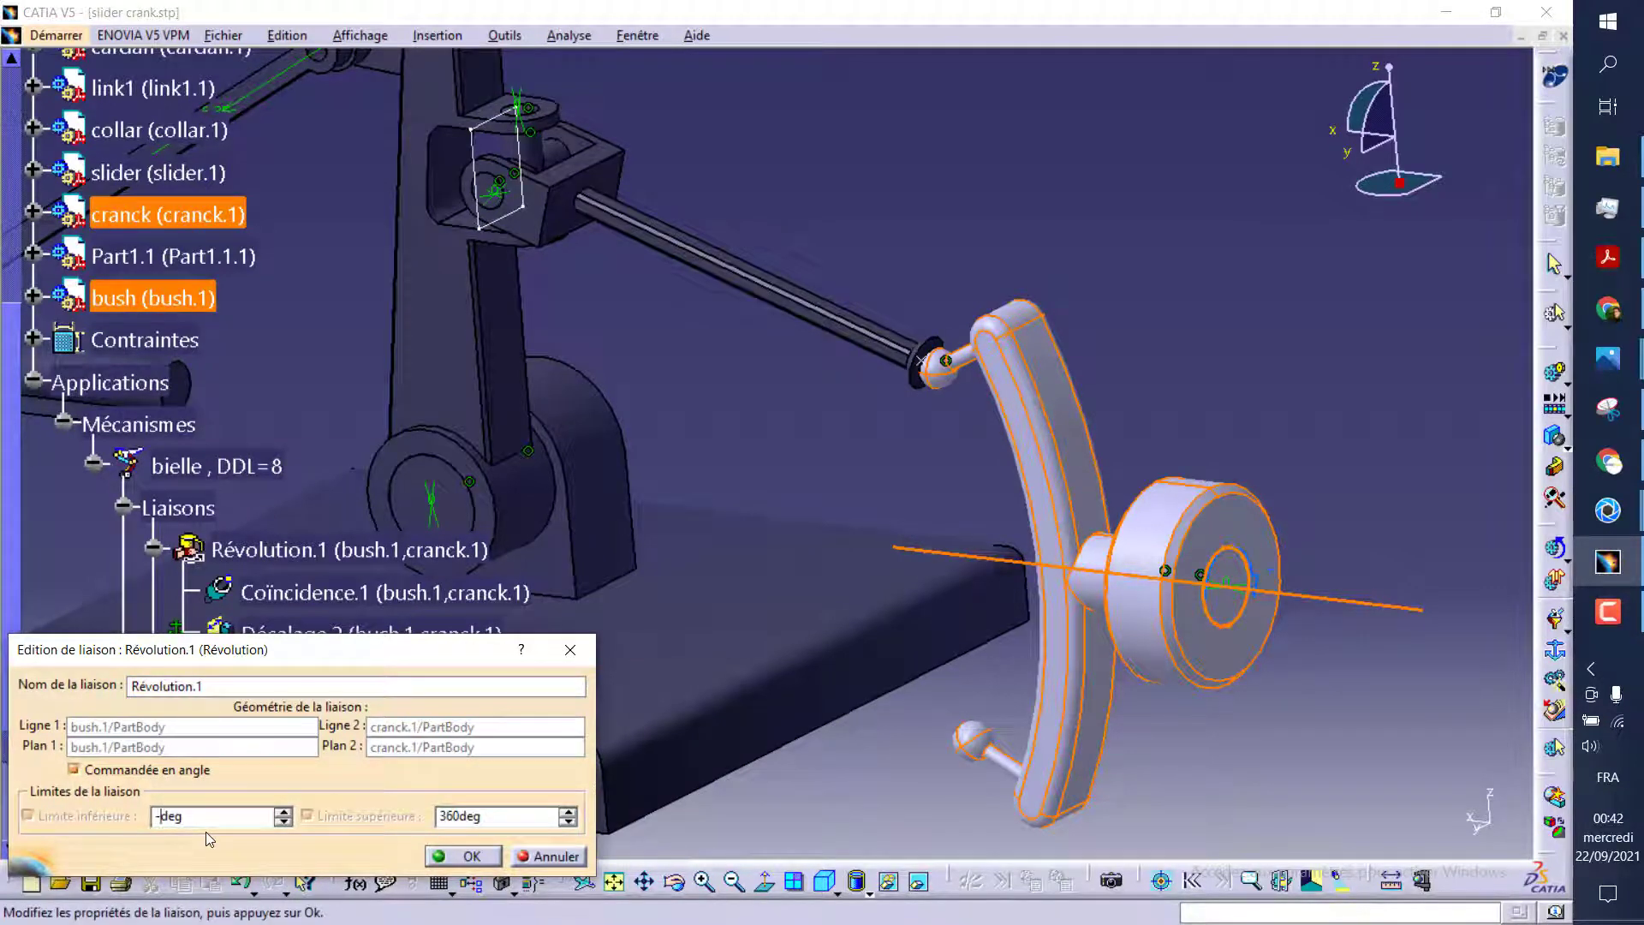
{"action": "type", "text": "720"}
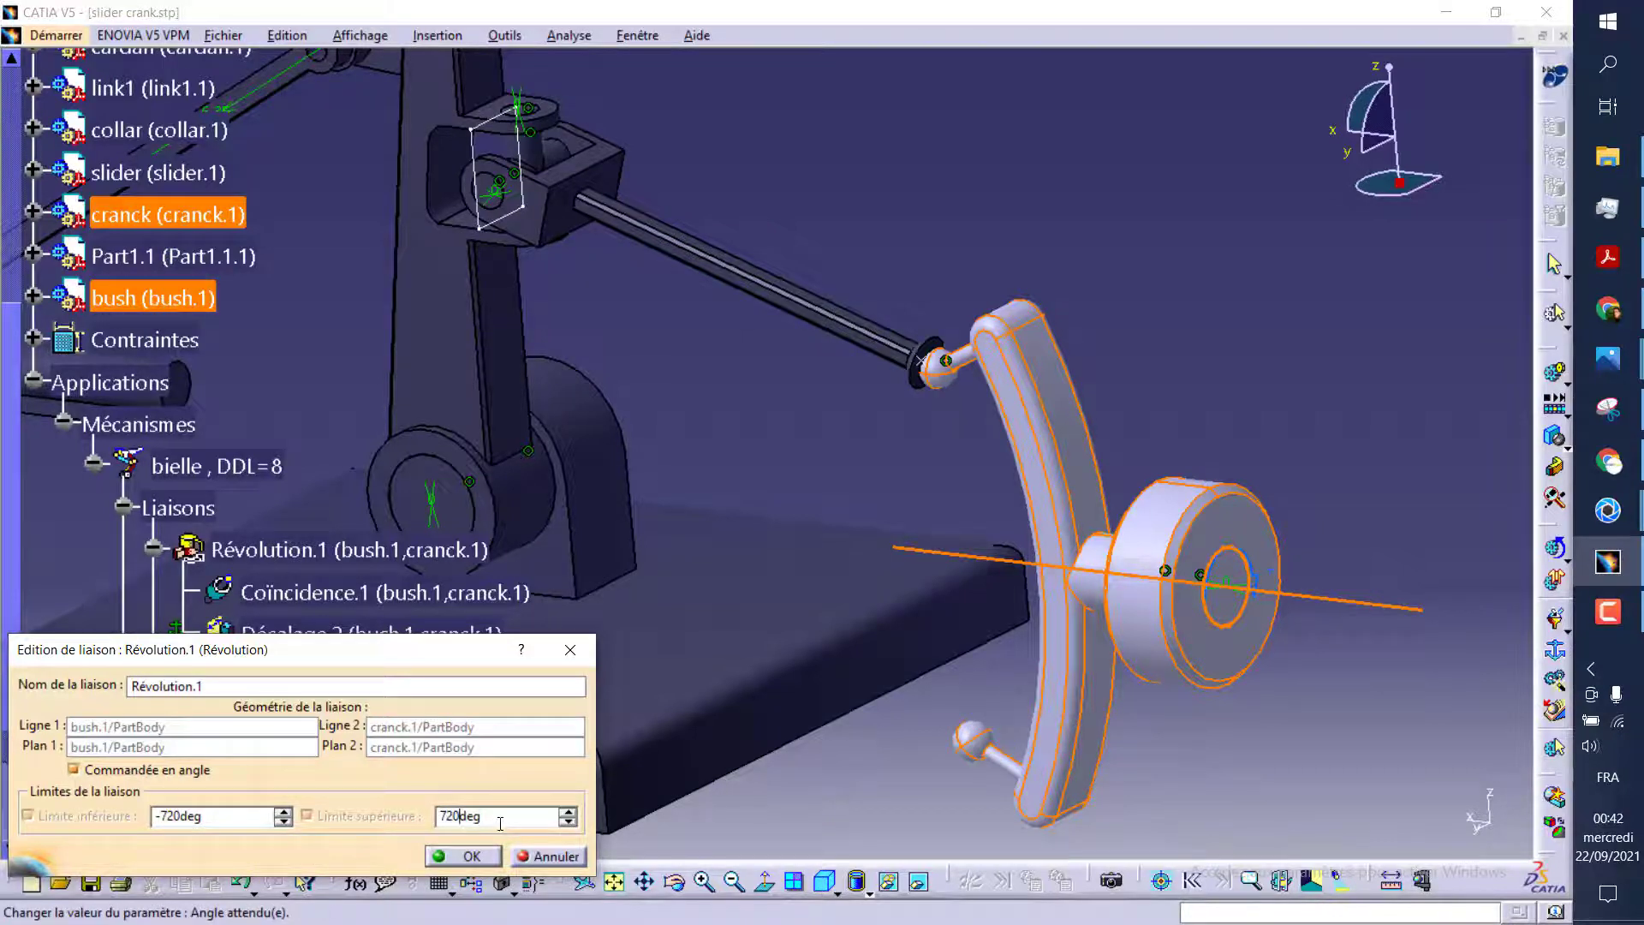
{"action": "left_click", "coordinate": [463, 855]}
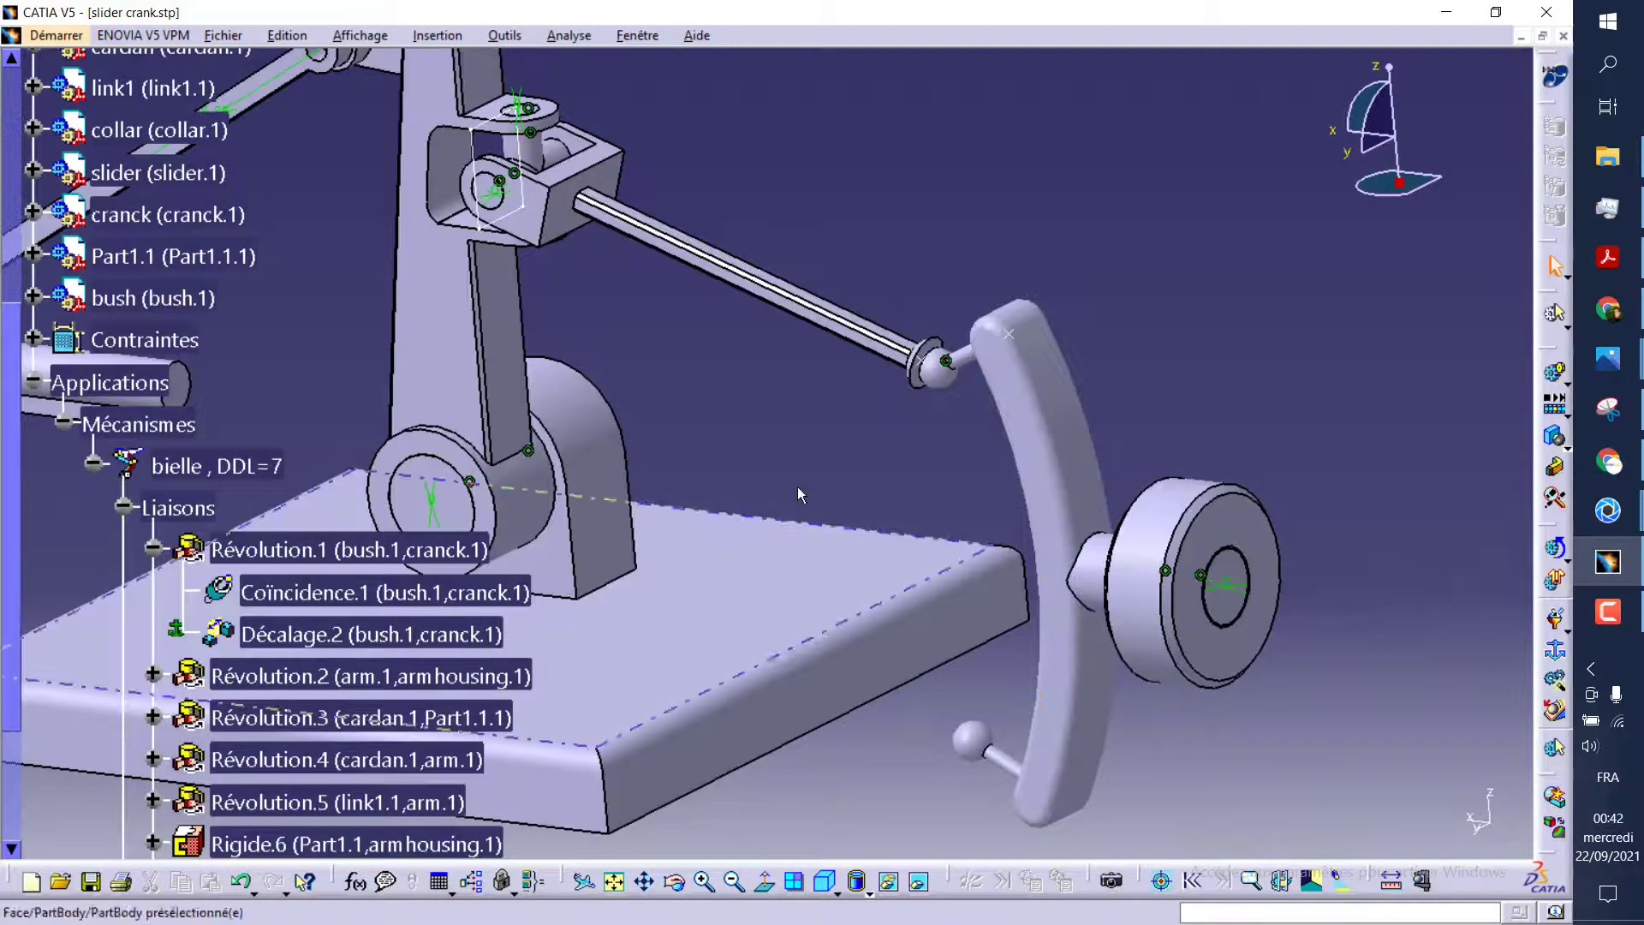
Begin a link1–collar revolute joint, selecting link1's axis as the first line
{"action": "mouse_move", "coordinate": [638, 432]}
{"action": "middle_mouse_down"}
{"action": "mouse_move", "coordinate": [868, 564]}
{"action": "mouse_move", "coordinate": [1070, 485]}
{"action": "mouse_move", "coordinate": [834, 494]}
{"action": "mouse_move", "coordinate": [935, 558]}
{"action": "mouse_move", "coordinate": [800, 462]}
{"action": "middle_mouse_up"}
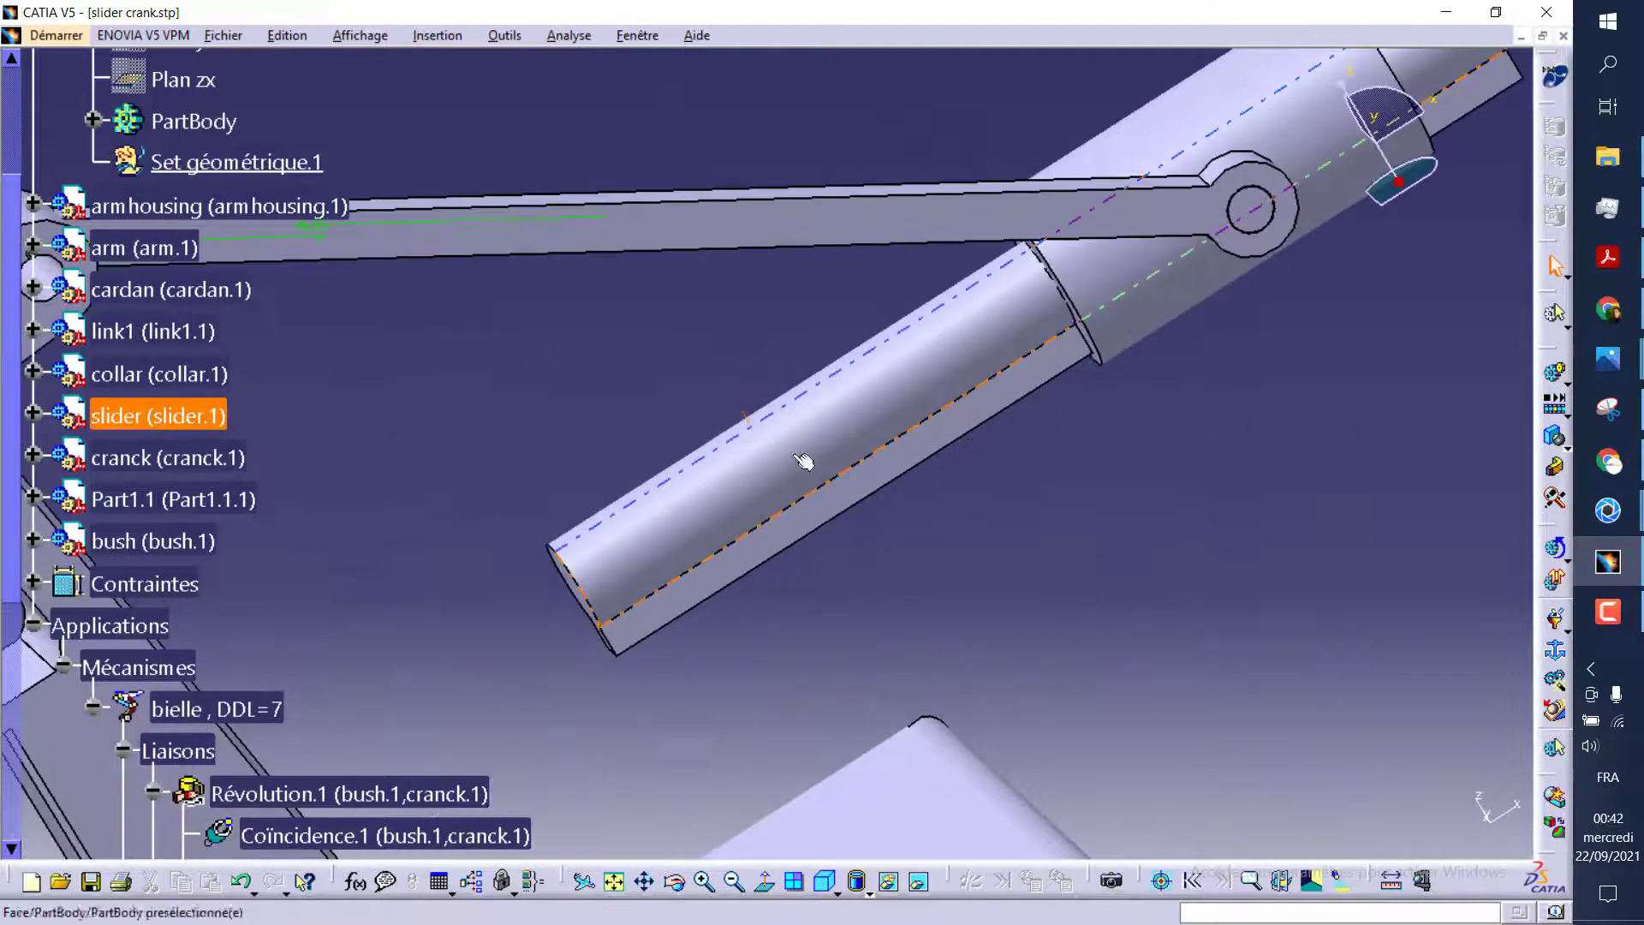
{"action": "left_click", "coordinate": [1561, 631]}
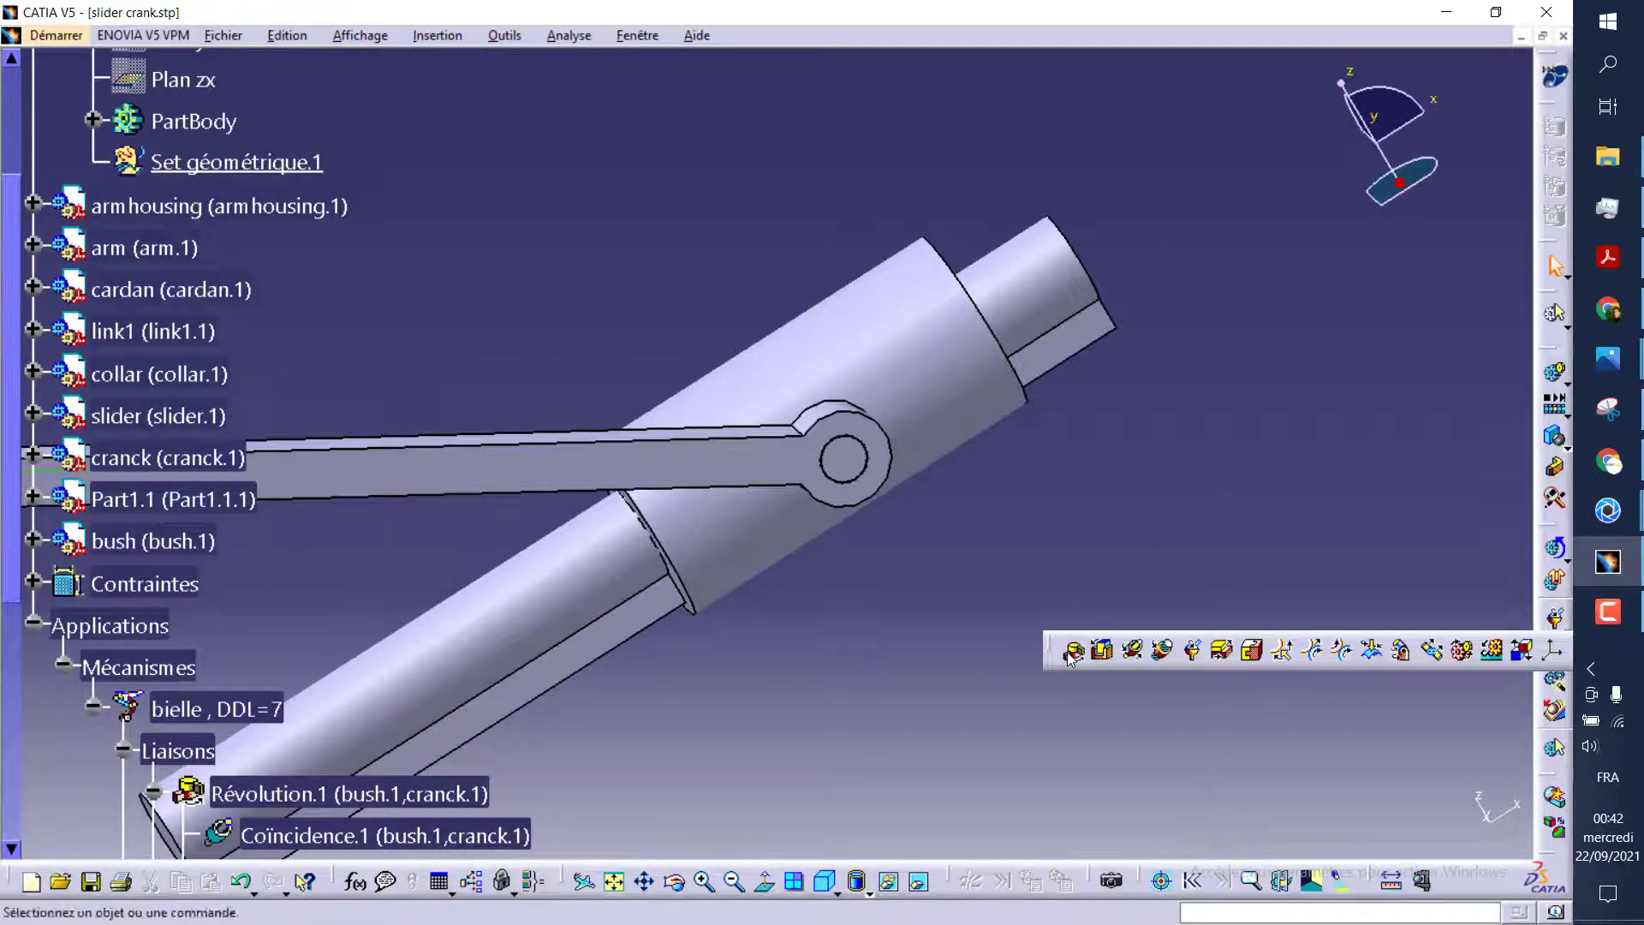
{"action": "left_click", "coordinate": [1073, 653]}
{"action": "mouse_move", "coordinate": [984, 569]}
{"action": "middle_mouse_down"}
{"action": "mouse_move", "coordinate": [870, 610]}
{"action": "mouse_move", "coordinate": [871, 402]}
{"action": "middle_mouse_up"}
{"action": "left_click", "coordinate": [871, 402]}
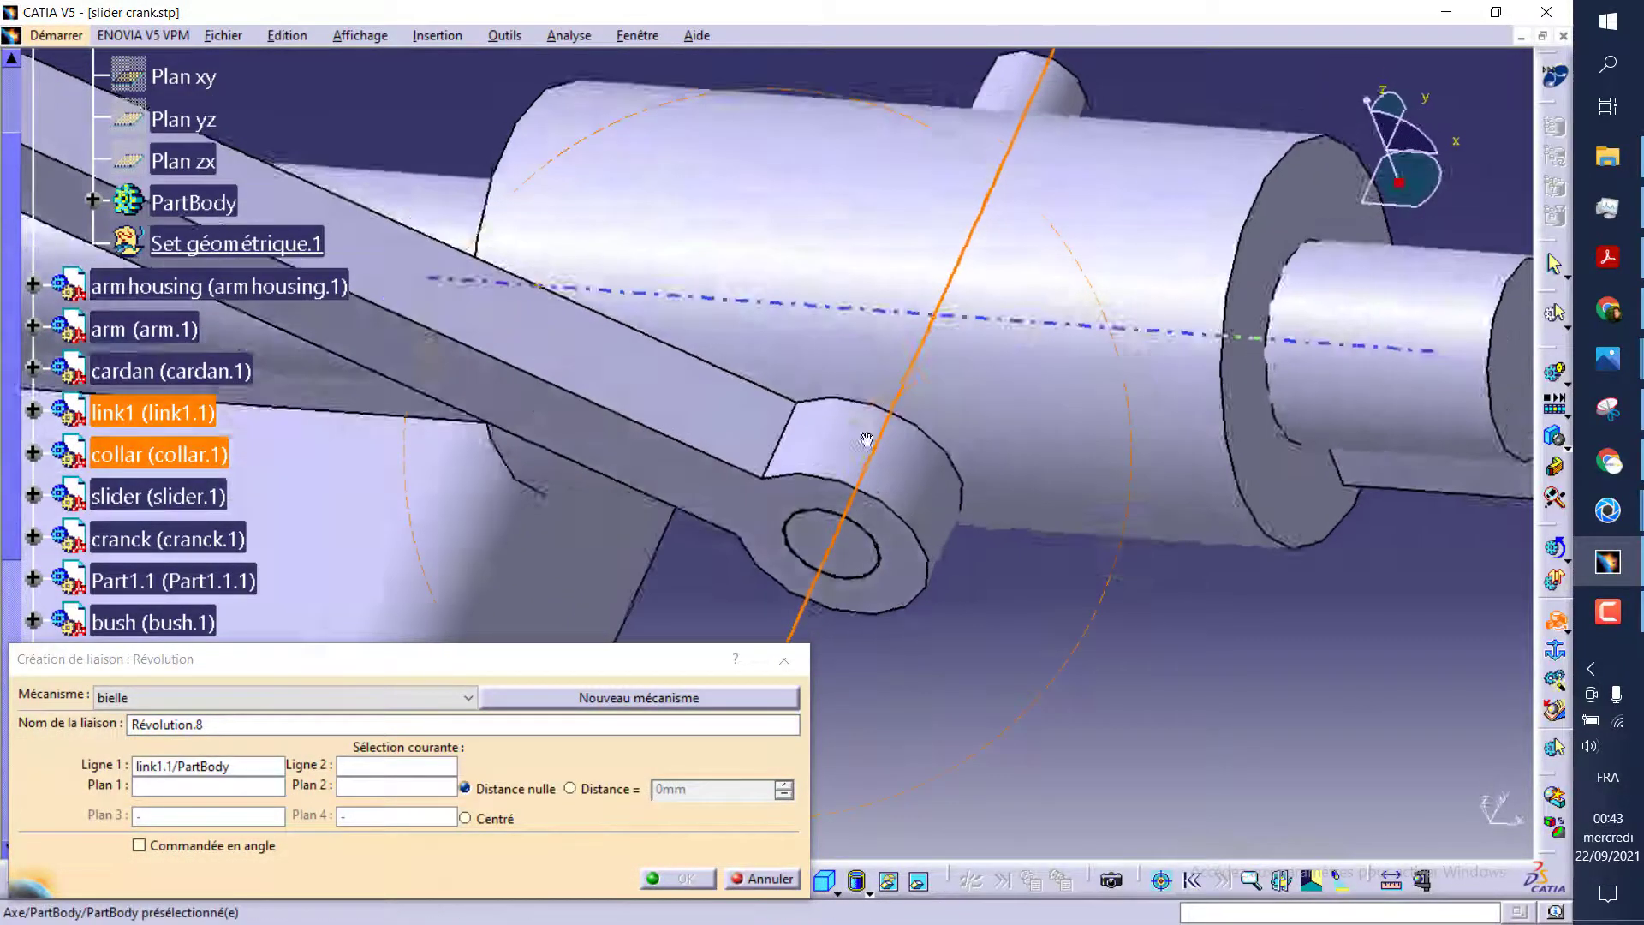
{"action": "middle_click_drag", "start_coordinate": [916, 438], "coordinate": [1060, 120]}
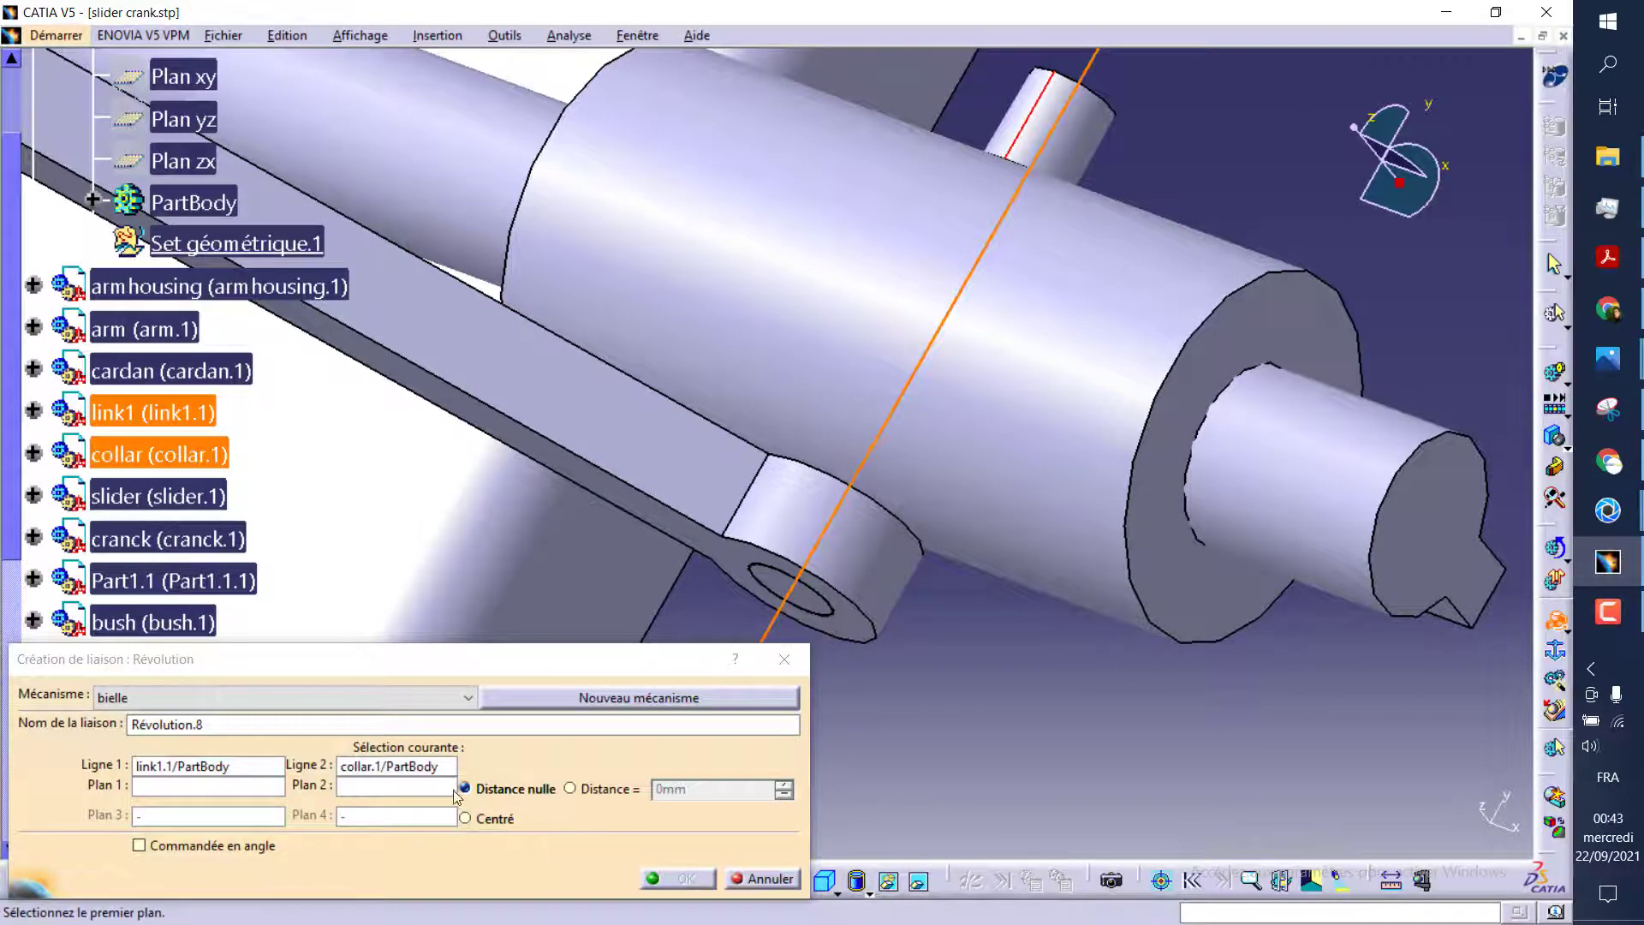
{"action": "left_click", "coordinate": [737, 880]}
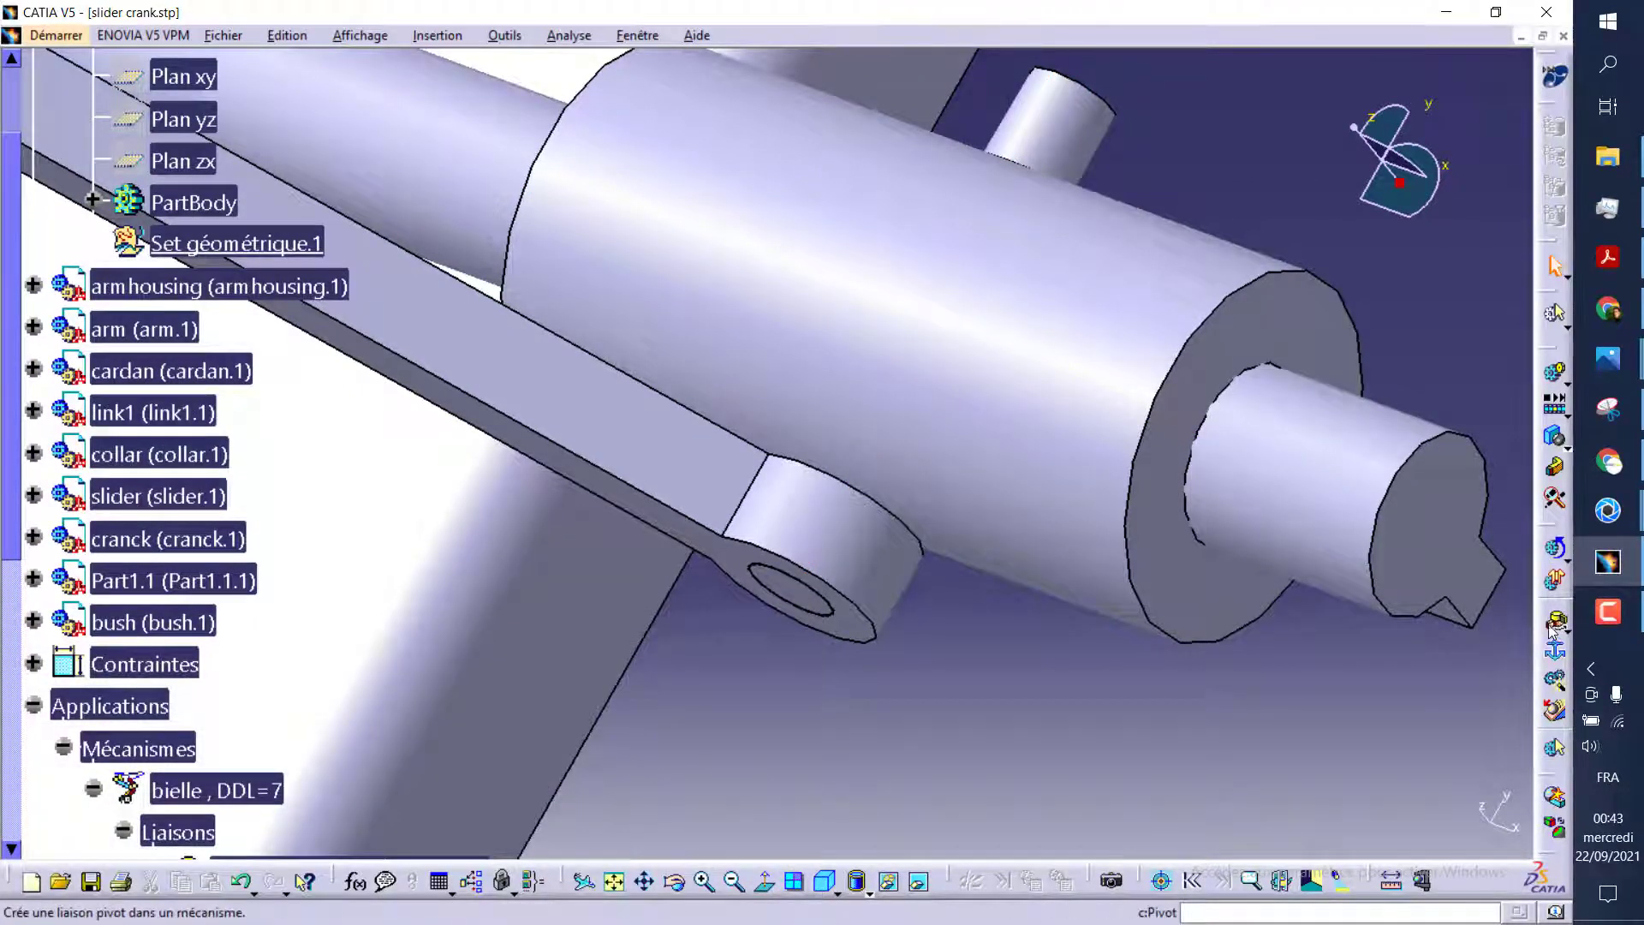
Pick the collar pin axis and both faces with Distance = 0mm, creating Révolution.8
{"action": "left_click", "coordinate": [841, 464]}
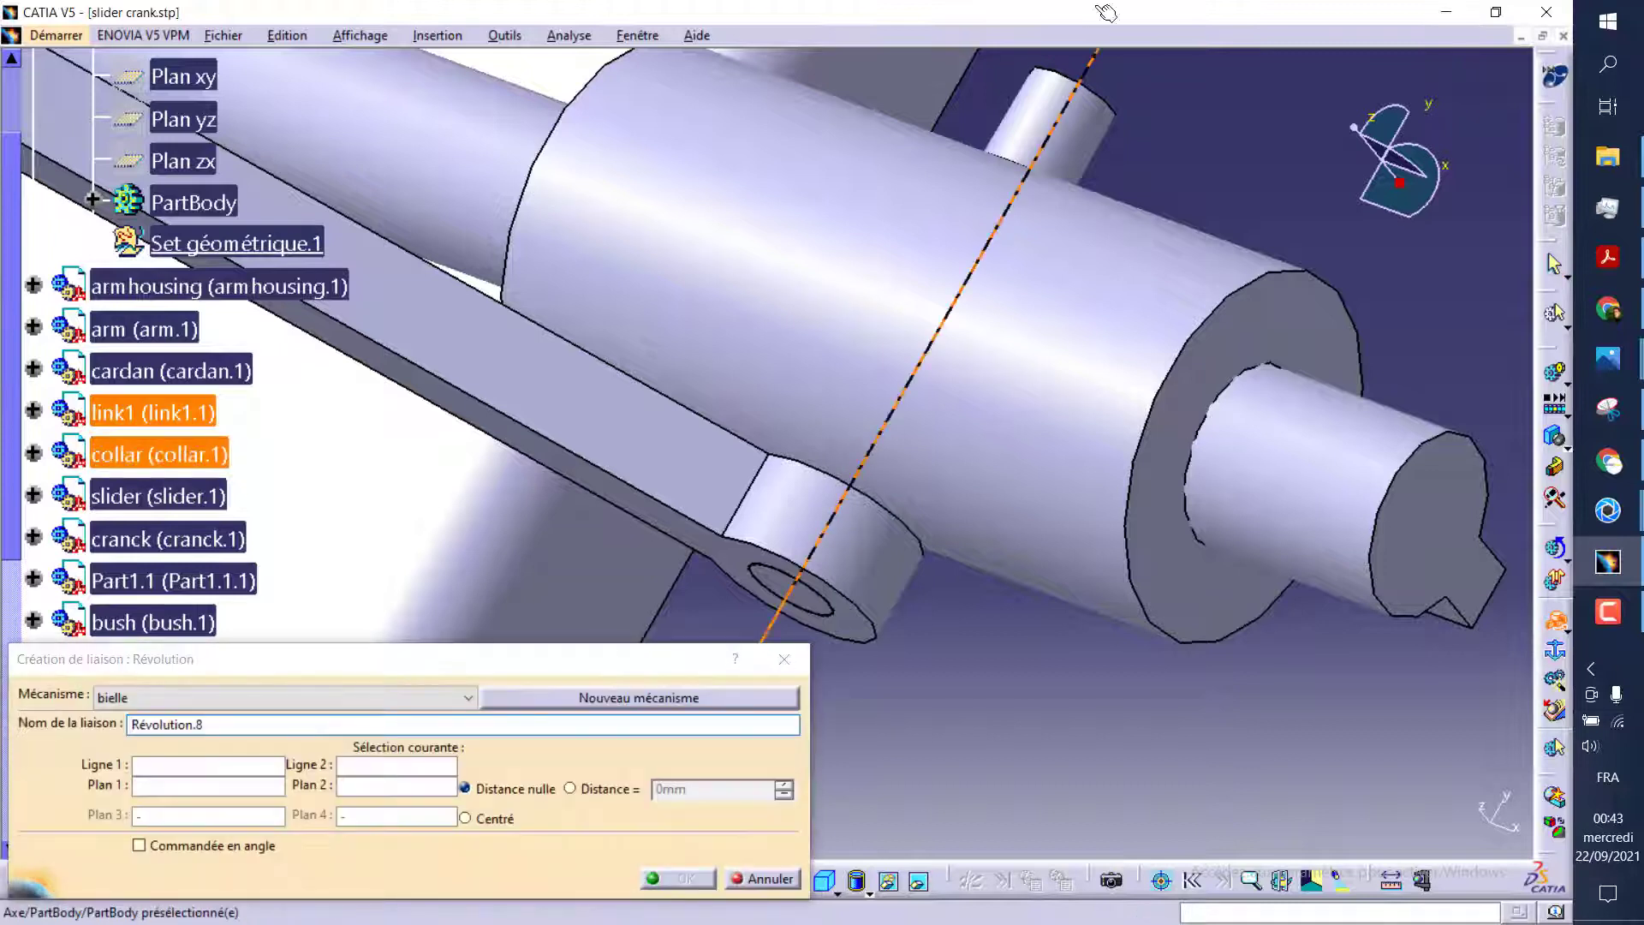
{"action": "left_click", "coordinate": [1025, 112]}
{"action": "left_click", "coordinate": [740, 571]}
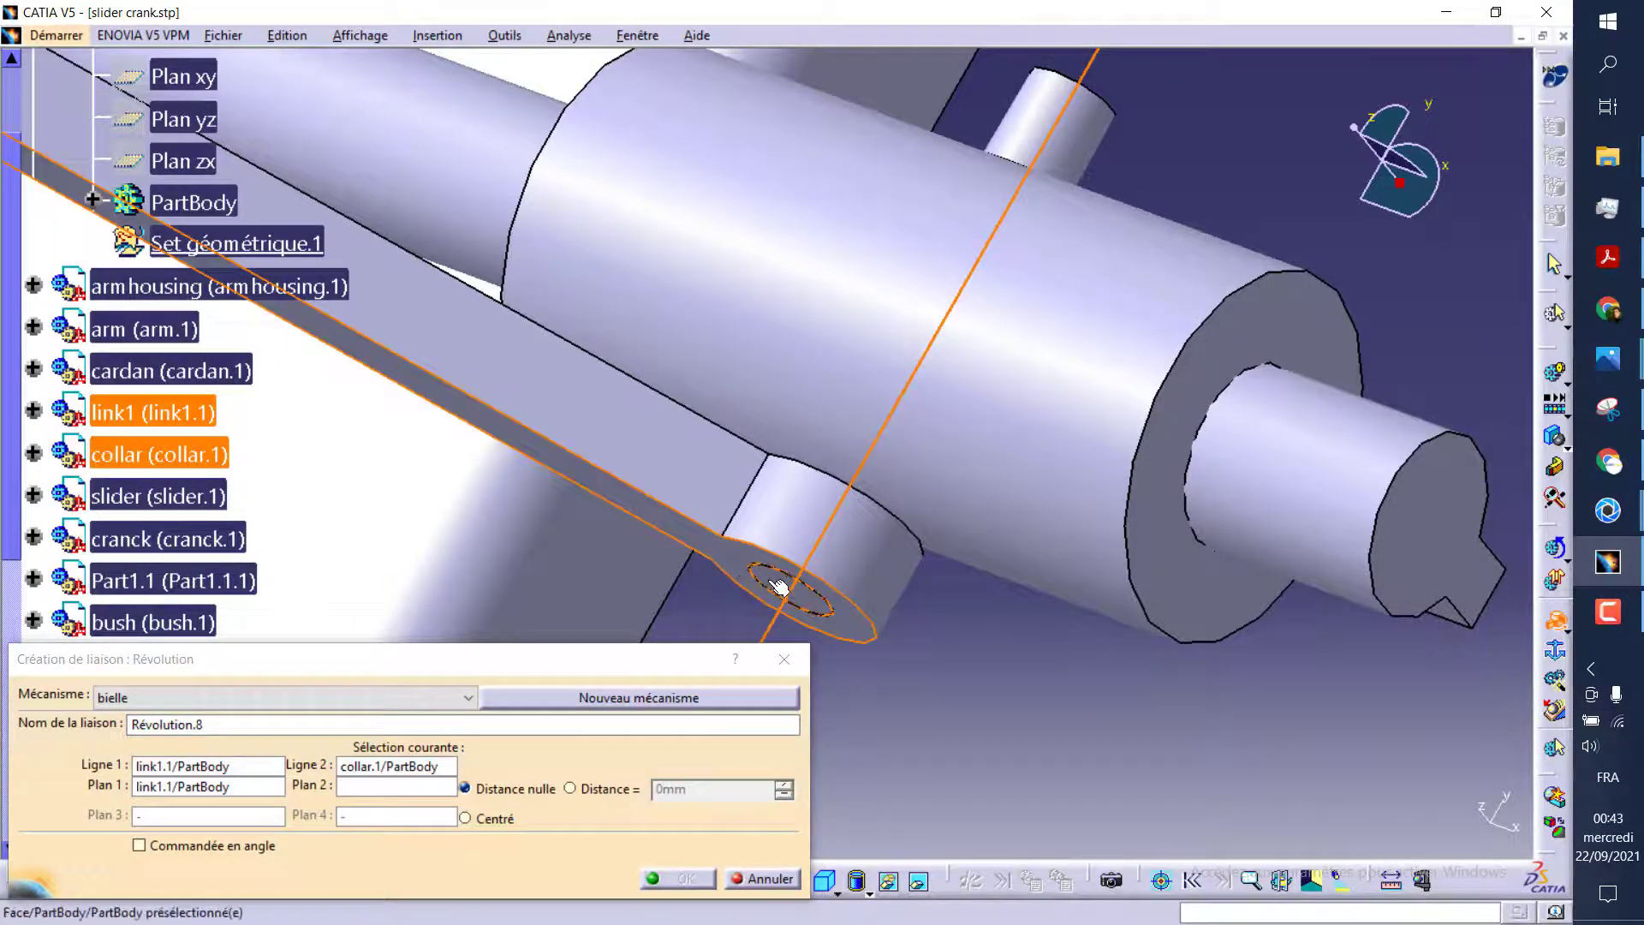
{"action": "left_click", "coordinate": [782, 590]}
{"action": "left_click", "coordinate": [570, 788]}
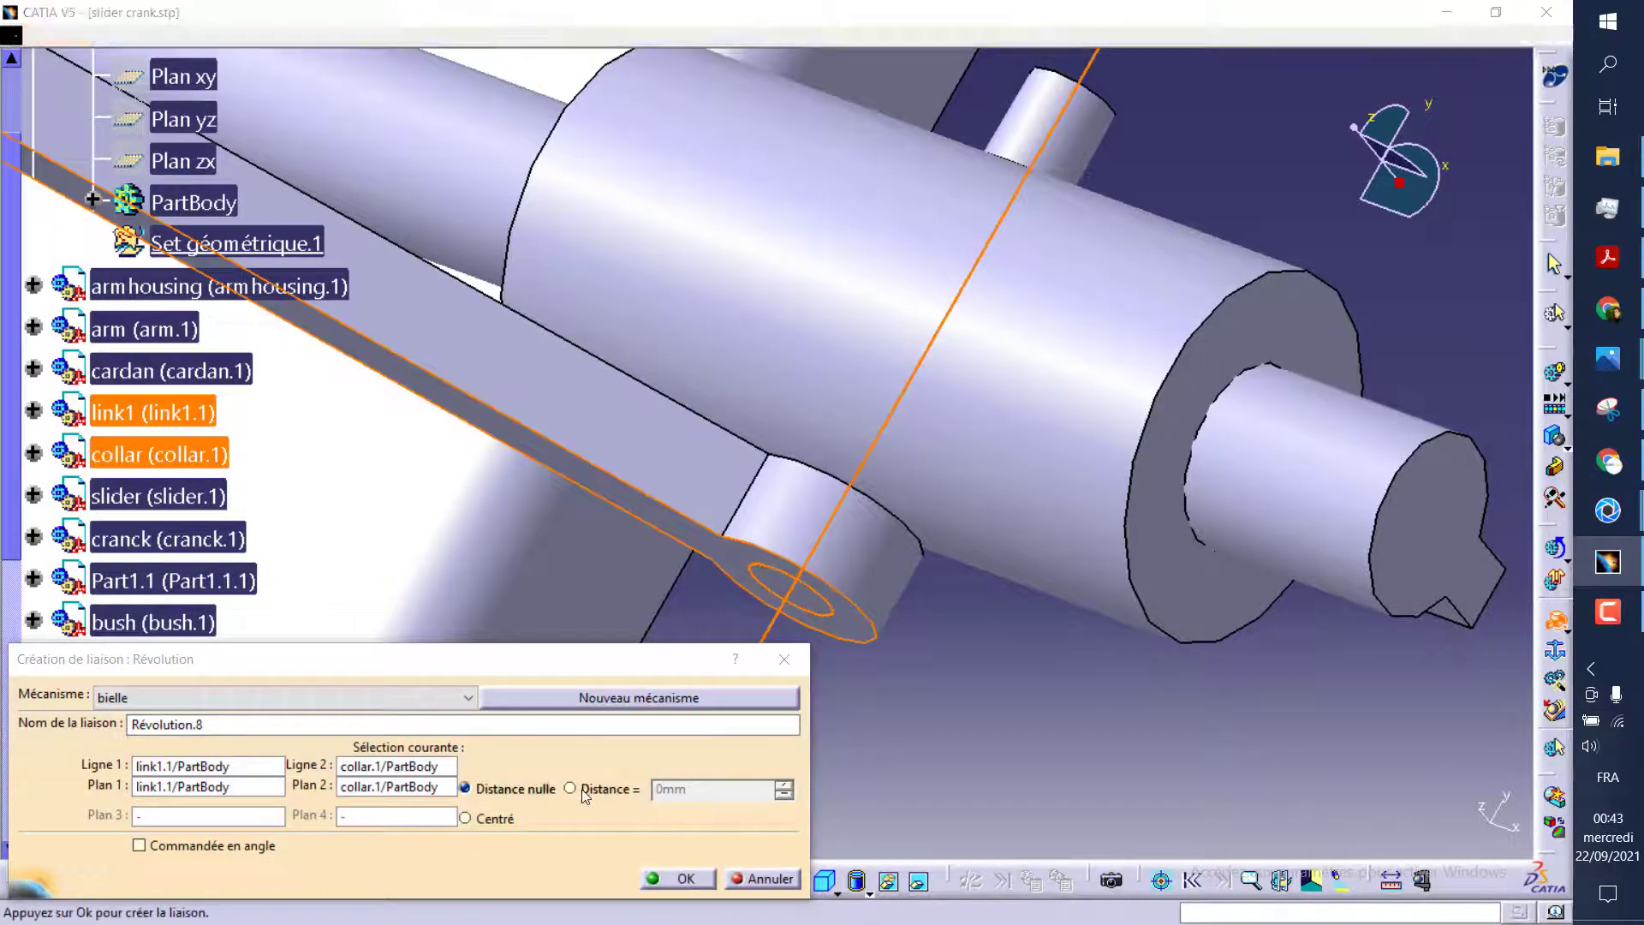
{"action": "left_click", "coordinate": [668, 879]}
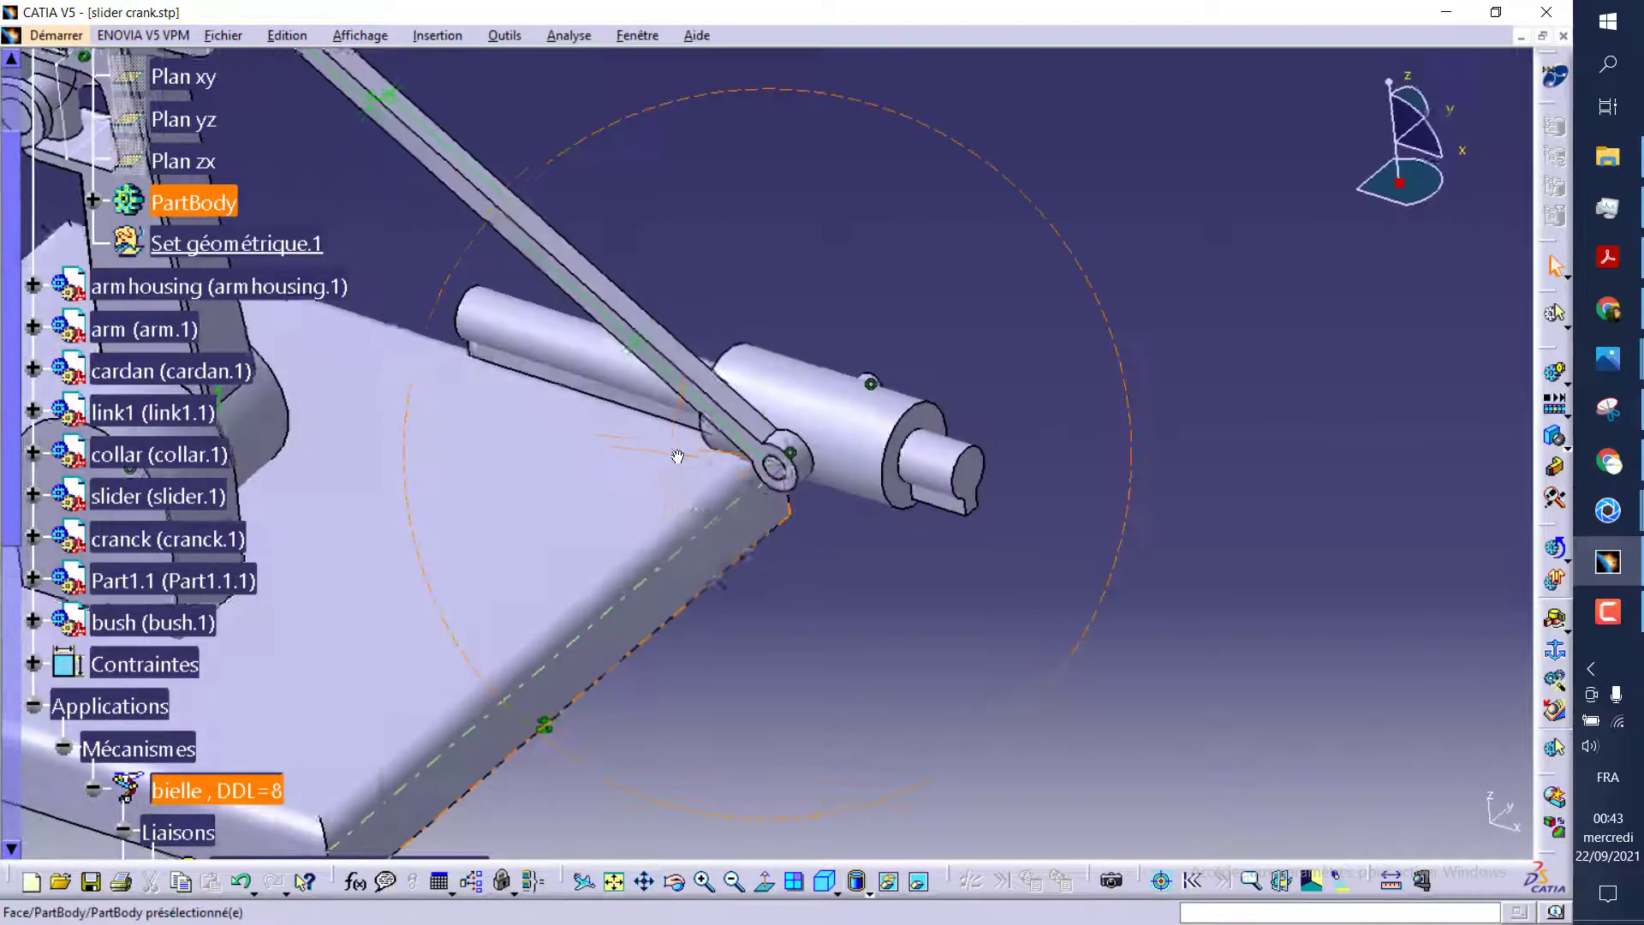
Hide the collar and check the hidden-parts space before returning to the assembly
{"action": "left_click", "coordinate": [864, 409]}
{"action": "right_click", "coordinate": [864, 409]}
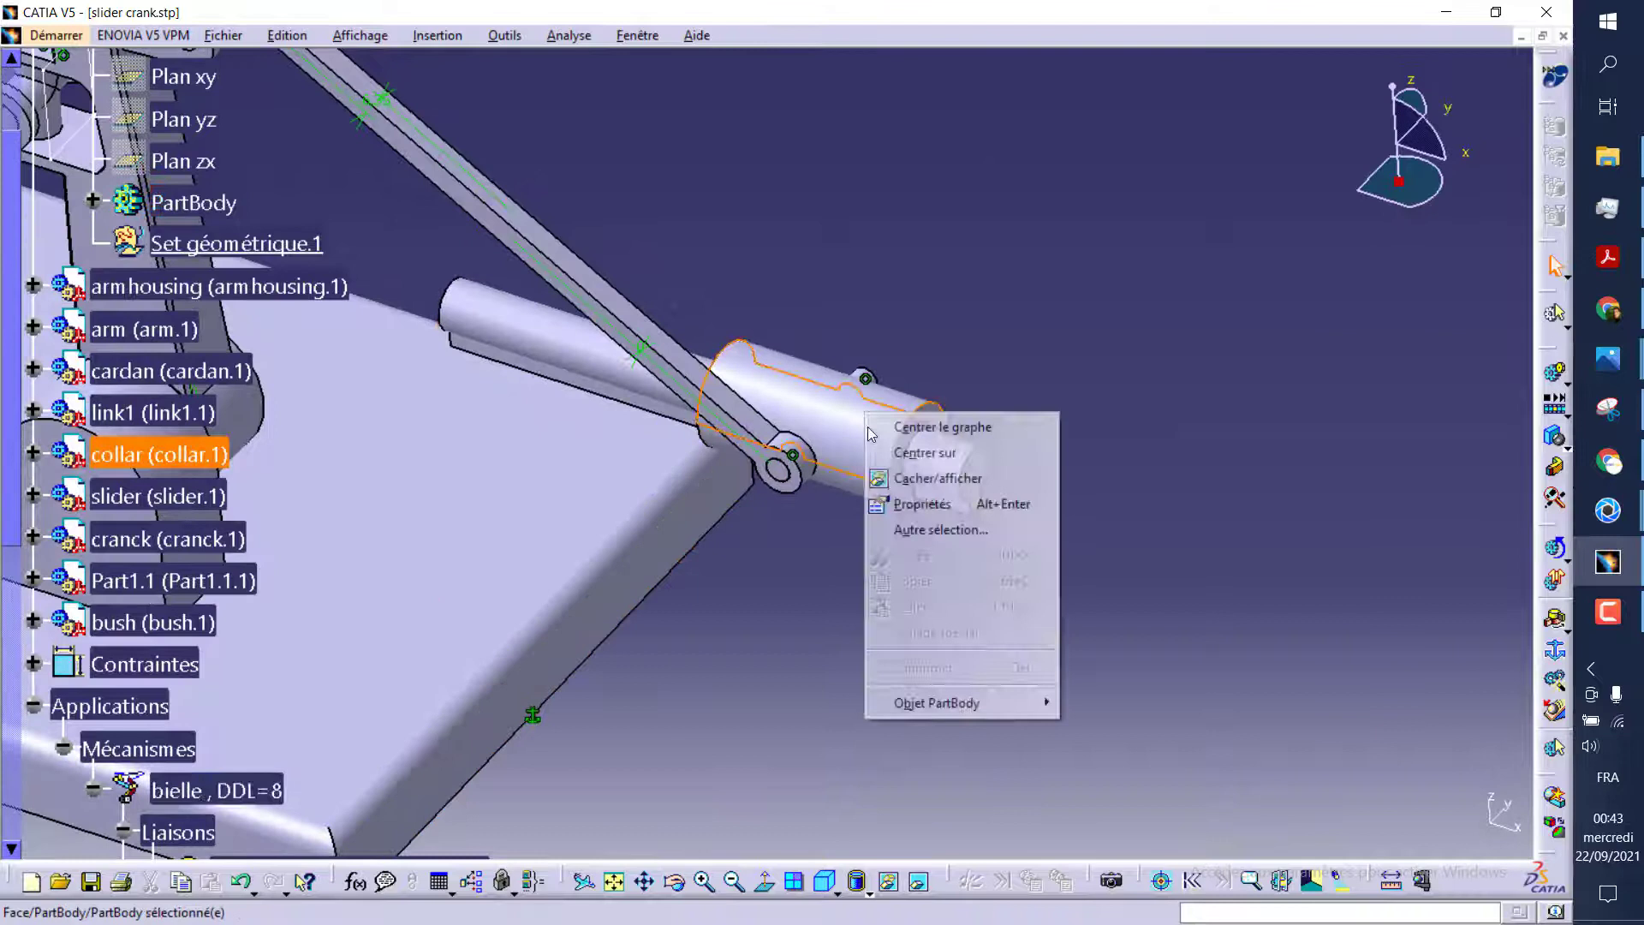
{"action": "left_click", "coordinate": [896, 486]}
{"action": "middle_click_drag", "start_coordinate": [896, 485], "coordinate": [727, 572]}
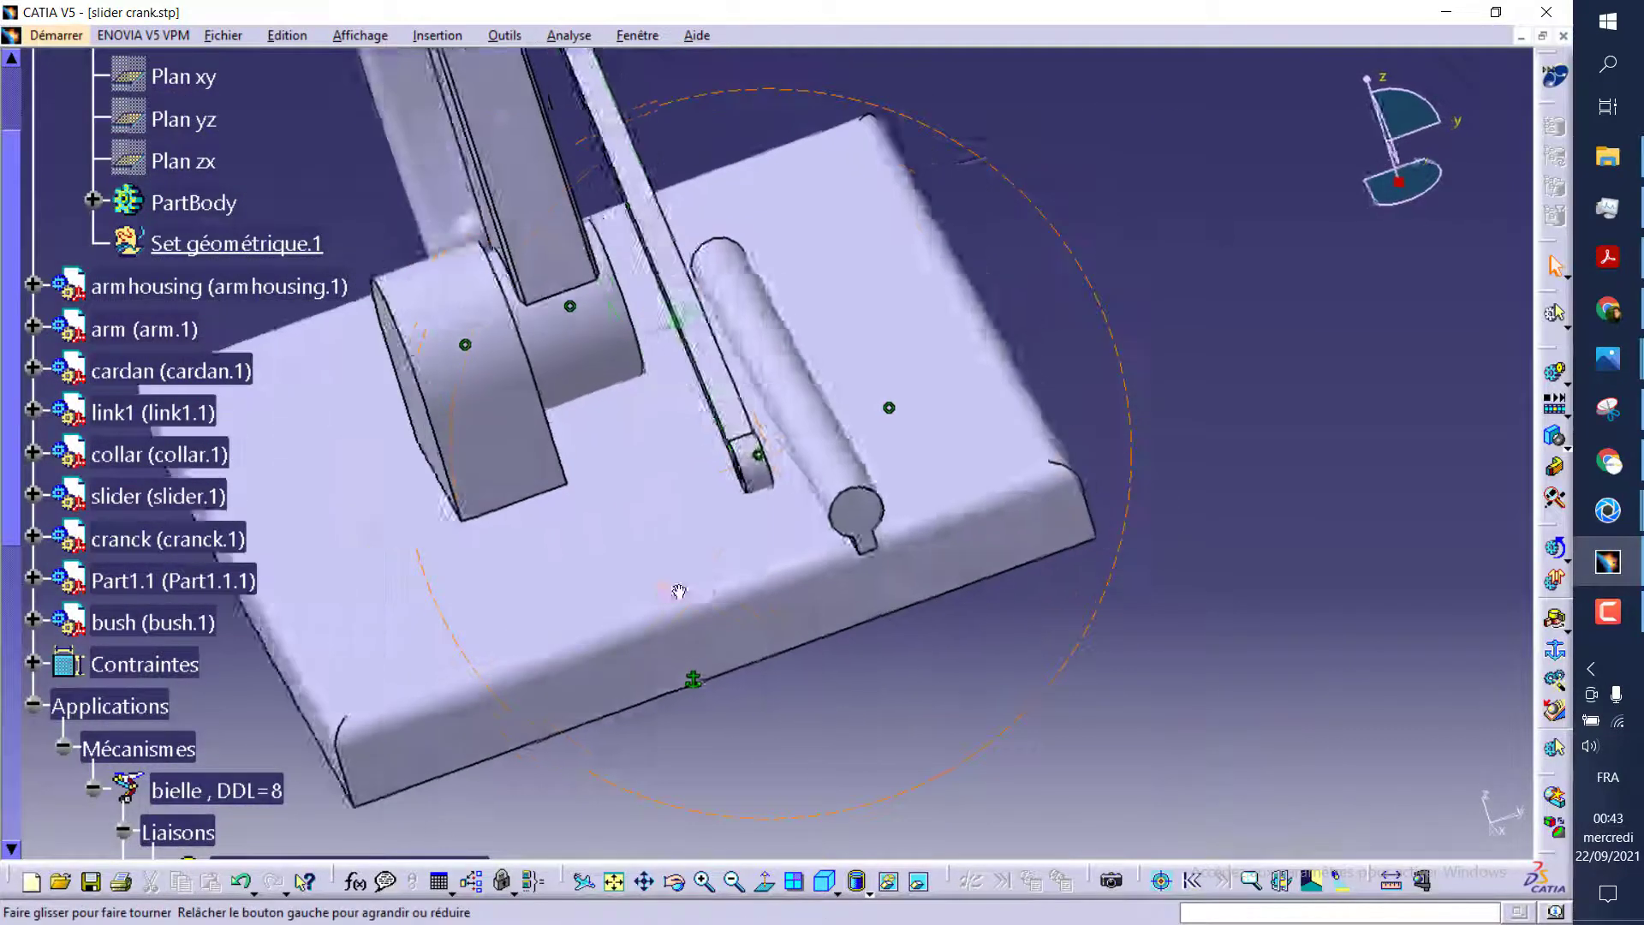
{"action": "left_click", "coordinate": [923, 887]}
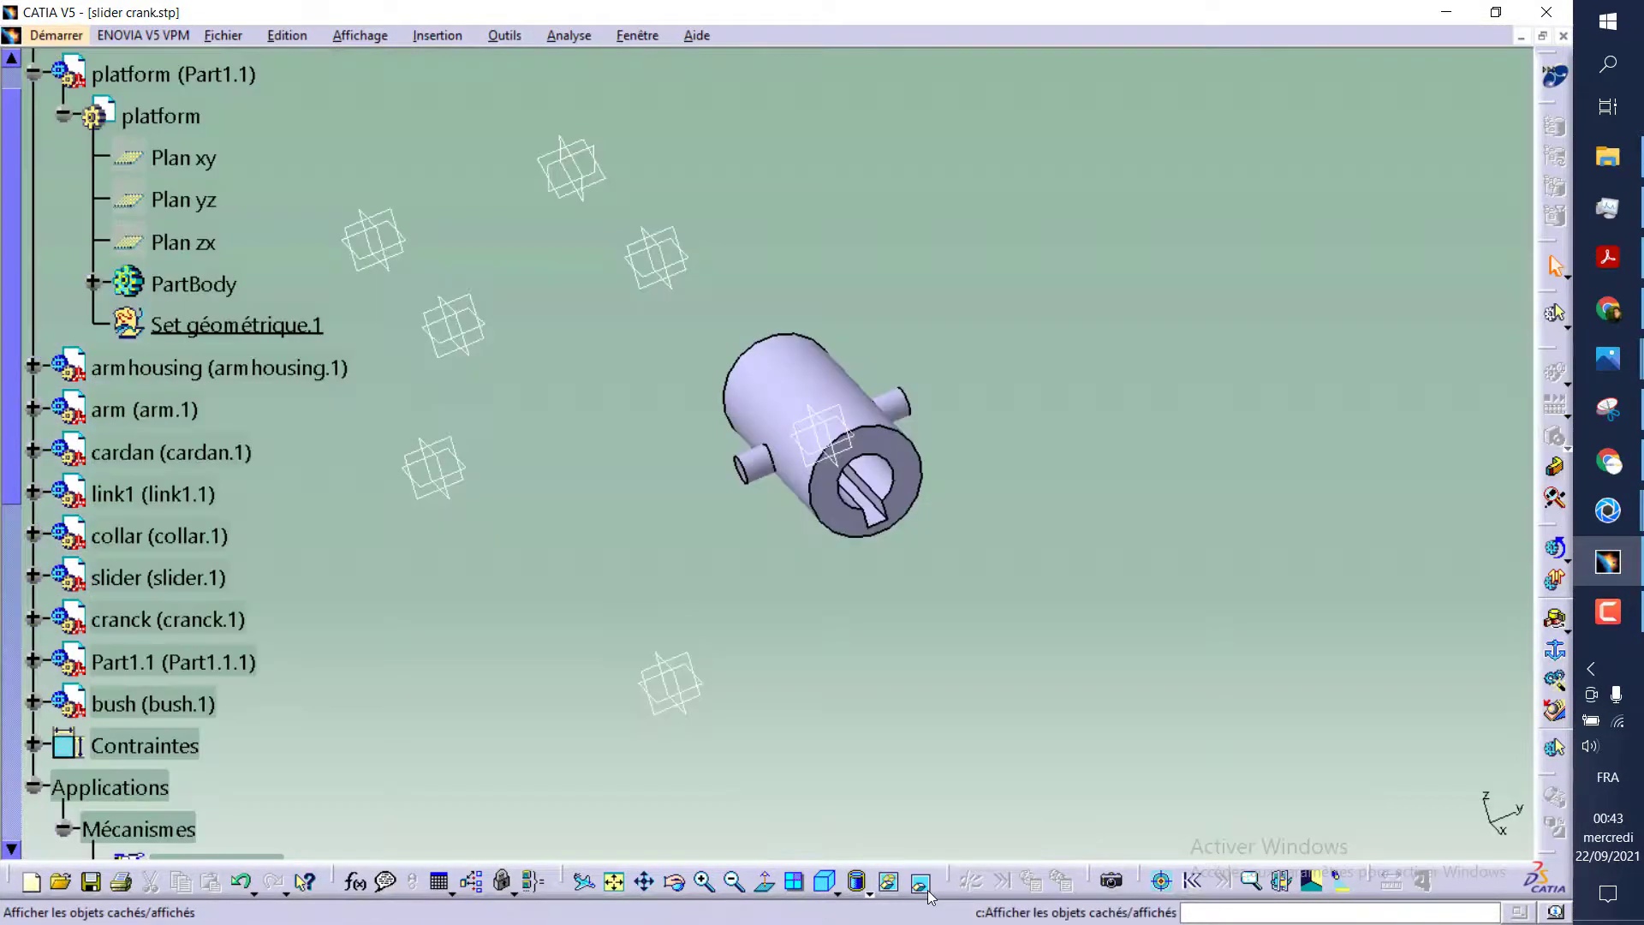
{"action": "left_click", "coordinate": [928, 896]}
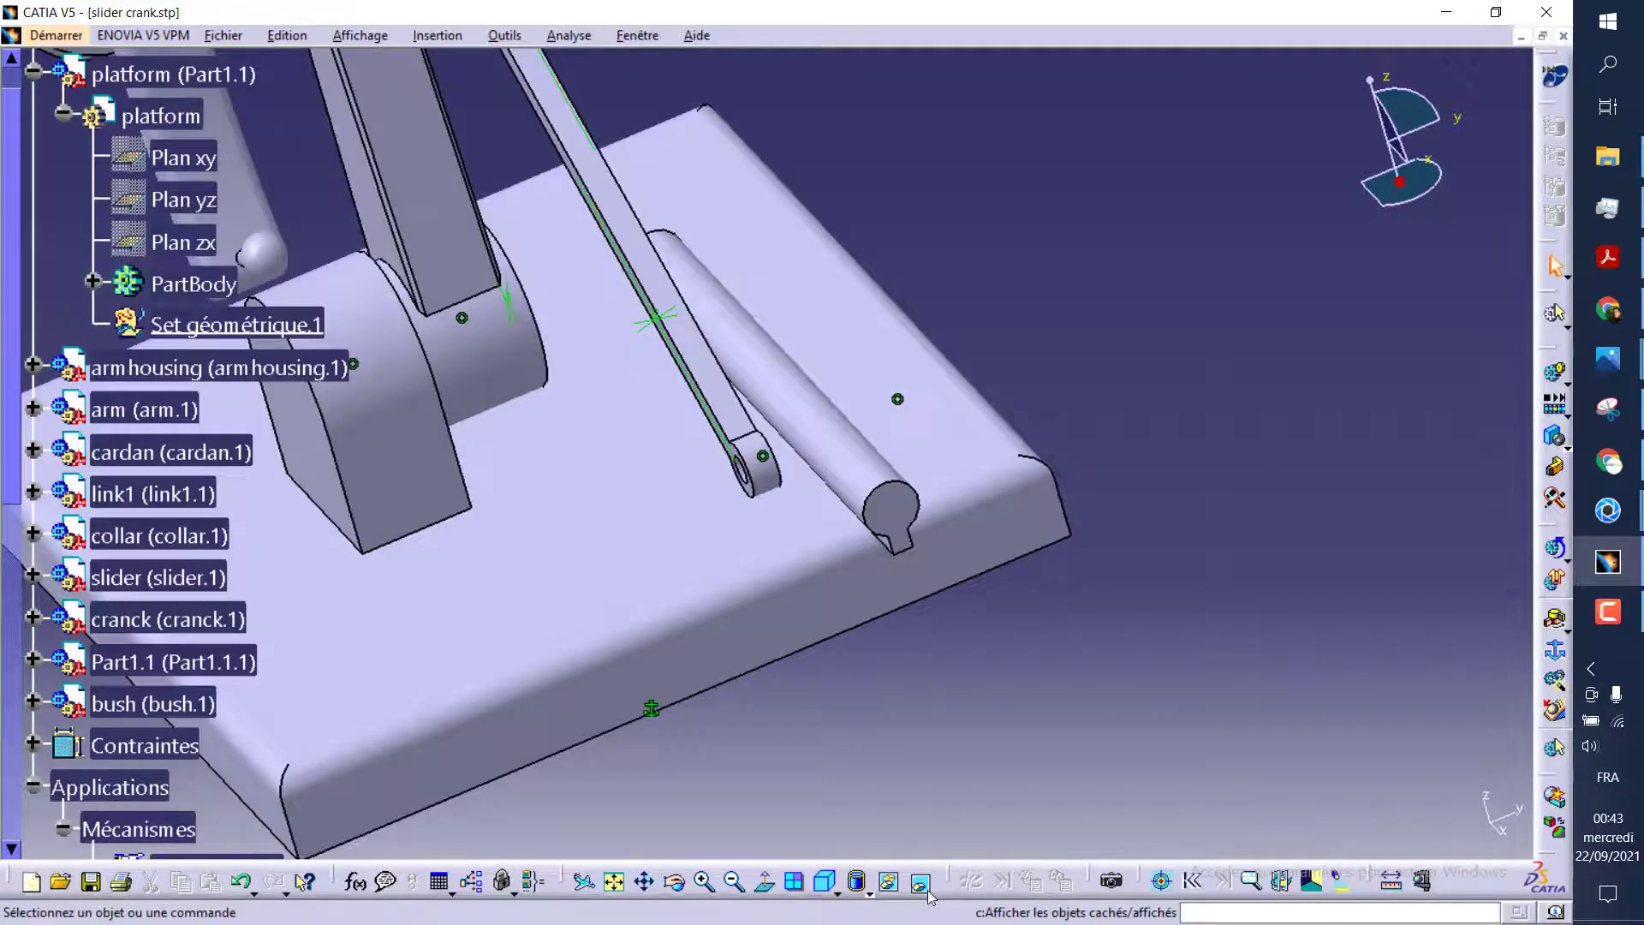
{"action": "left_click", "coordinate": [928, 896]}
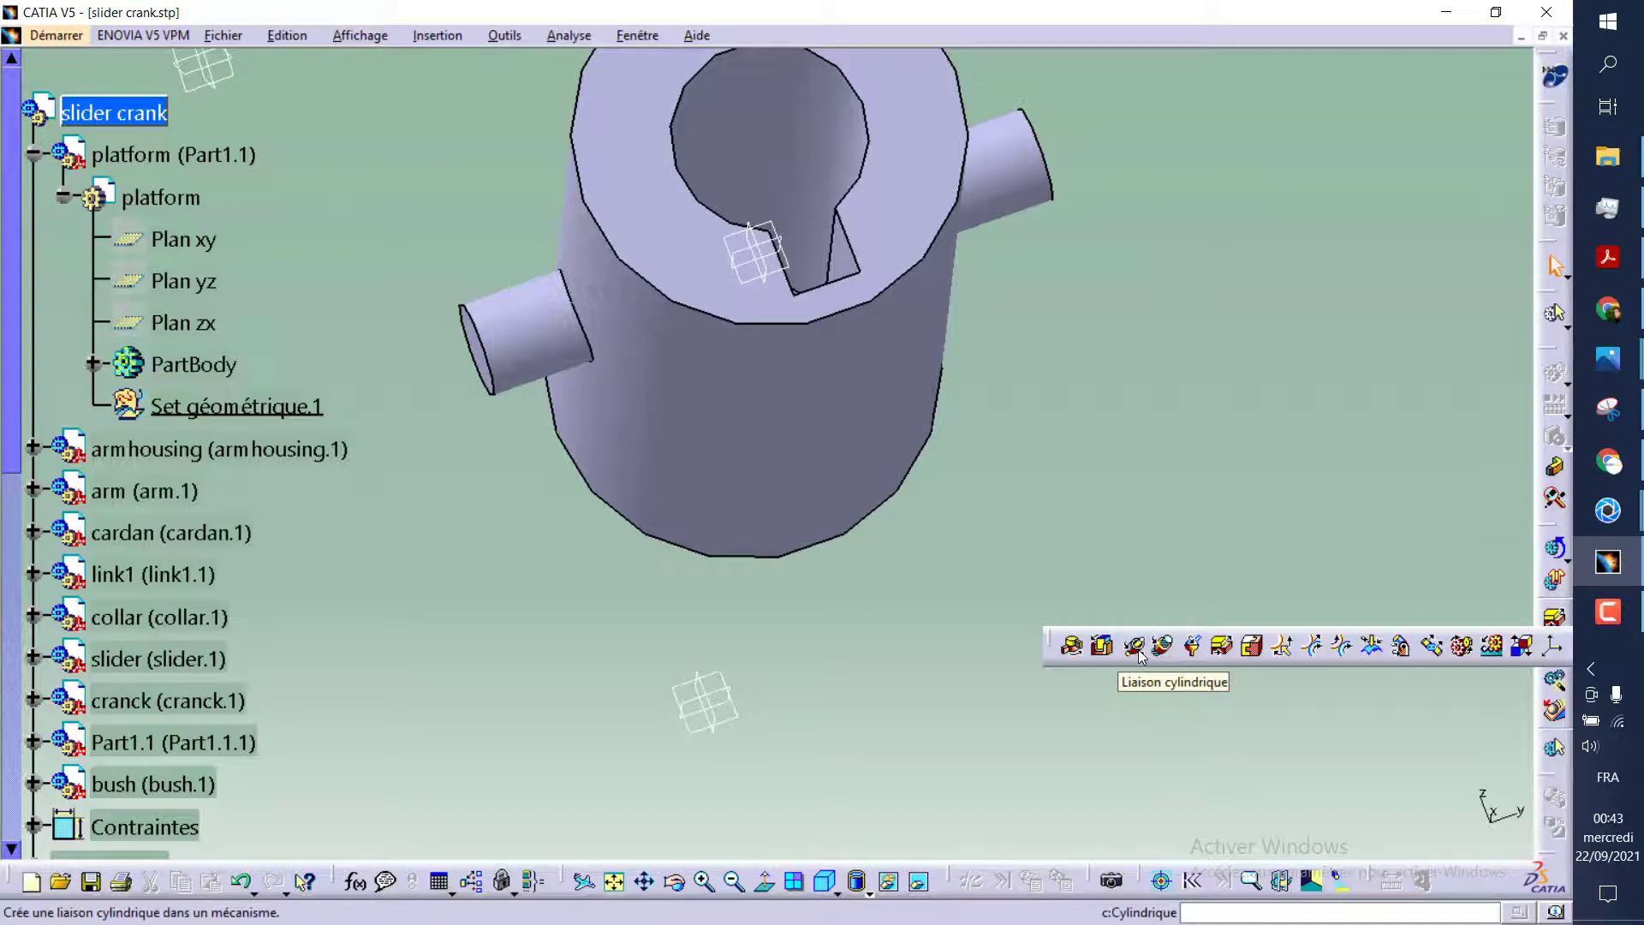
Create prismatic joint Prismatique.9 from the collar and slider edges and faces
{"action": "left_click", "coordinate": [1104, 648]}
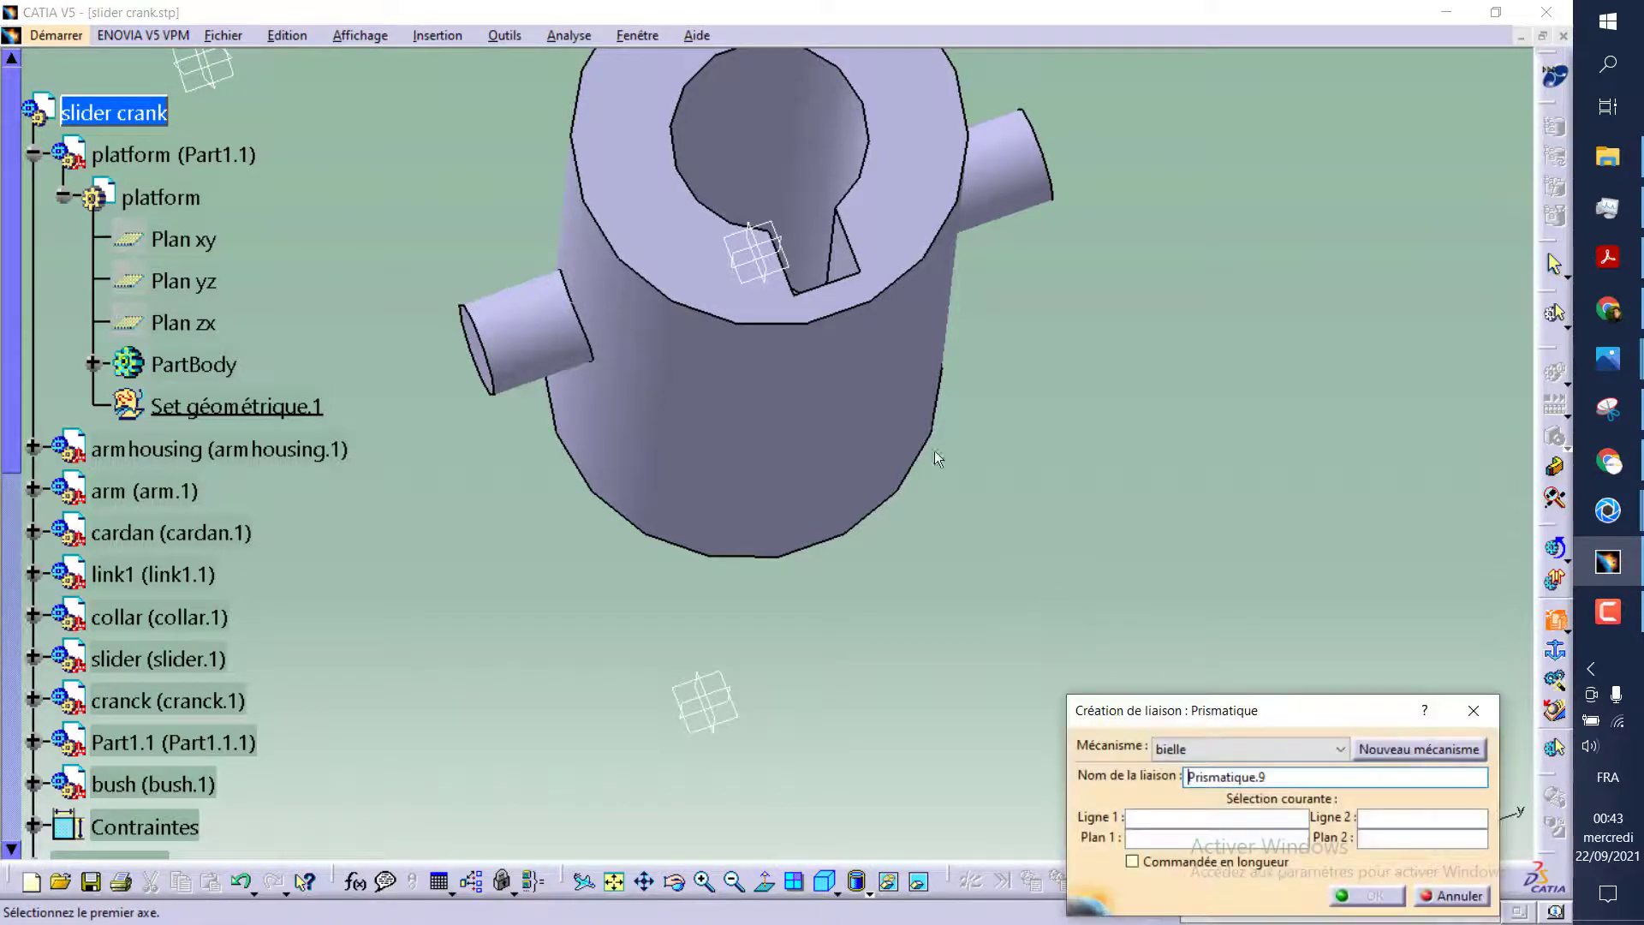
{"action": "middle_click_drag", "start_coordinate": [820, 328], "coordinate": [723, 476]}
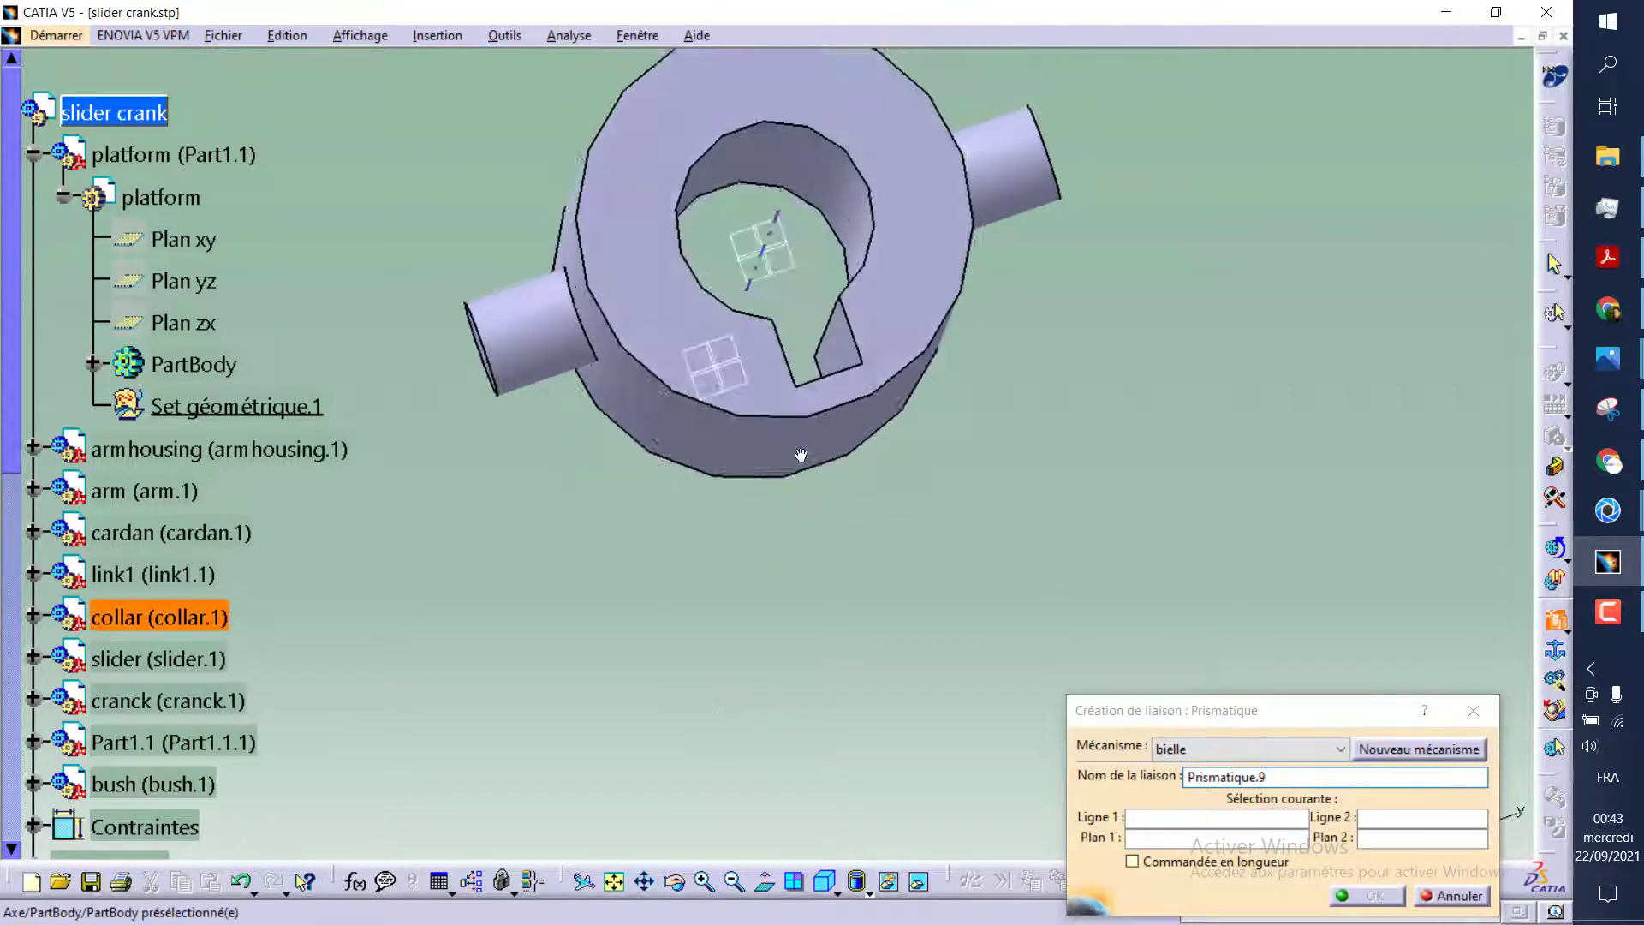
{"action": "left_click", "coordinate": [724, 451]}
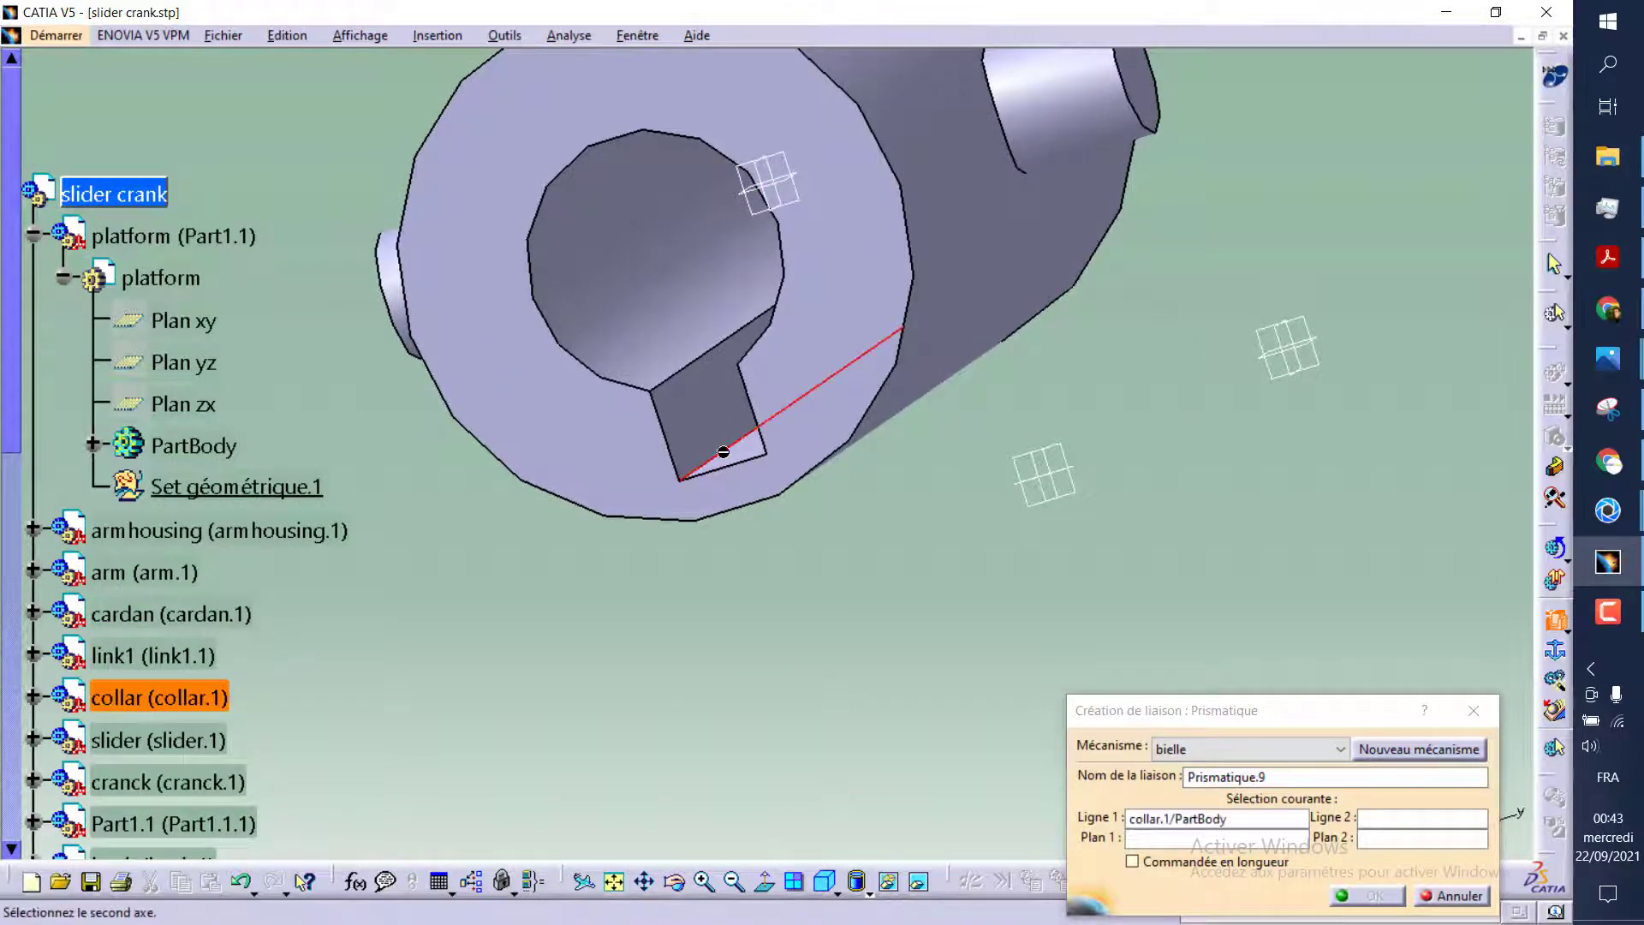
{"action": "mouse_move", "coordinate": [856, 685]}
{"action": "middle_mouse_down"}
{"action": "mouse_move", "coordinate": [799, 442]}
{"action": "mouse_move", "coordinate": [954, 385]}
{"action": "mouse_move", "coordinate": [432, 423]}
{"action": "mouse_move", "coordinate": [449, 195]}
{"action": "middle_mouse_up"}
{"action": "left_click", "coordinate": [980, 433]}
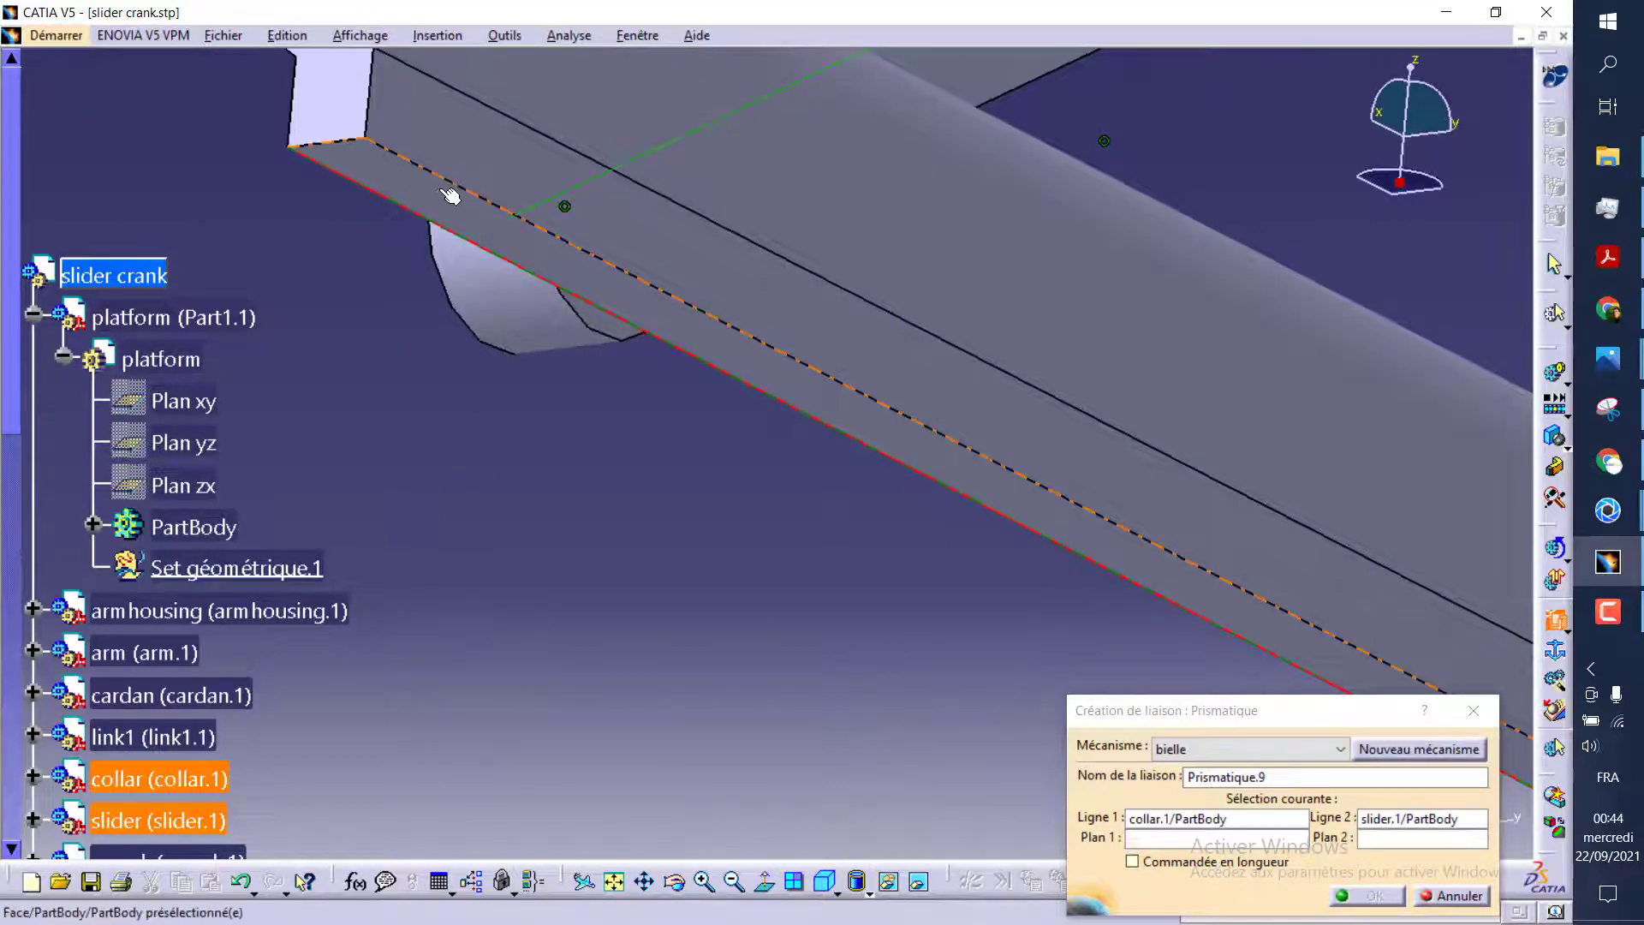
{"action": "left_click", "coordinate": [450, 195]}
{"action": "left_click", "coordinate": [918, 880]}
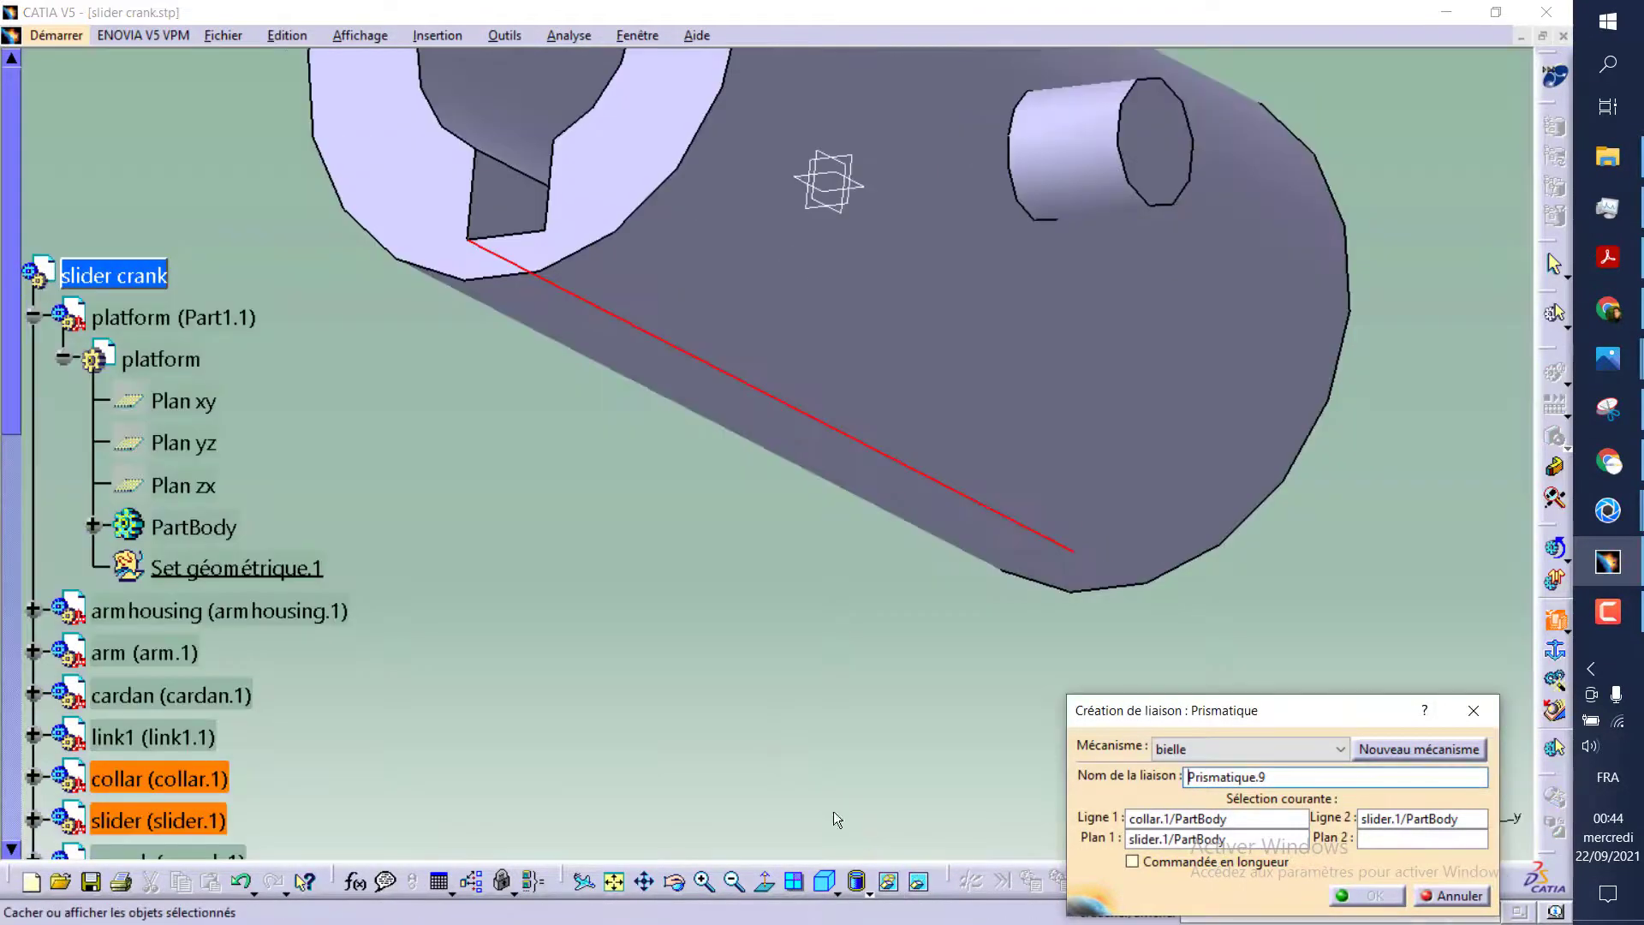
{"action": "middle_click_drag", "start_coordinate": [575, 515], "coordinate": [843, 473]}
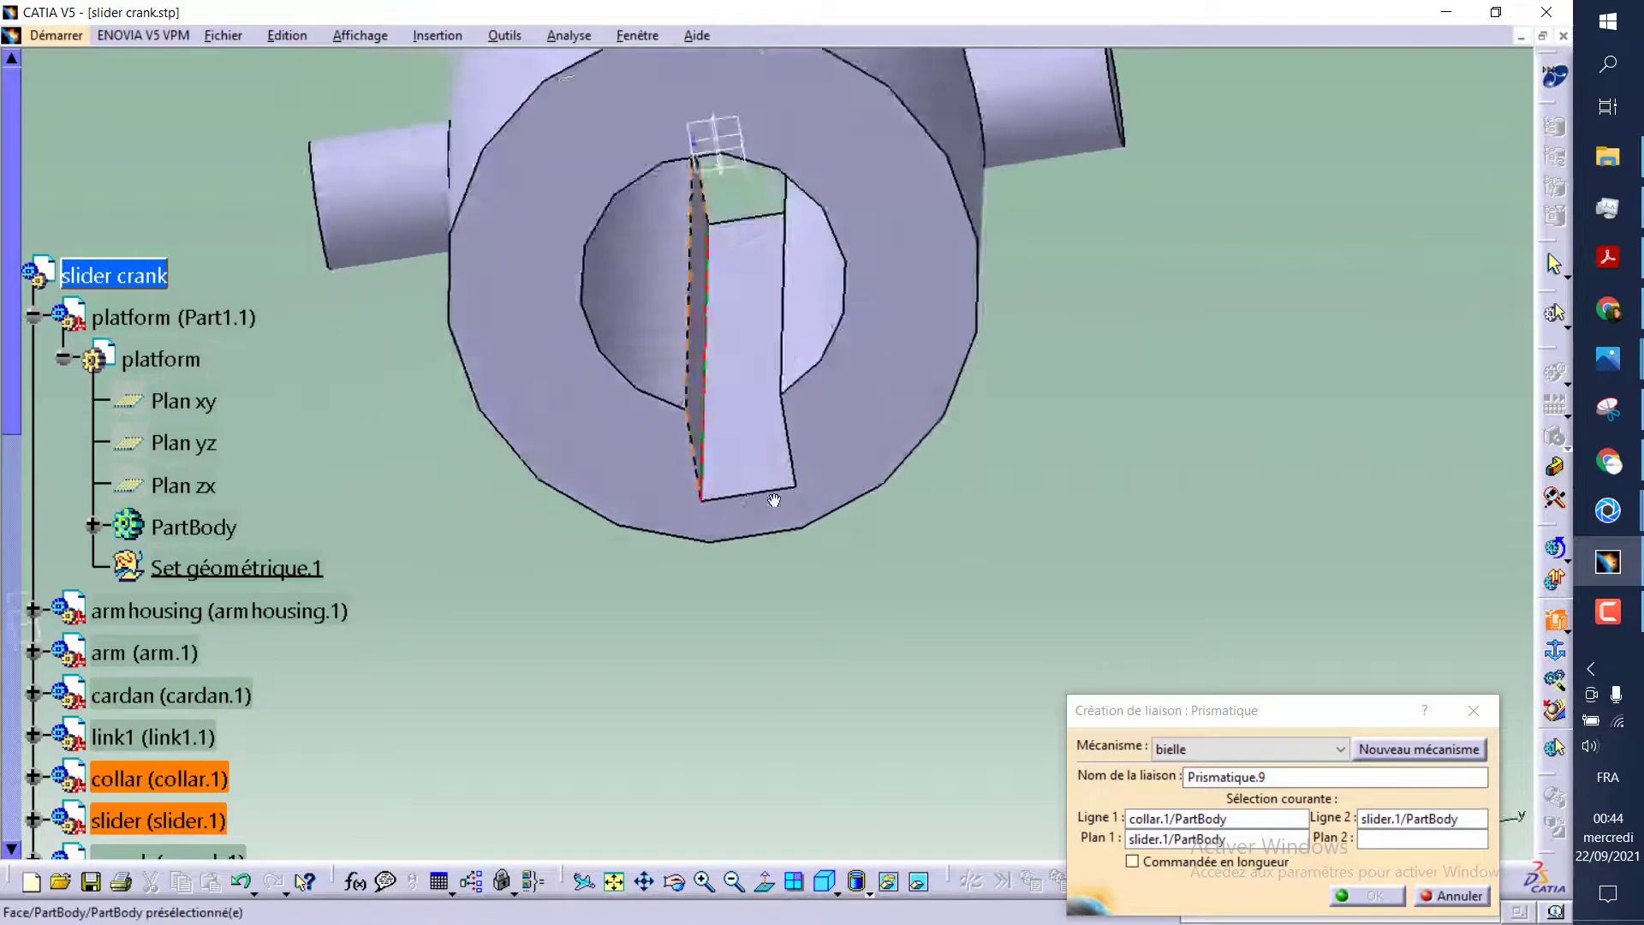
{"action": "left_click", "coordinate": [844, 473]}
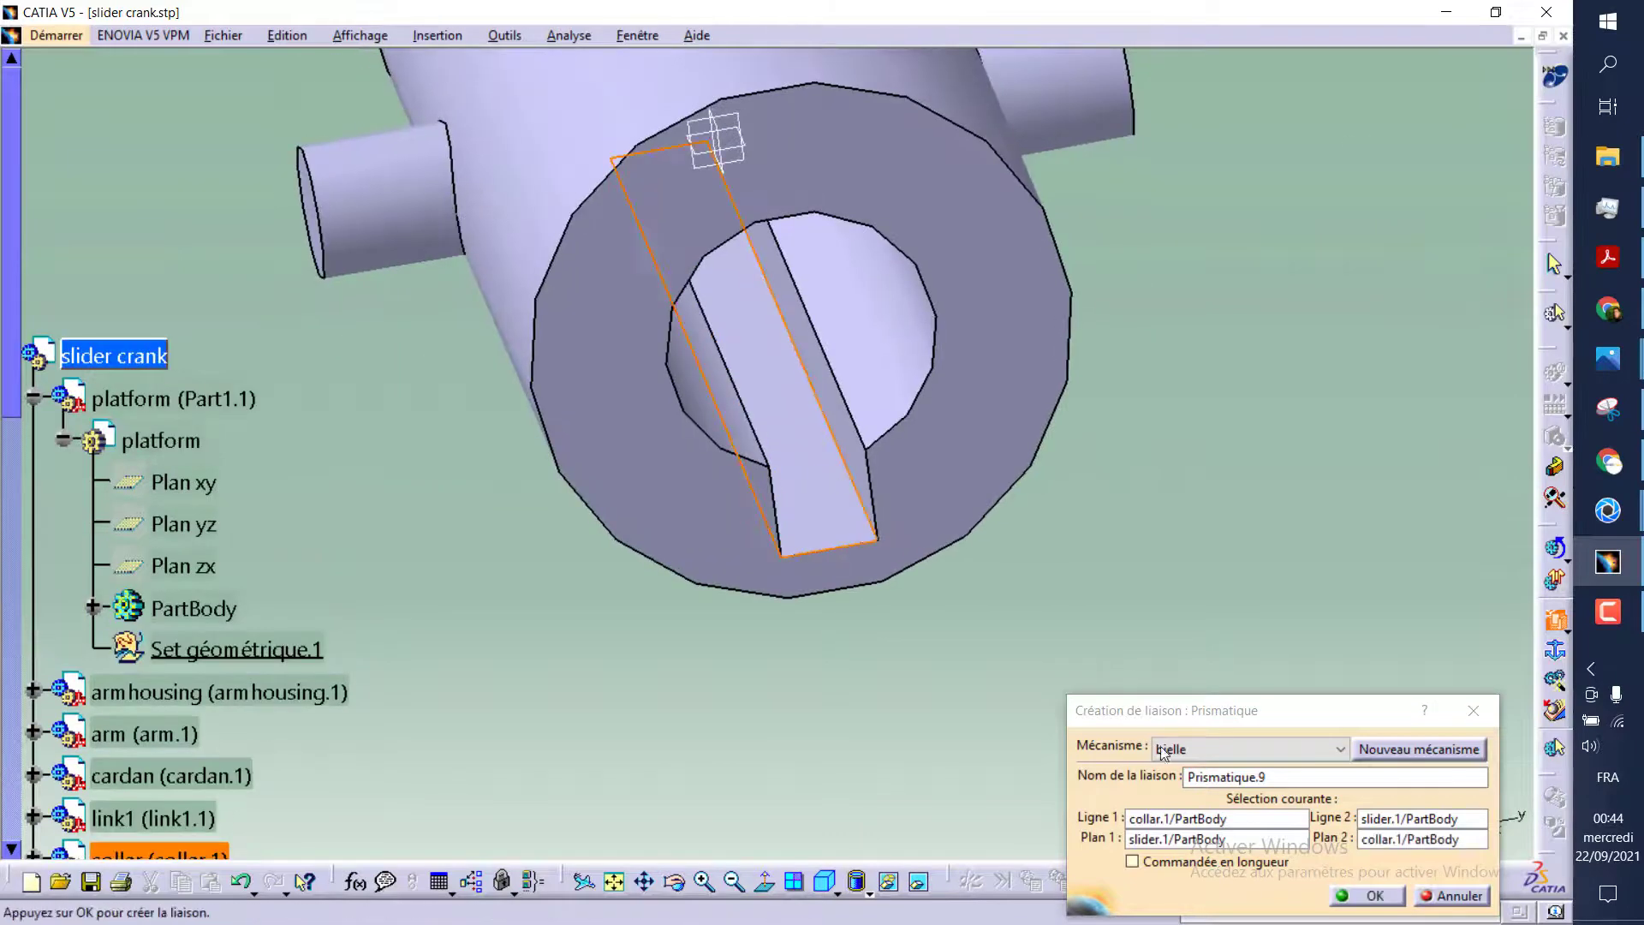
{"action": "left_click", "coordinate": [1363, 895]}
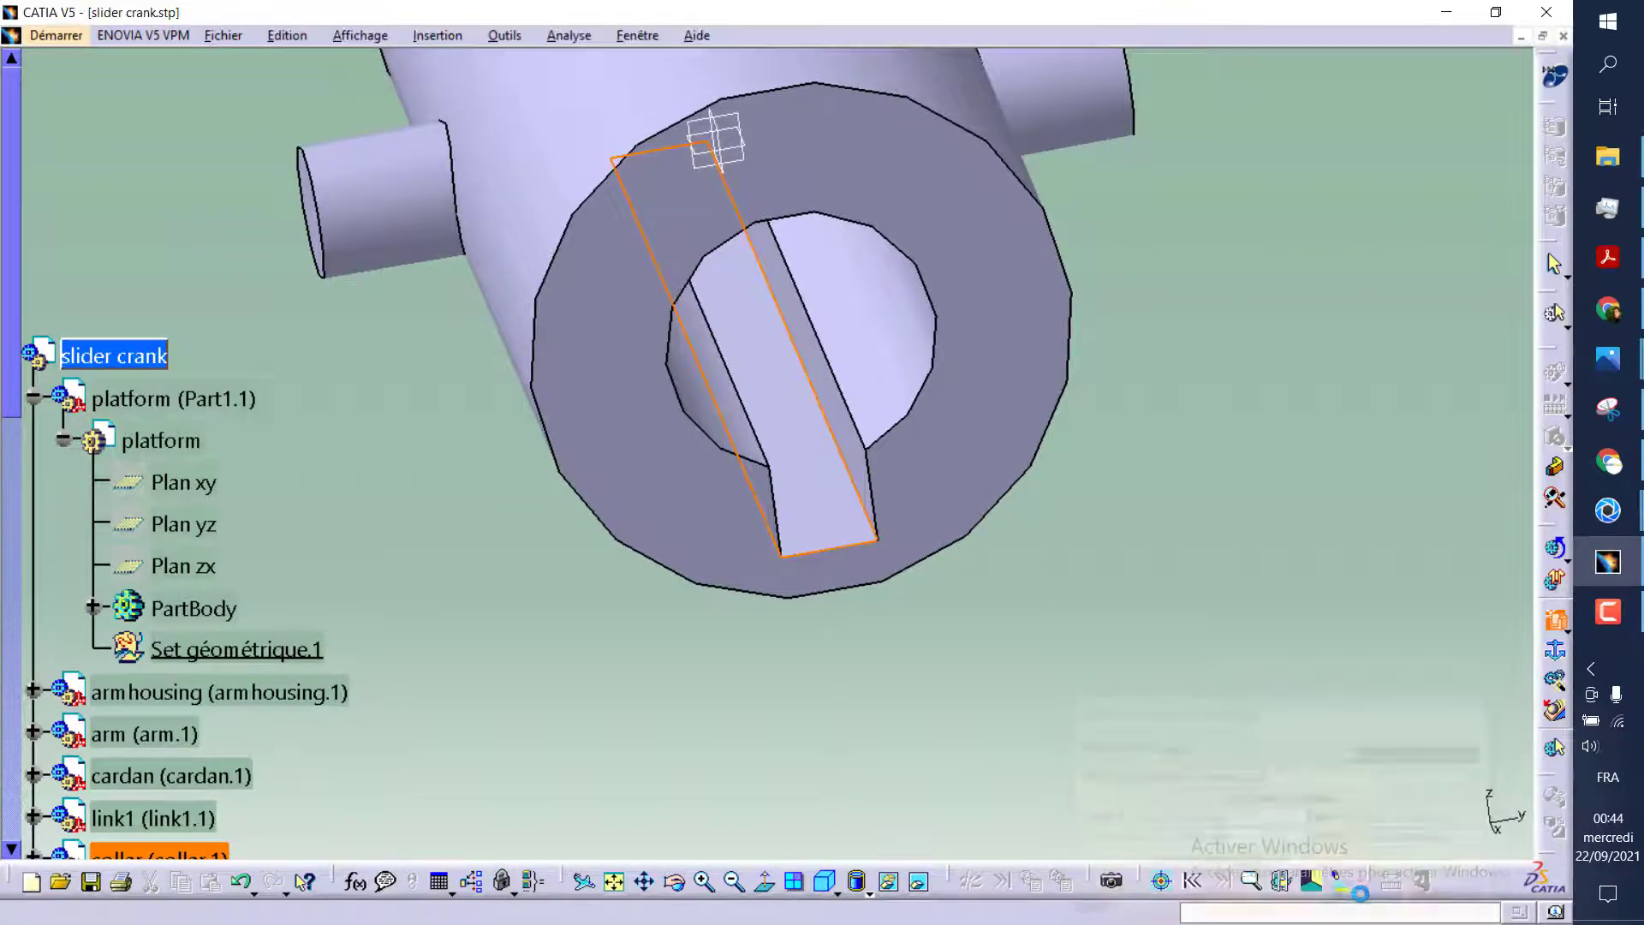
Make the collar visible again and orbit around the assembly
{"action": "right_click", "coordinate": [593, 387]}
{"action": "left_click", "coordinate": [658, 456]}
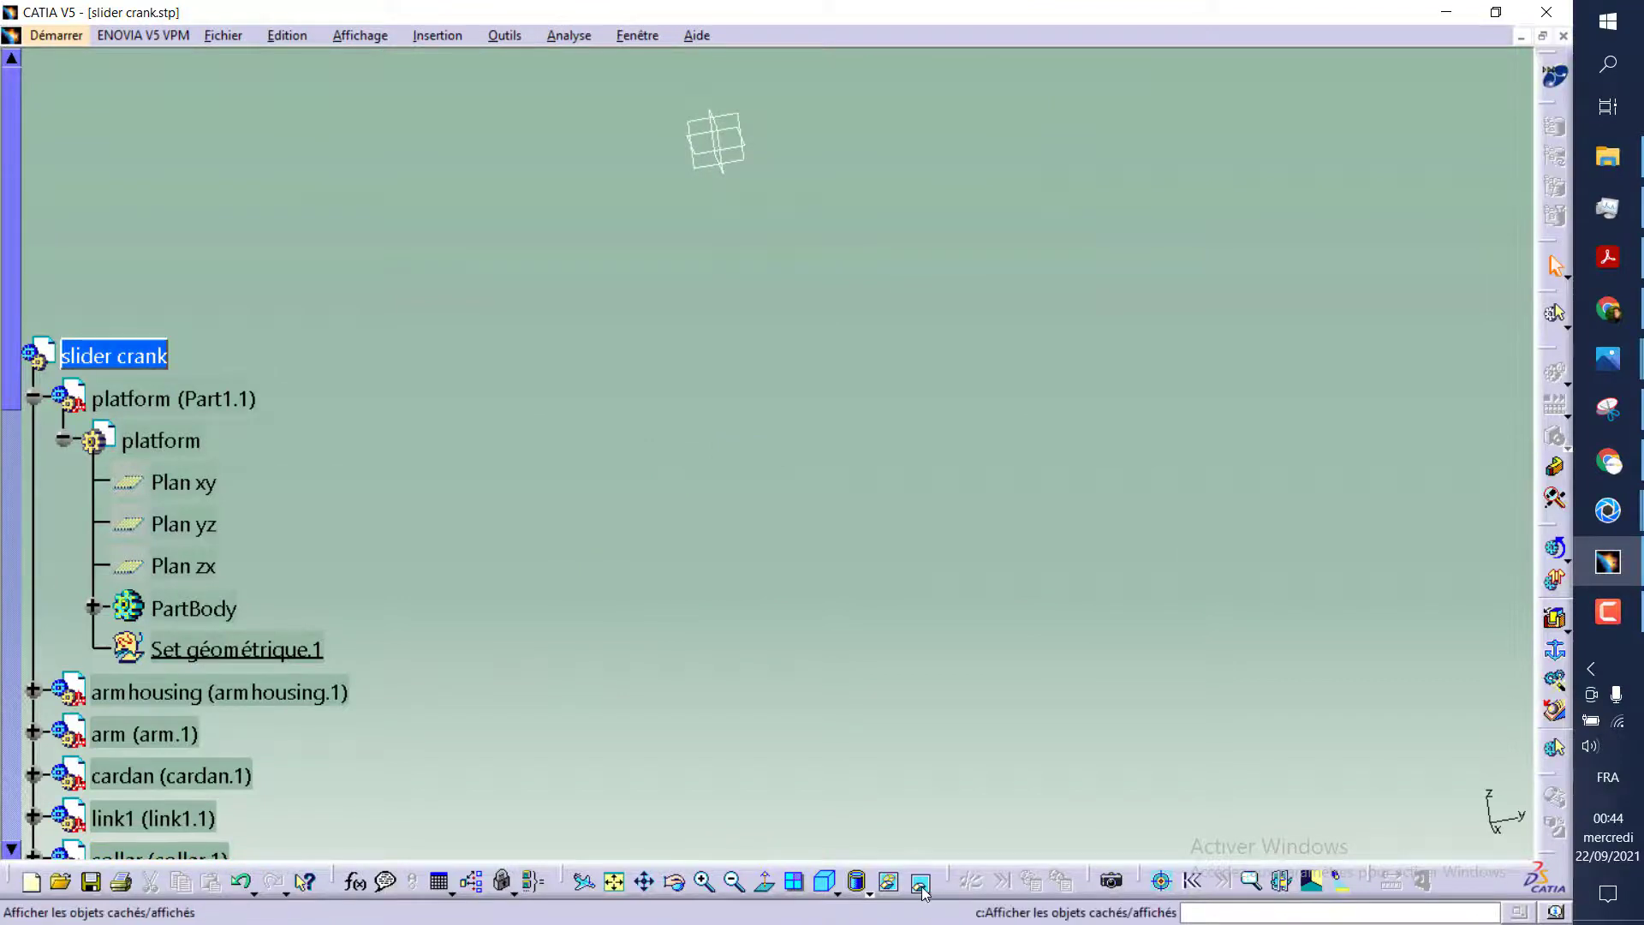
{"action": "left_click", "coordinate": [921, 883]}
{"action": "mouse_move", "coordinate": [865, 591]}
{"action": "middle_mouse_down"}
{"action": "mouse_move", "coordinate": [832, 644]}
{"action": "mouse_move", "coordinate": [561, 632]}
{"action": "mouse_move", "coordinate": [833, 620]}
{"action": "mouse_move", "coordinate": [668, 543]}
{"action": "mouse_move", "coordinate": [526, 569]}
{"action": "mouse_move", "coordinate": [973, 655]}
{"action": "mouse_move", "coordinate": [900, 477]}
{"action": "mouse_move", "coordinate": [830, 485]}
{"action": "mouse_move", "coordinate": [706, 561]}
{"action": "middle_mouse_up"}
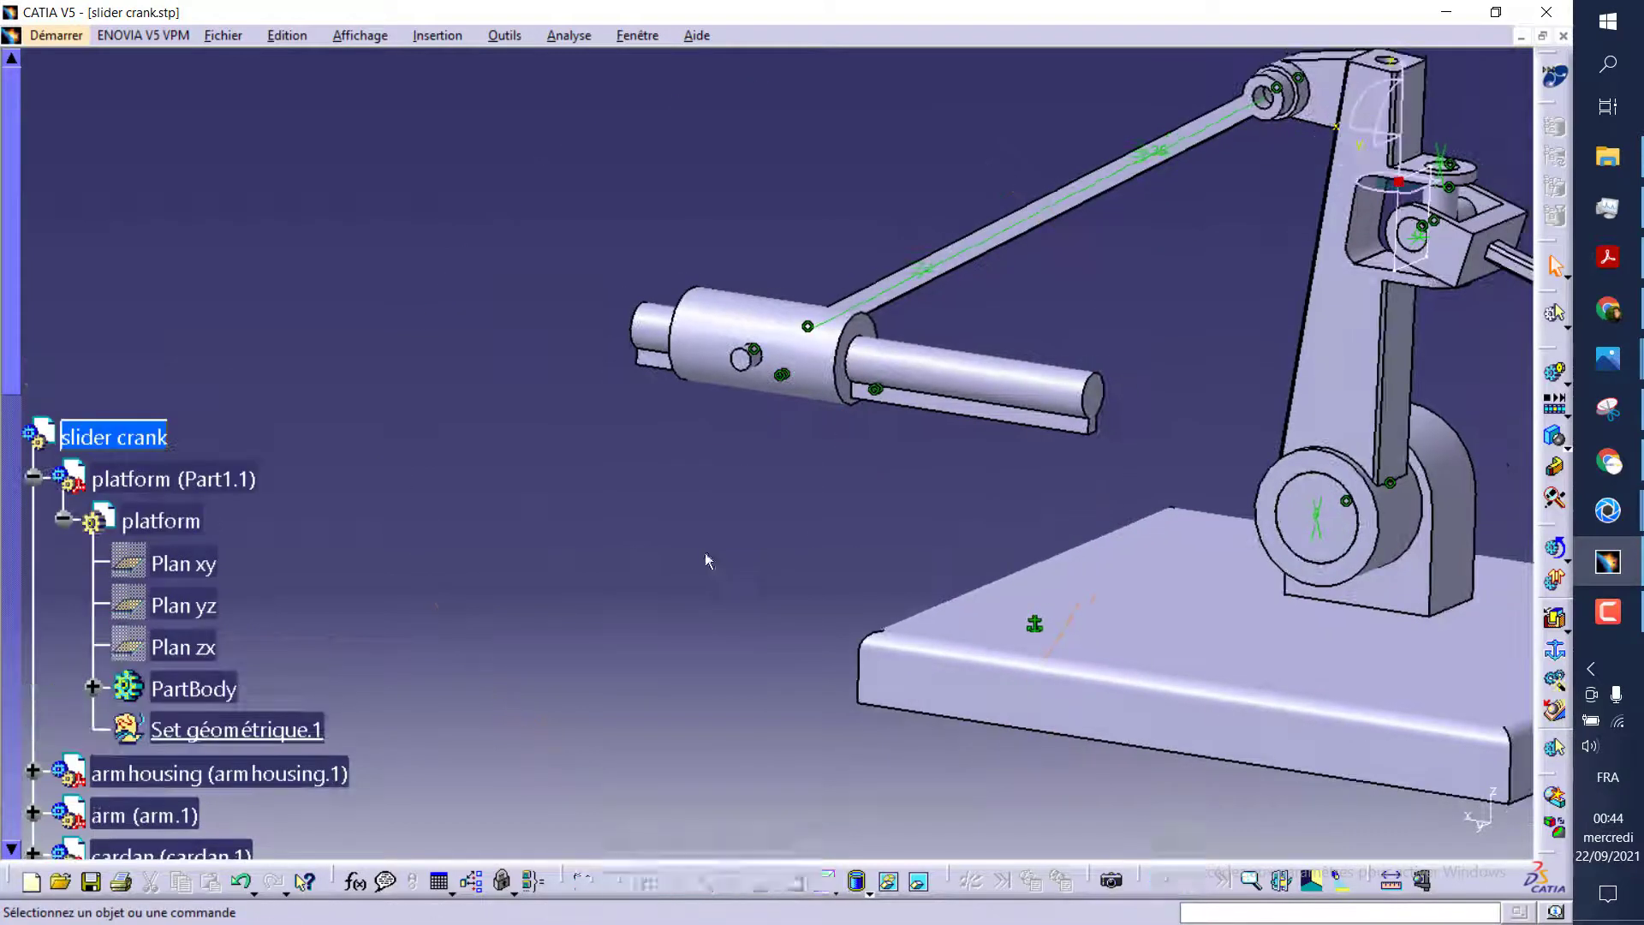
Rigidly join slider.1 to base plate Part1.1 as Rigide.10, bringing DDL down to 6
{"action": "scroll", "coordinate": [454, 552], "scroll_direction": "down", "scroll_amount": 5}
{"action": "scroll", "coordinate": [315, 562], "scroll_direction": "down", "scroll_amount": 2}
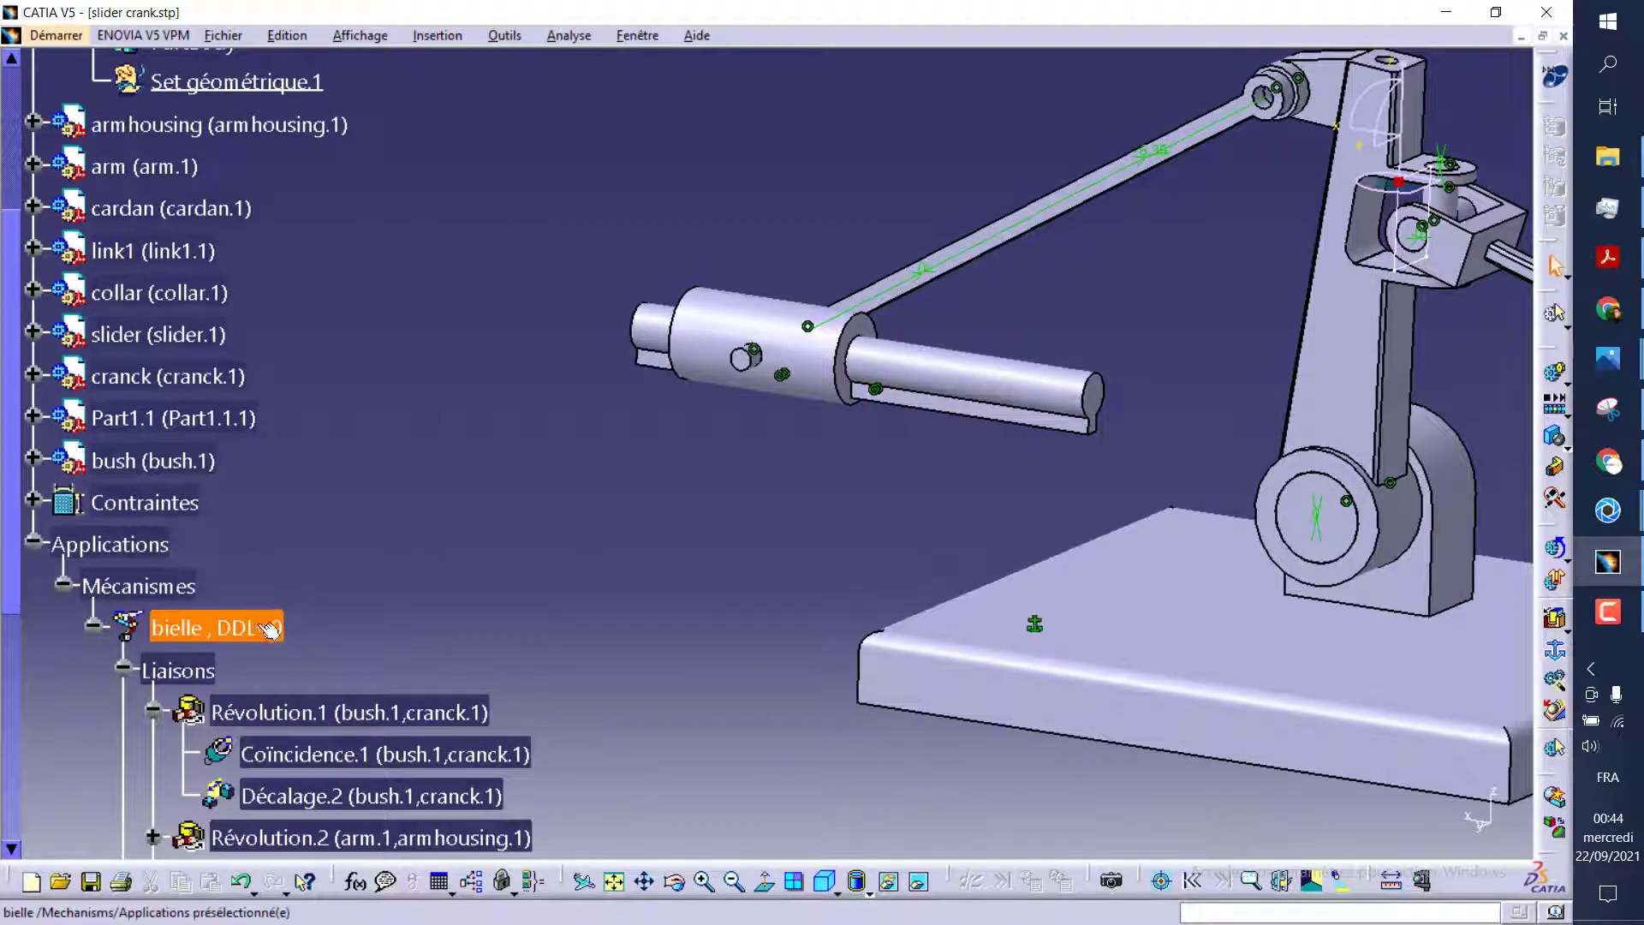
{"action": "left_click", "coordinate": [1566, 632]}
{"action": "left_click", "coordinate": [1258, 652]}
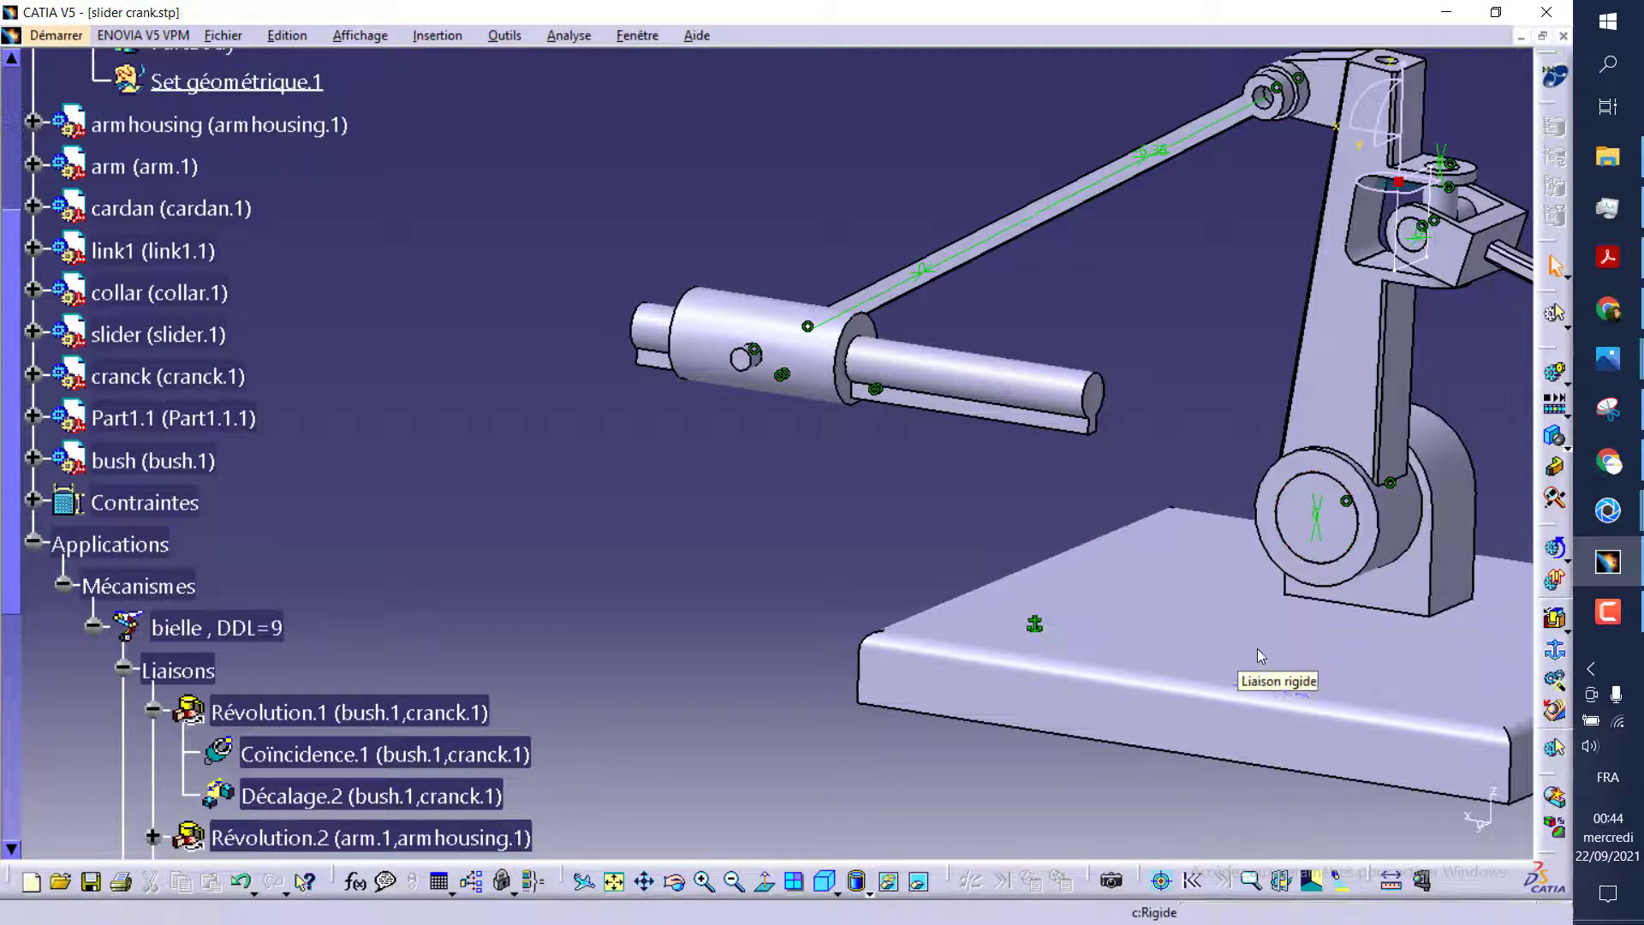
{"action": "left_click", "coordinate": [1062, 402]}
{"action": "left_click", "coordinate": [1110, 558]}
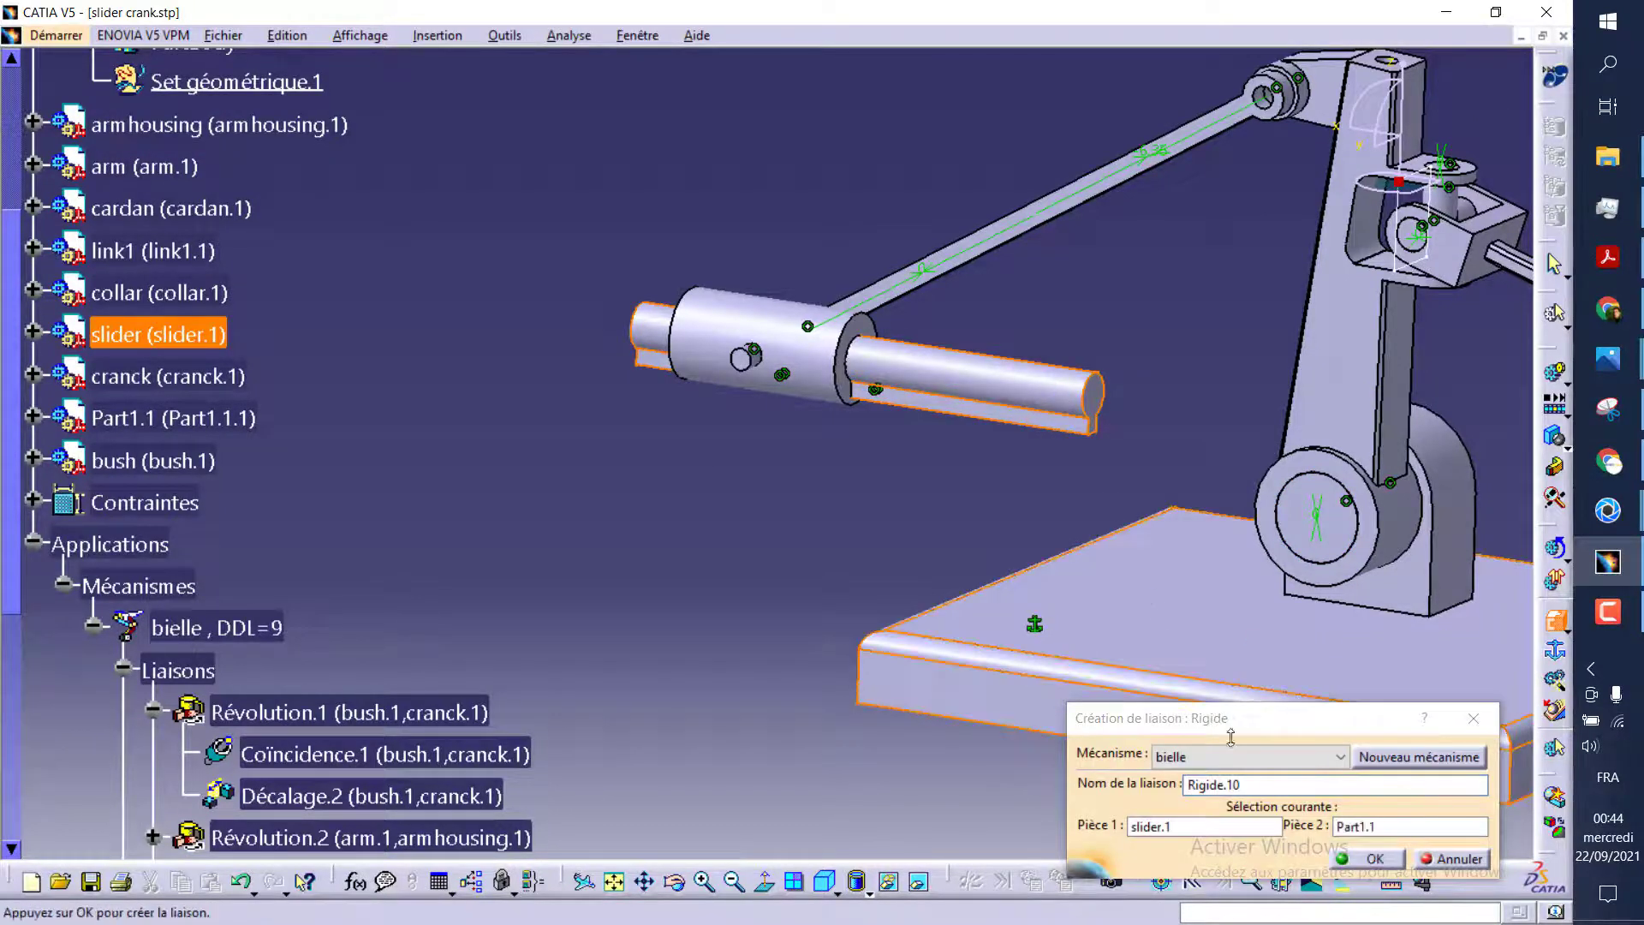
{"action": "left_click", "coordinate": [1370, 859]}
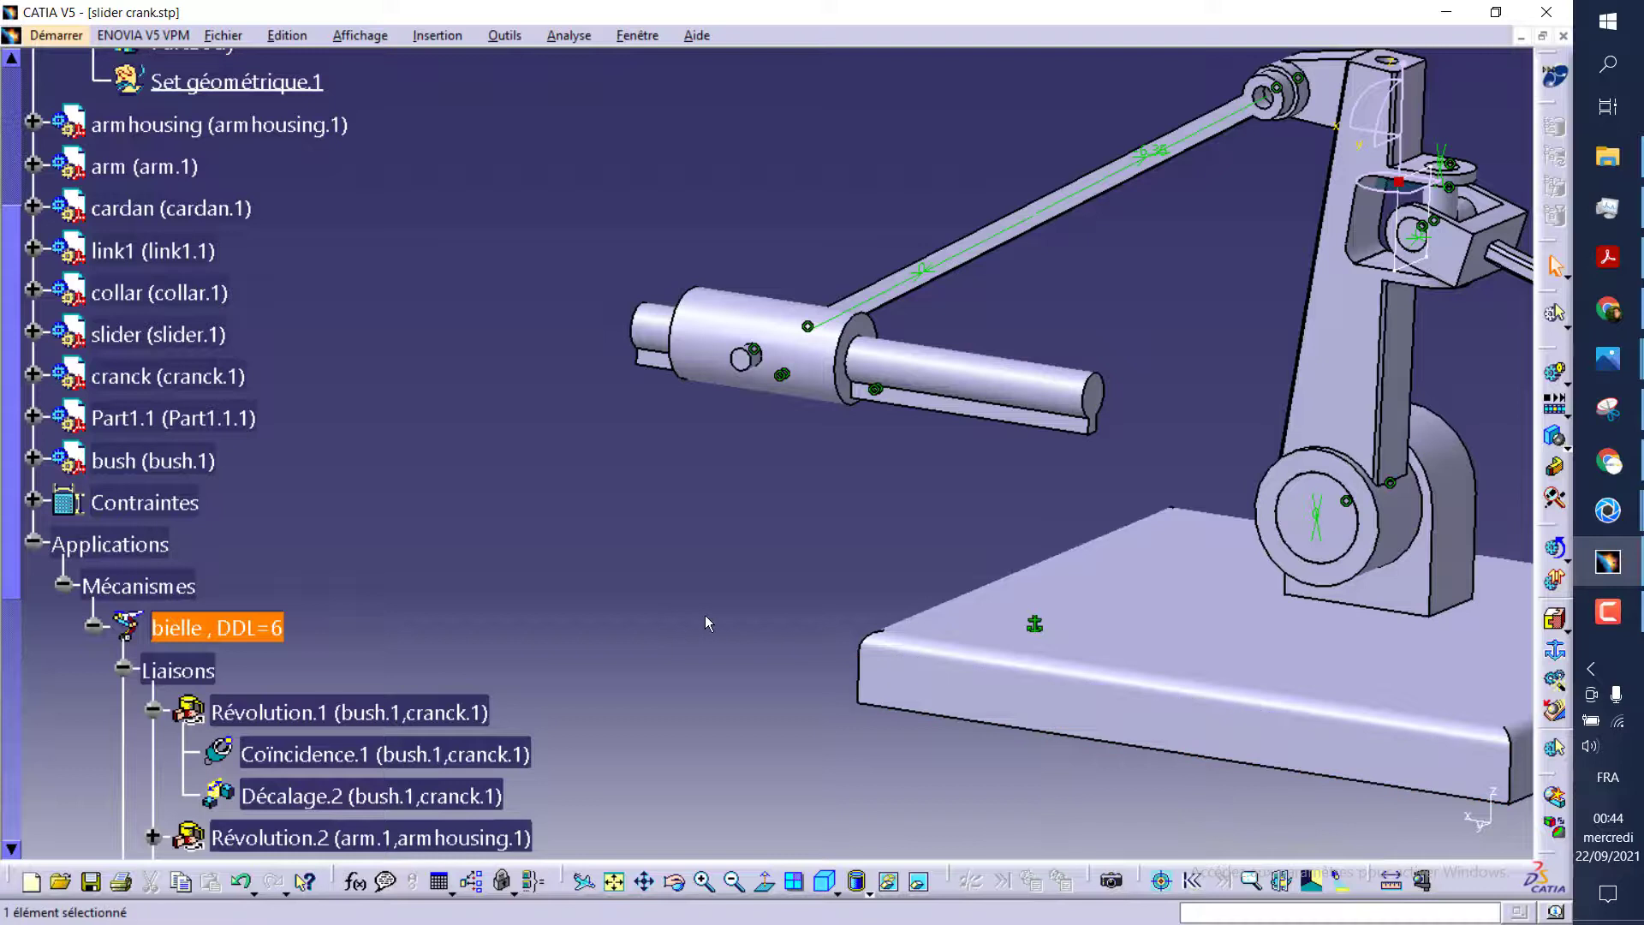
{"action": "mouse_move", "coordinate": [955, 593]}
{"action": "middle_mouse_down"}
{"action": "mouse_move", "coordinate": [706, 511]}
{"action": "mouse_move", "coordinate": [1014, 639]}
{"action": "middle_mouse_up"}
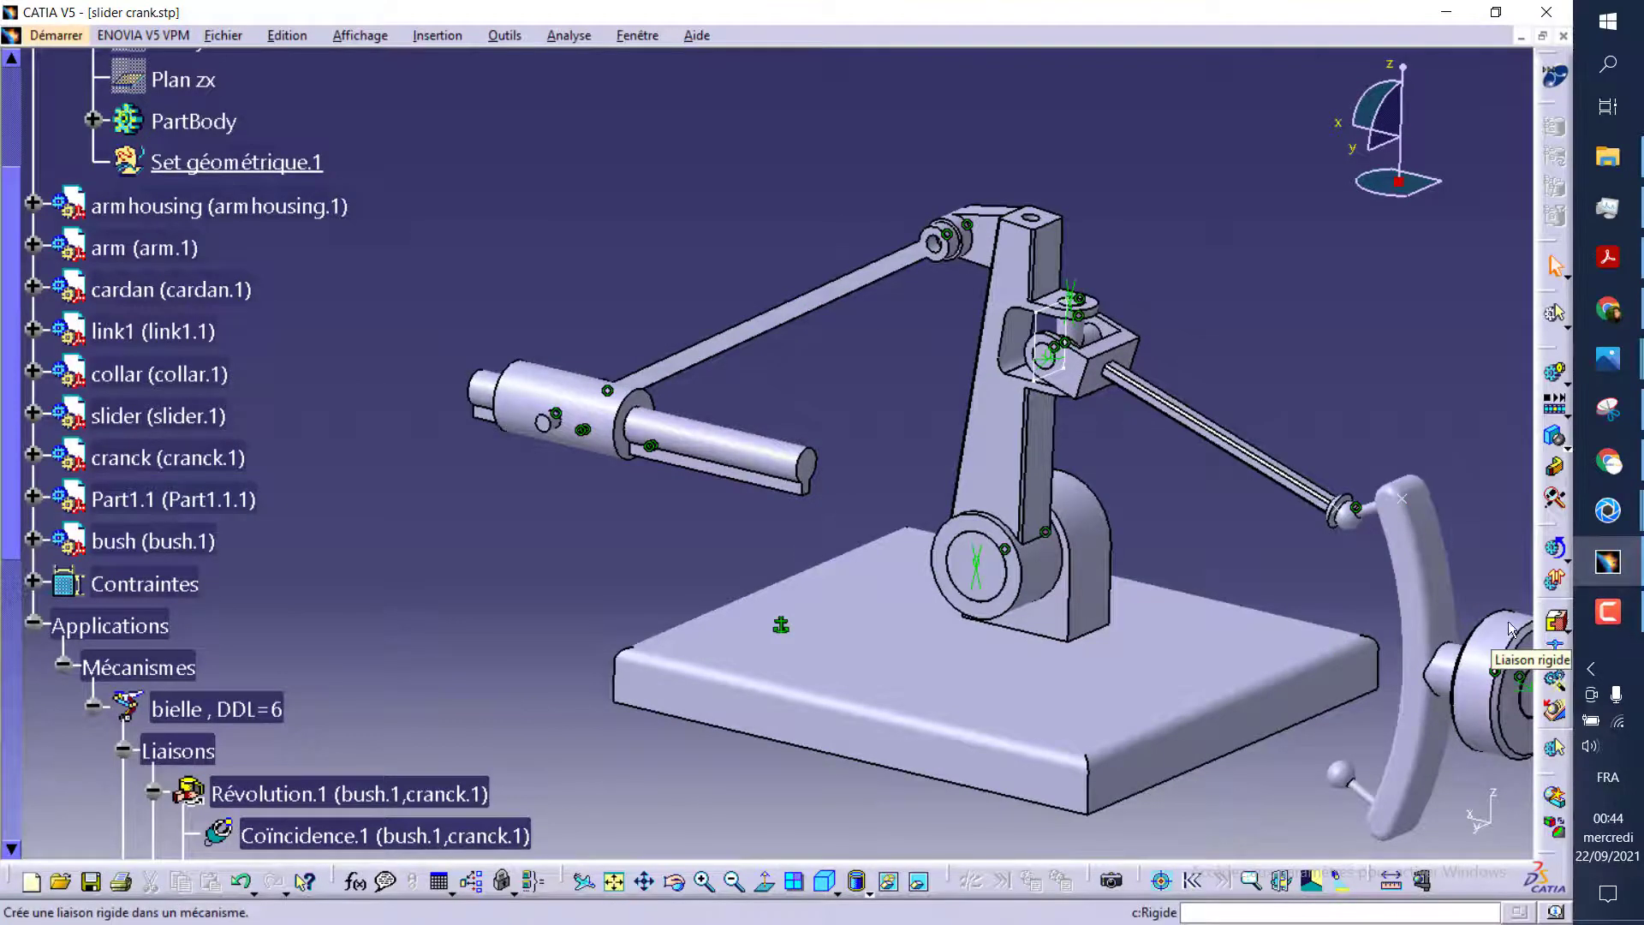
Fix bush.1 to Part1.1 with rigid joint Rigide.11 and acknowledge the mechanism can be simulated
{"action": "middle_click_drag", "start_coordinate": [1404, 600], "coordinate": [1118, 429]}
{"action": "scroll", "coordinate": [1151, 747], "scroll_direction": "down", "scroll_amount": 5}
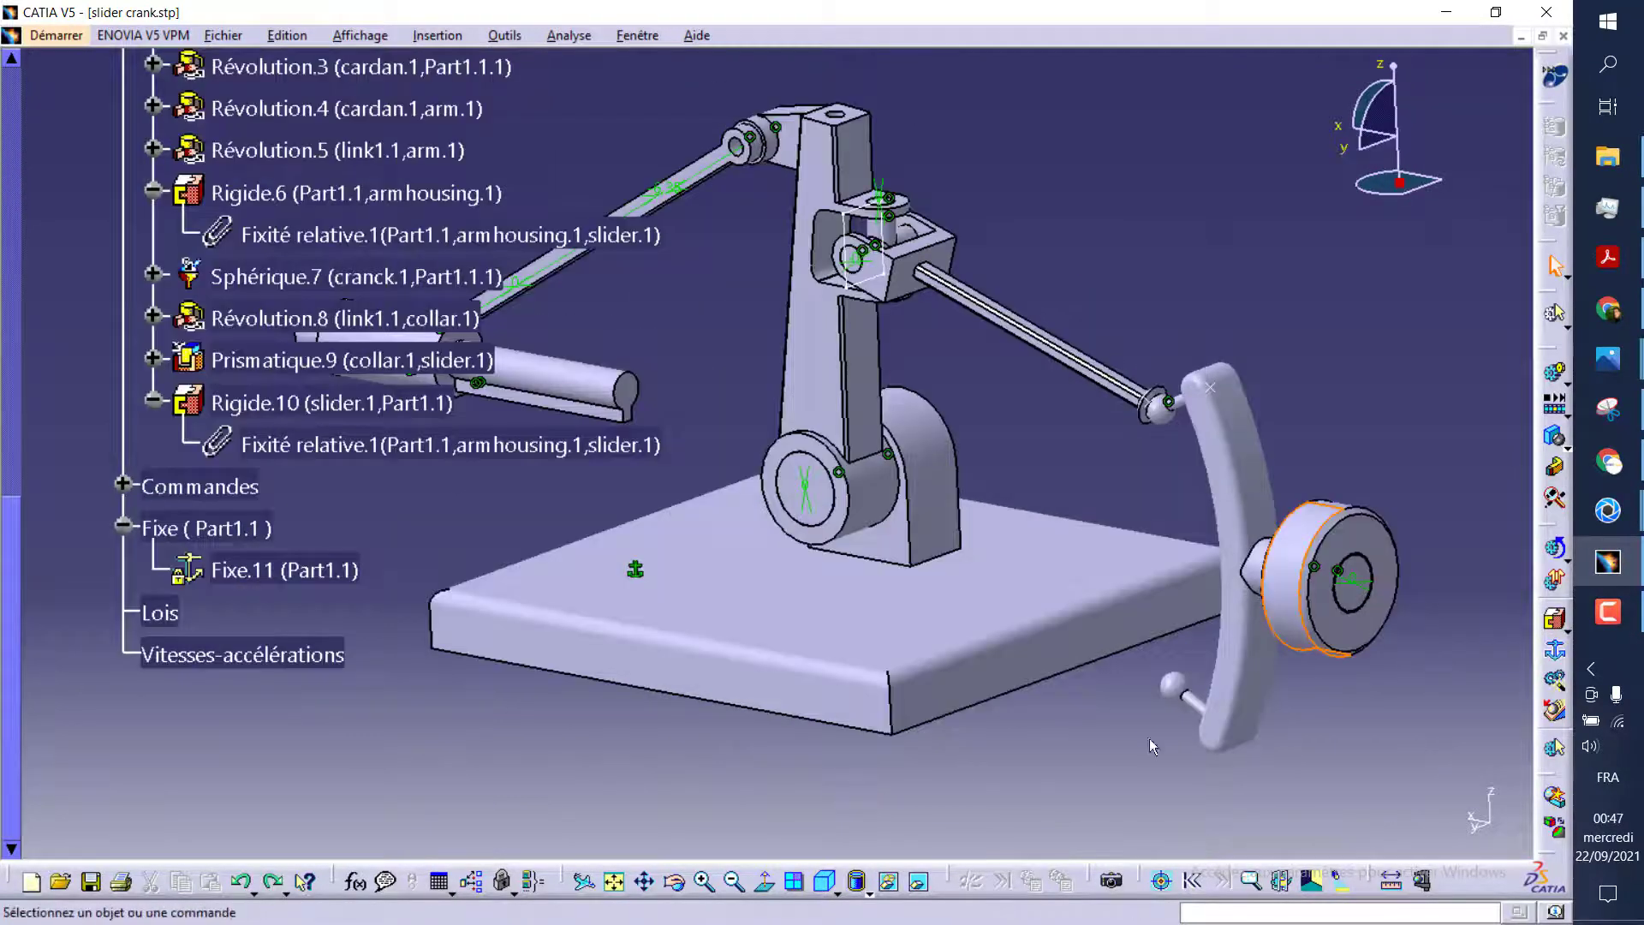
{"action": "left_click", "coordinate": [1555, 619]}
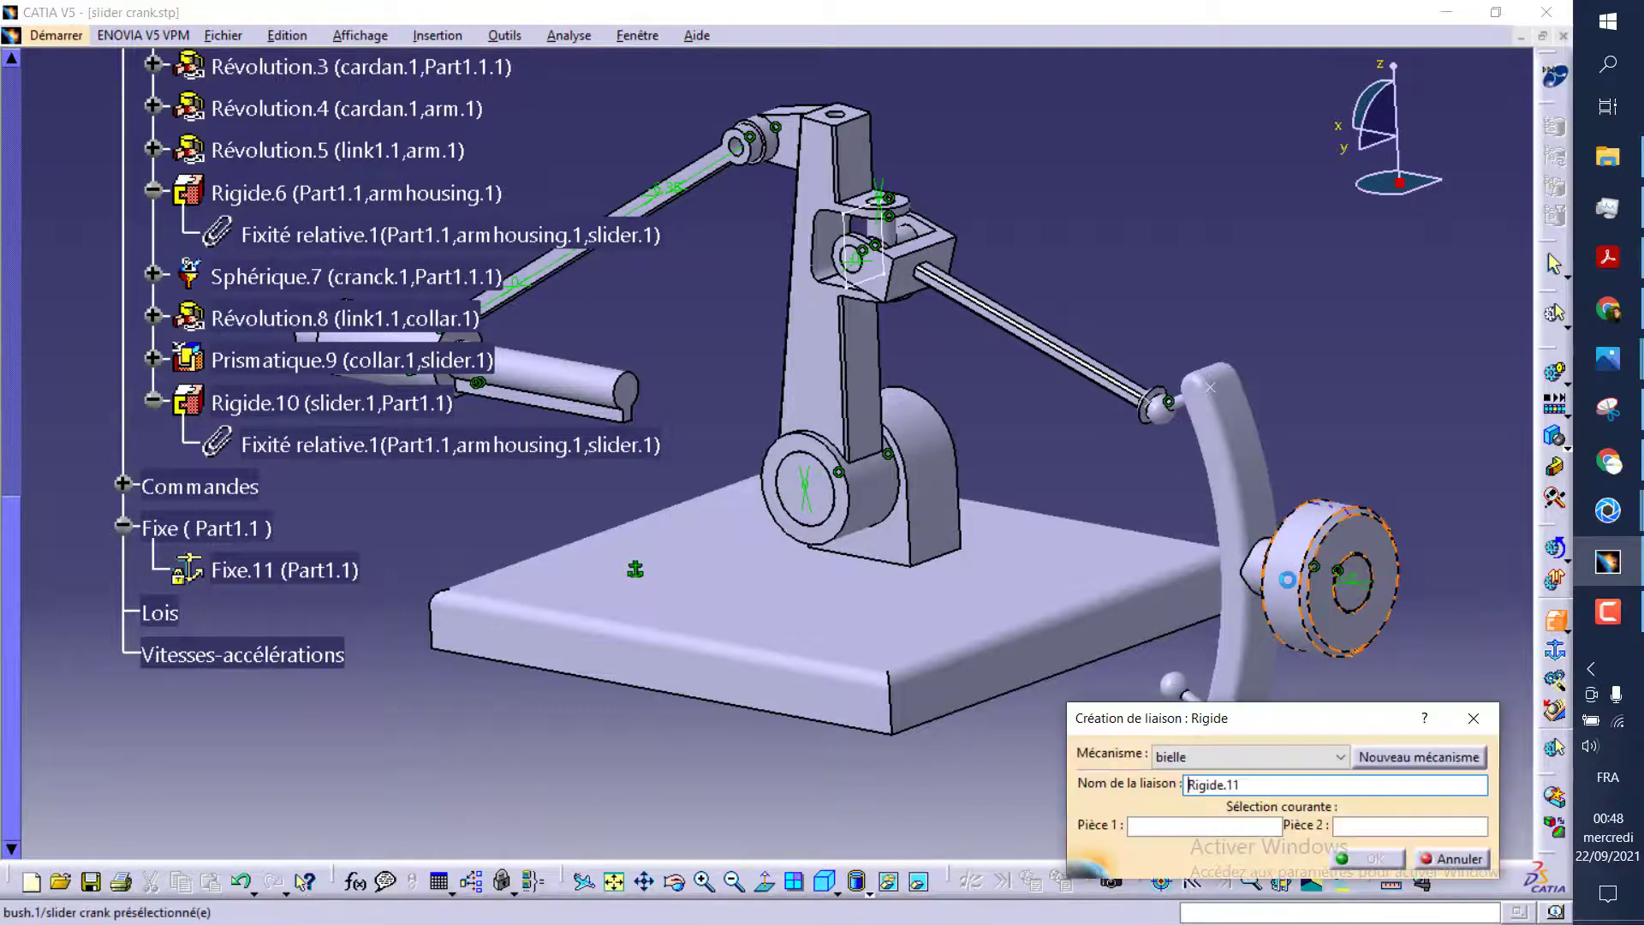
{"action": "left_click", "coordinate": [1344, 591]}
{"action": "left_click", "coordinate": [1061, 601]}
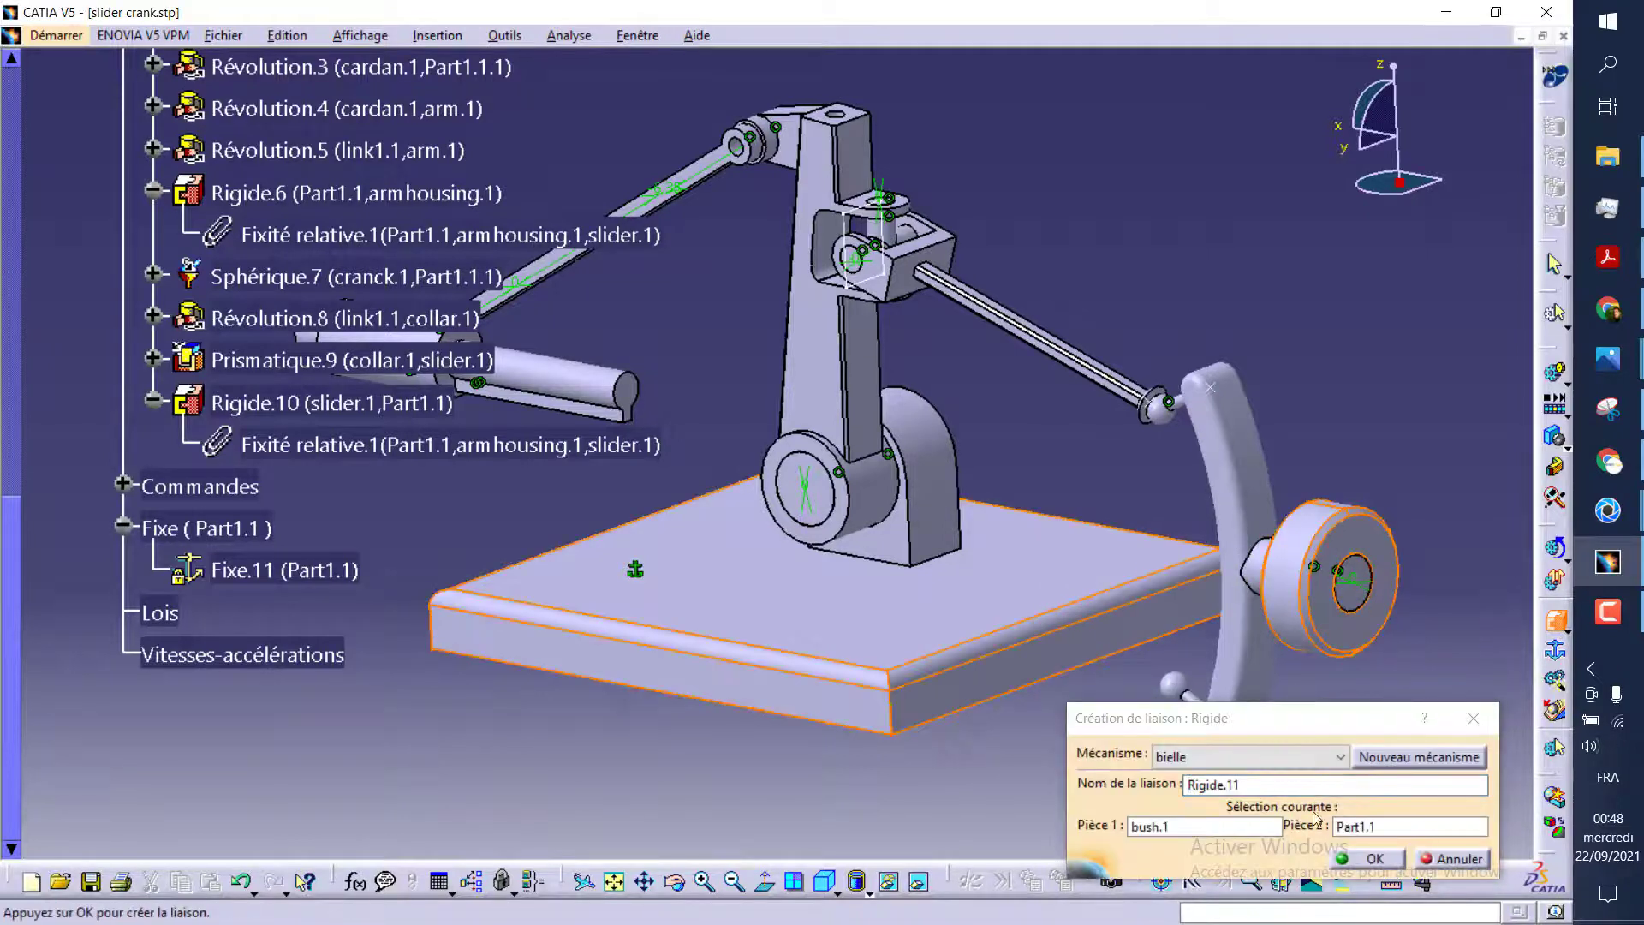
{"action": "left_click", "coordinate": [1377, 867]}
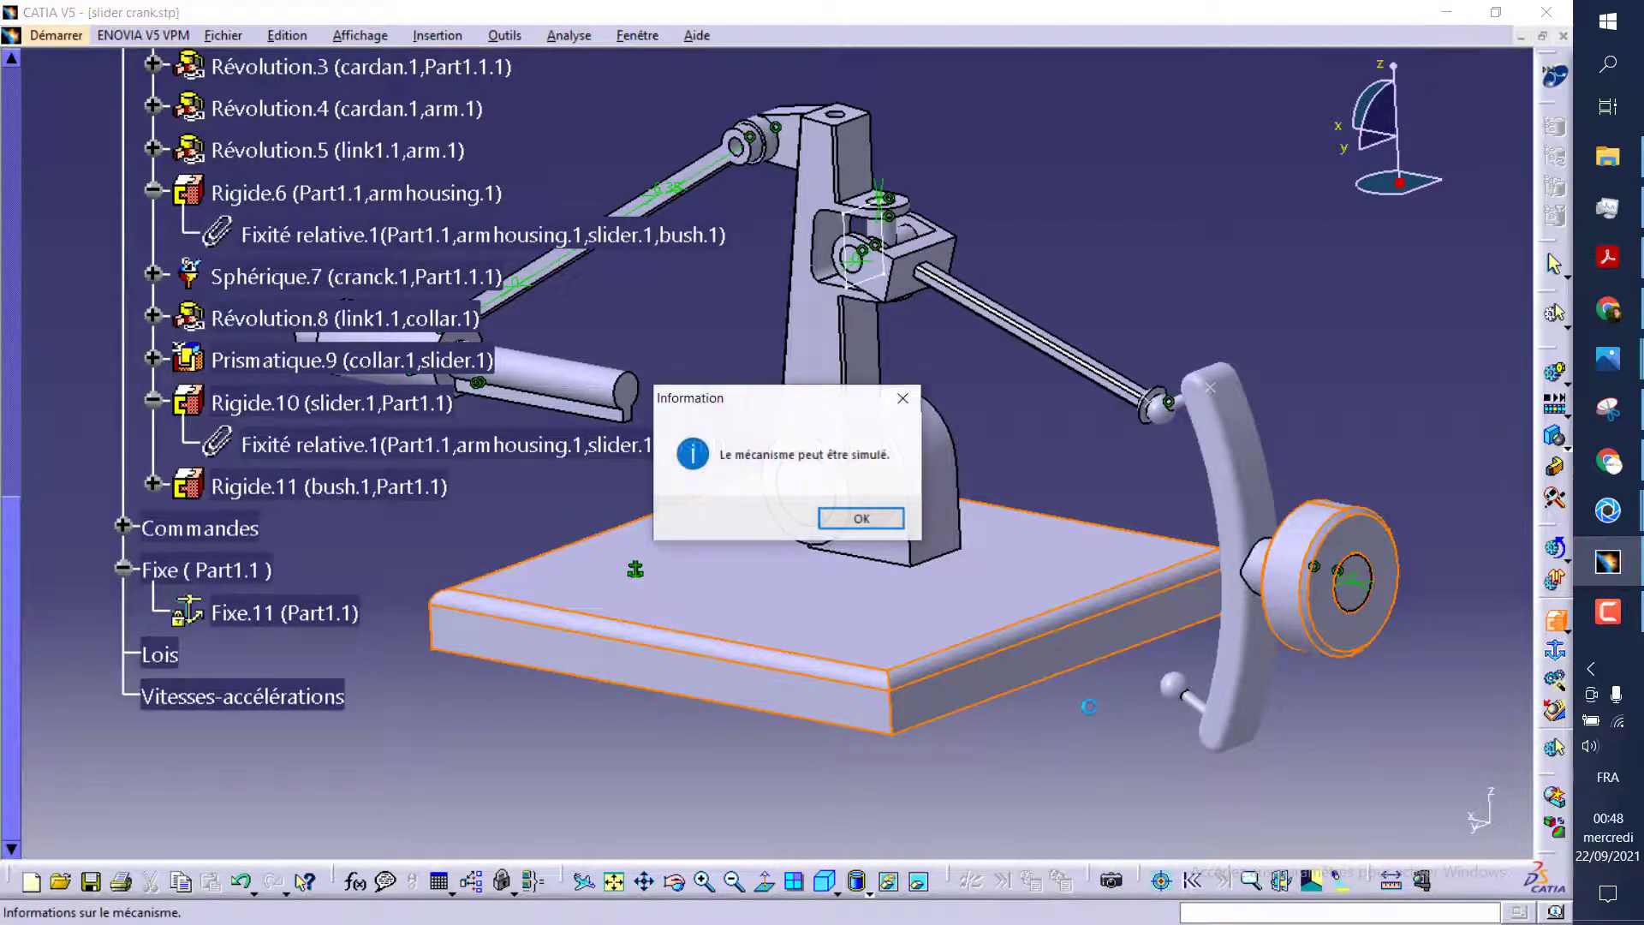
{"action": "left_click", "coordinate": [862, 520]}
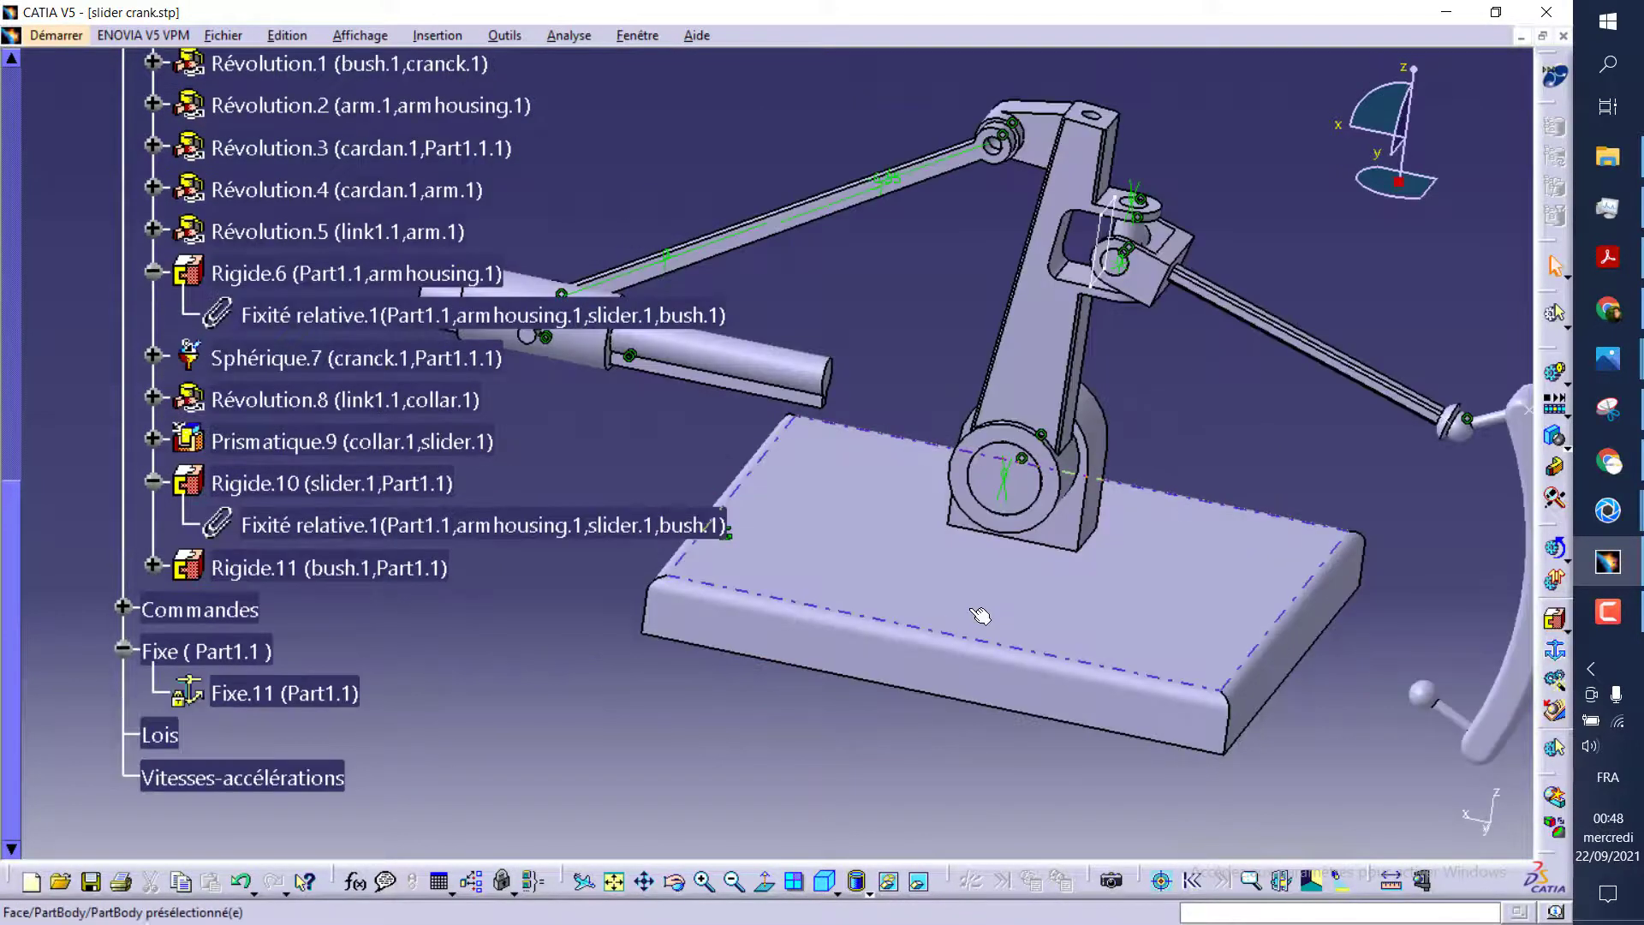
{"action": "middle_click_drag", "start_coordinate": [944, 640], "coordinate": [830, 620]}
{"action": "key", "text": "F3"}
{"action": "mouse_move", "coordinate": [963, 700]}
{"action": "middle_mouse_down"}
{"action": "mouse_move", "coordinate": [1069, 639]}
{"action": "mouse_move", "coordinate": [683, 598]}
{"action": "middle_mouse_up"}
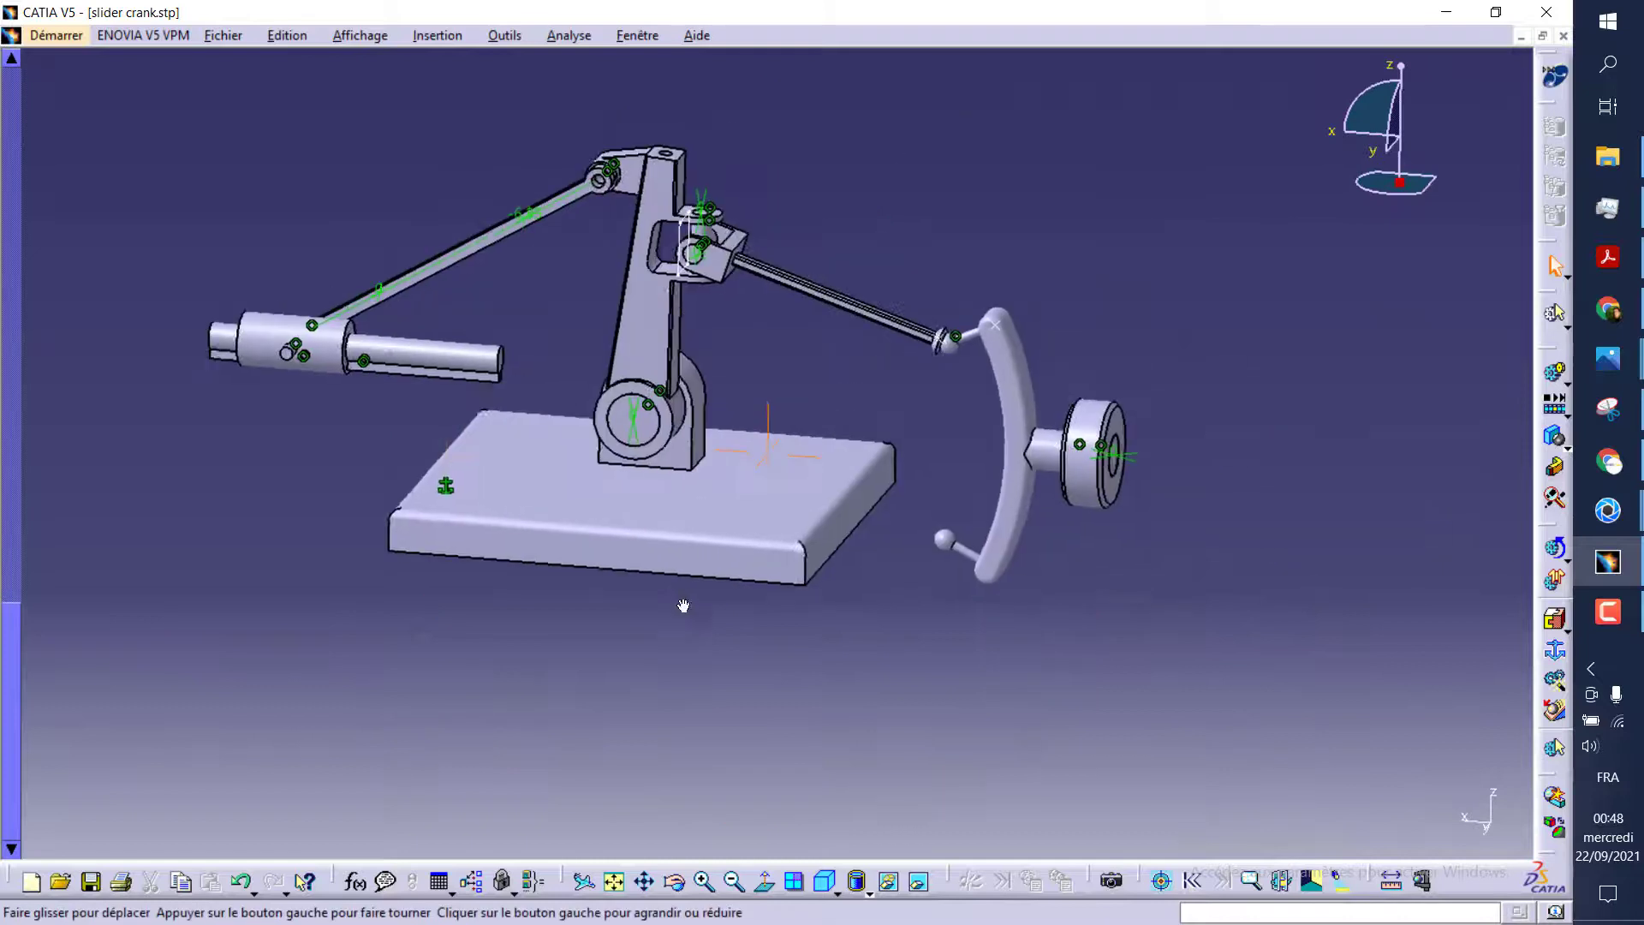
Open the command simulation and drive Commande.1 between -720 and 720
{"action": "left_click", "coordinate": [1551, 559]}
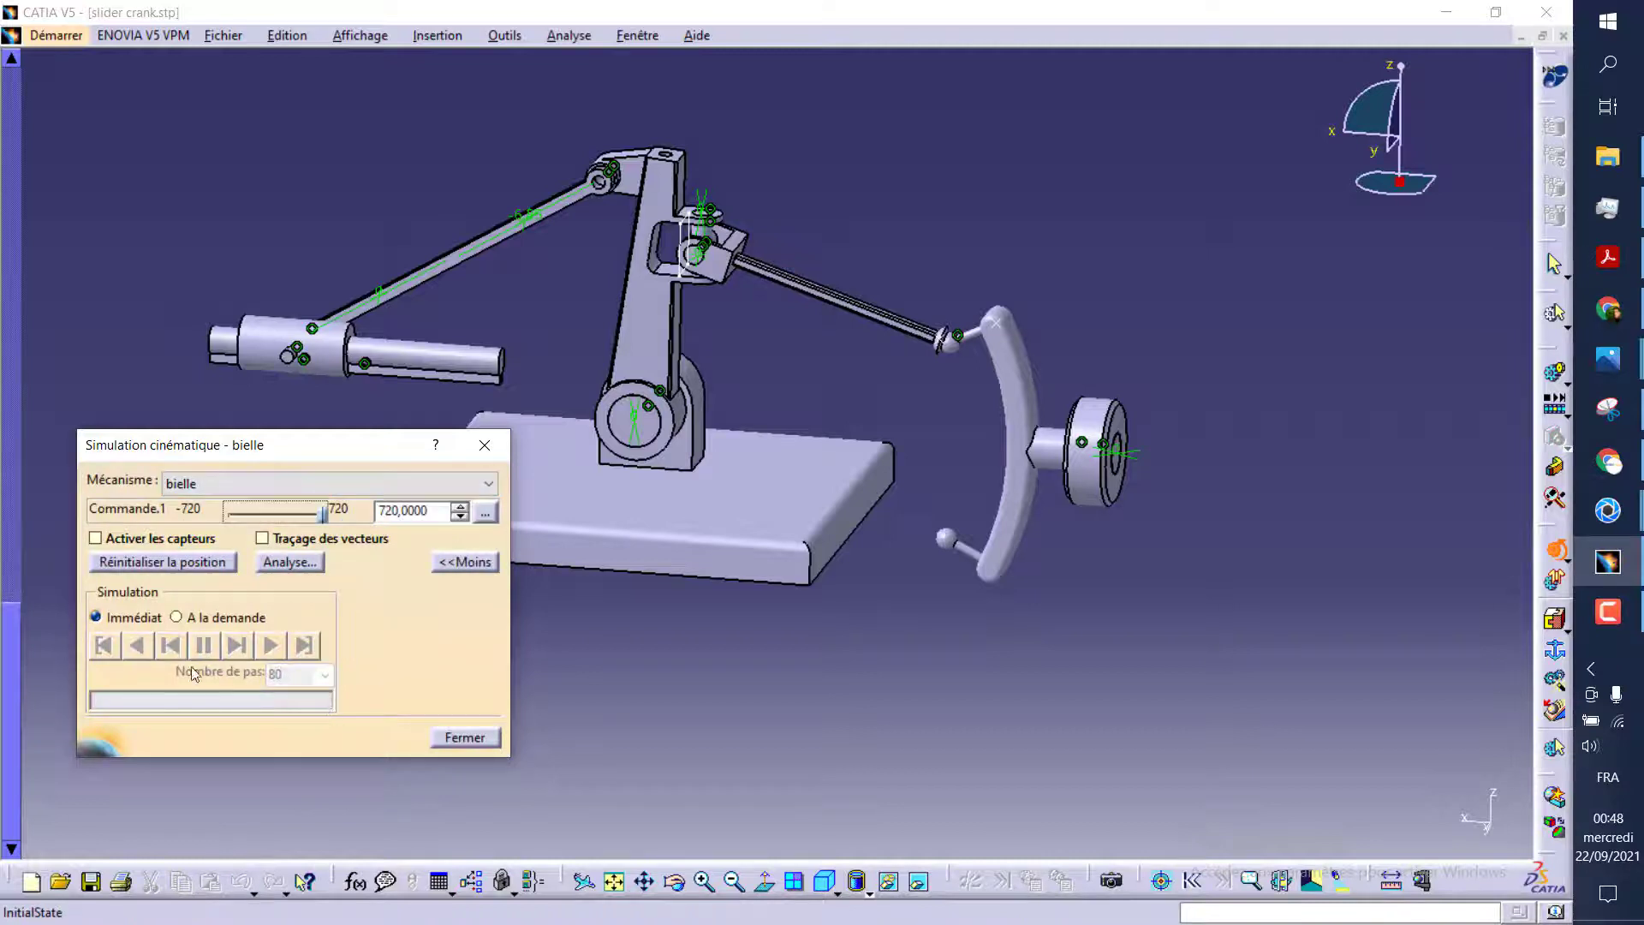
{"action": "left_click", "coordinate": [183, 565]}
{"action": "left_click", "coordinate": [180, 617]}
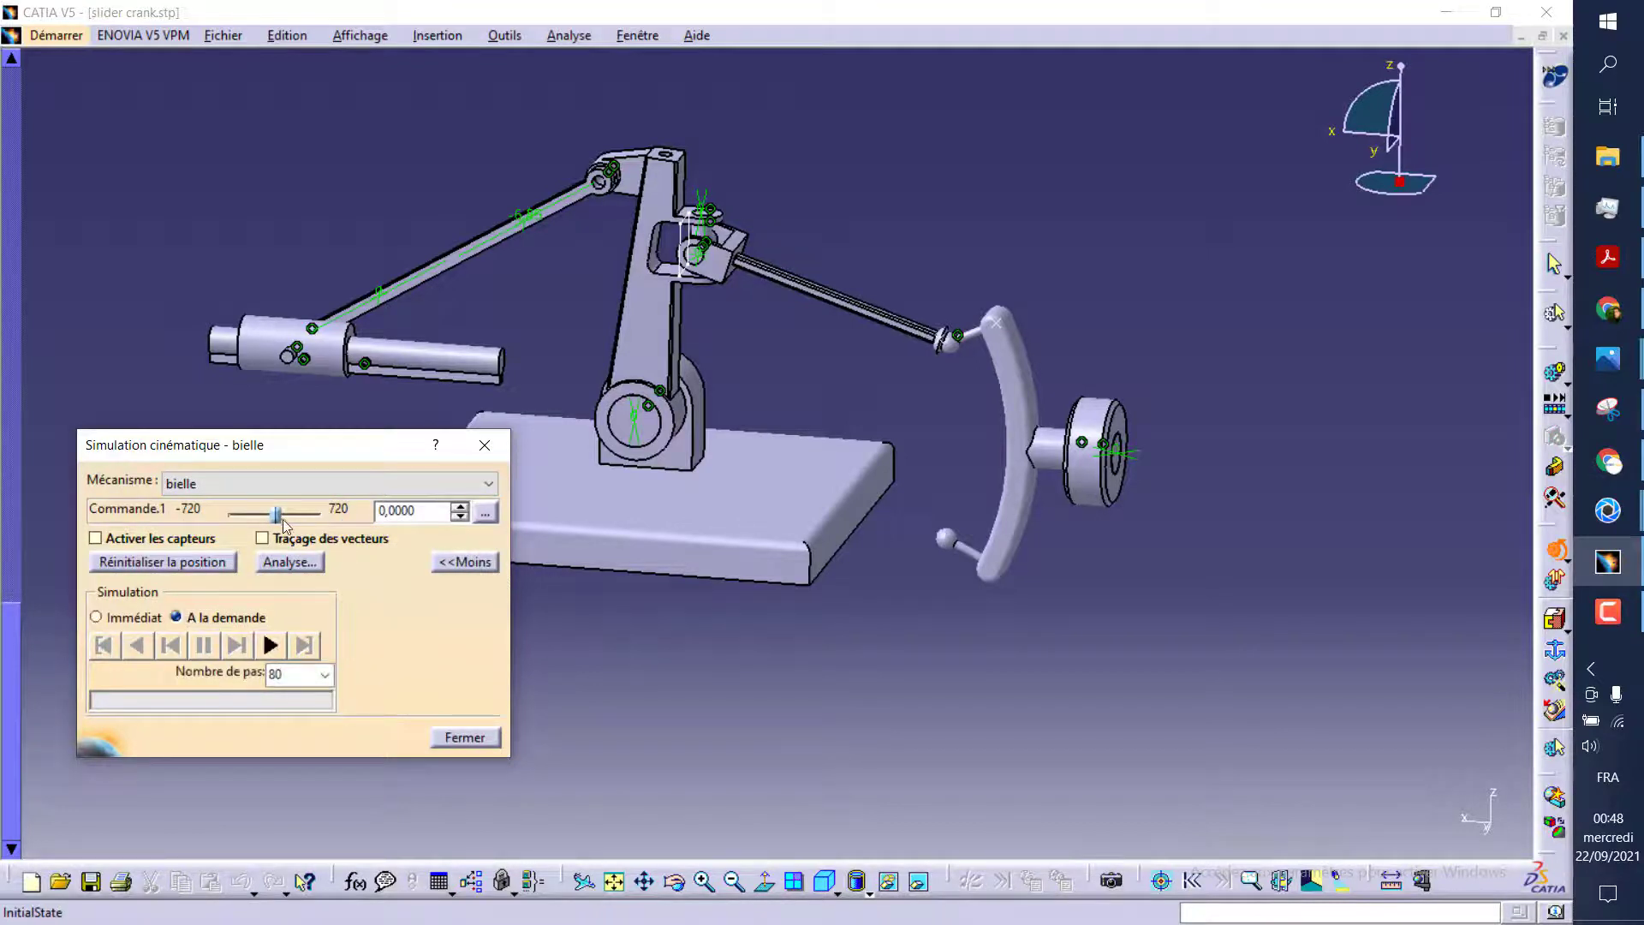
{"action": "left_click_drag", "start_coordinate": [277, 516], "coordinate": [202, 522]}
{"action": "left_click", "coordinate": [271, 645]}
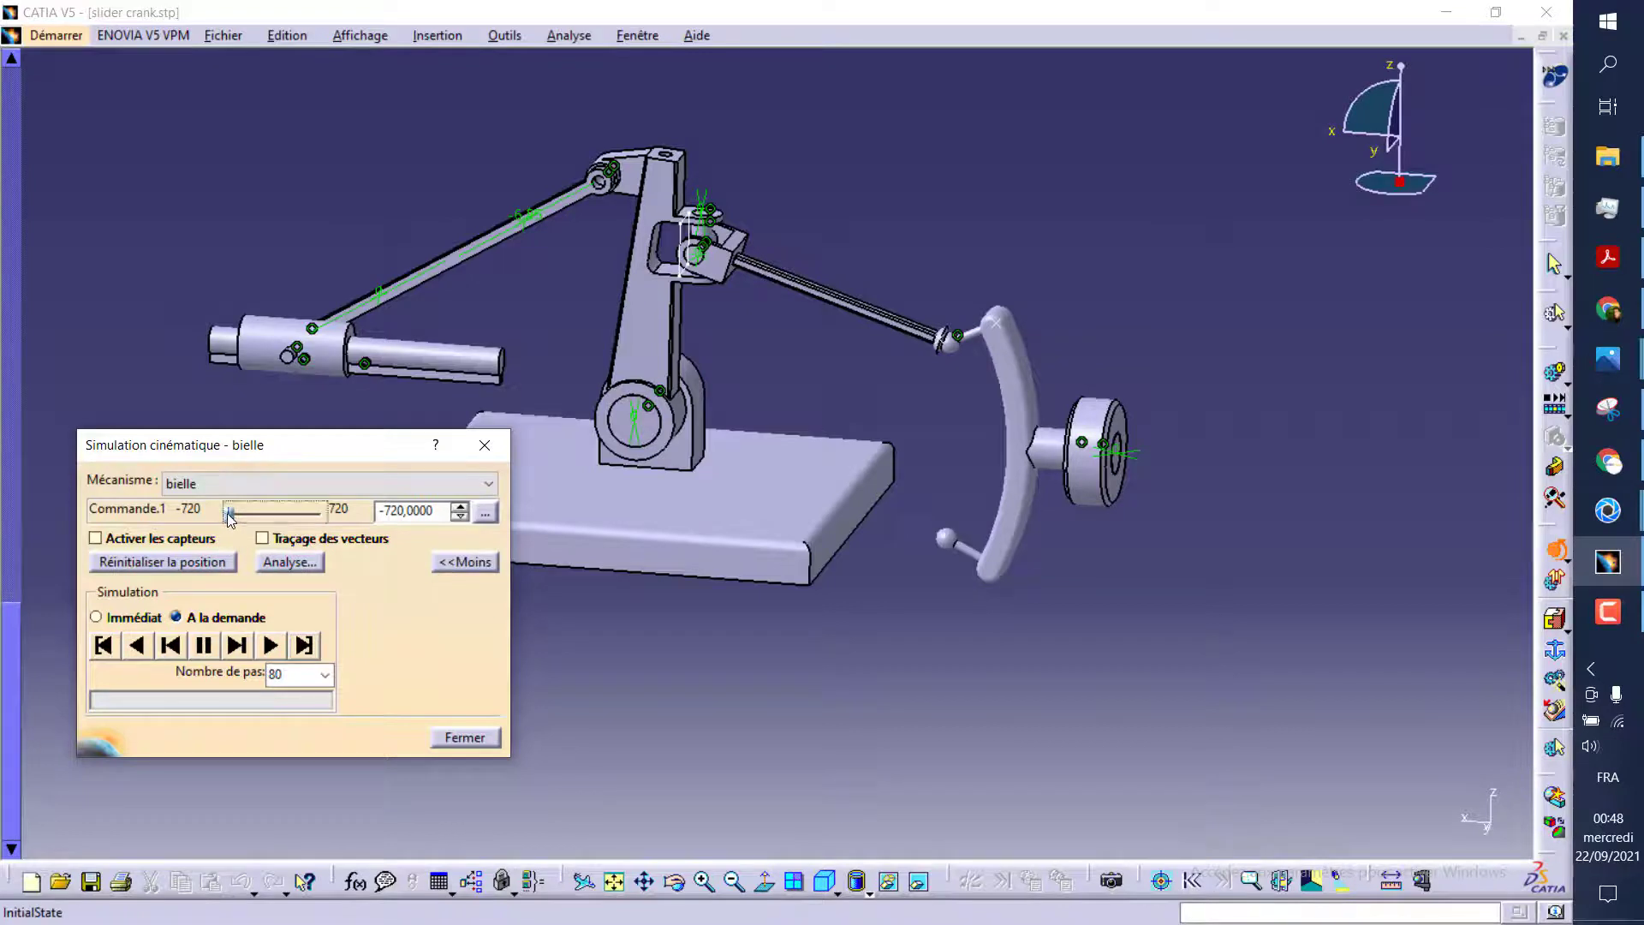
{"action": "left_click_drag", "start_coordinate": [232, 519], "coordinate": [392, 569]}
{"action": "left_click", "coordinate": [272, 647]}
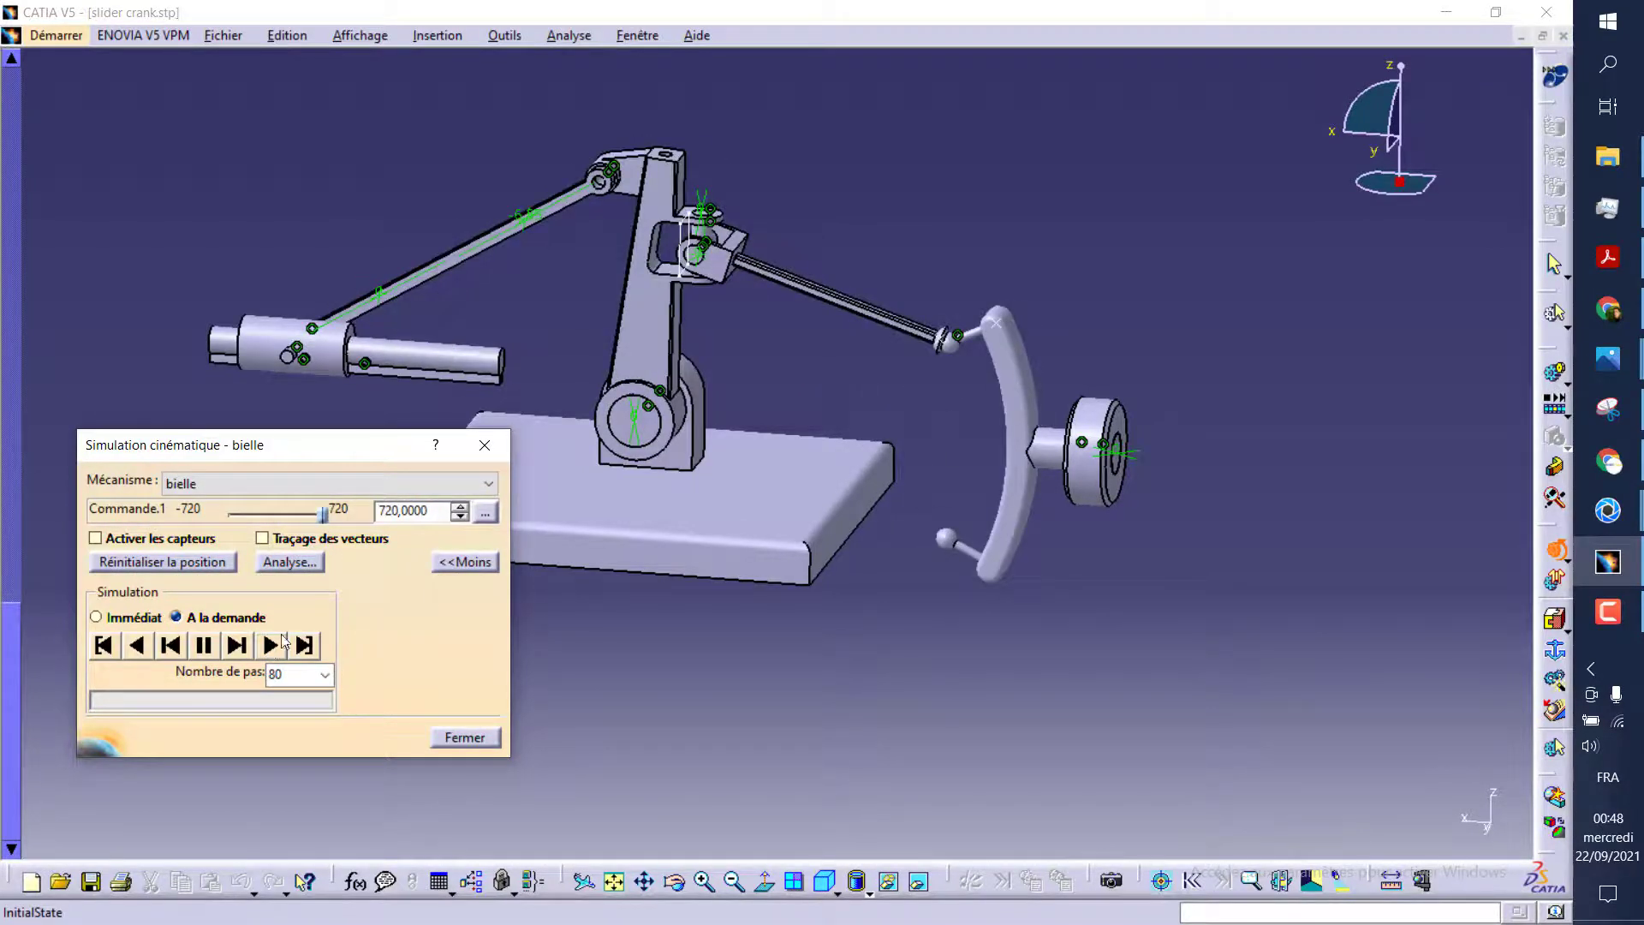
Rewind to -720 and replay the simulation forward, changing the number of steps
{"action": "middle_click_drag", "start_coordinate": [686, 582], "coordinate": [896, 583]}
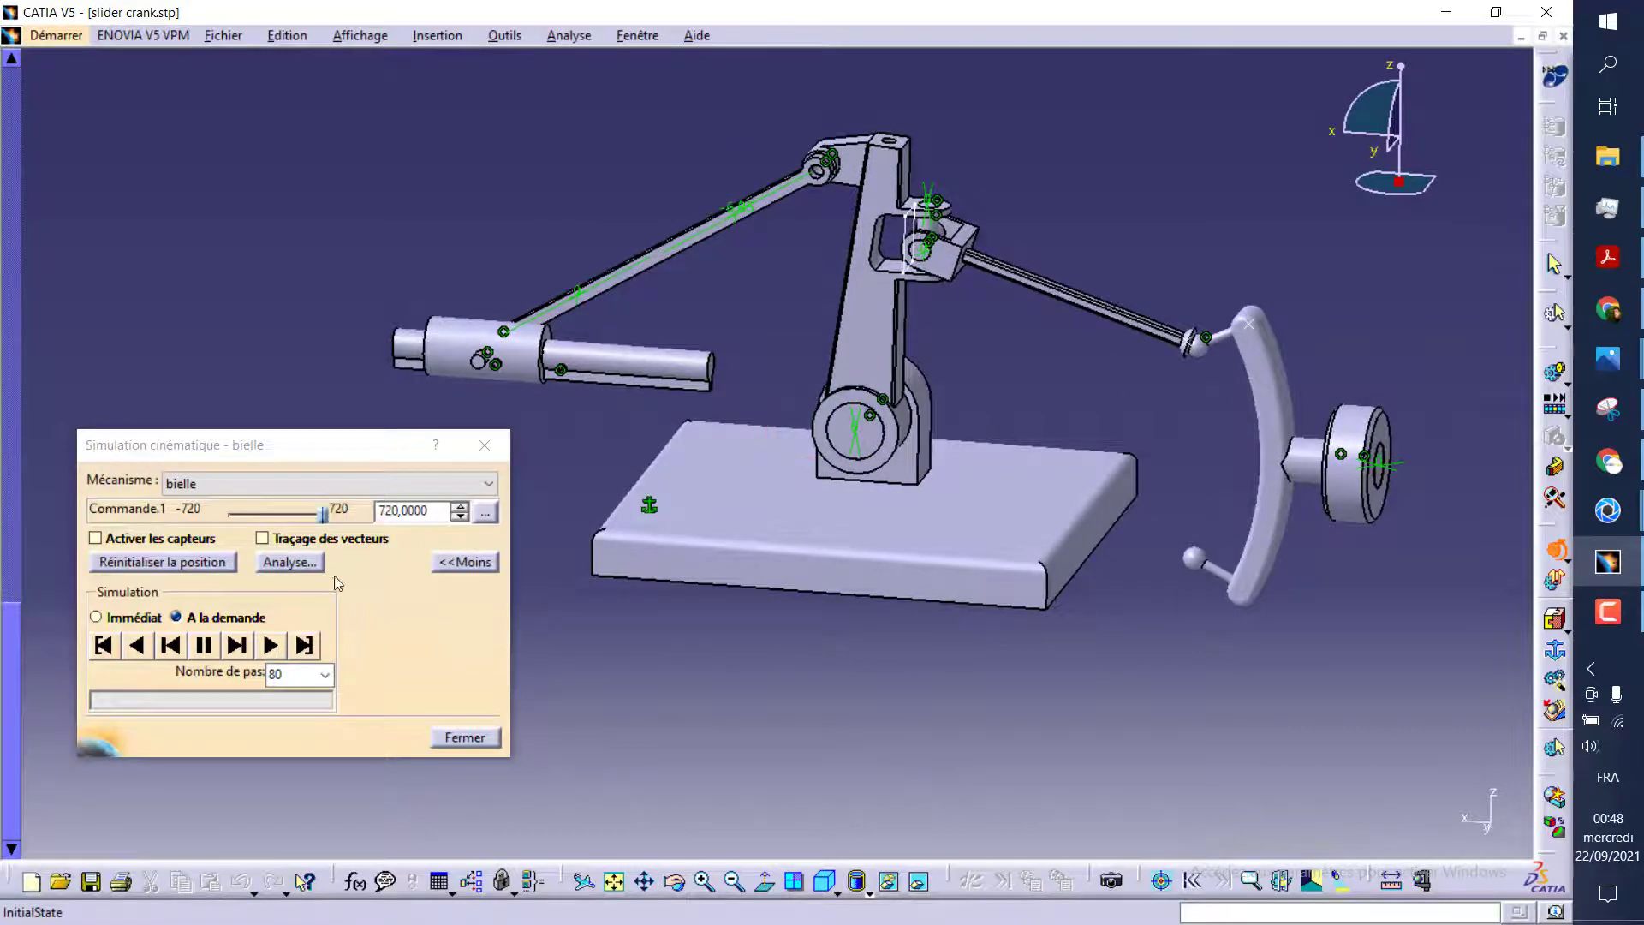
{"action": "left_click", "coordinate": [104, 646]}
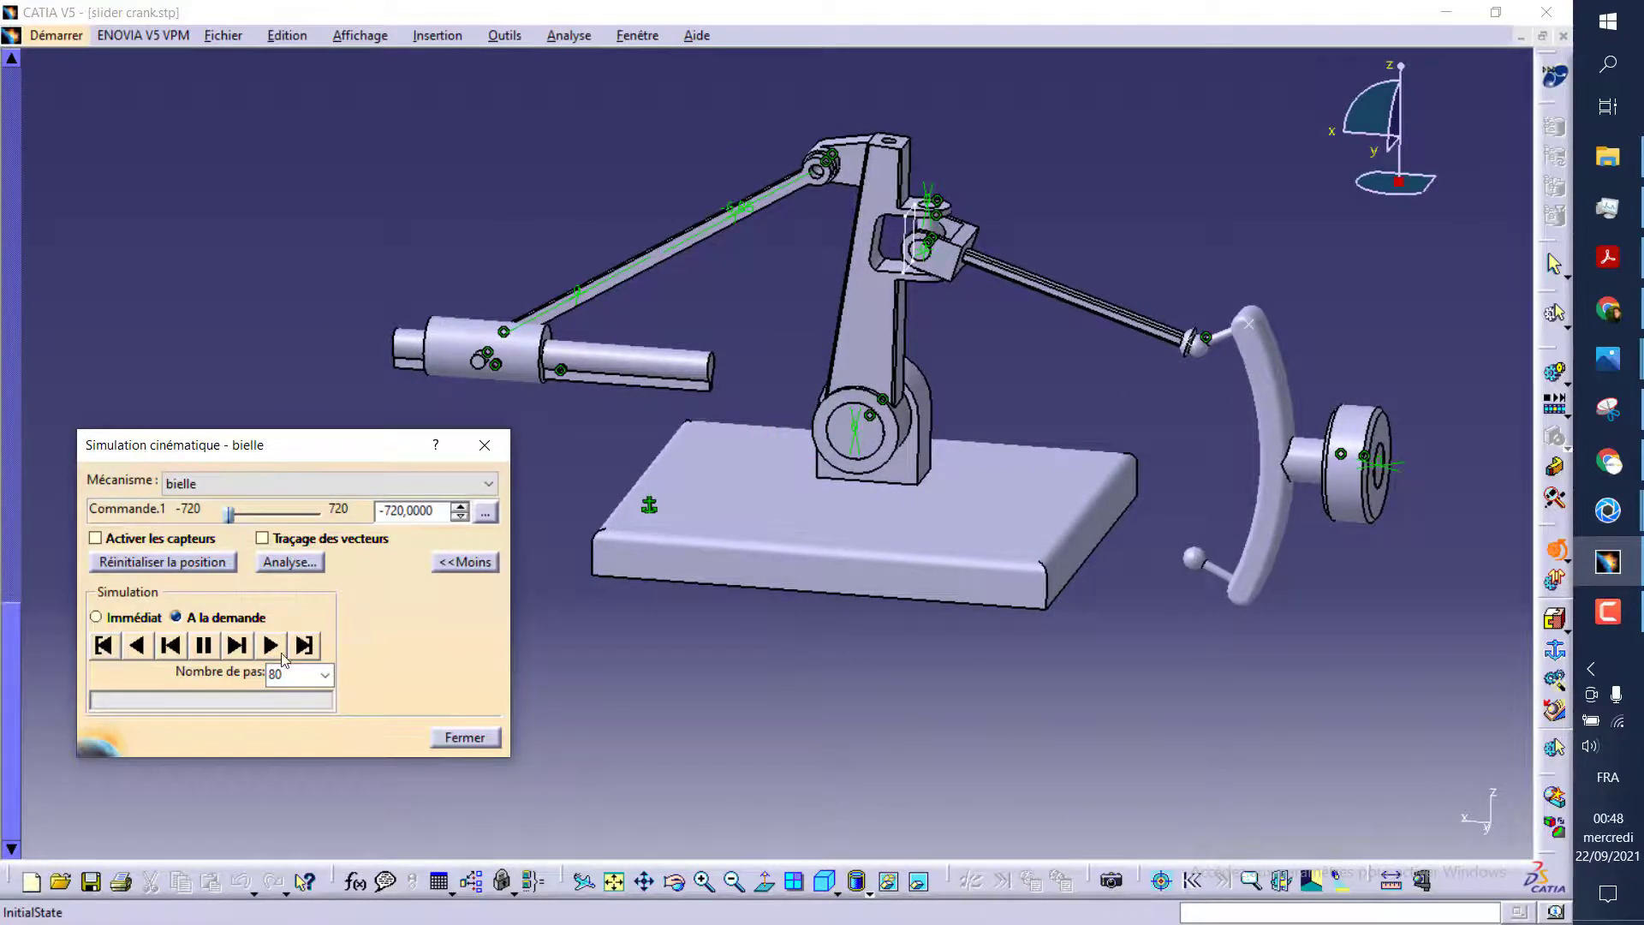
{"action": "left_click", "coordinate": [271, 655]}
{"action": "left_click", "coordinate": [267, 648]}
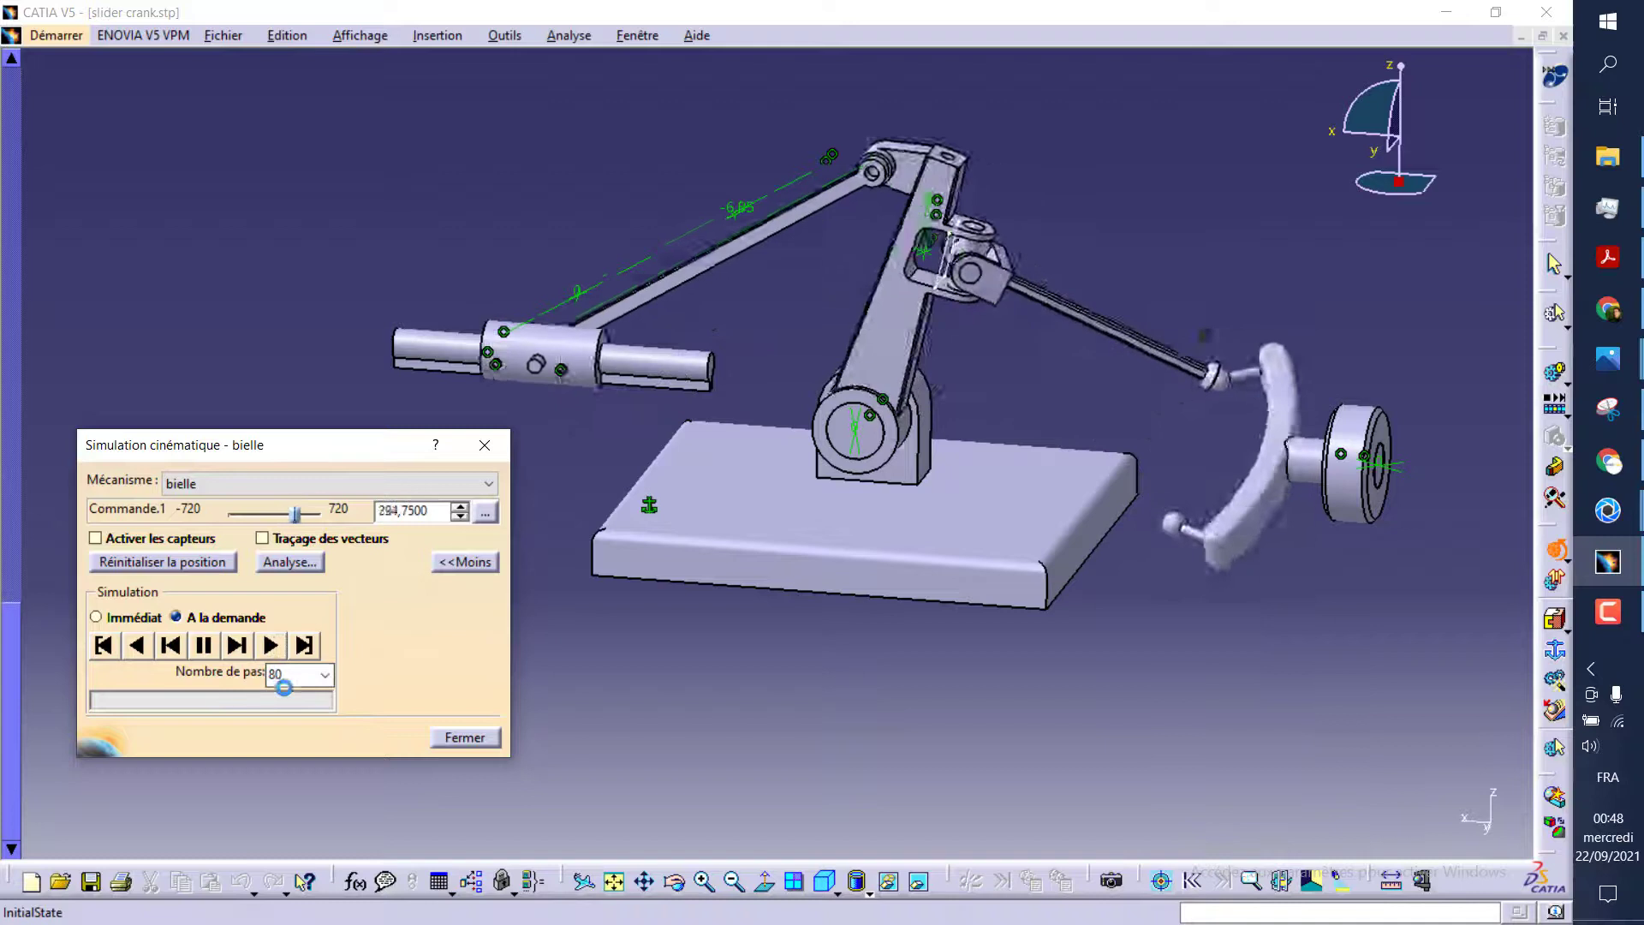
{"action": "double_click", "coordinate": [285, 674]}
{"action": "type", "text": "200"}
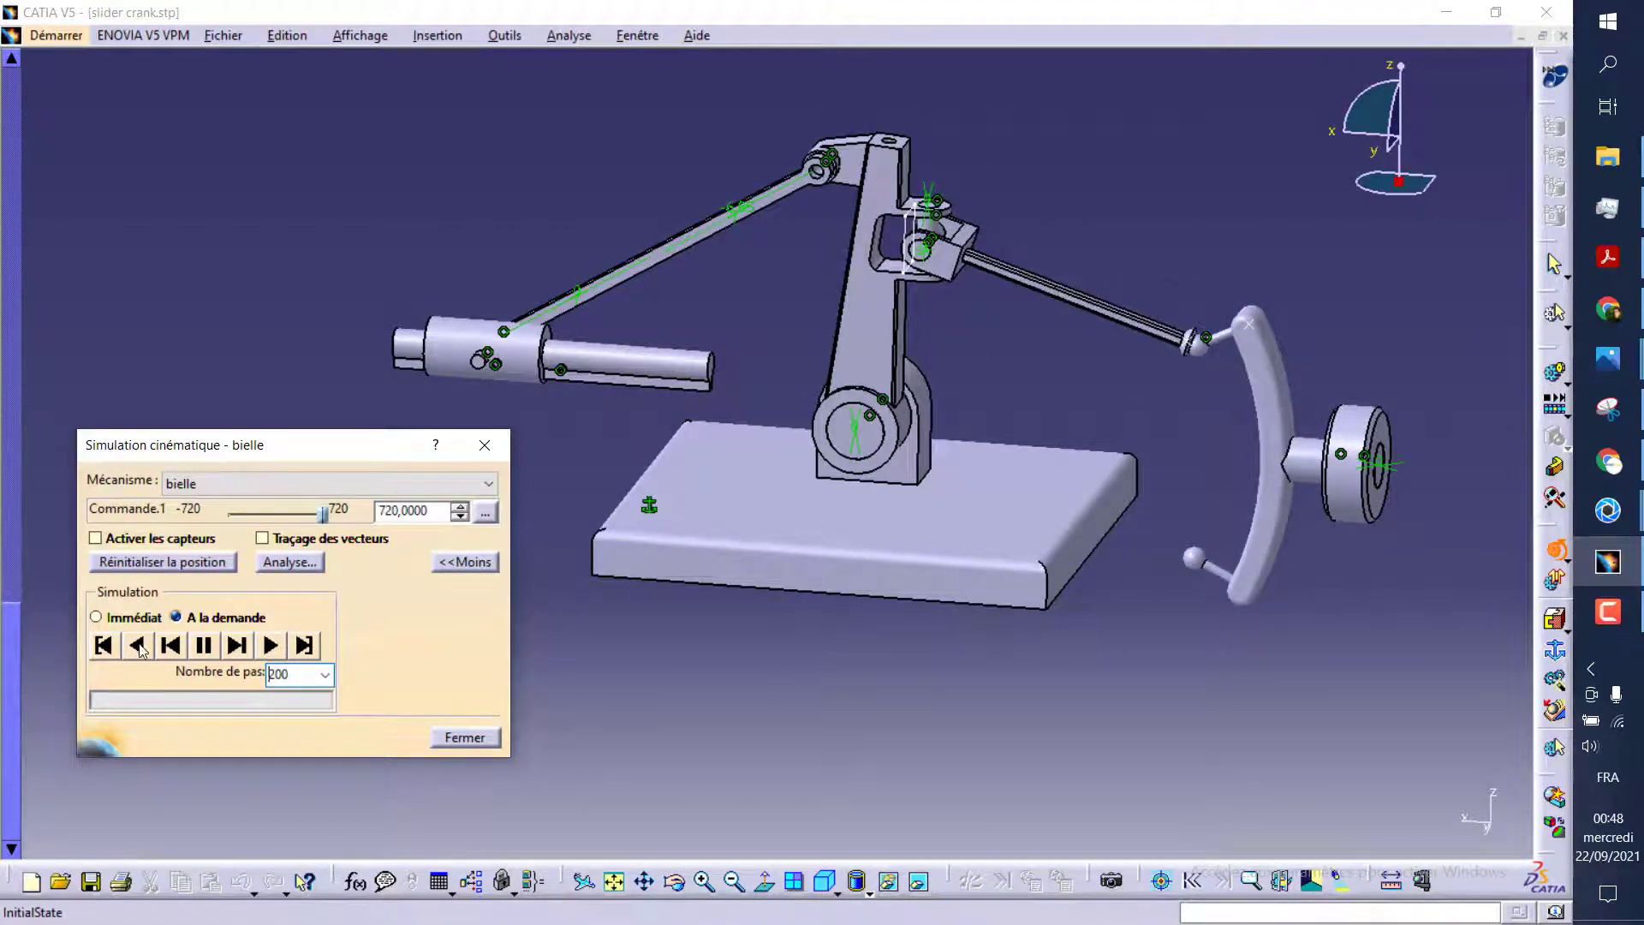
{"action": "left_click", "coordinate": [272, 648]}
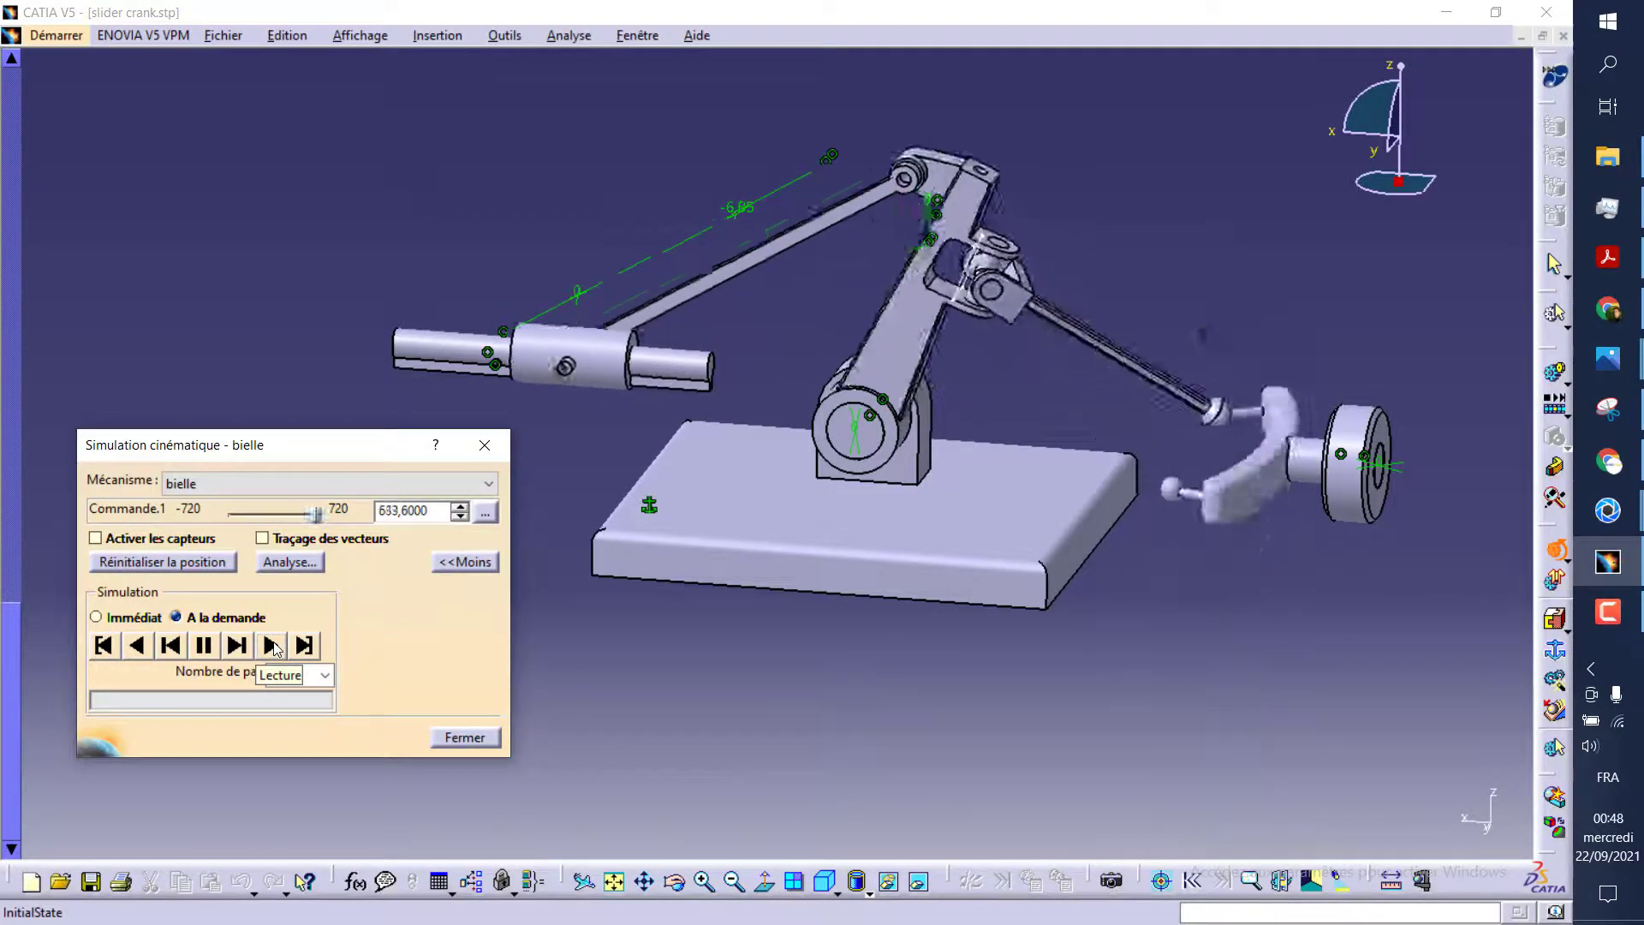
Return the simulation to its starting position and close the kinematic simulation
{"action": "mouse_move", "coordinate": [764, 608]}
{"action": "middle_mouse_down"}
{"action": "mouse_move", "coordinate": [809, 588]}
{"action": "mouse_move", "coordinate": [753, 623]}
{"action": "middle_mouse_up"}
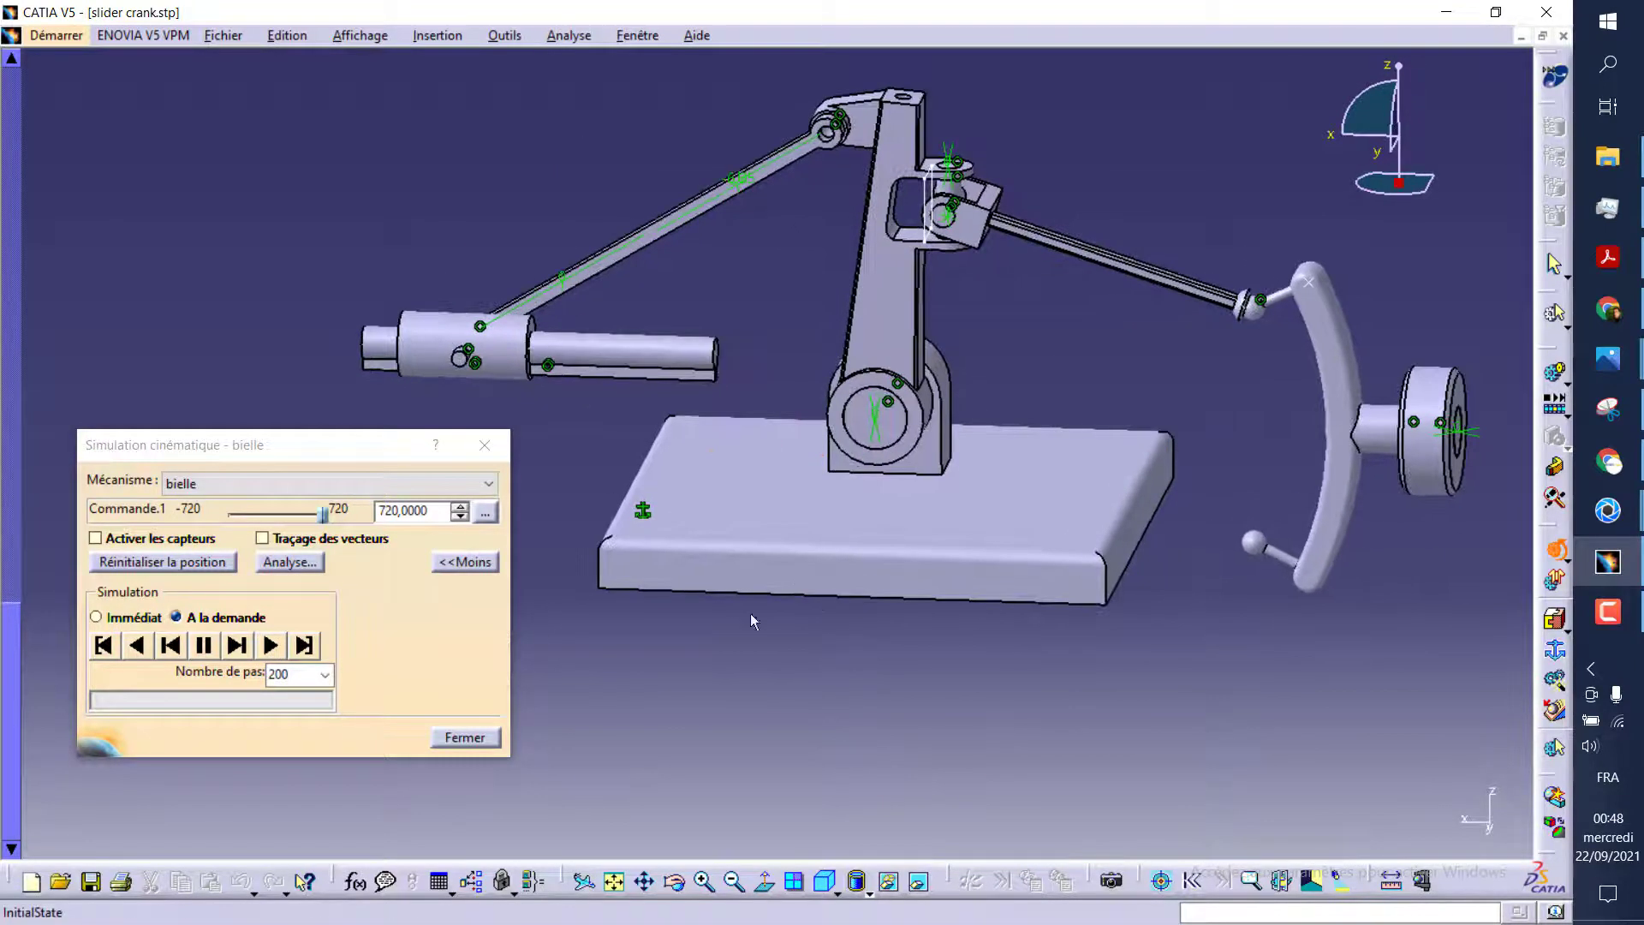
{"action": "left_click", "coordinate": [111, 643]}
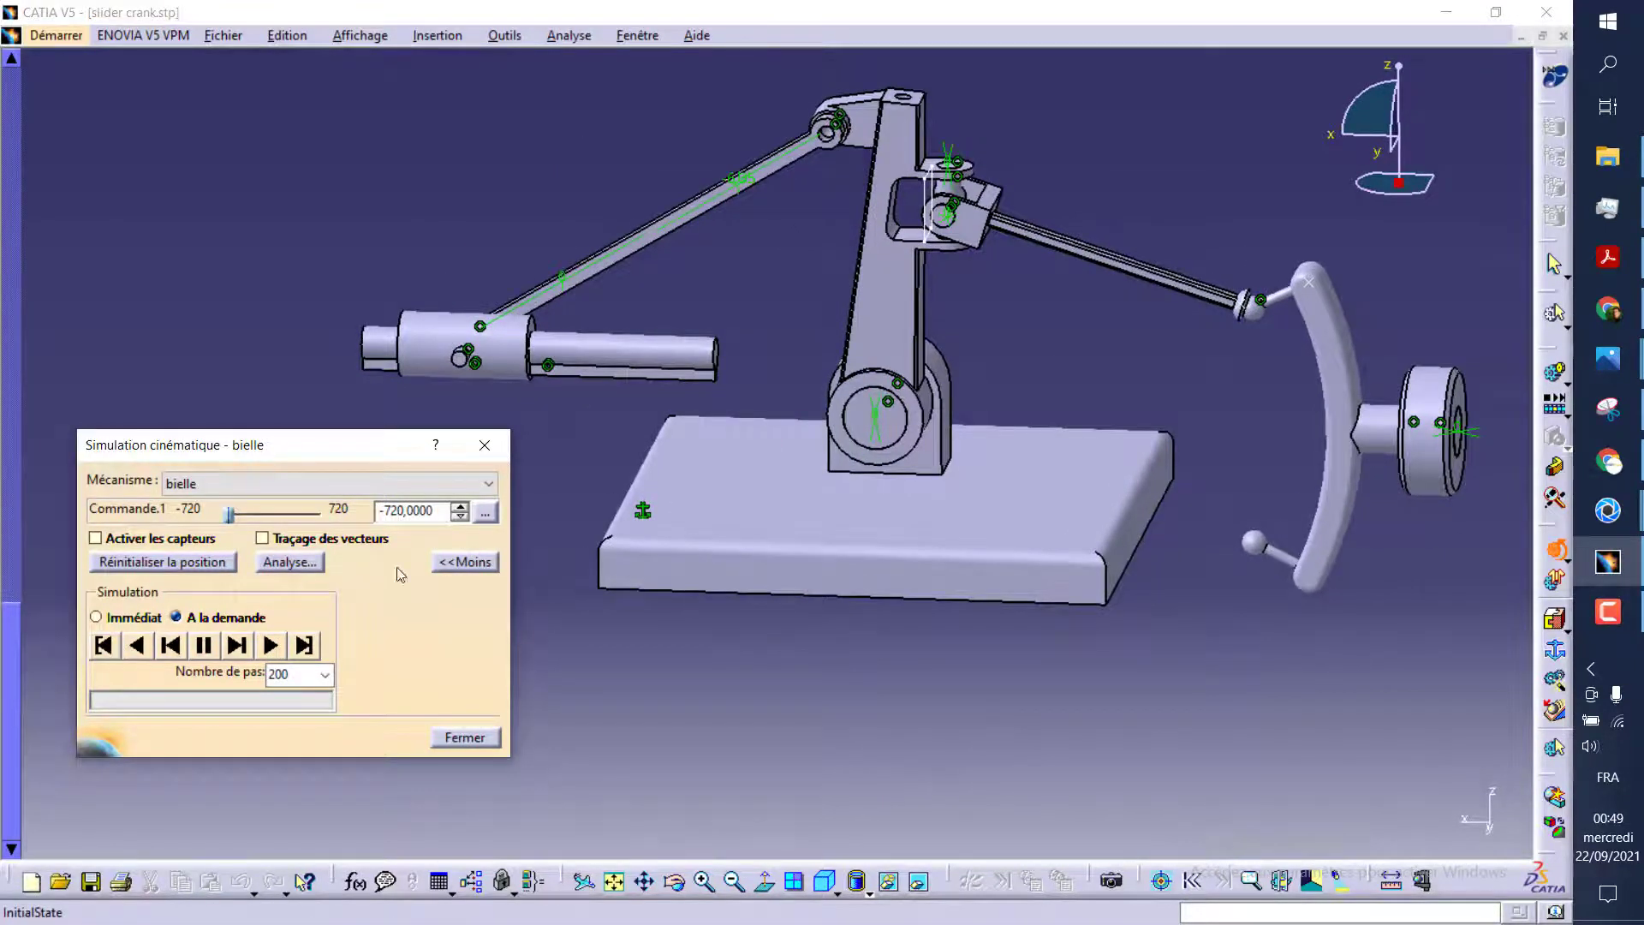
{"action": "left_click", "coordinate": [465, 738]}
{"action": "middle_click_drag", "start_coordinate": [869, 580], "coordinate": [752, 580]}
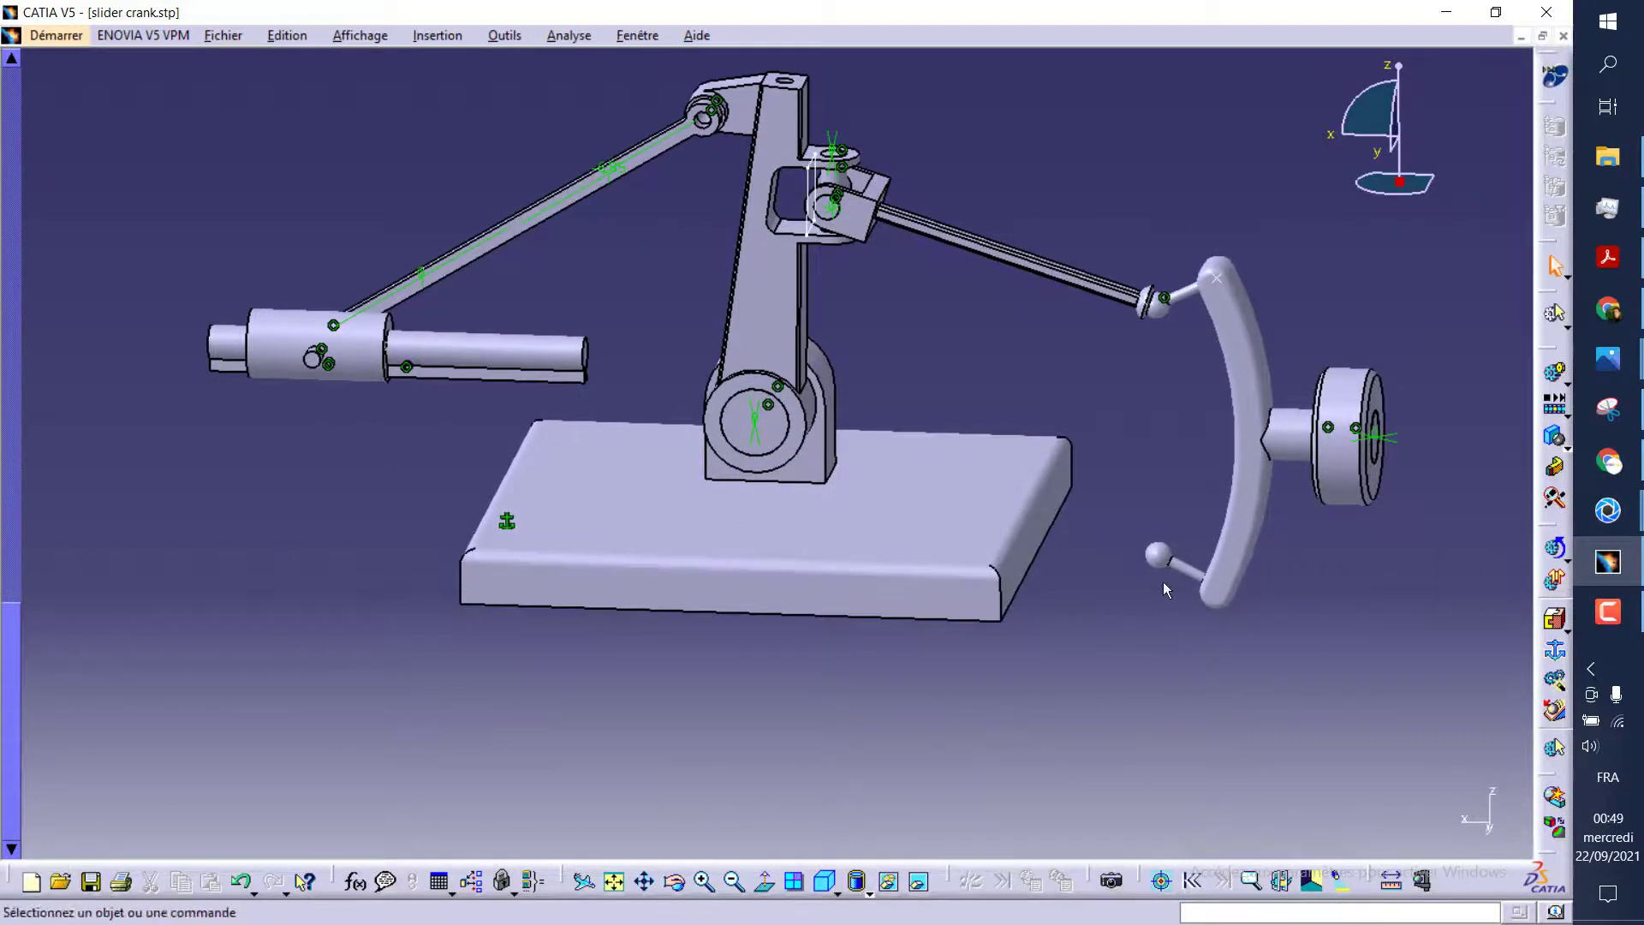
Select the base block's side face and start a new sketch on it
{"action": "mouse_move", "coordinate": [1163, 582]}
{"action": "middle_mouse_down"}
{"action": "mouse_move", "coordinate": [969, 572]}
{"action": "mouse_move", "coordinate": [1055, 632]}
{"action": "mouse_move", "coordinate": [814, 587]}
{"action": "mouse_move", "coordinate": [810, 571]}
{"action": "middle_mouse_up"}
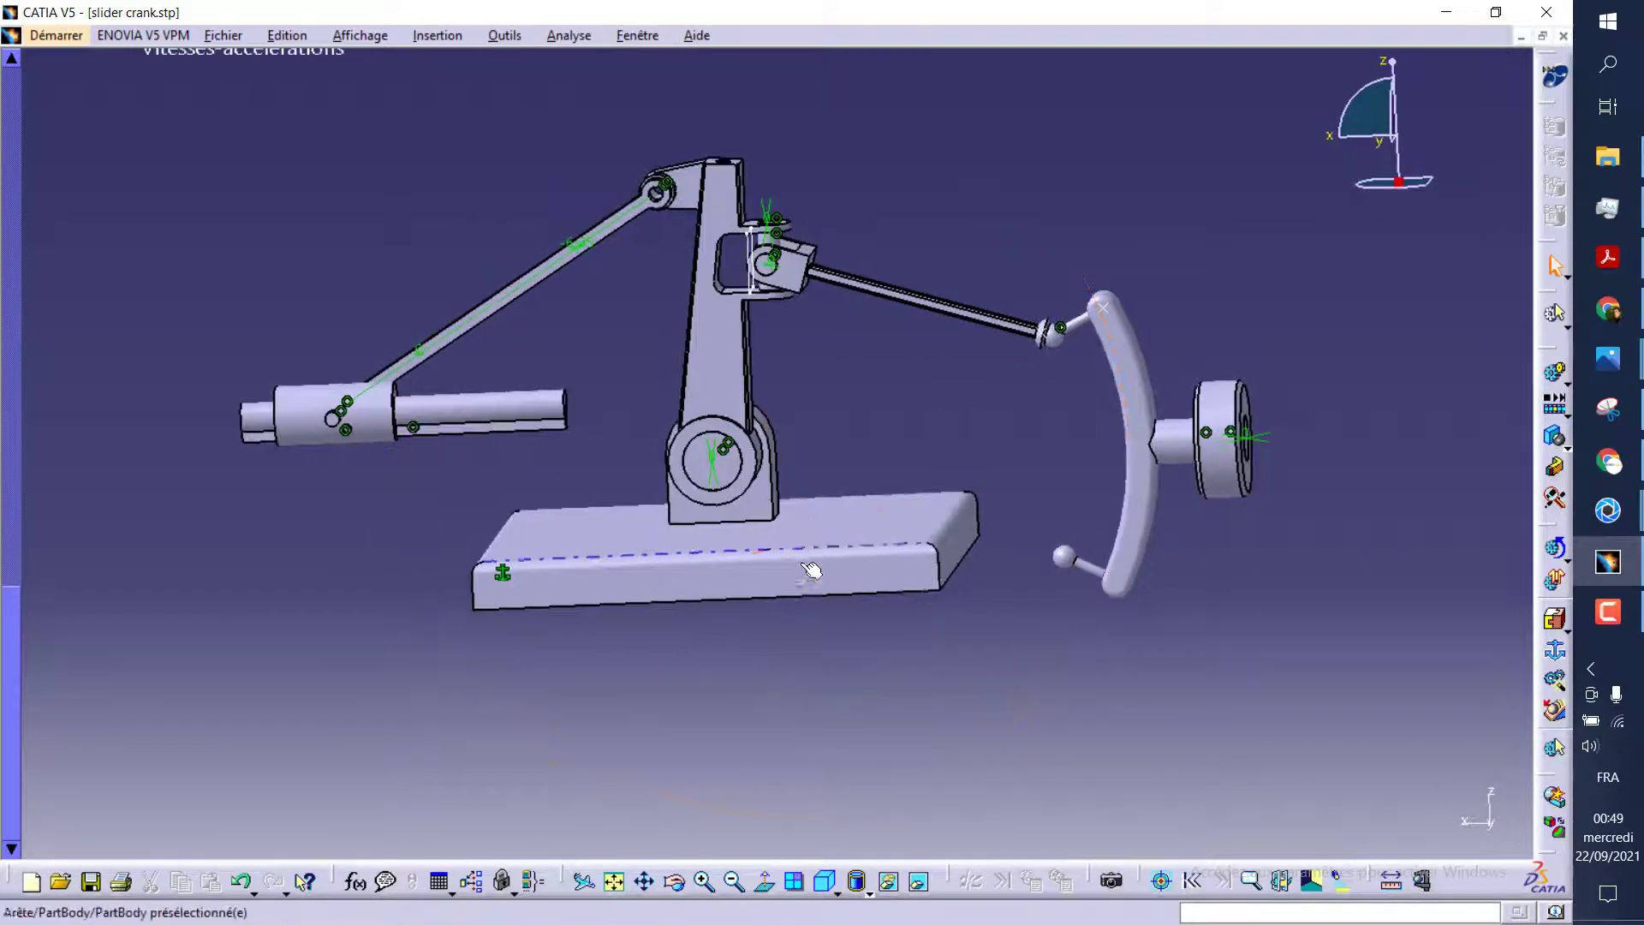
{"action": "left_click", "coordinate": [803, 577]}
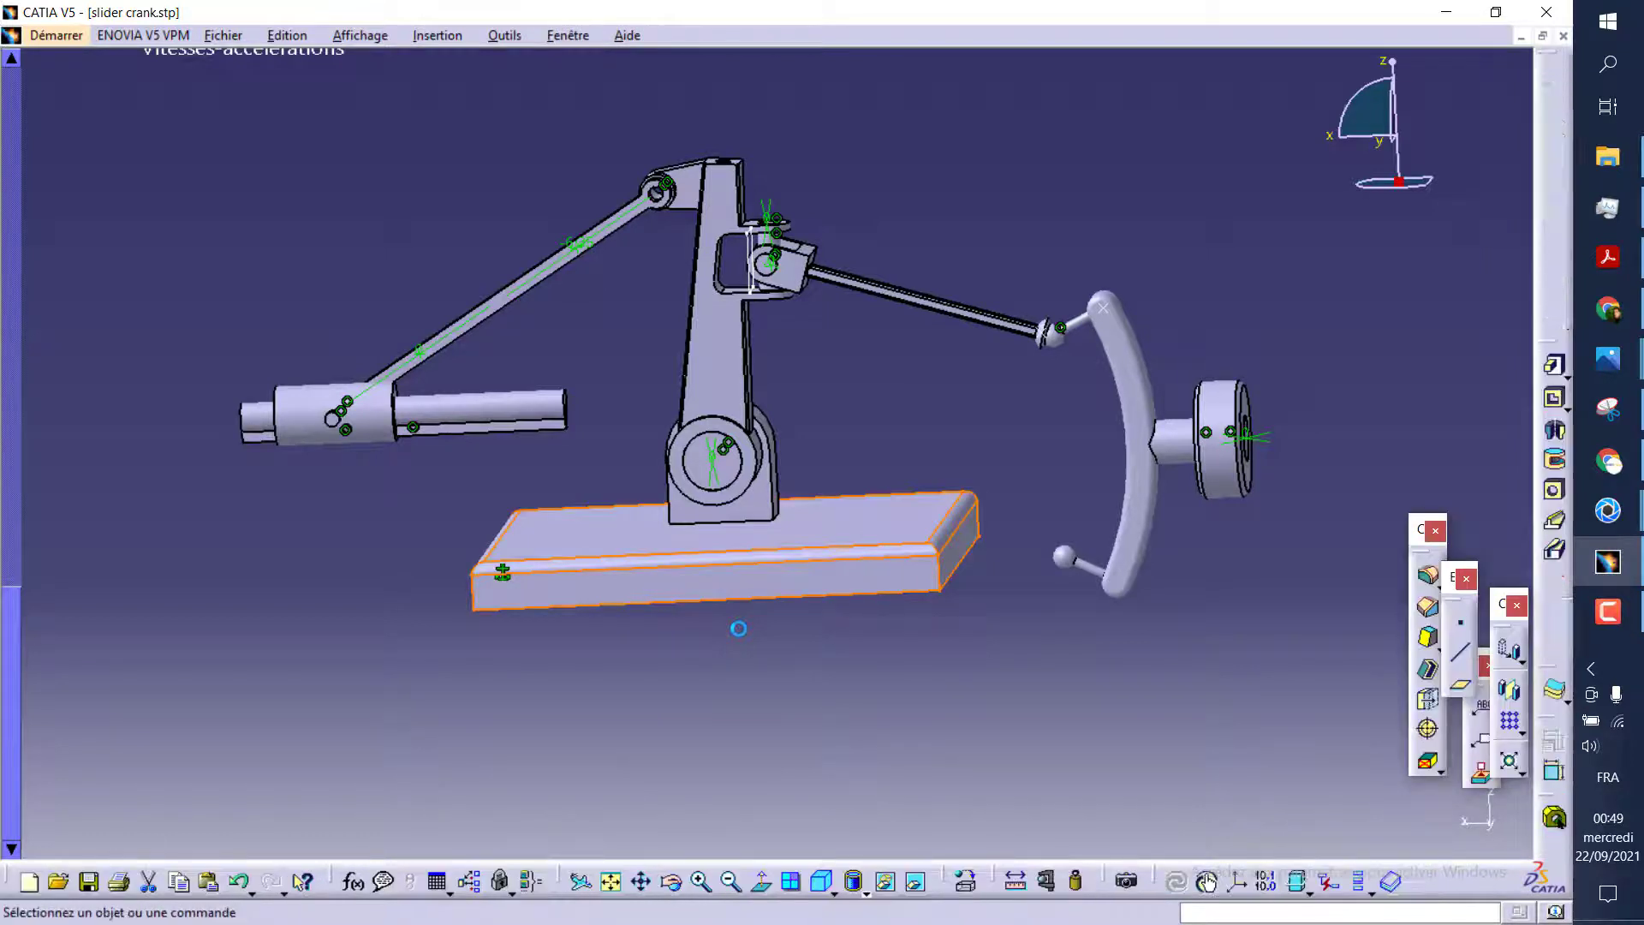
{"action": "left_click", "coordinate": [1555, 316]}
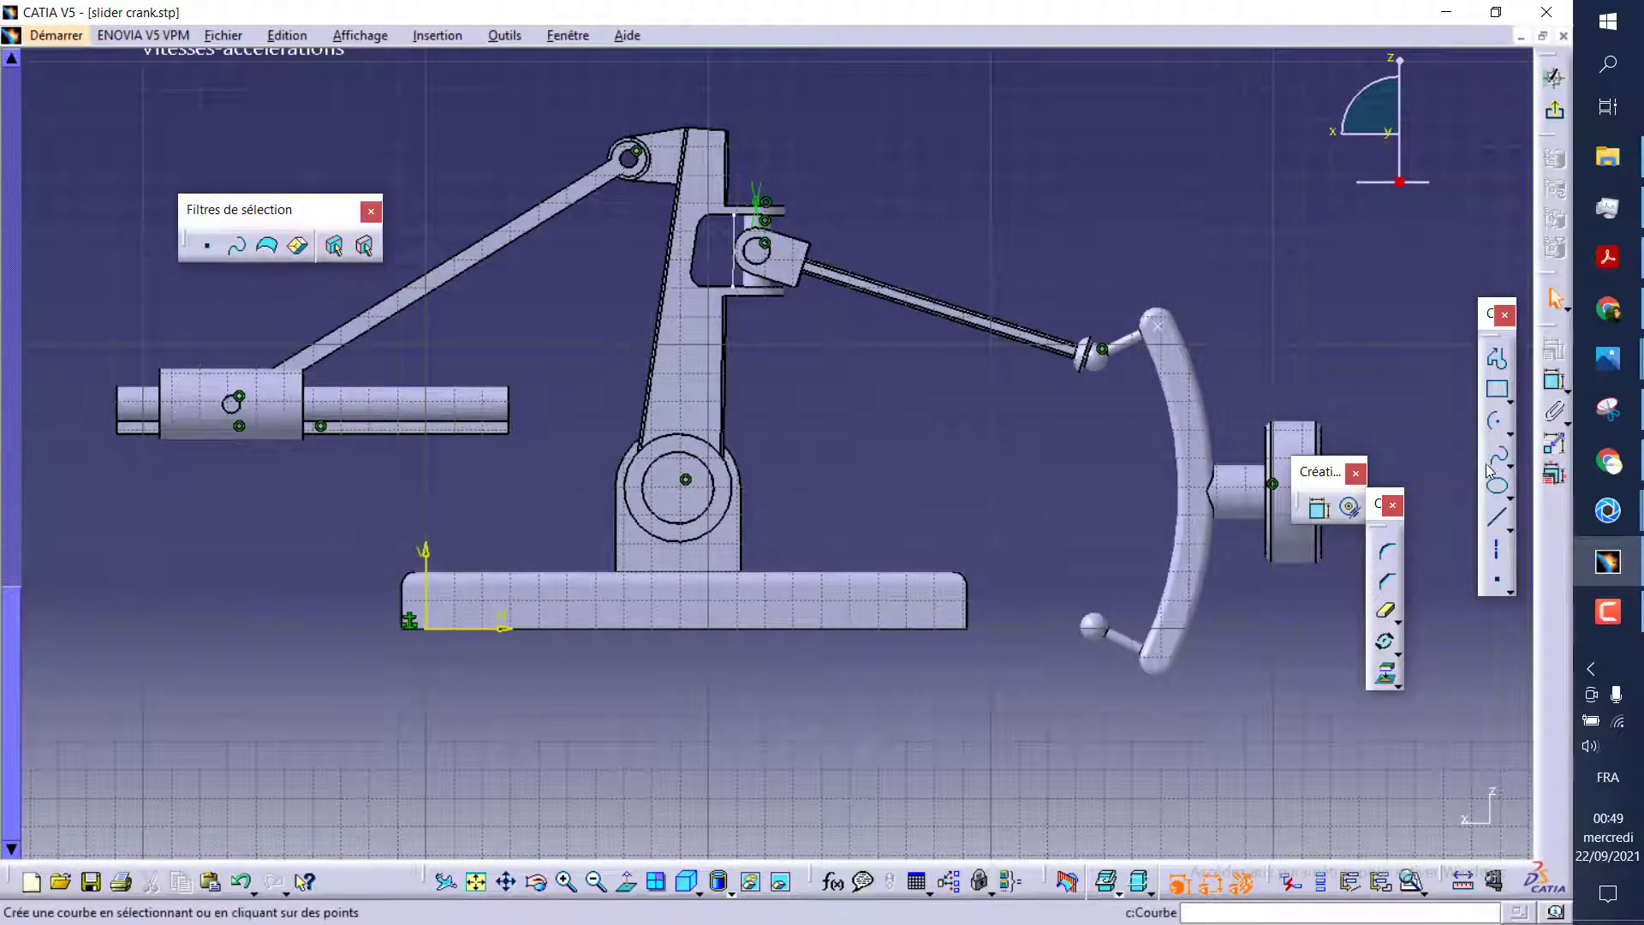
Draw a sloped line from the origin, then a zigzag profile ending in a horizontal segment
{"action": "left_click", "coordinate": [1496, 528]}
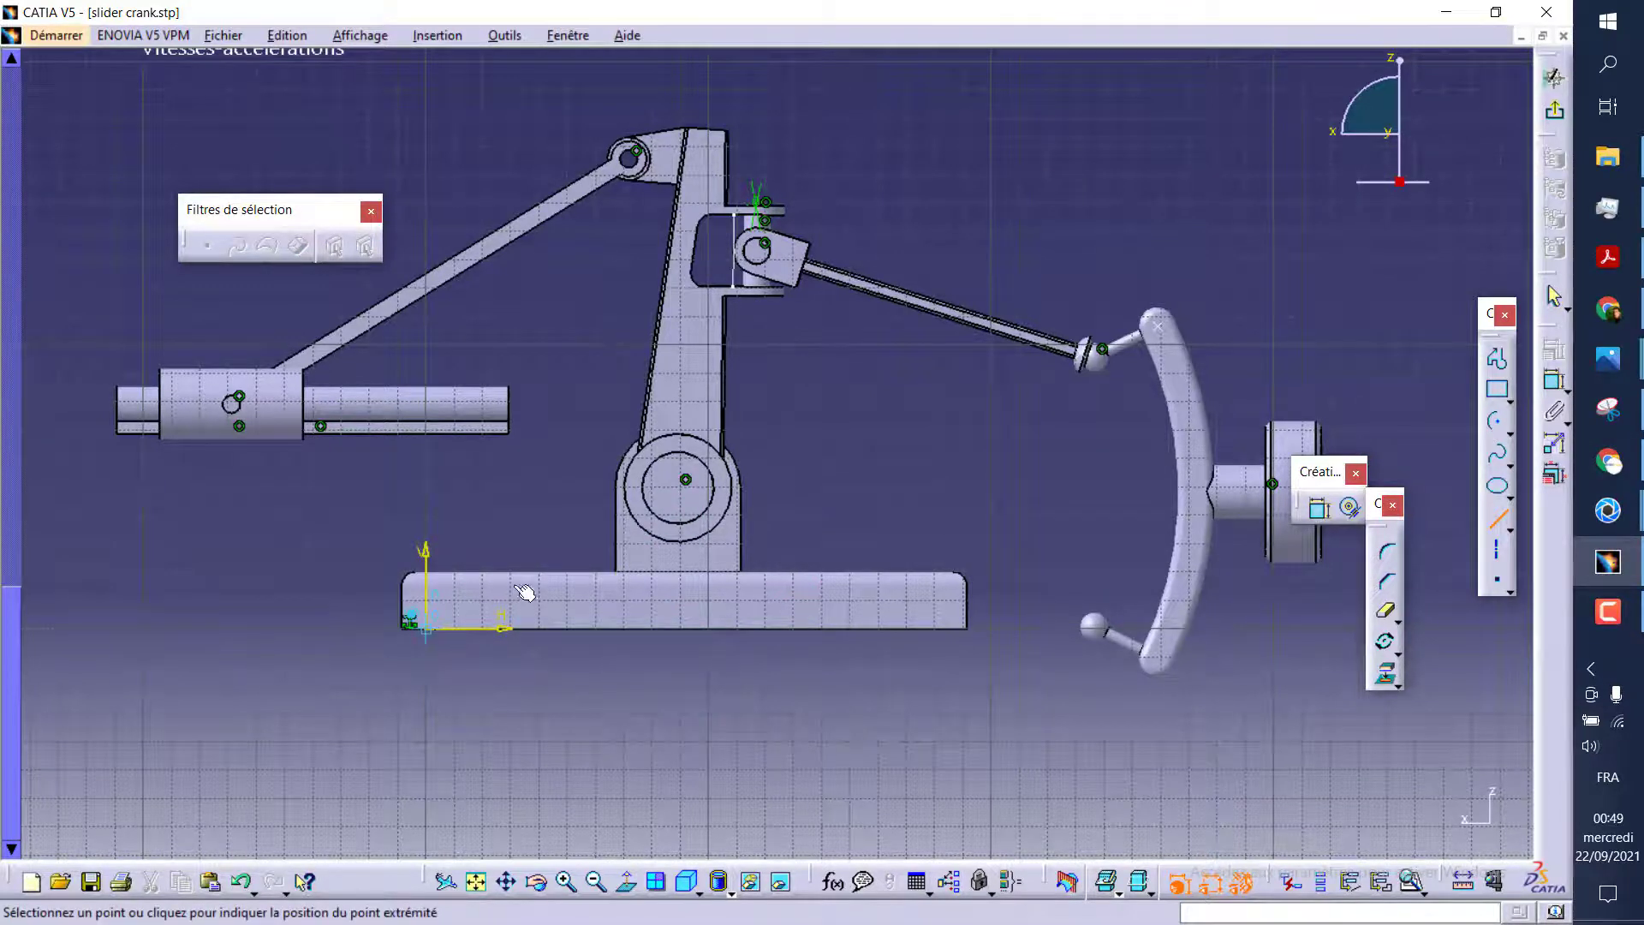
{"action": "left_click", "coordinate": [547, 537]}
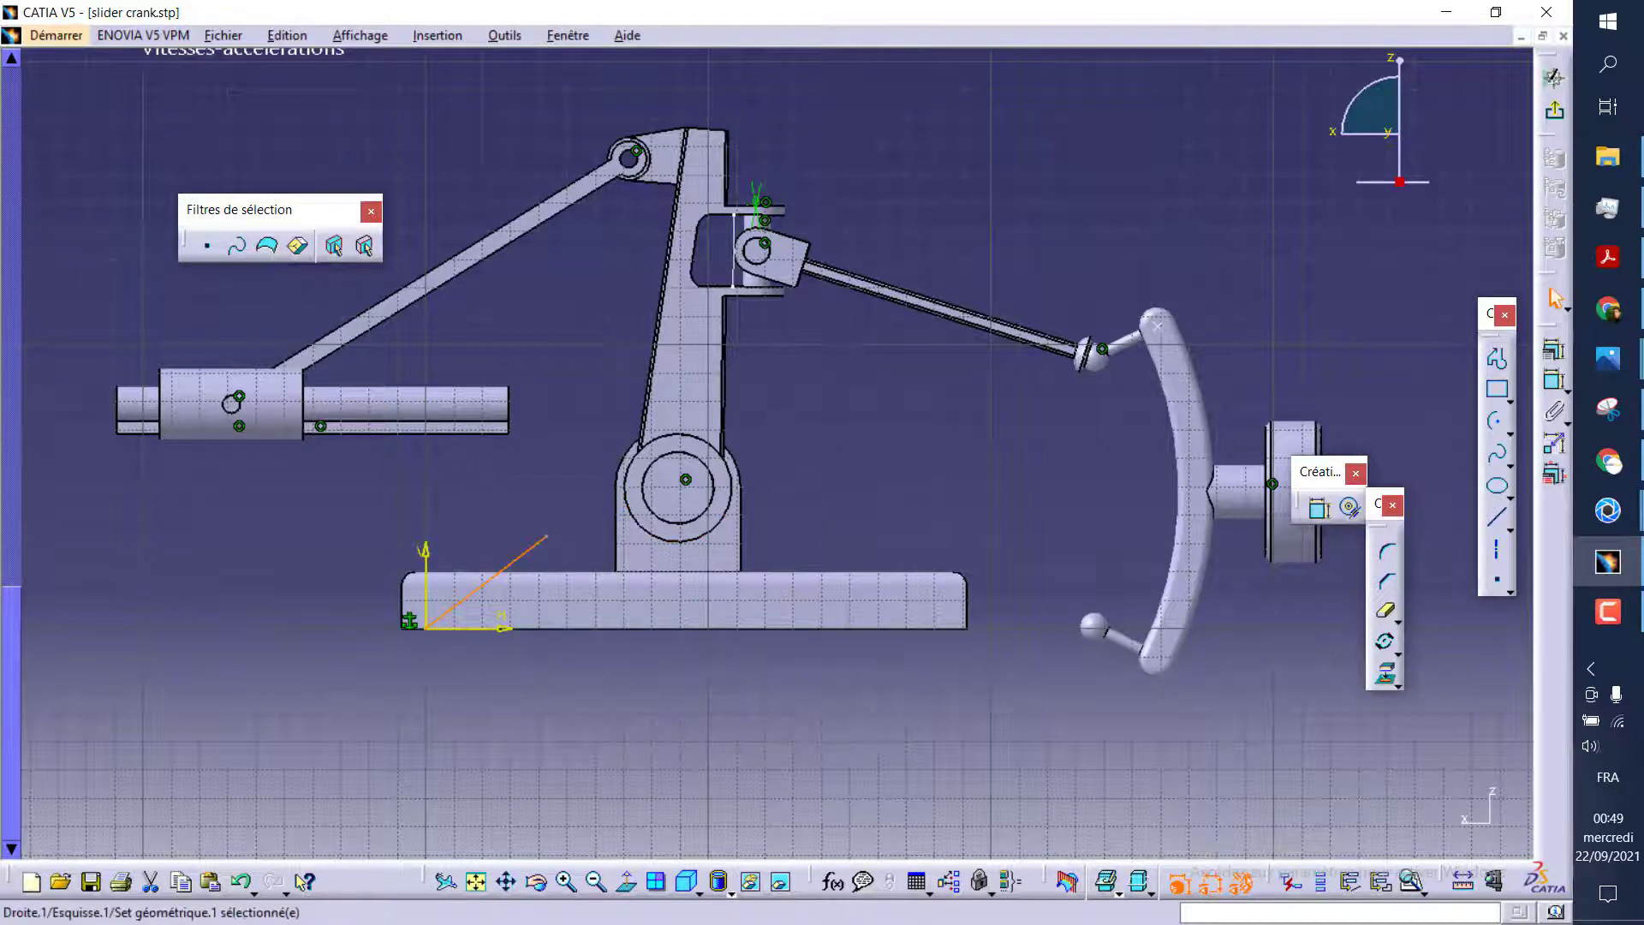
{"action": "left_click", "coordinate": [1498, 358]}
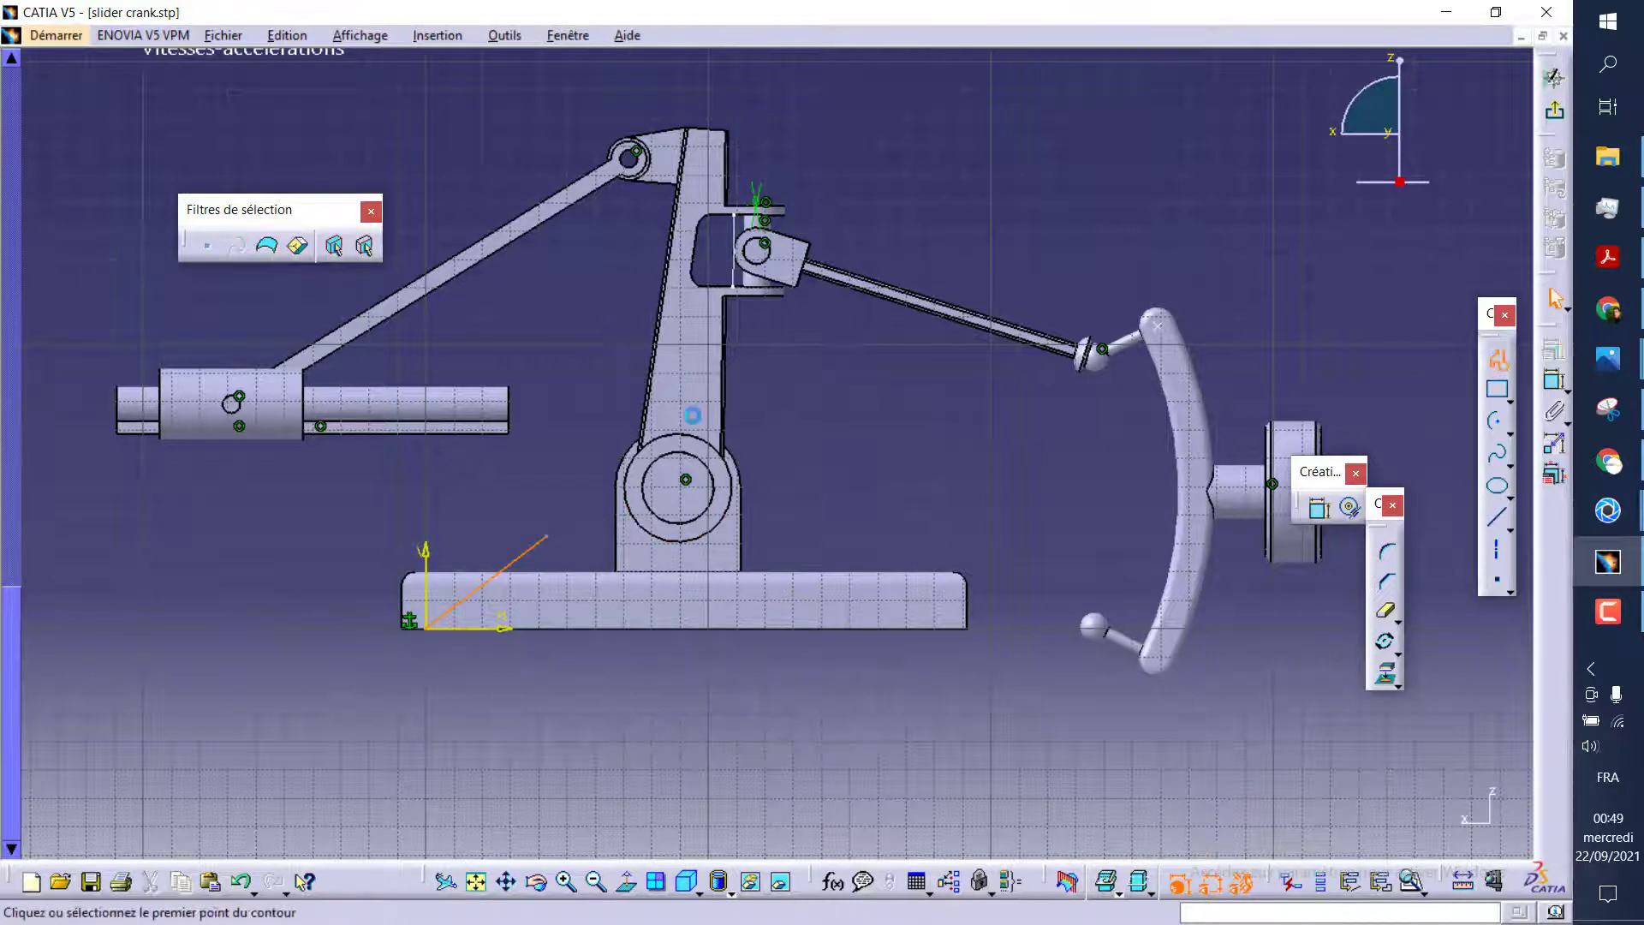
{"action": "left_click", "coordinate": [553, 531]}
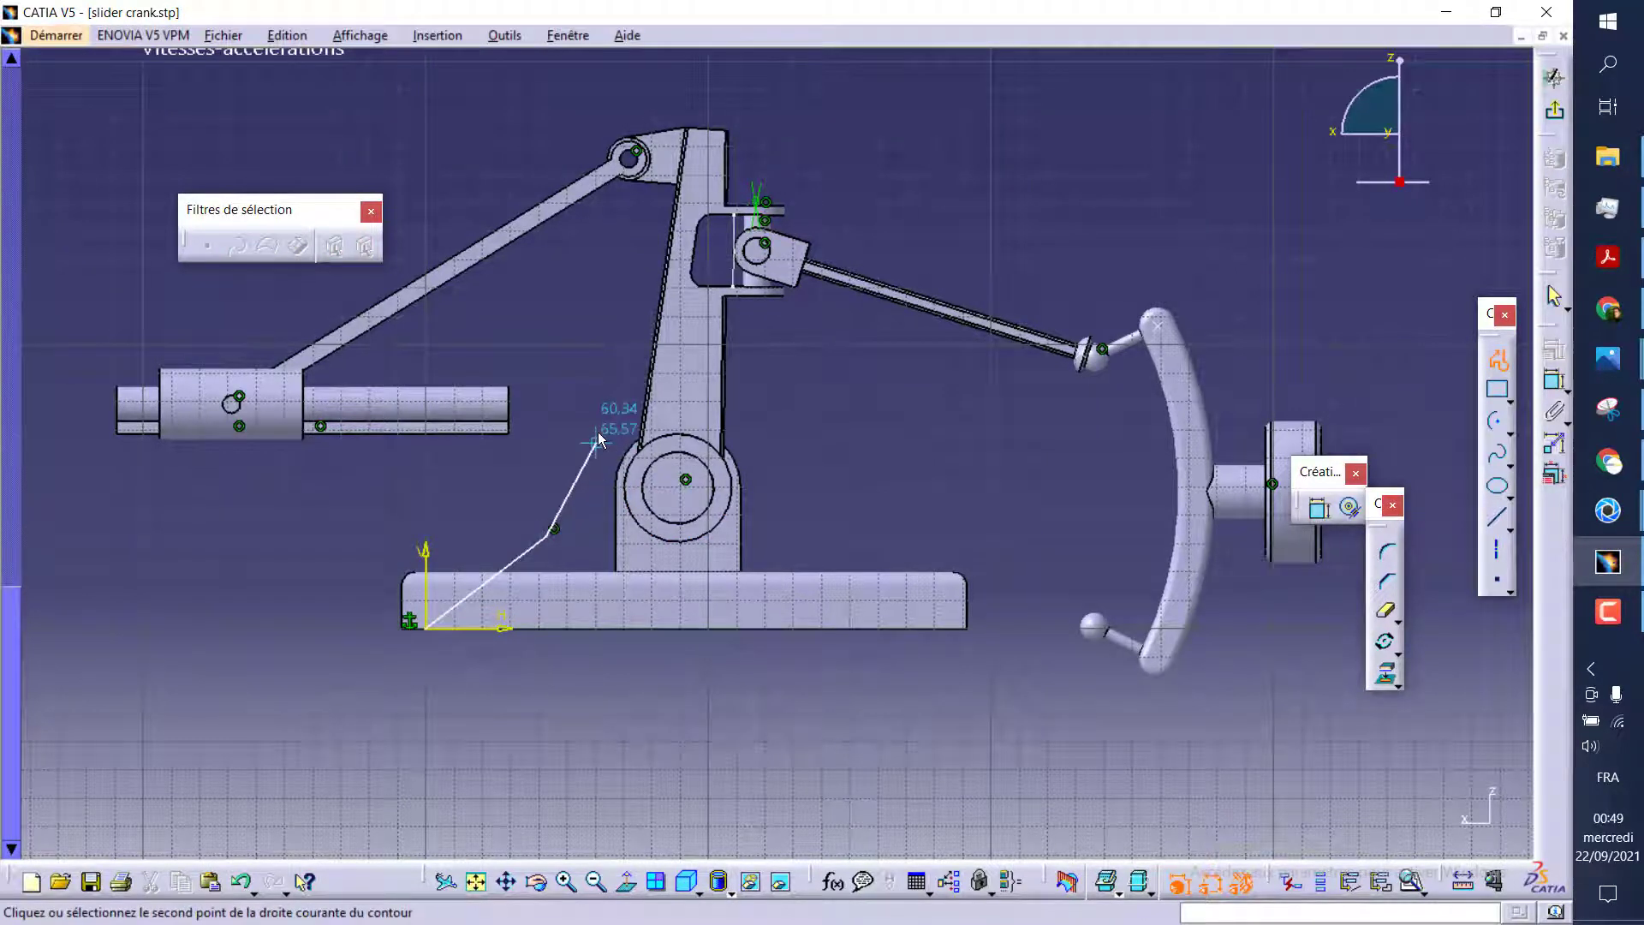
{"action": "left_click", "coordinate": [599, 436]}
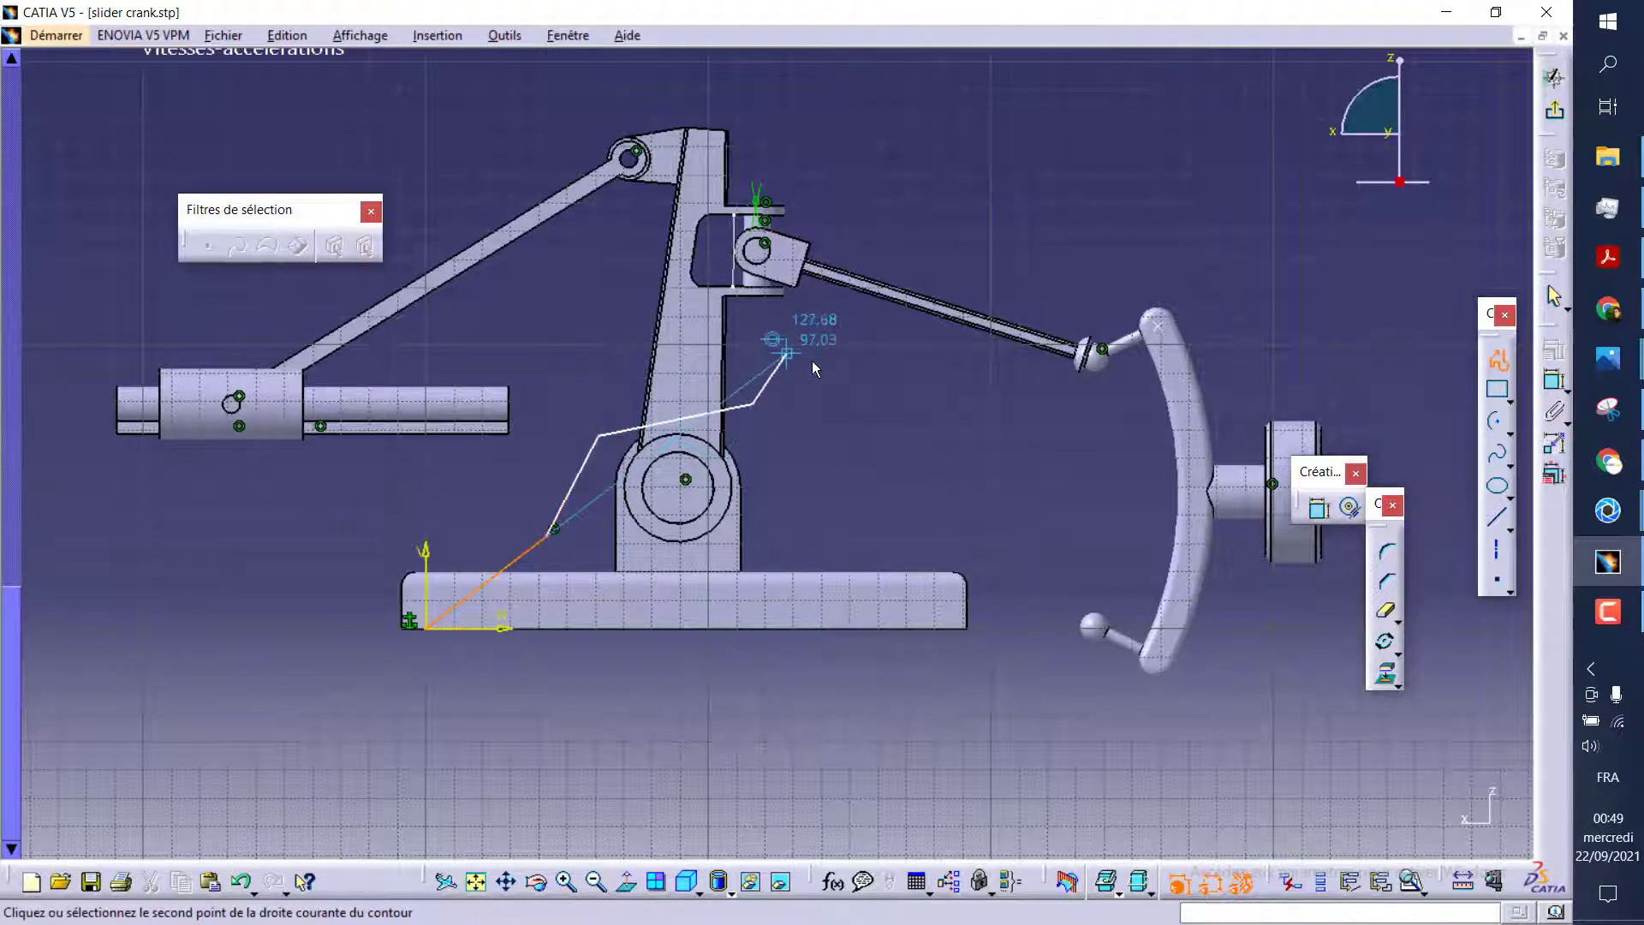
{"action": "left_click", "coordinate": [821, 457]}
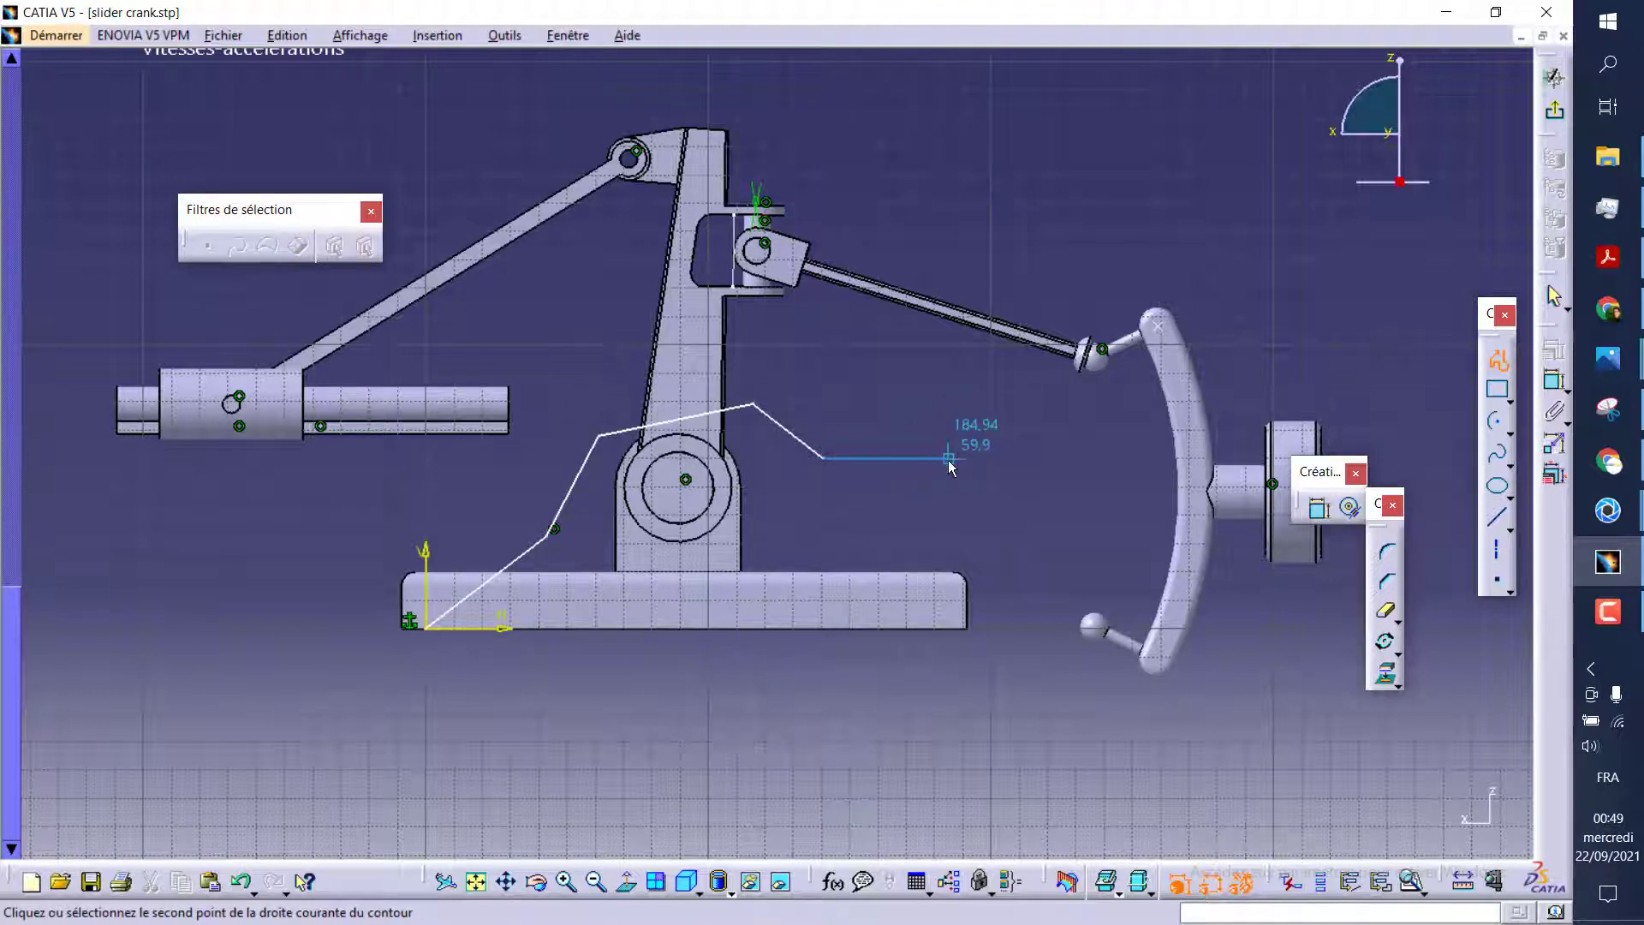
{"action": "left_click", "coordinate": [949, 460]}
{"action": "key", "text": "Escape"}
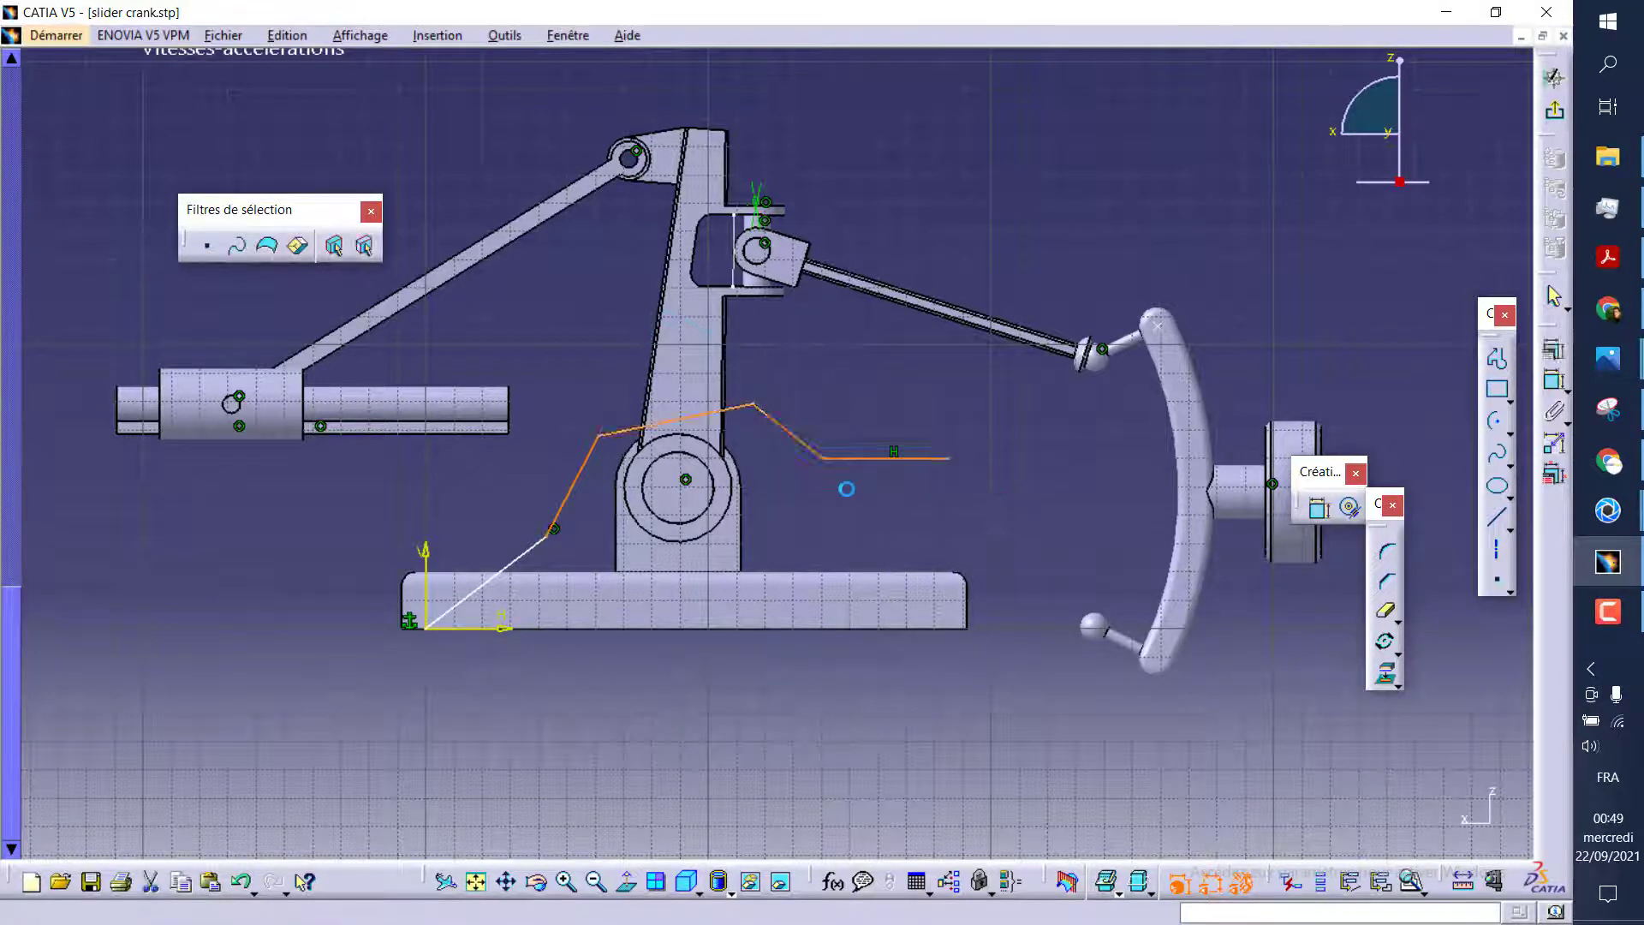
Start a length dimension on the sloped first line
{"action": "left_click", "coordinate": [549, 534]}
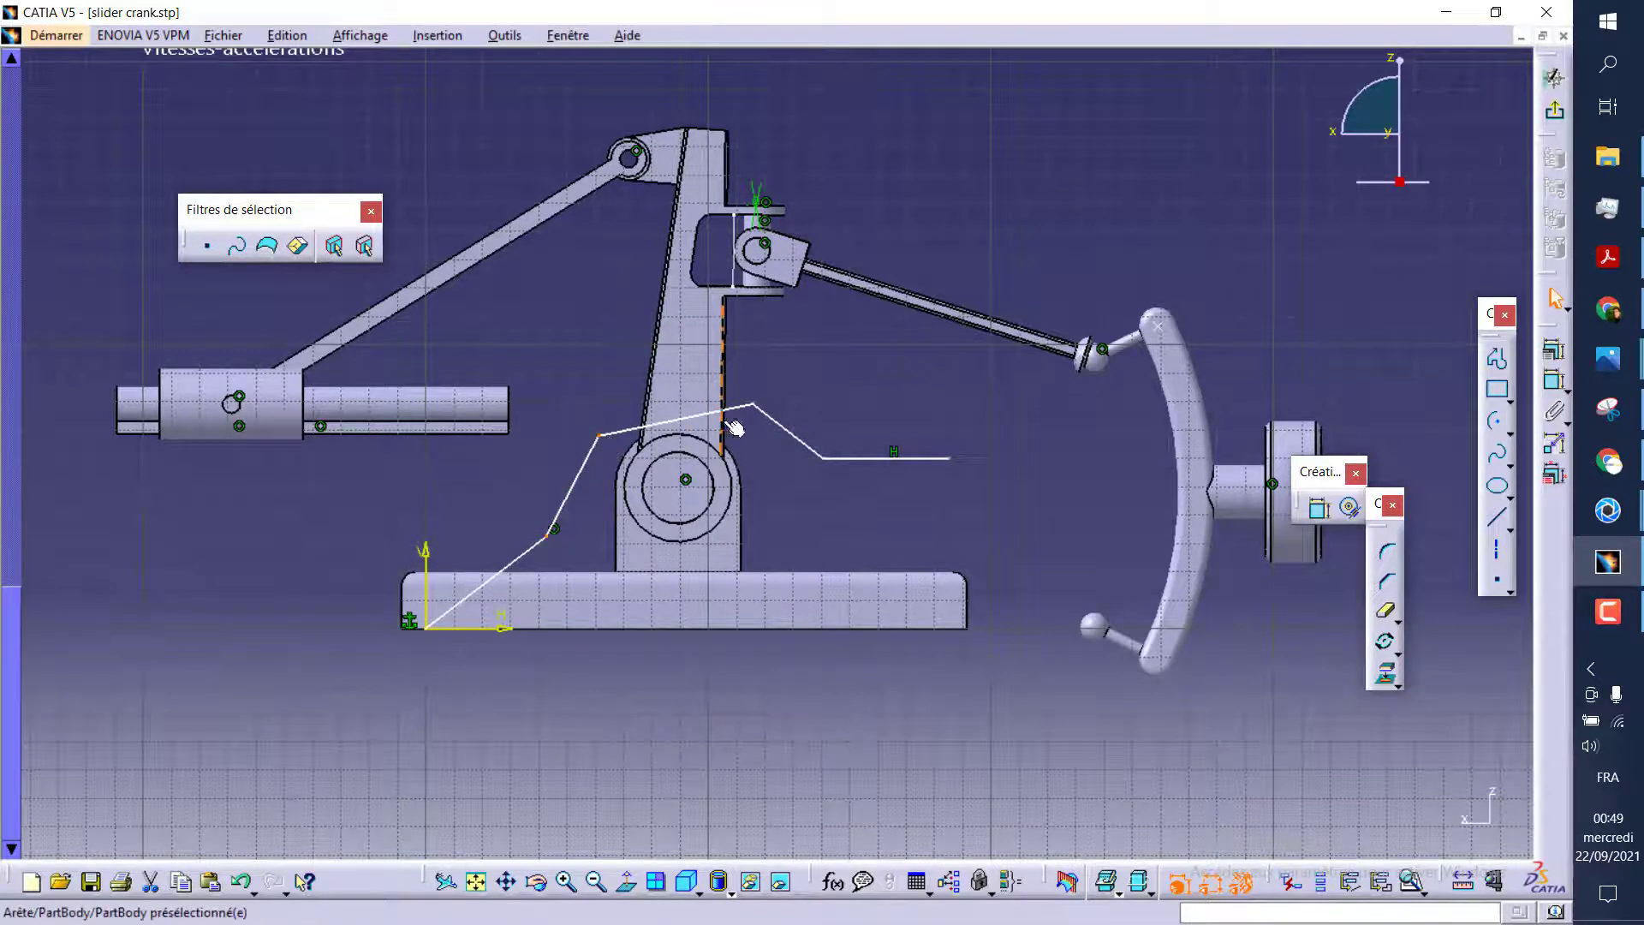
{"action": "left_click", "coordinate": [767, 464]}
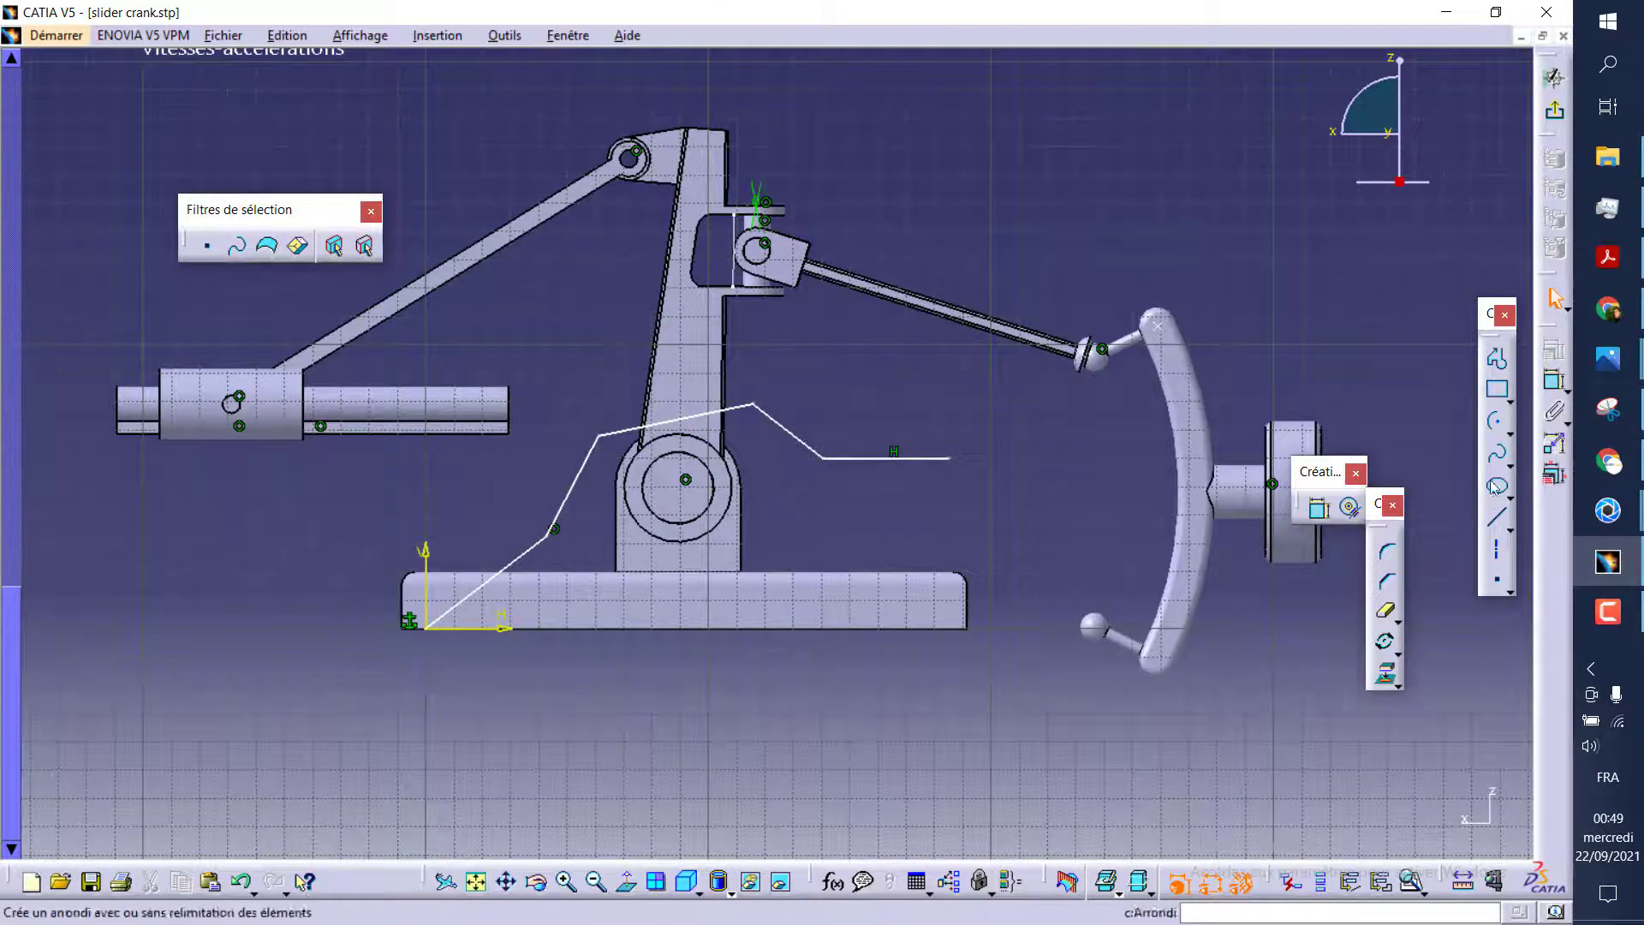
{"action": "left_click", "coordinate": [1555, 380]}
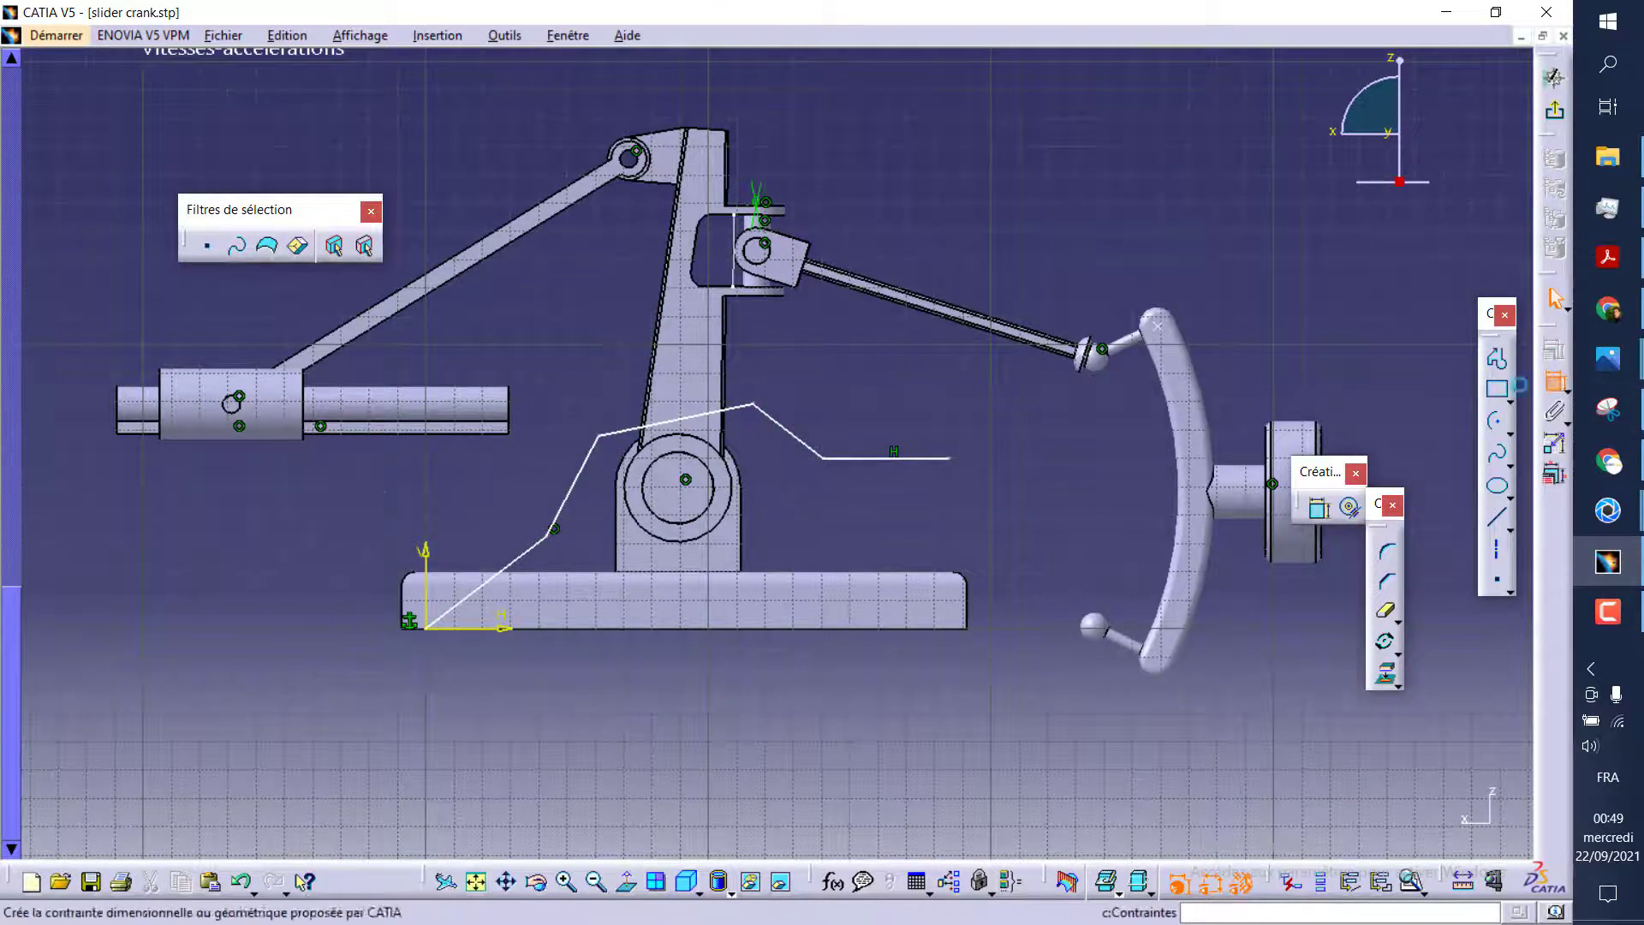
{"action": "left_click", "coordinate": [509, 564]}
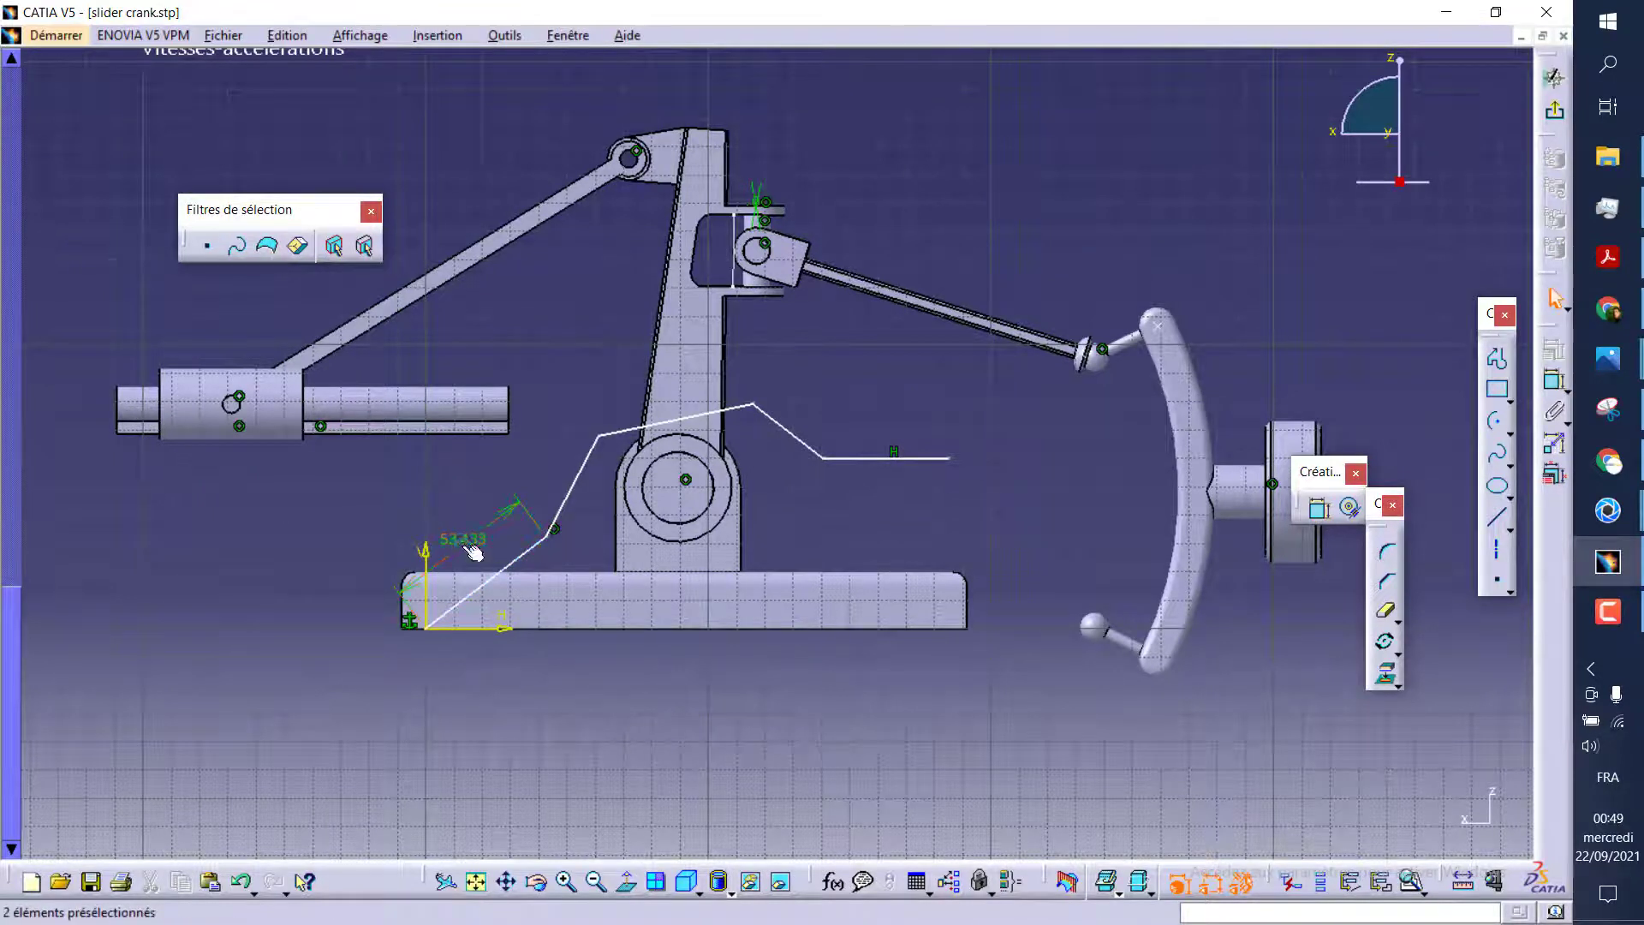
Set the first line to 60 mm and make its endpoint coincident with the profile start
{"action": "double_click", "coordinate": [463, 544]}
{"action": "type", "text": "60"}
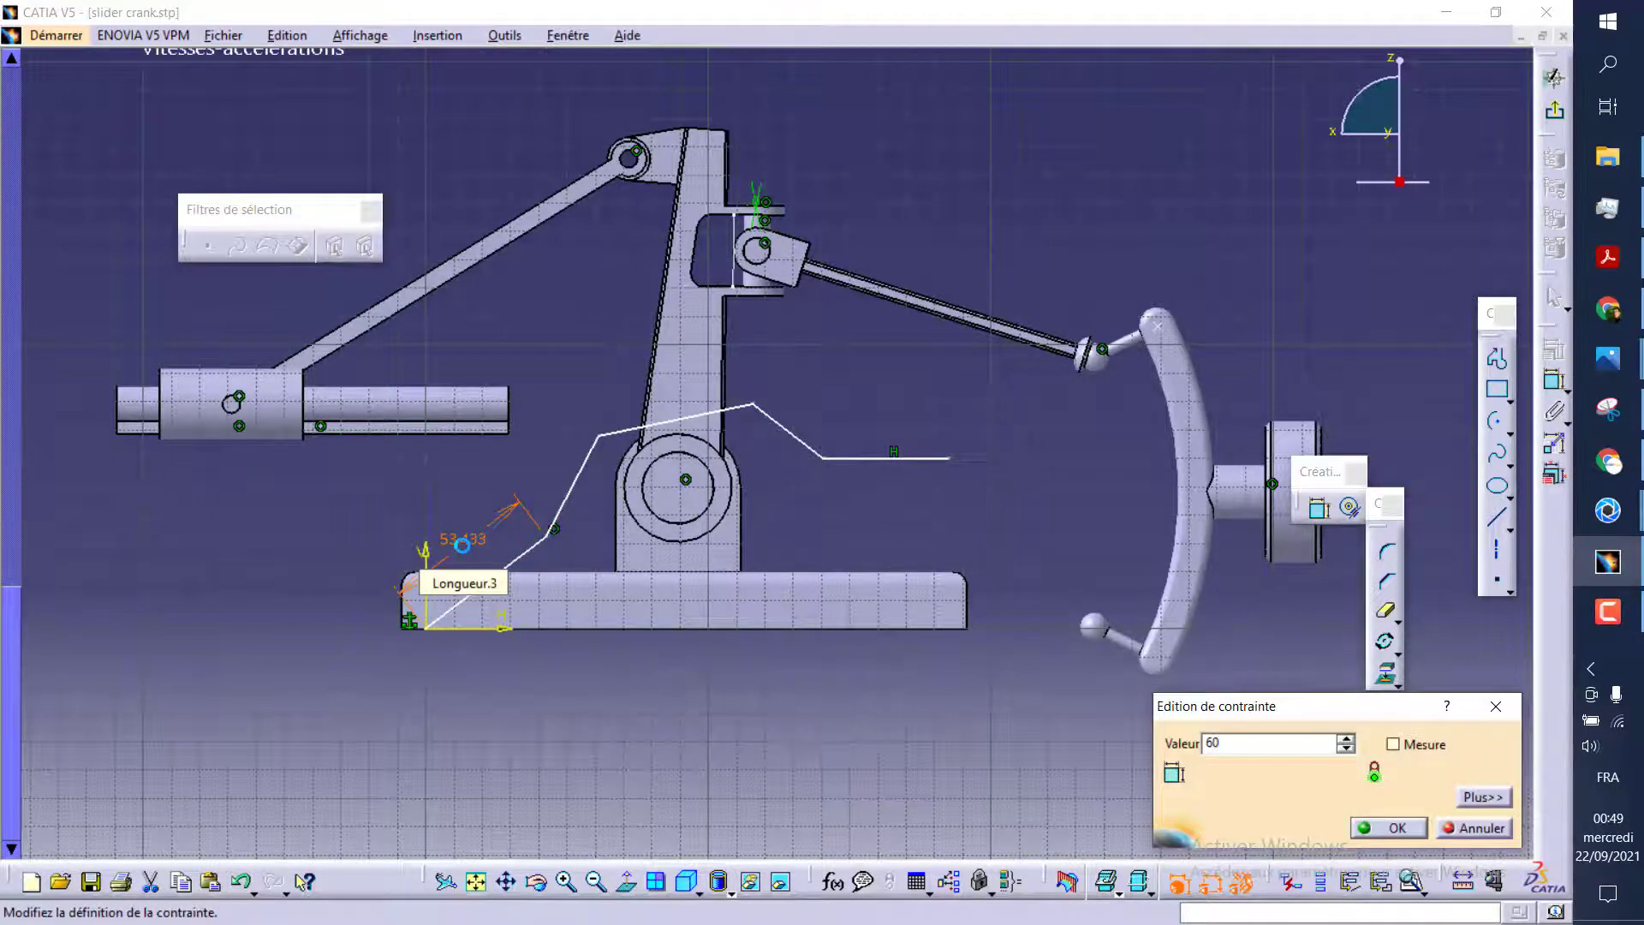
{"action": "key", "text": "Return"}
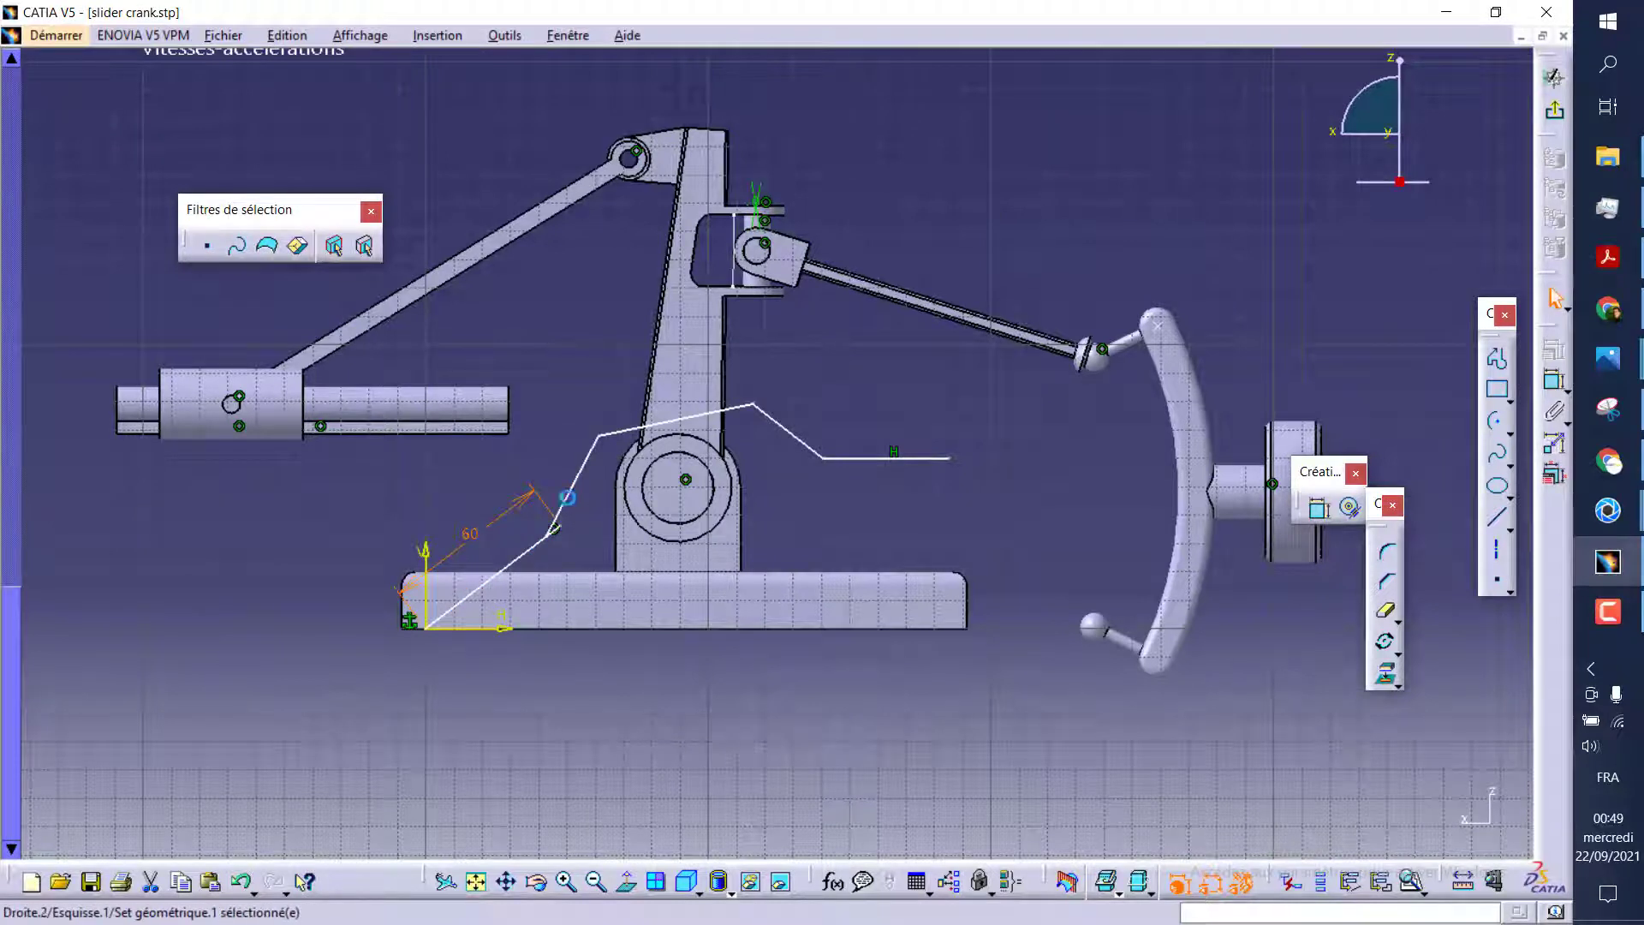
{"action": "left_click_drag", "start_coordinate": [567, 497], "coordinate": [591, 491]}
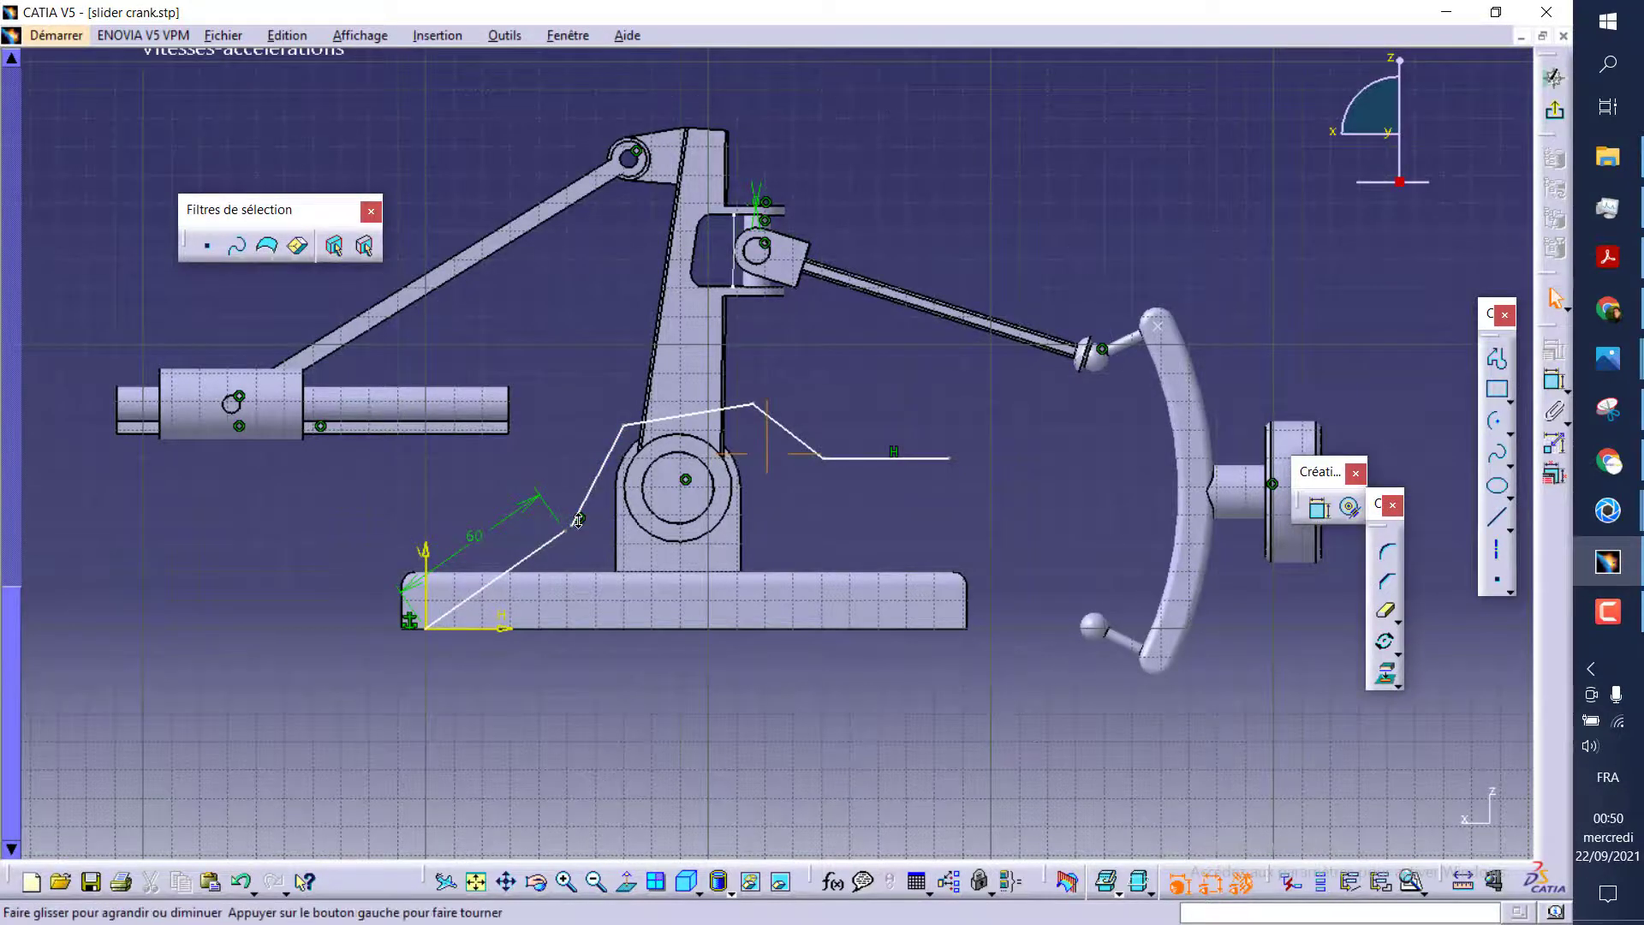
{"action": "mouse_move", "coordinate": [572, 536]}
{"action": "middle_mouse_down"}
{"action": "mouse_move", "coordinate": [693, 526]}
{"action": "mouse_move", "coordinate": [536, 543]}
{"action": "middle_mouse_up"}
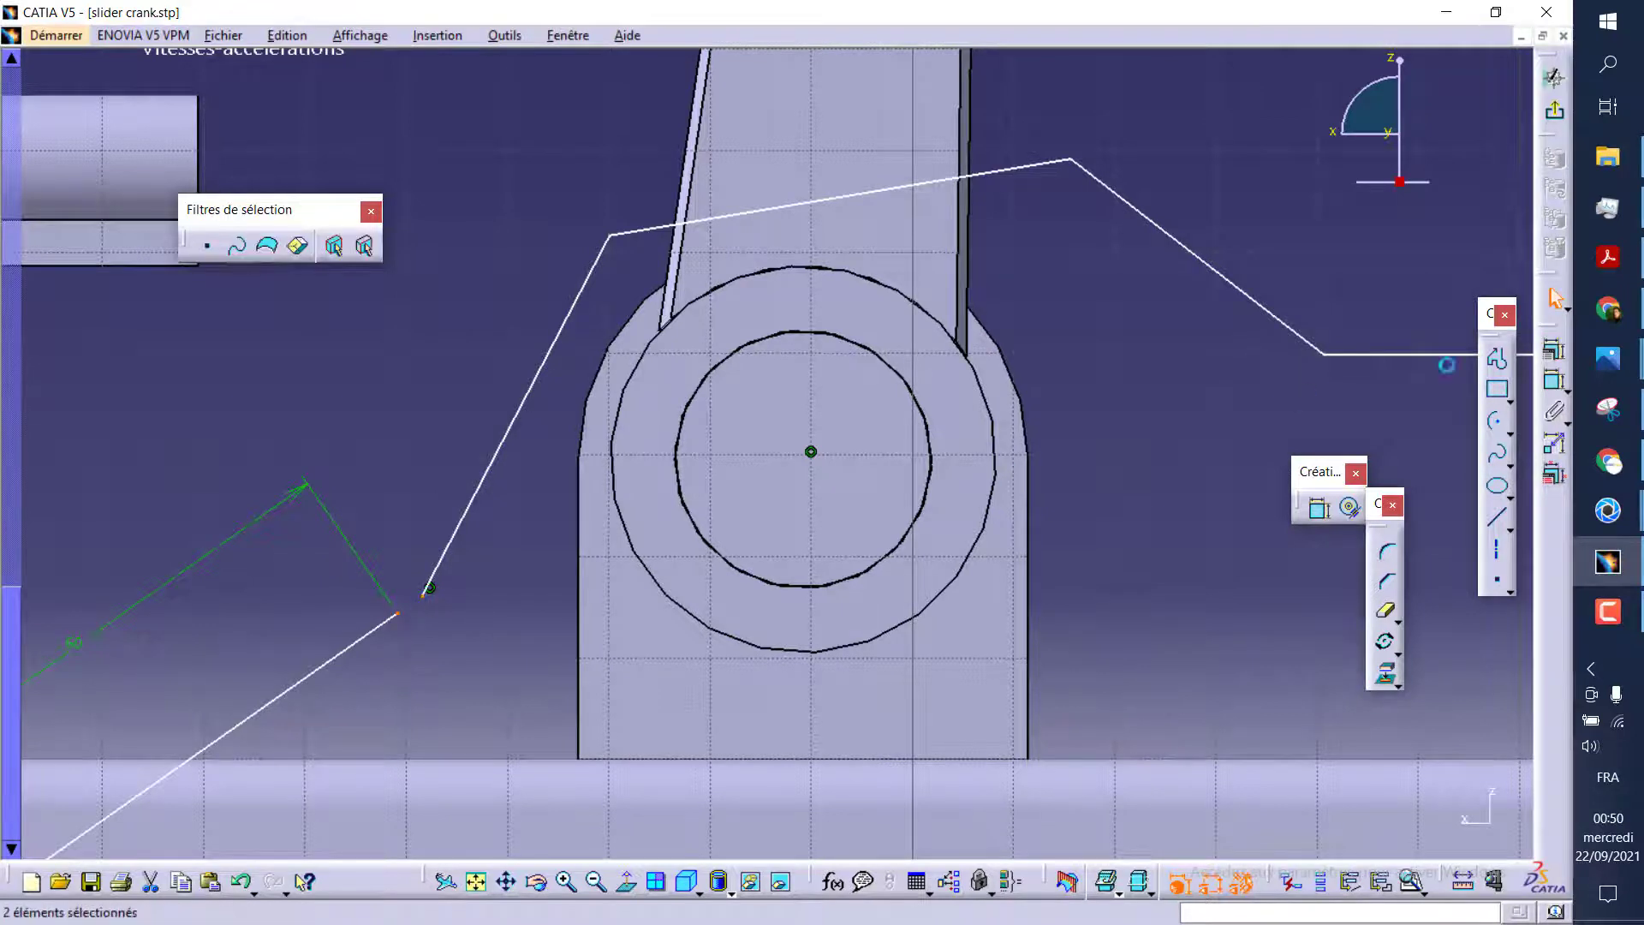
{"action": "left_click", "coordinate": [1555, 379]}
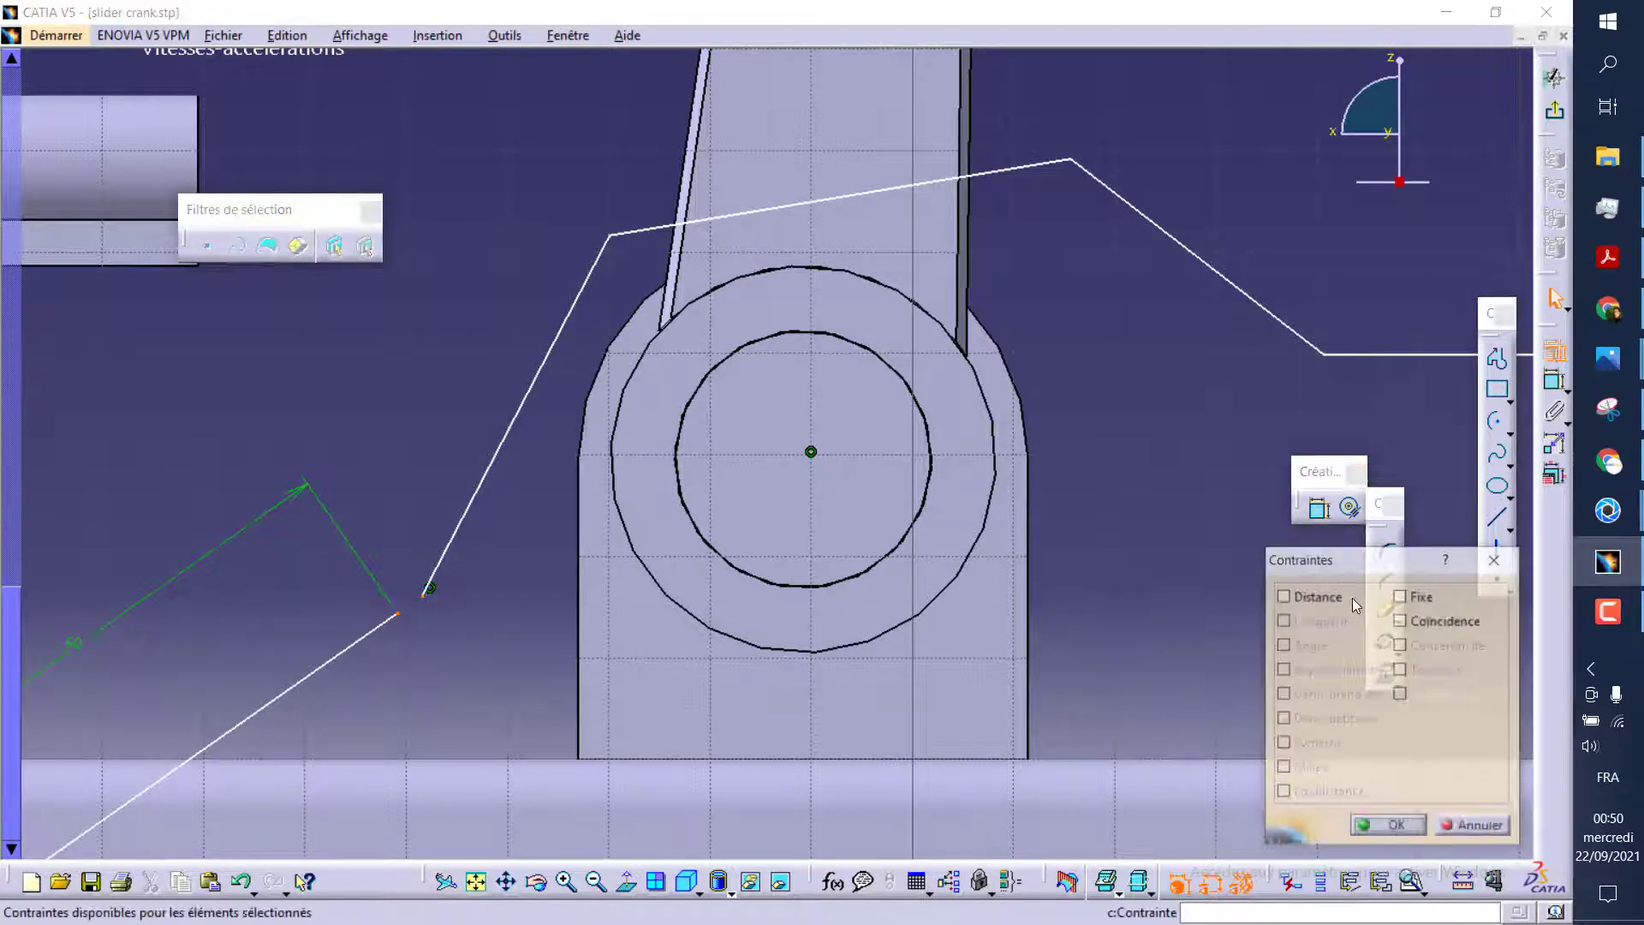
{"action": "left_click", "coordinate": [1440, 624]}
{"action": "left_click", "coordinate": [1388, 827]}
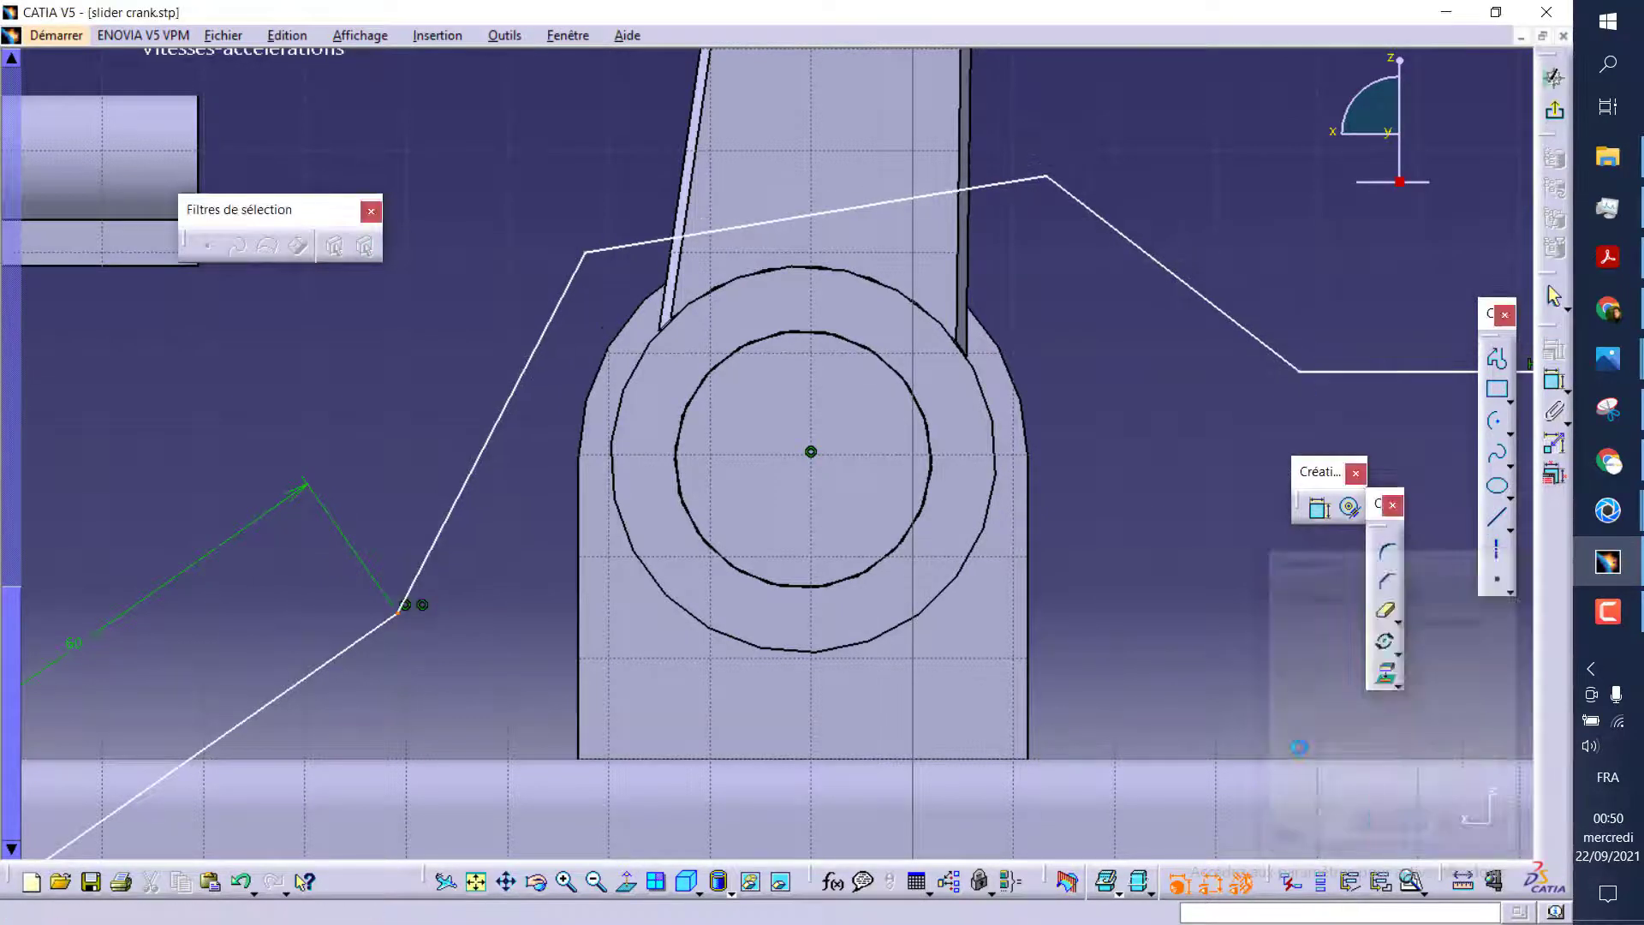
Dimension the next slanted line to 120 mm
{"action": "left_click", "coordinate": [532, 379]}
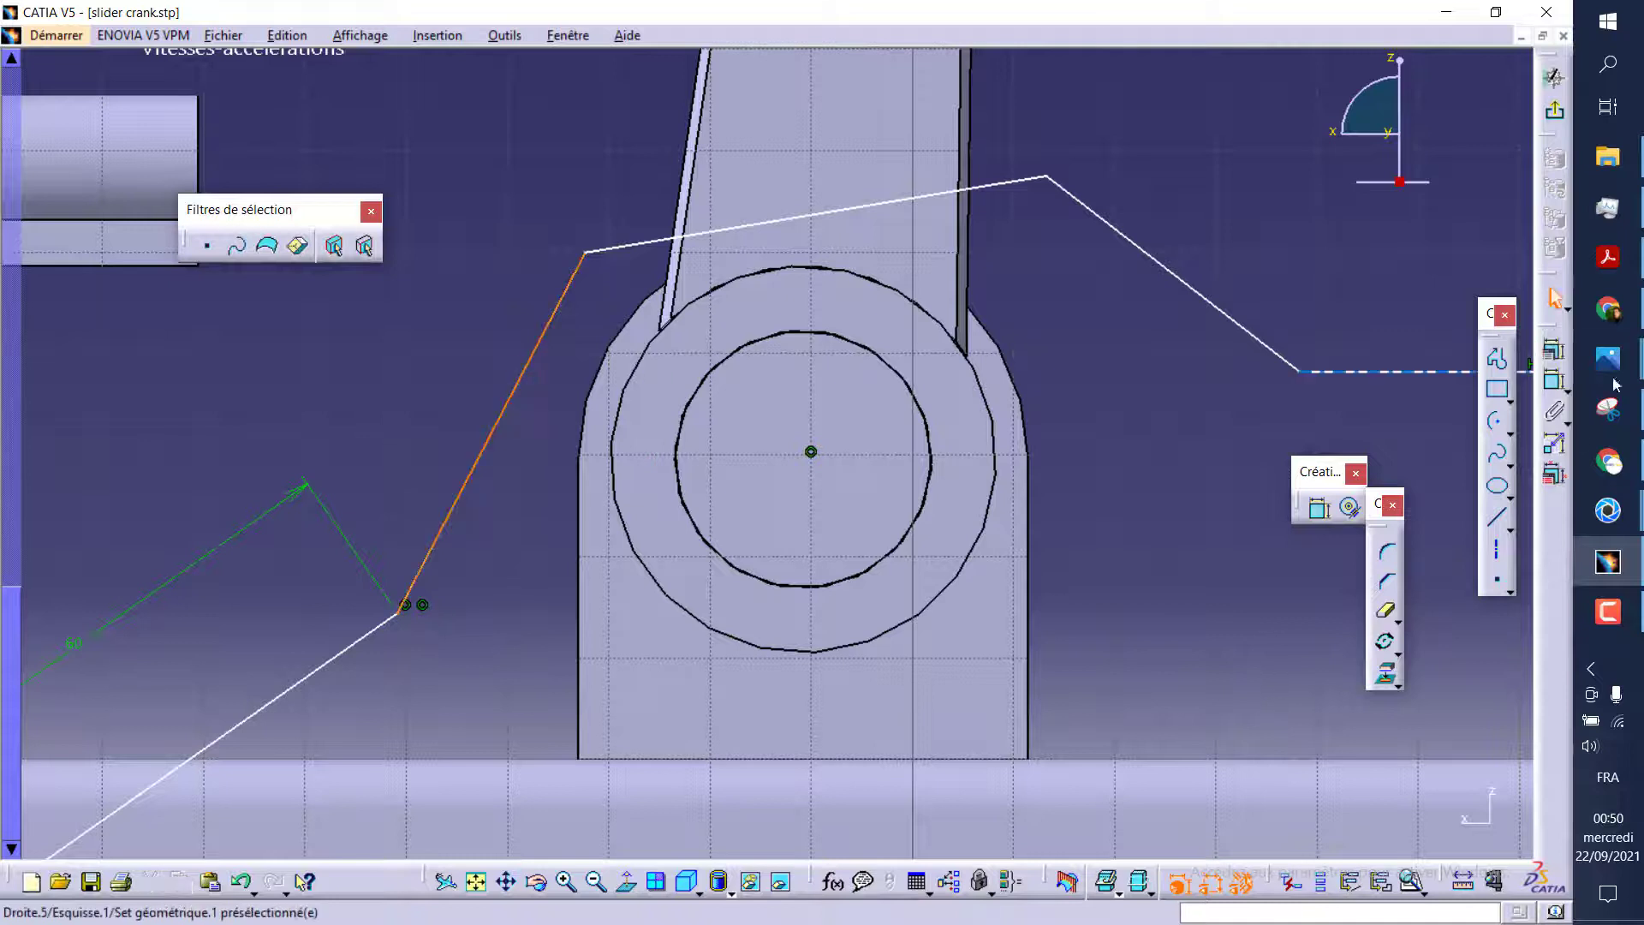
{"action": "left_click", "coordinate": [1555, 383]}
{"action": "left_click", "coordinate": [450, 325]}
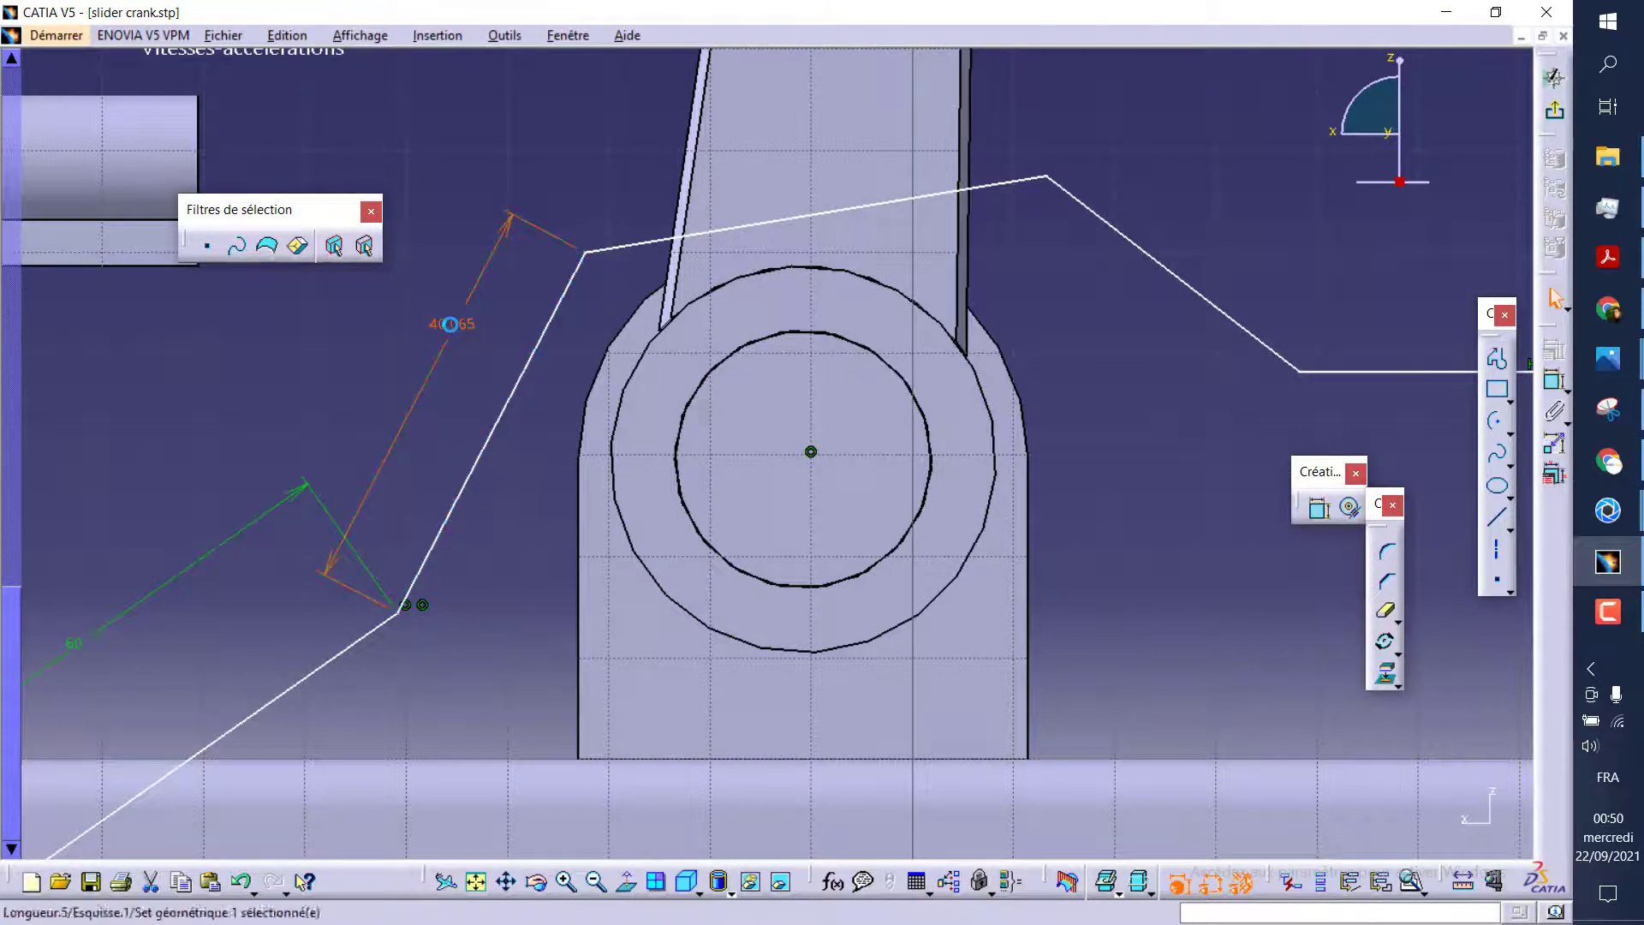
{"action": "double_click", "coordinate": [451, 324]}
{"action": "type", "text": "120"}
{"action": "key", "text": "Return"}
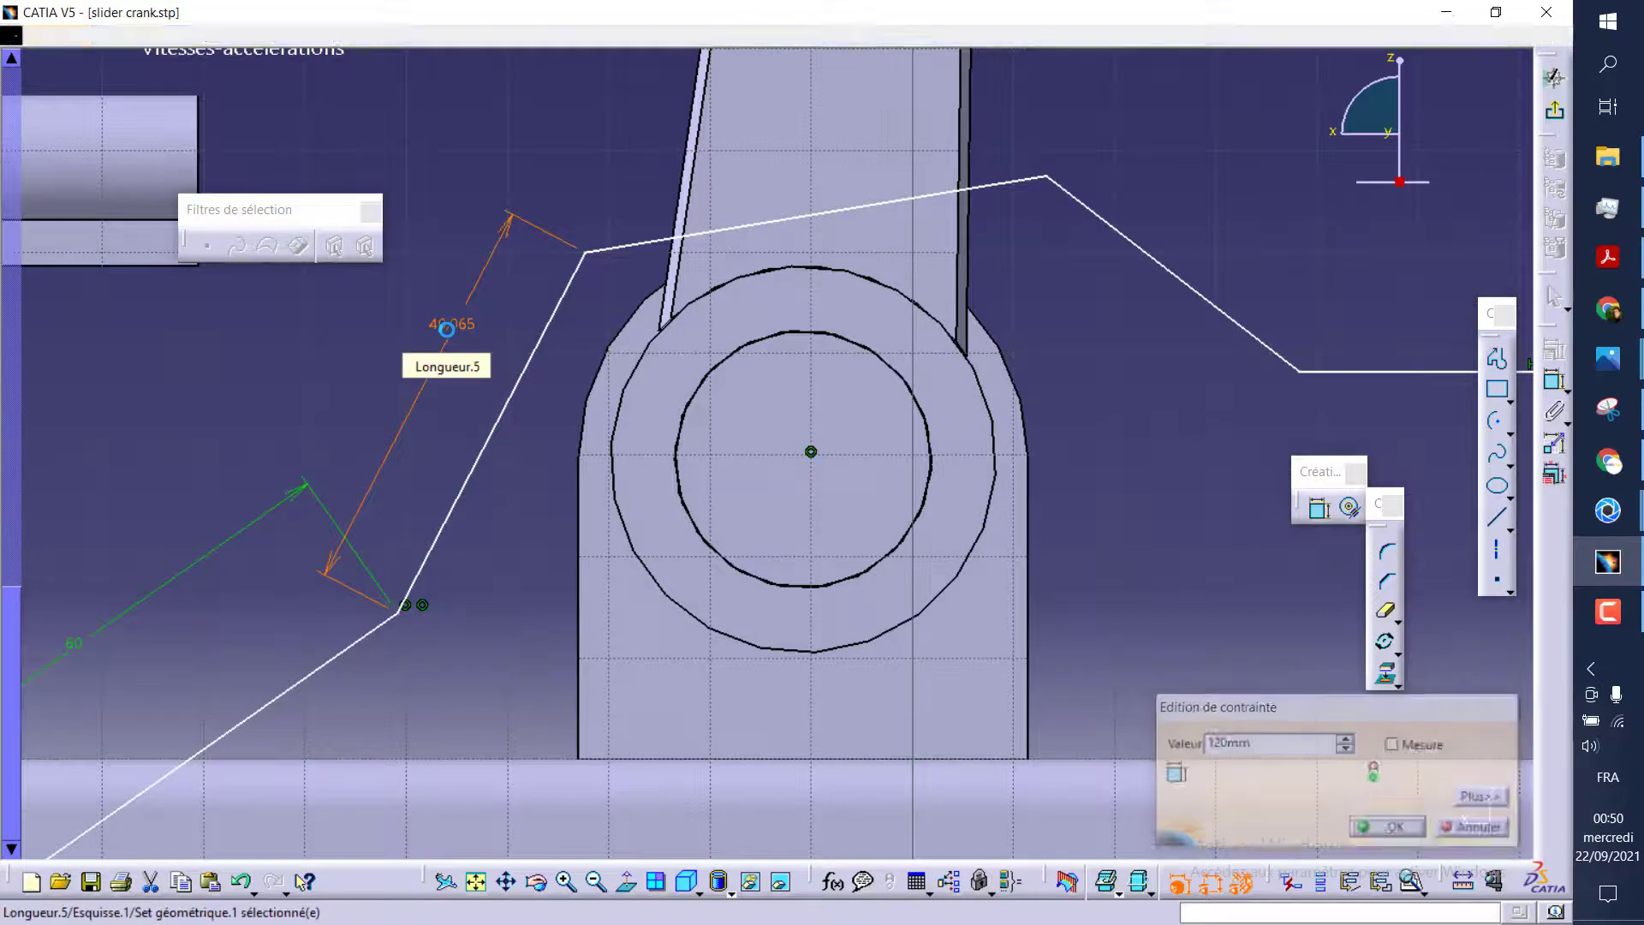
{"action": "scroll", "coordinate": [809, 321], "scroll_direction": "down", "scroll_amount": 5}
Drag the linkage and polyline vertices so the profile rests on the connecting rod
{"action": "scroll", "coordinate": [810, 321], "scroll_direction": "up", "scroll_amount": 2}
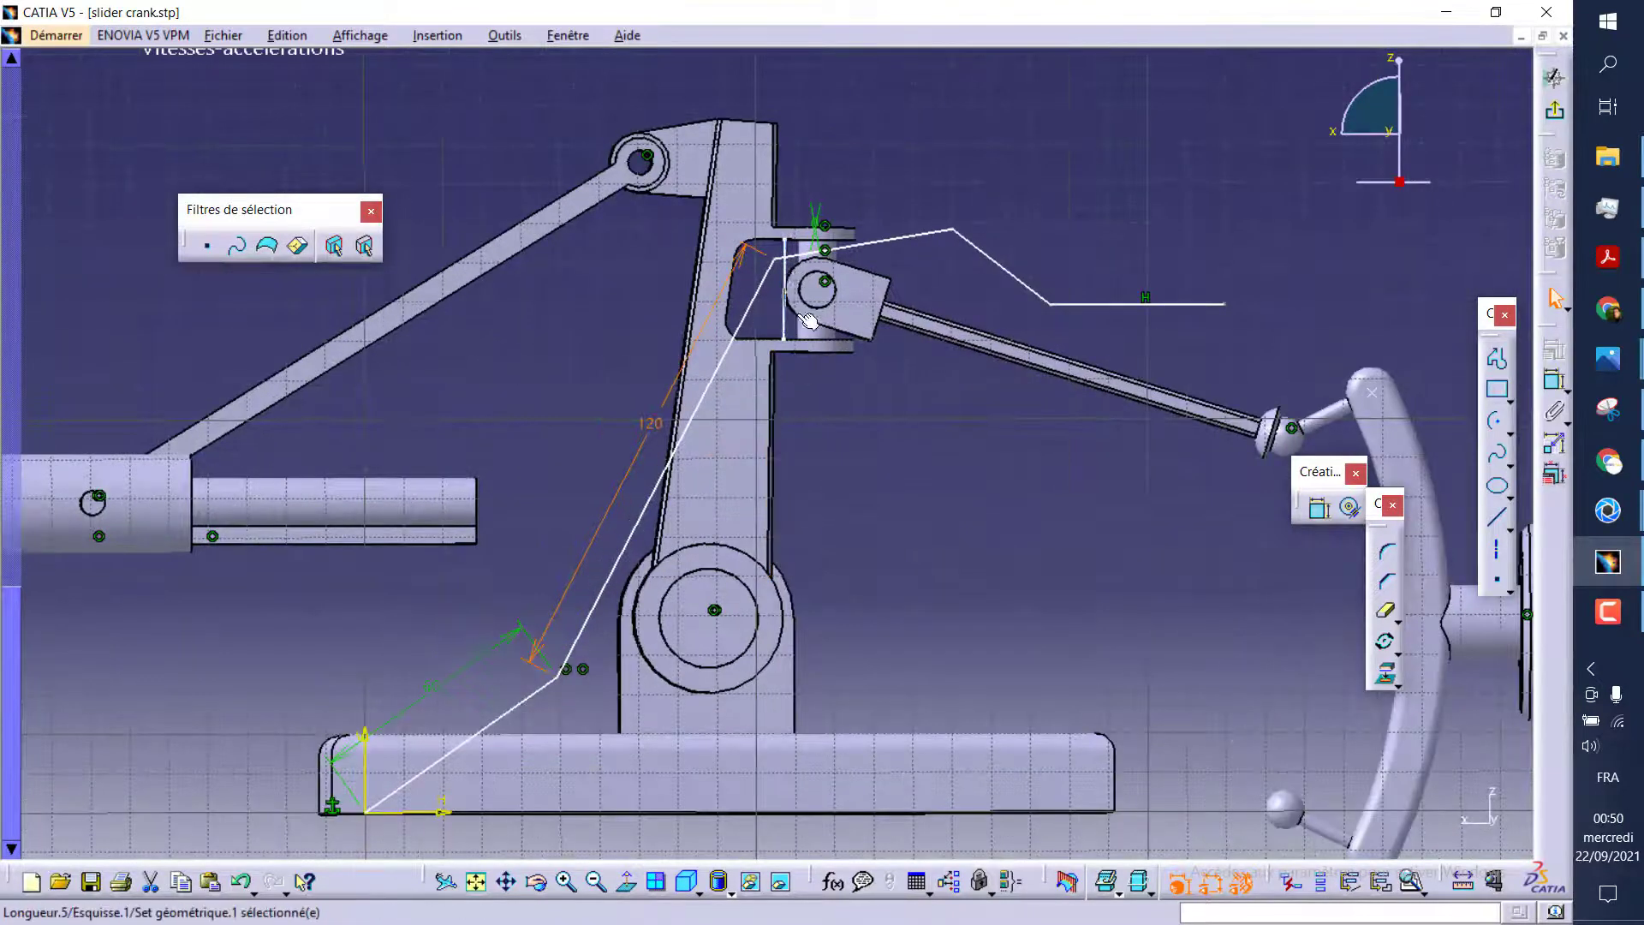
{"action": "mouse_move", "coordinate": [872, 259]}
{"action": "left_mouse_down"}
{"action": "mouse_move", "coordinate": [901, 380]}
{"action": "mouse_move", "coordinate": [916, 276]}
{"action": "left_mouse_up"}
{"action": "left_click_drag", "start_coordinate": [1124, 325], "coordinate": [1139, 424]}
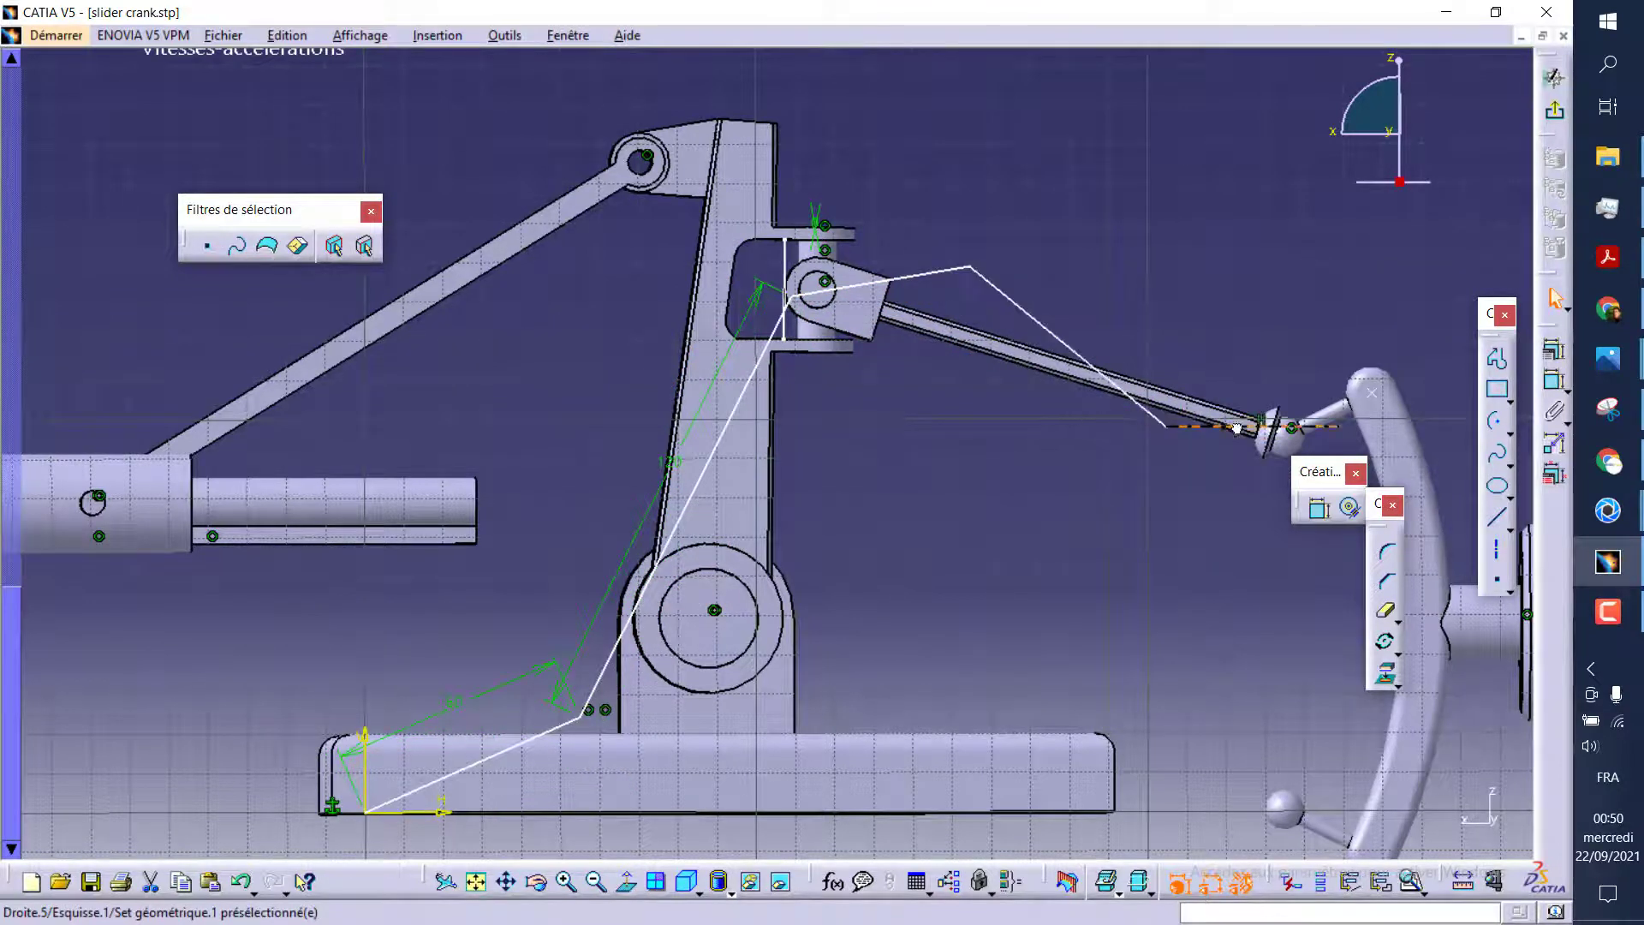
{"action": "mouse_move", "coordinate": [581, 718]}
{"action": "left_mouse_down"}
{"action": "mouse_move", "coordinate": [511, 563]}
{"action": "mouse_move", "coordinate": [546, 568]}
{"action": "left_mouse_up"}
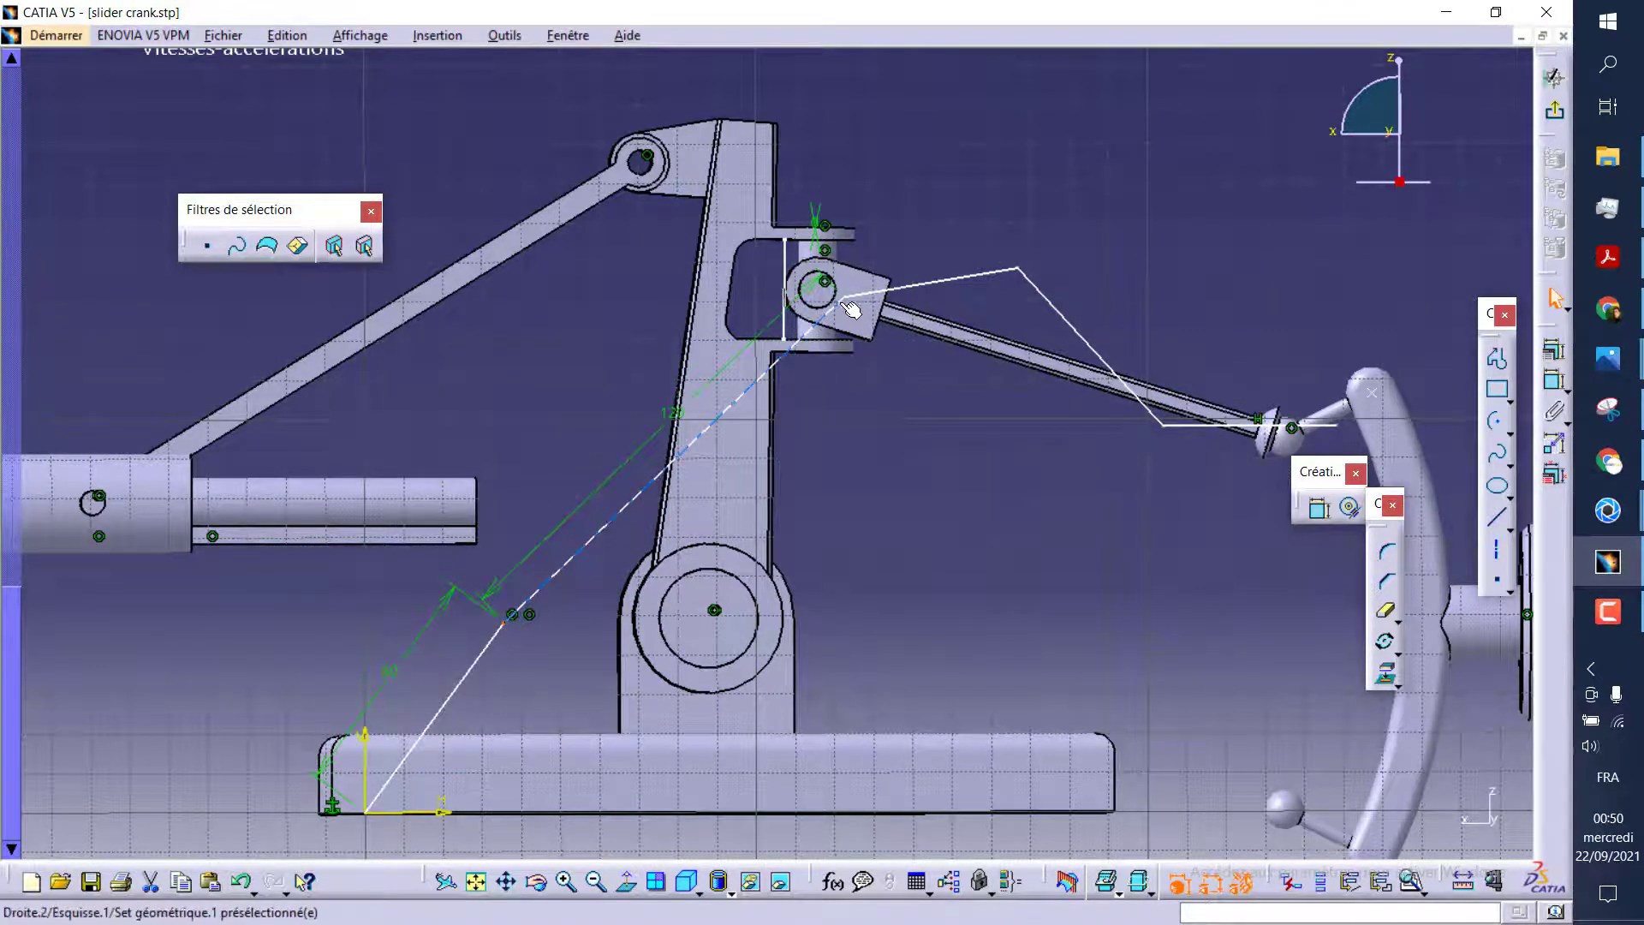
{"action": "mouse_move", "coordinate": [852, 303]}
{"action": "left_mouse_down"}
{"action": "mouse_move", "coordinate": [867, 396]}
{"action": "mouse_move", "coordinate": [825, 283]}
{"action": "left_mouse_up"}
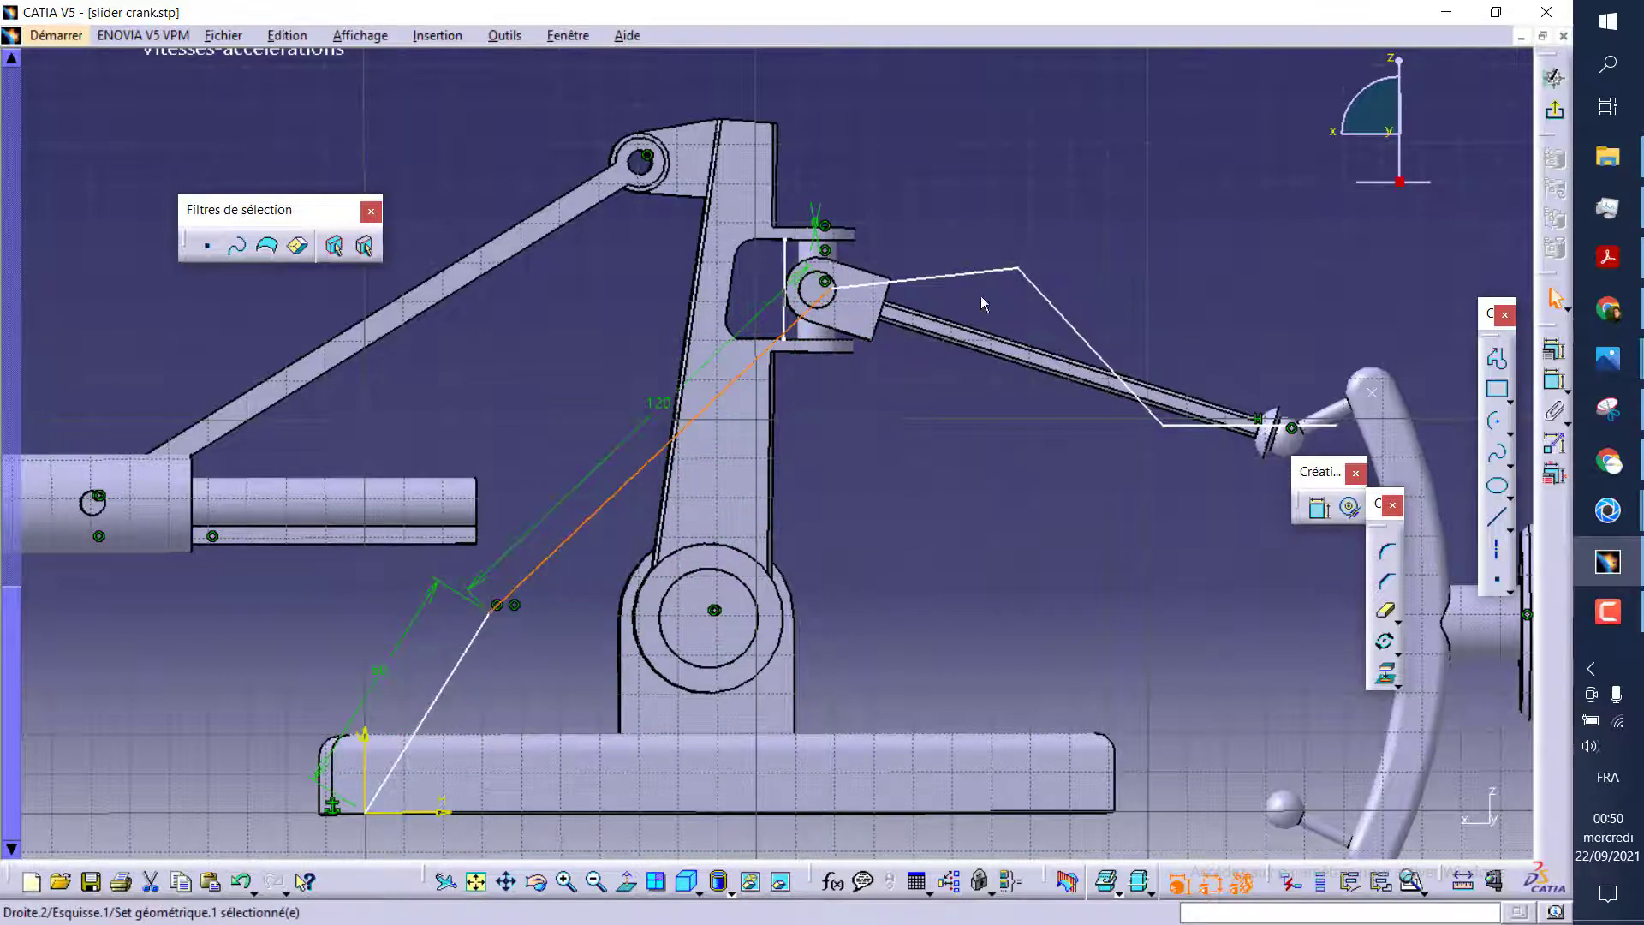
{"action": "left_click_drag", "start_coordinate": [1018, 271], "coordinate": [971, 403]}
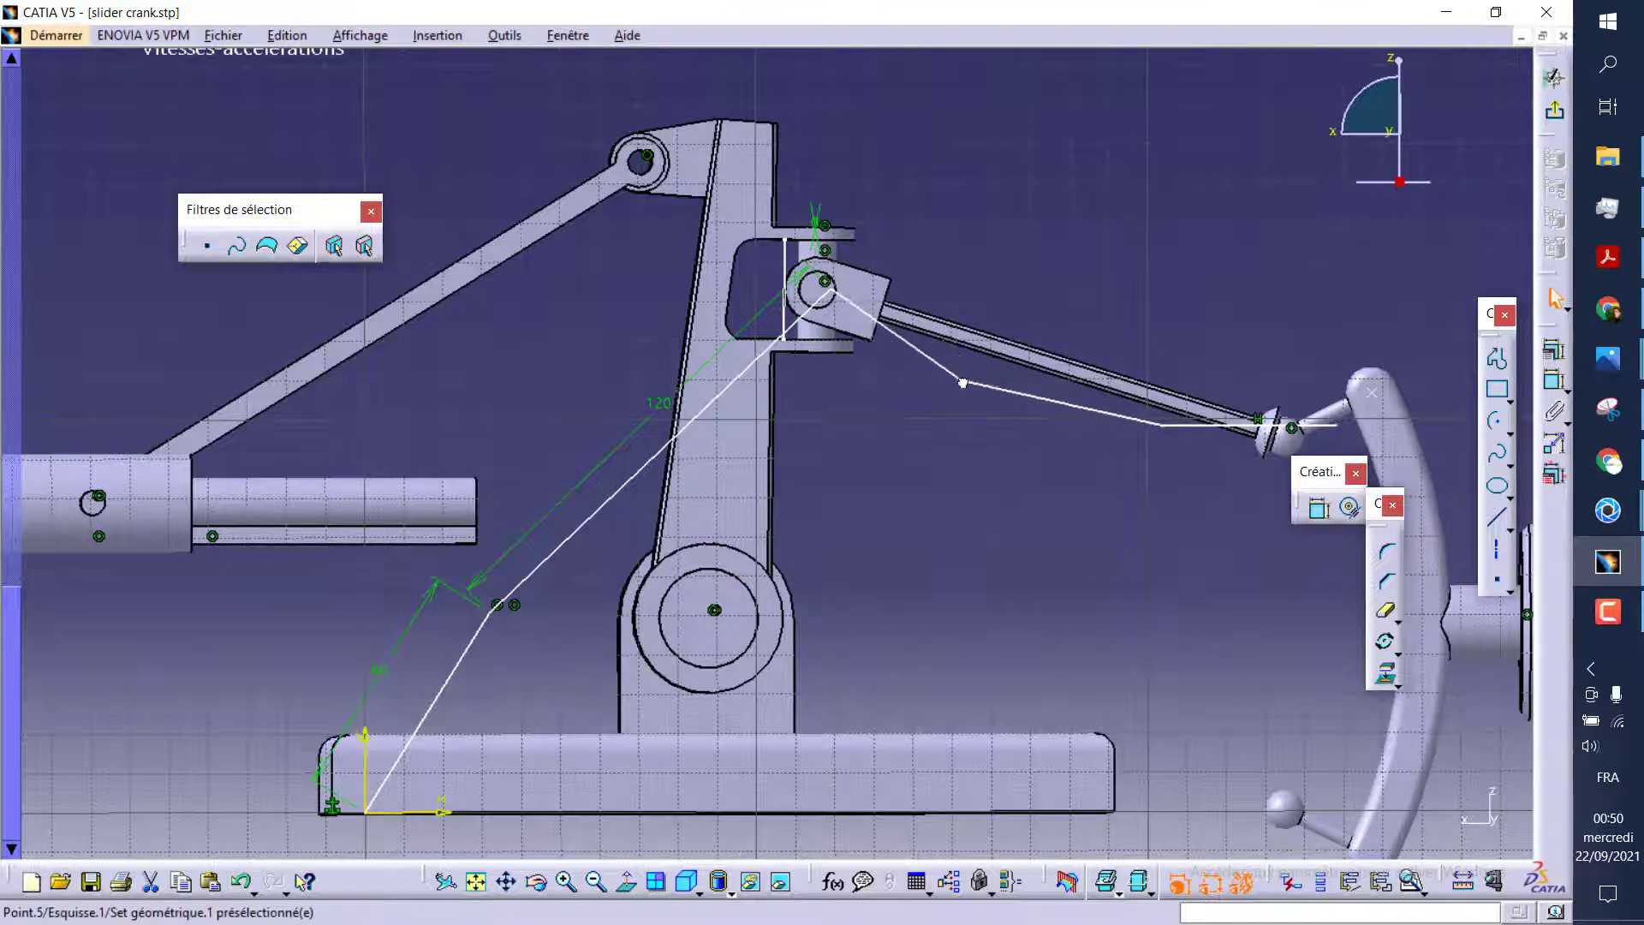
{"action": "left_click_drag", "start_coordinate": [971, 408], "coordinate": [957, 401]}
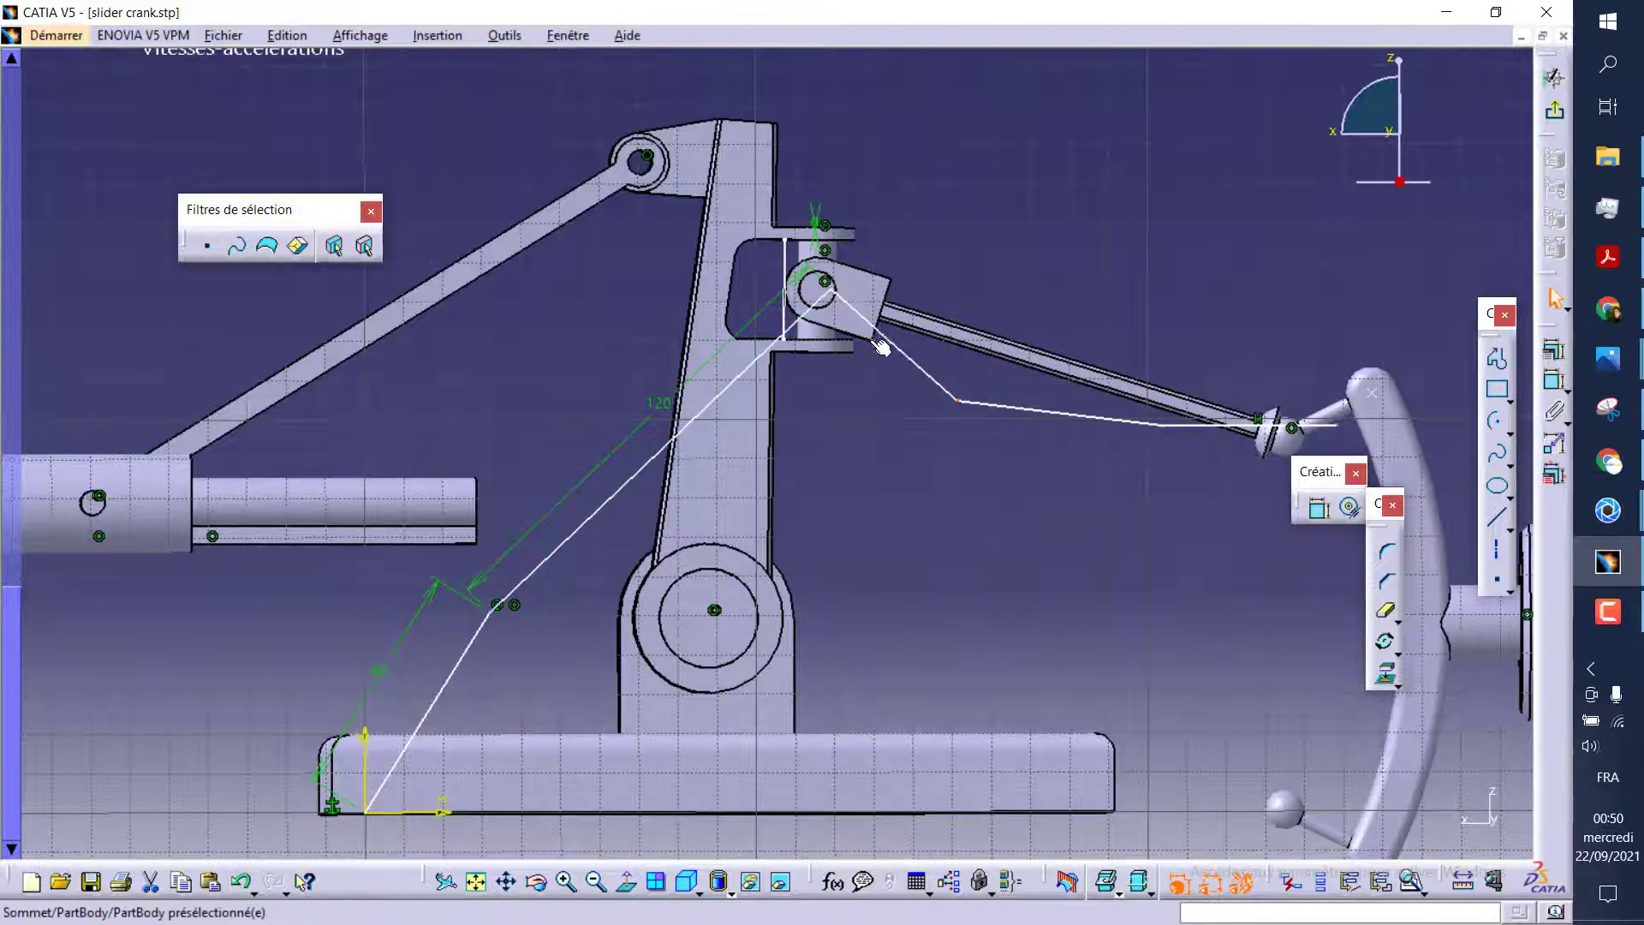
Dimension the segment from the upper pivot to 60 mm
{"action": "left_click", "coordinate": [895, 345]}
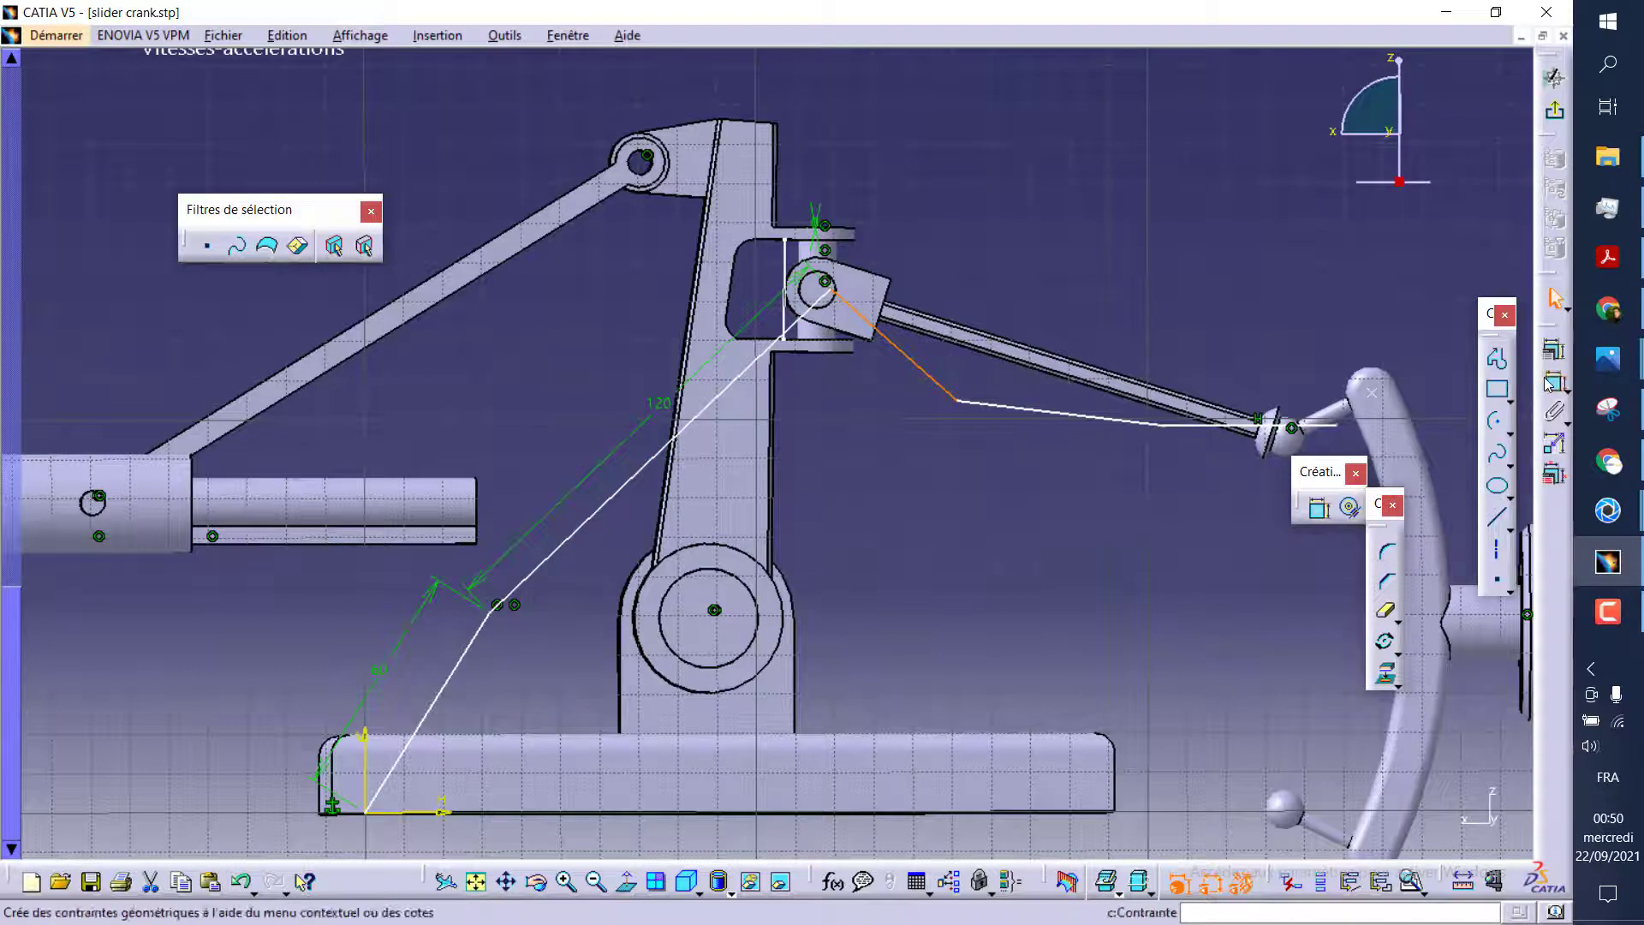
{"action": "left_click", "coordinate": [1496, 360]}
{"action": "left_click", "coordinate": [989, 251]}
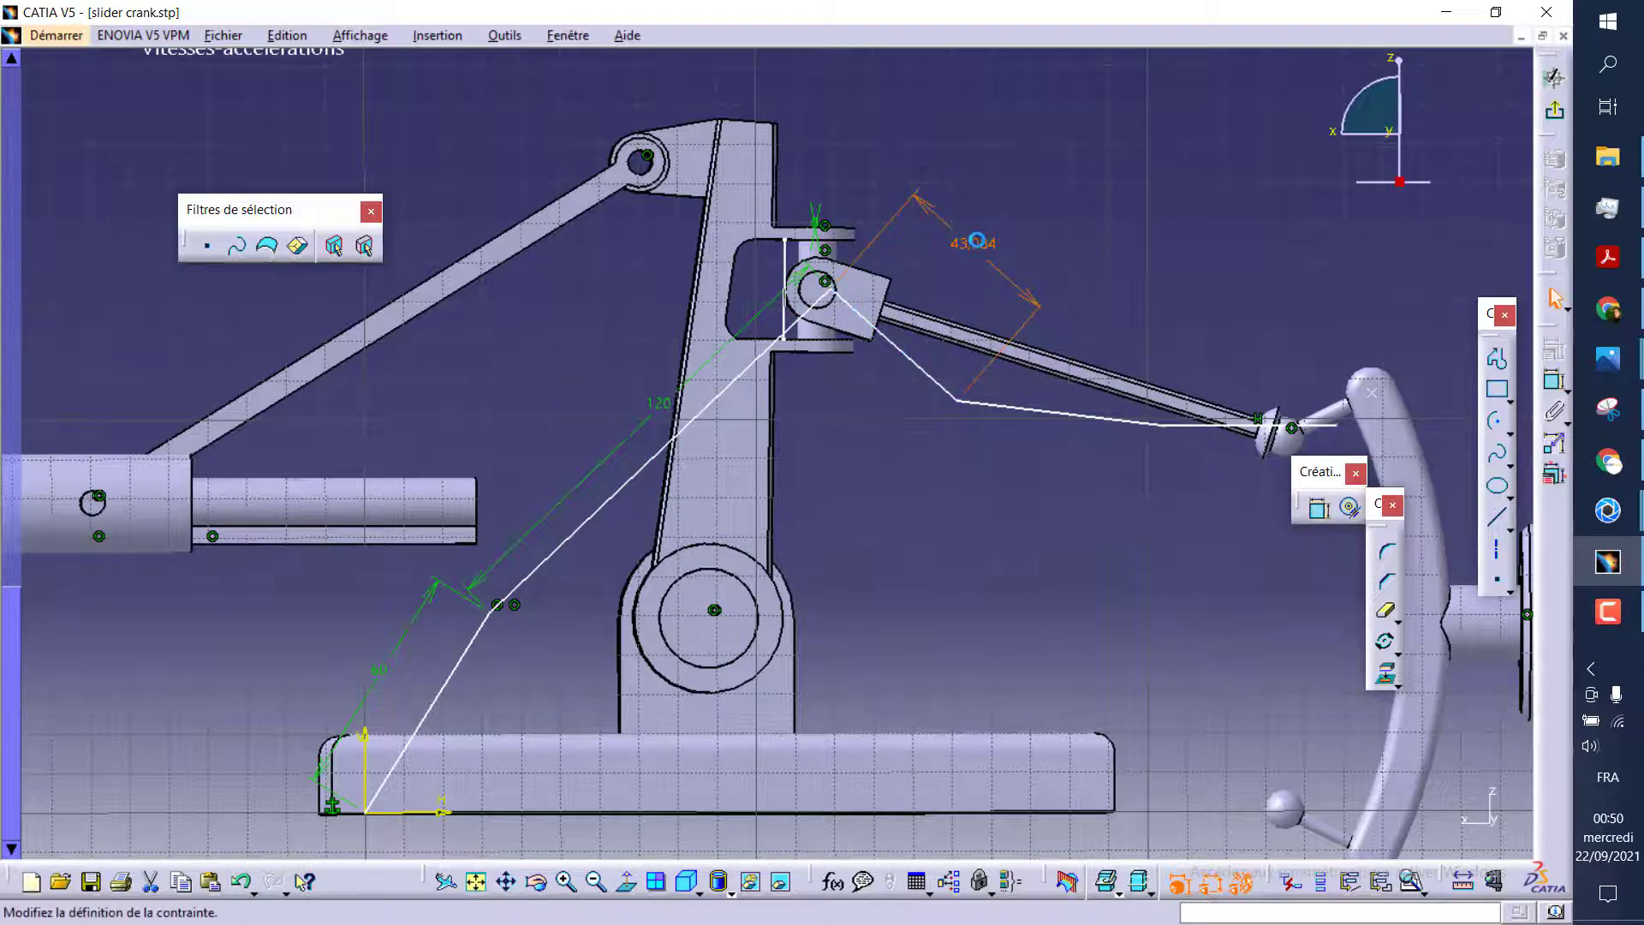
{"action": "double_click", "coordinate": [977, 240]}
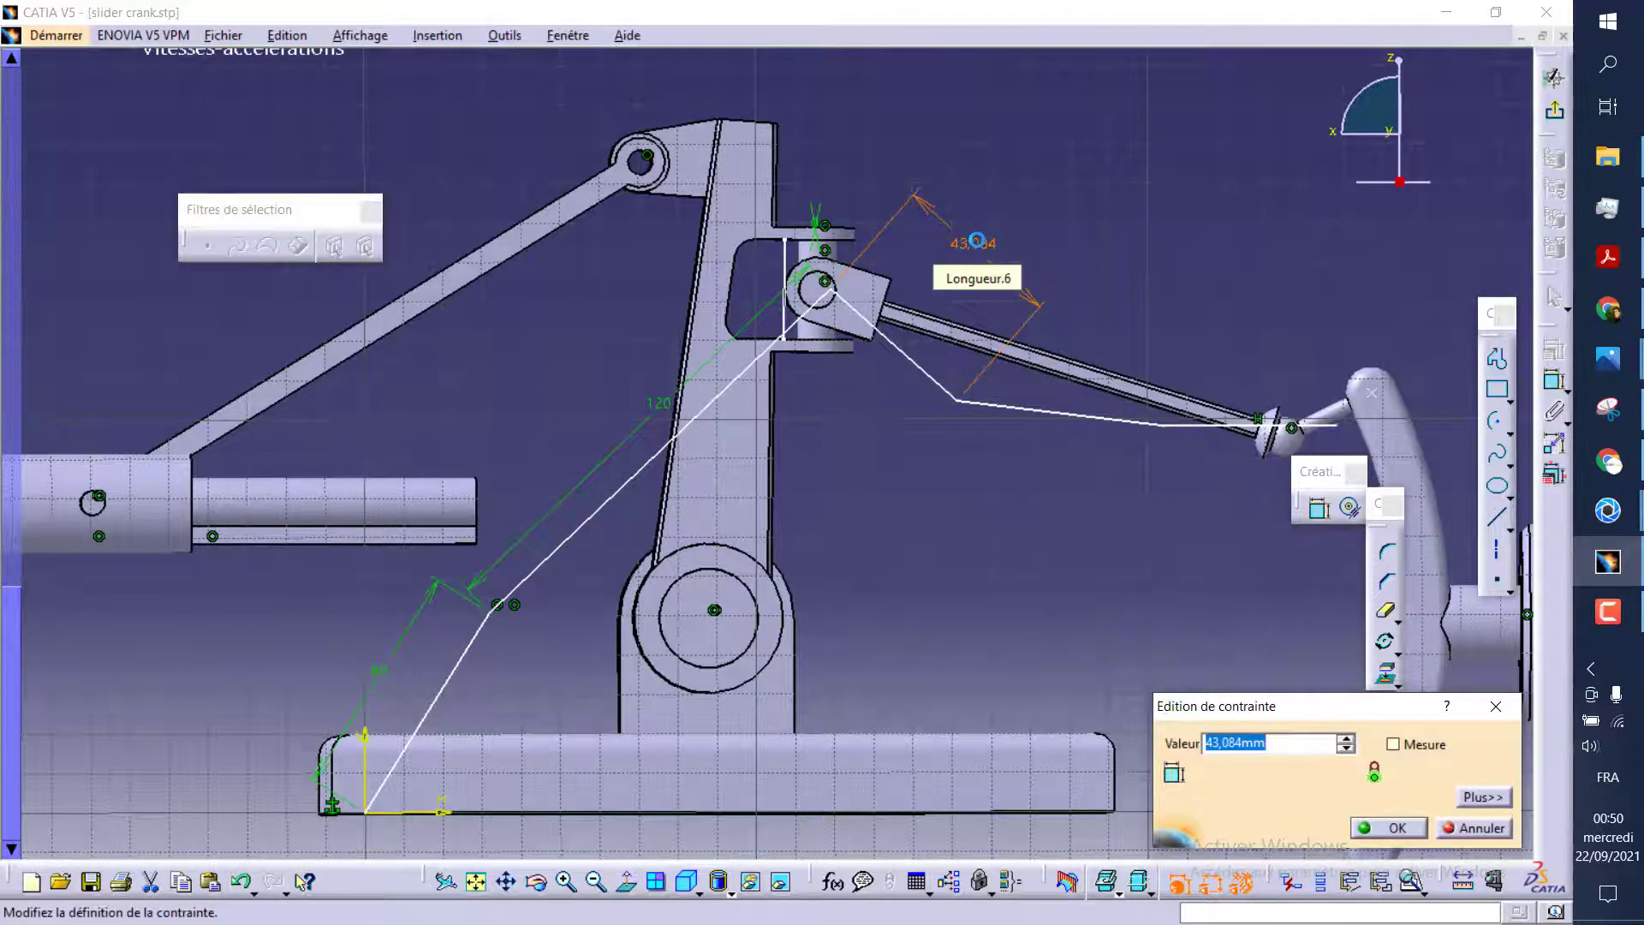
{"action": "key", "text": "Return"}
Reposition the horizontal line and change the segment along the rod from 47.096 to 80 mm
{"action": "mouse_move", "coordinate": [857, 394]}
{"action": "middle_mouse_down"}
{"action": "mouse_move", "coordinate": [861, 349]}
{"action": "mouse_move", "coordinate": [841, 427]}
{"action": "middle_mouse_up"}
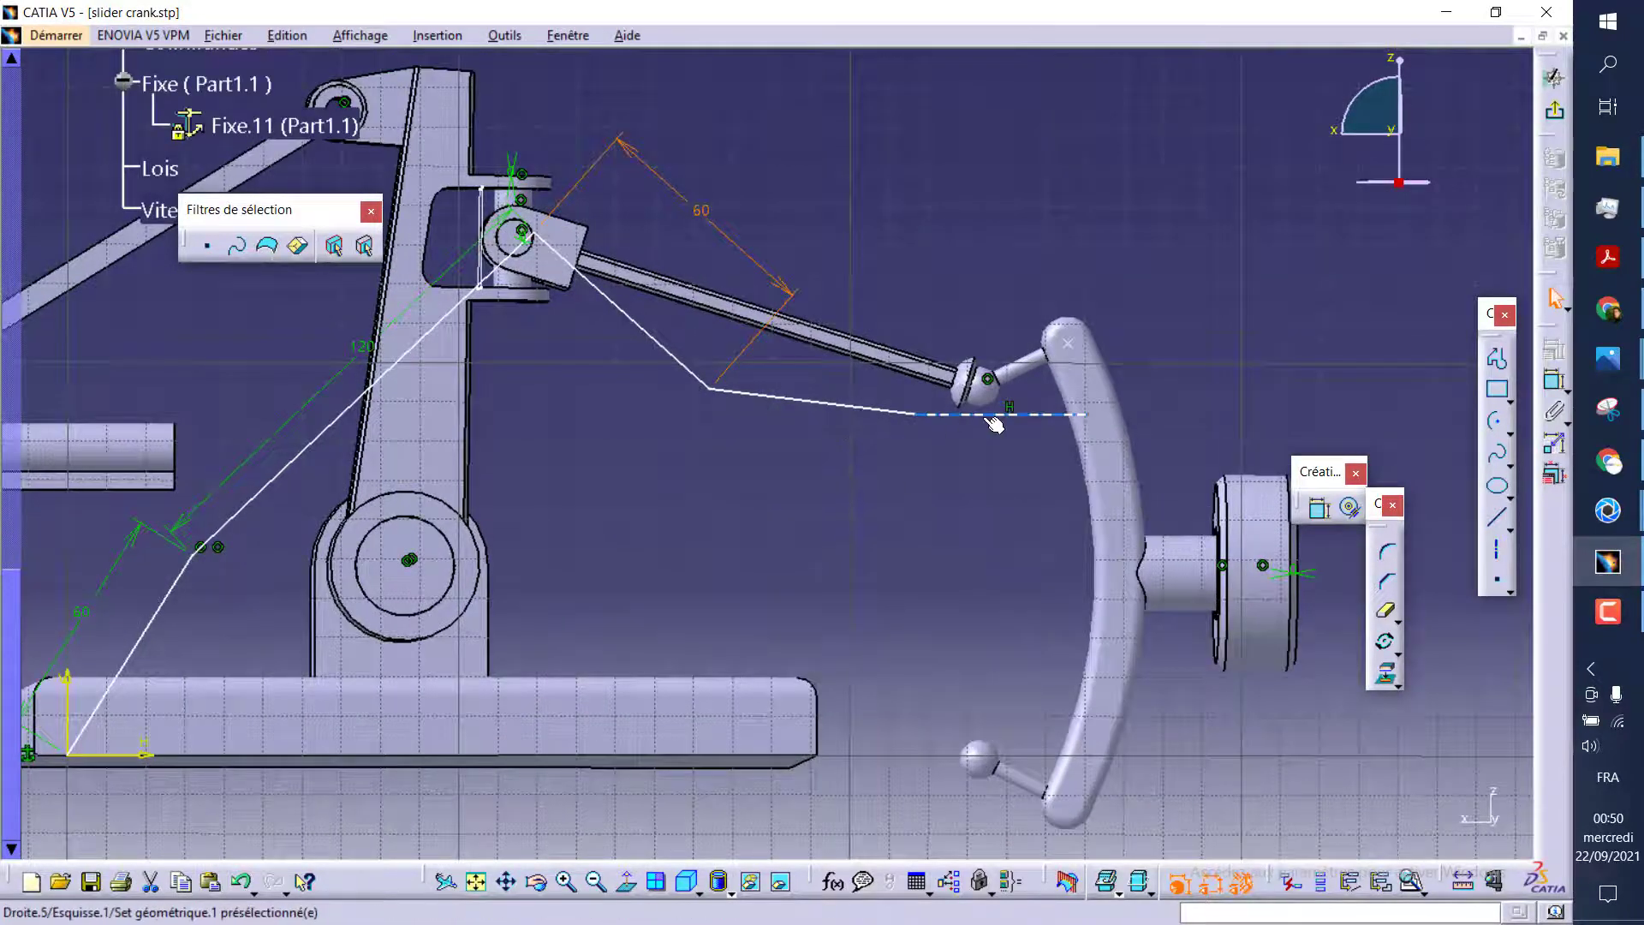
{"action": "left_click_drag", "start_coordinate": [1094, 418], "coordinate": [1178, 274]}
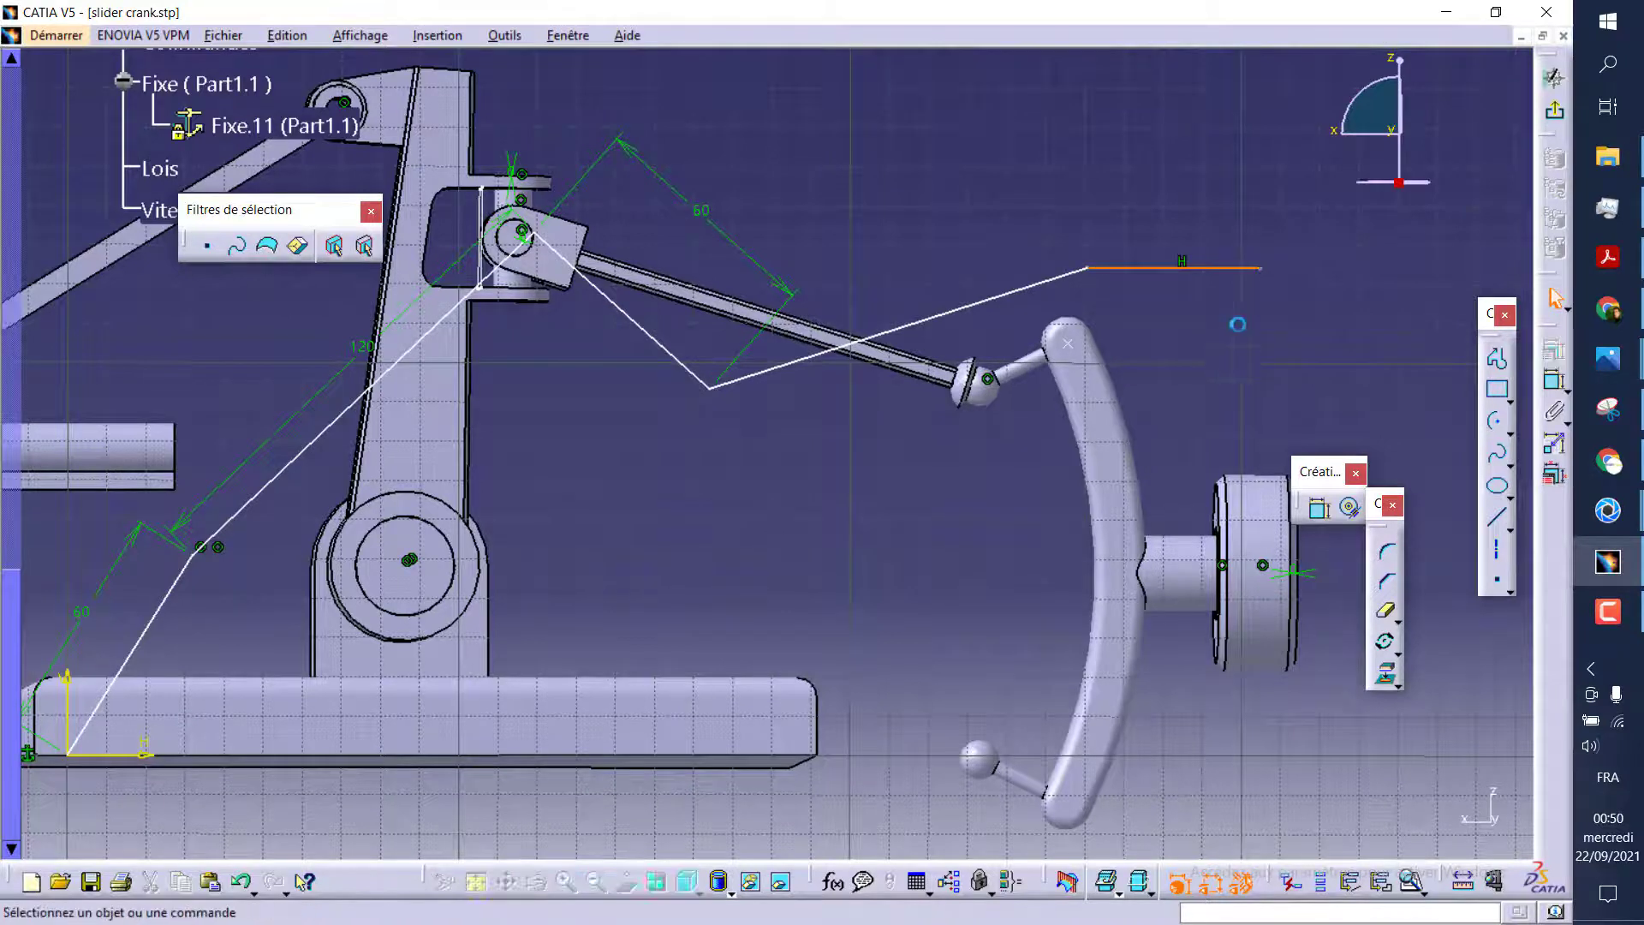
{"action": "mouse_move", "coordinate": [1262, 275]}
{"action": "left_mouse_down"}
{"action": "mouse_move", "coordinate": [1396, 214]}
{"action": "mouse_move", "coordinate": [1333, 331]}
{"action": "left_mouse_up"}
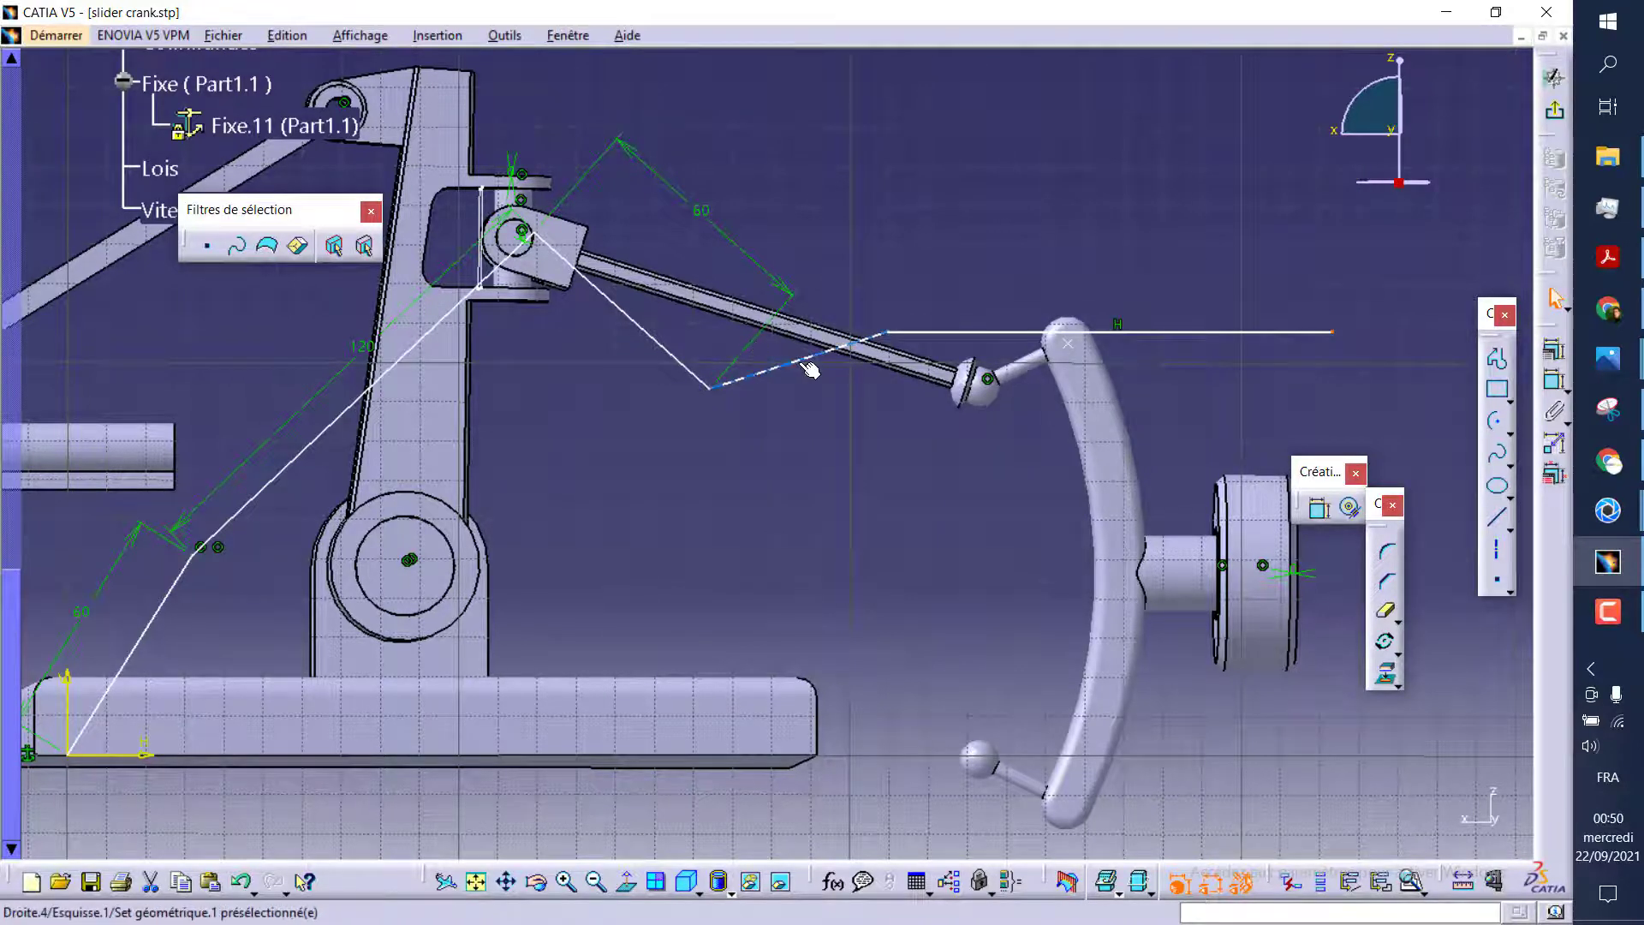
{"action": "left_click", "coordinate": [1555, 381]}
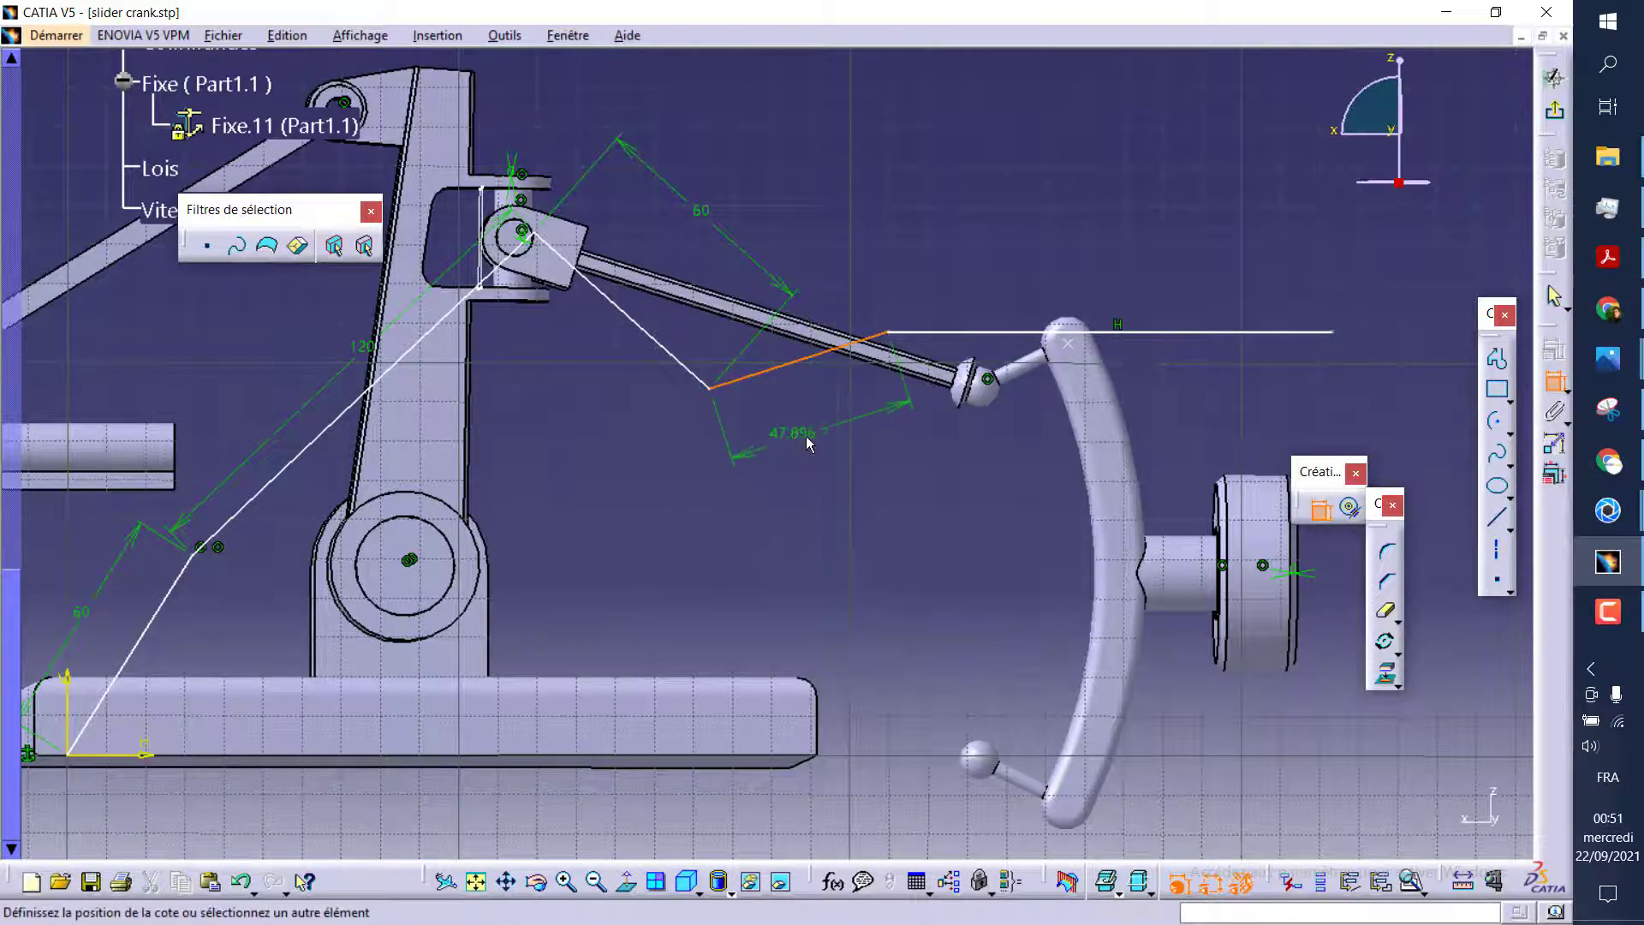
{"action": "left_click", "coordinate": [805, 436]}
{"action": "double_click", "coordinate": [805, 434]}
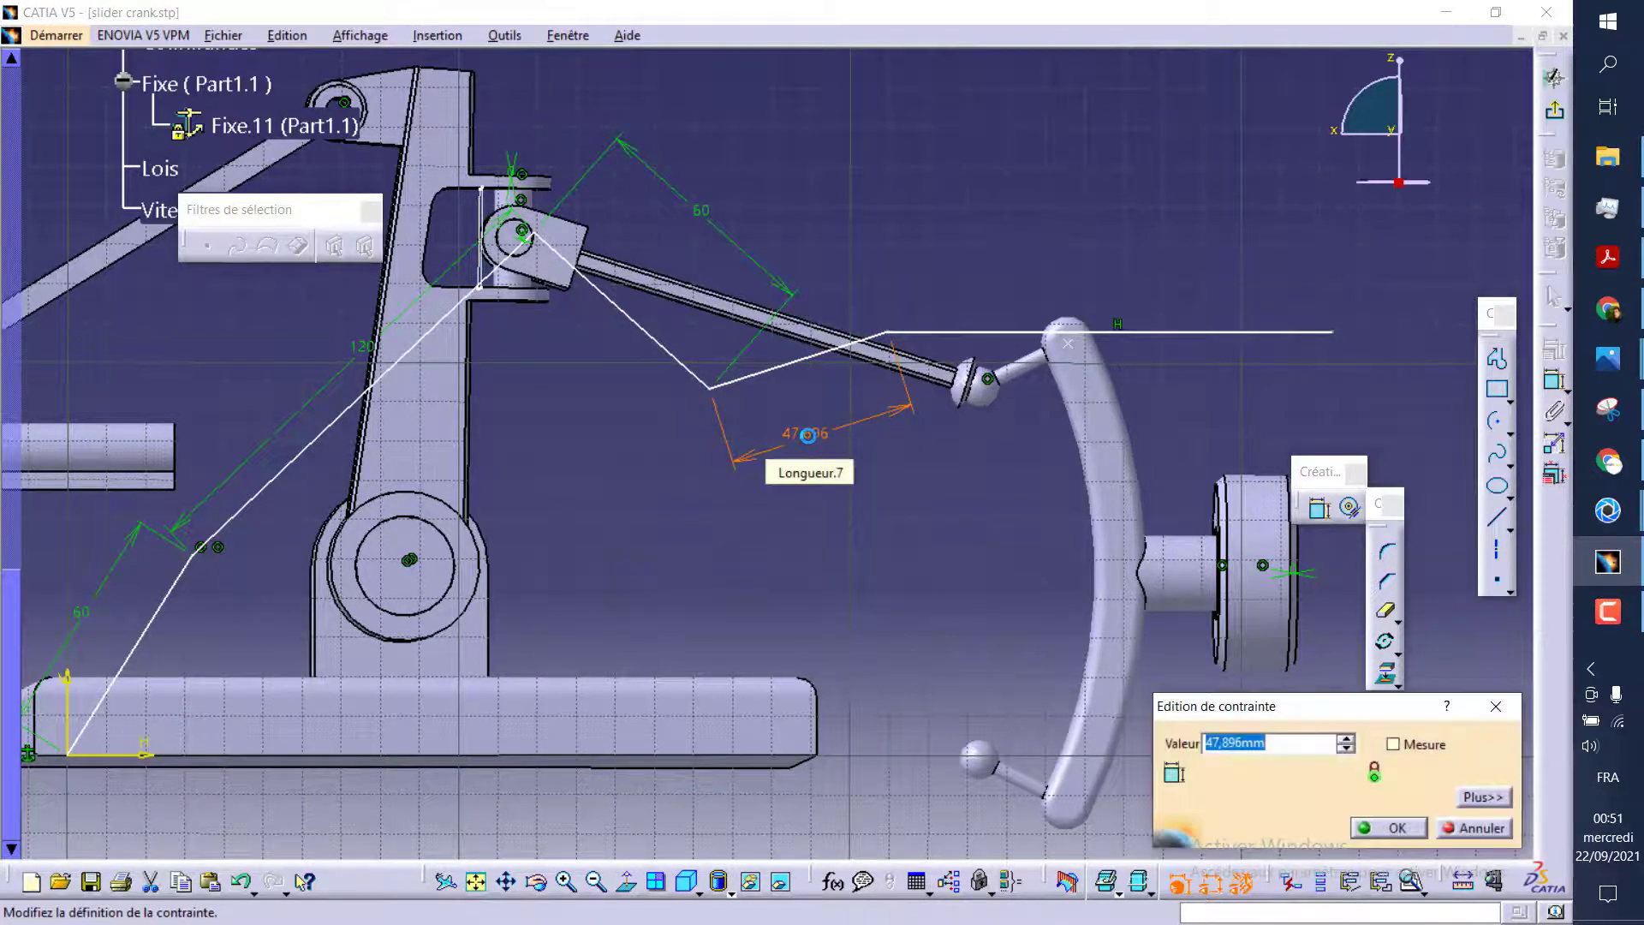
{"action": "key", "text": "Return"}
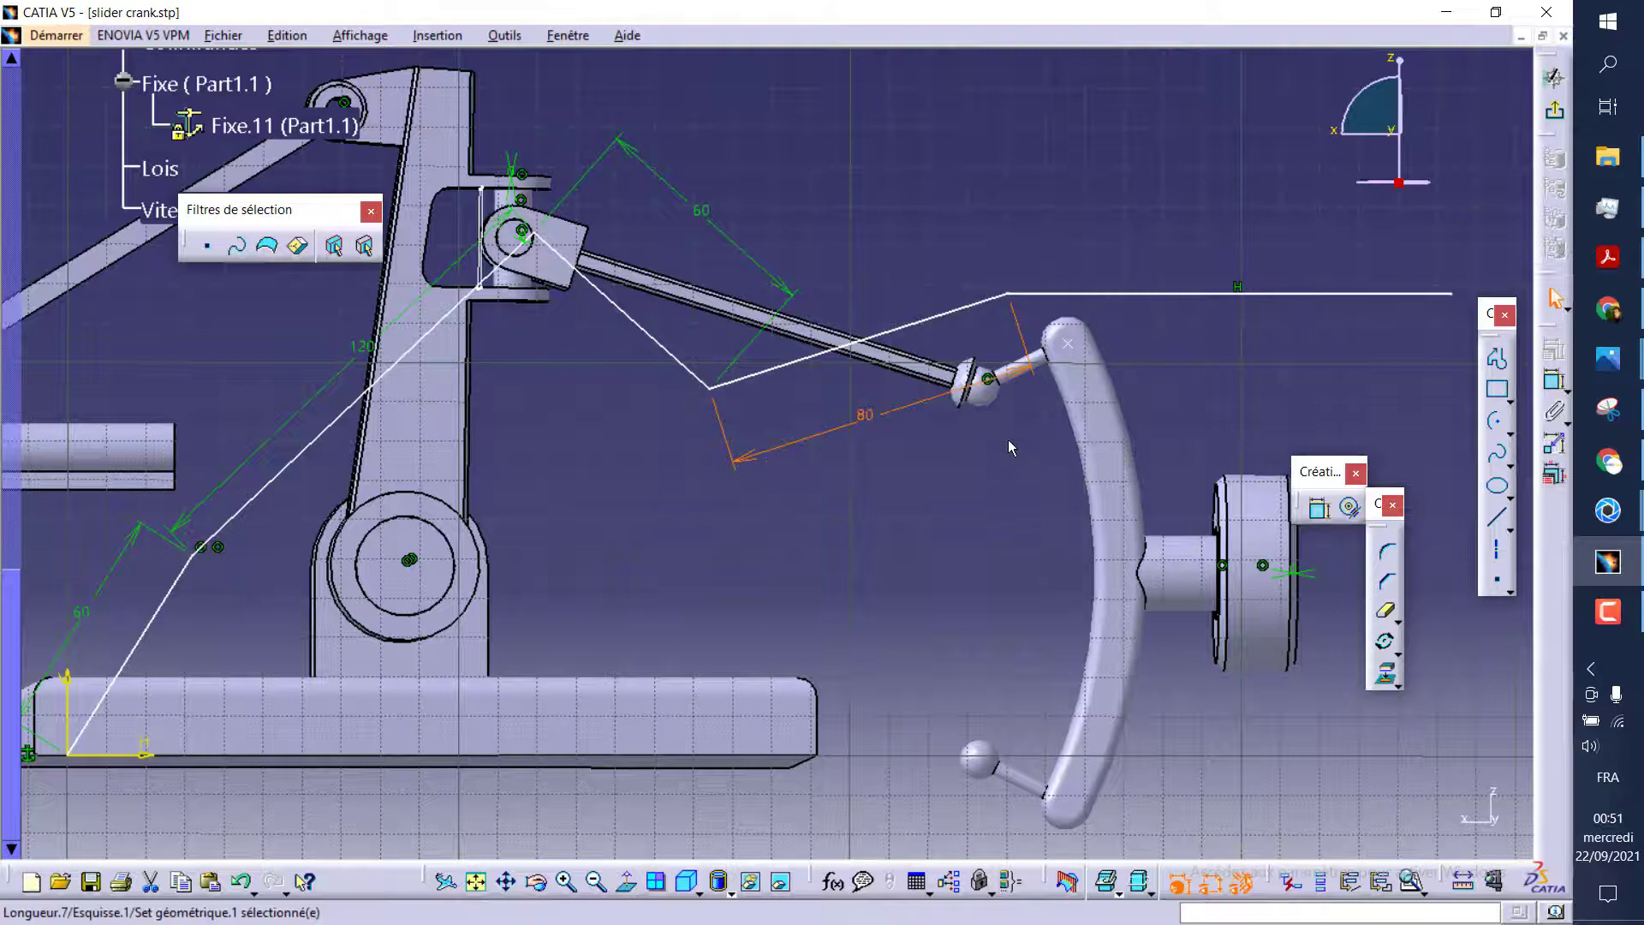
Dimension the horizontal line to 132 mm and swing it to slope upward
{"action": "left_click", "coordinate": [1339, 294]}
{"action": "left_click", "coordinate": [1552, 383]}
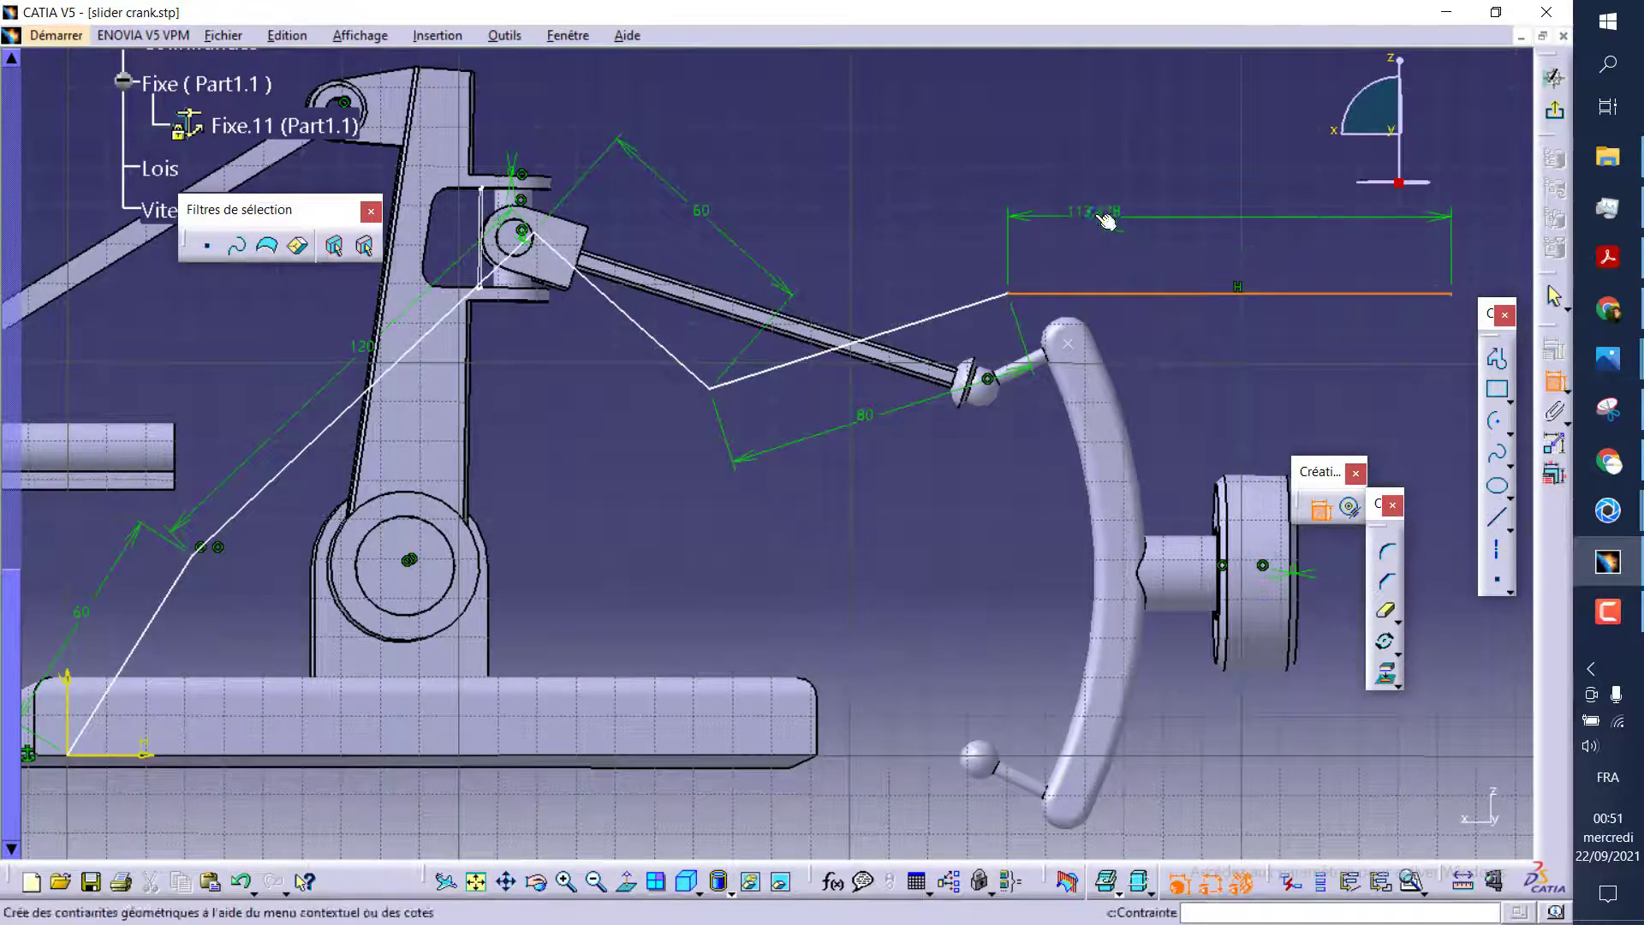
{"action": "double_click", "coordinate": [1086, 214]}
{"action": "type", "text": "132"}
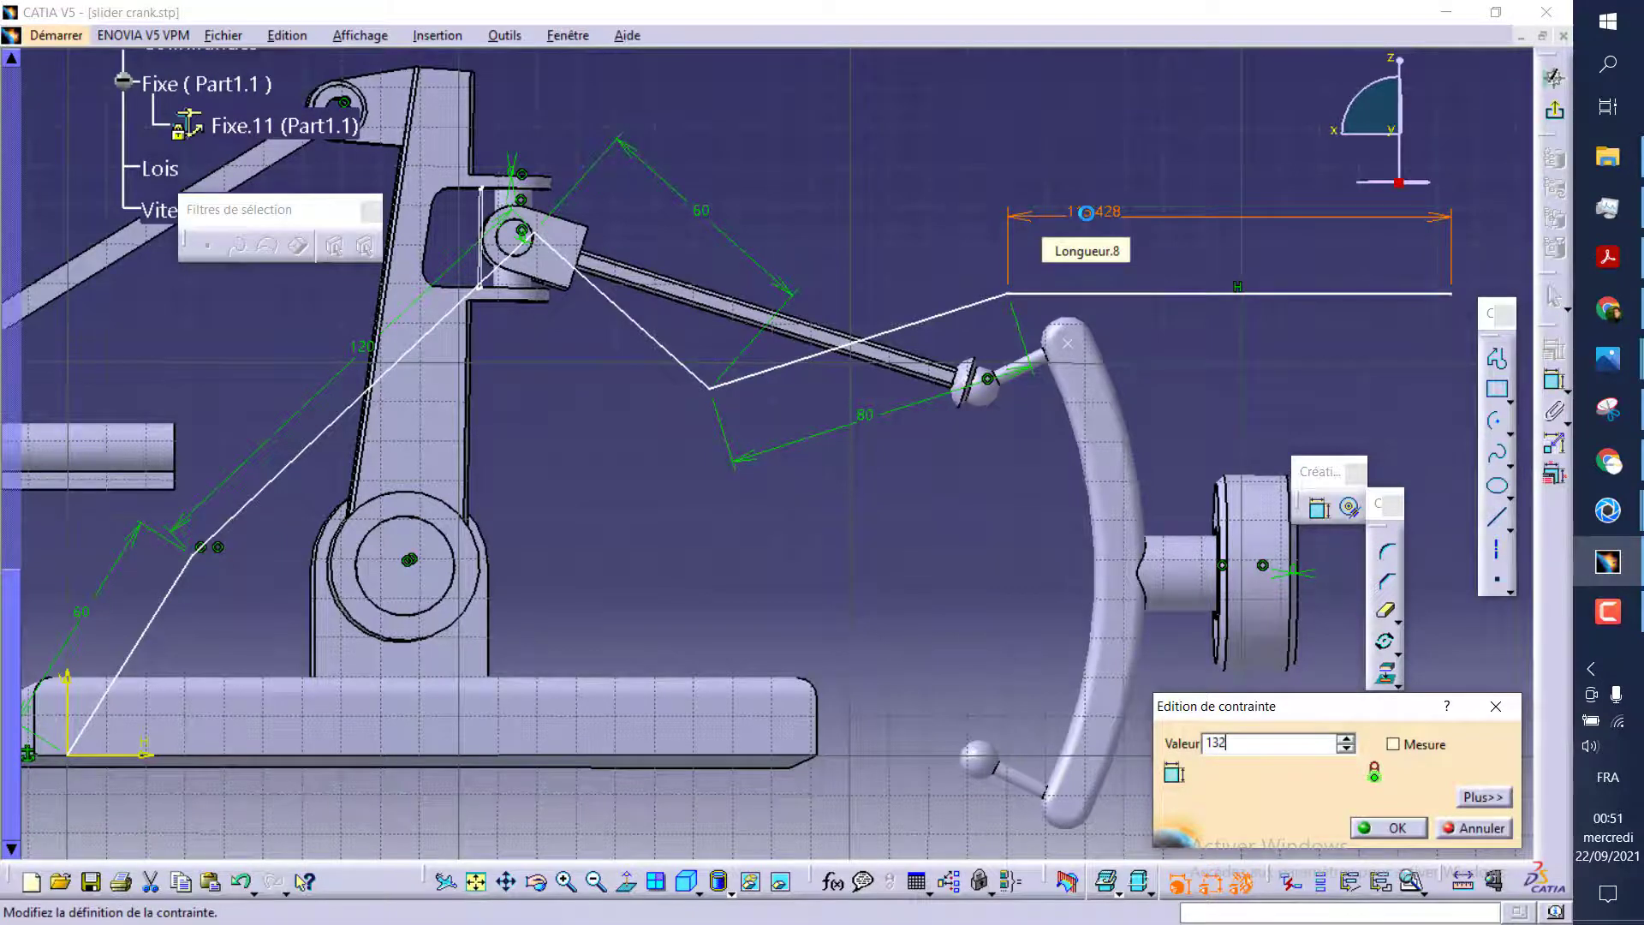
{"action": "key", "text": "Return"}
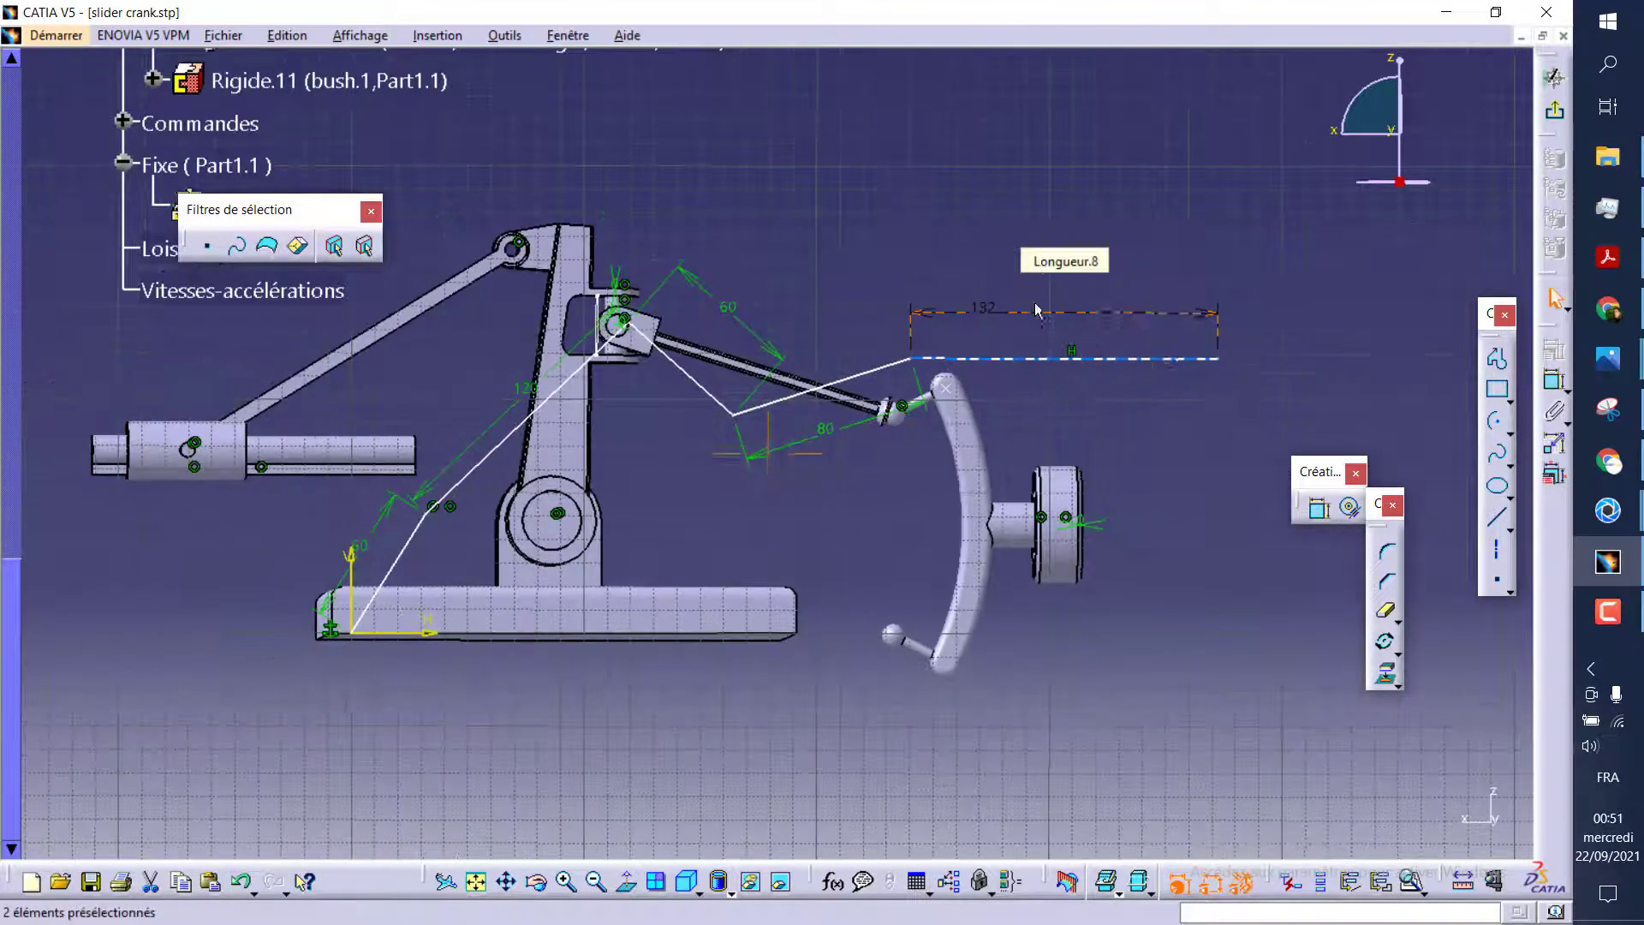
{"action": "left_click", "coordinate": [1037, 310]}
{"action": "mouse_move", "coordinate": [1217, 360]}
{"action": "left_mouse_down"}
{"action": "mouse_move", "coordinate": [1165, 288]}
{"action": "mouse_move", "coordinate": [1024, 267]}
{"action": "left_mouse_up"}
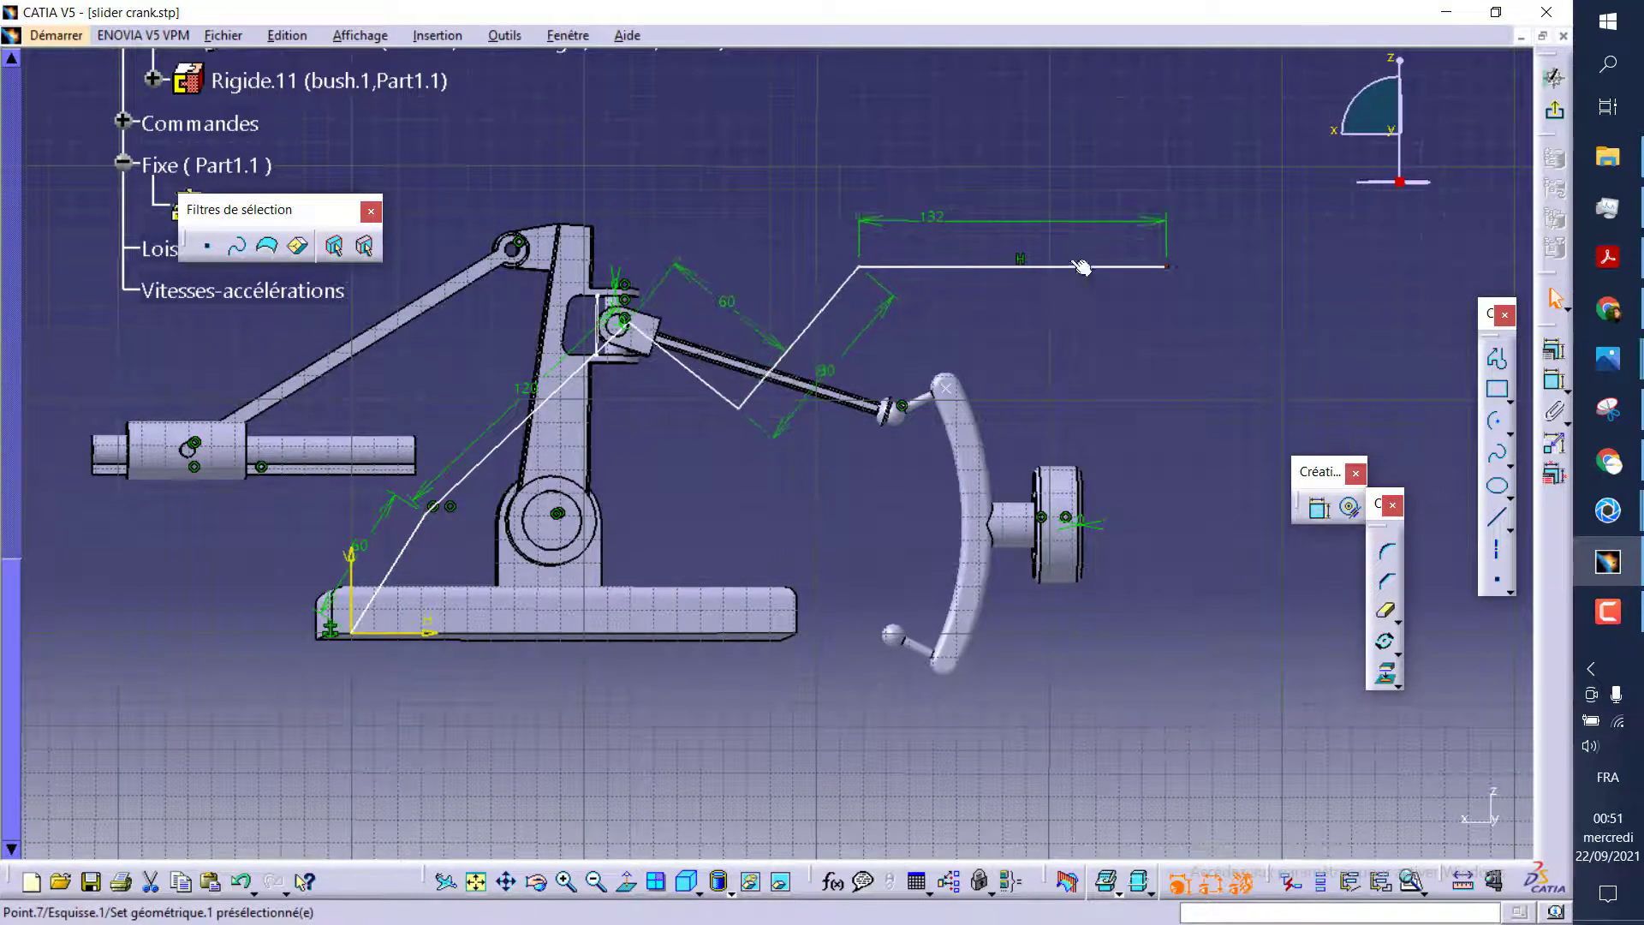
{"action": "left_click", "coordinate": [1052, 242]}
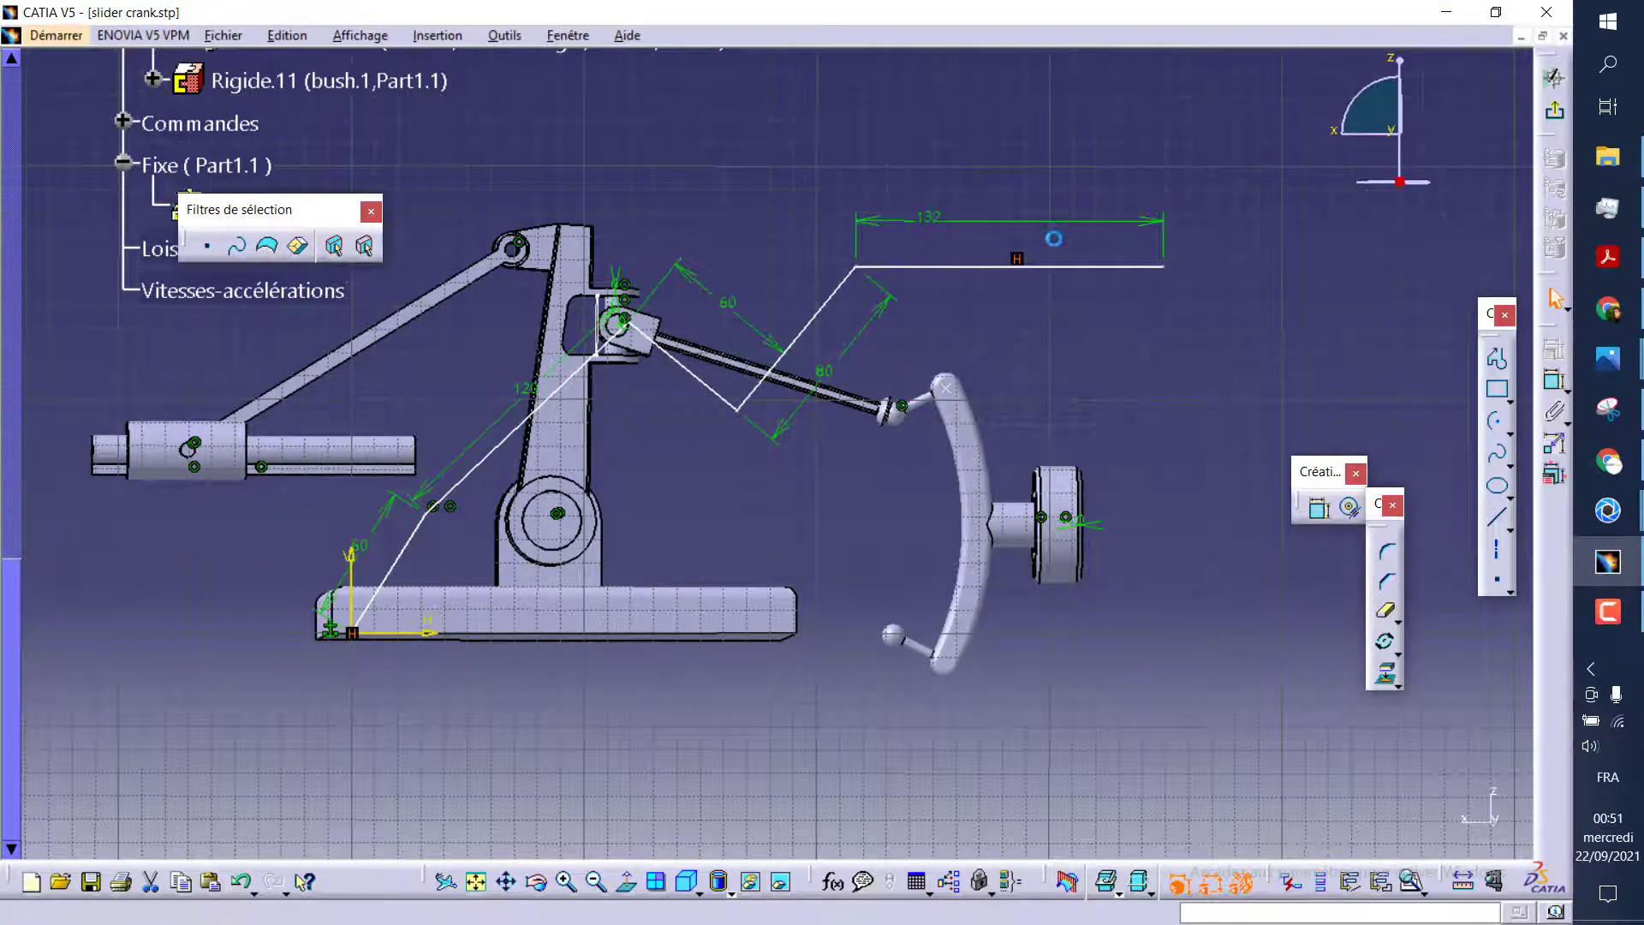
{"action": "mouse_move", "coordinate": [1175, 252]}
{"action": "left_mouse_down"}
{"action": "mouse_move", "coordinate": [1184, 173]}
{"action": "mouse_move", "coordinate": [1181, 226]}
{"action": "left_mouse_up"}
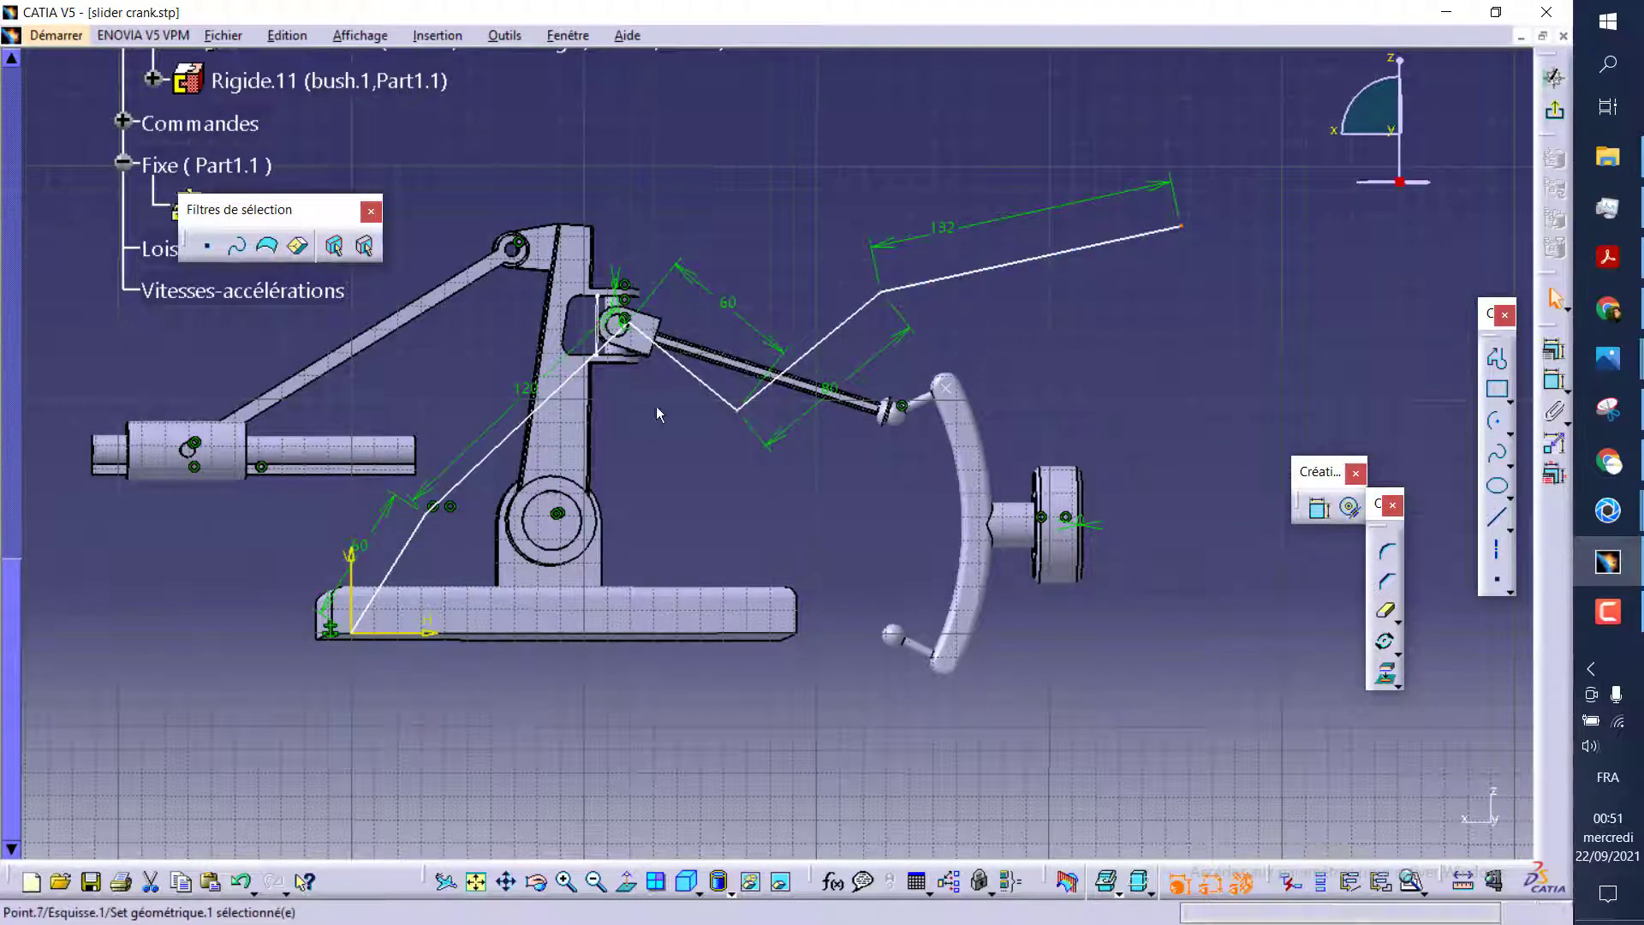
Change the 60 mm length to 90 and drag corners so the 132 line angles up-right
{"action": "double_click", "coordinate": [732, 307]}
{"action": "type", "text": "9"}
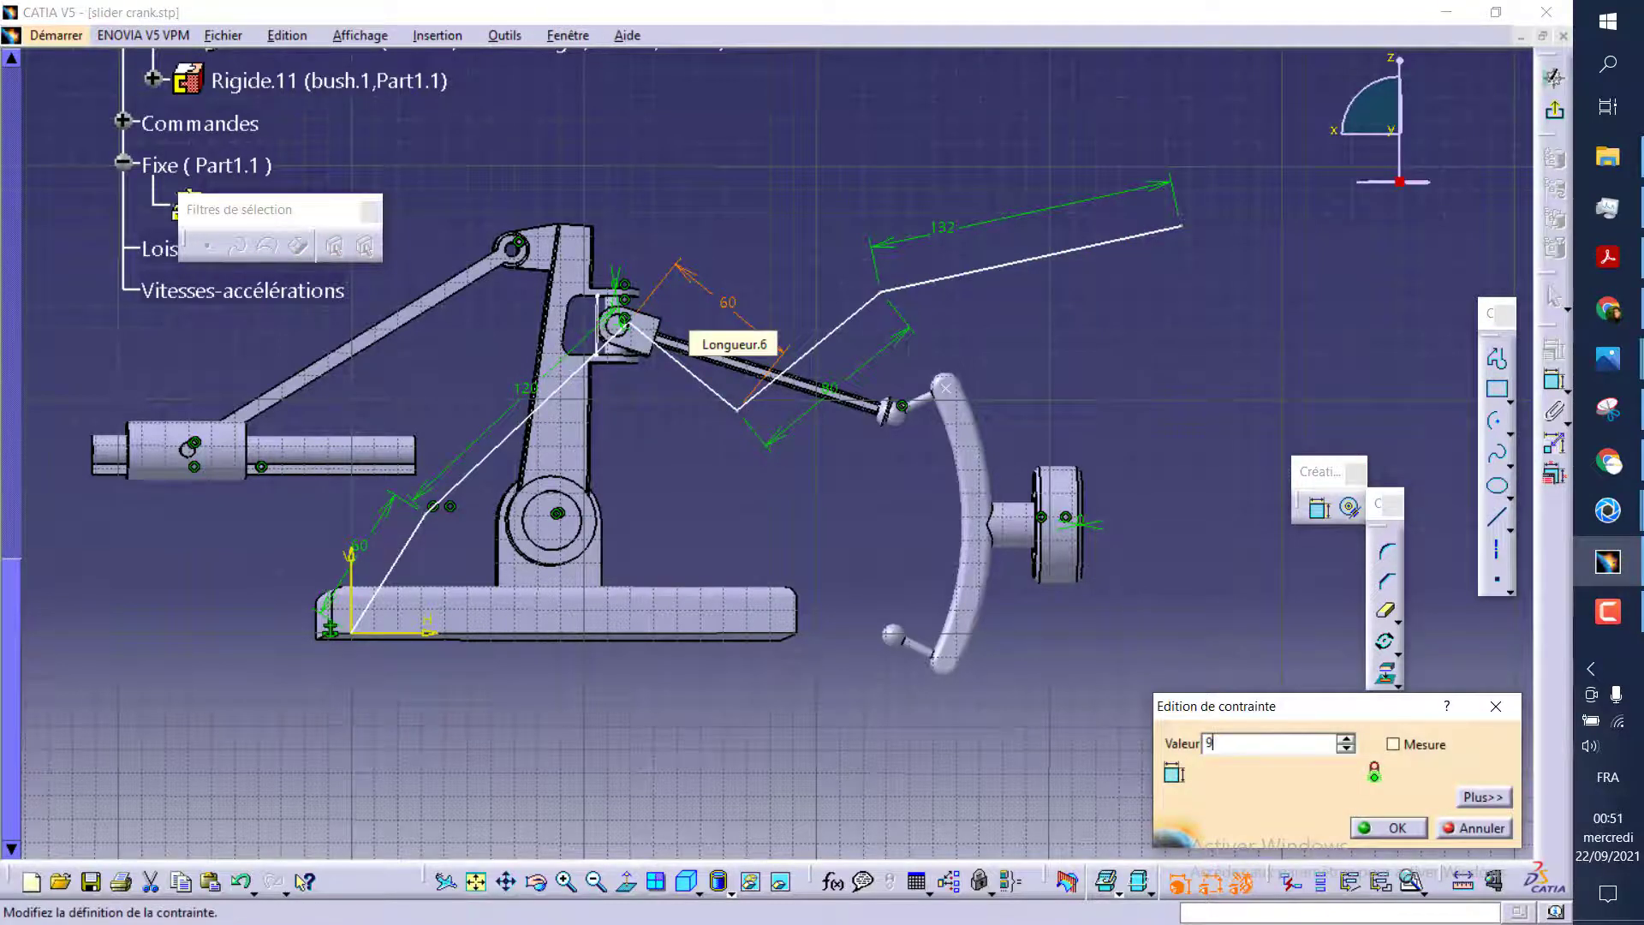
{"action": "type", "text": "0"}
{"action": "key", "text": "Return"}
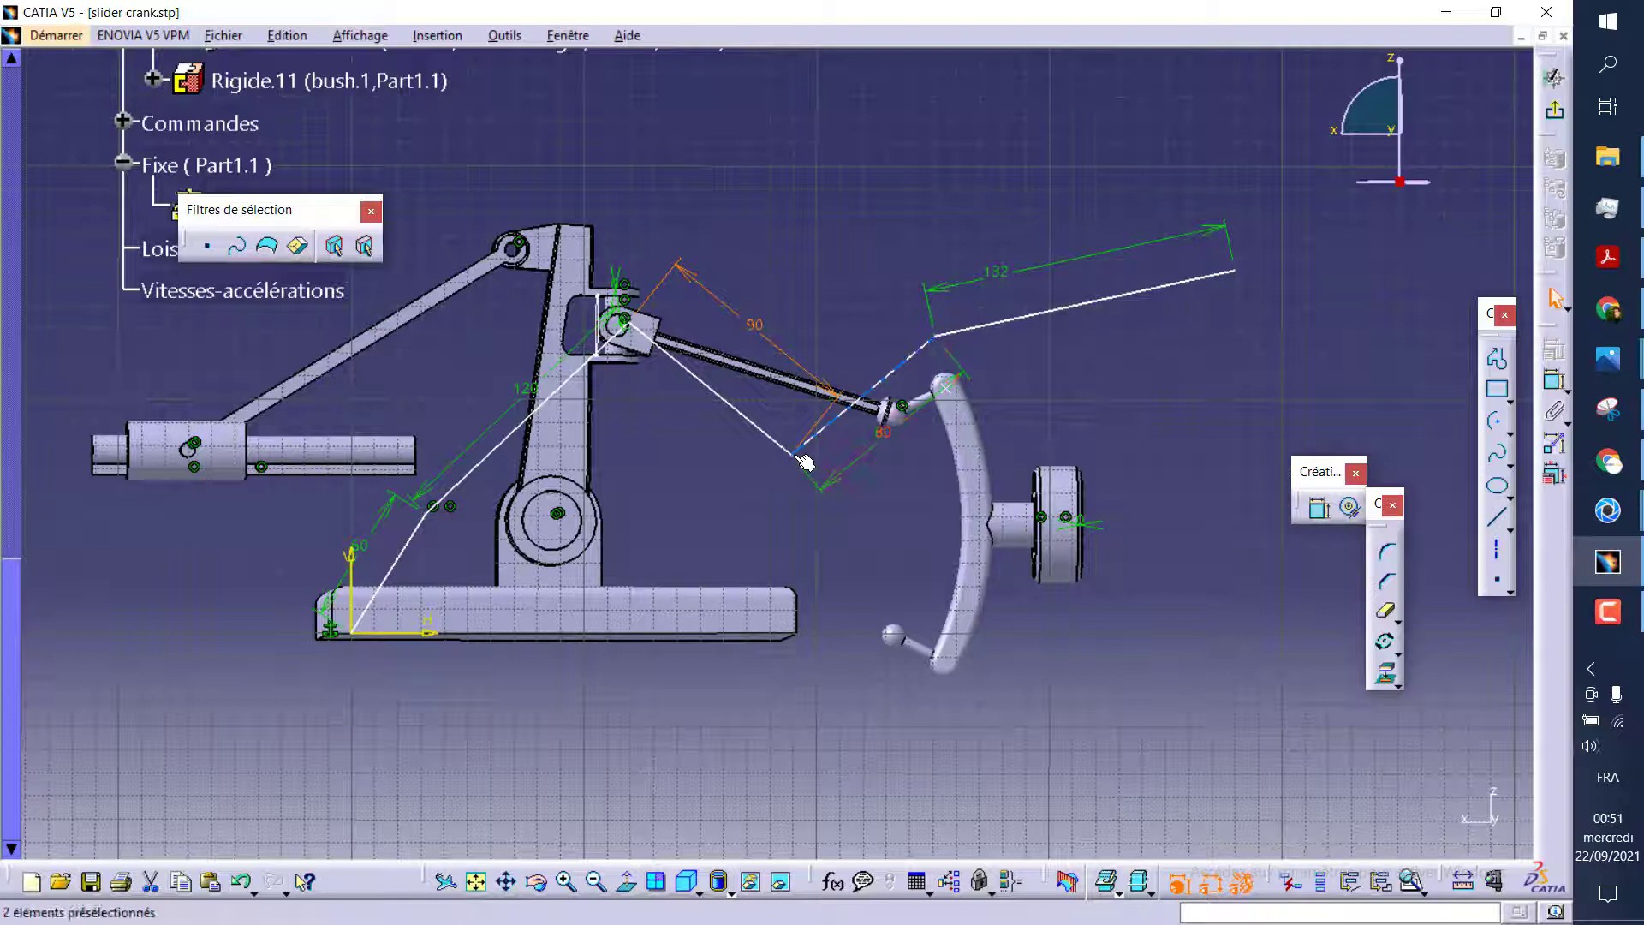
{"action": "left_click_drag", "start_coordinate": [805, 463], "coordinate": [834, 431]}
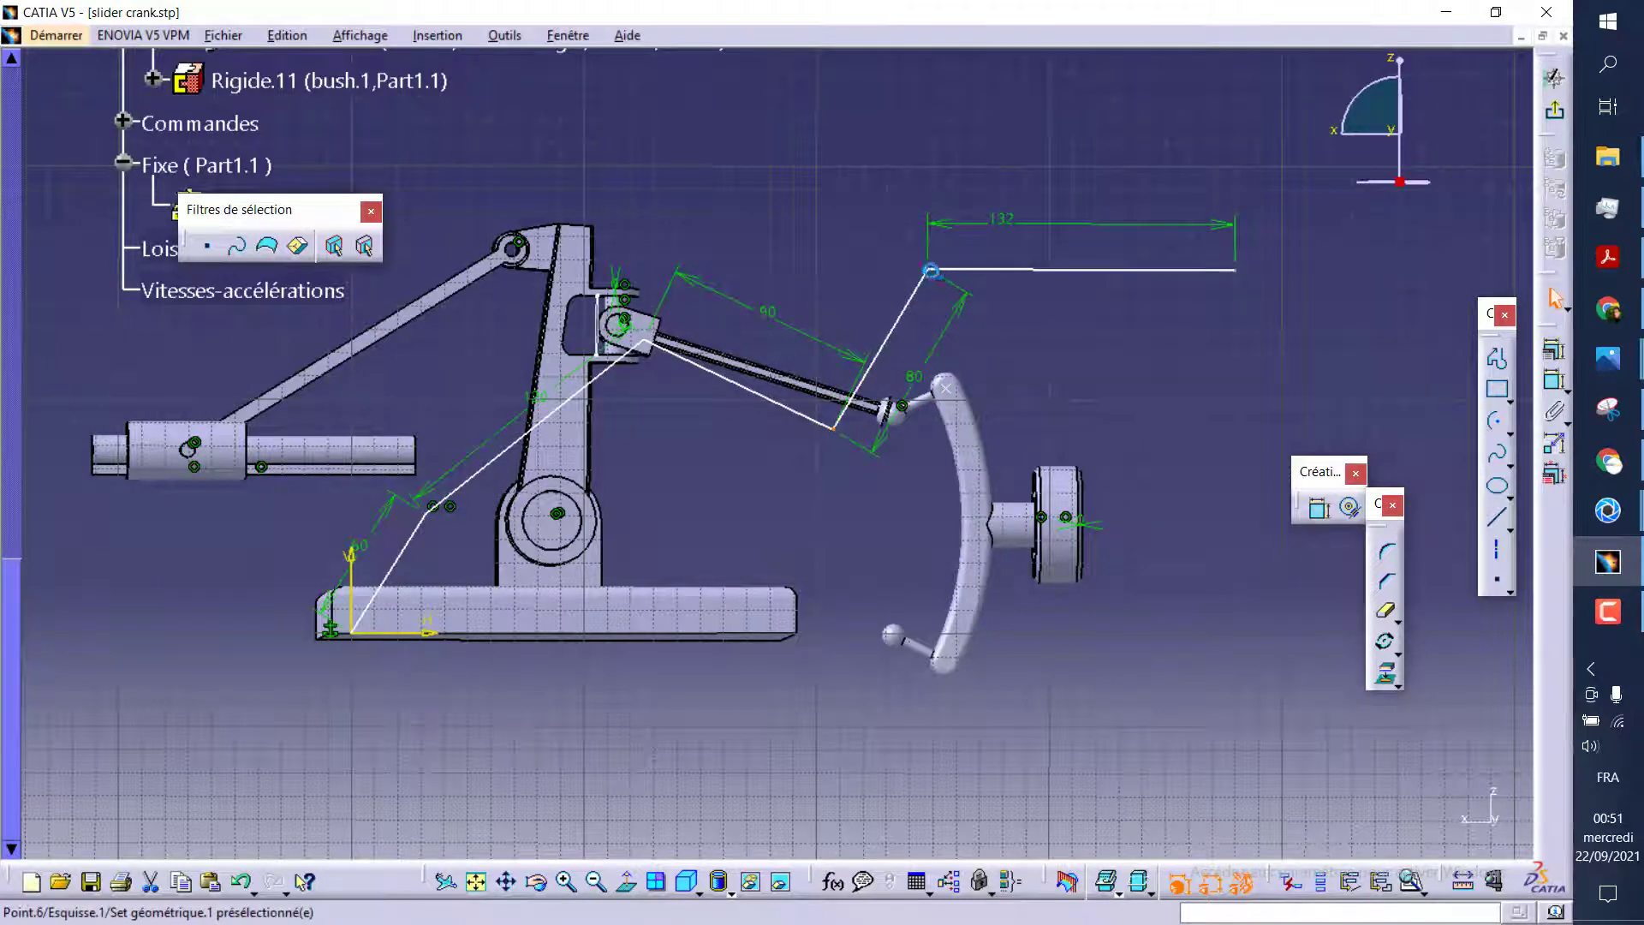
{"action": "mouse_move", "coordinate": [925, 271]}
{"action": "left_mouse_down"}
{"action": "mouse_move", "coordinate": [1011, 289]}
{"action": "mouse_move", "coordinate": [981, 289]}
{"action": "left_mouse_up"}
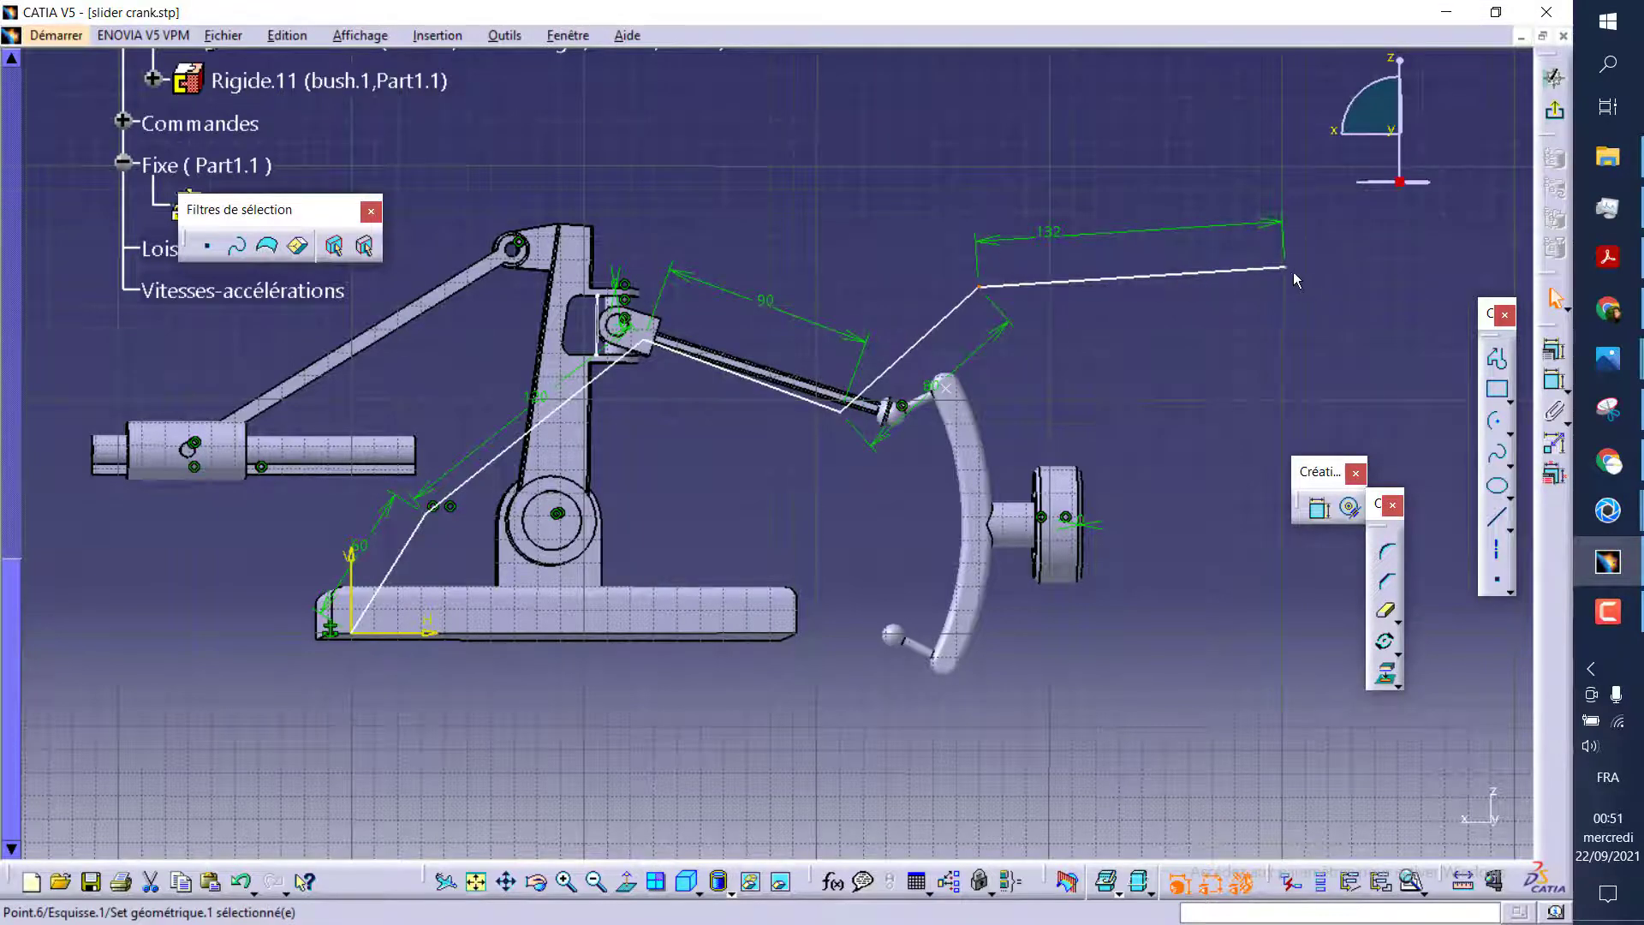
{"action": "mouse_move", "coordinate": [1297, 276]}
{"action": "left_mouse_down"}
{"action": "mouse_move", "coordinate": [1274, 176]}
{"action": "mouse_move", "coordinate": [1255, 176]}
{"action": "left_mouse_up"}
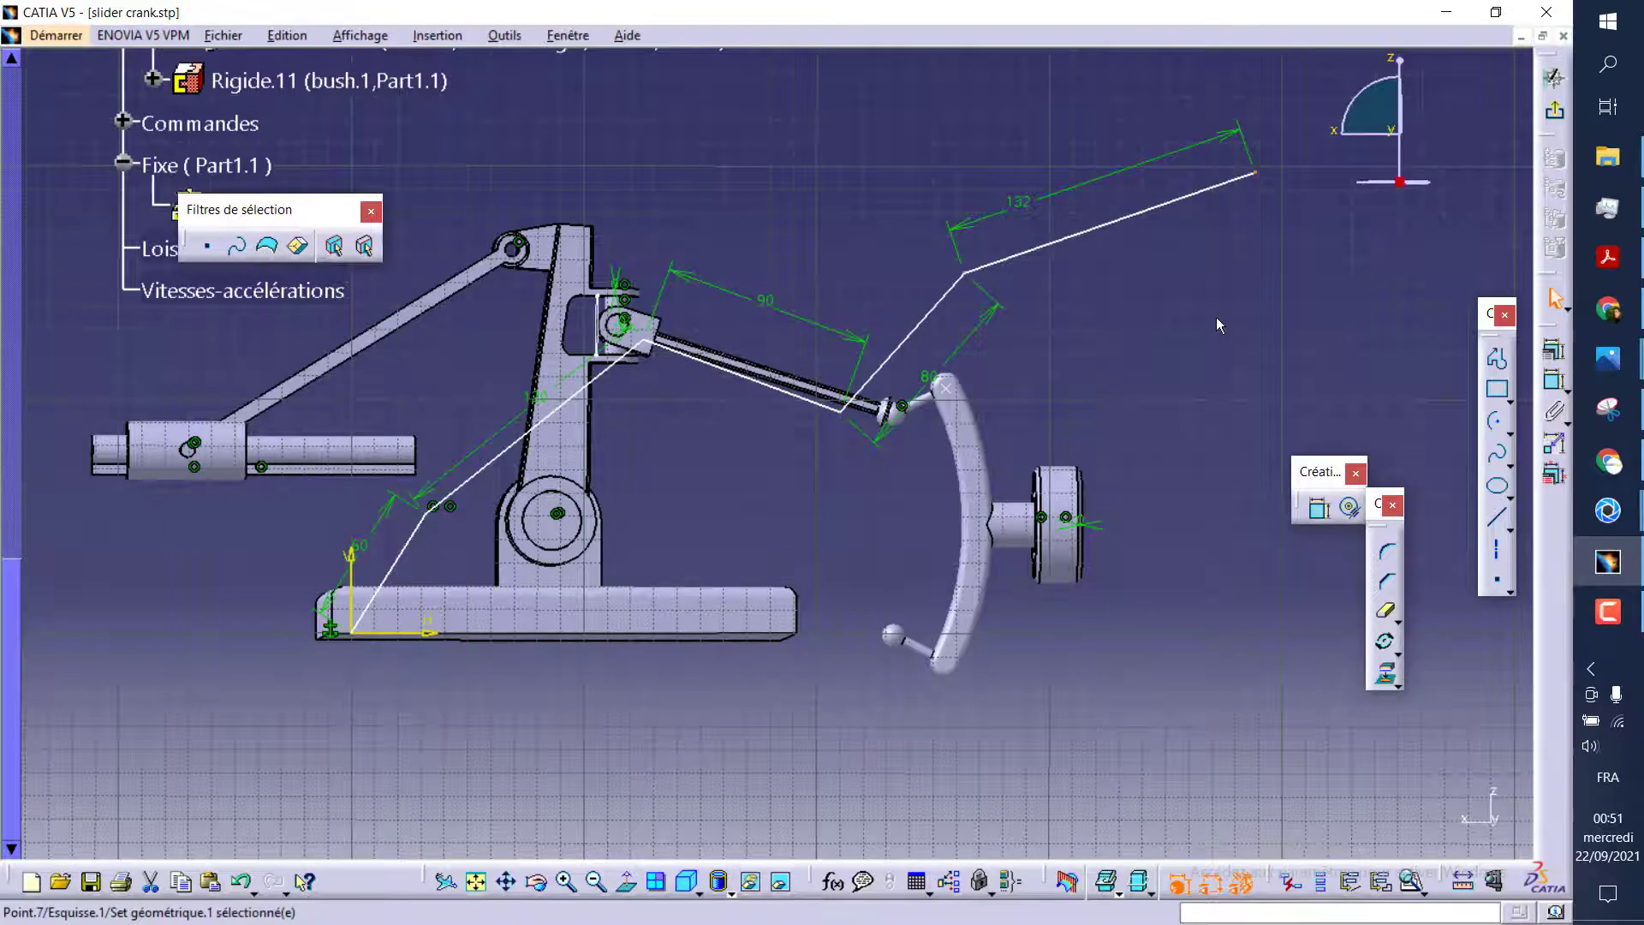
Select the corner vertex and the first sketch line for filleting
{"action": "left_click", "coordinate": [1173, 316]}
{"action": "left_click", "coordinate": [961, 272]}
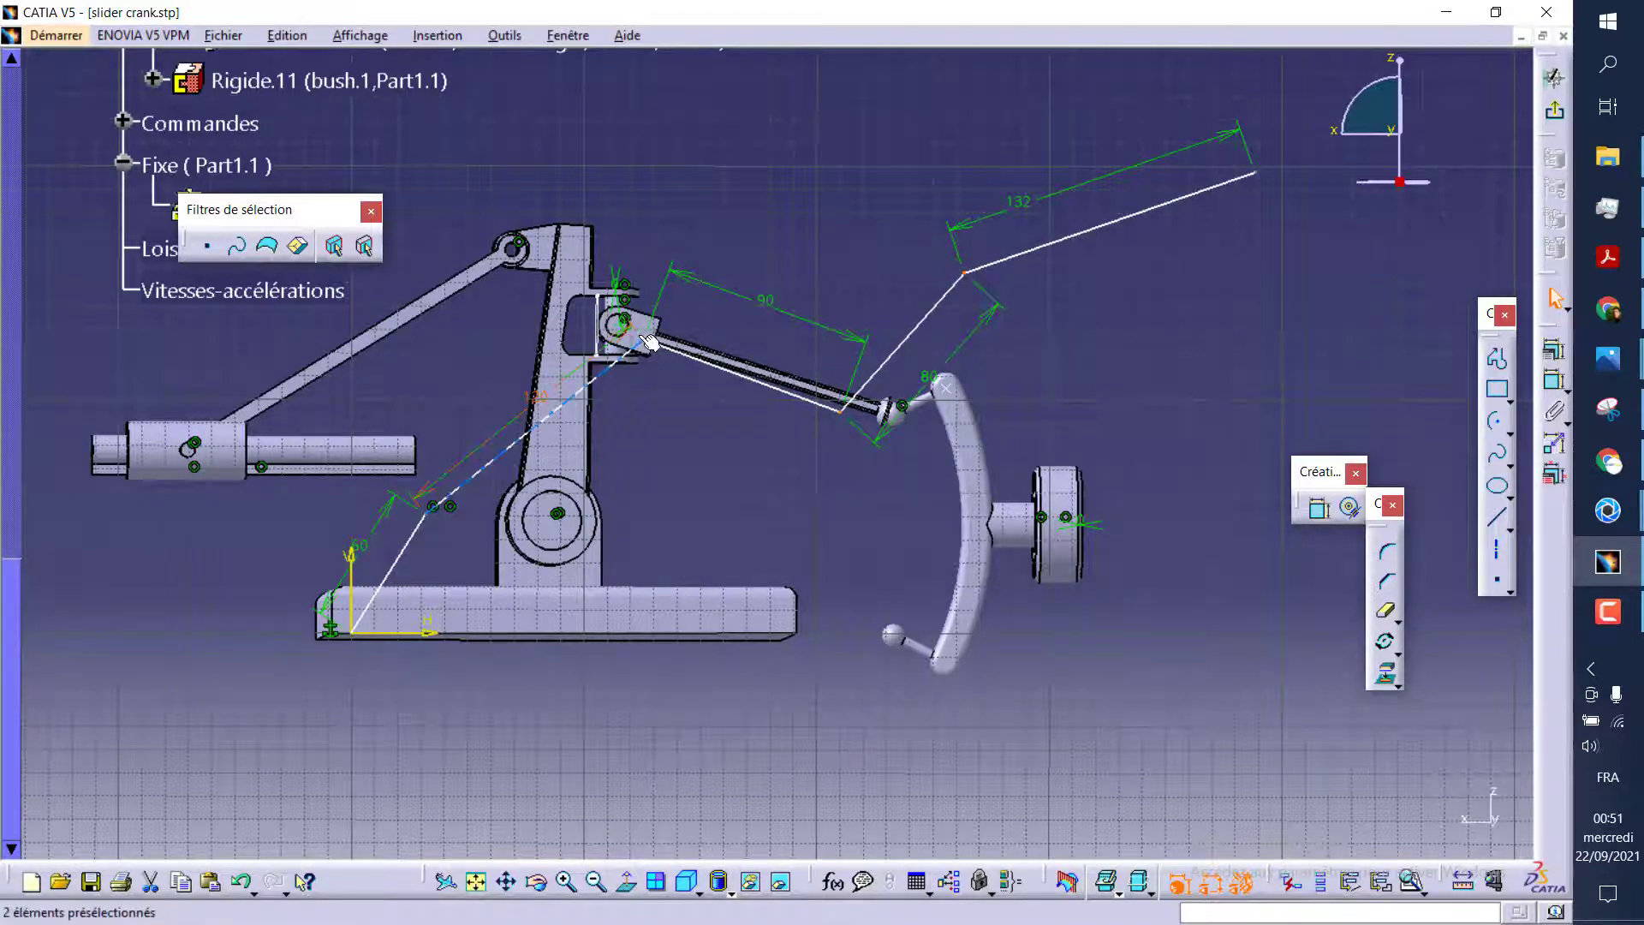
{"action": "left_click", "coordinate": [430, 516]}
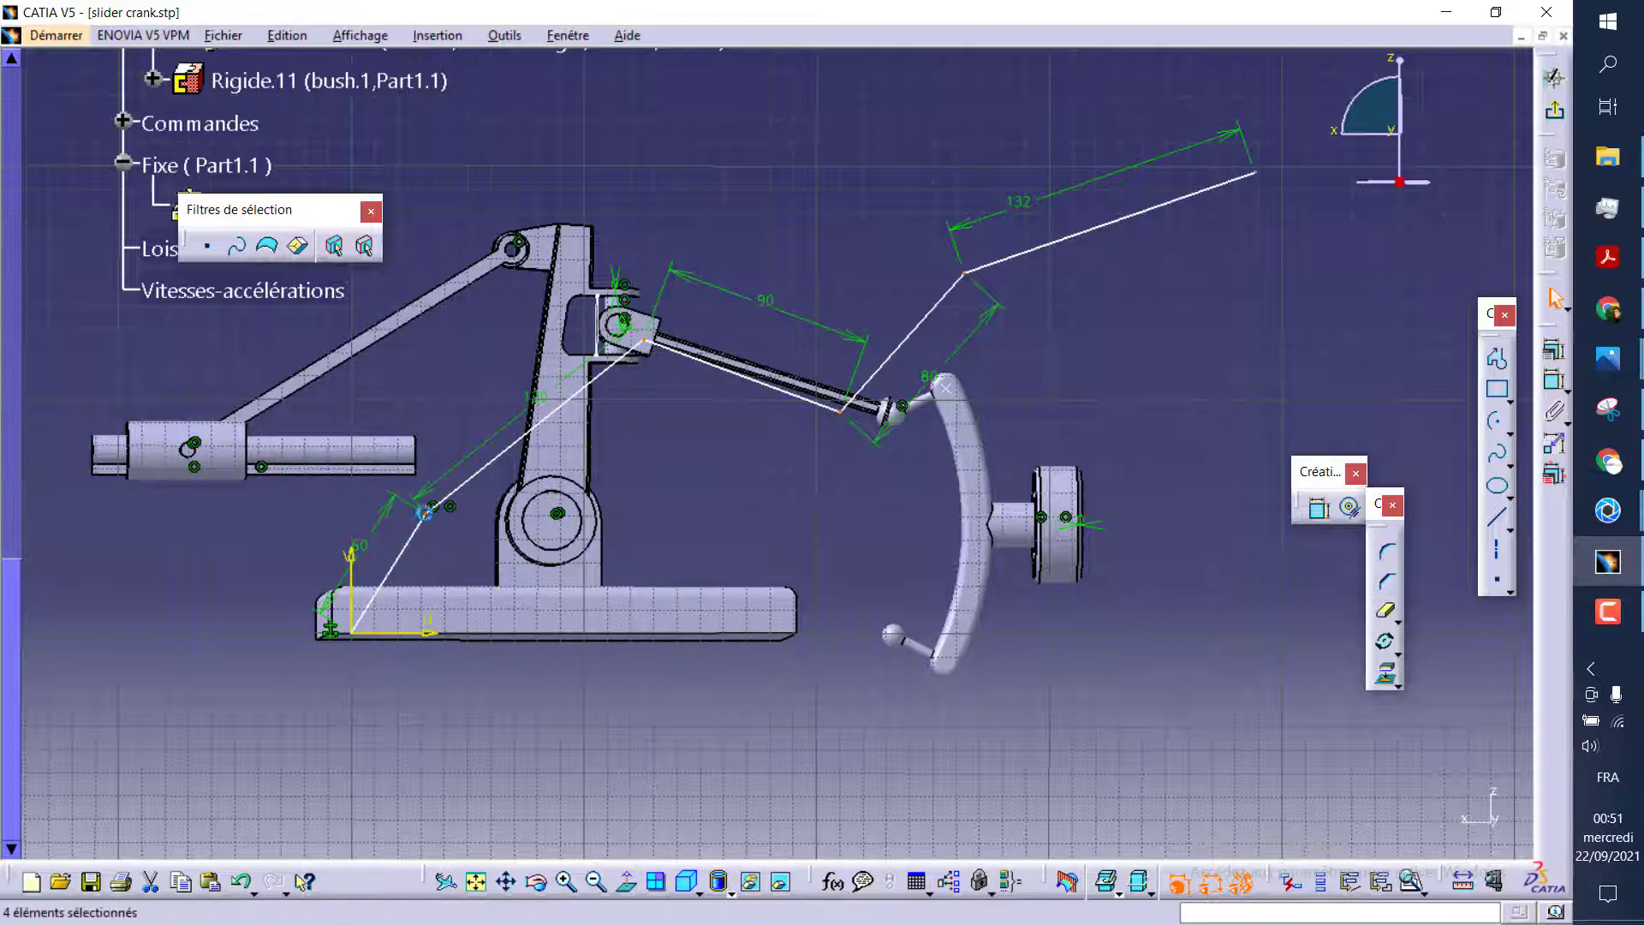
Round the profile's corners, accepting conversion of length constraints to distances
{"action": "left_click", "coordinate": [1388, 552]}
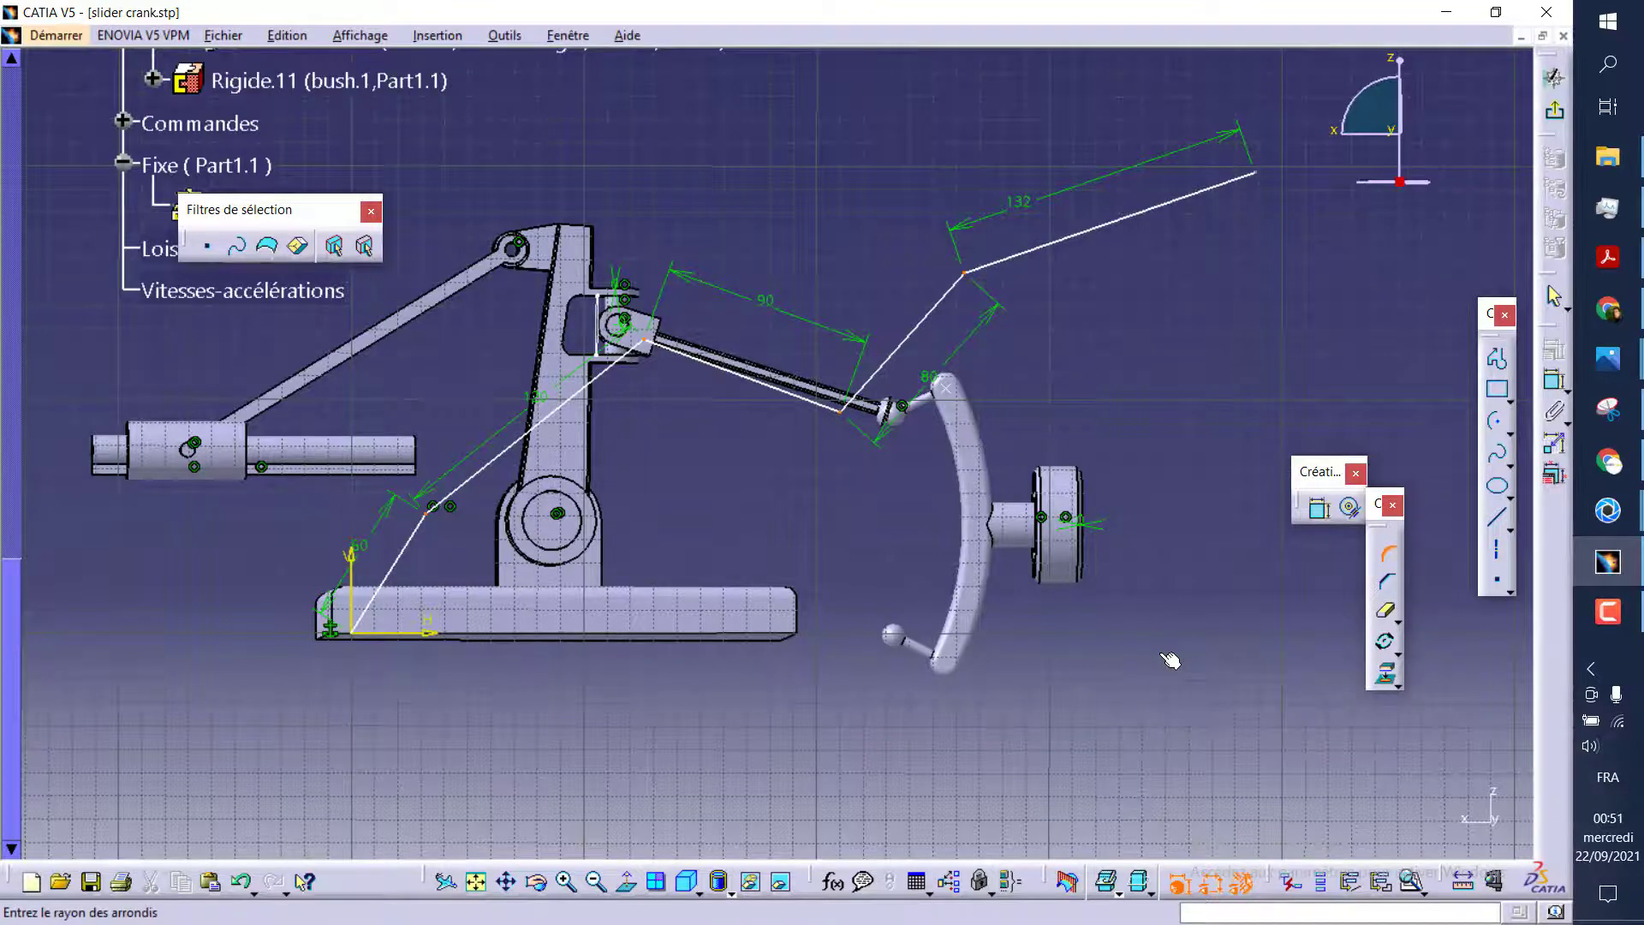
{"action": "left_click", "coordinate": [666, 477]}
{"action": "left_click", "coordinate": [852, 533]}
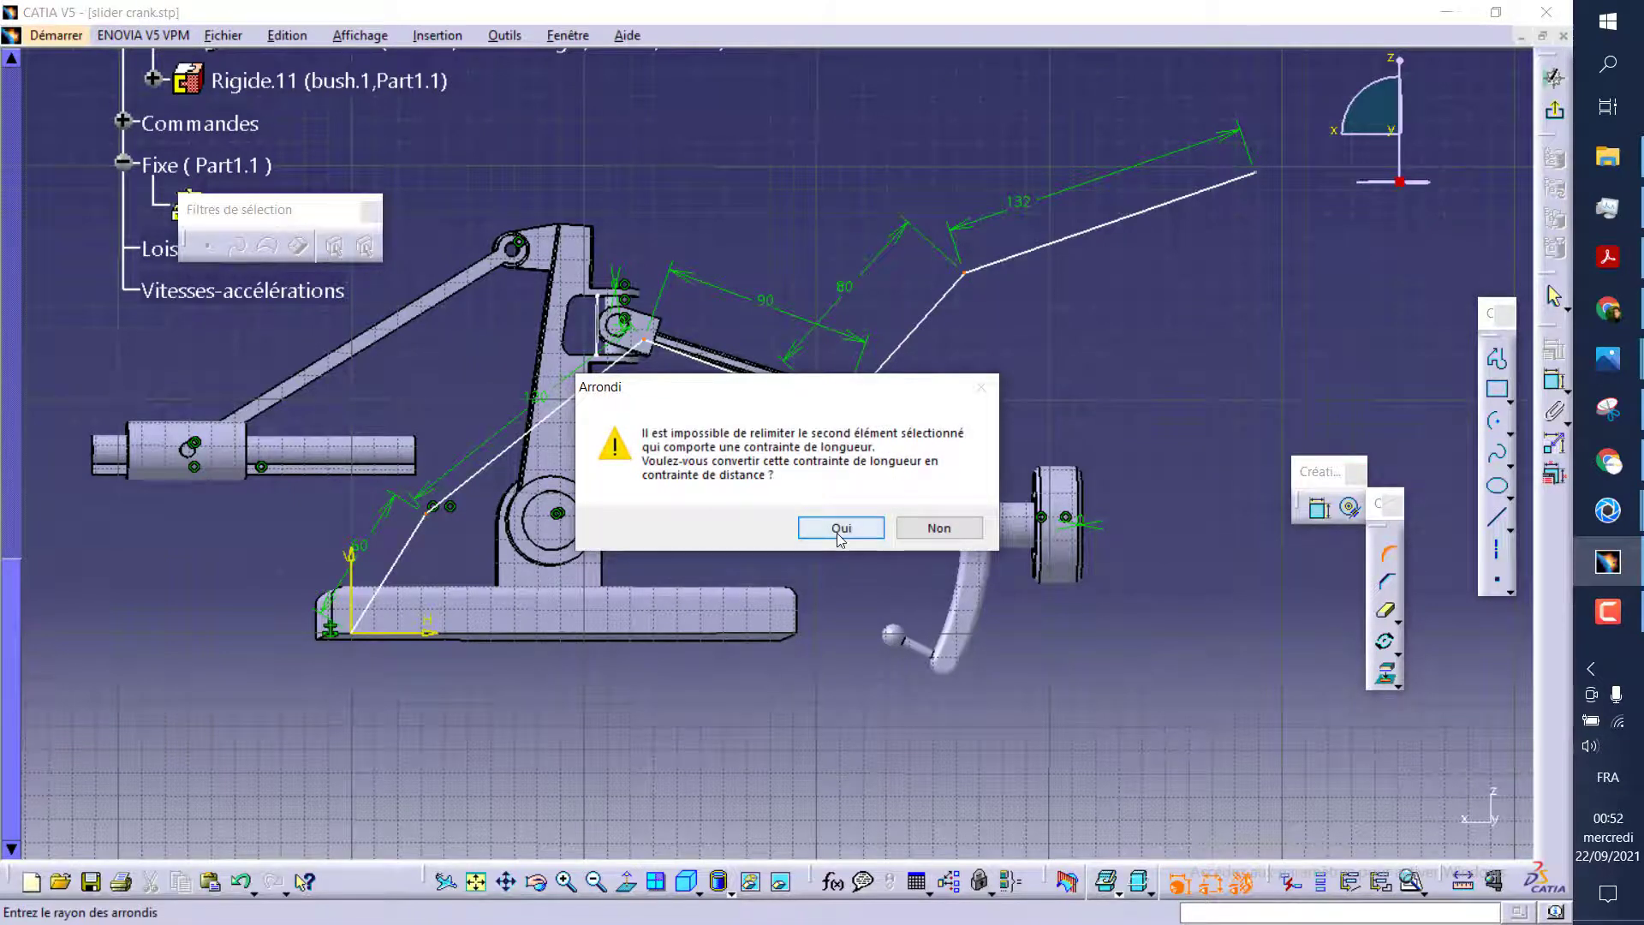
{"action": "left_click", "coordinate": [838, 531]}
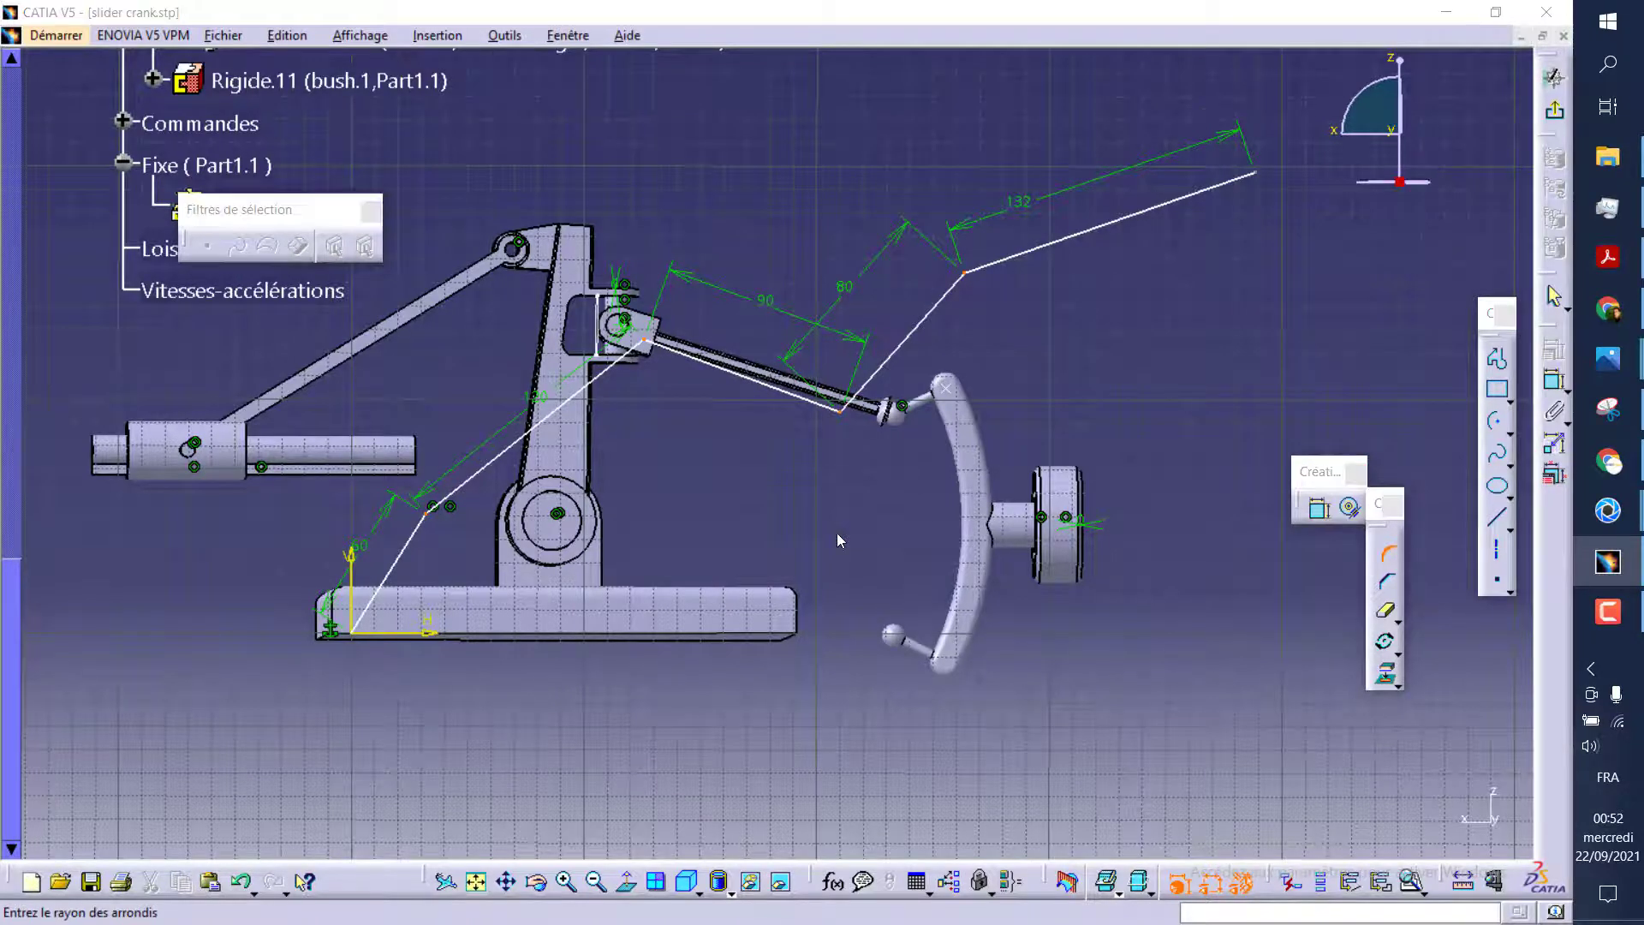
{"action": "left_click", "coordinate": [838, 533]}
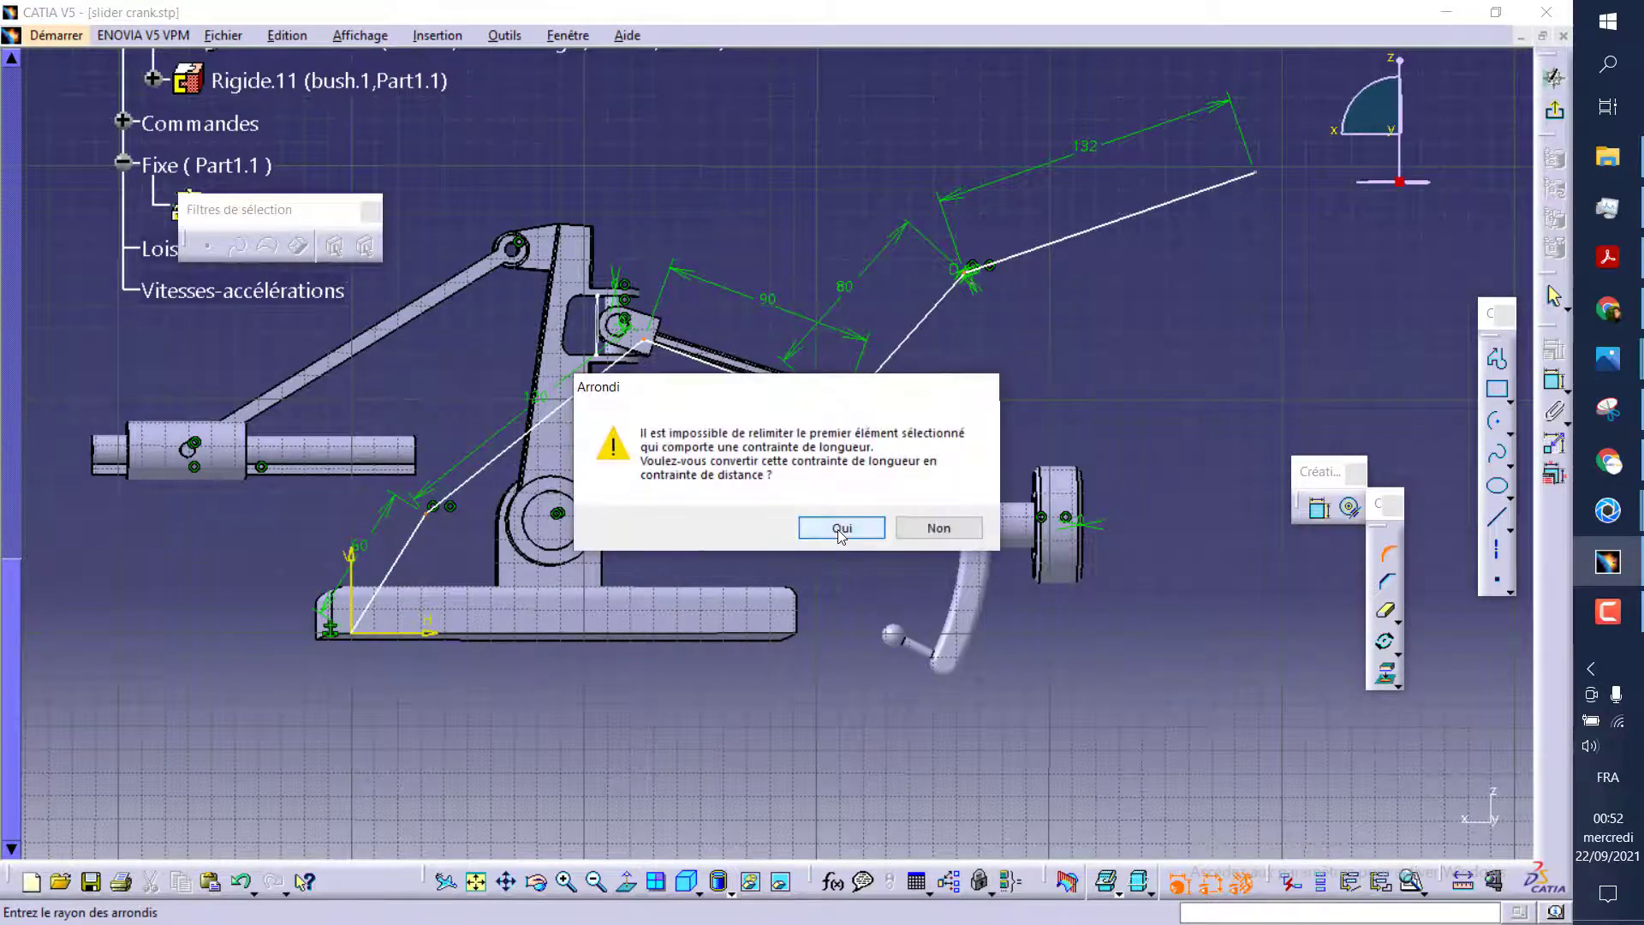
{"action": "left_click", "coordinate": [838, 529]}
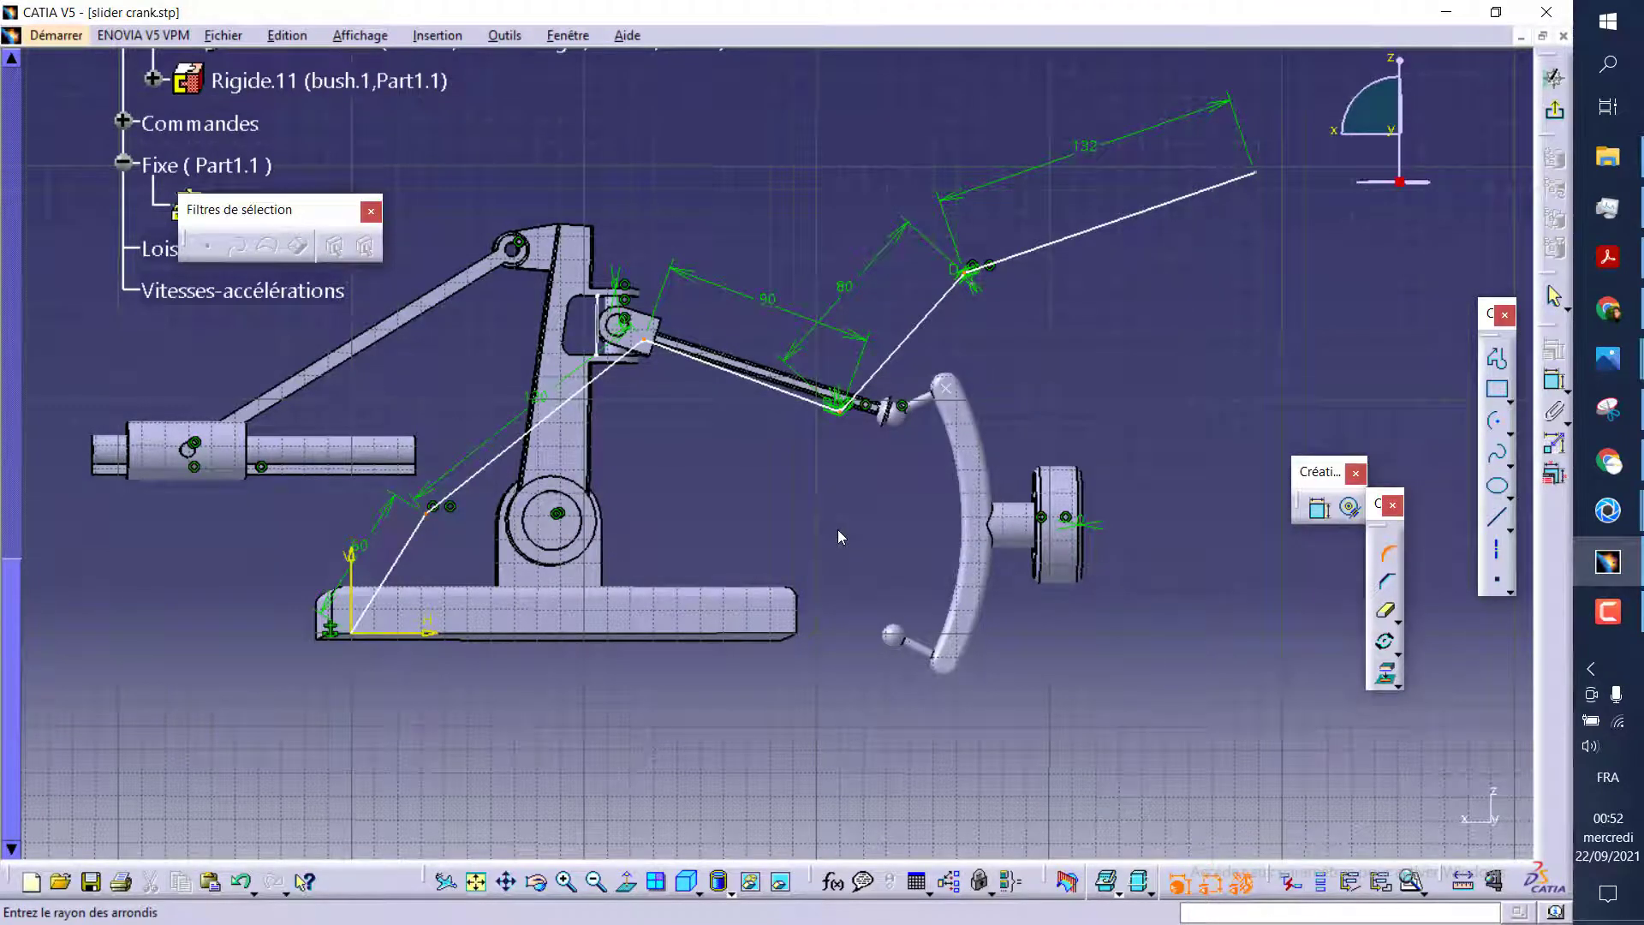
{"action": "left_click", "coordinate": [838, 530]}
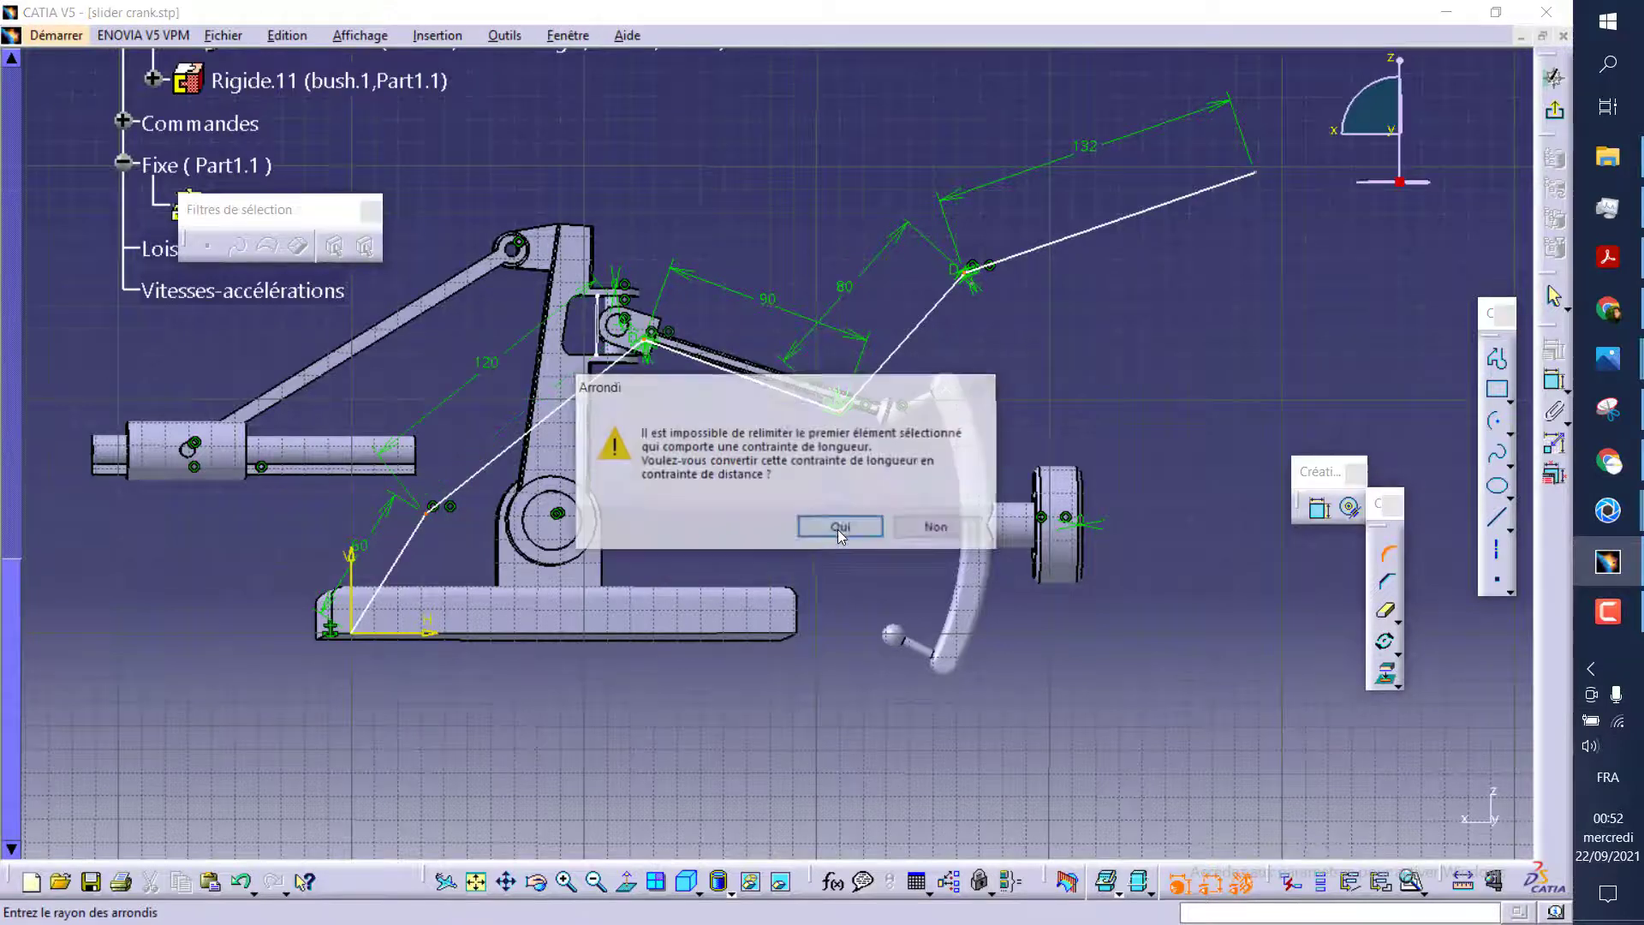
{"action": "left_click", "coordinate": [835, 524]}
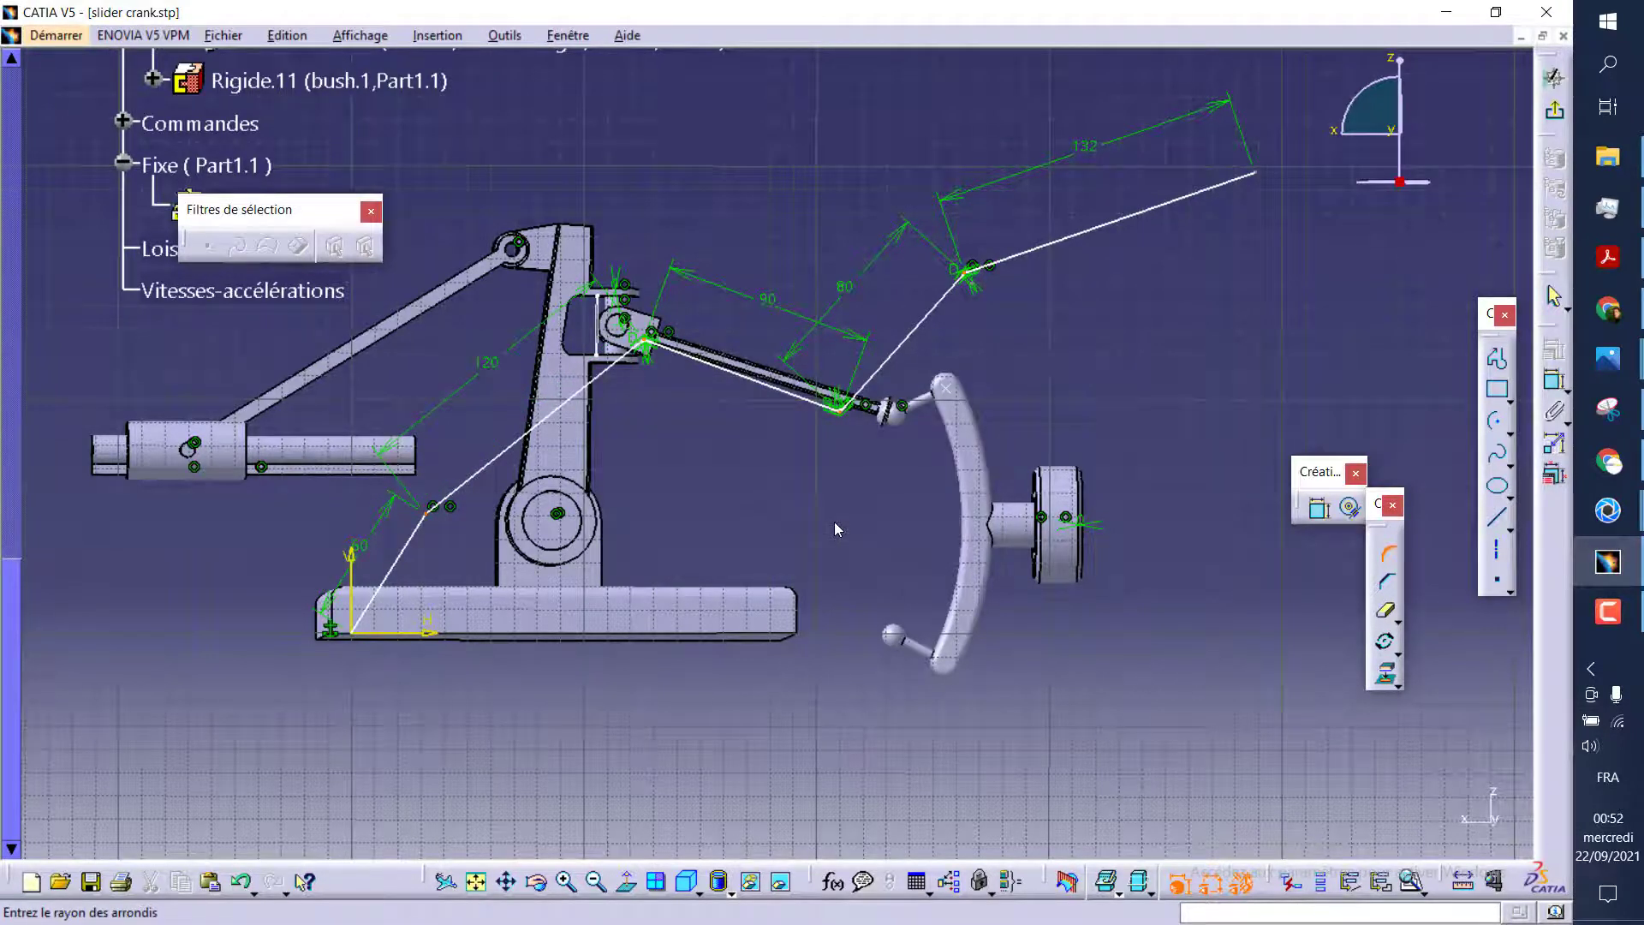
{"action": "left_click", "coordinate": [838, 529]}
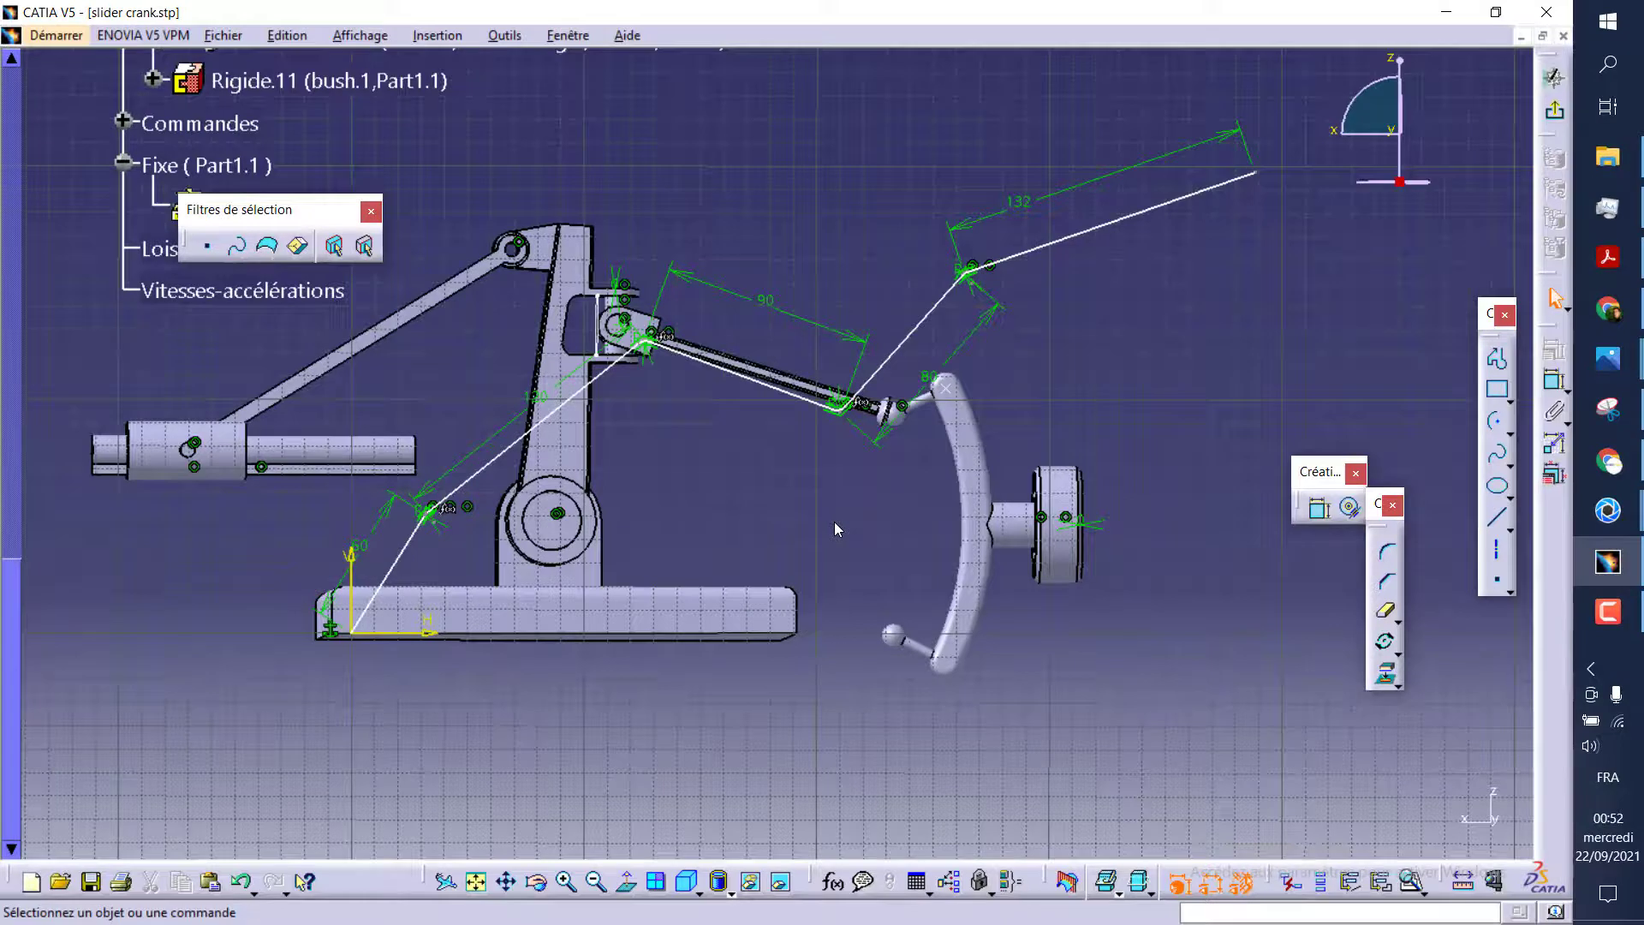
Set the zoomed-in fillet radius to 25 mm and exit the sketch
{"action": "mouse_move", "coordinate": [929, 386]}
{"action": "middle_mouse_down"}
{"action": "mouse_move", "coordinate": [1021, 268]}
{"action": "mouse_move", "coordinate": [1208, 533]}
{"action": "mouse_move", "coordinate": [847, 243]}
{"action": "mouse_move", "coordinate": [1002, 428]}
{"action": "mouse_move", "coordinate": [776, 262]}
{"action": "middle_mouse_up"}
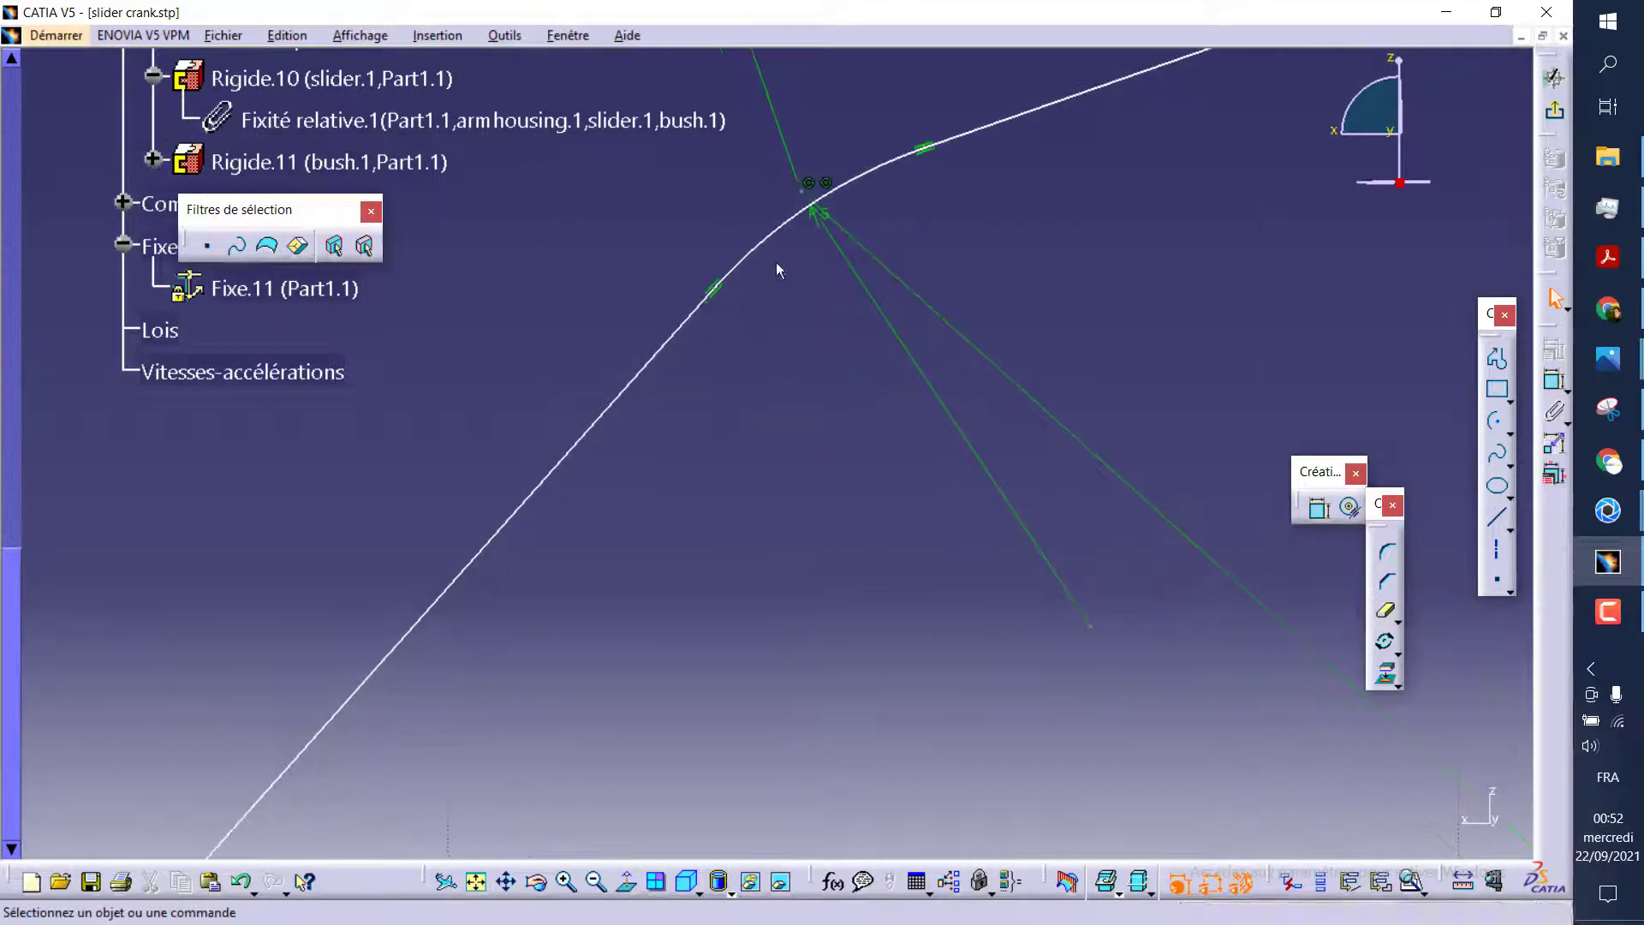
{"action": "double_click", "coordinate": [835, 228]}
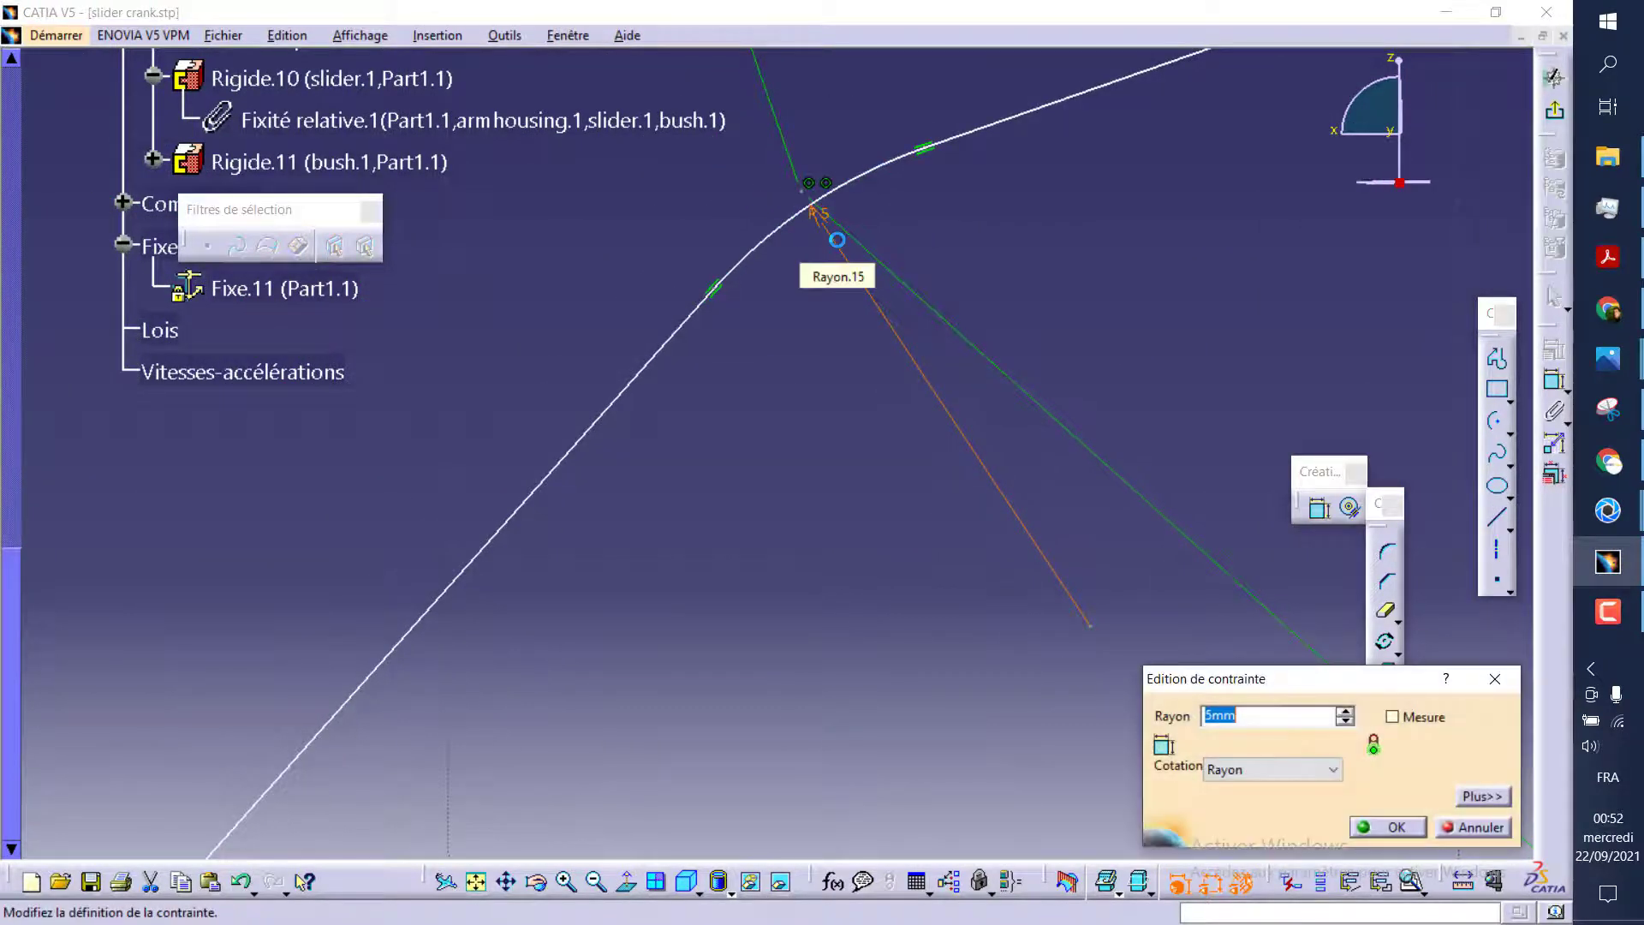
{"action": "type", "text": "25"}
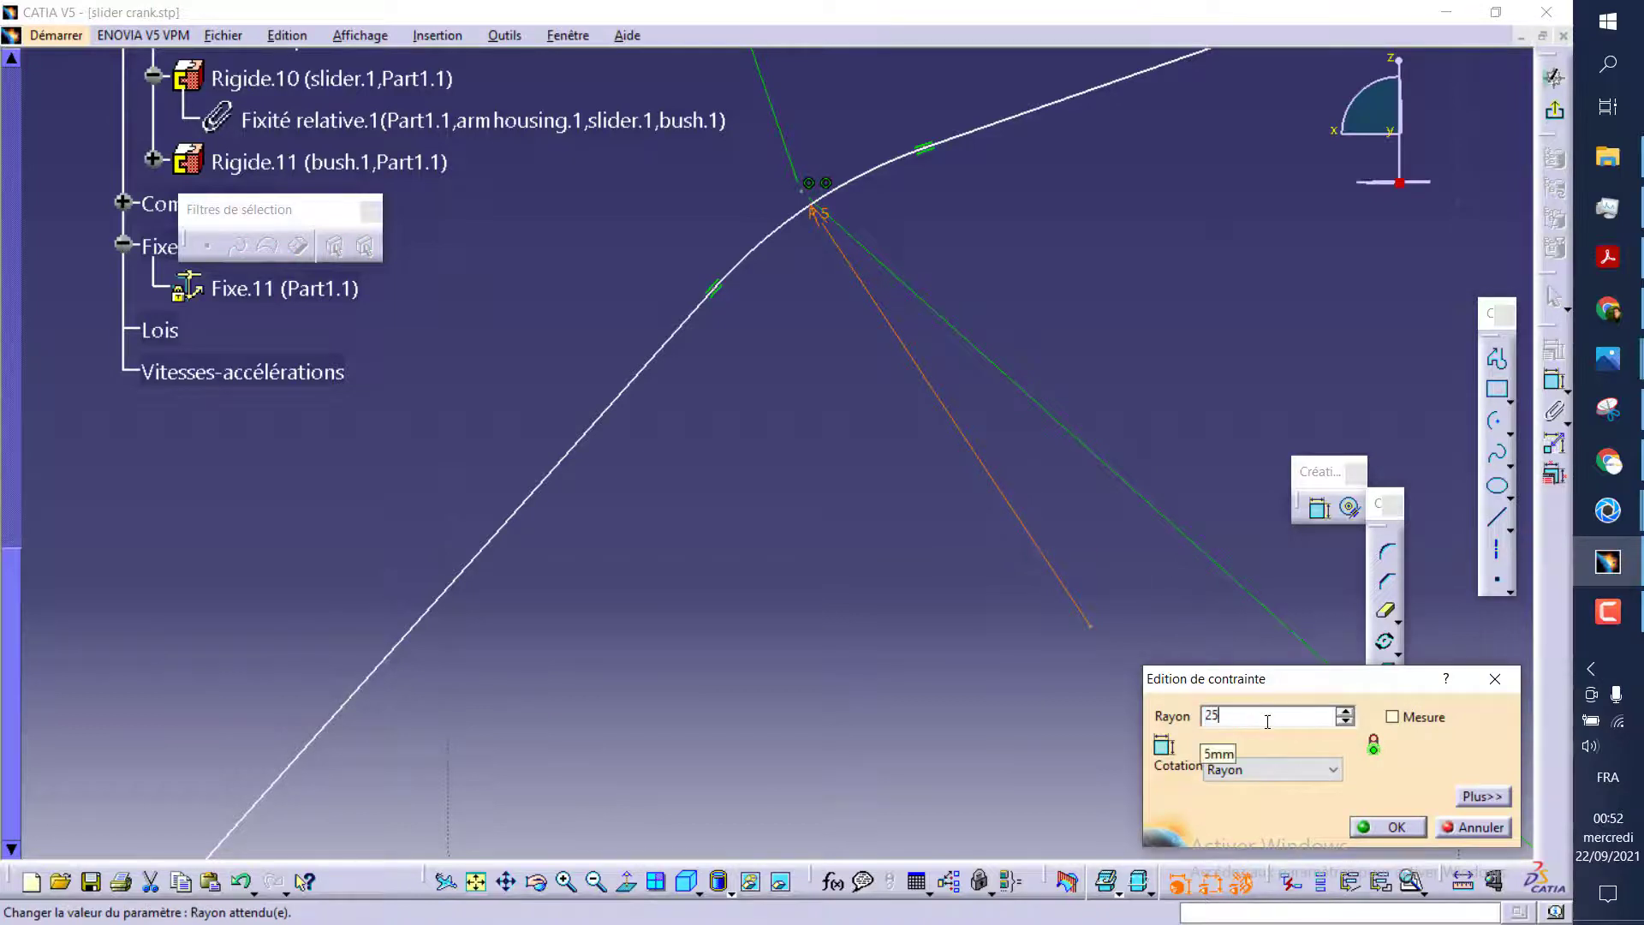
{"action": "key", "text": "Return"}
{"action": "mouse_move", "coordinate": [816, 343]}
{"action": "middle_mouse_down"}
{"action": "mouse_move", "coordinate": [833, 760]}
{"action": "mouse_move", "coordinate": [1027, 464]}
{"action": "middle_mouse_up"}
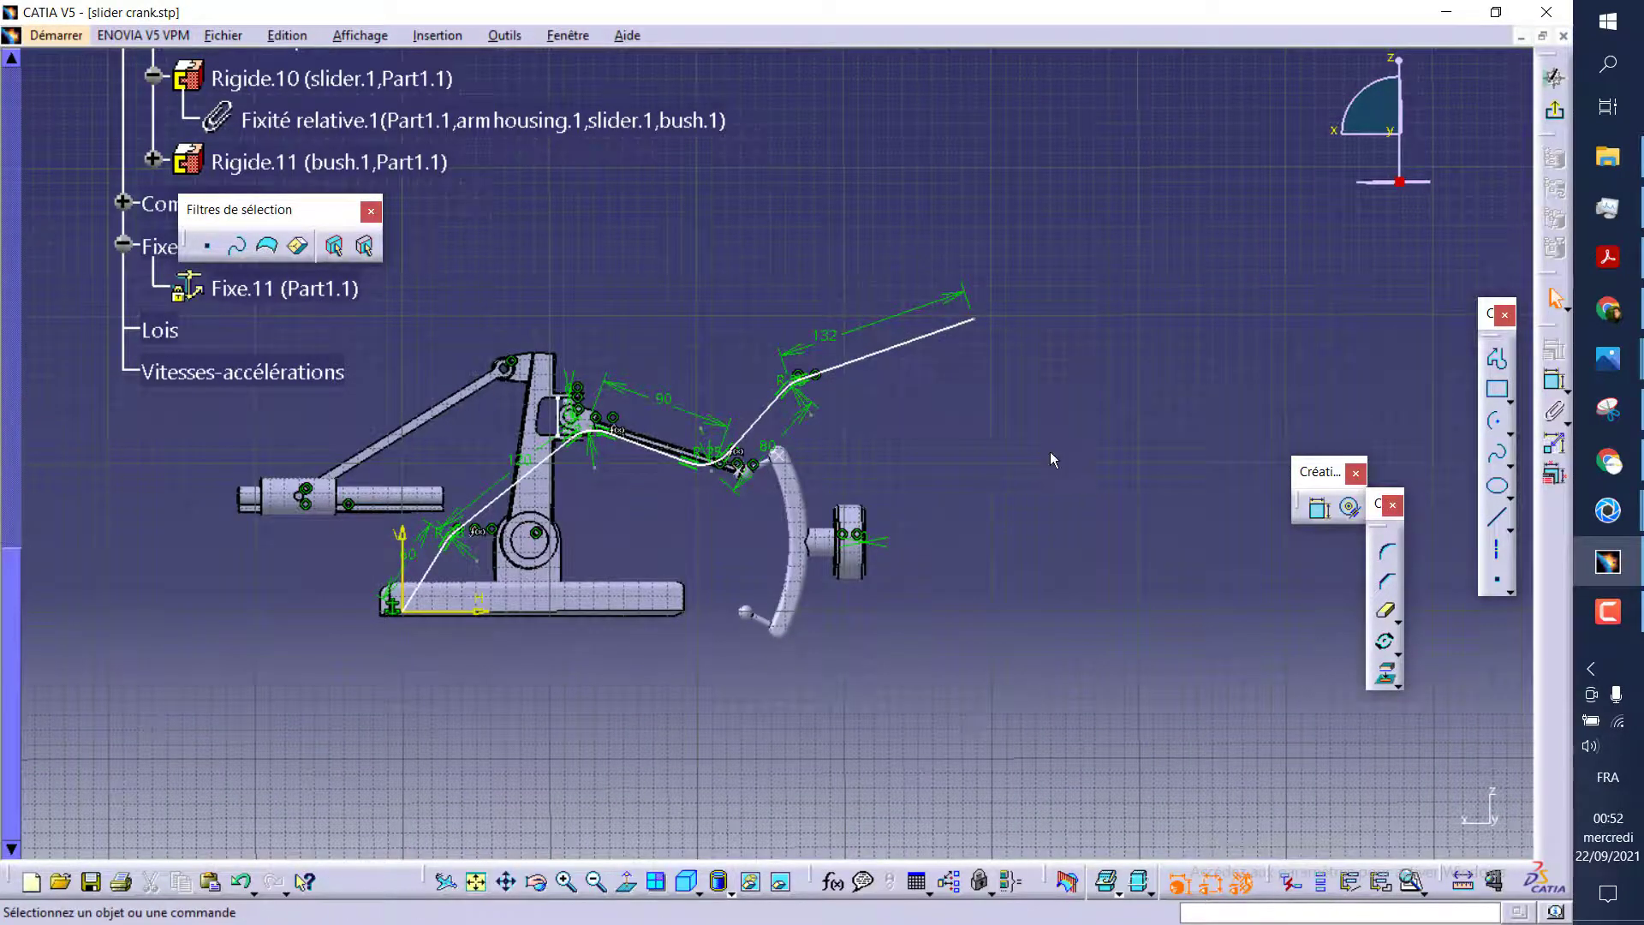
{"action": "left_click", "coordinate": [1564, 113]}
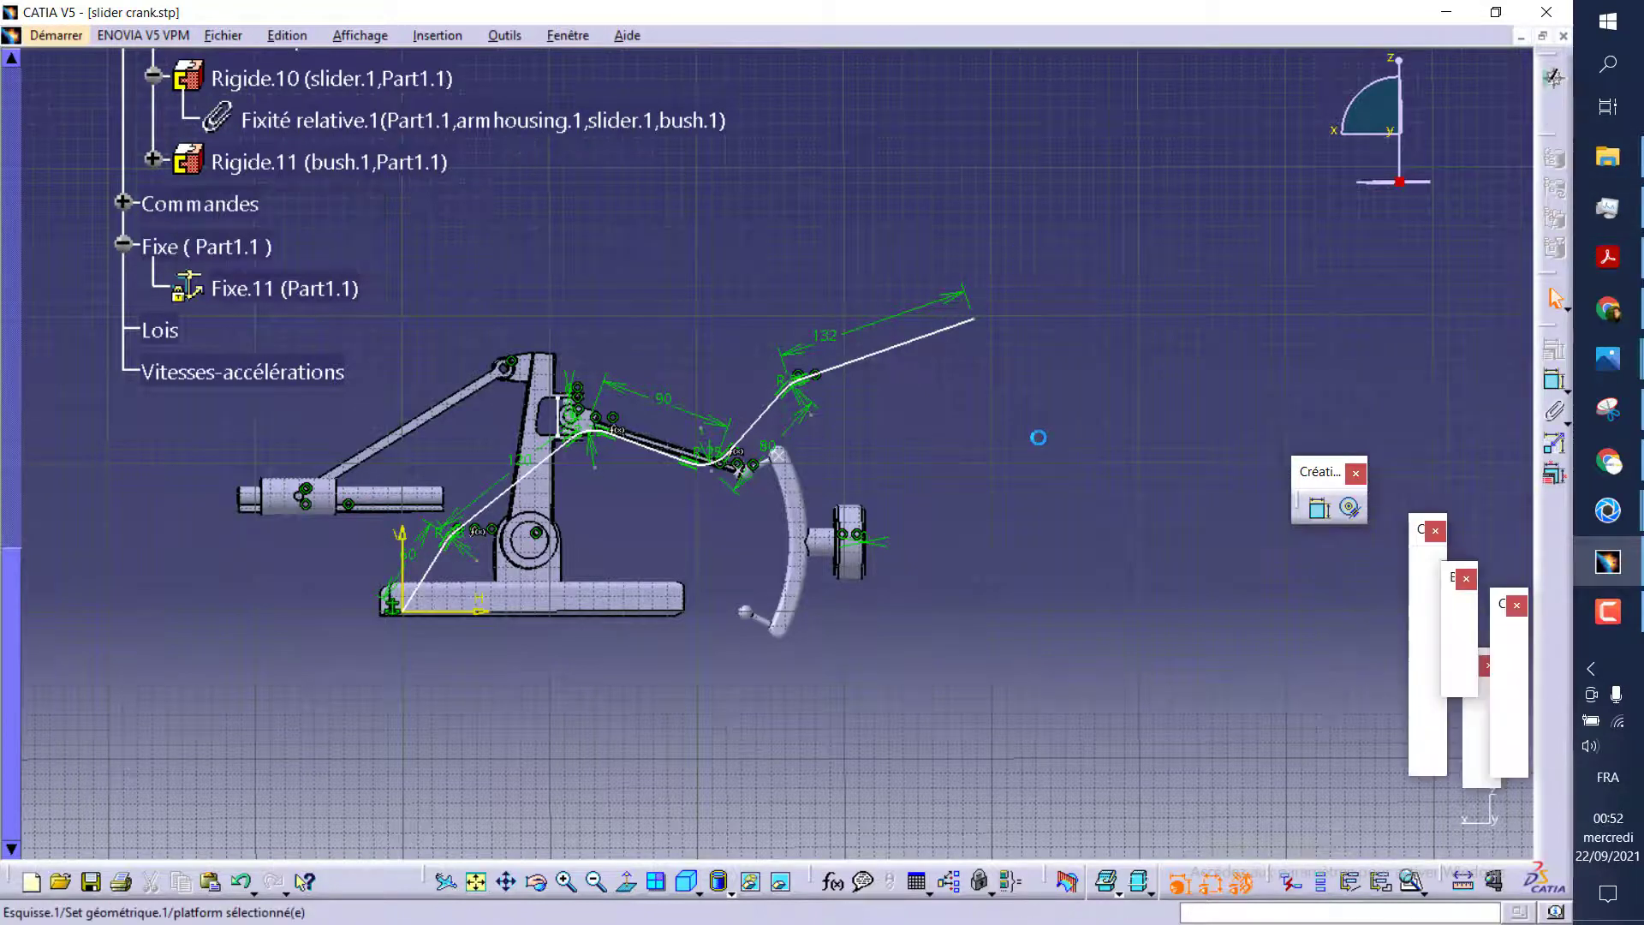
Return to the slider-crank product and open Commande.1 from the Commandes branch
{"action": "middle_click_drag", "start_coordinate": [1040, 439], "coordinate": [992, 541]}
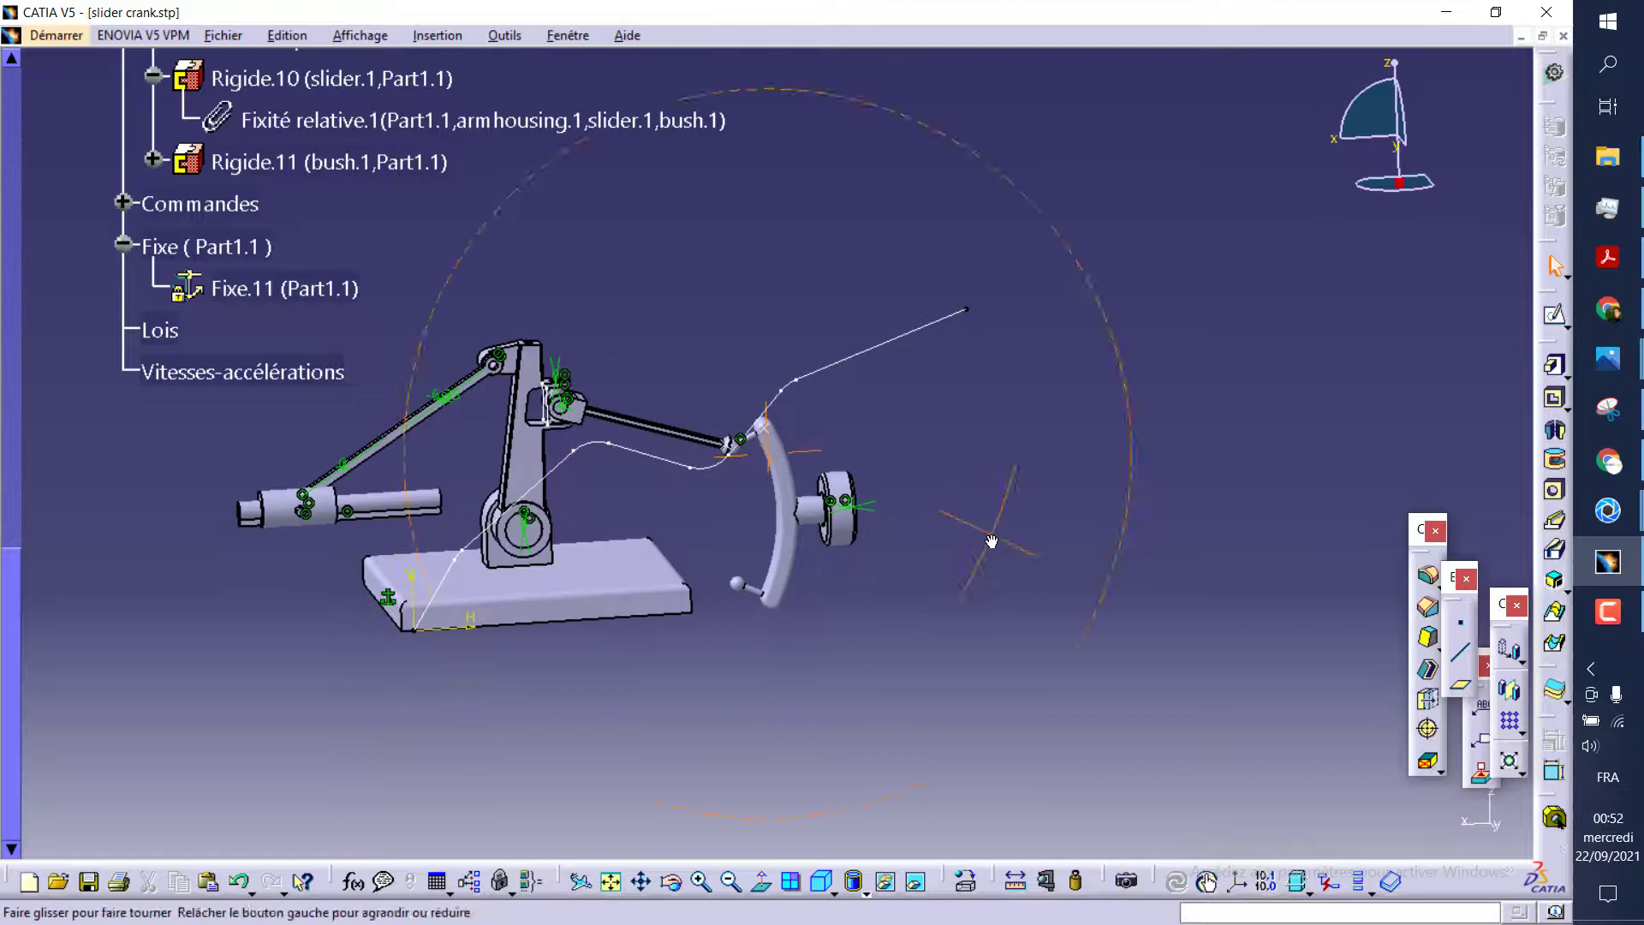
{"action": "scroll", "coordinate": [110, 170], "scroll_direction": "up", "scroll_amount": 5}
{"action": "scroll", "coordinate": [110, 170], "scroll_direction": "up", "scroll_amount": 5}
{"action": "scroll", "coordinate": [110, 170], "scroll_direction": "up", "scroll_amount": 5}
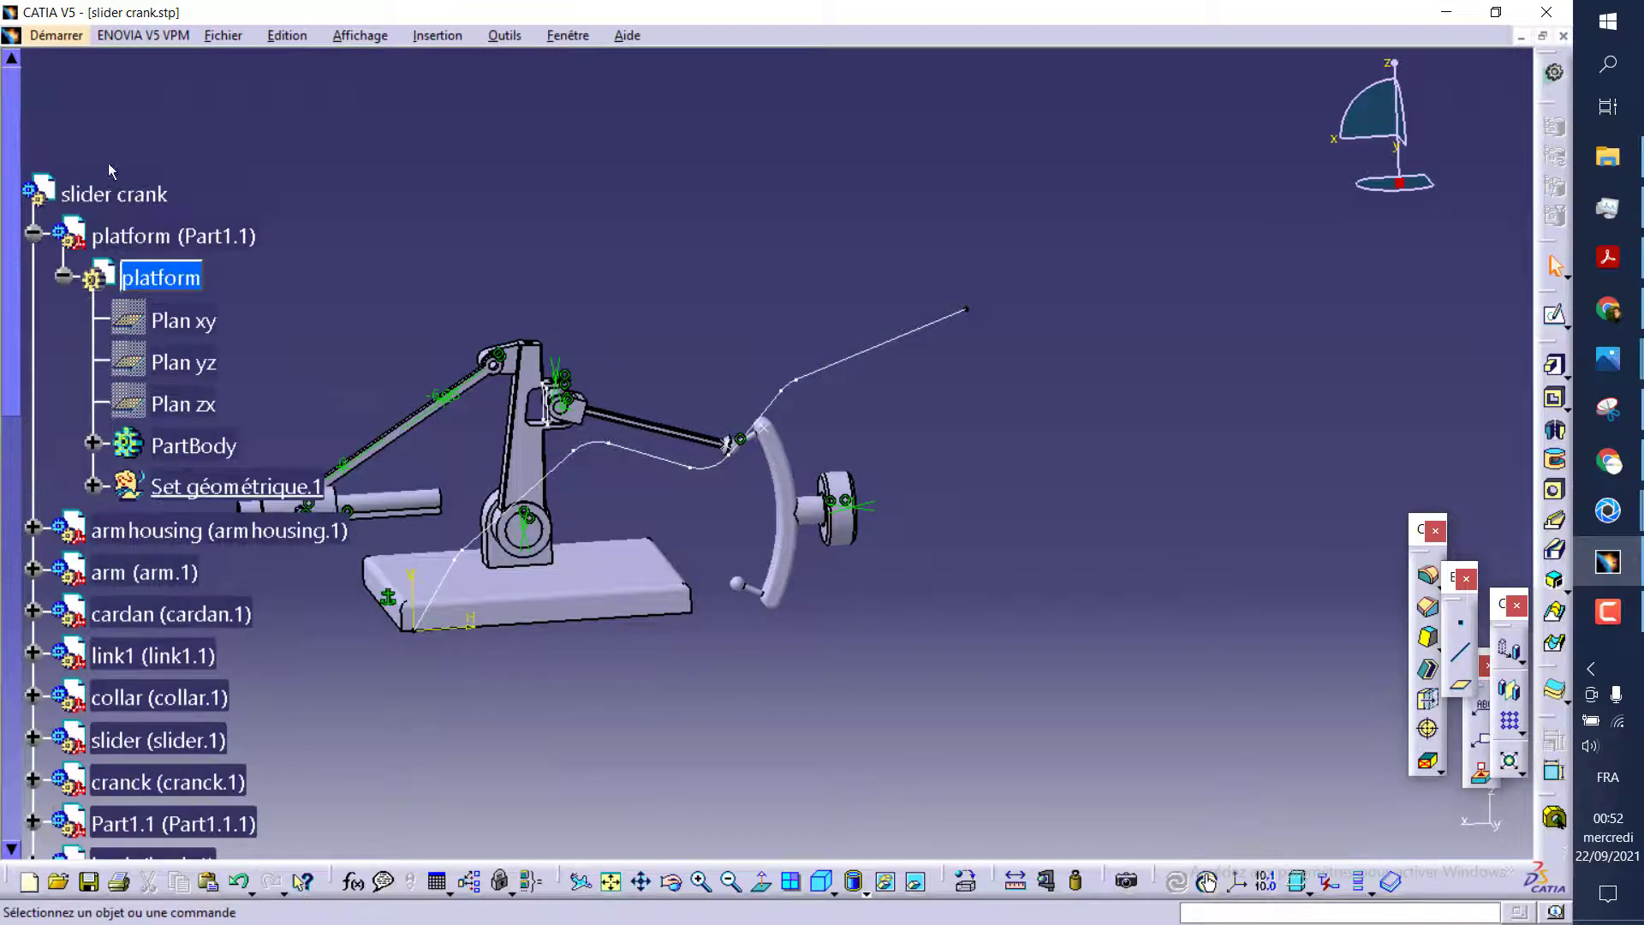
{"action": "double_click", "coordinate": [114, 194]}
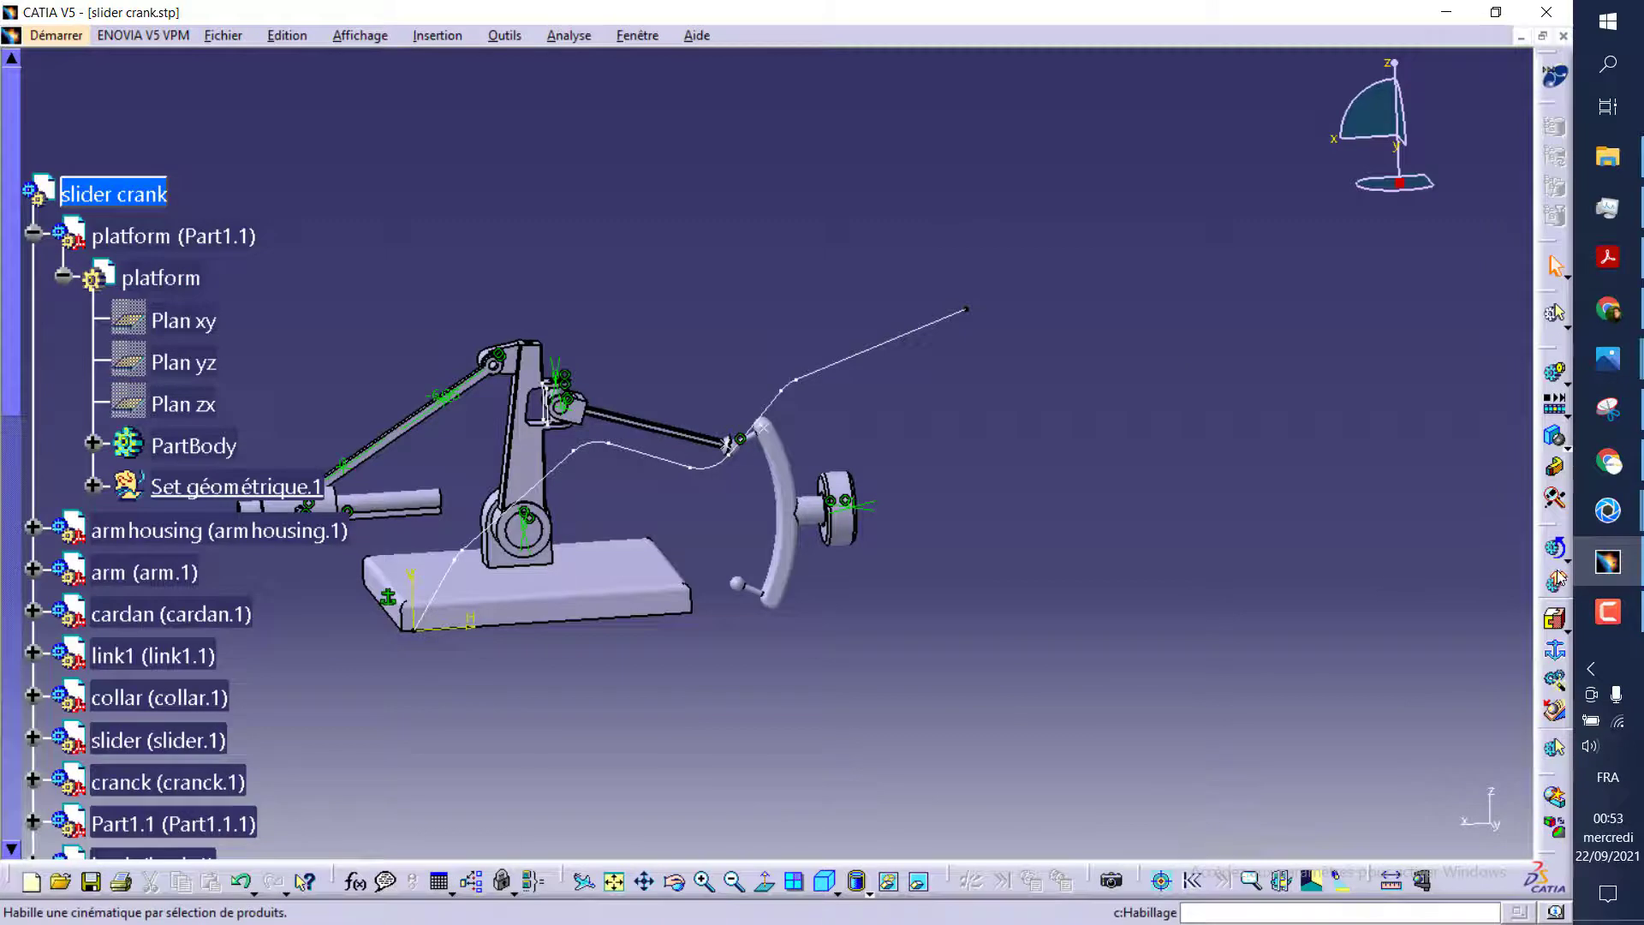
{"action": "scroll", "coordinate": [454, 506], "scroll_direction": "down", "scroll_amount": 5}
{"action": "scroll", "coordinate": [454, 506], "scroll_direction": "down", "scroll_amount": 5}
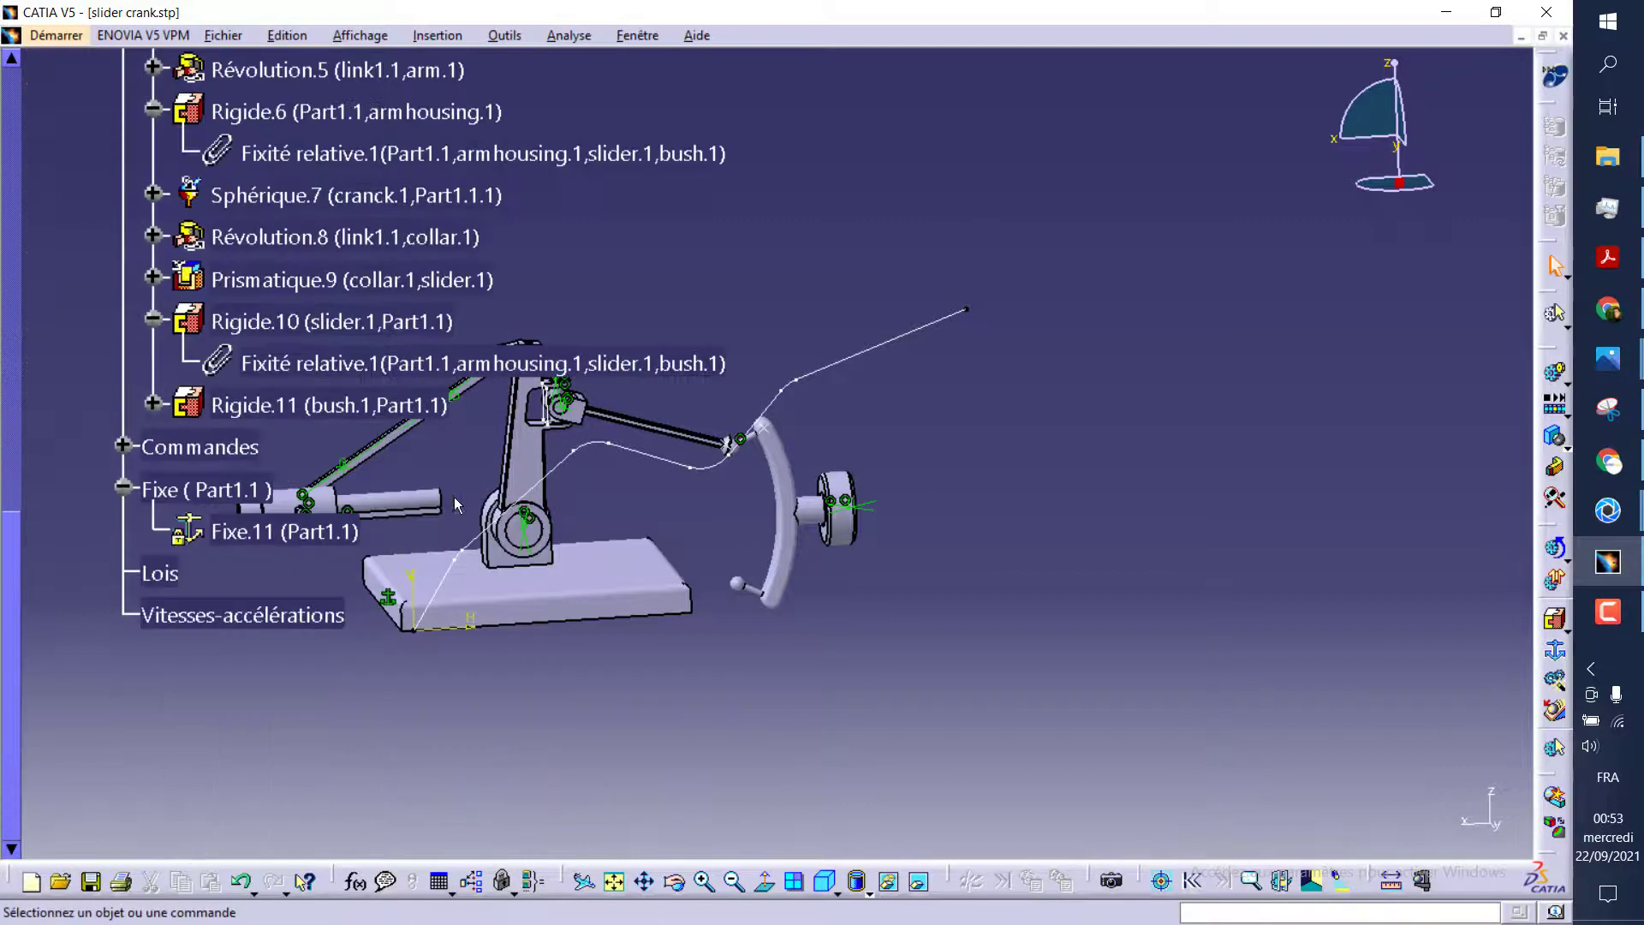
{"action": "left_click", "coordinate": [124, 447]}
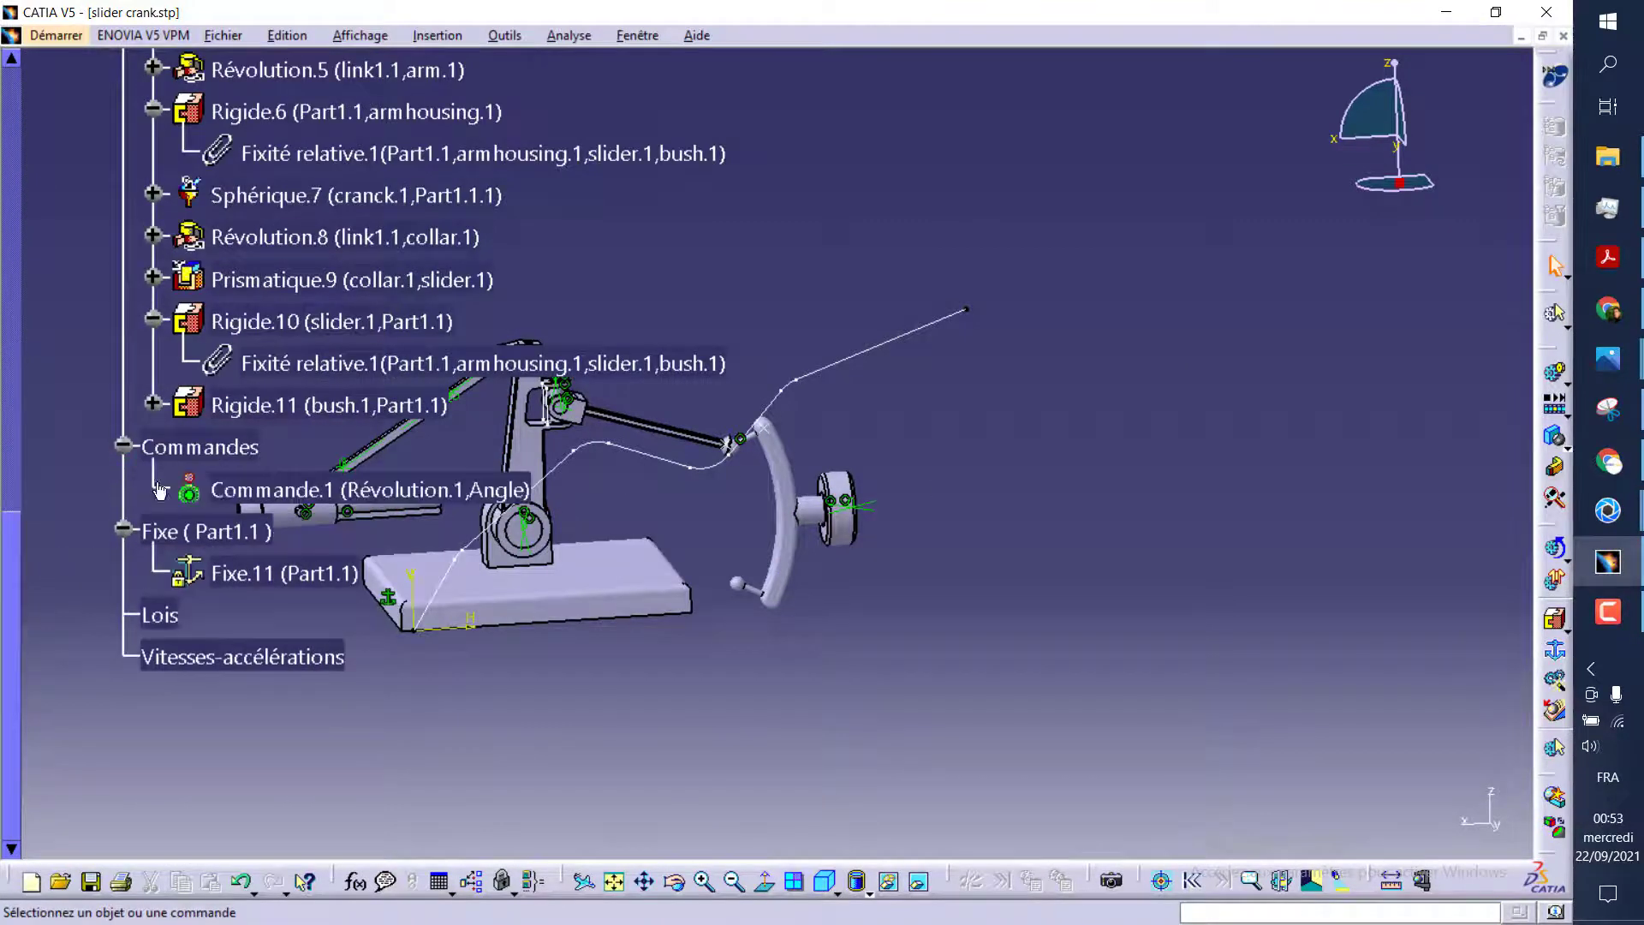
{"action": "double_click", "coordinate": [320, 480]}
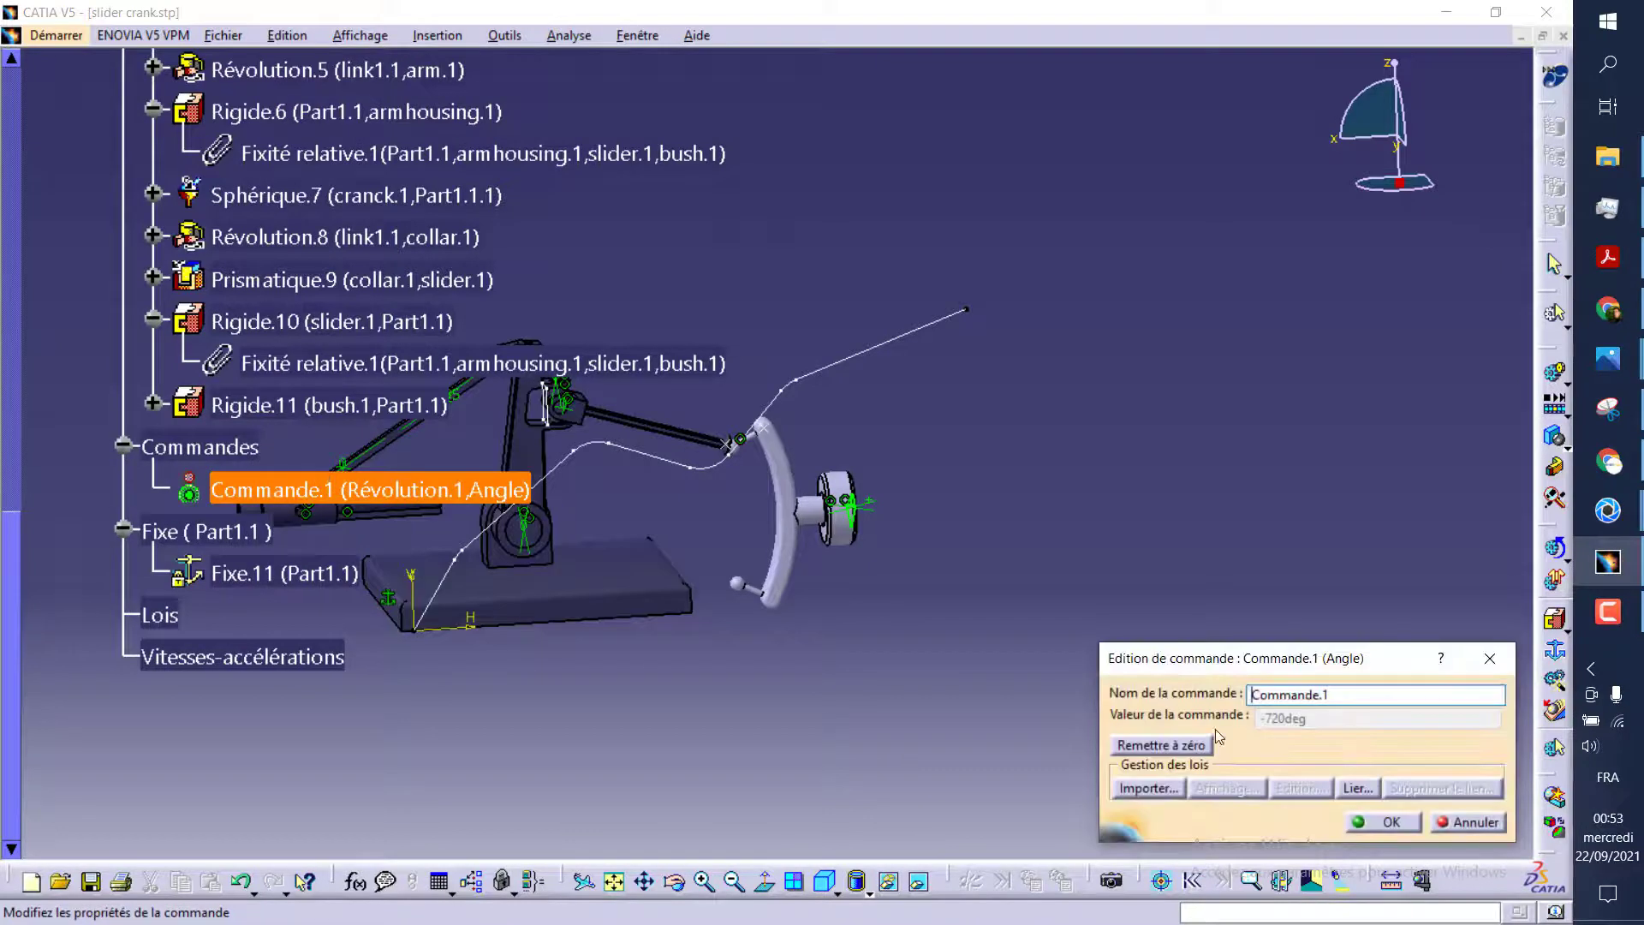
Link Commande.1 to the trajectory sketch as a 10 s law and start Simulation with Laws
{"action": "left_click", "coordinate": [1357, 788]}
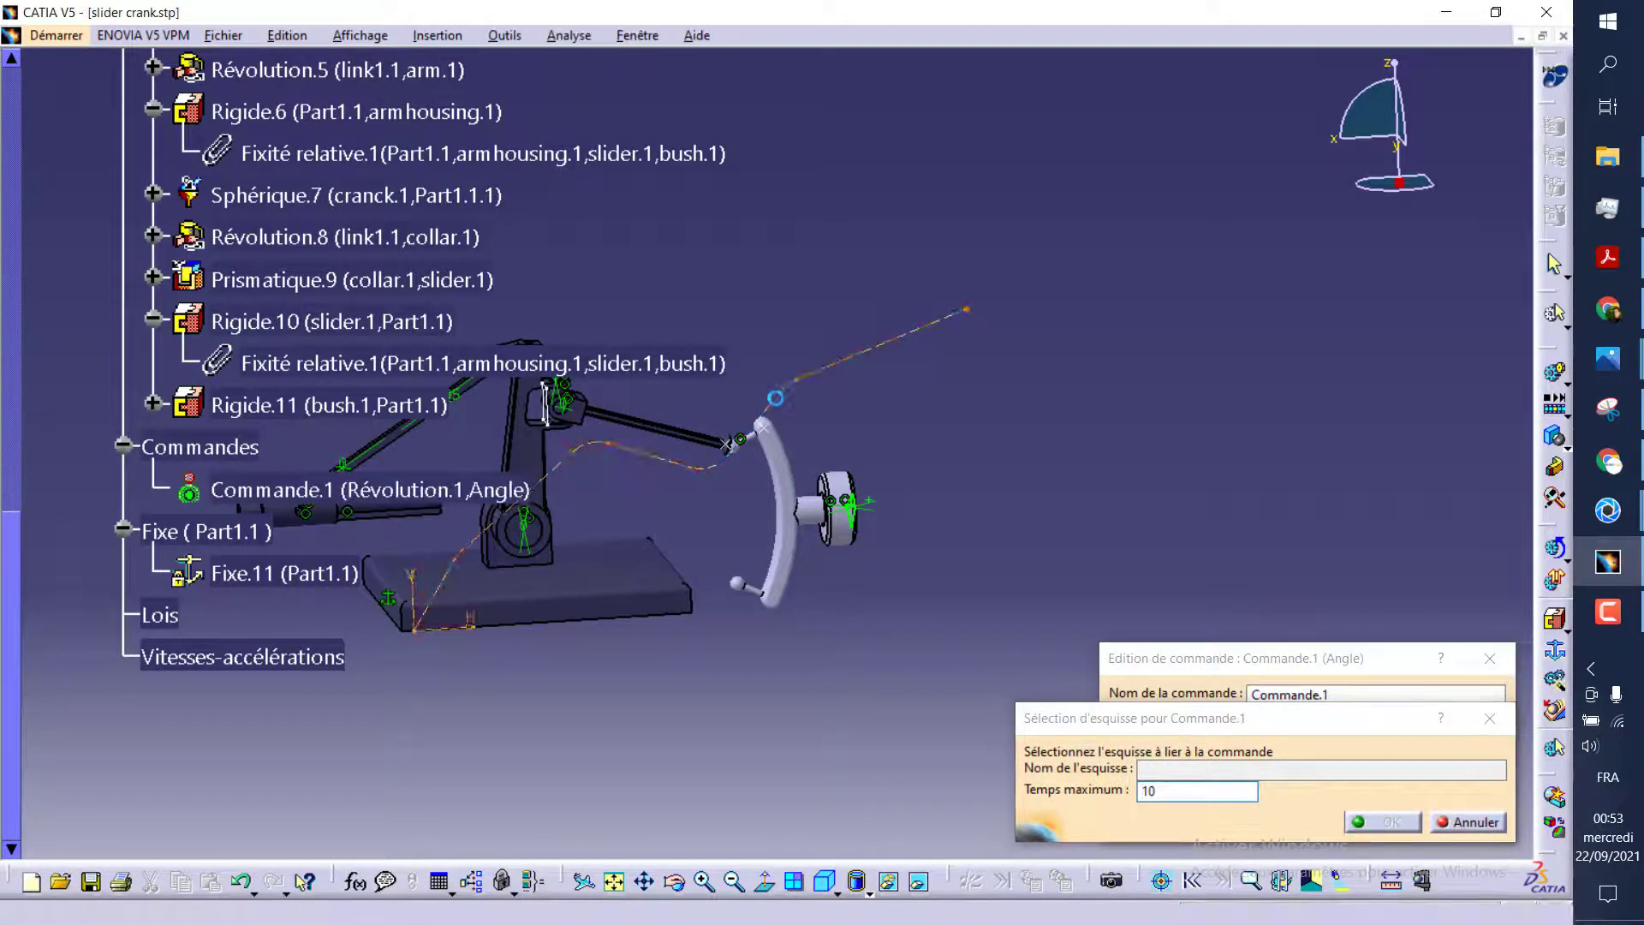
{"action": "left_click", "coordinate": [776, 398]}
{"action": "double_click", "coordinate": [1170, 792]}
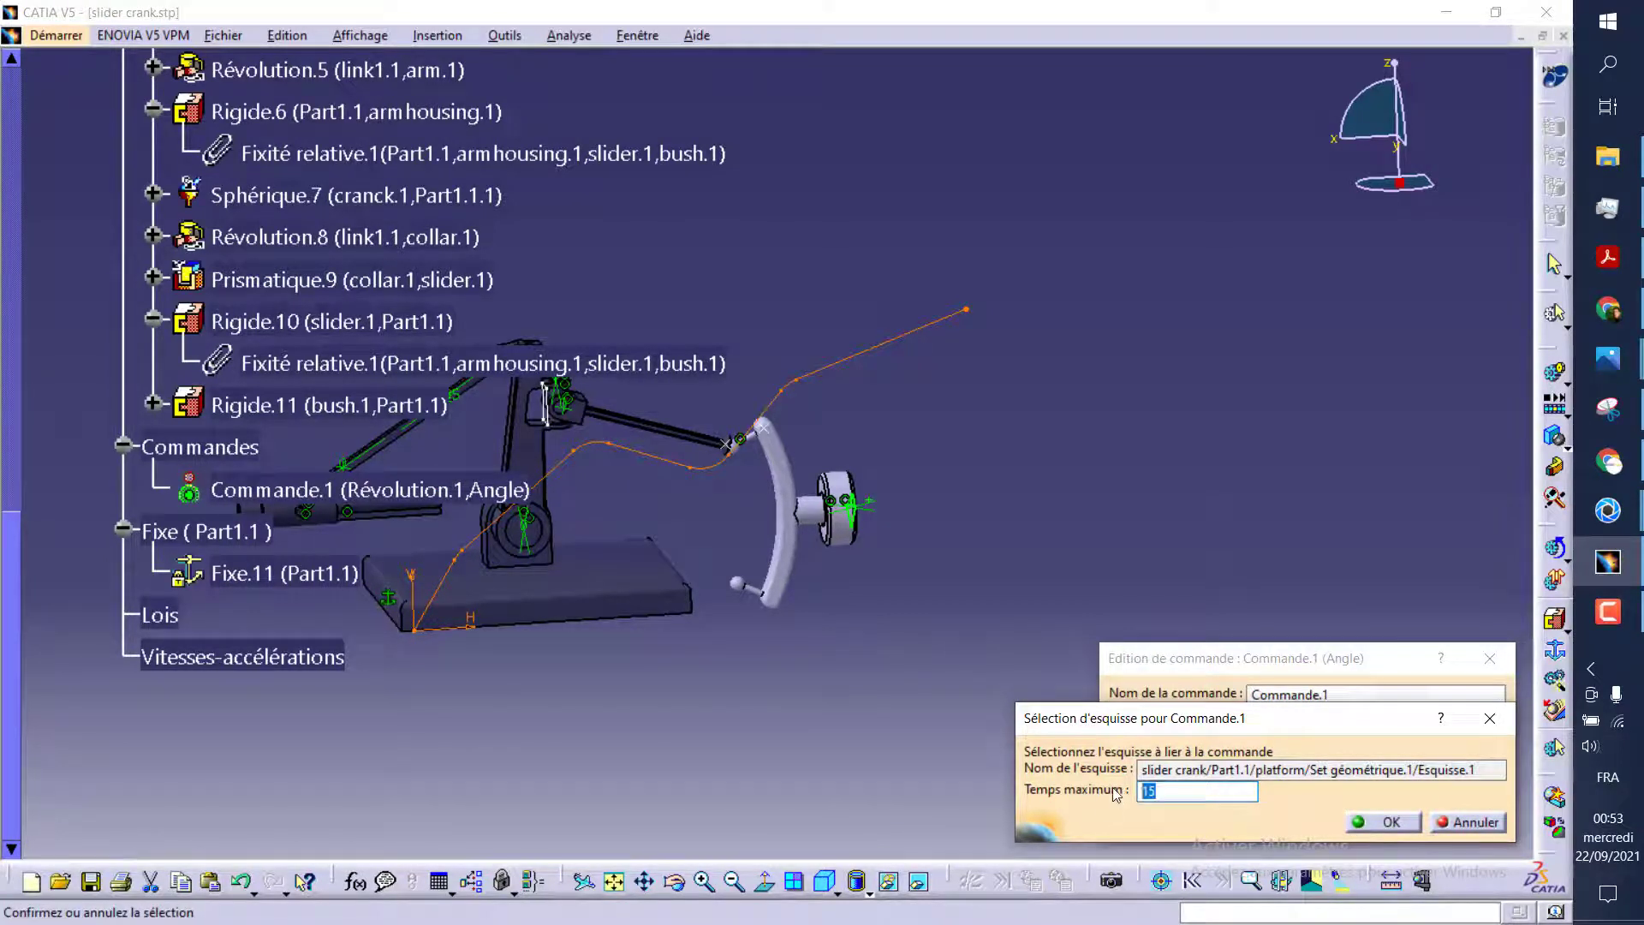
{"action": "left_click", "coordinate": [1373, 825]}
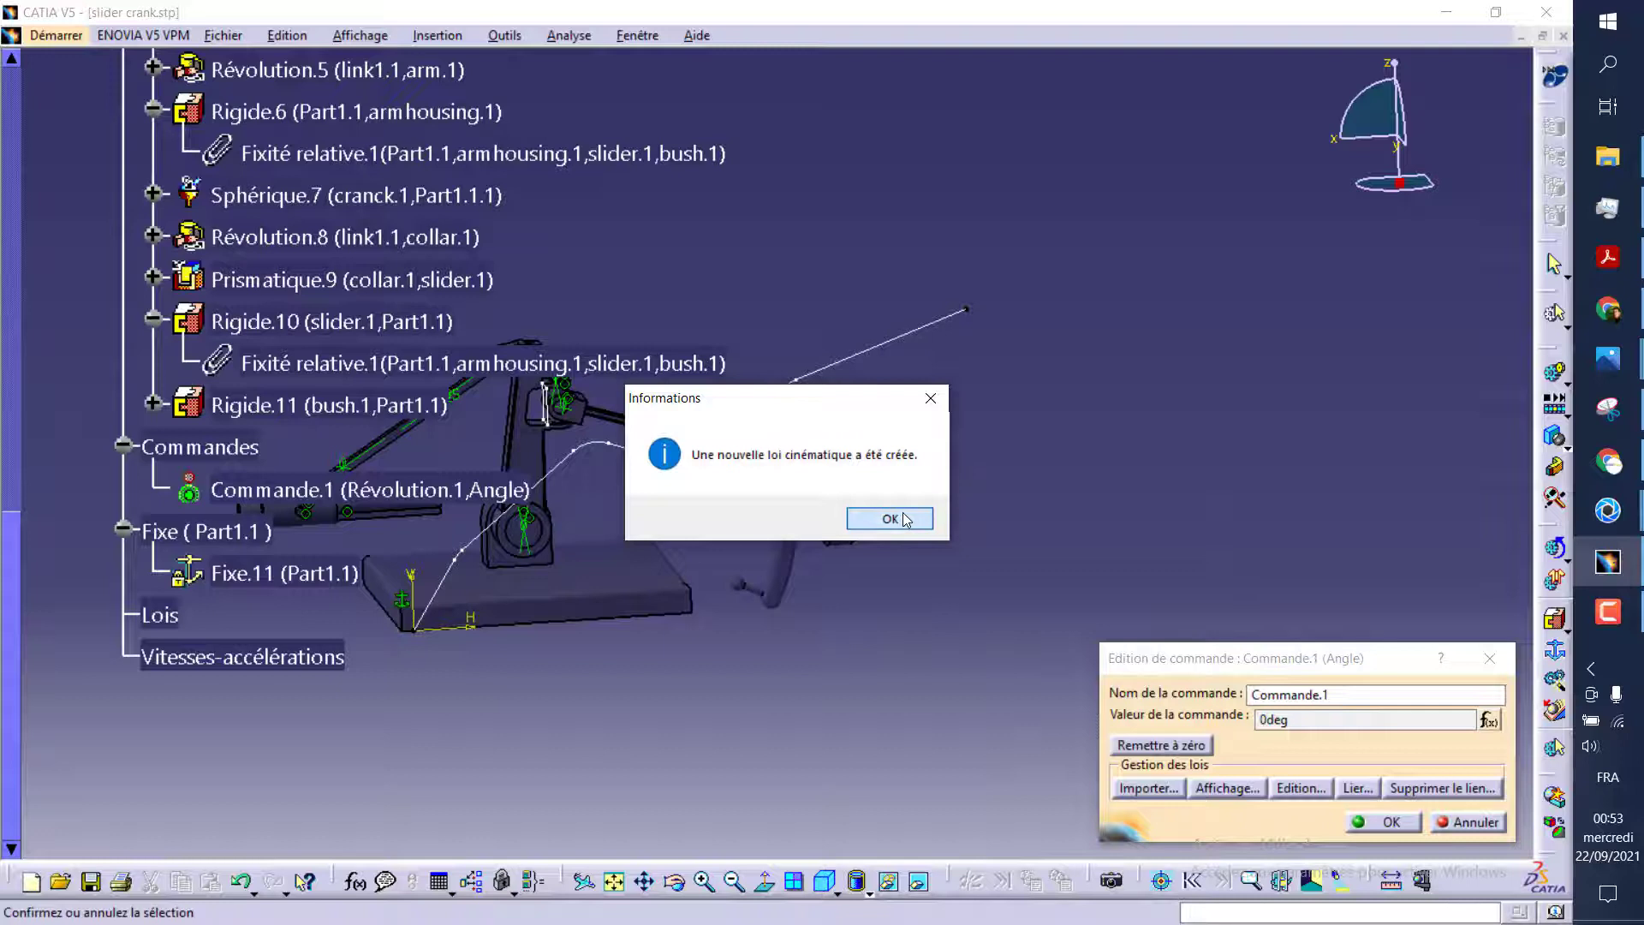
{"action": "left_click", "coordinate": [902, 522]}
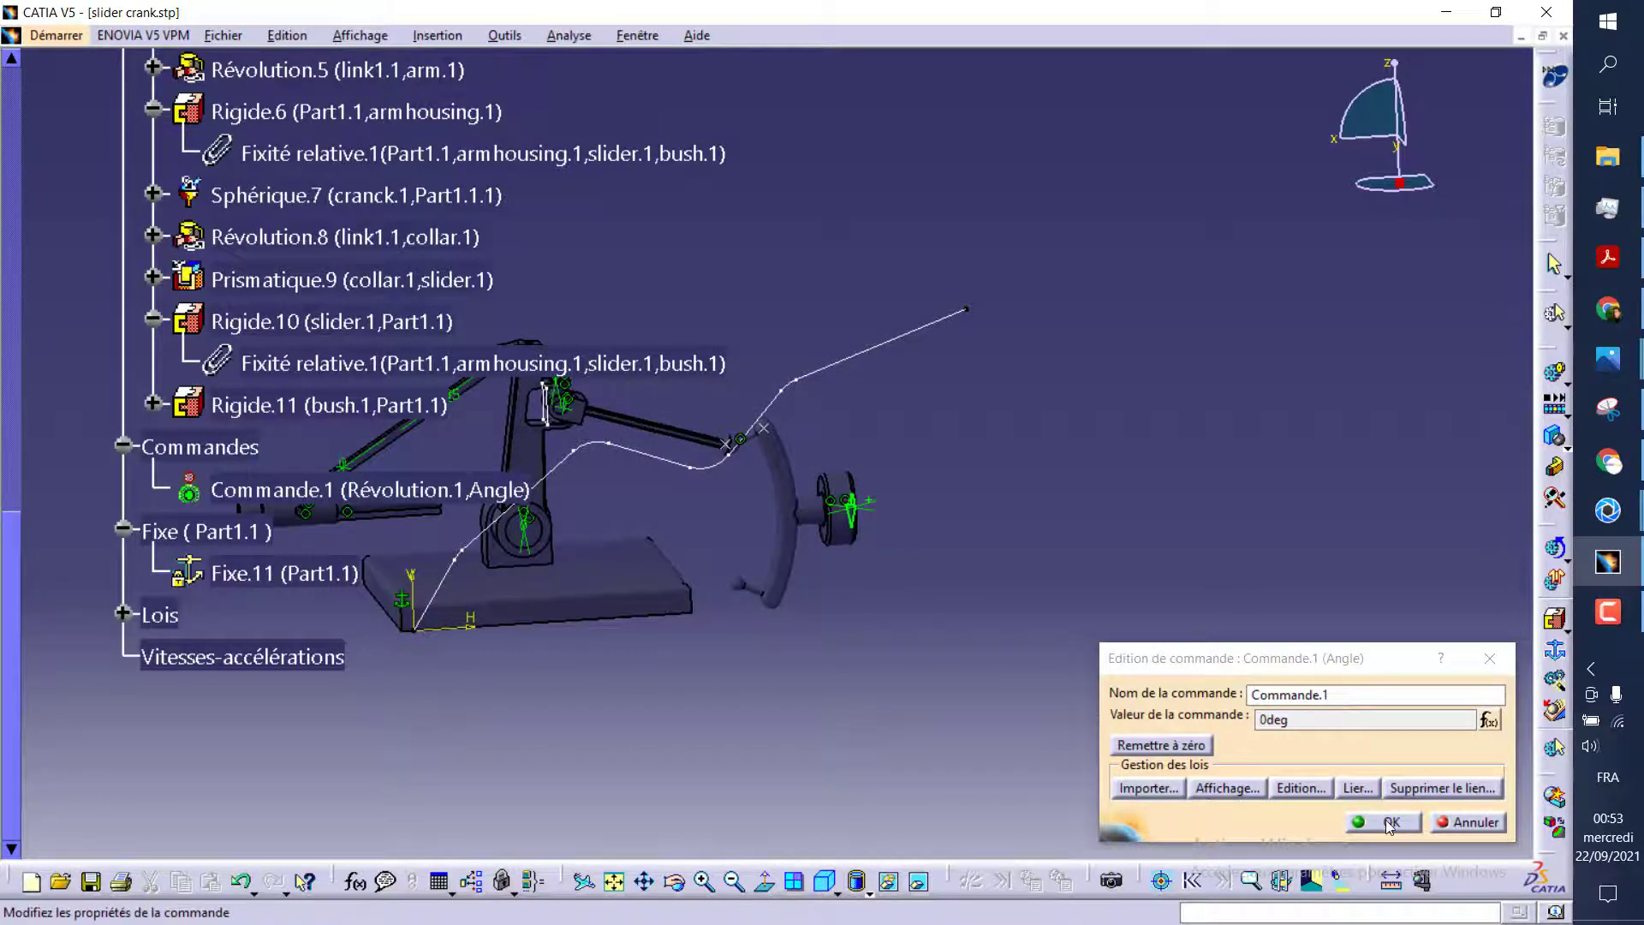
{"action": "left_click", "coordinate": [1389, 823]}
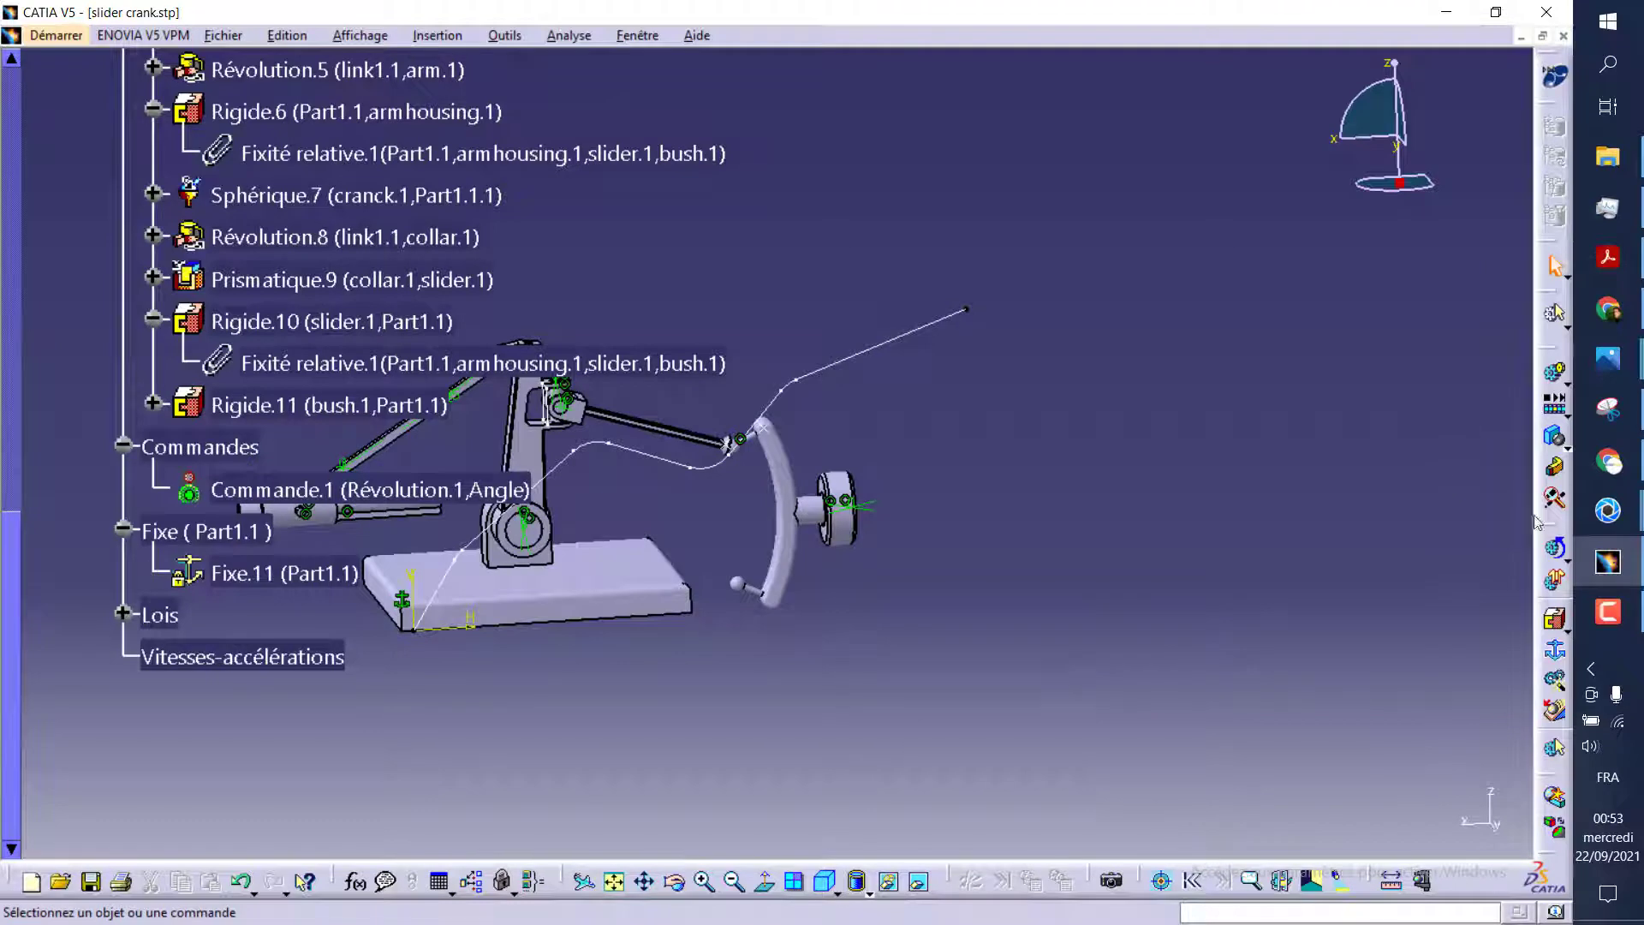
{"action": "left_click", "coordinate": [1552, 579]}
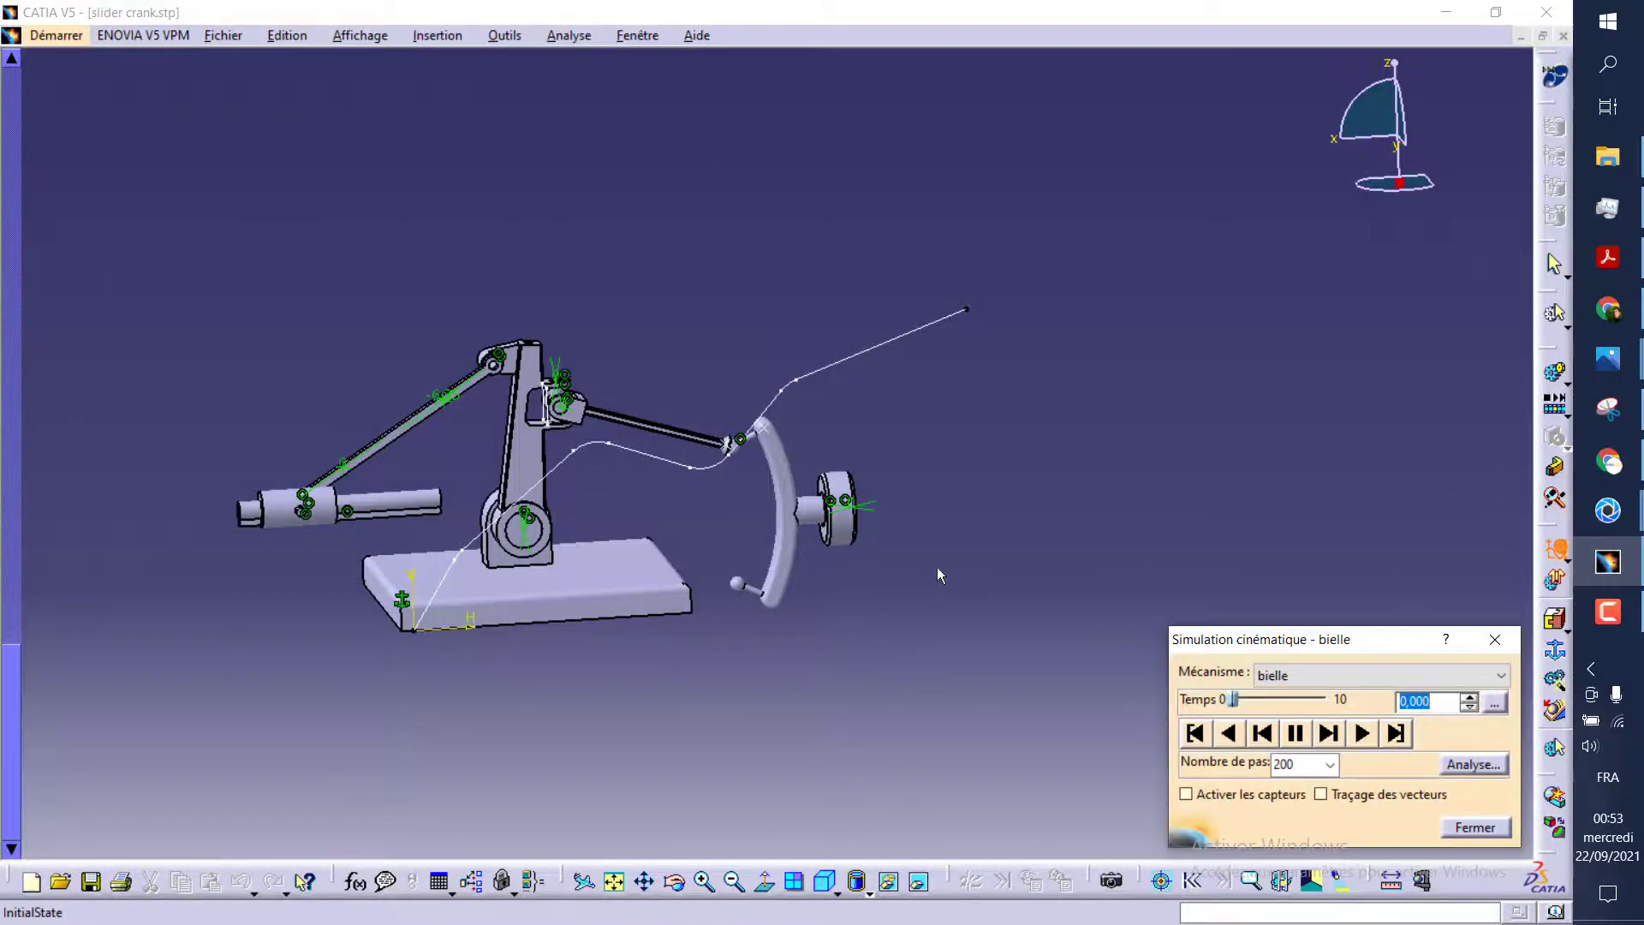
Hide the Contraintes constraint set from the specification tree
{"action": "mouse_move", "coordinate": [937, 567]}
{"action": "middle_mouse_down"}
{"action": "mouse_move", "coordinate": [848, 290]}
{"action": "mouse_move", "coordinate": [119, 394]}
{"action": "middle_mouse_up"}
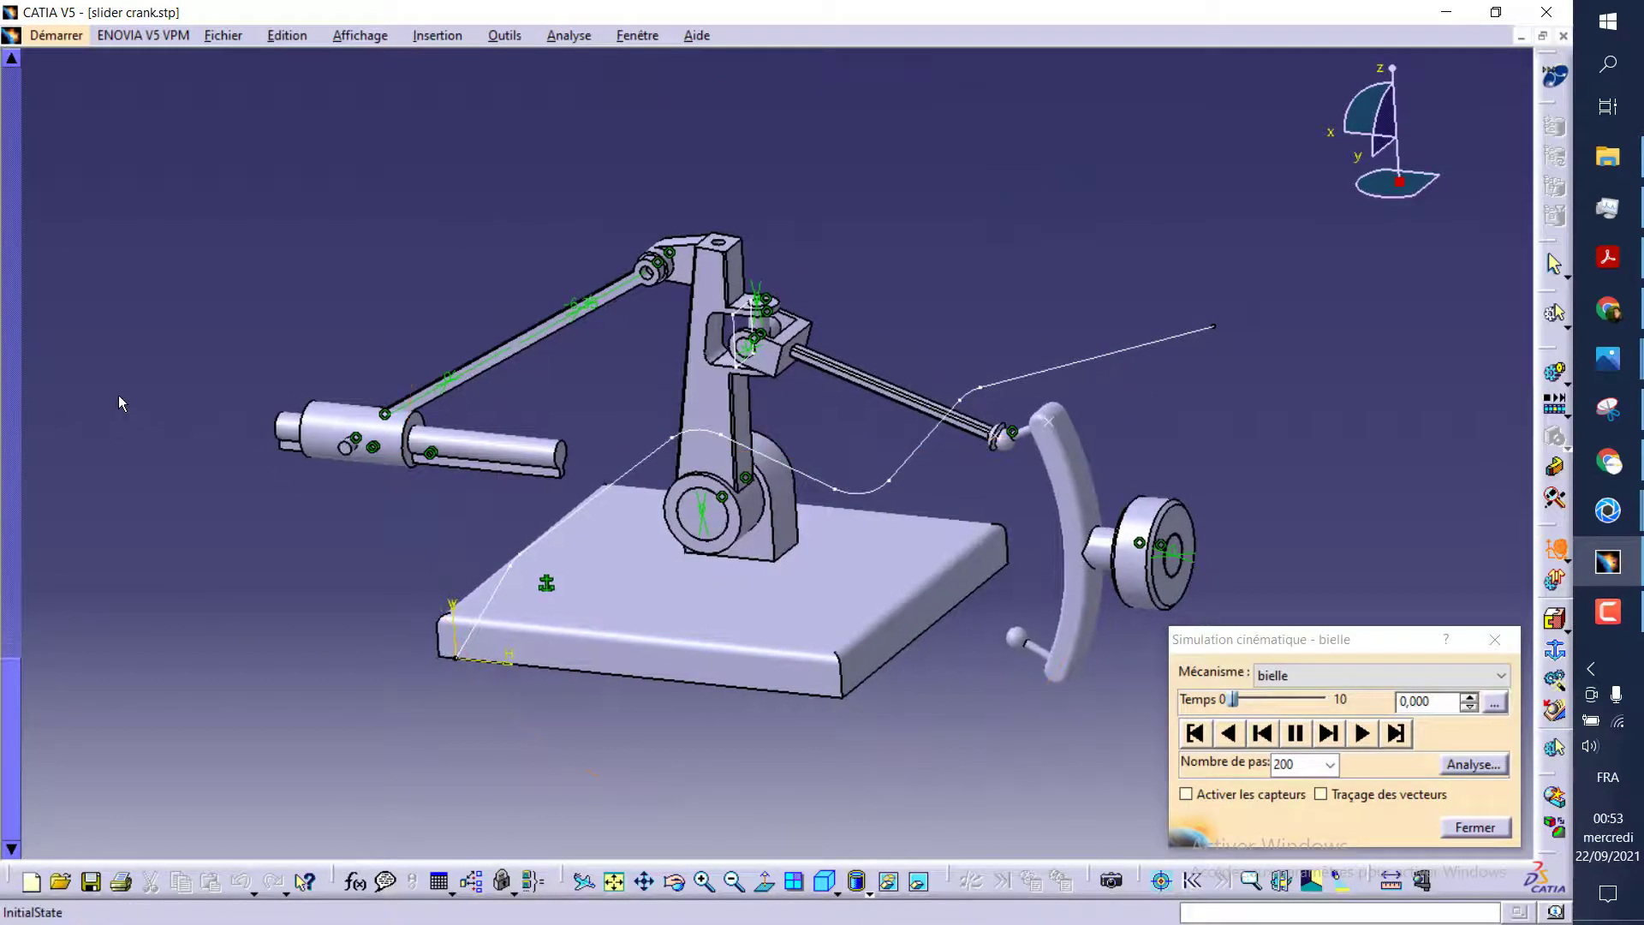
{"action": "key", "text": "F3"}
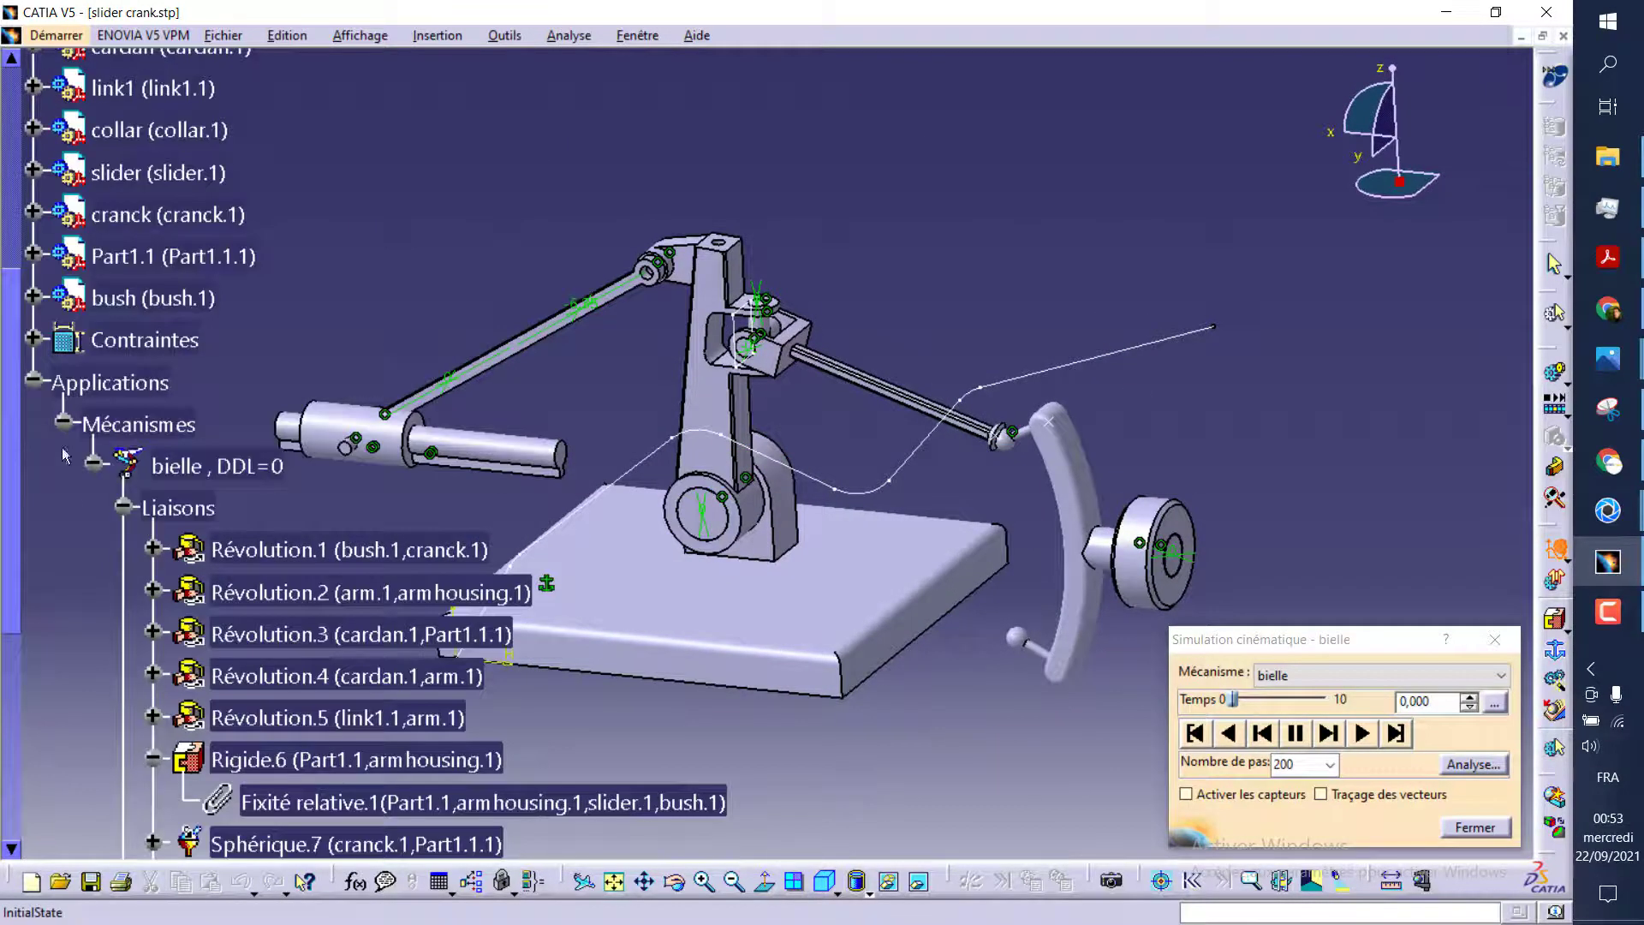
{"action": "left_click", "coordinate": [34, 382]}
{"action": "right_click", "coordinate": [117, 347]}
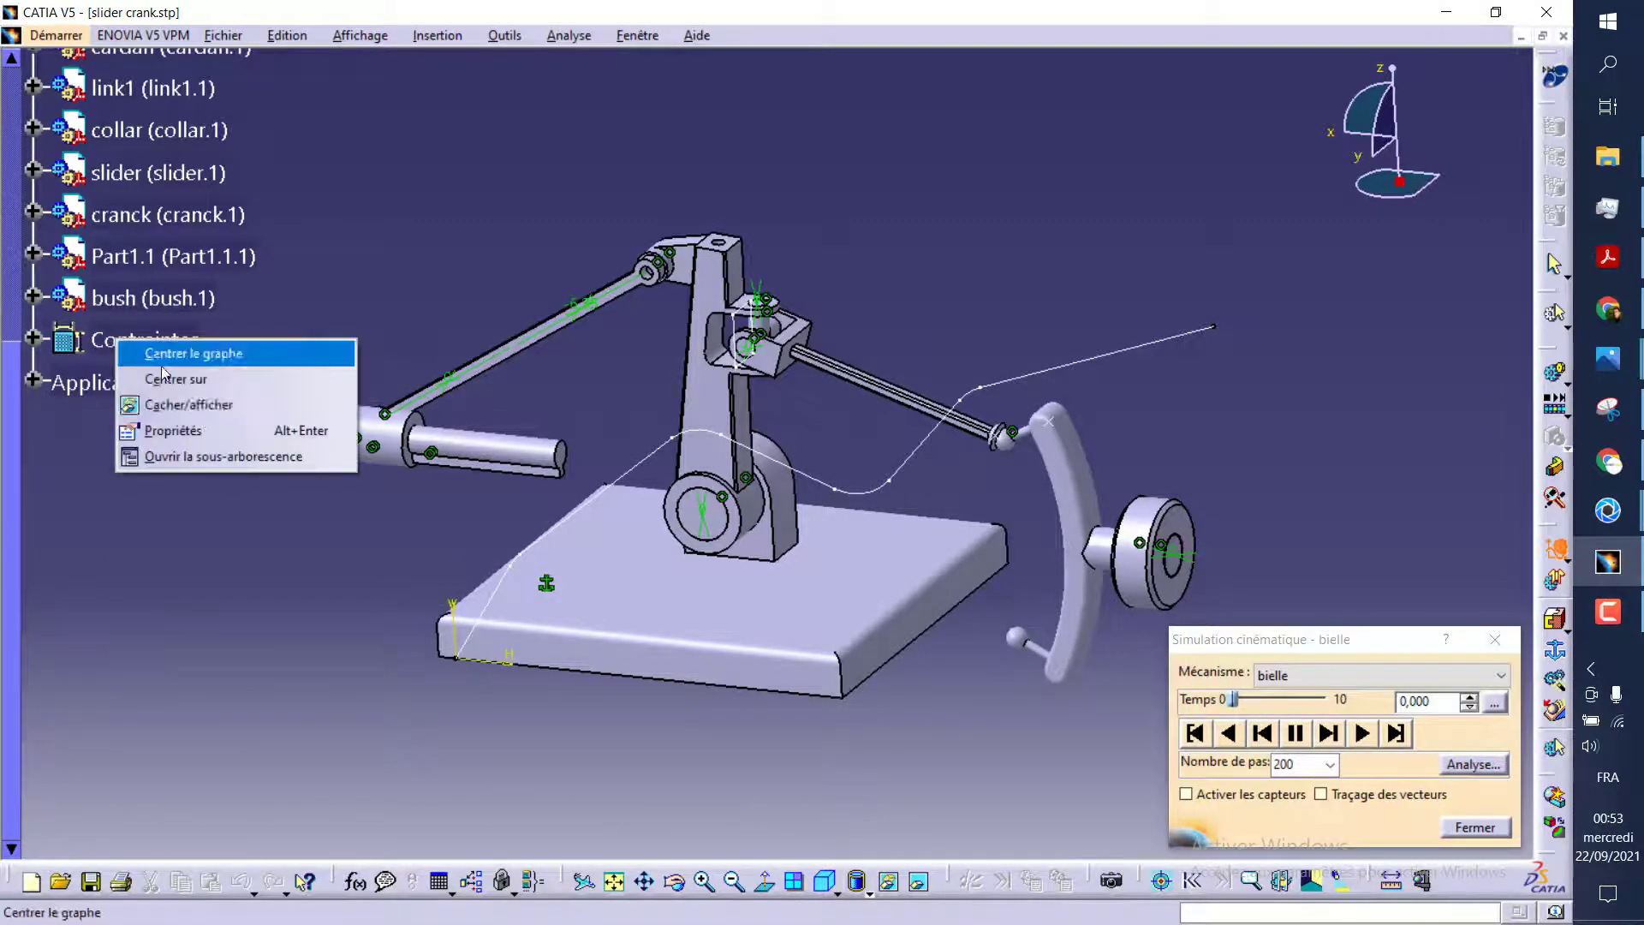
{"action": "left_click", "coordinate": [206, 414]}
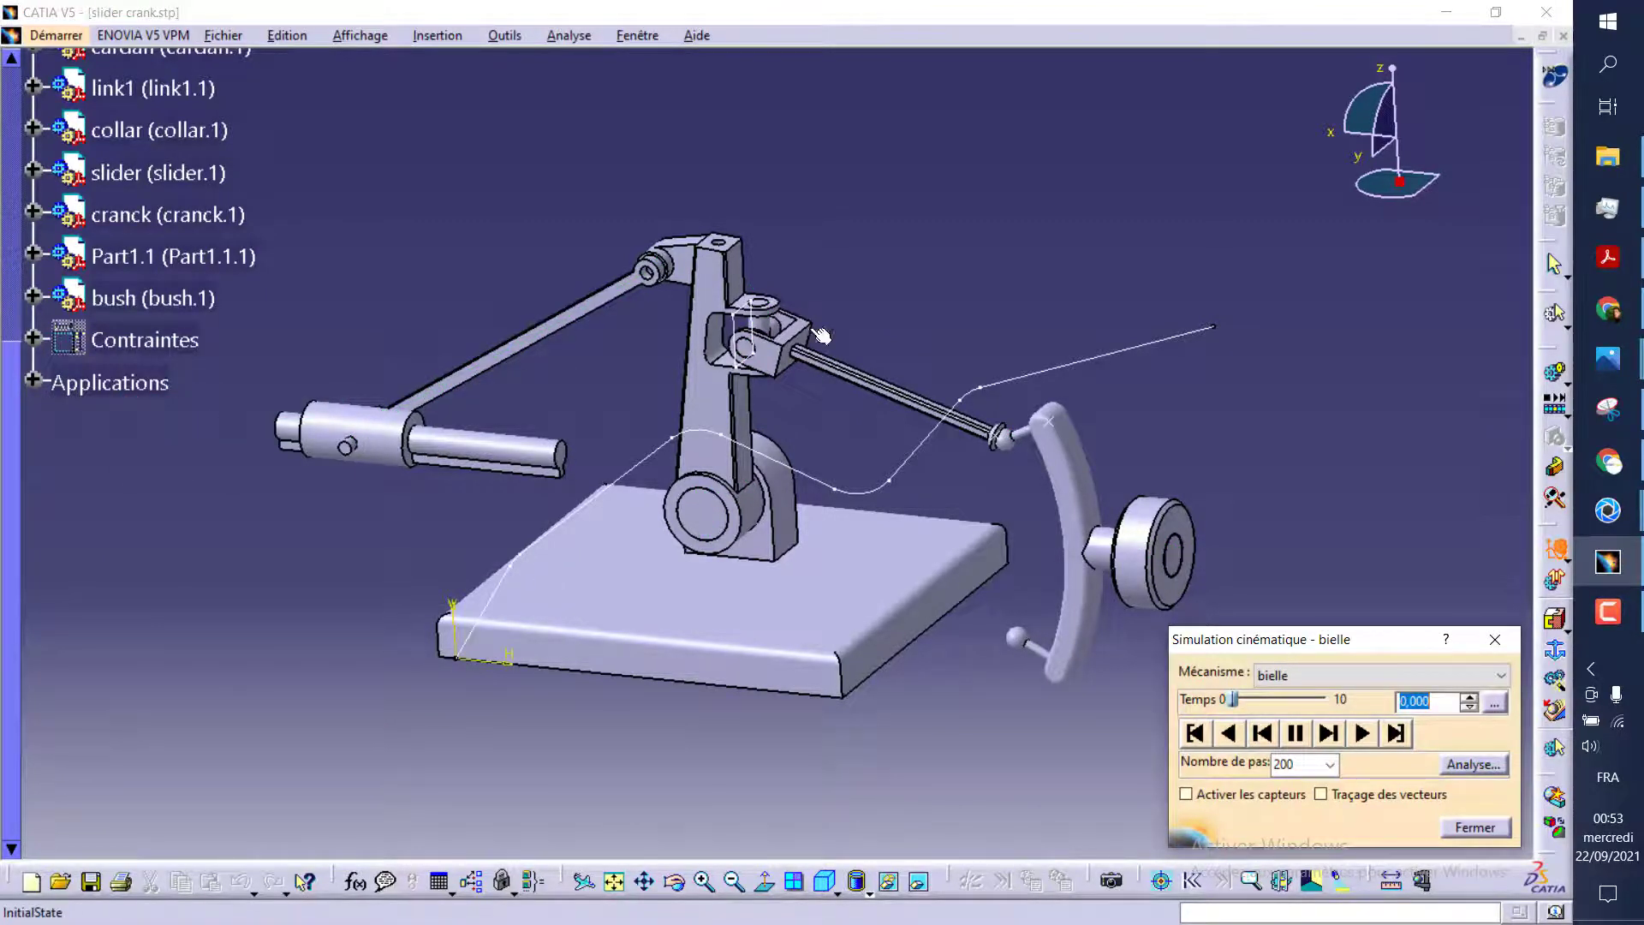
Hide the element near the cardan and the white trajectory curve, then zoom in
{"action": "right_click", "coordinate": [743, 332]}
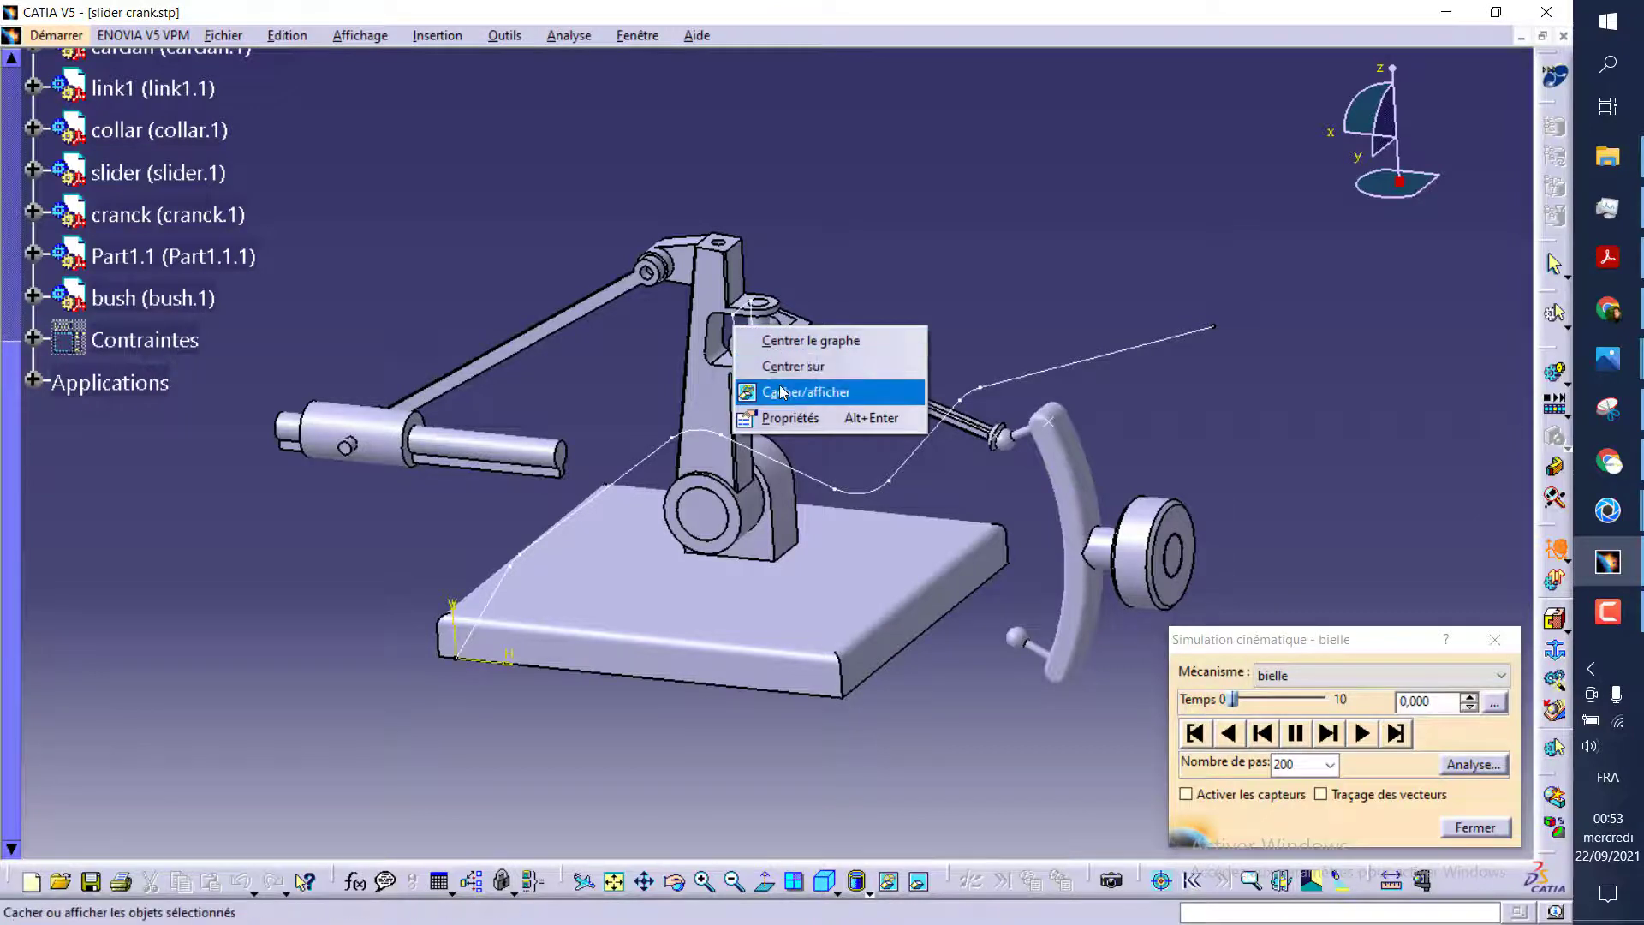
{"action": "left_click", "coordinate": [781, 390]}
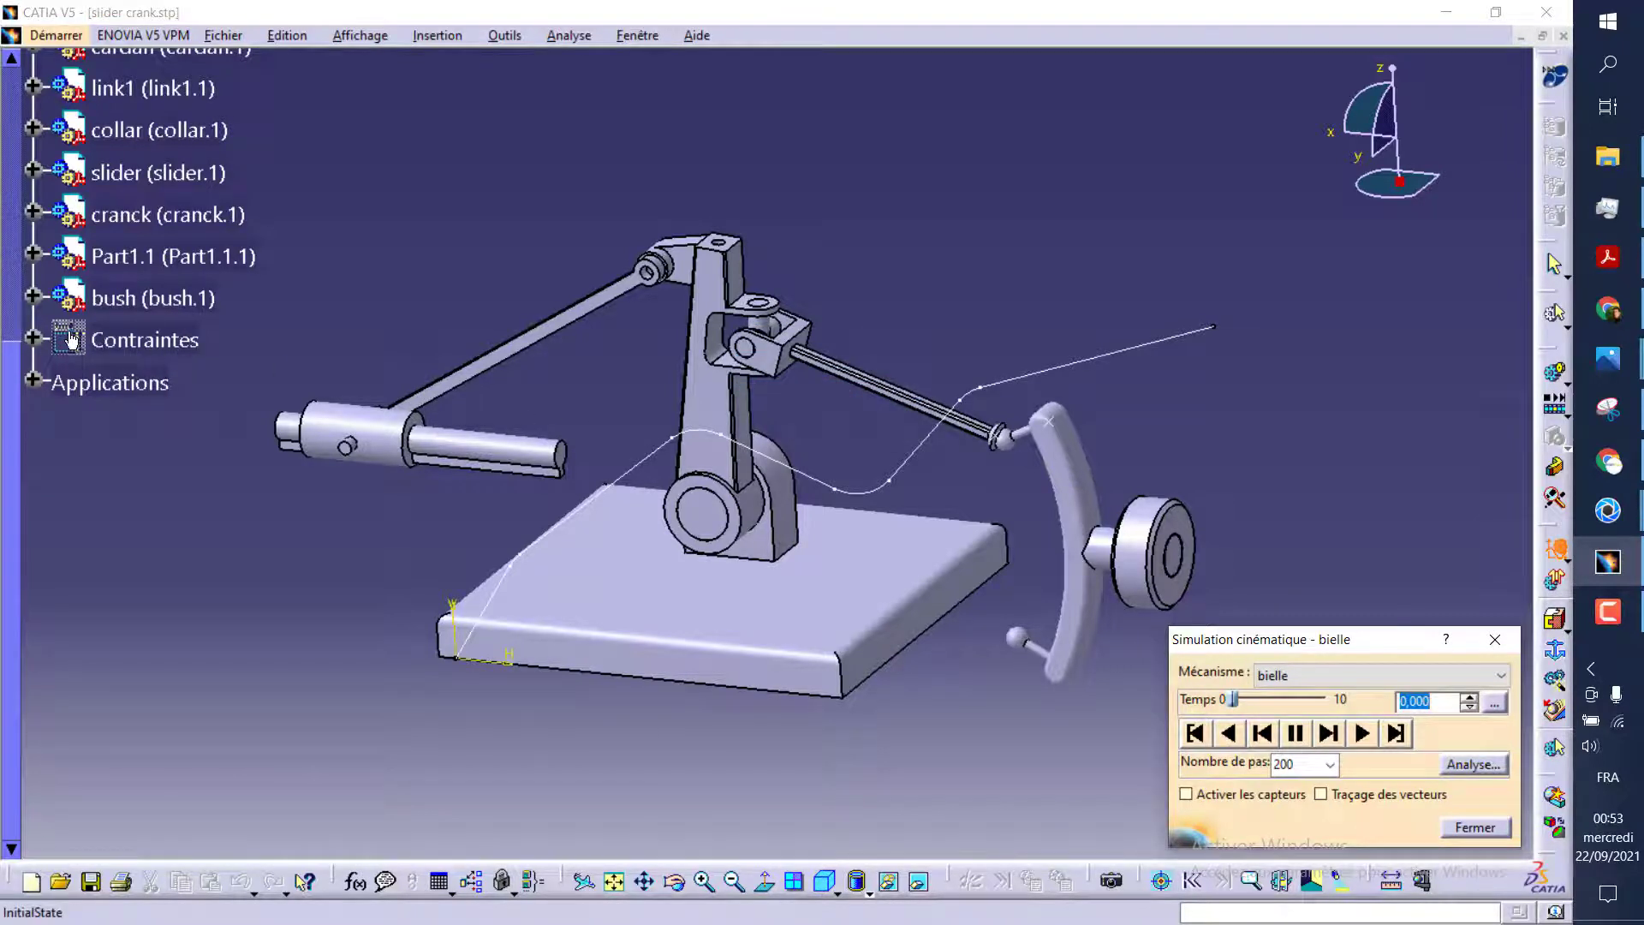
{"action": "right_click", "coordinate": [653, 449]}
{"action": "left_click", "coordinate": [682, 512]}
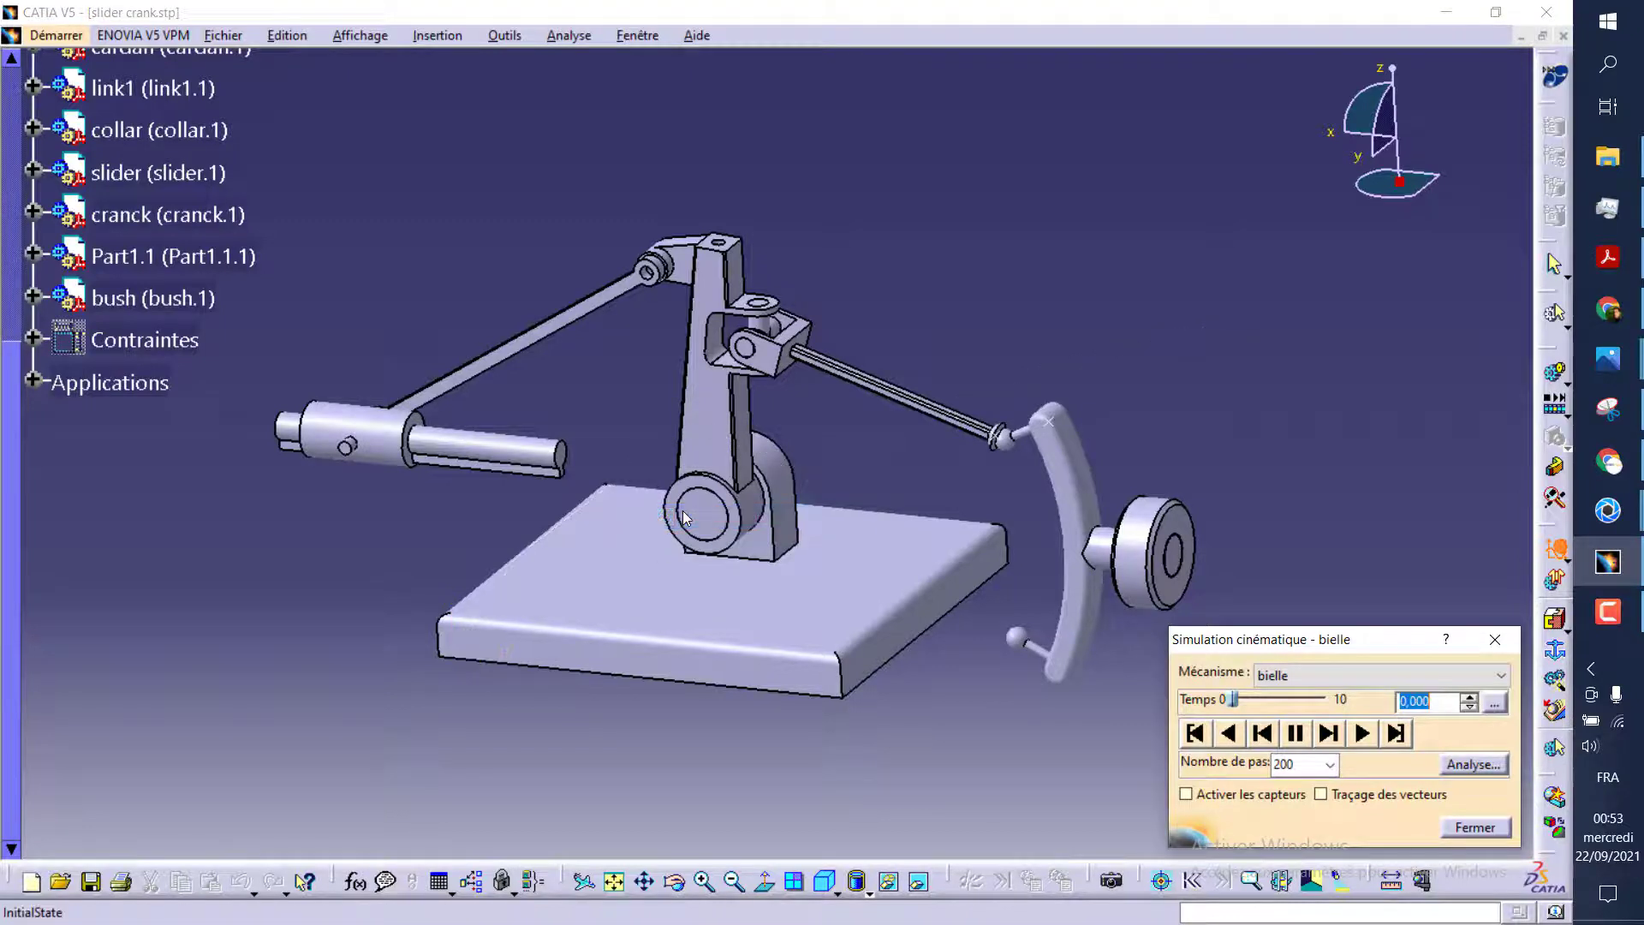
{"action": "middle_click_drag", "start_coordinate": [681, 510], "coordinate": [886, 490]}
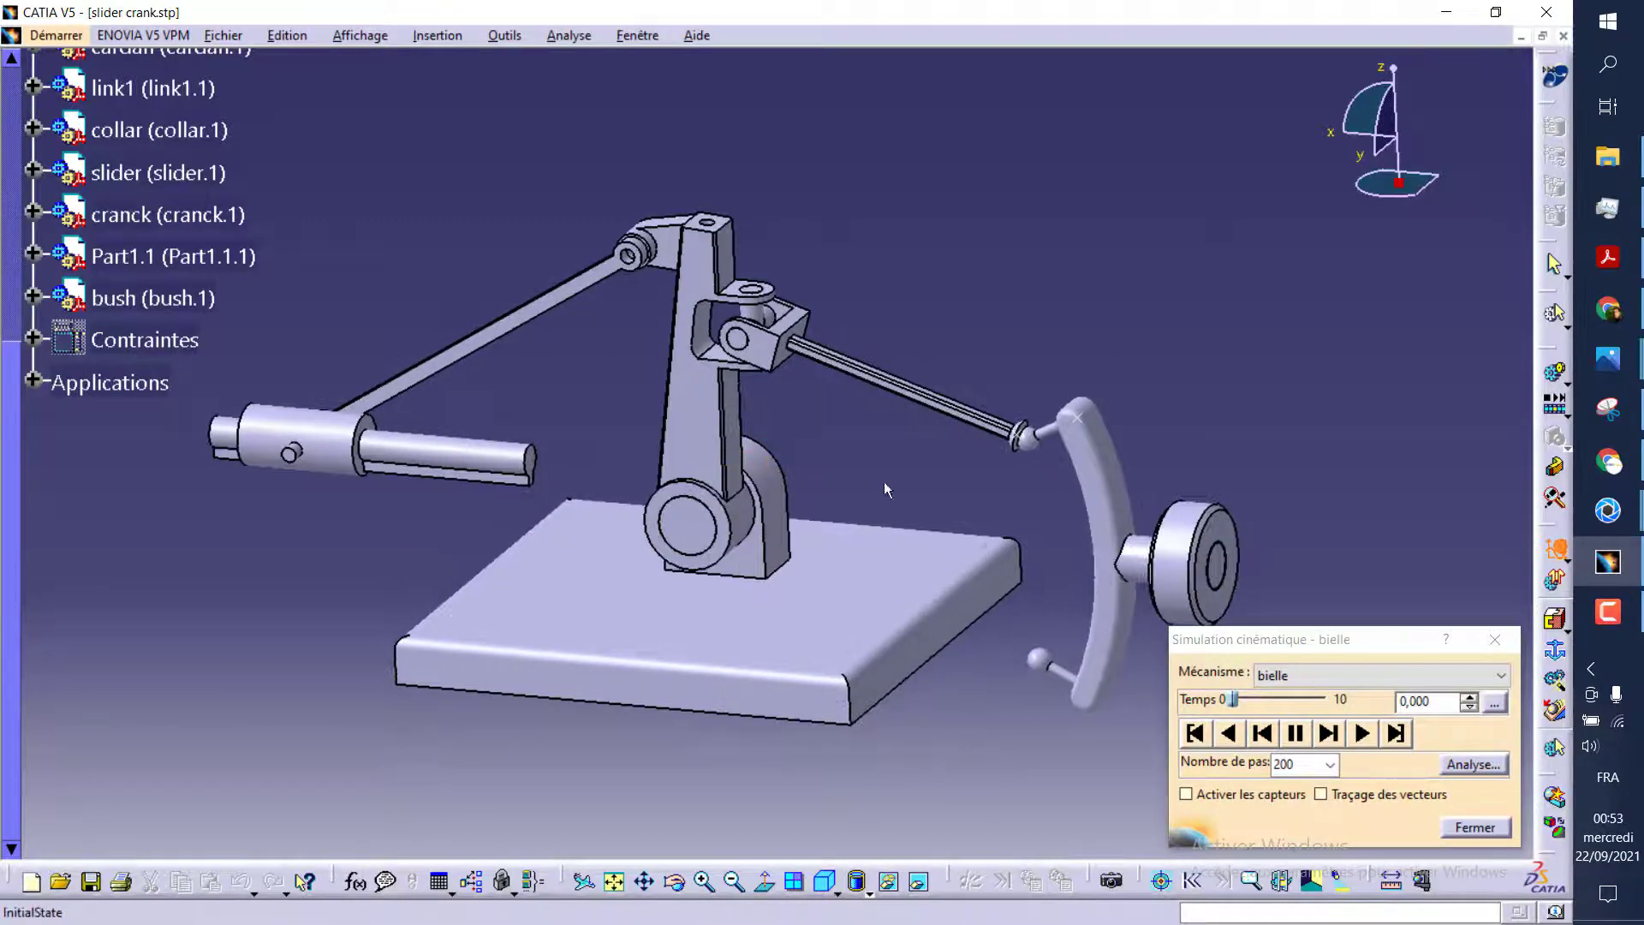
{"action": "scroll", "coordinate": [205, 364], "scroll_direction": "up", "scroll_amount": 3}
{"action": "scroll", "coordinate": [204, 383], "scroll_direction": "up", "scroll_amount": 3}
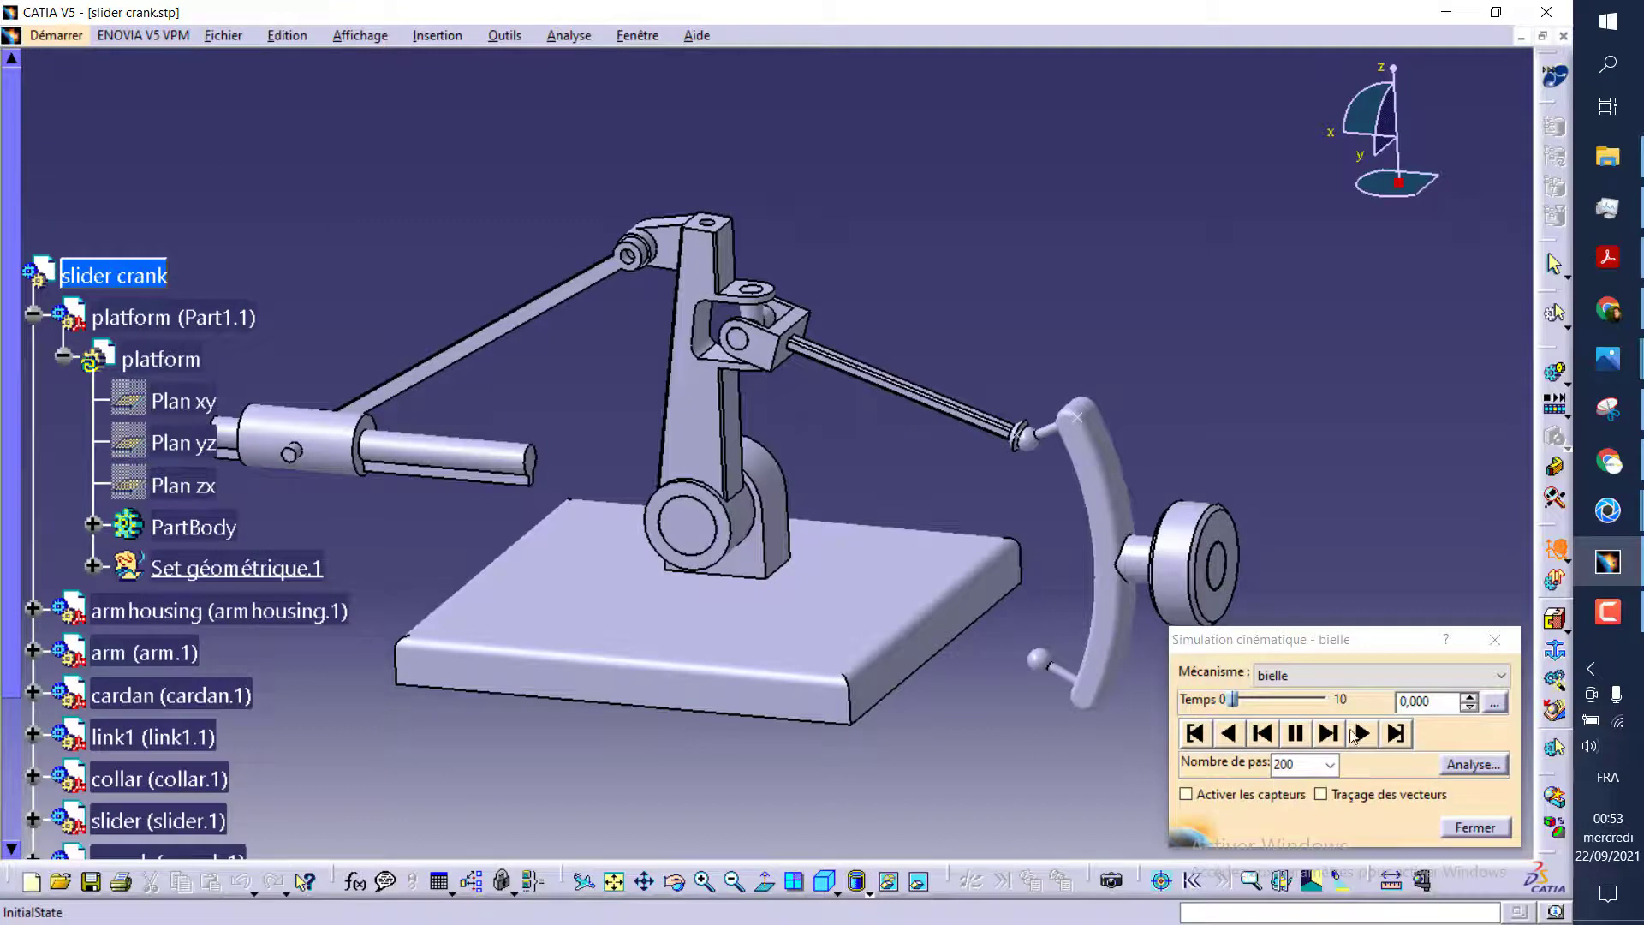
Rewind and replay the bielle simulation several times from time 0
{"action": "left_click", "coordinate": [1361, 734]}
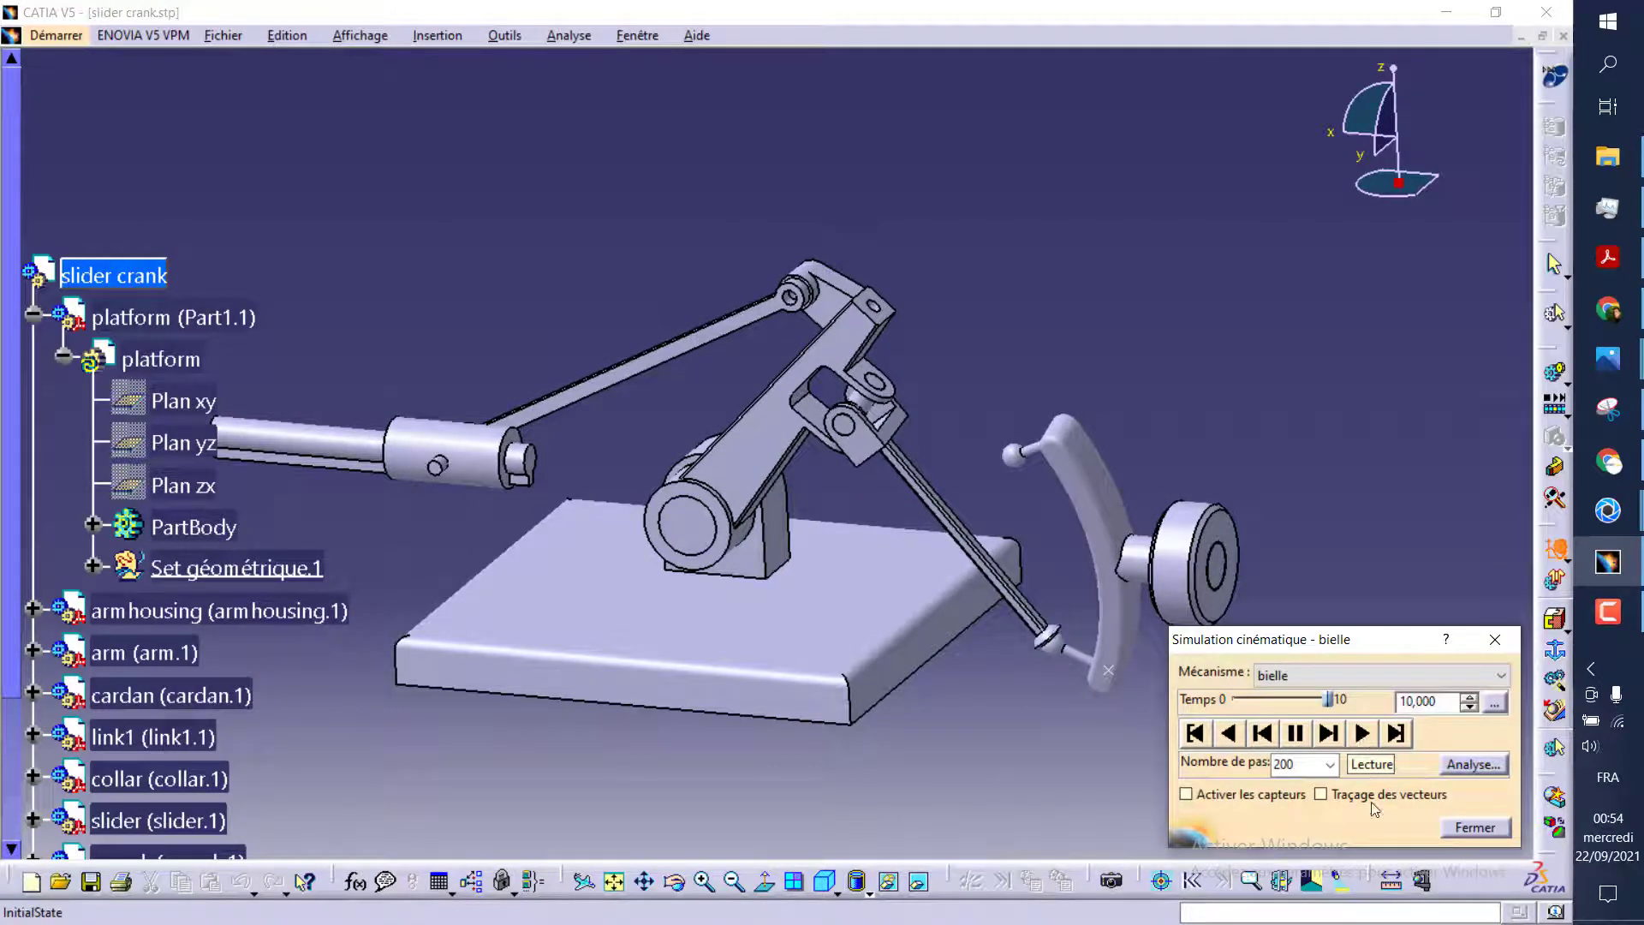
{"action": "left_click", "coordinate": [1196, 735]}
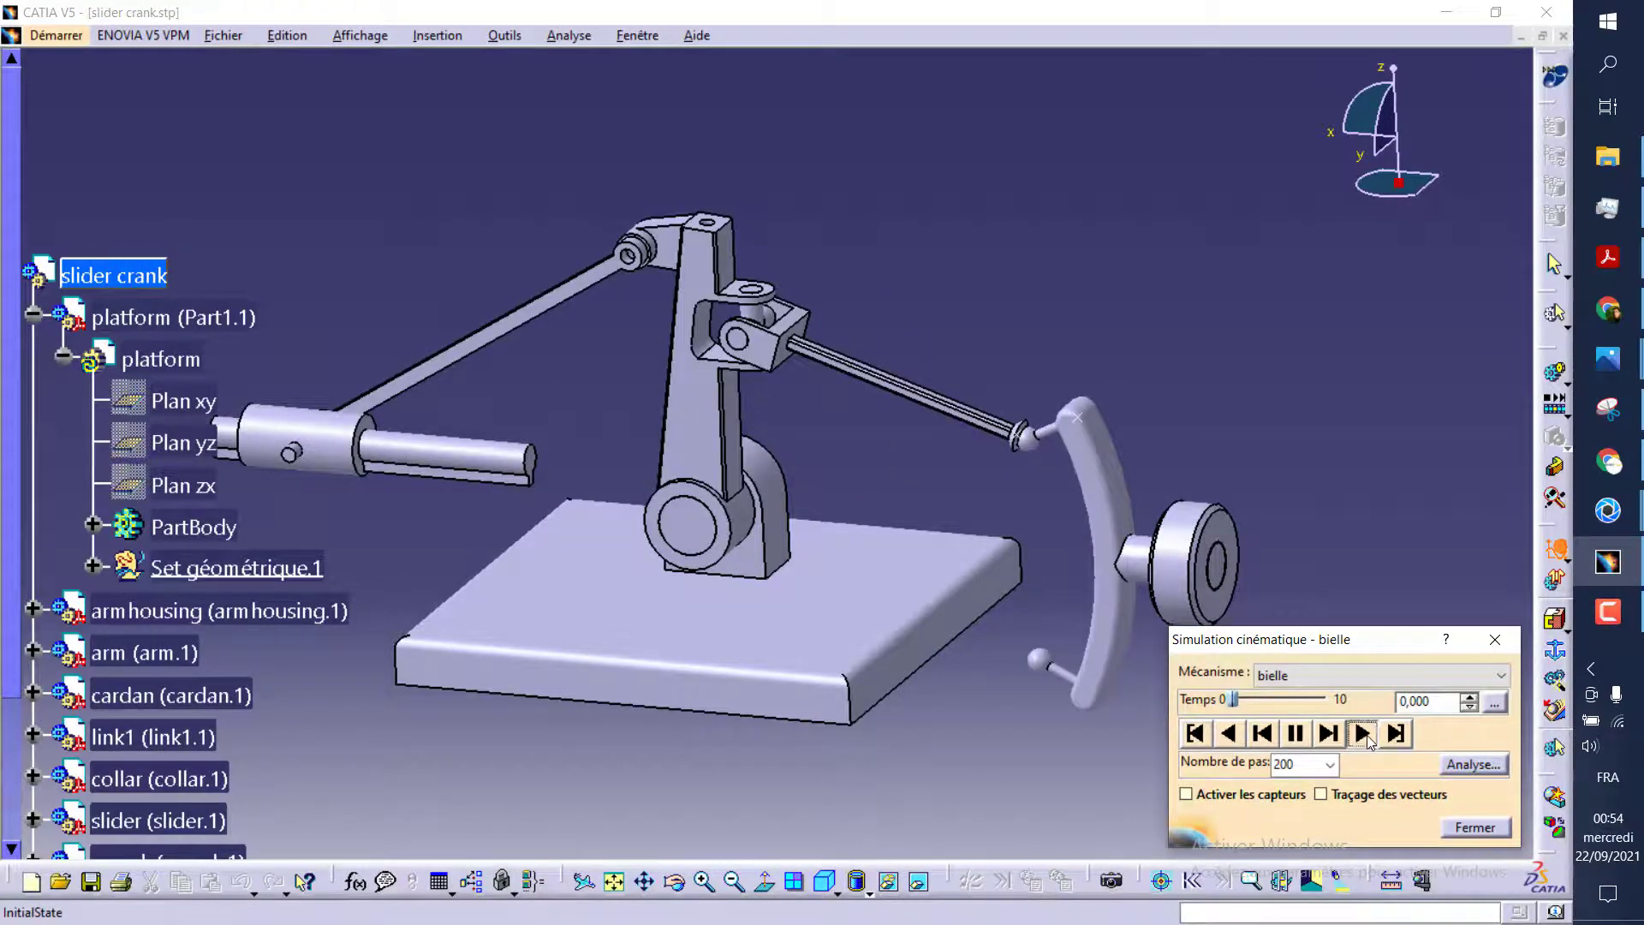
{"action": "left_click", "coordinate": [1367, 739]}
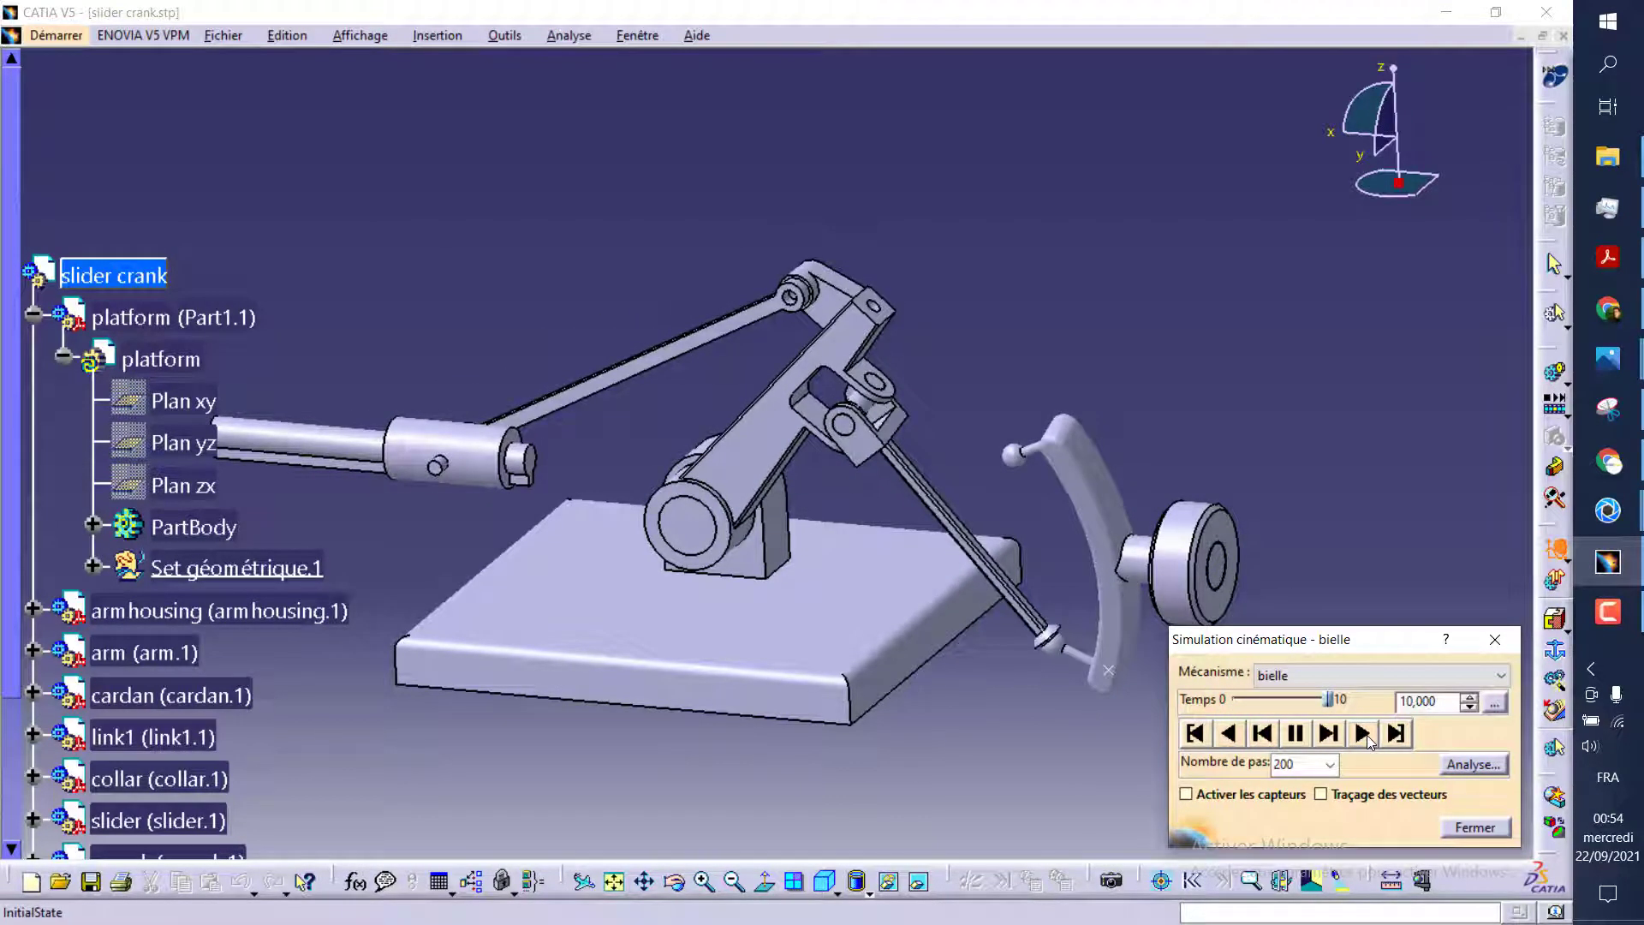
{"action": "left_click", "coordinate": [1196, 734]}
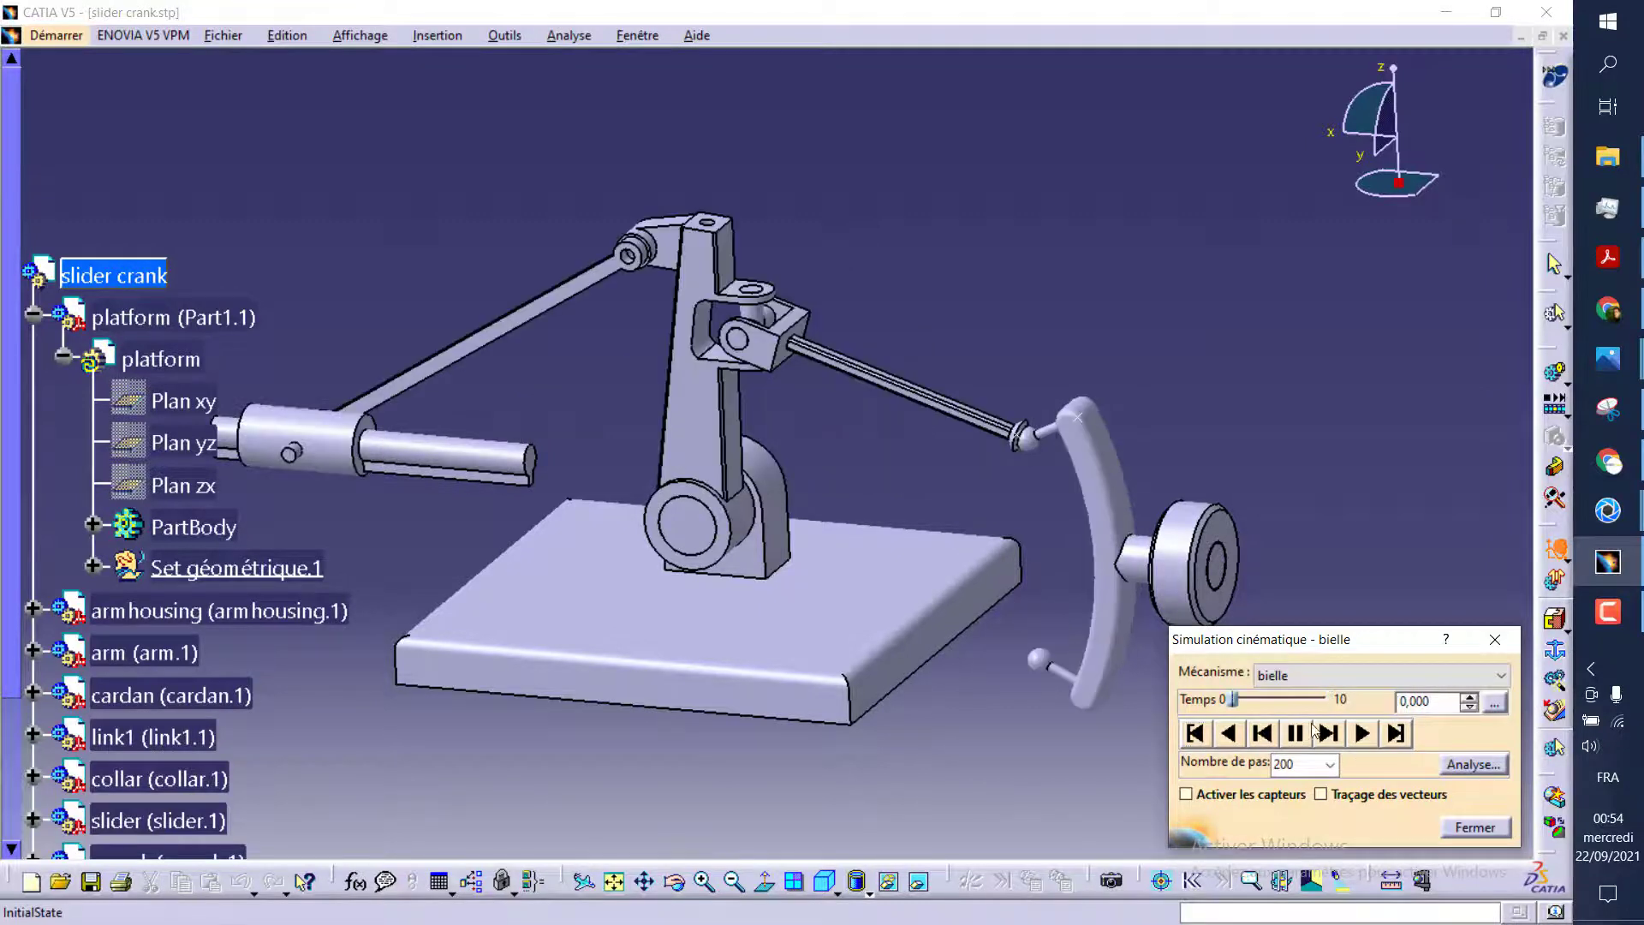
{"action": "left_click", "coordinate": [1367, 737]}
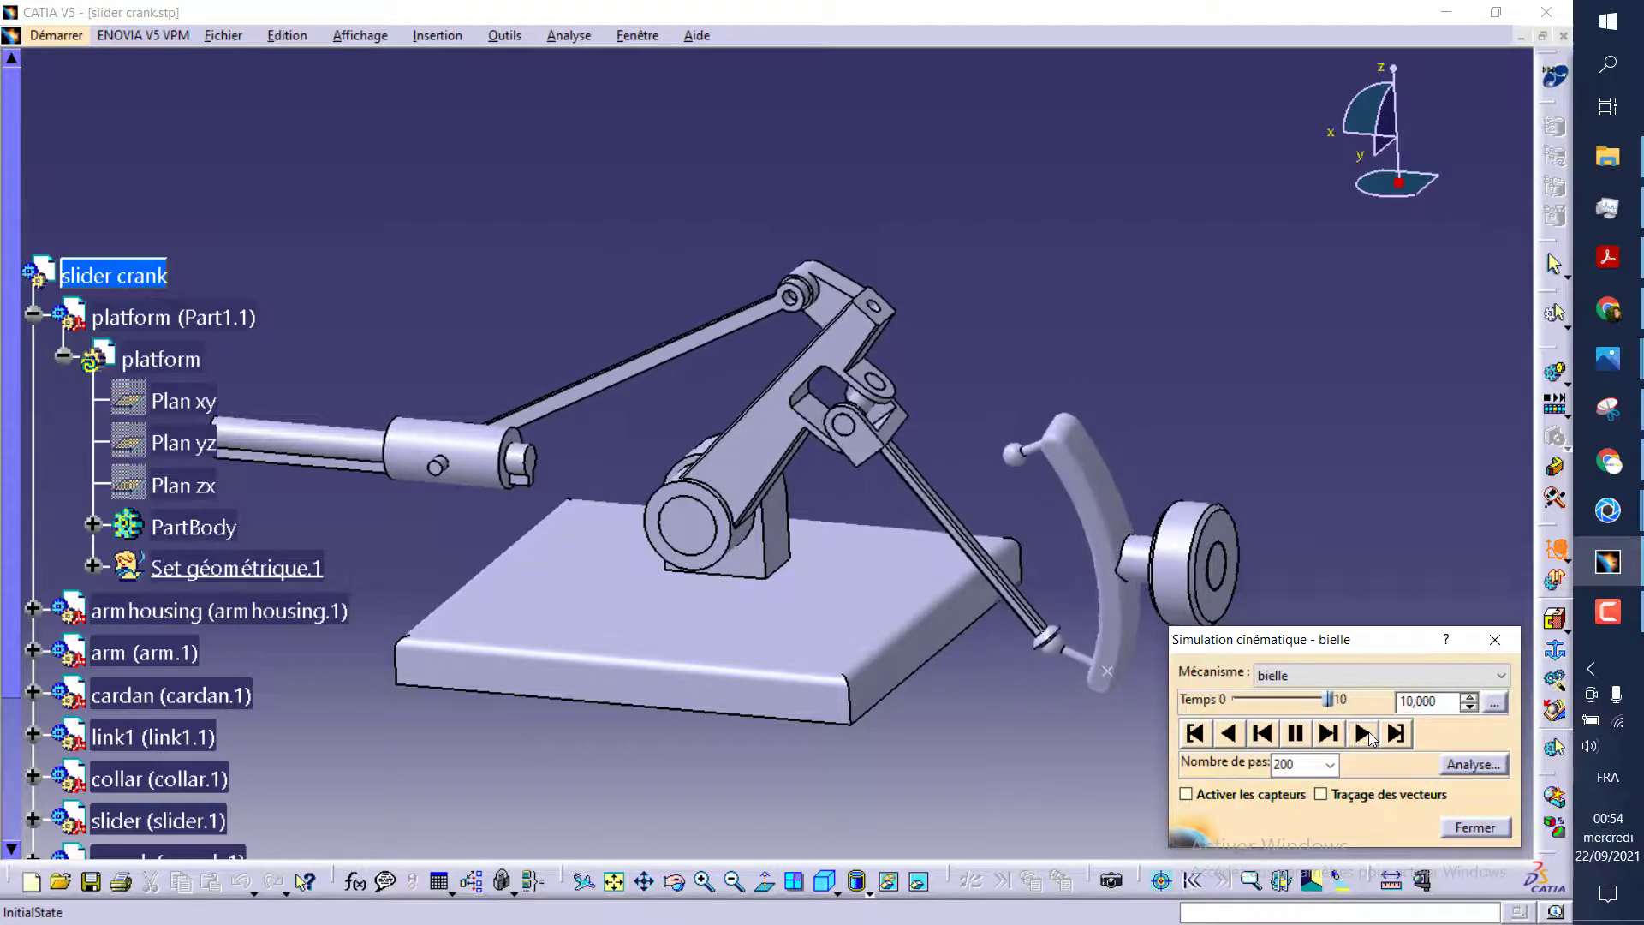
{"action": "left_click", "coordinate": [1192, 737]}
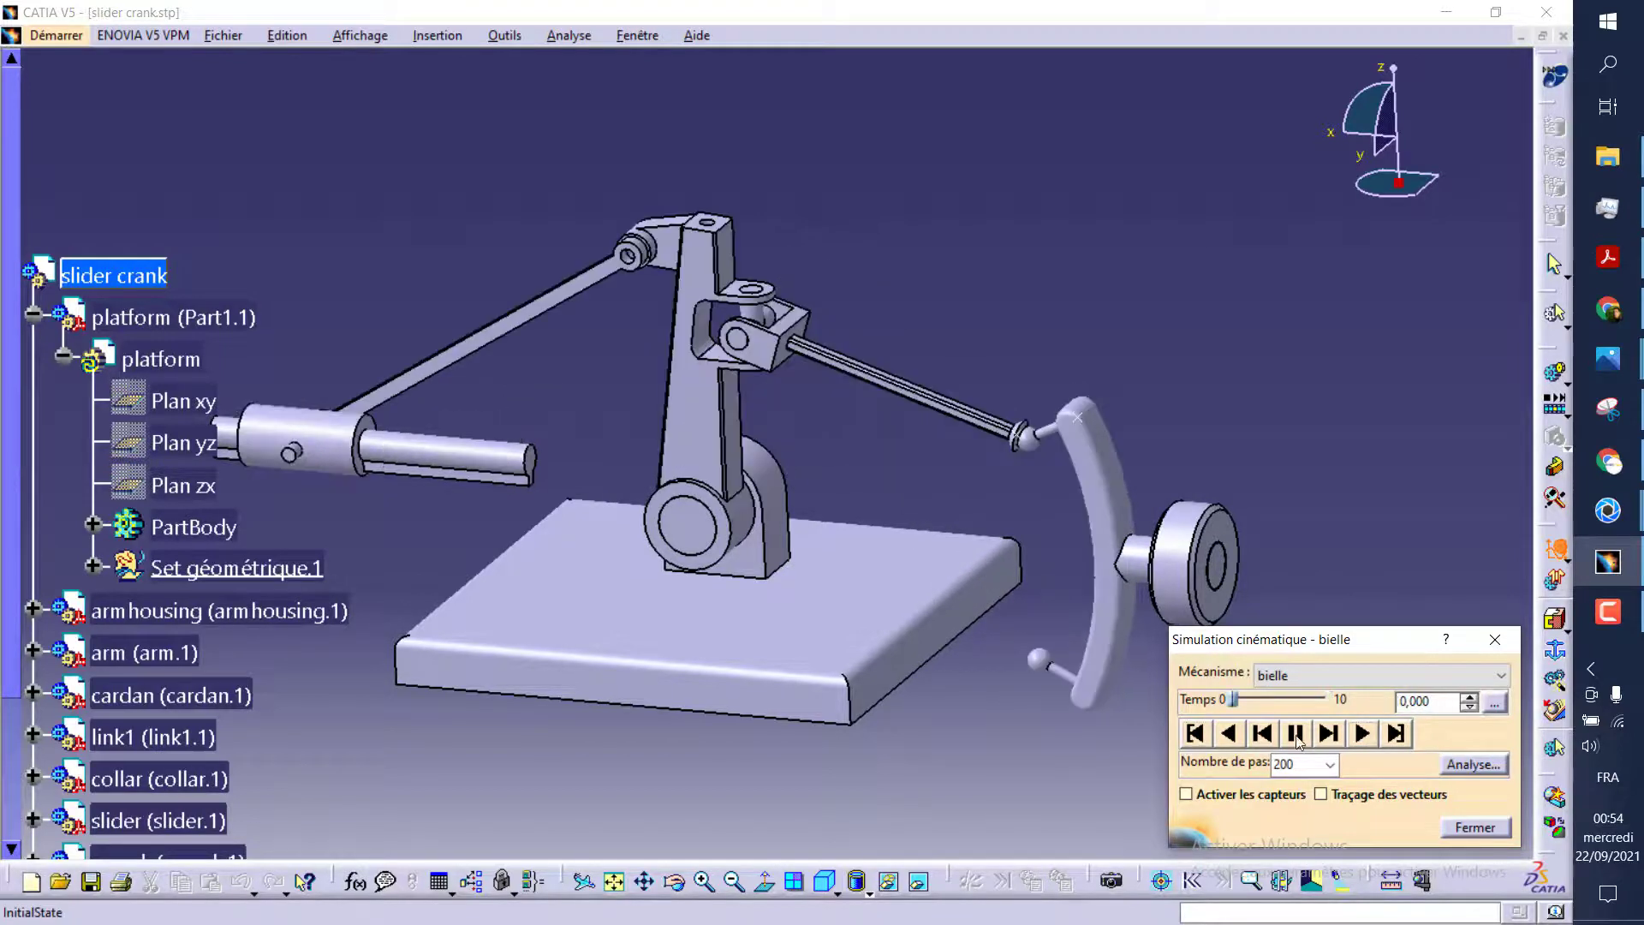
{"action": "left_click", "coordinate": [1362, 734]}
Change Nombre de pas from 200 to 100 and play the simulation again
{"action": "left_click_drag", "start_coordinate": [1303, 768], "coordinate": [1227, 775]}
{"action": "type", "text": "0"}
{"action": "left_click", "coordinate": [1361, 735]}
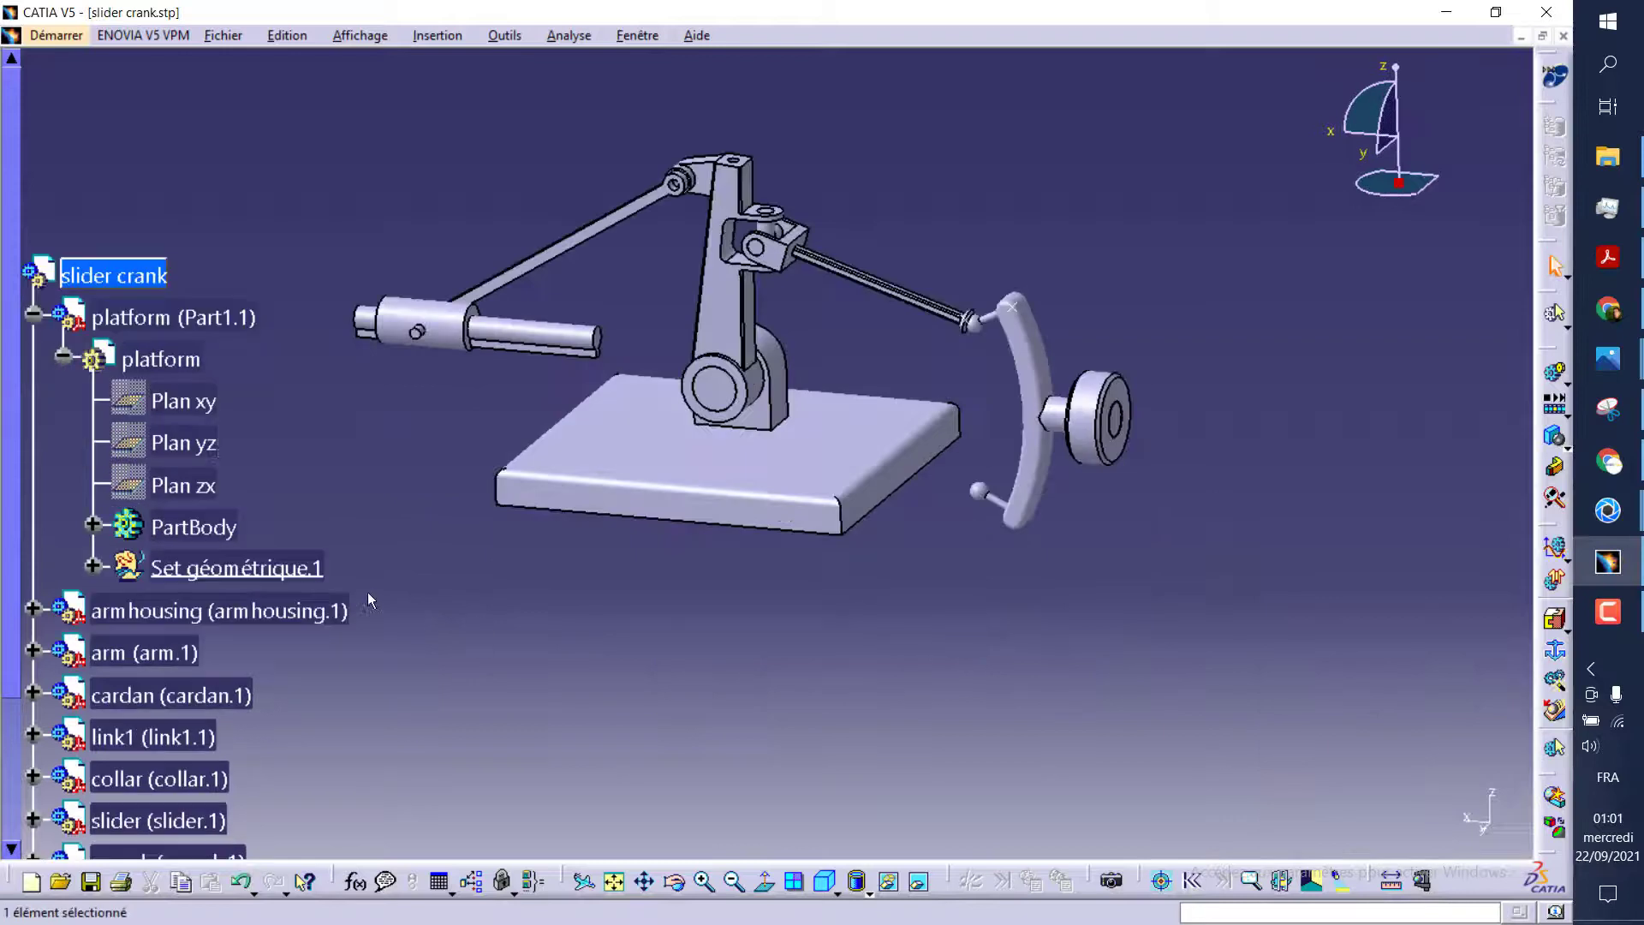
Scroll through the specification tree and tilt the slider-crank view slightly
{"action": "scroll", "coordinate": [367, 593], "scroll_direction": "down", "scroll_amount": 4}
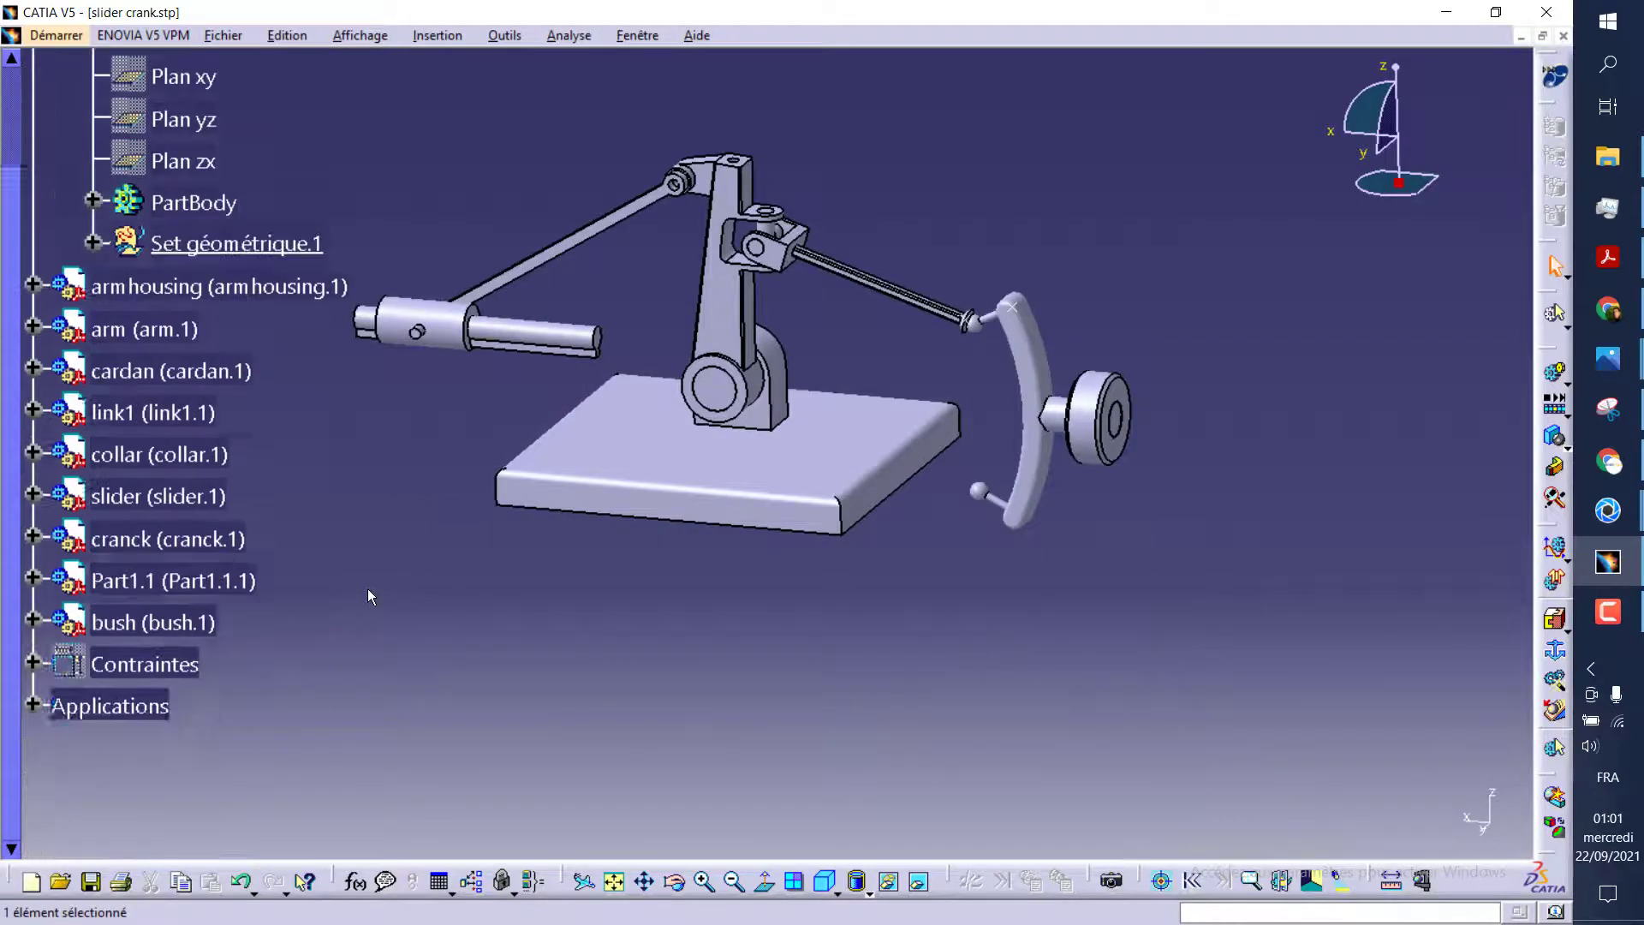
{"action": "scroll", "coordinate": [367, 589], "scroll_direction": "down", "scroll_amount": 1}
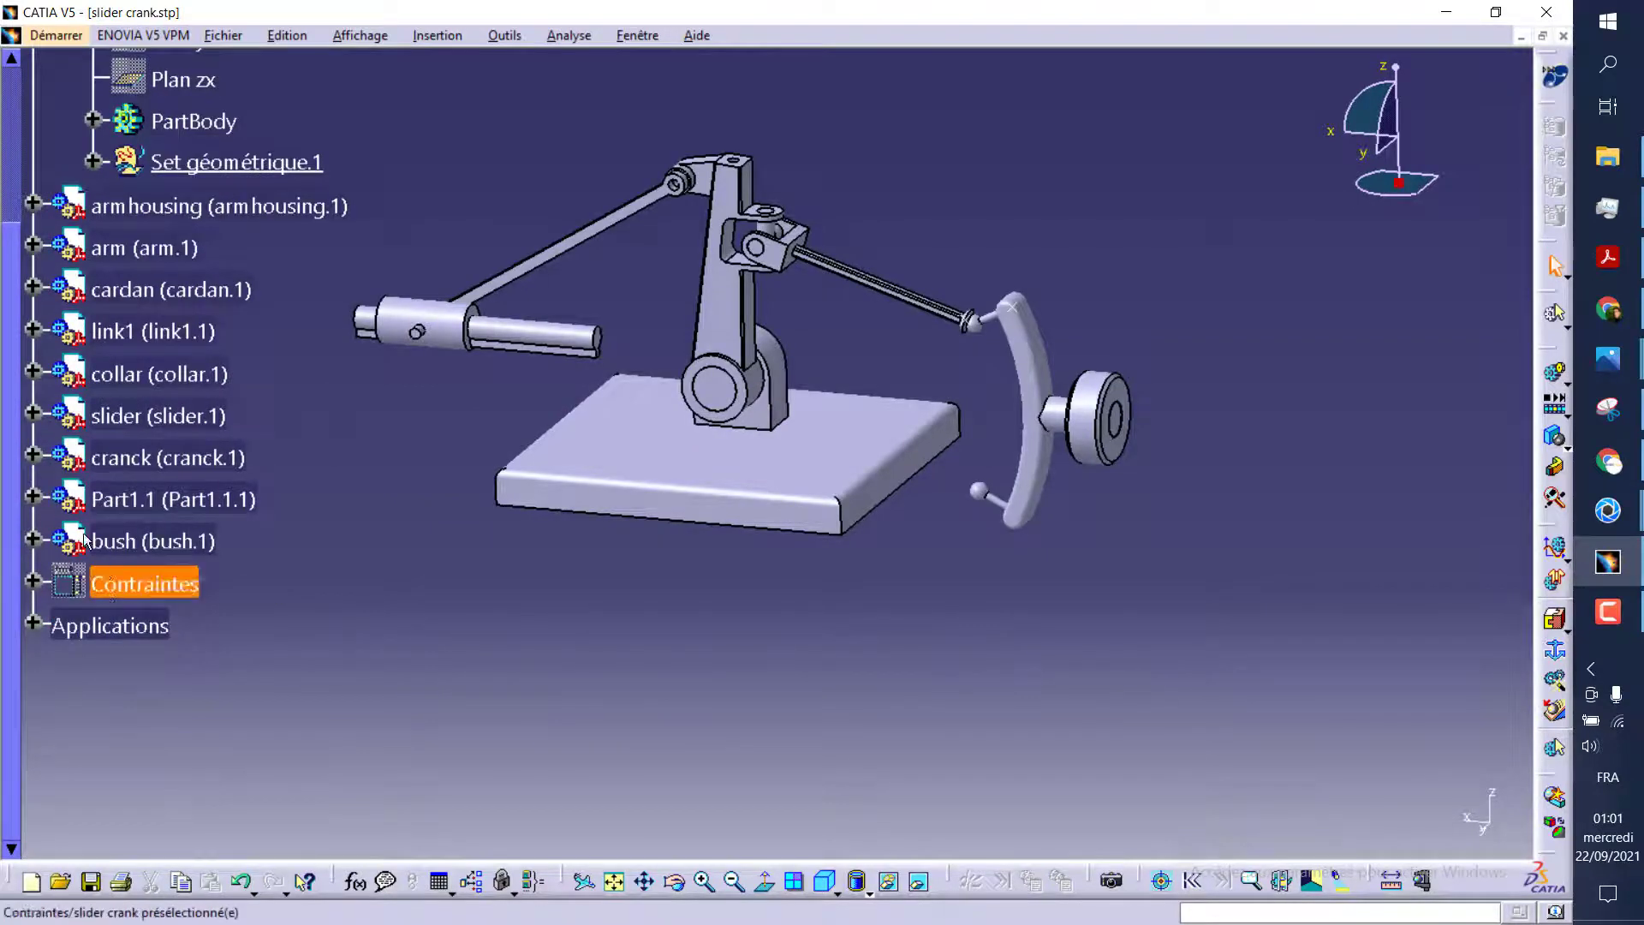
{"action": "scroll", "coordinate": [60, 419], "scroll_direction": "up", "scroll_amount": 1}
{"action": "scroll", "coordinate": [89, 342], "scroll_direction": "up", "scroll_amount": 1}
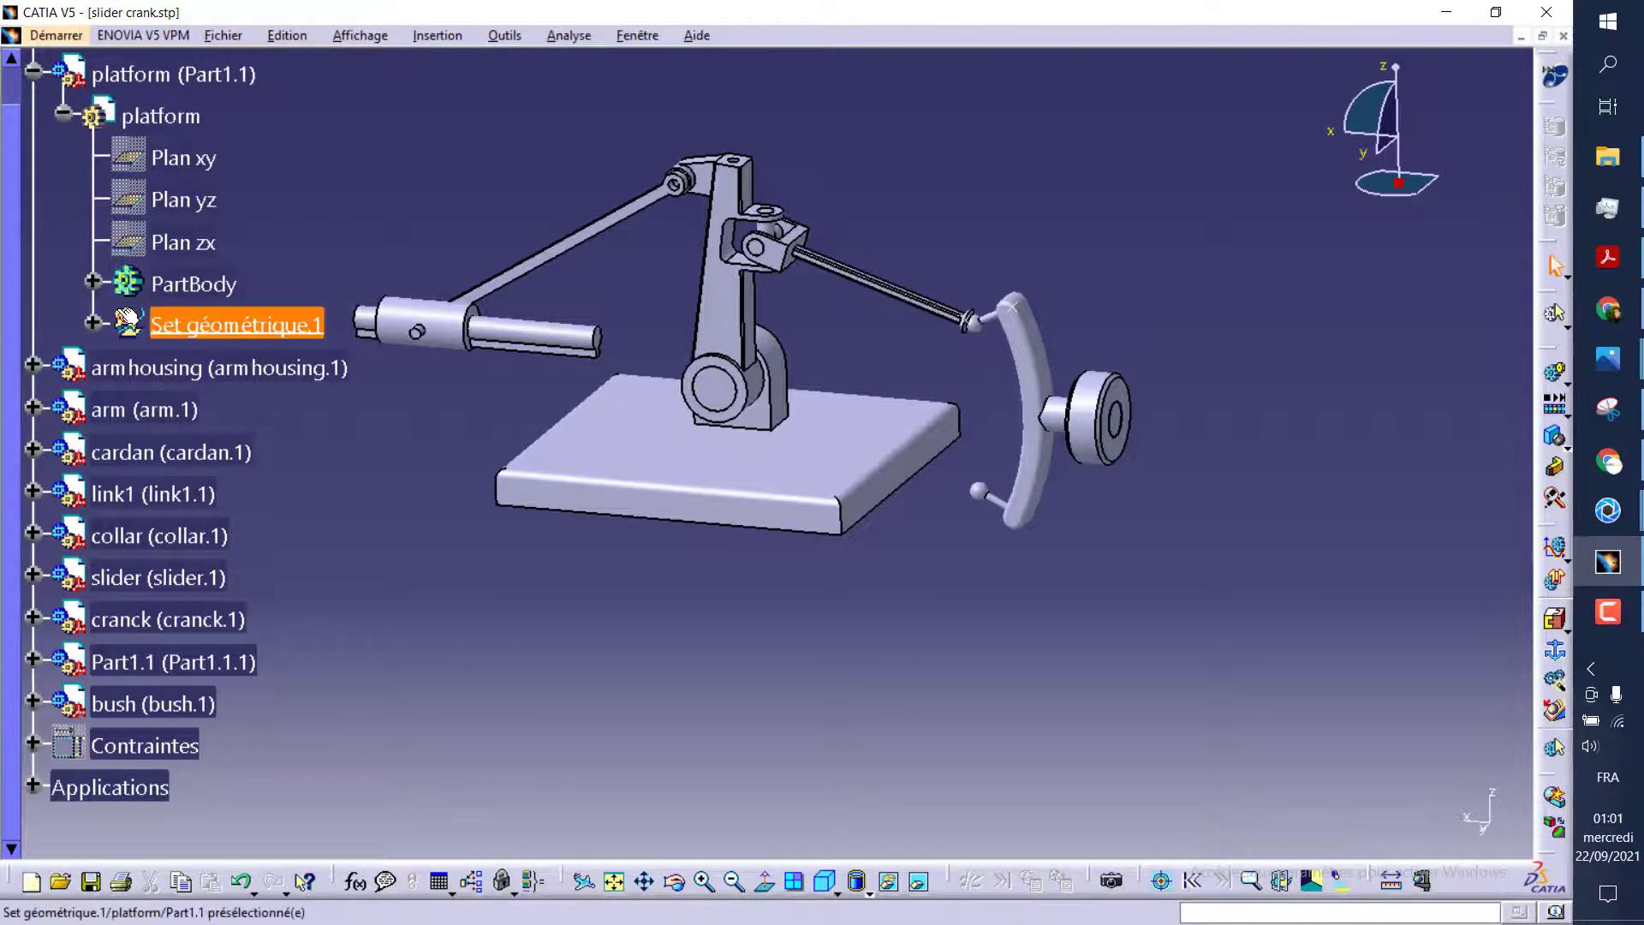
{"action": "middle_click_drag", "start_coordinate": [651, 537], "coordinate": [646, 565]}
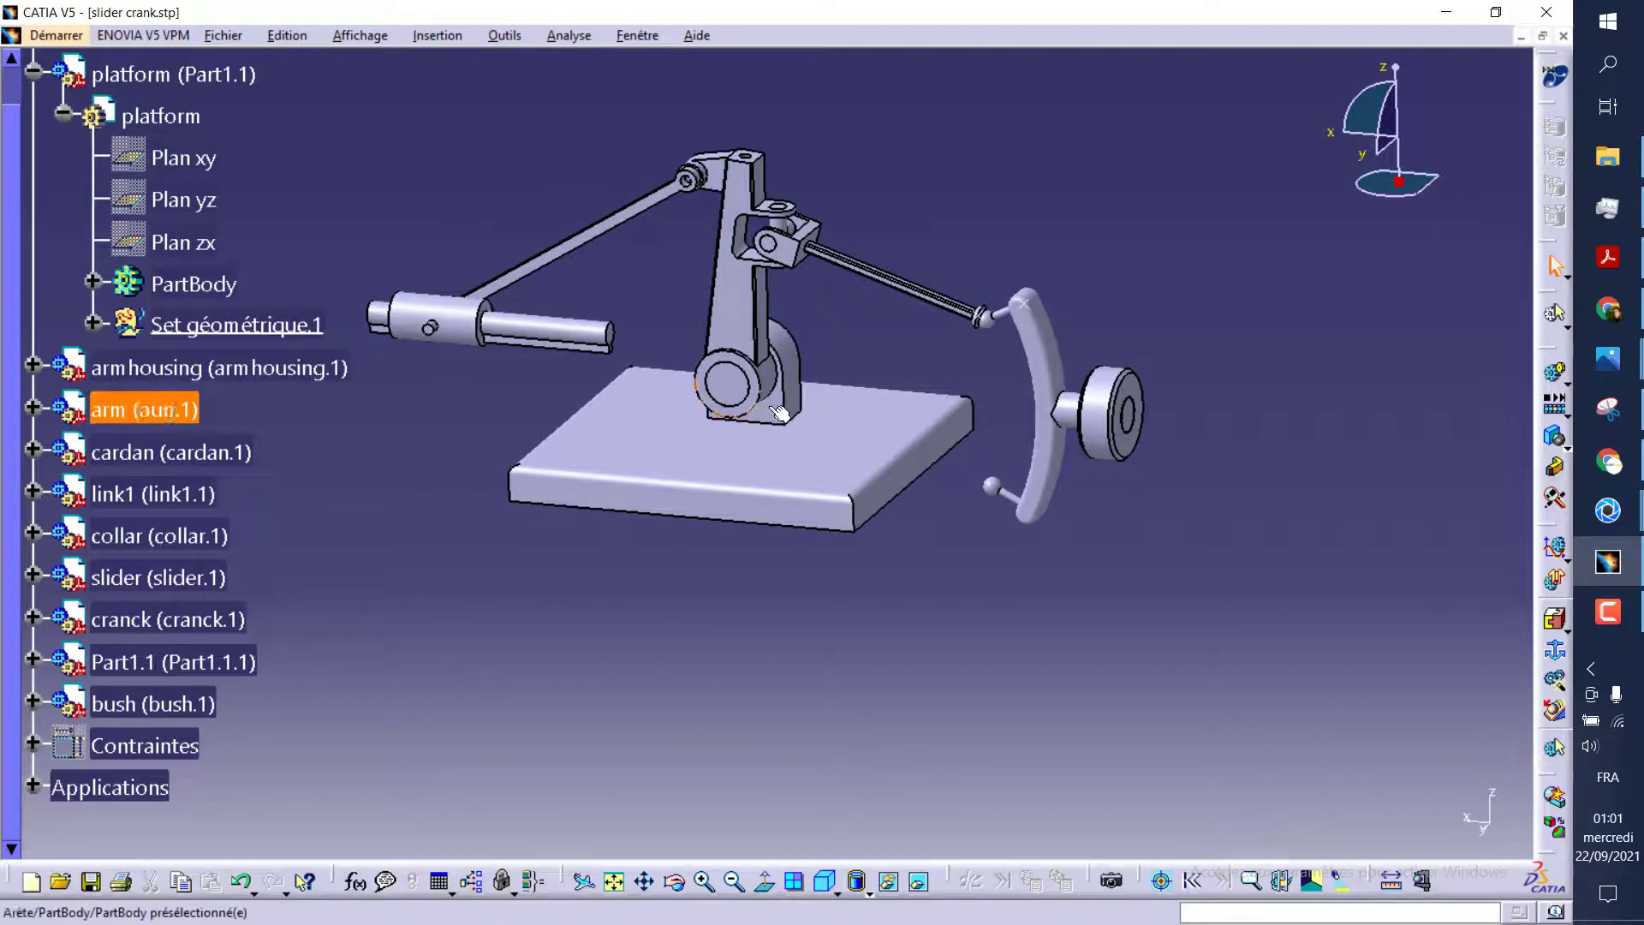
{"action": "scroll", "coordinate": [433, 453], "scroll_direction": "up", "scroll_amount": 2}
{"action": "scroll", "coordinate": [434, 454], "scroll_direction": "down", "scroll_amount": 4}
{"action": "scroll", "coordinate": [419, 470], "scroll_direction": "down", "scroll_amount": 2}
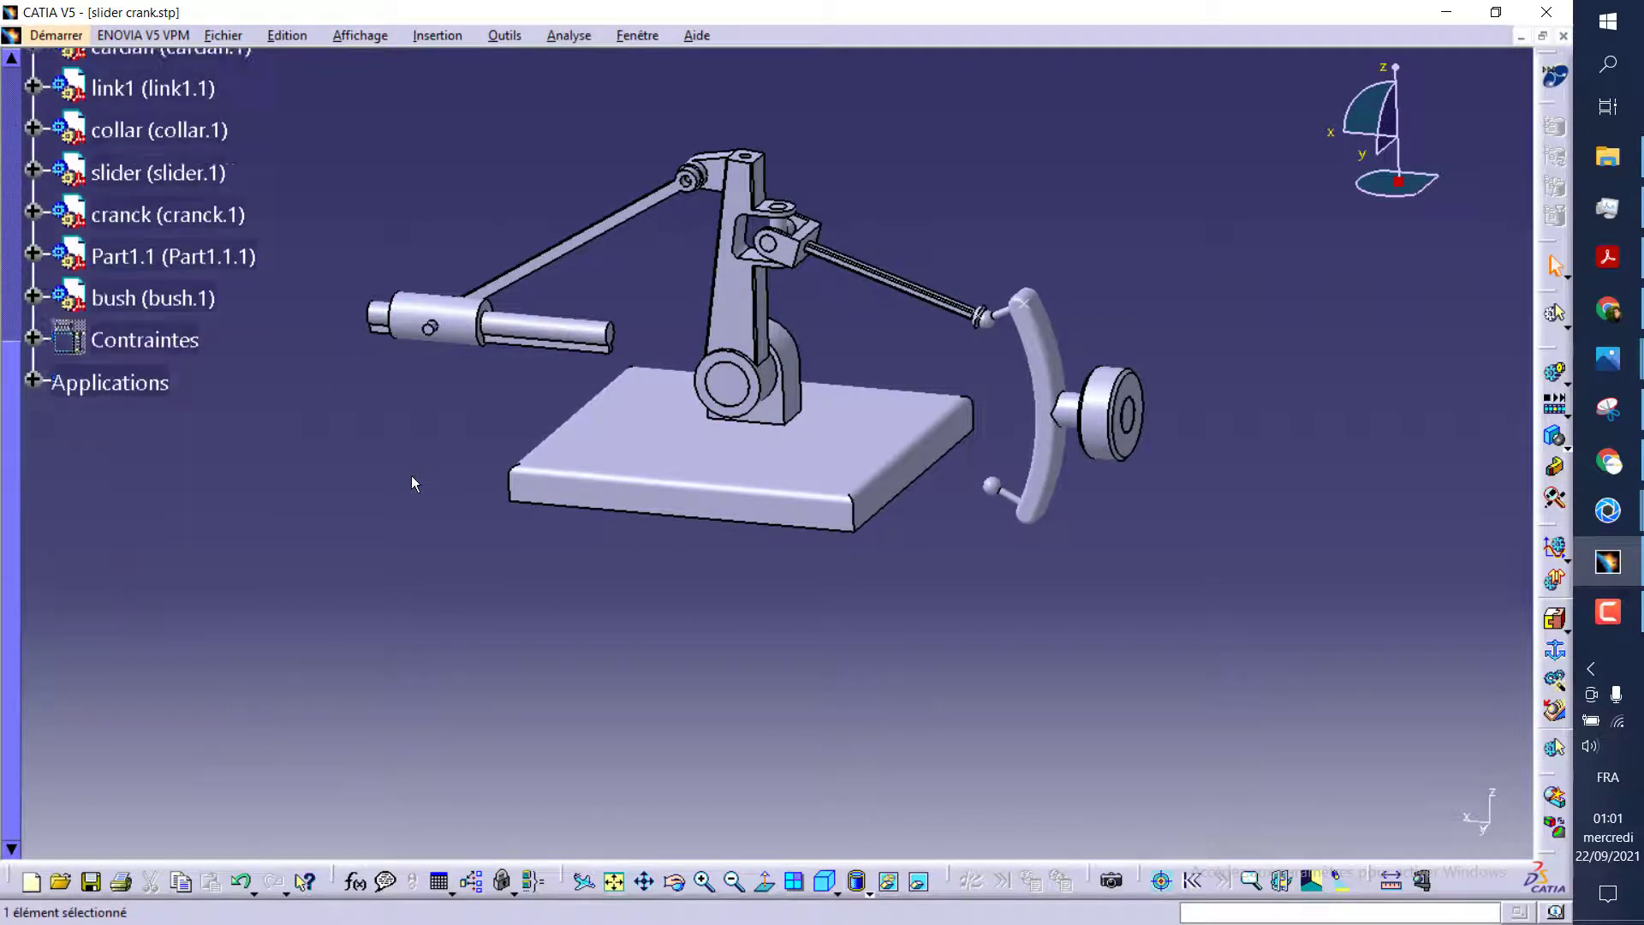
{"action": "scroll", "coordinate": [411, 476], "scroll_direction": "up", "scroll_amount": 1}
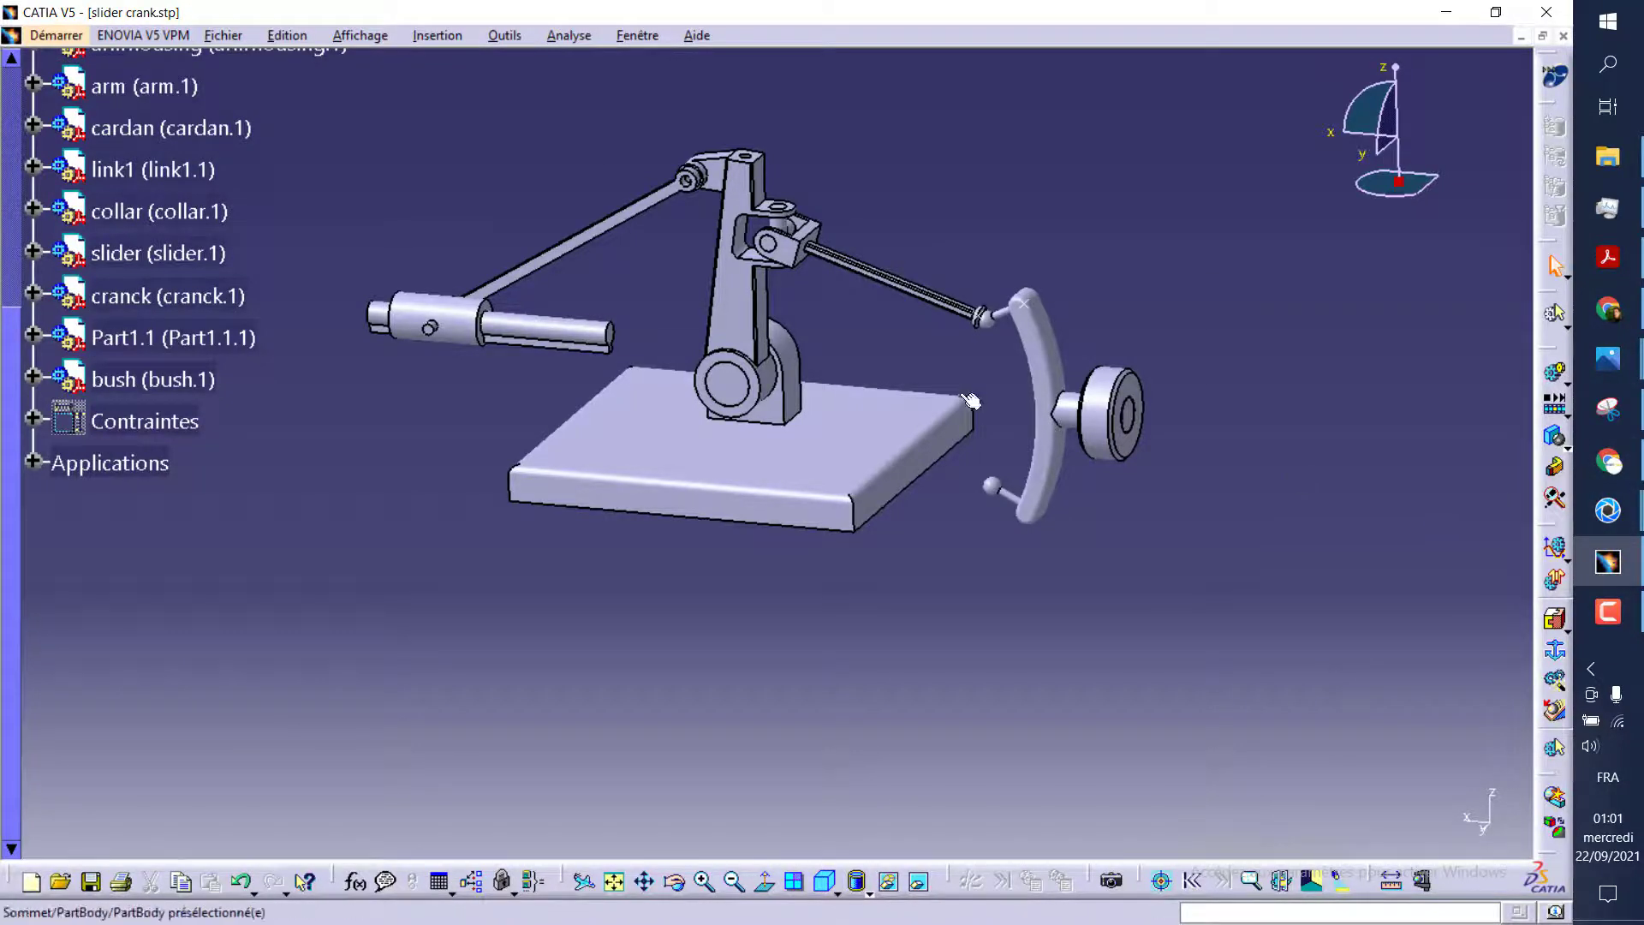
{"action": "scroll", "coordinate": [139, 358], "scroll_direction": "up", "scroll_amount": 6}
{"action": "scroll", "coordinate": [139, 357], "scroll_direction": "up", "scroll_amount": 3}
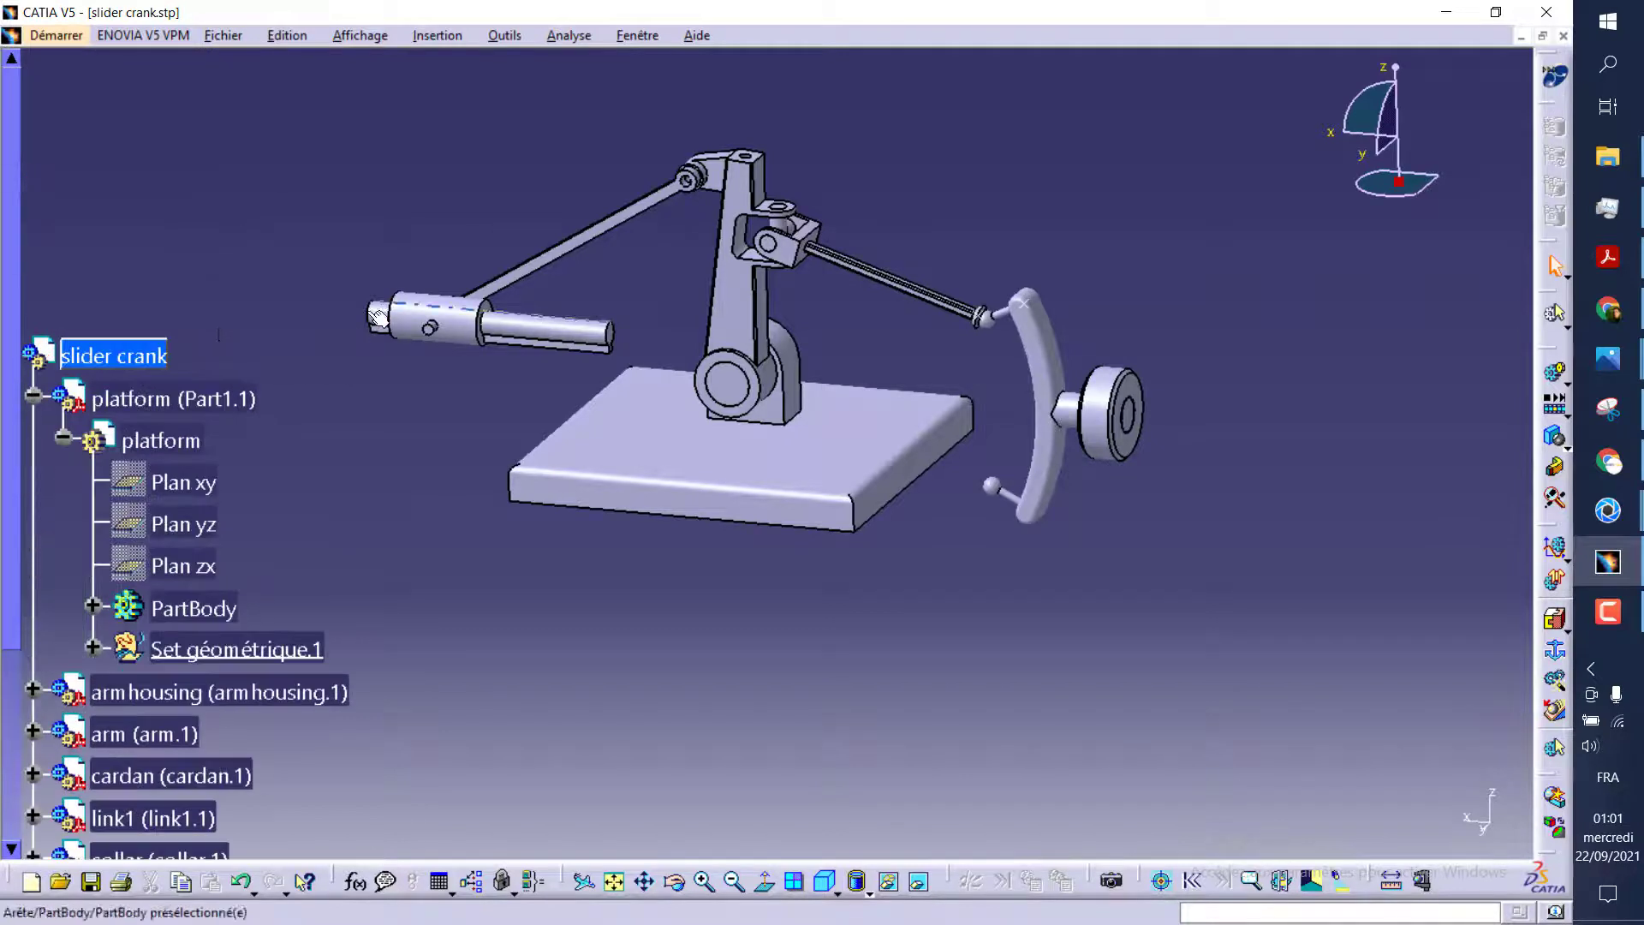
Colour the platform part grey through its graphic properties
{"action": "right_click", "coordinate": [184, 400]}
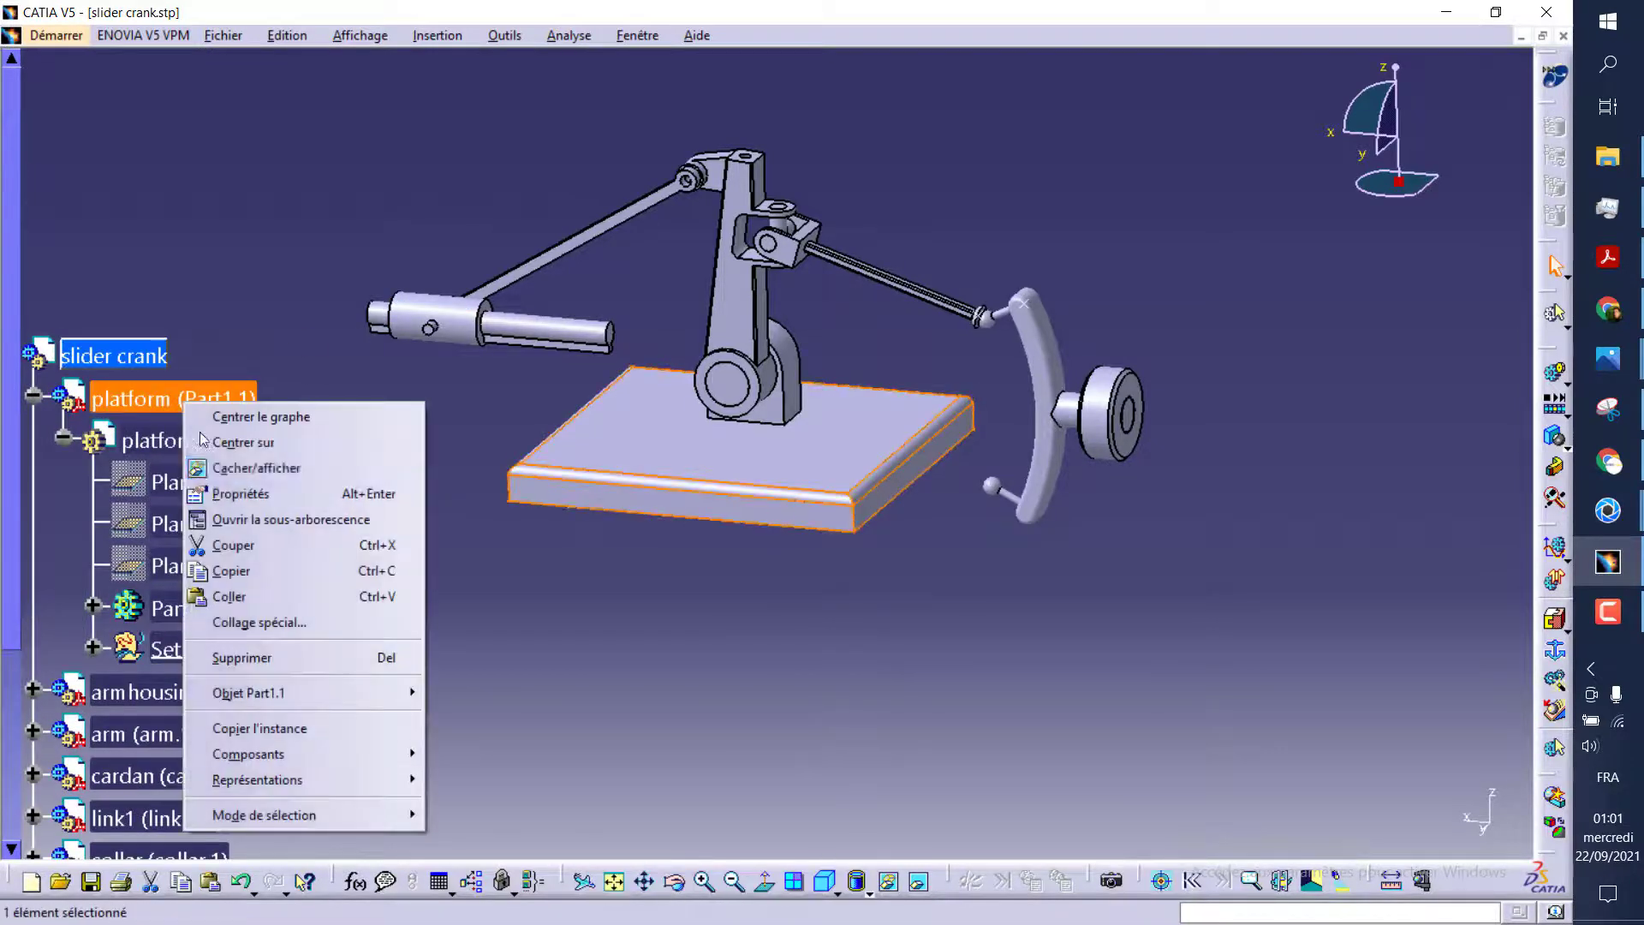
{"action": "left_click", "coordinate": [231, 494]}
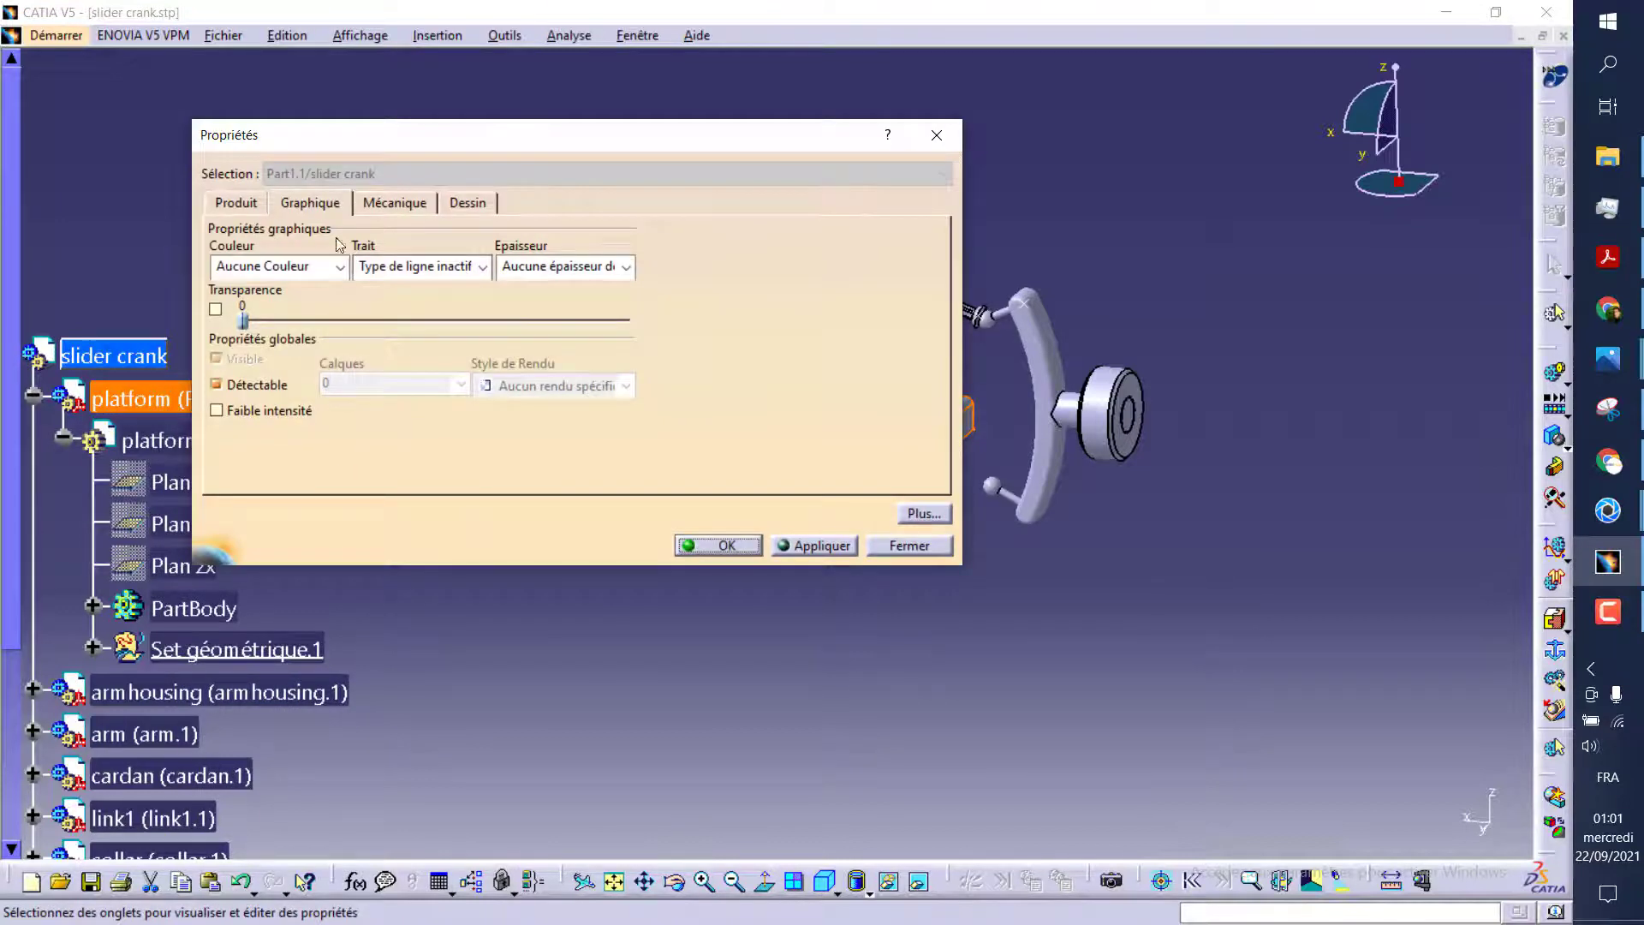
{"action": "left_click", "coordinate": [340, 273]}
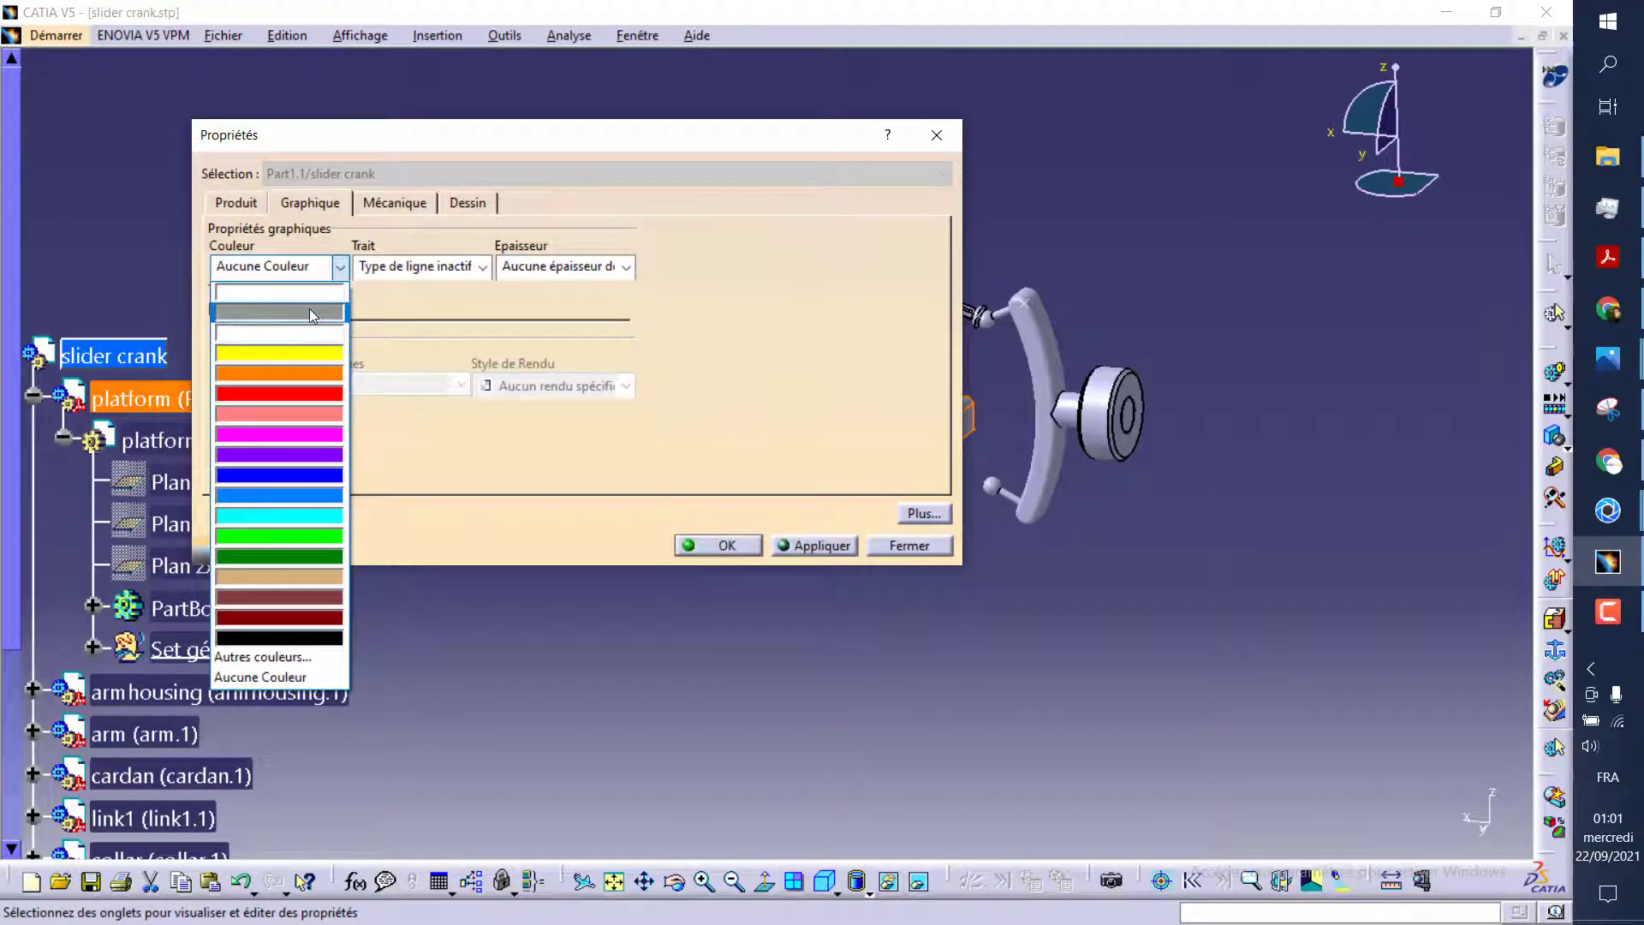
{"action": "left_click", "coordinate": [323, 316]}
{"action": "left_click", "coordinate": [813, 545]}
{"action": "left_click", "coordinate": [718, 550]}
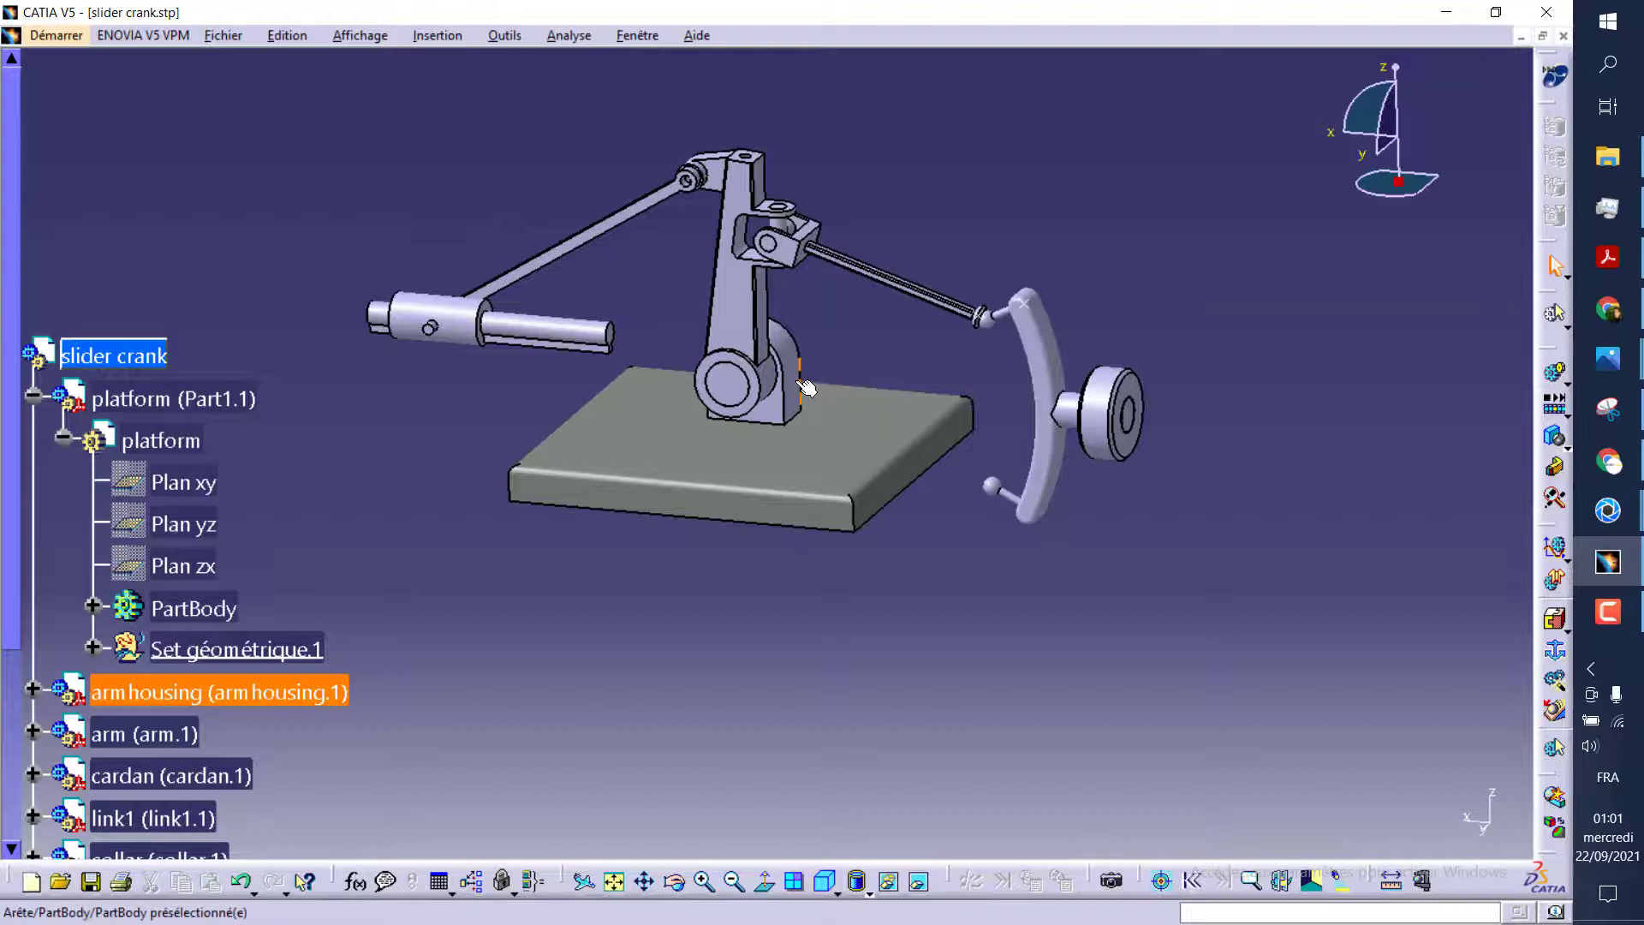
Colour the arm housing grey through its graphic properties
{"action": "right_click", "coordinate": [160, 694]}
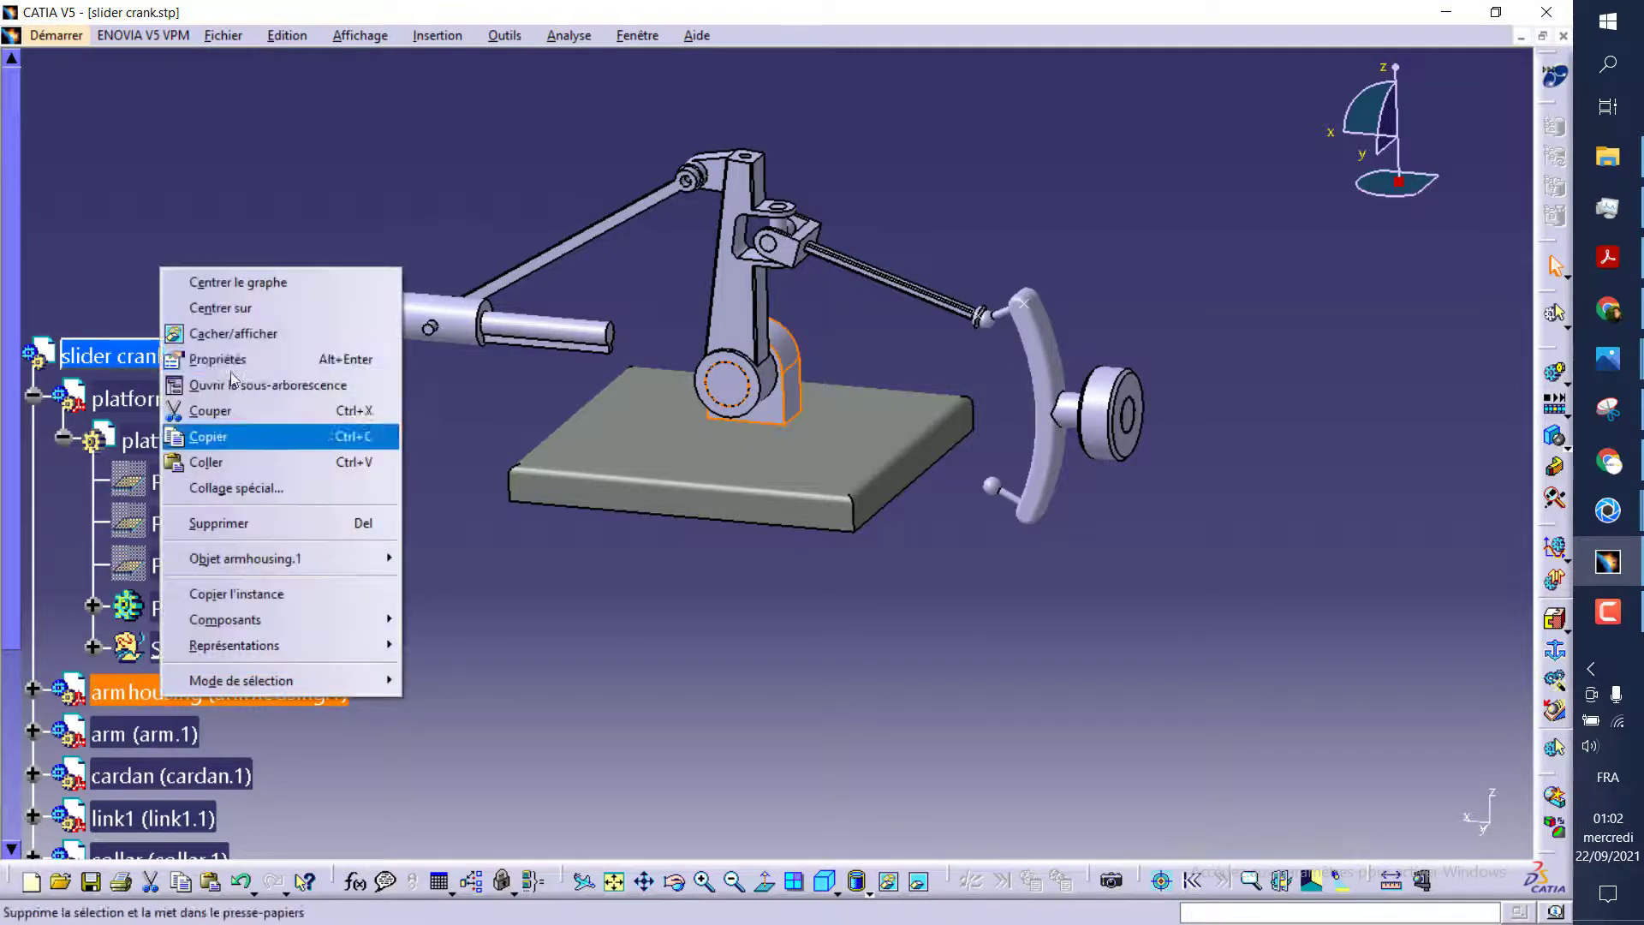
{"action": "left_click", "coordinate": [234, 359]}
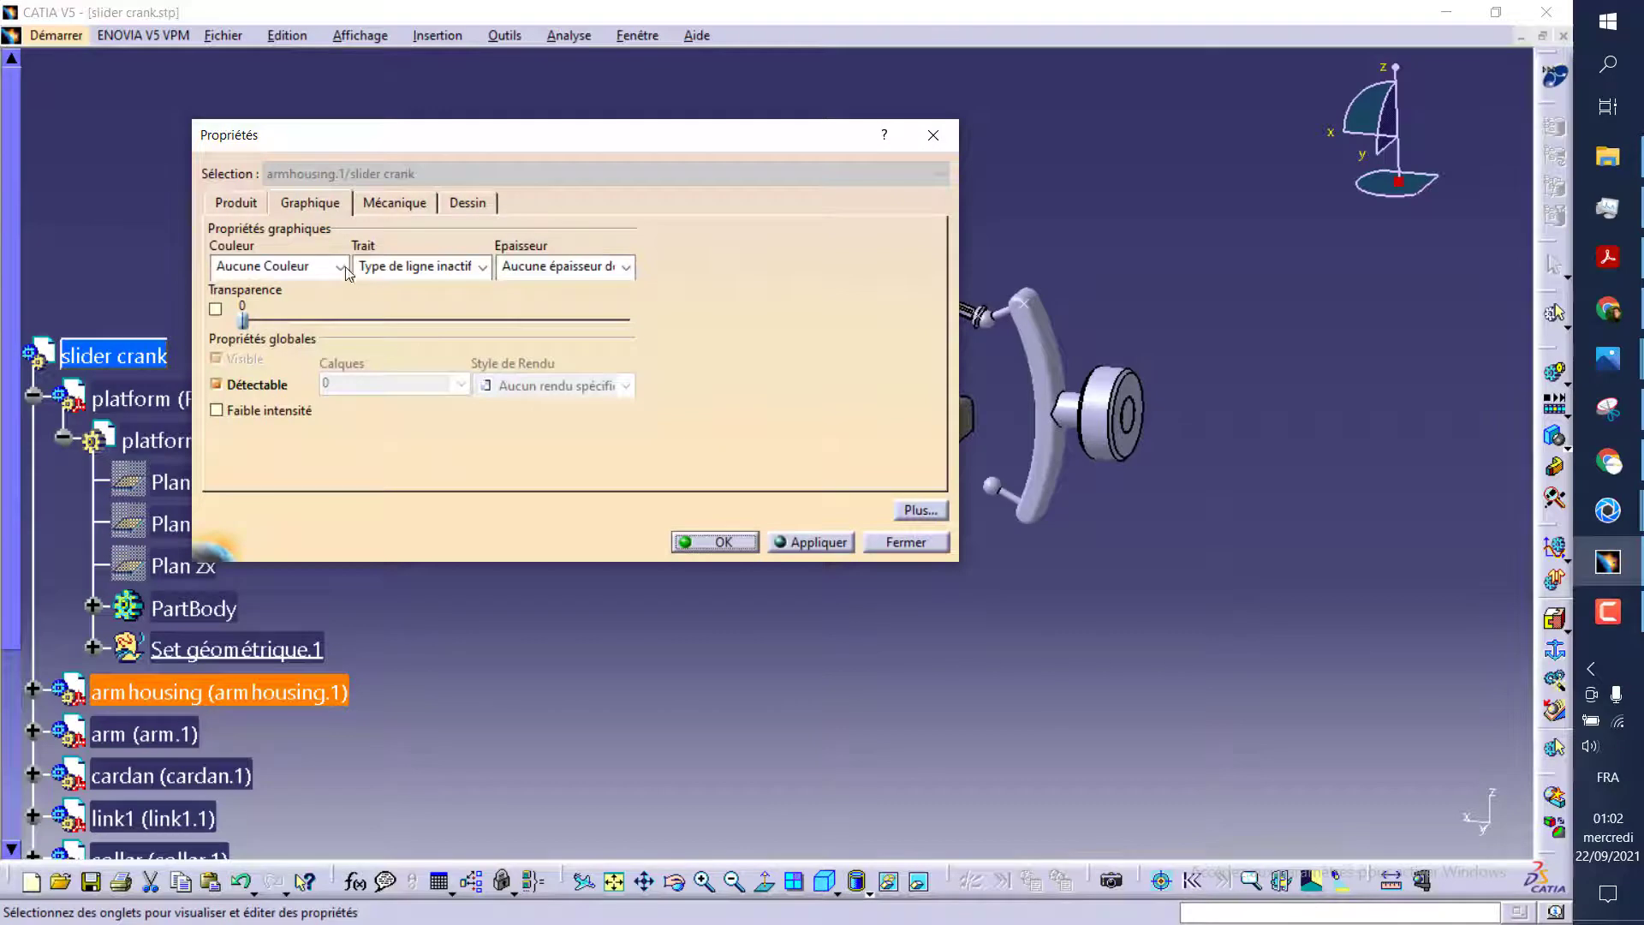
{"action": "left_click", "coordinate": [340, 267]}
{"action": "left_click", "coordinate": [274, 310]}
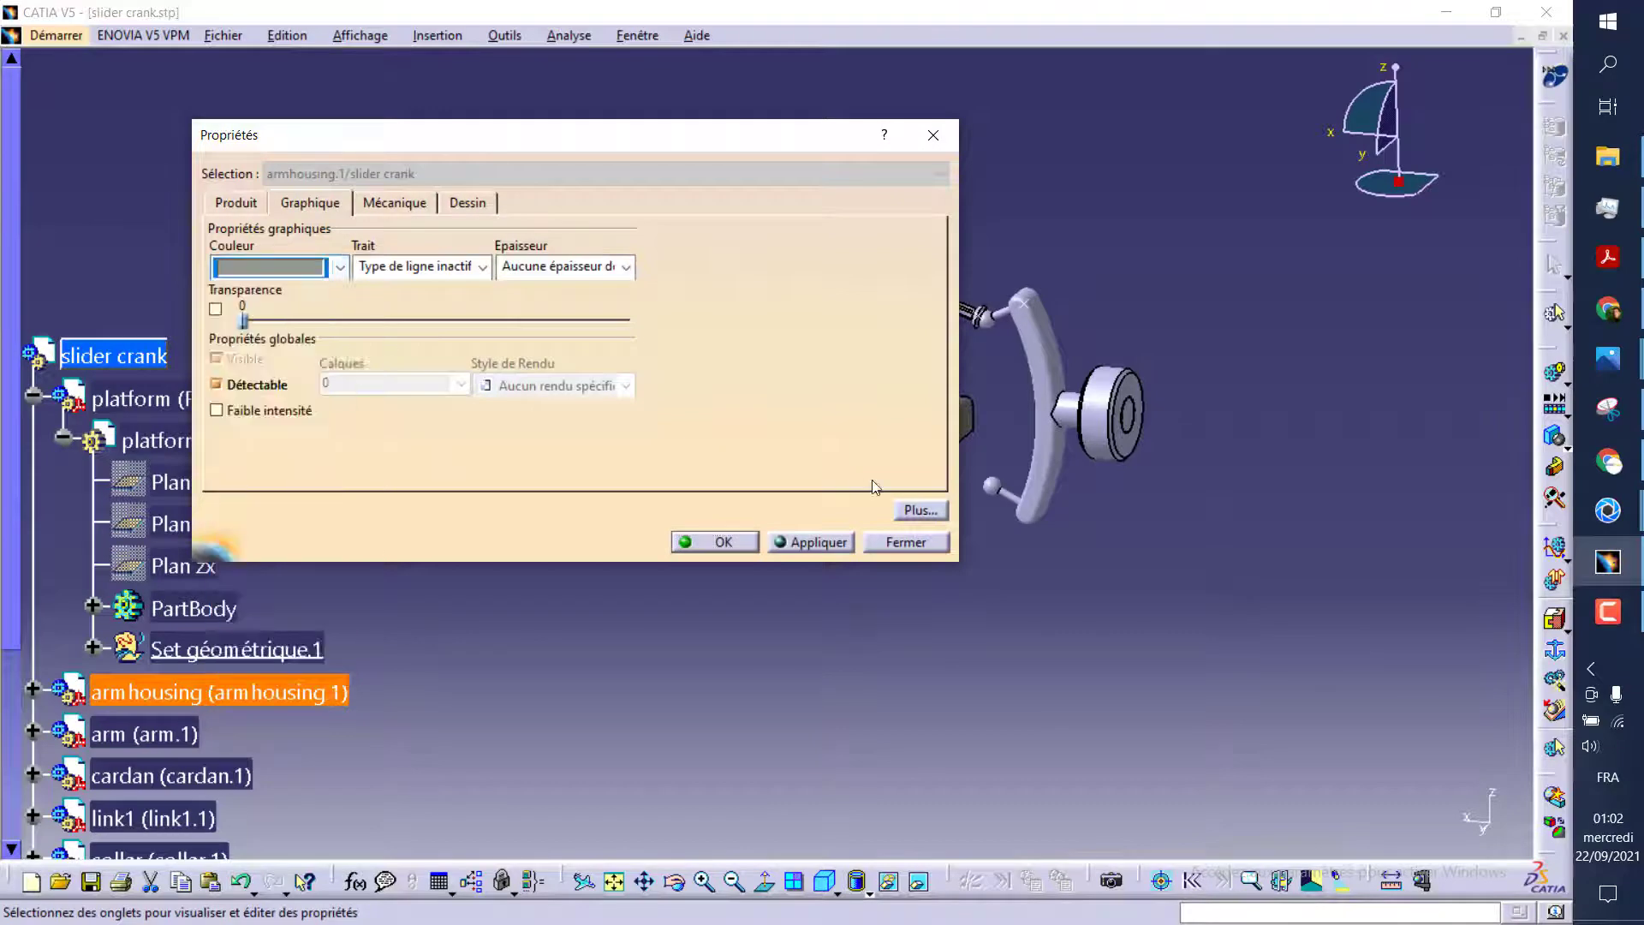
{"action": "left_click", "coordinate": [851, 541]}
{"action": "left_click", "coordinate": [713, 546]}
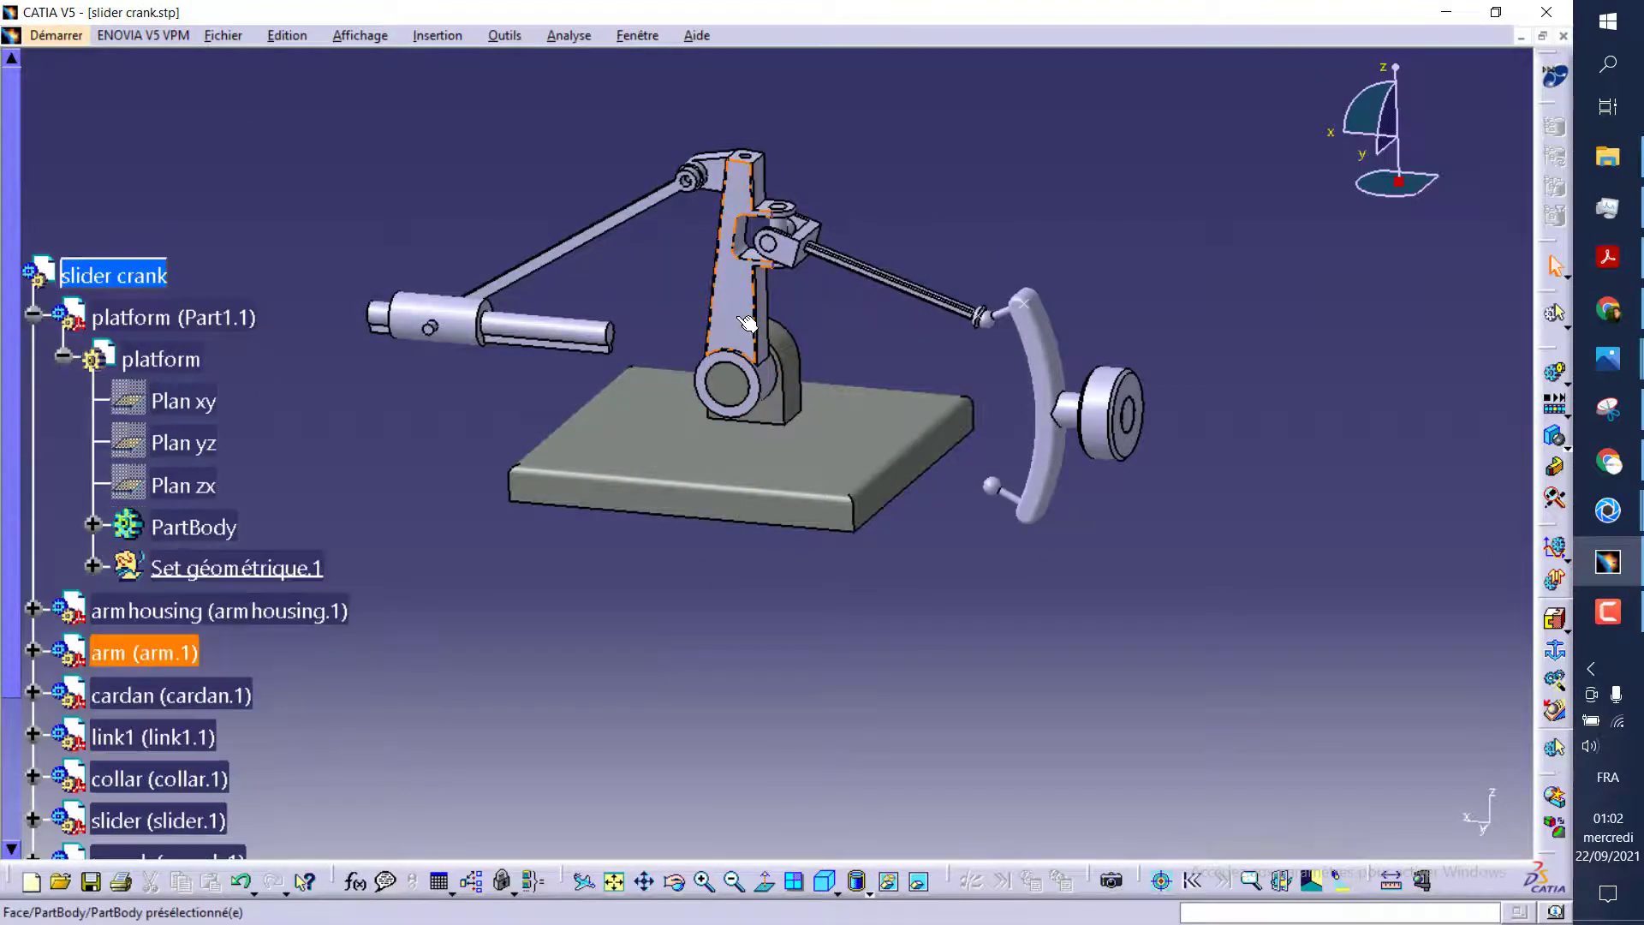
Colour the arm part blue
{"action": "scroll", "coordinate": [143, 507], "scroll_direction": "down", "scroll_amount": 5}
{"action": "right_click", "coordinate": [143, 507]}
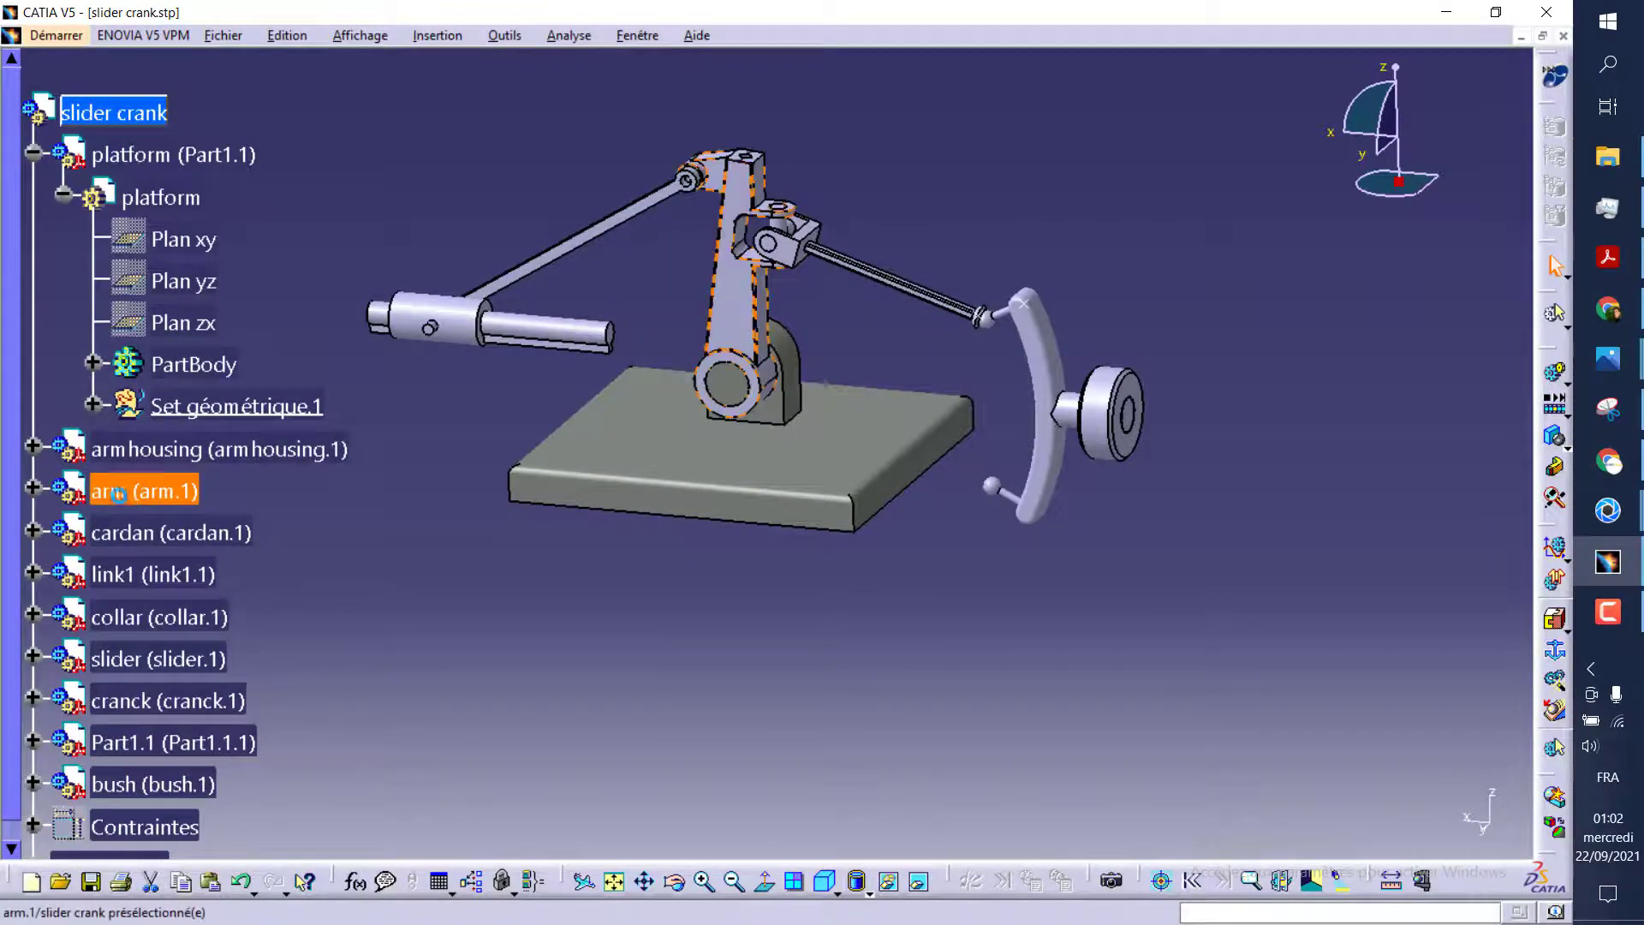
{"action": "left_click", "coordinate": [203, 160]}
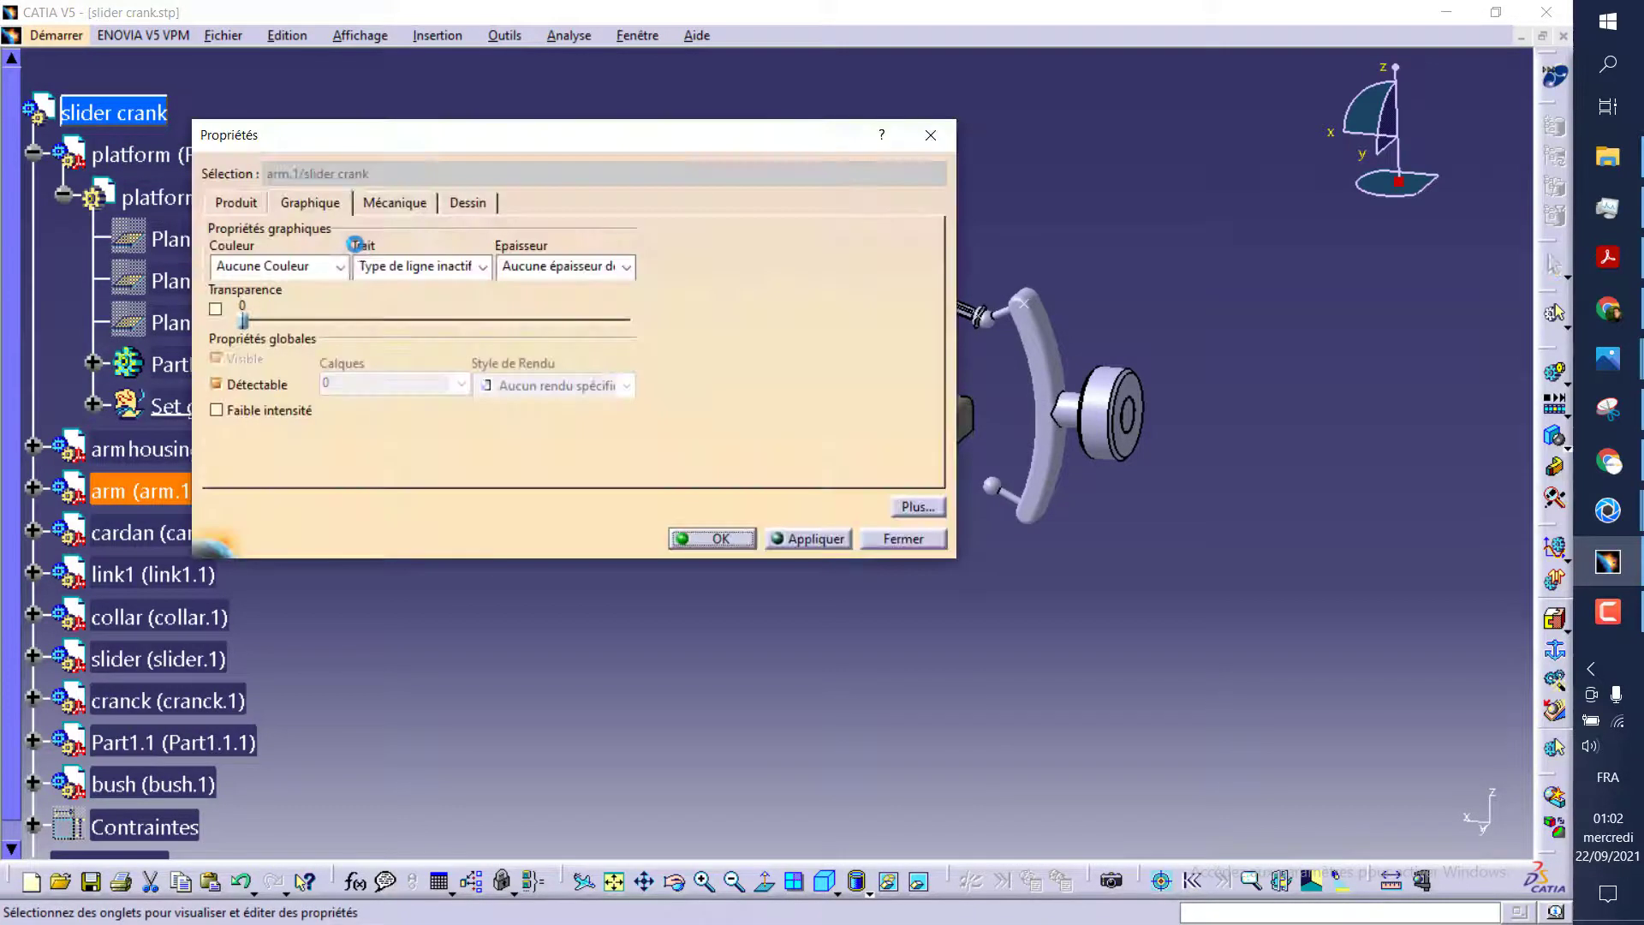
{"action": "left_click", "coordinate": [341, 267]}
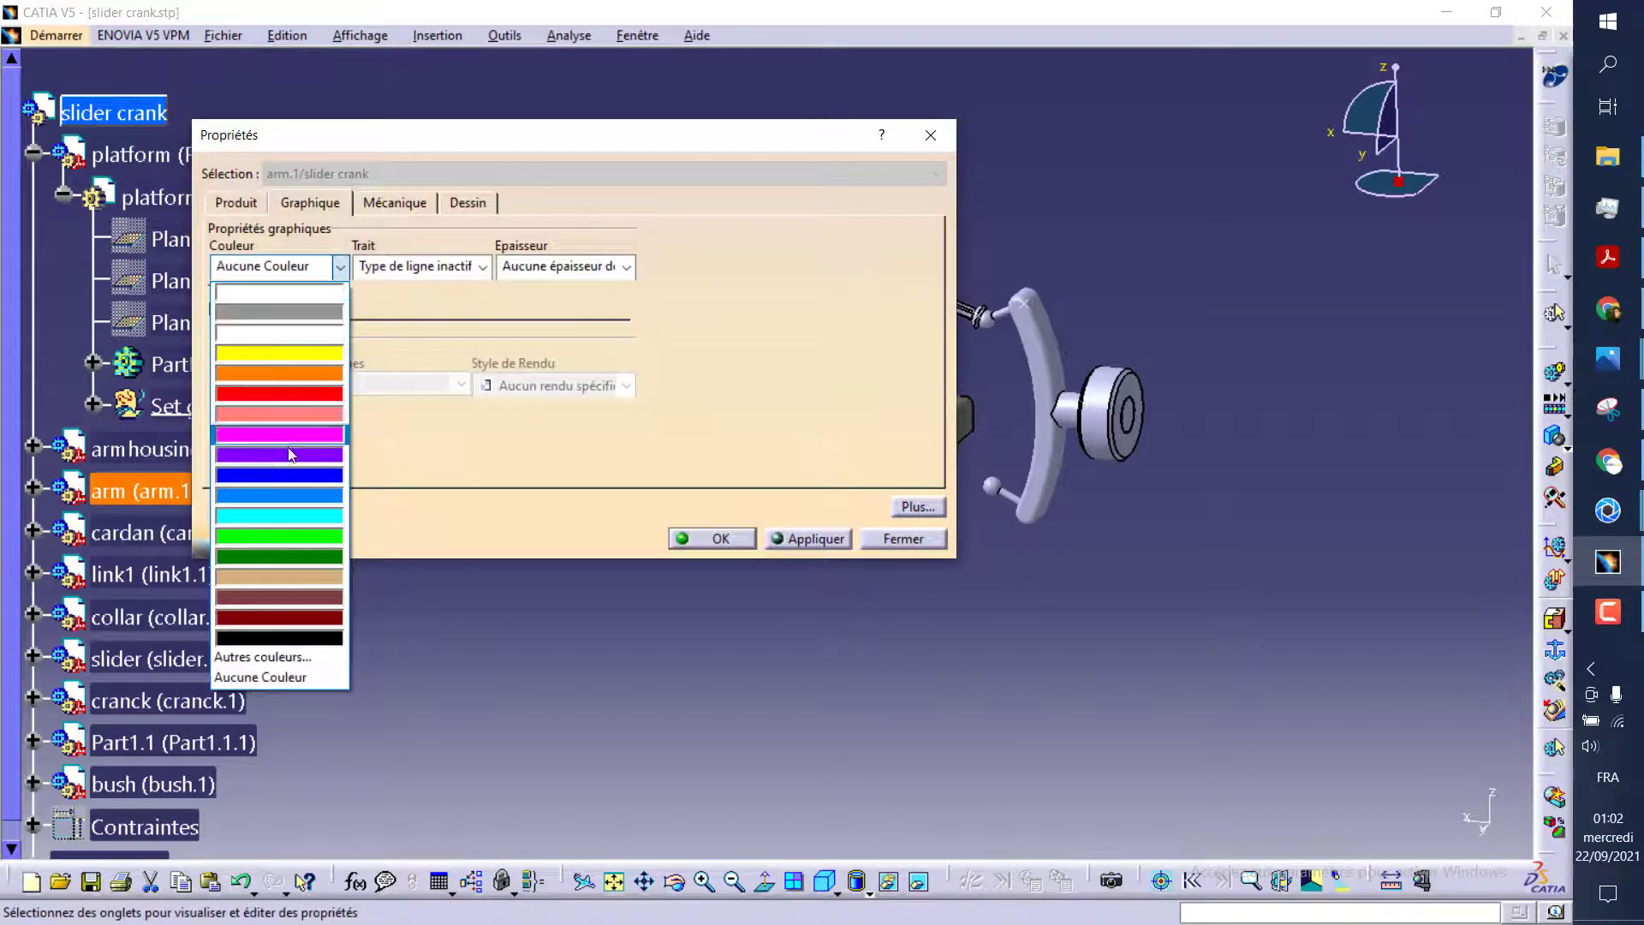
{"action": "left_click", "coordinate": [288, 490]}
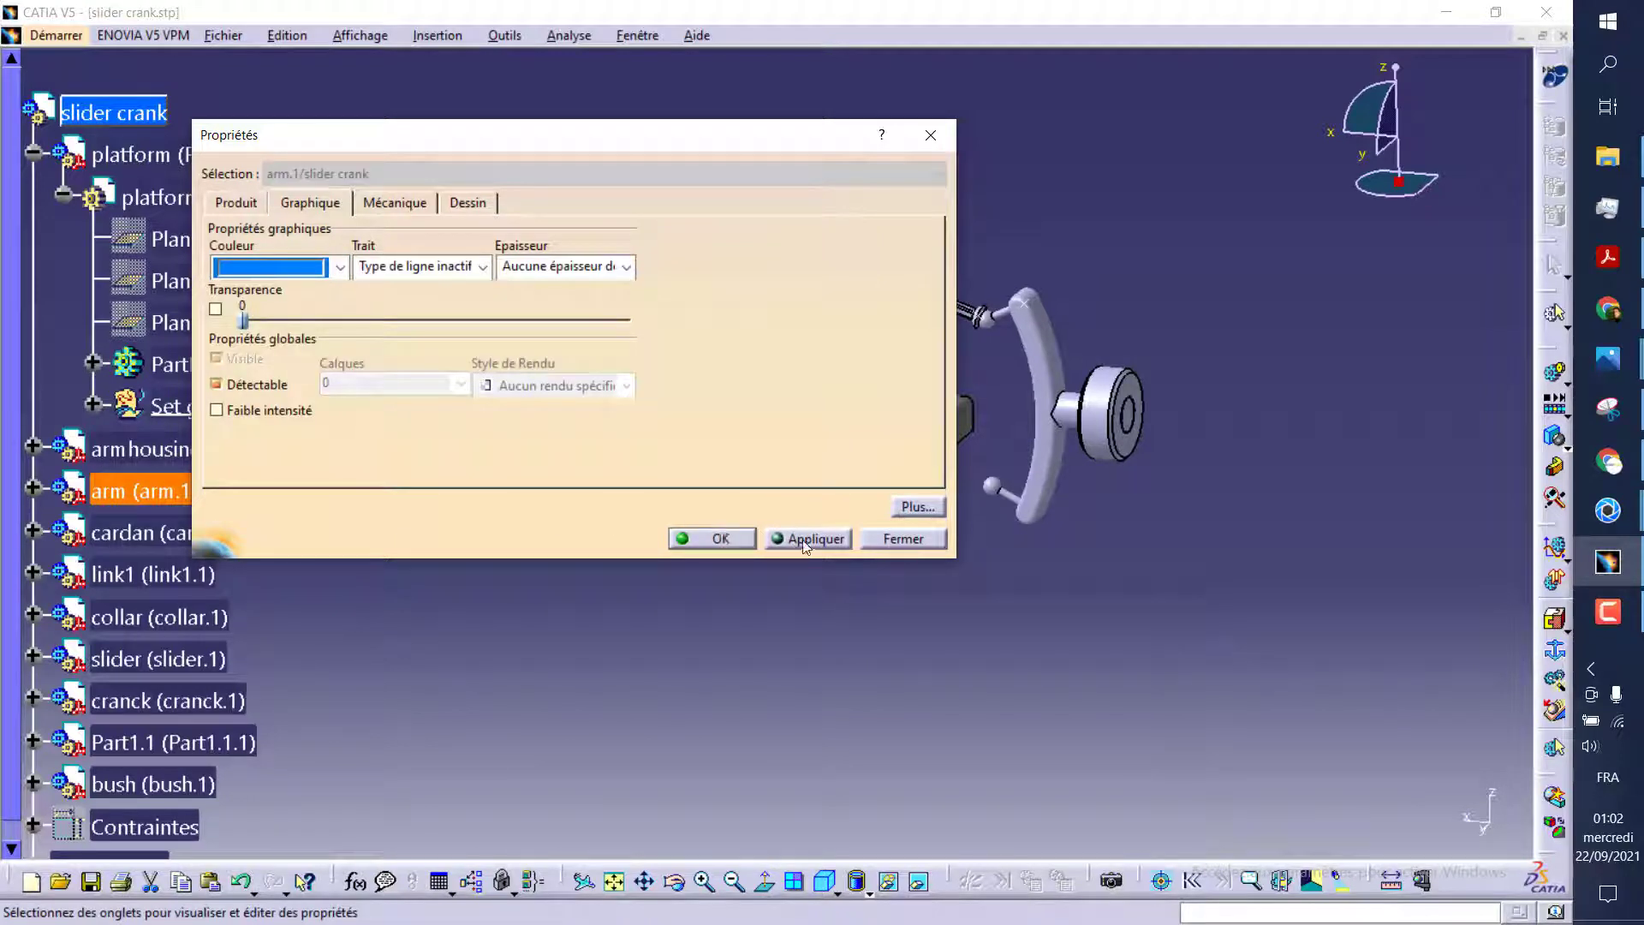
{"action": "left_click", "coordinate": [805, 539]}
{"action": "left_click", "coordinate": [718, 540]}
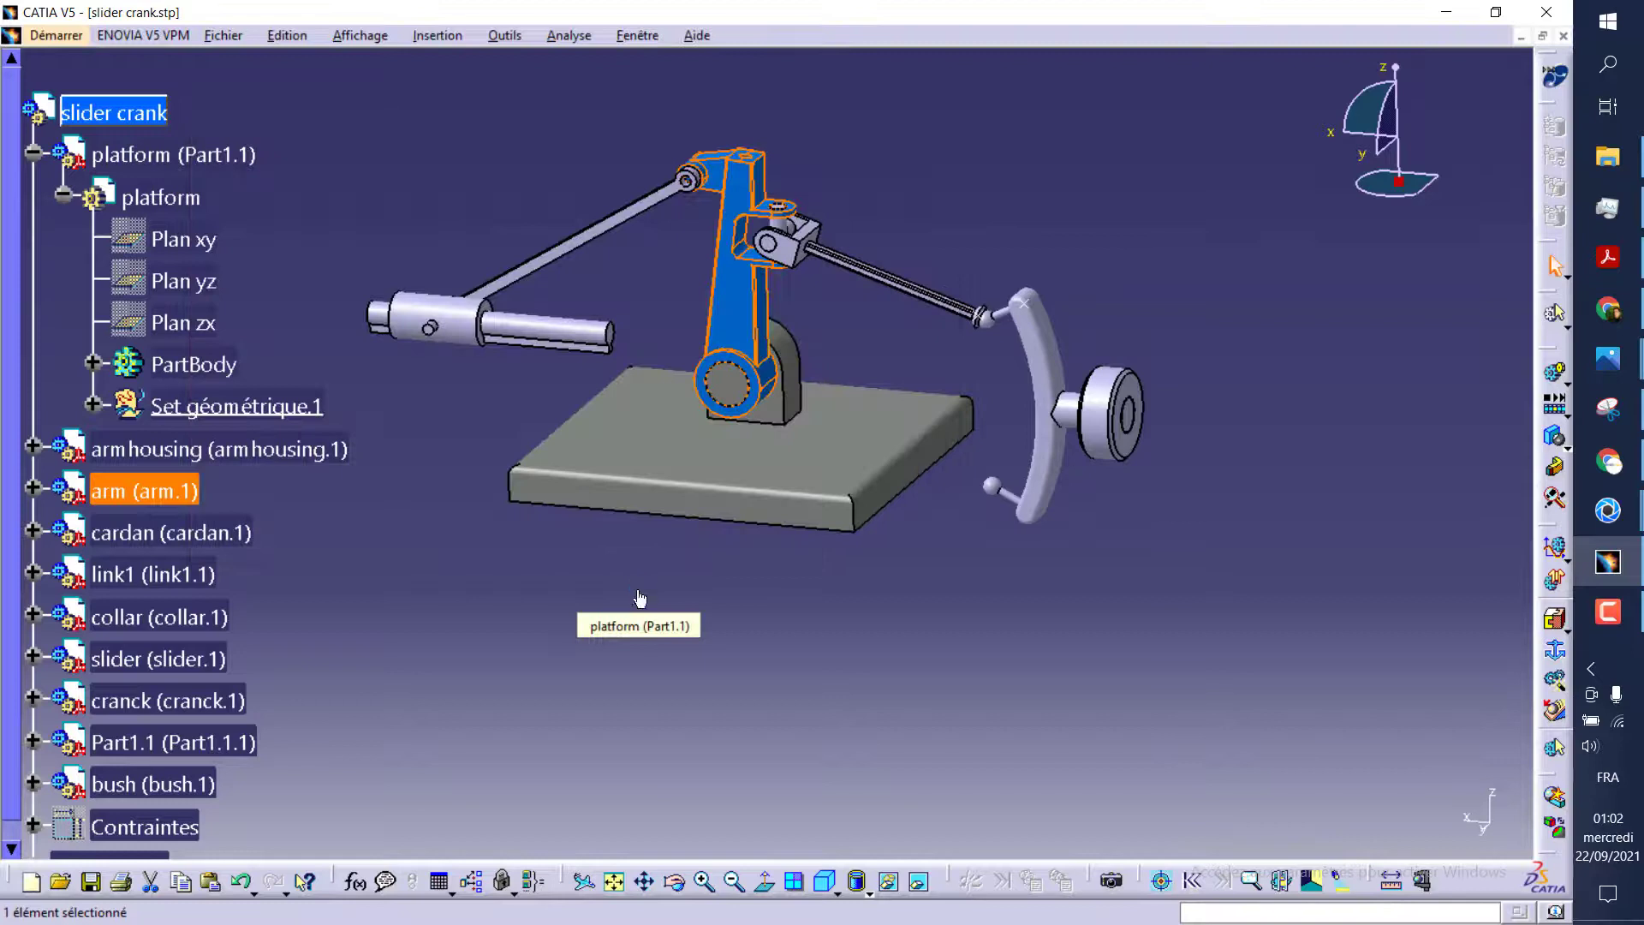
{"action": "left_click", "coordinate": [634, 584]}
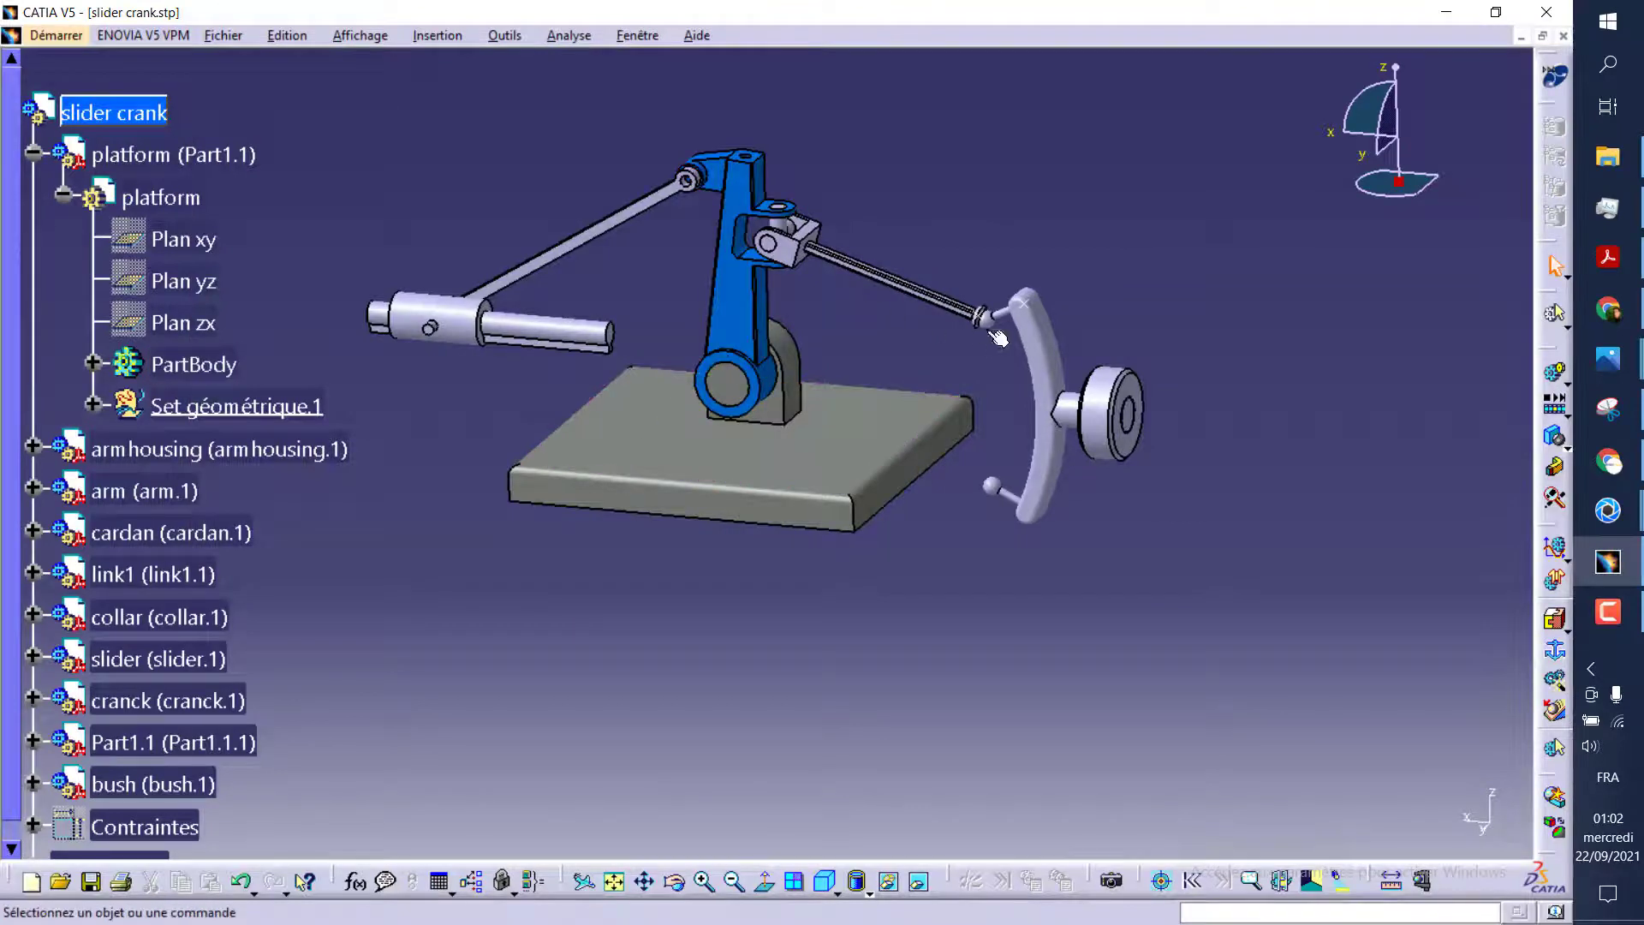
Colour the cranck part salmon pink
{"action": "right_click", "coordinate": [169, 702]}
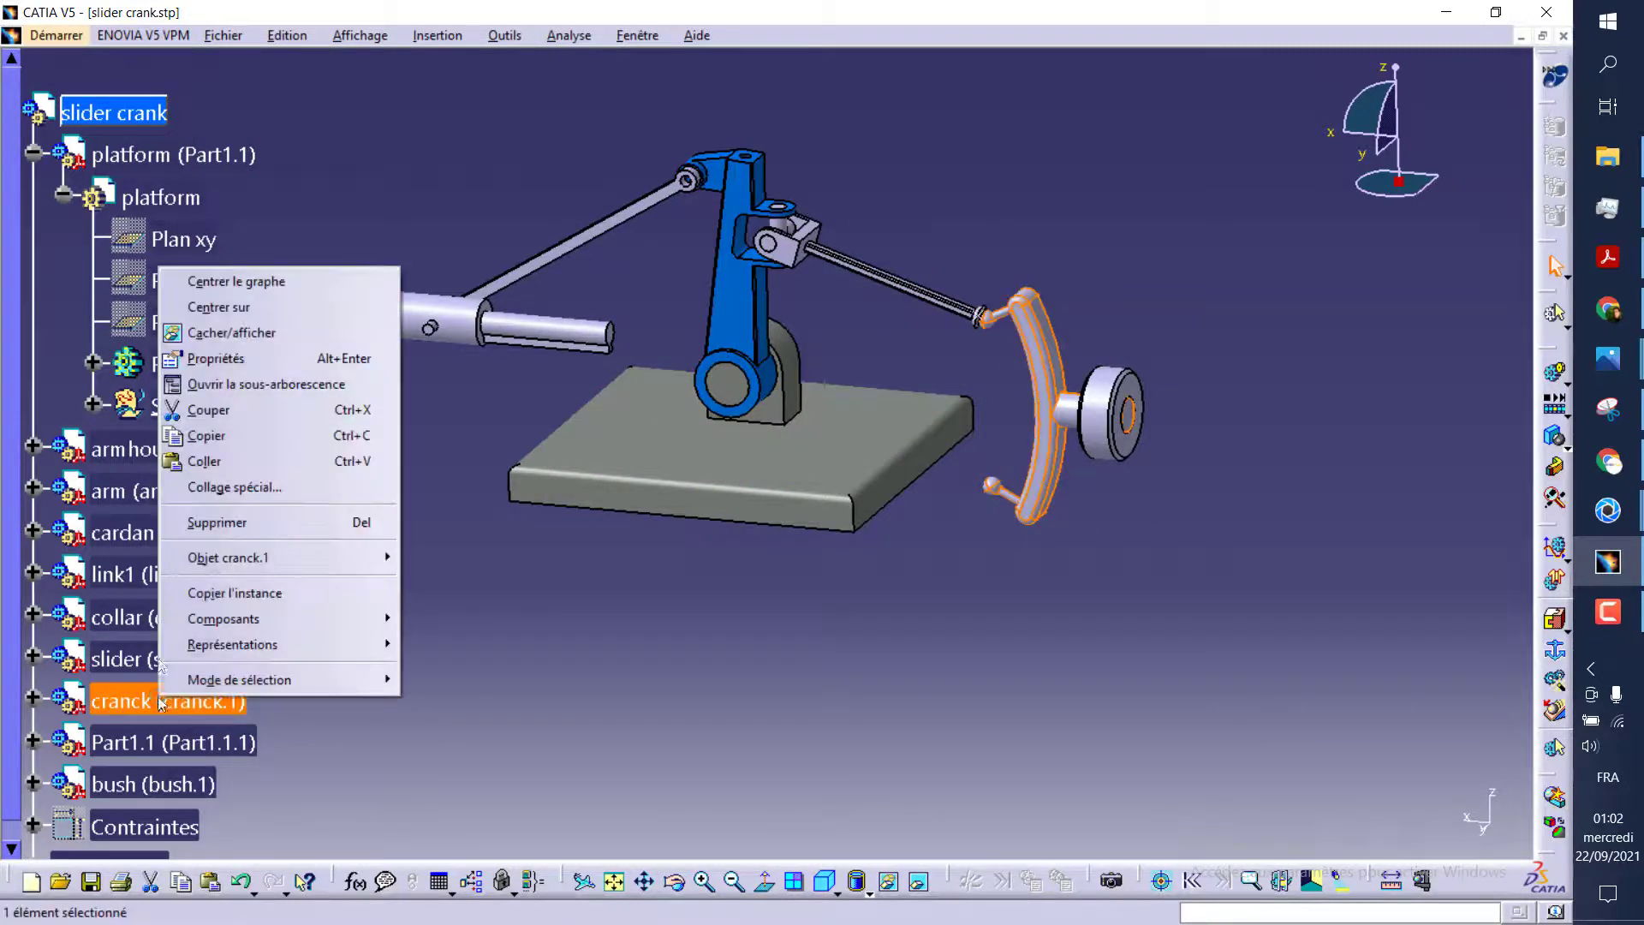
{"action": "left_click", "coordinate": [229, 363]}
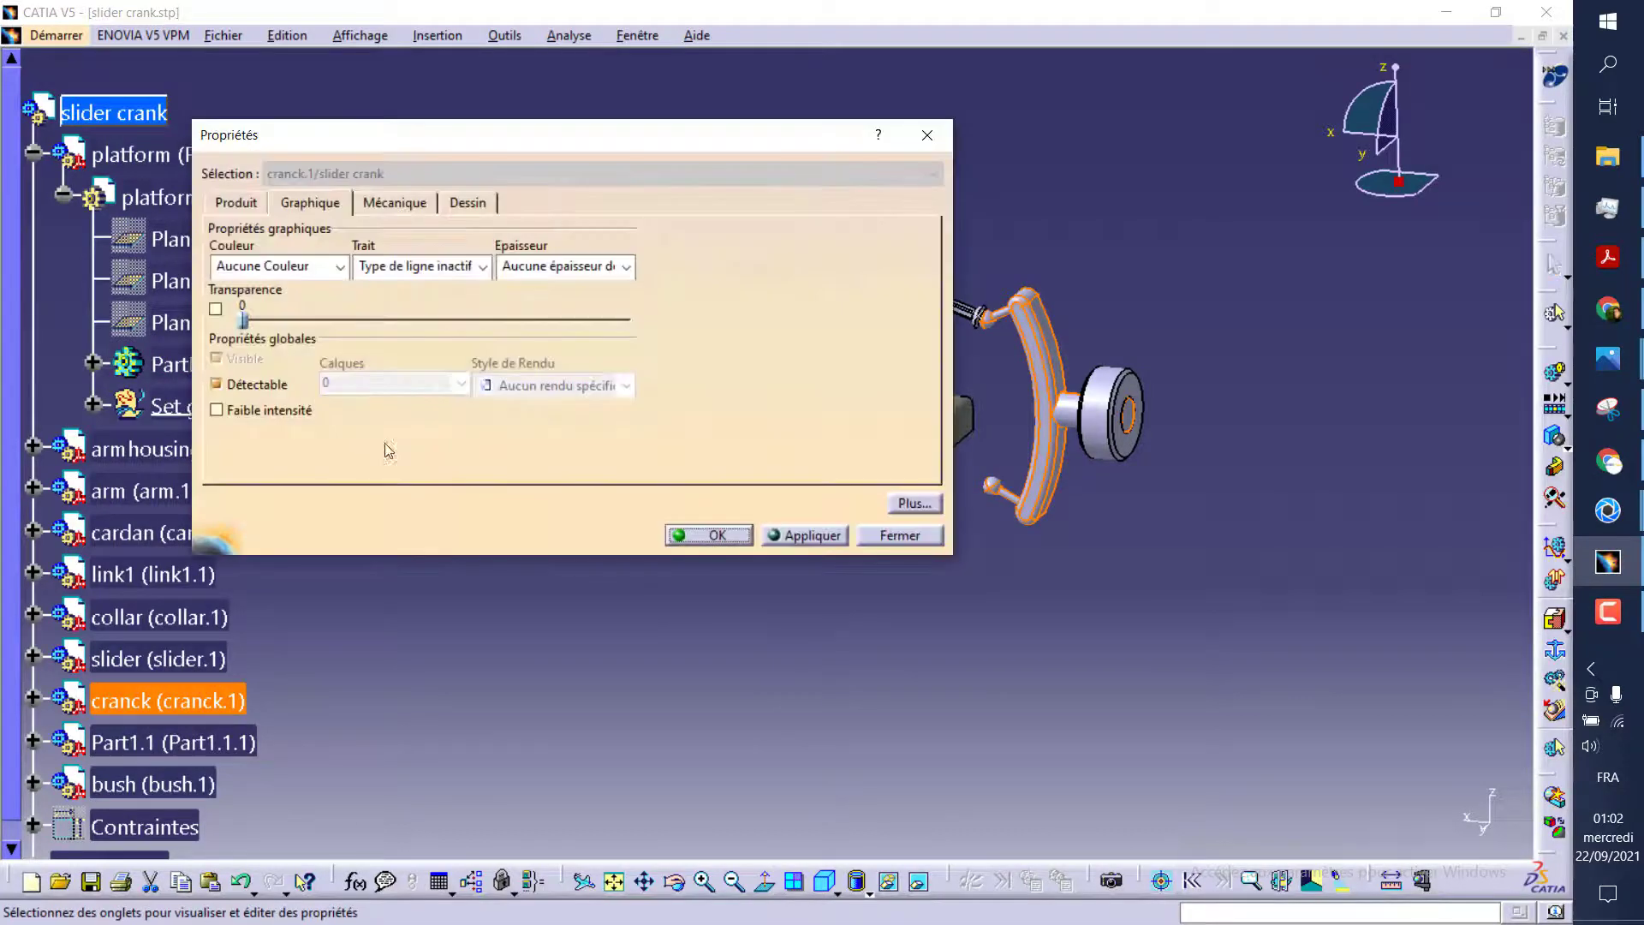
{"action": "left_click", "coordinate": [340, 267]}
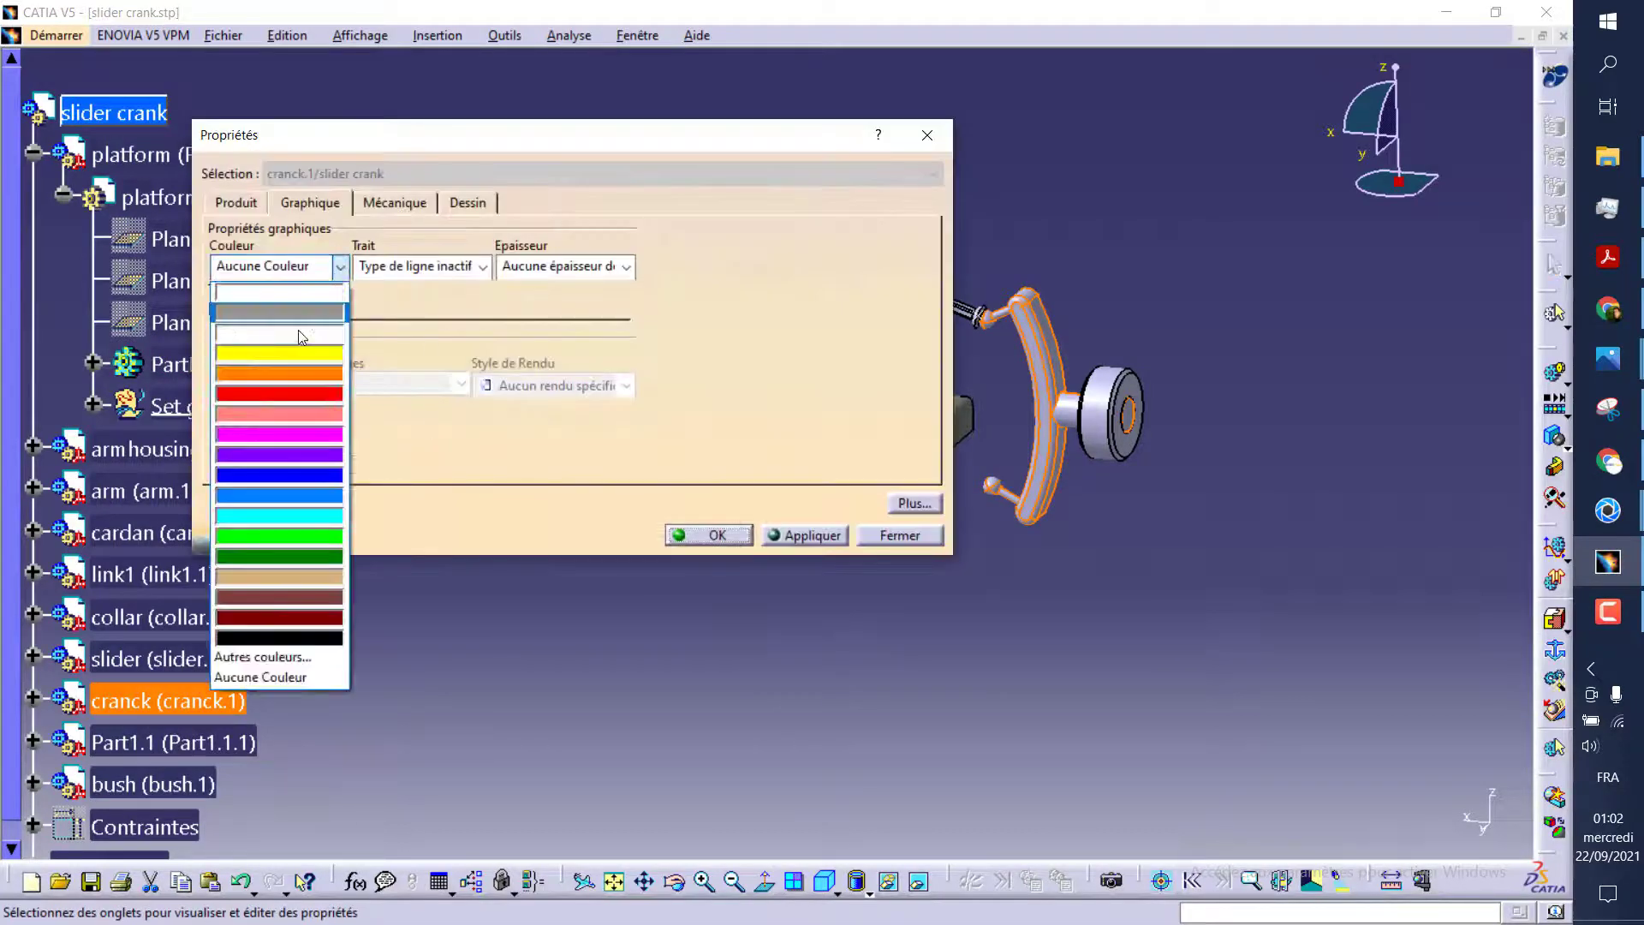
{"action": "left_click", "coordinate": [278, 414]}
{"action": "left_click", "coordinate": [765, 538]}
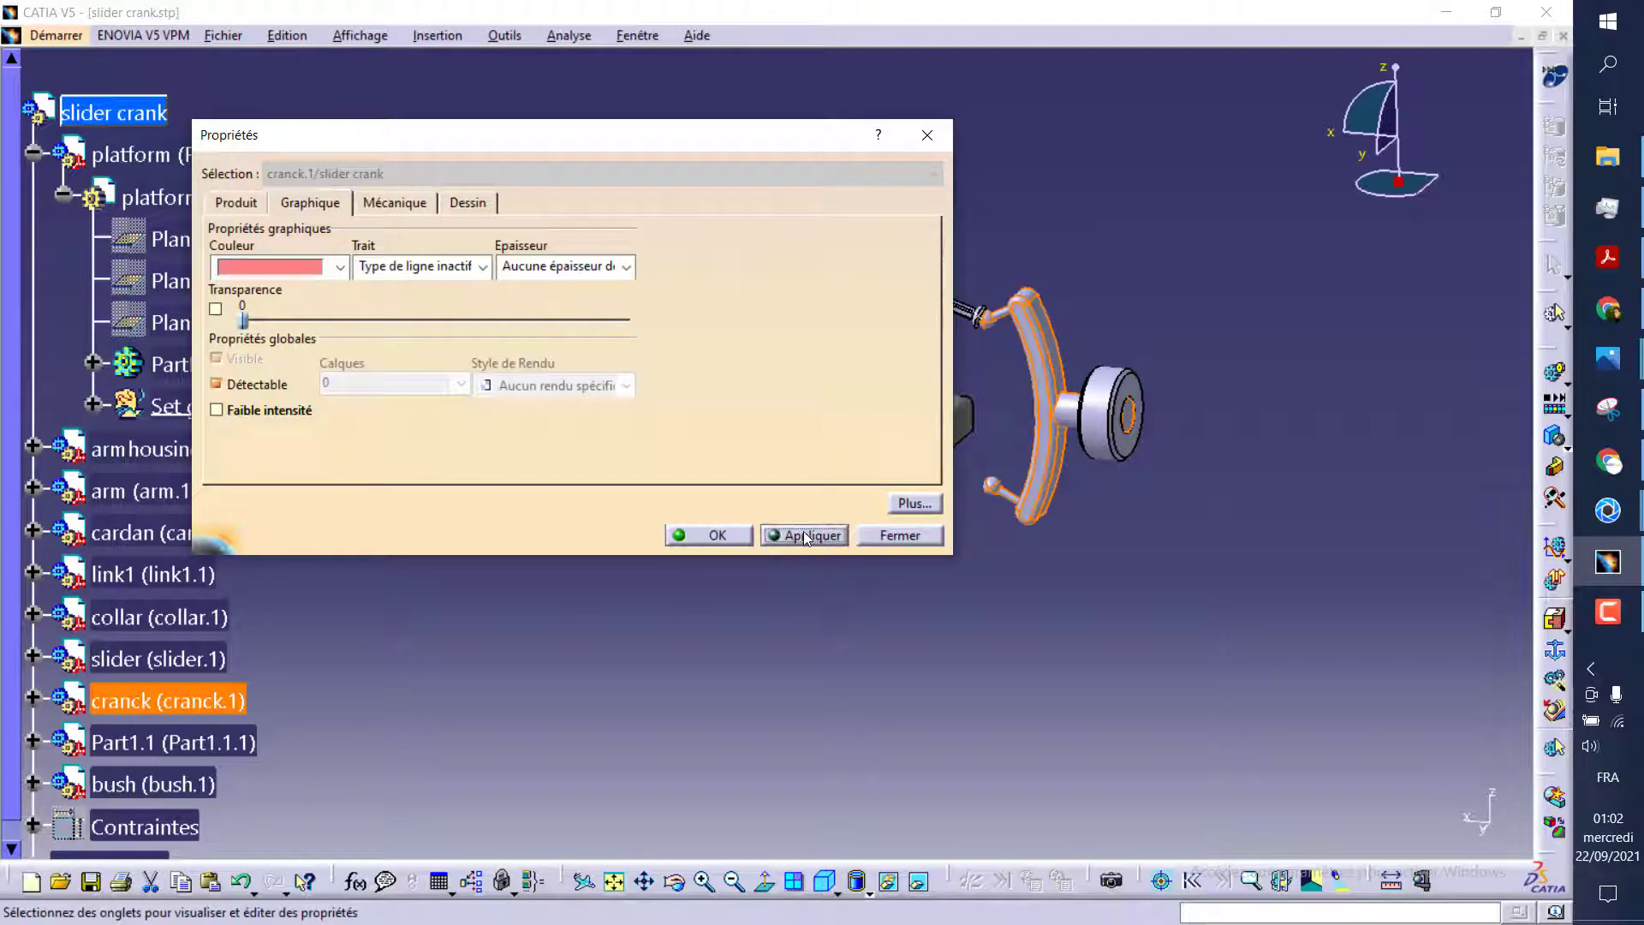
{"action": "left_click", "coordinate": [732, 536]}
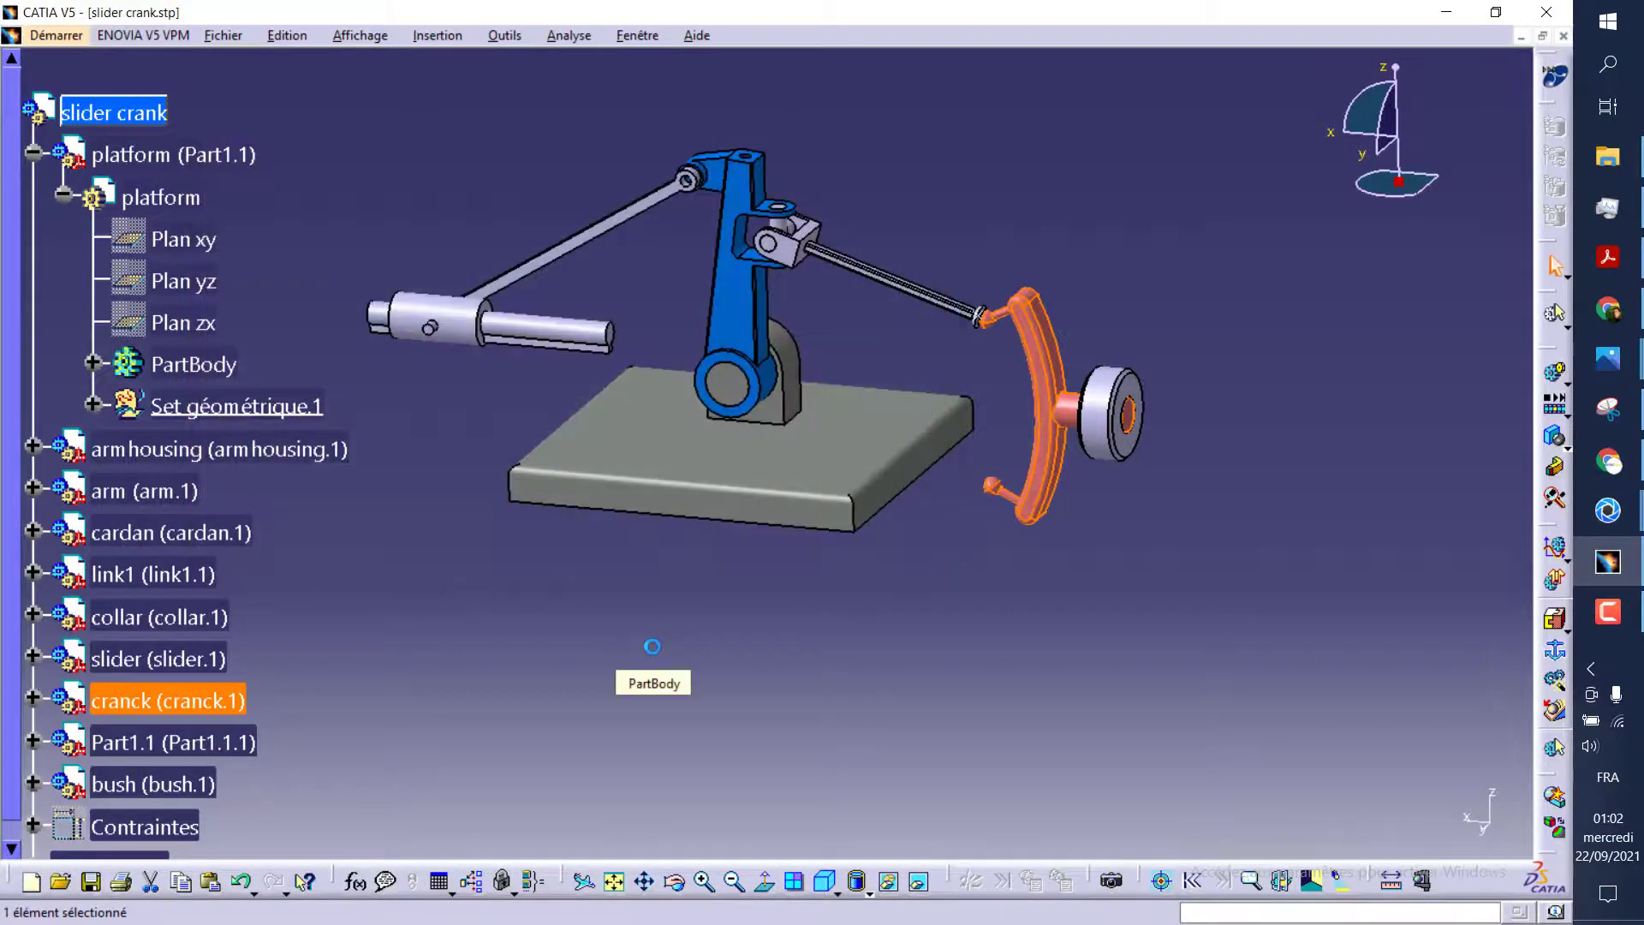
{"action": "left_click", "coordinate": [652, 647]}
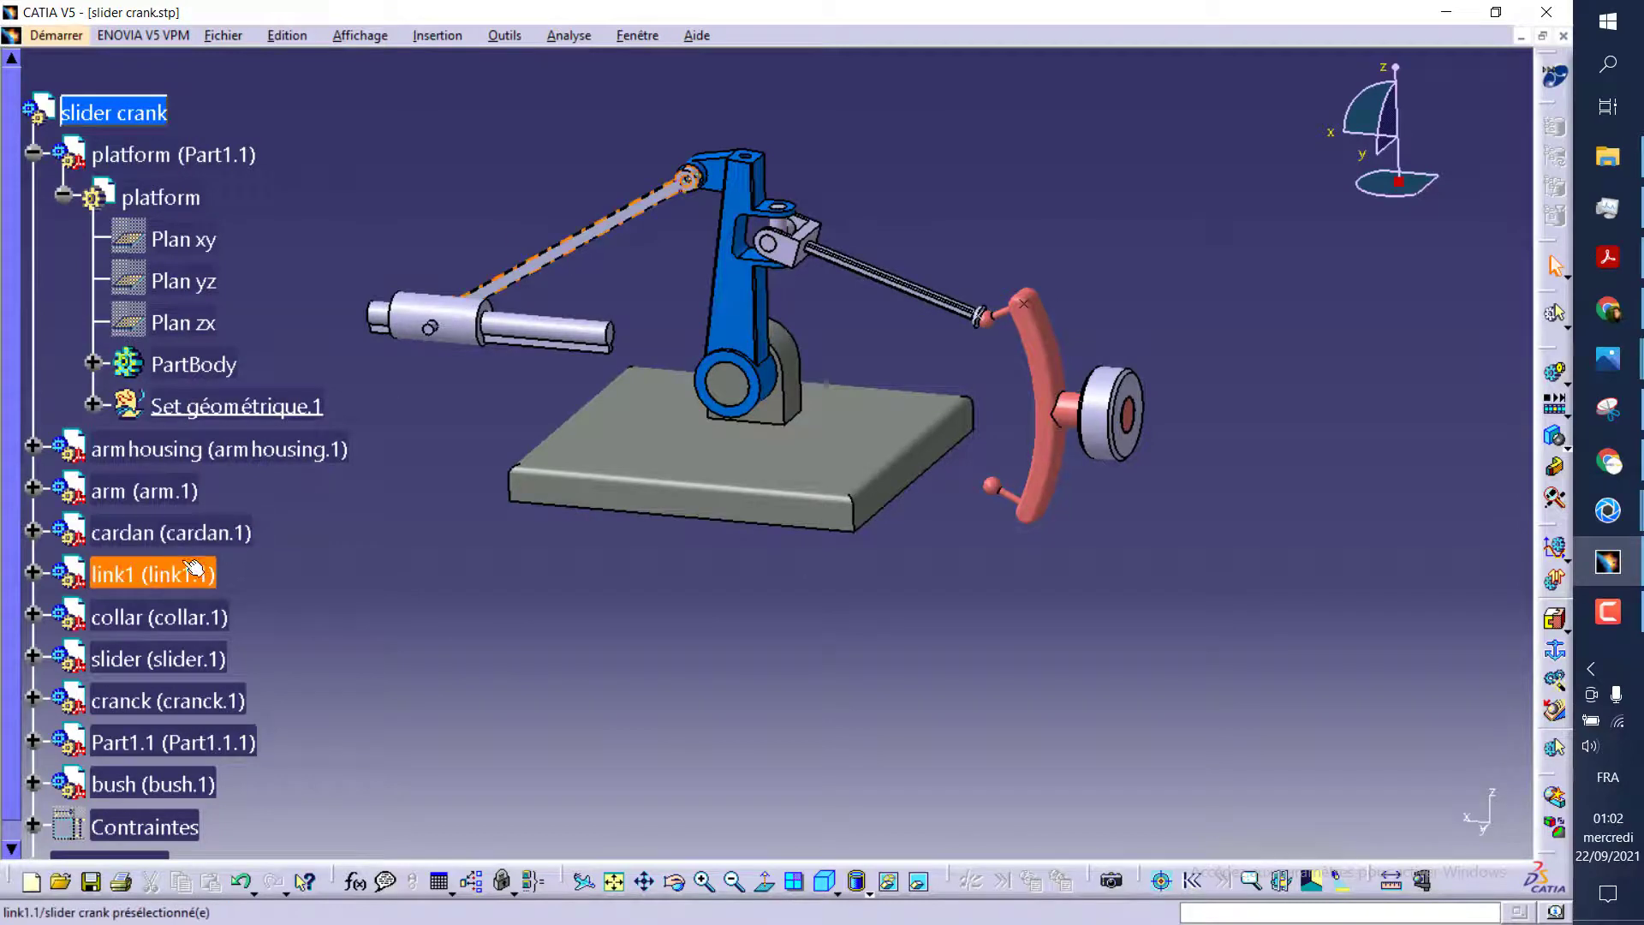
Colour the link1 rod yellow
{"action": "right_click", "coordinate": [533, 262]}
{"action": "left_click", "coordinate": [266, 226]}
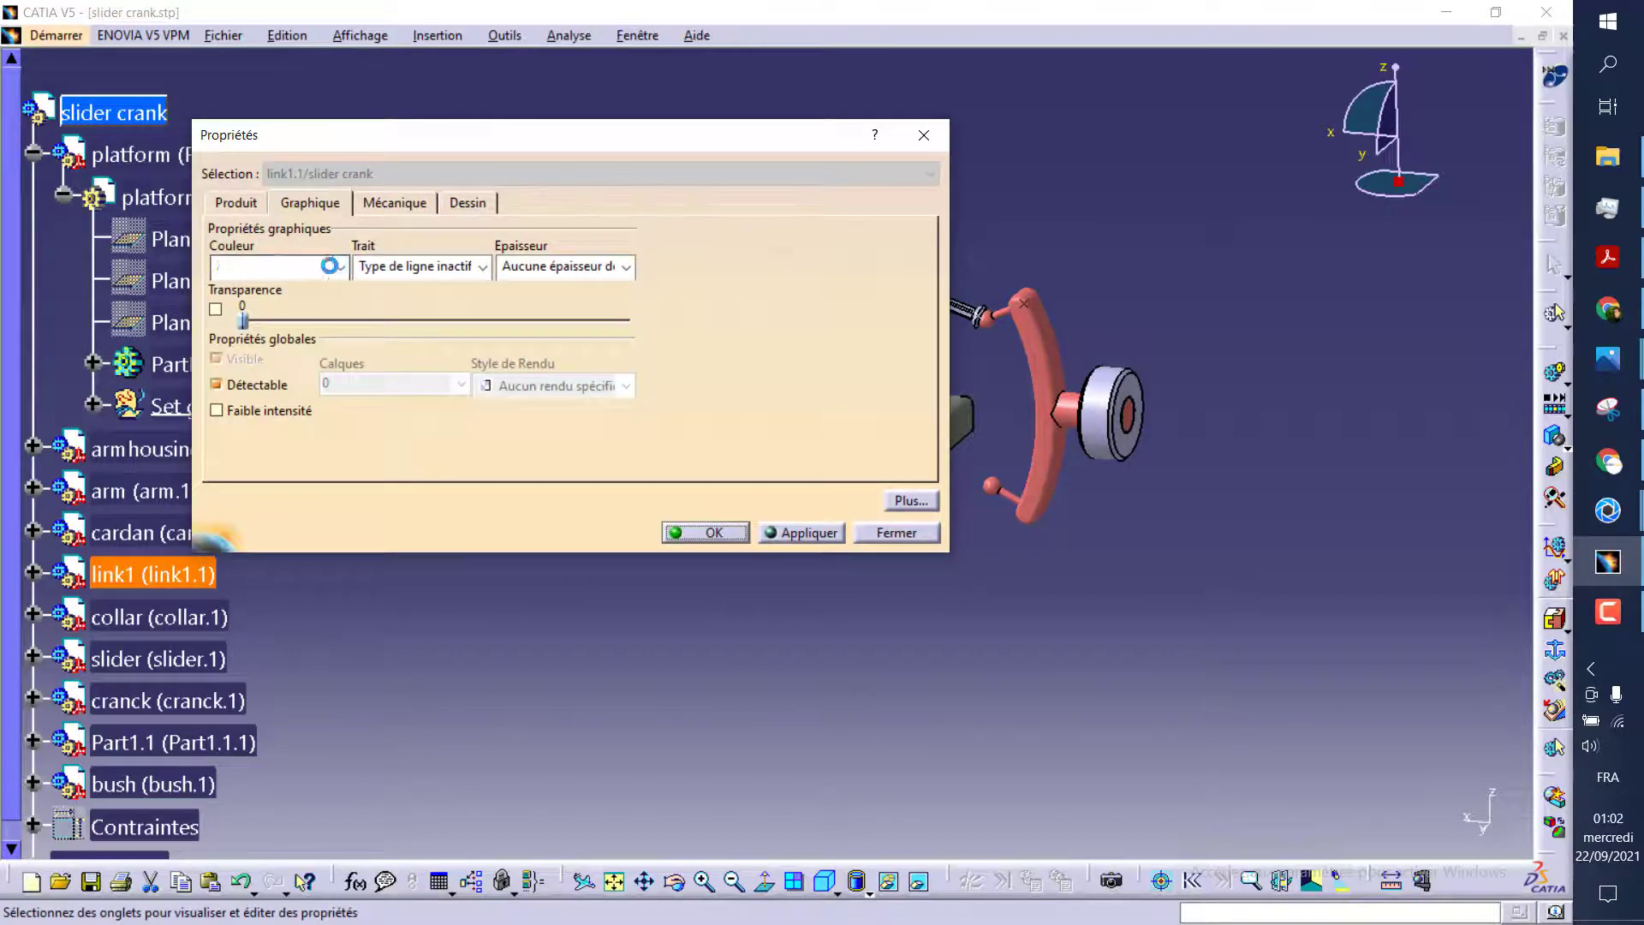
{"action": "left_click", "coordinate": [339, 266]}
{"action": "left_click", "coordinate": [296, 353]}
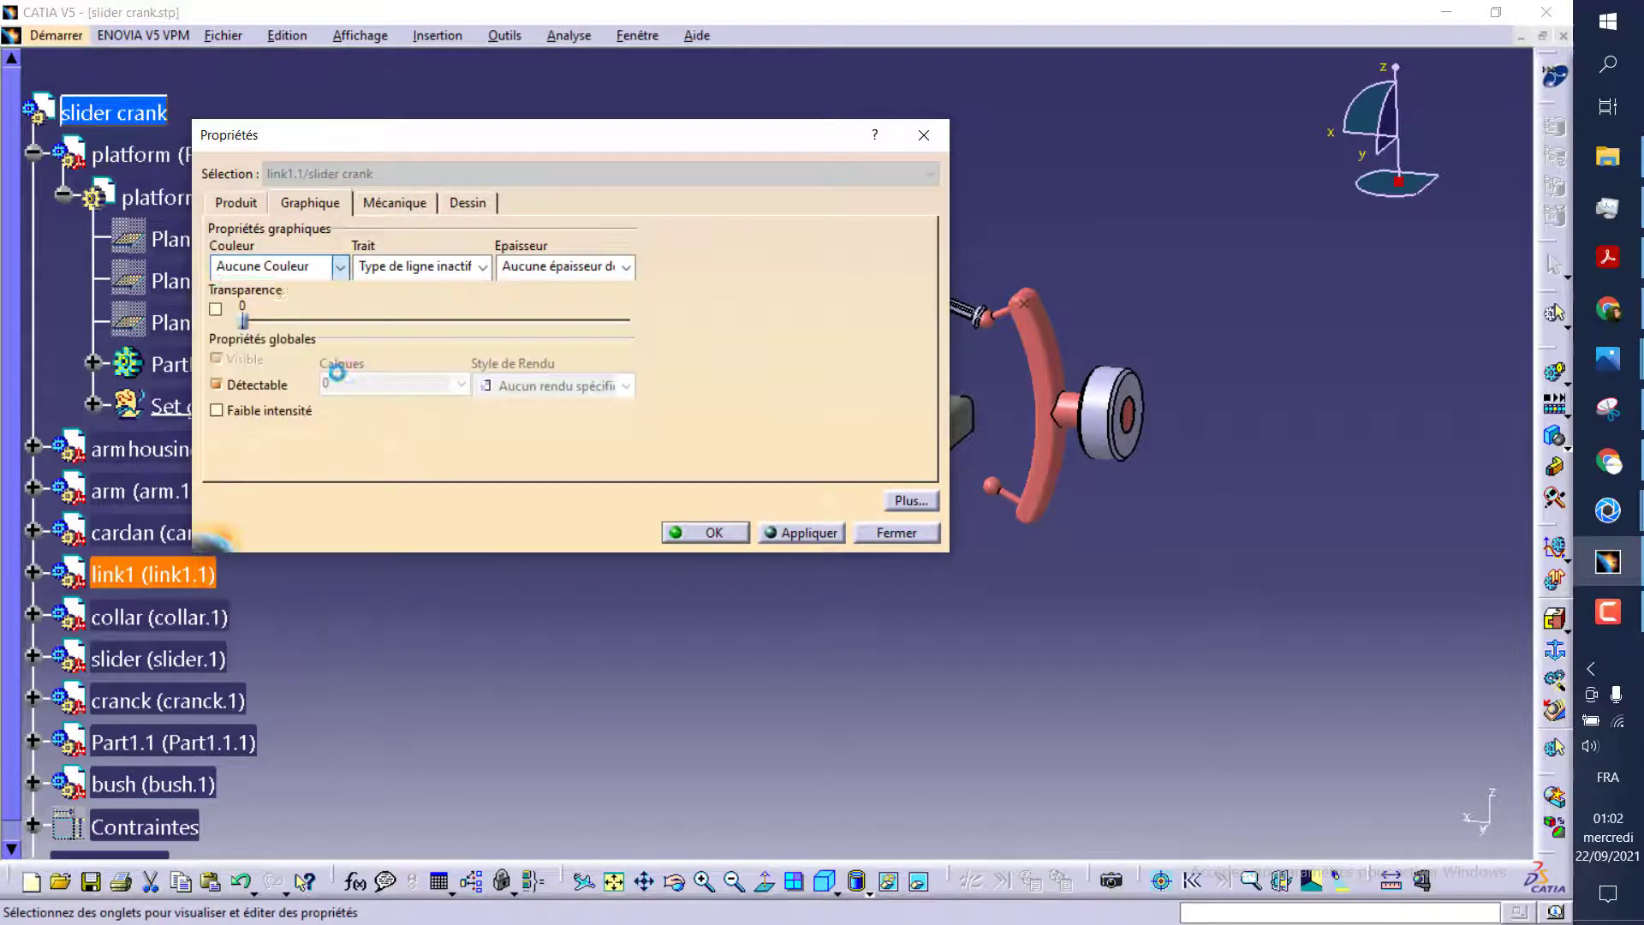
{"action": "left_click", "coordinate": [802, 535]}
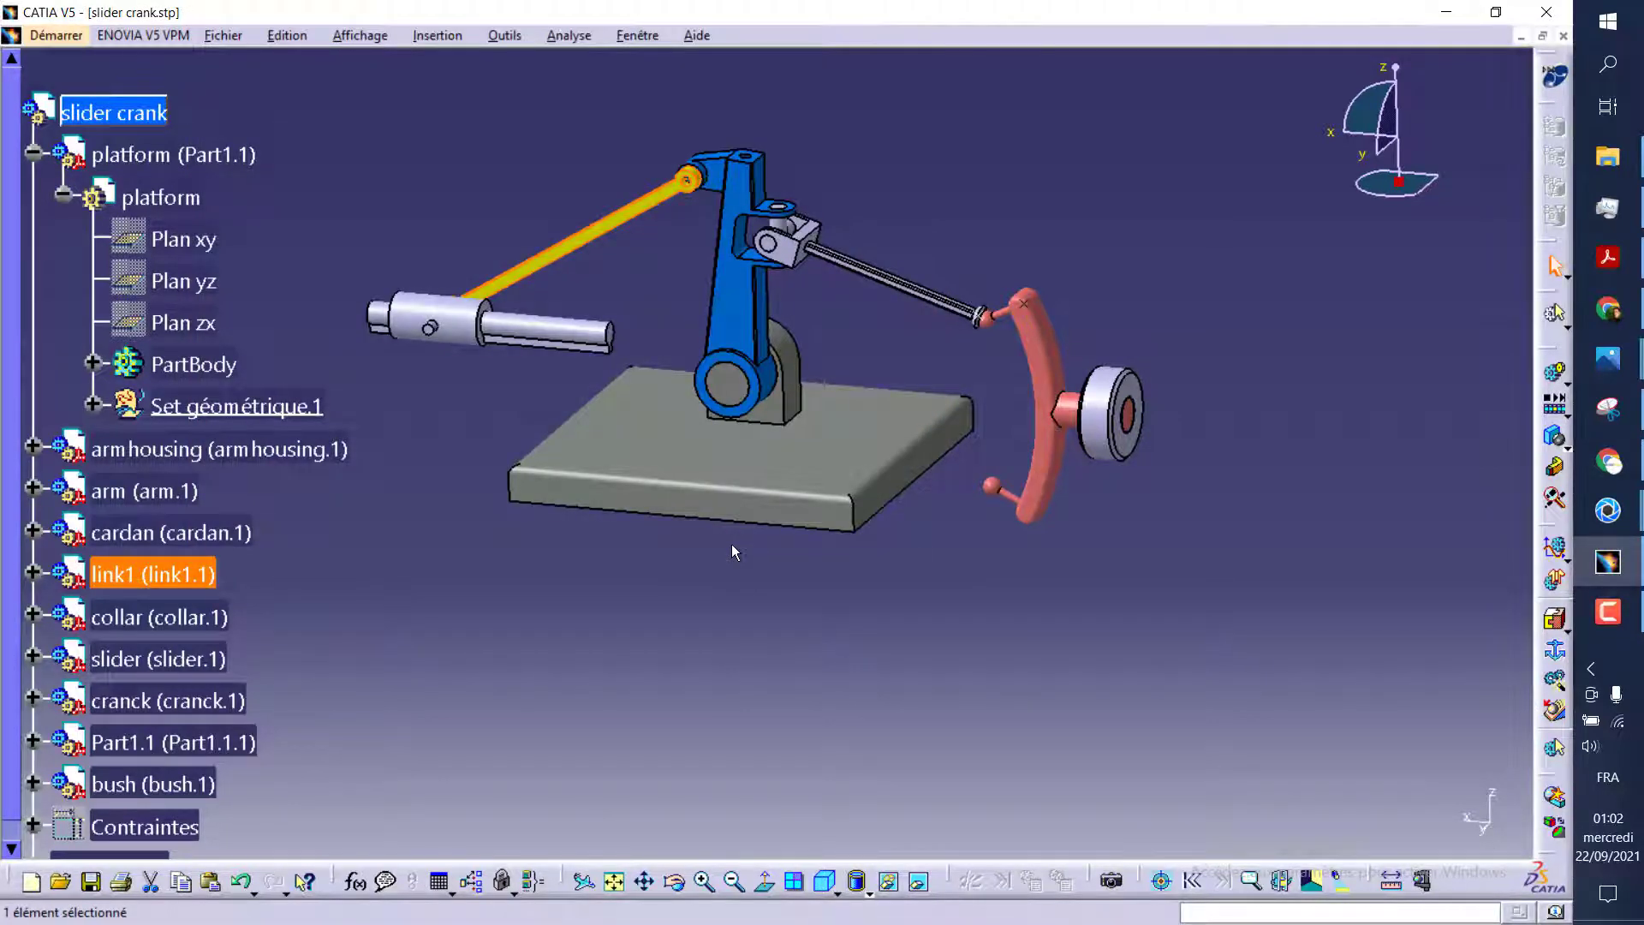
{"action": "left_click", "coordinate": [672, 584]}
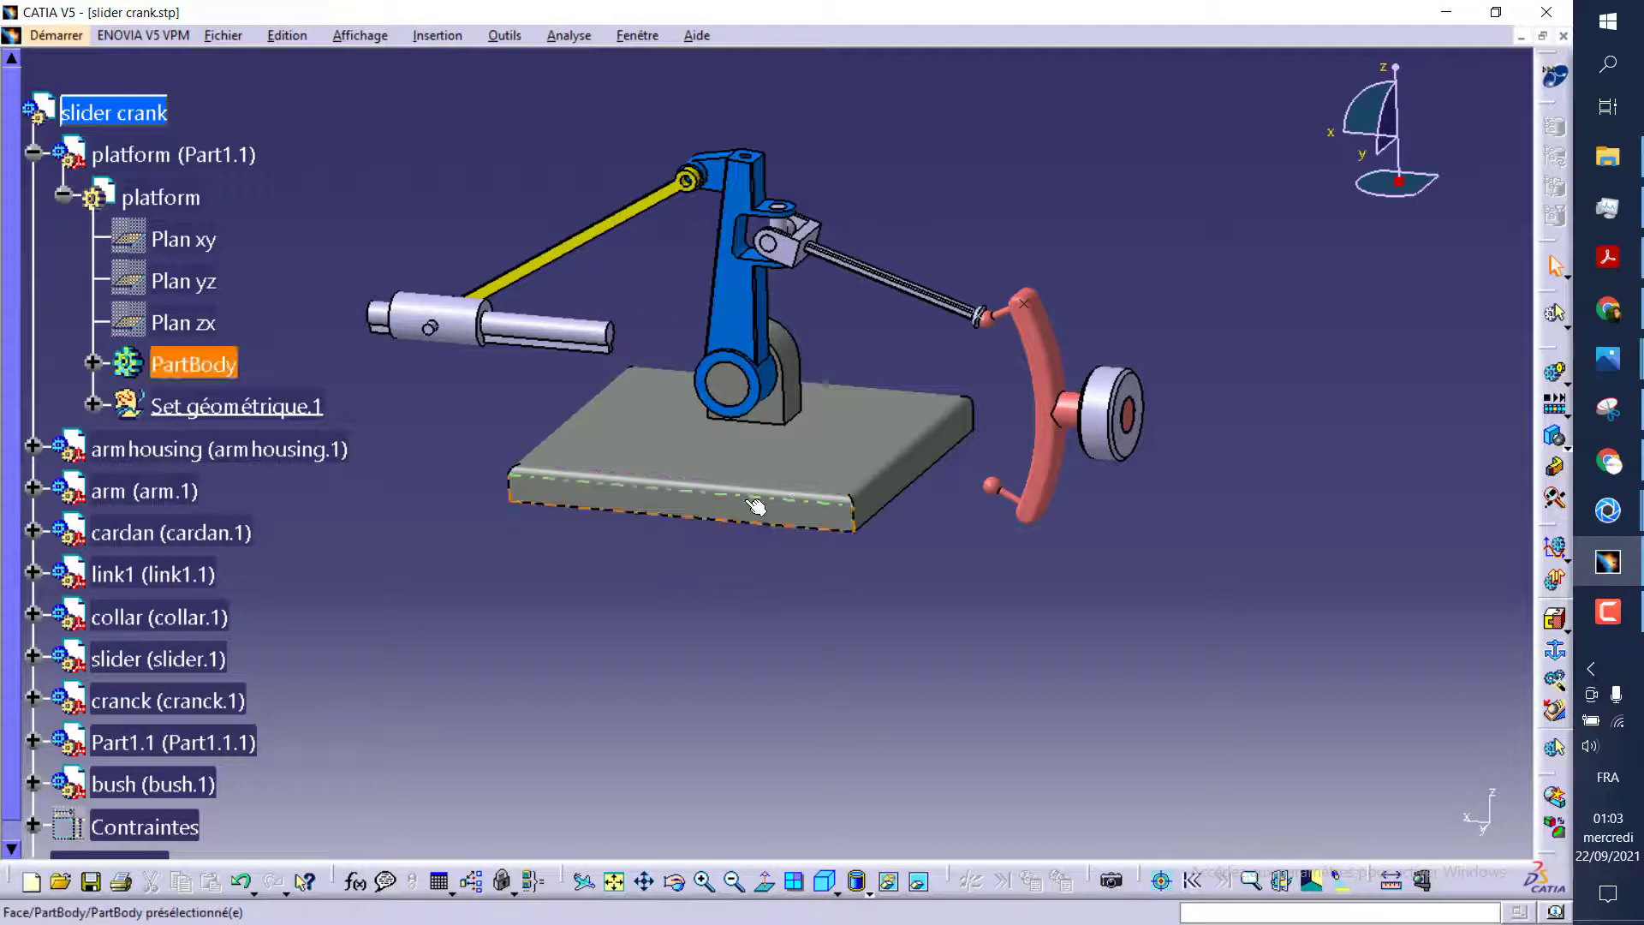
{"action": "mouse_move", "coordinate": [711, 557]}
{"action": "middle_mouse_down"}
{"action": "mouse_move", "coordinate": [759, 469]}
{"action": "mouse_move", "coordinate": [503, 283]}
{"action": "middle_mouse_up"}
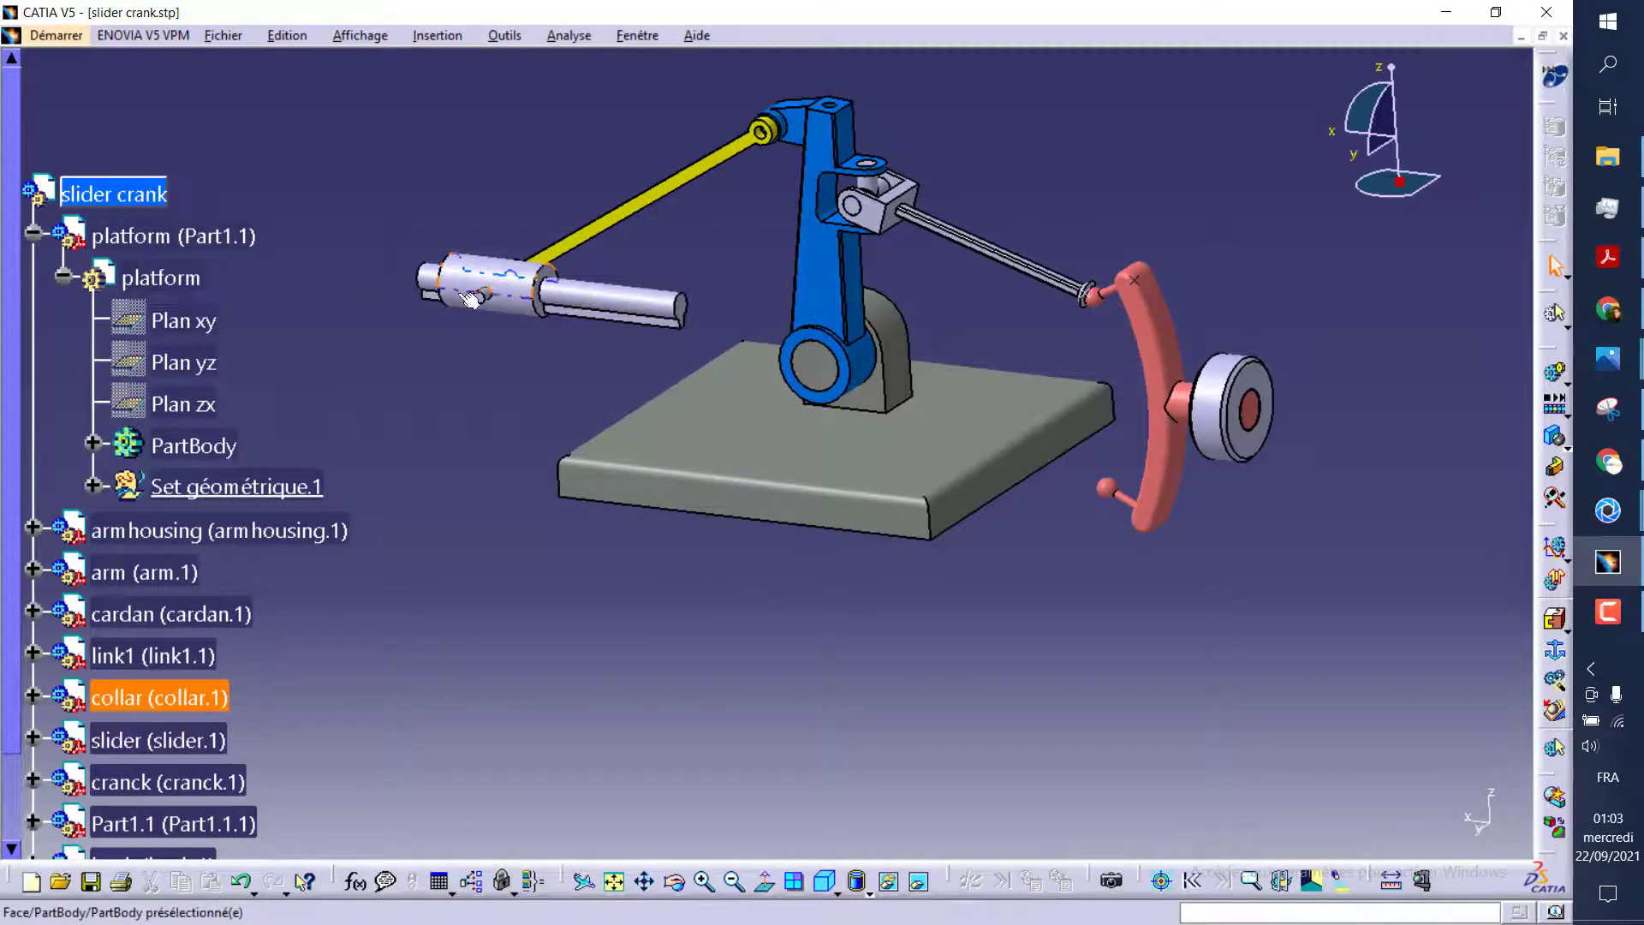
Colour the collar magenta
{"action": "right_click", "coordinate": [156, 695]}
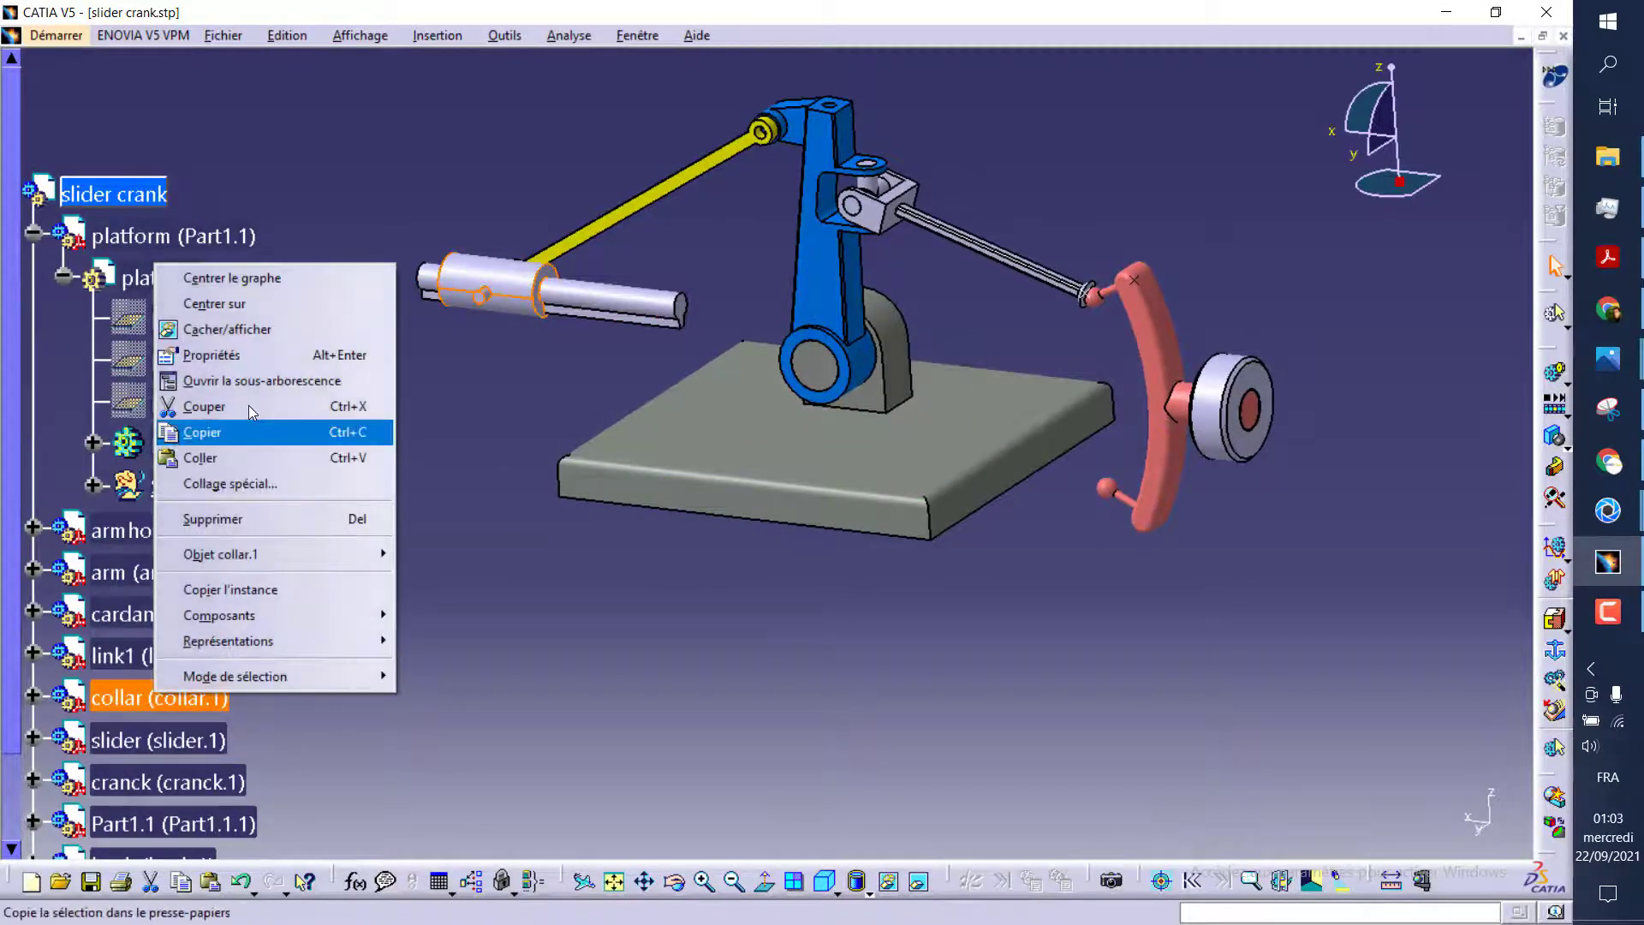
{"action": "left_click", "coordinate": [237, 351]}
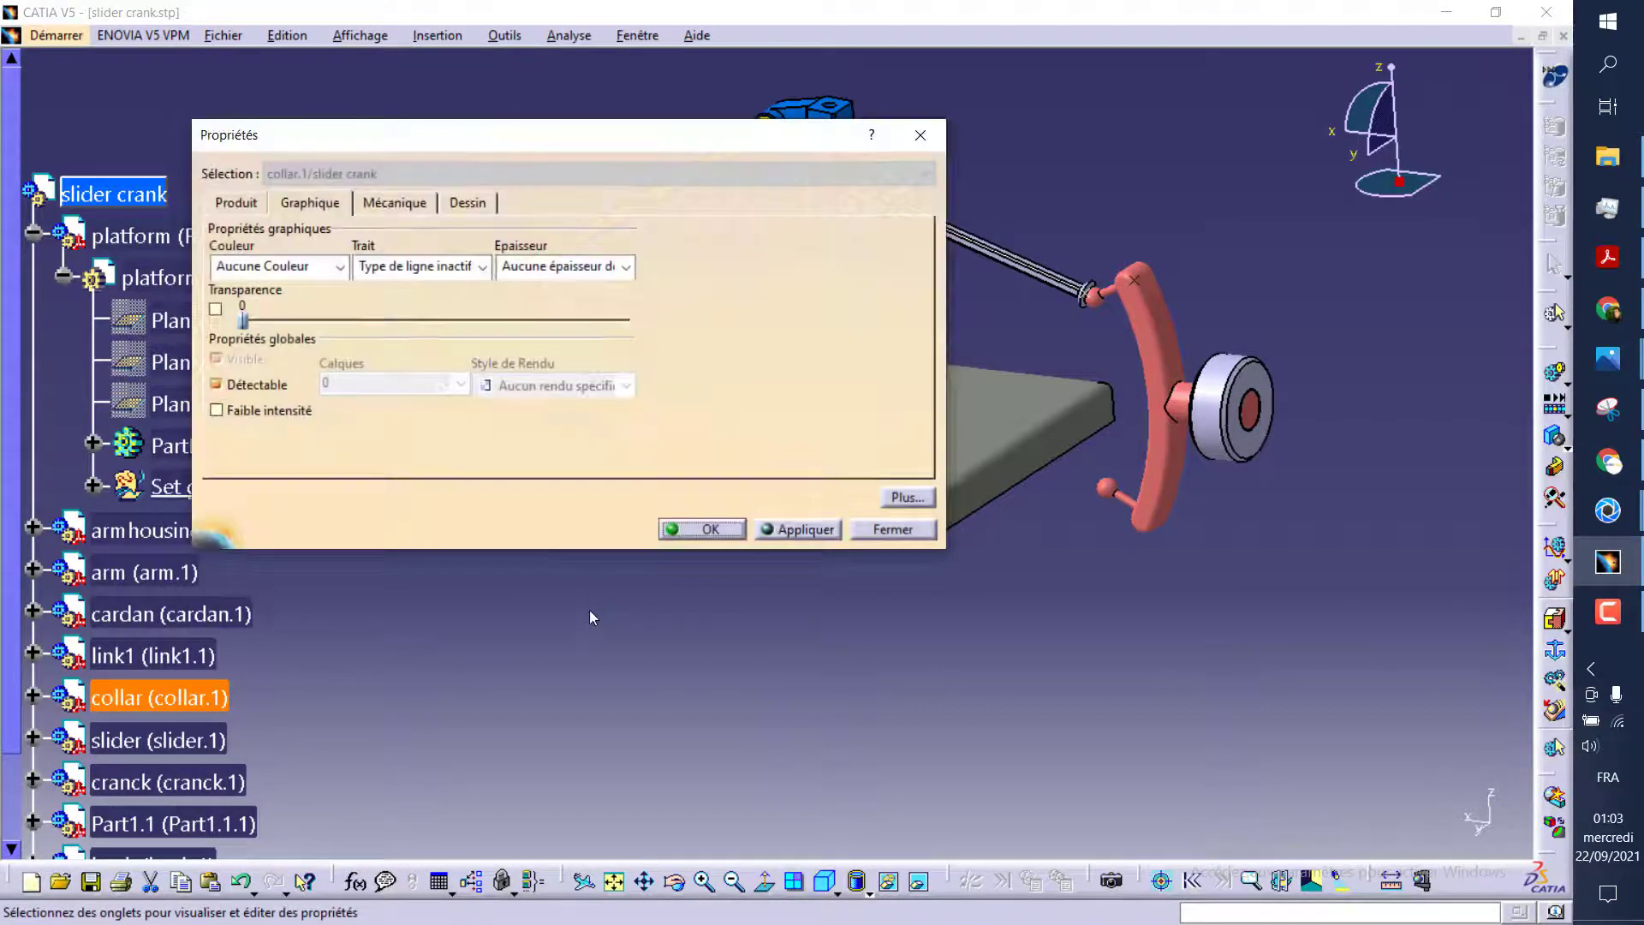
{"action": "left_click", "coordinate": [345, 272]}
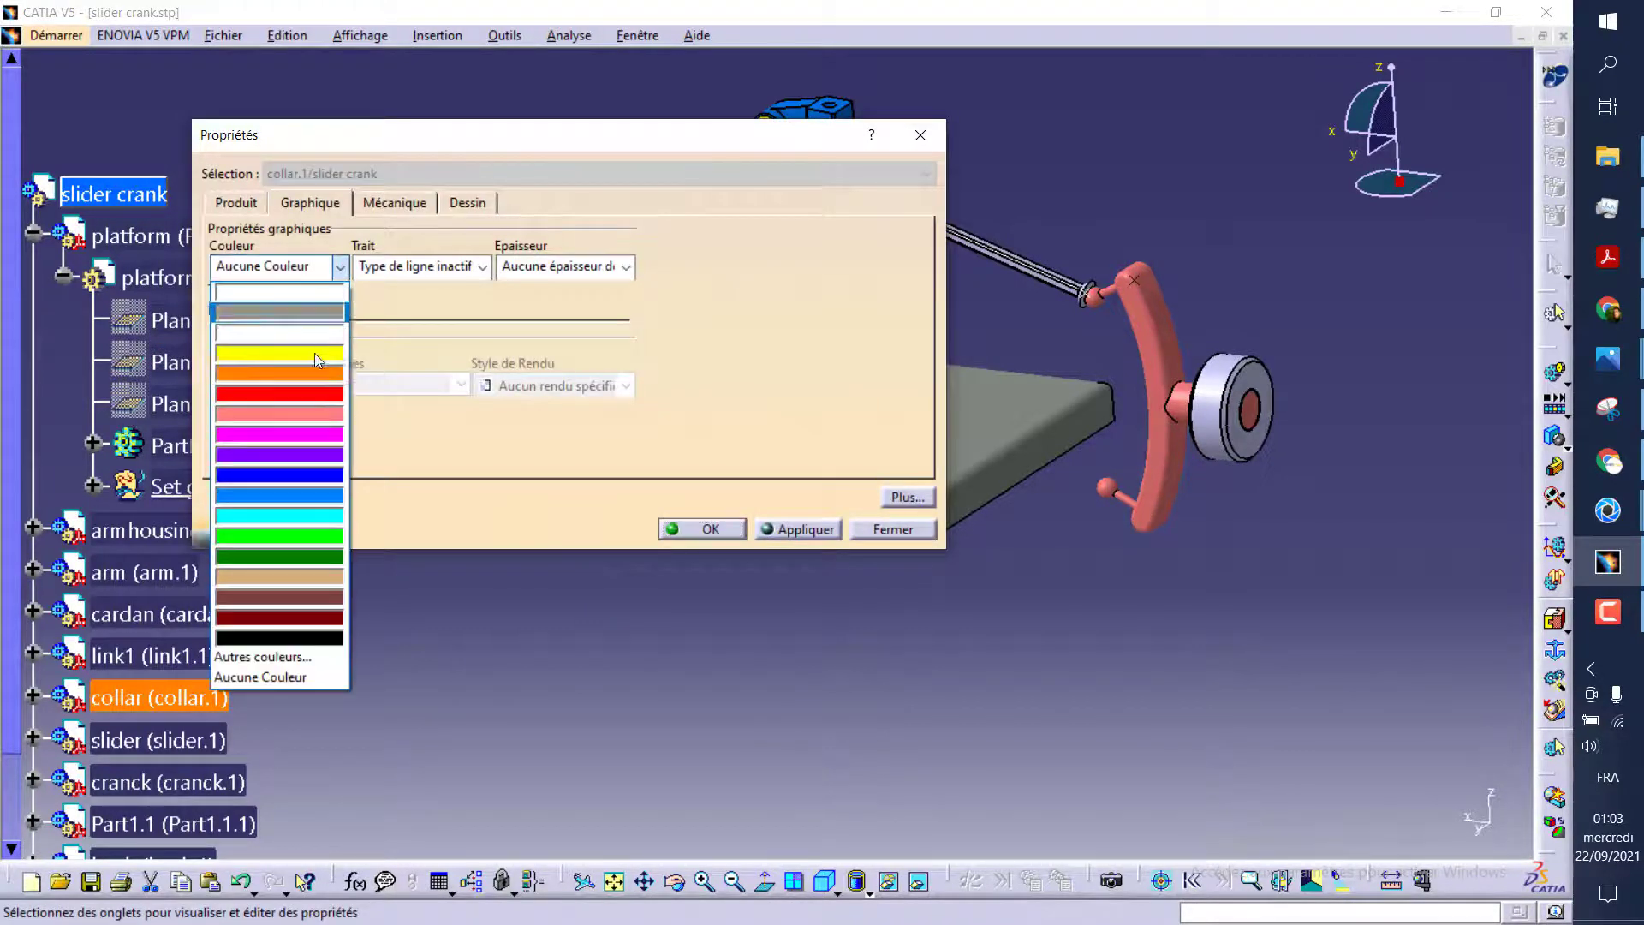
{"action": "left_click", "coordinate": [288, 447]}
{"action": "left_click", "coordinate": [780, 531]}
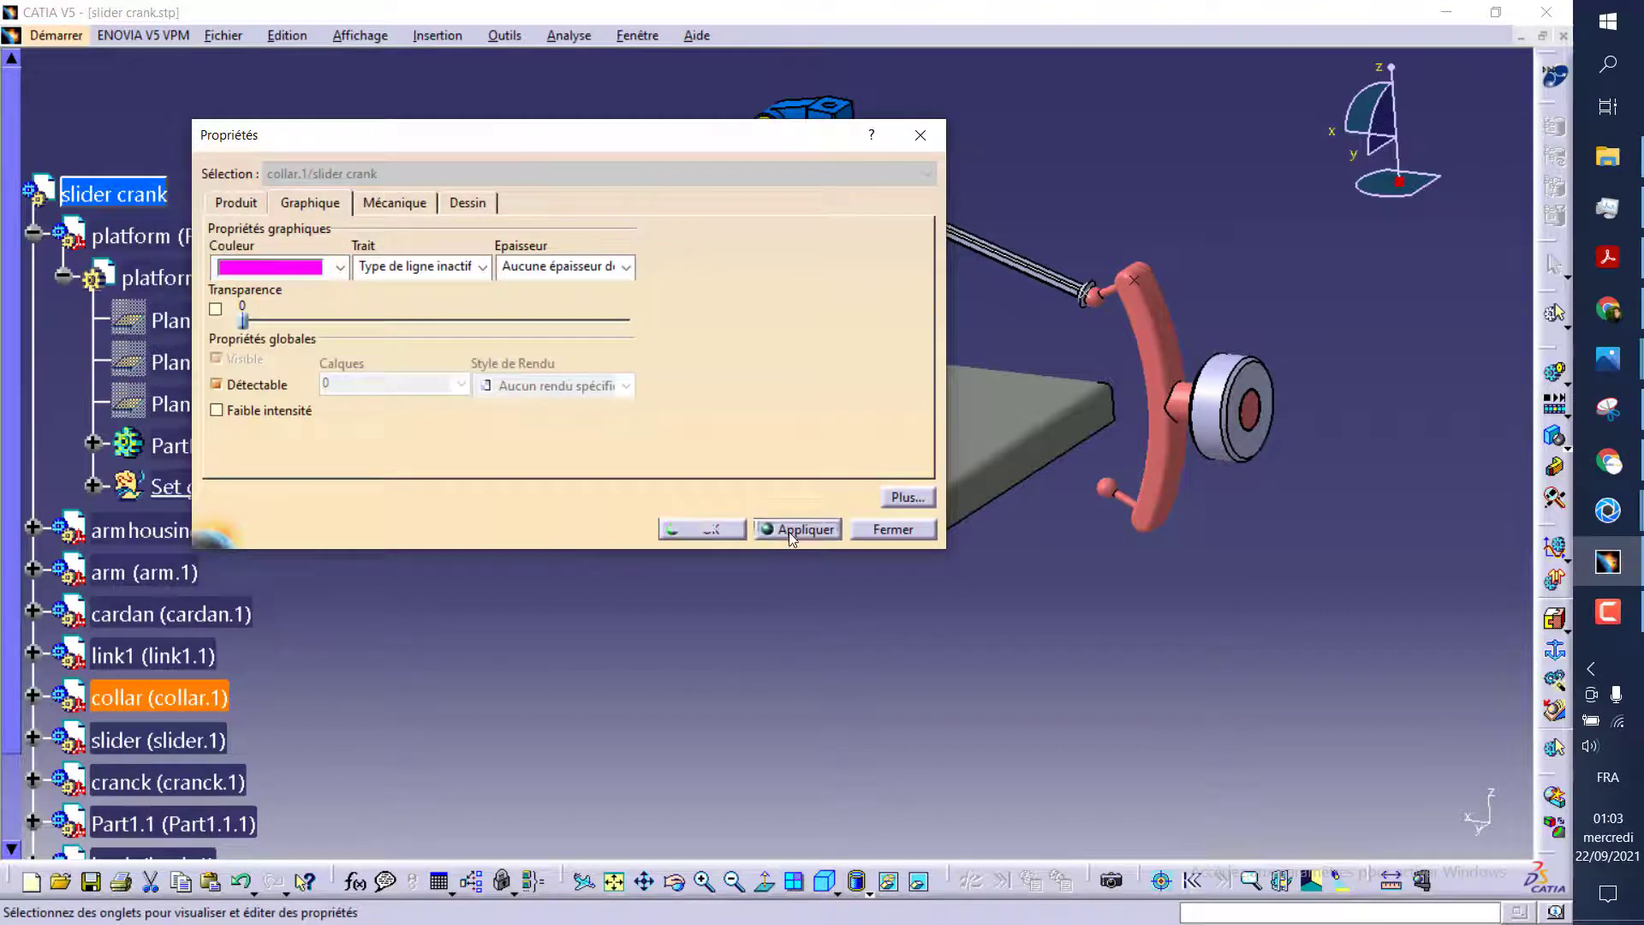
{"action": "left_click", "coordinate": [703, 530]}
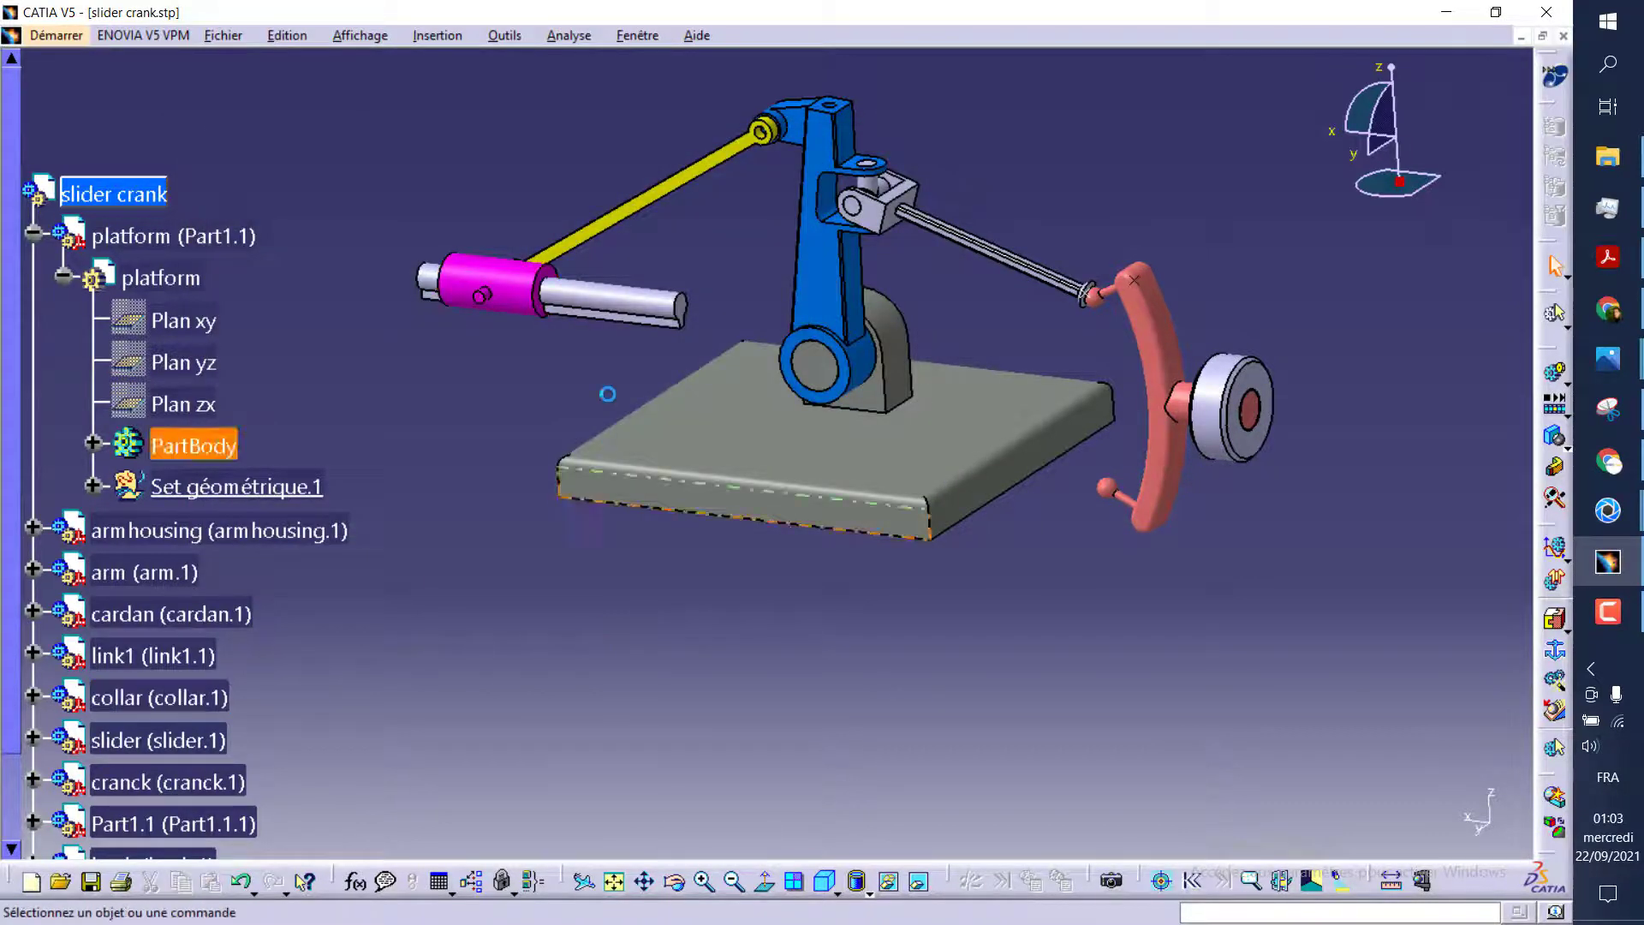
Colour slider.1 white through its graphic properties
{"action": "left_click", "coordinate": [643, 316]}
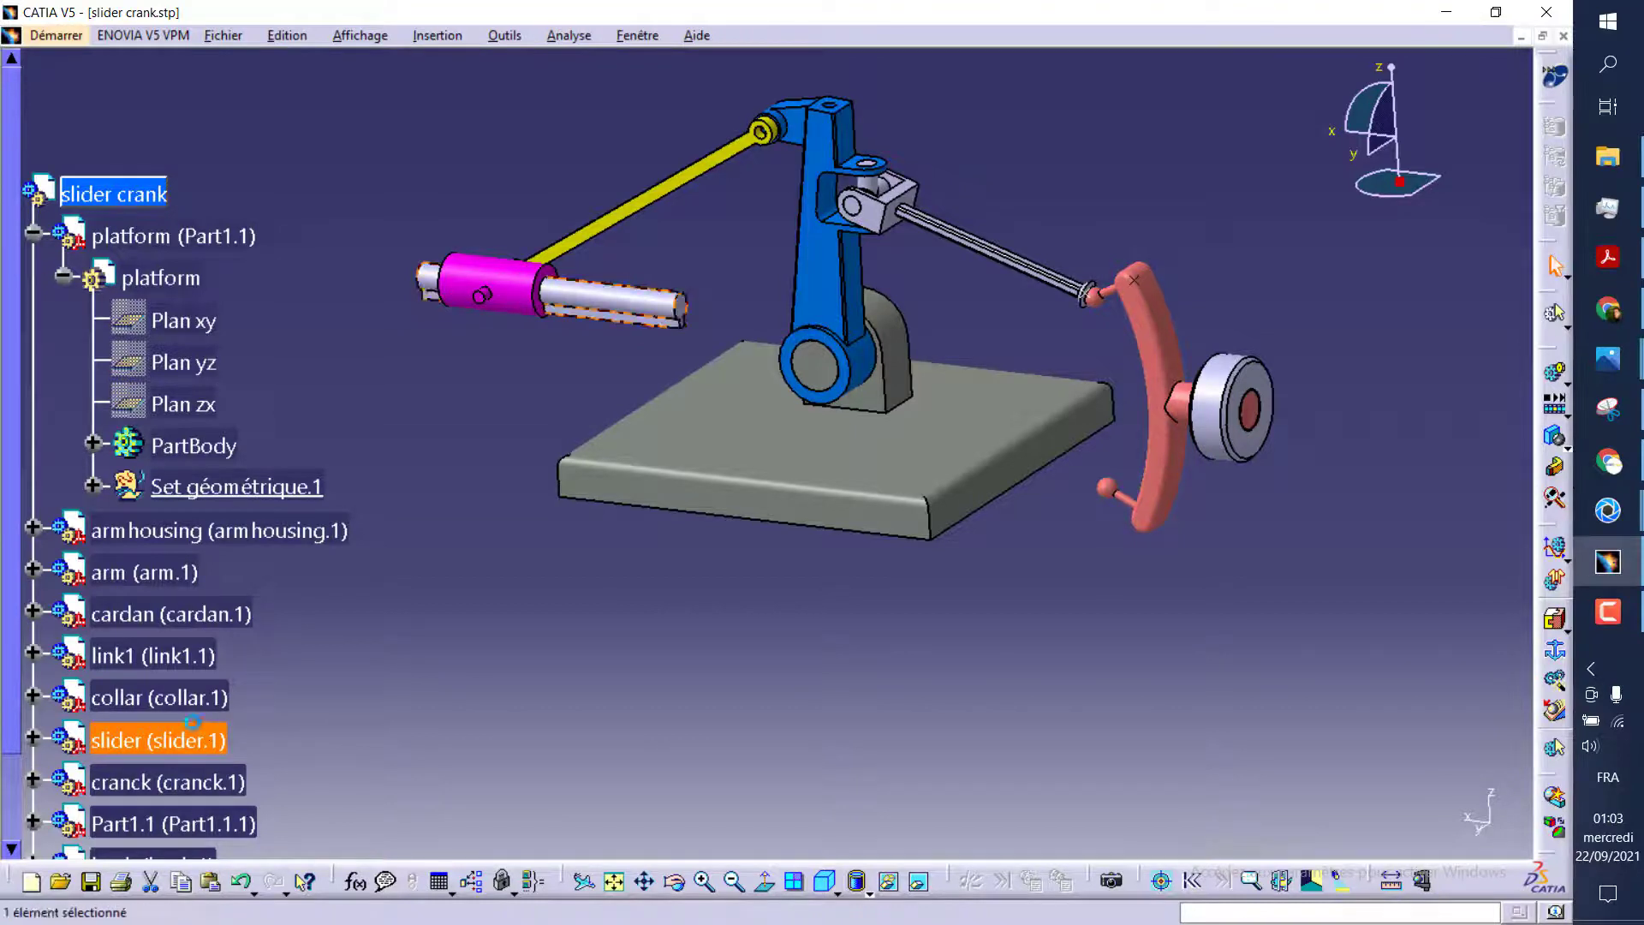
{"action": "right_click", "coordinate": [197, 296]}
{"action": "left_click", "coordinate": [274, 388]}
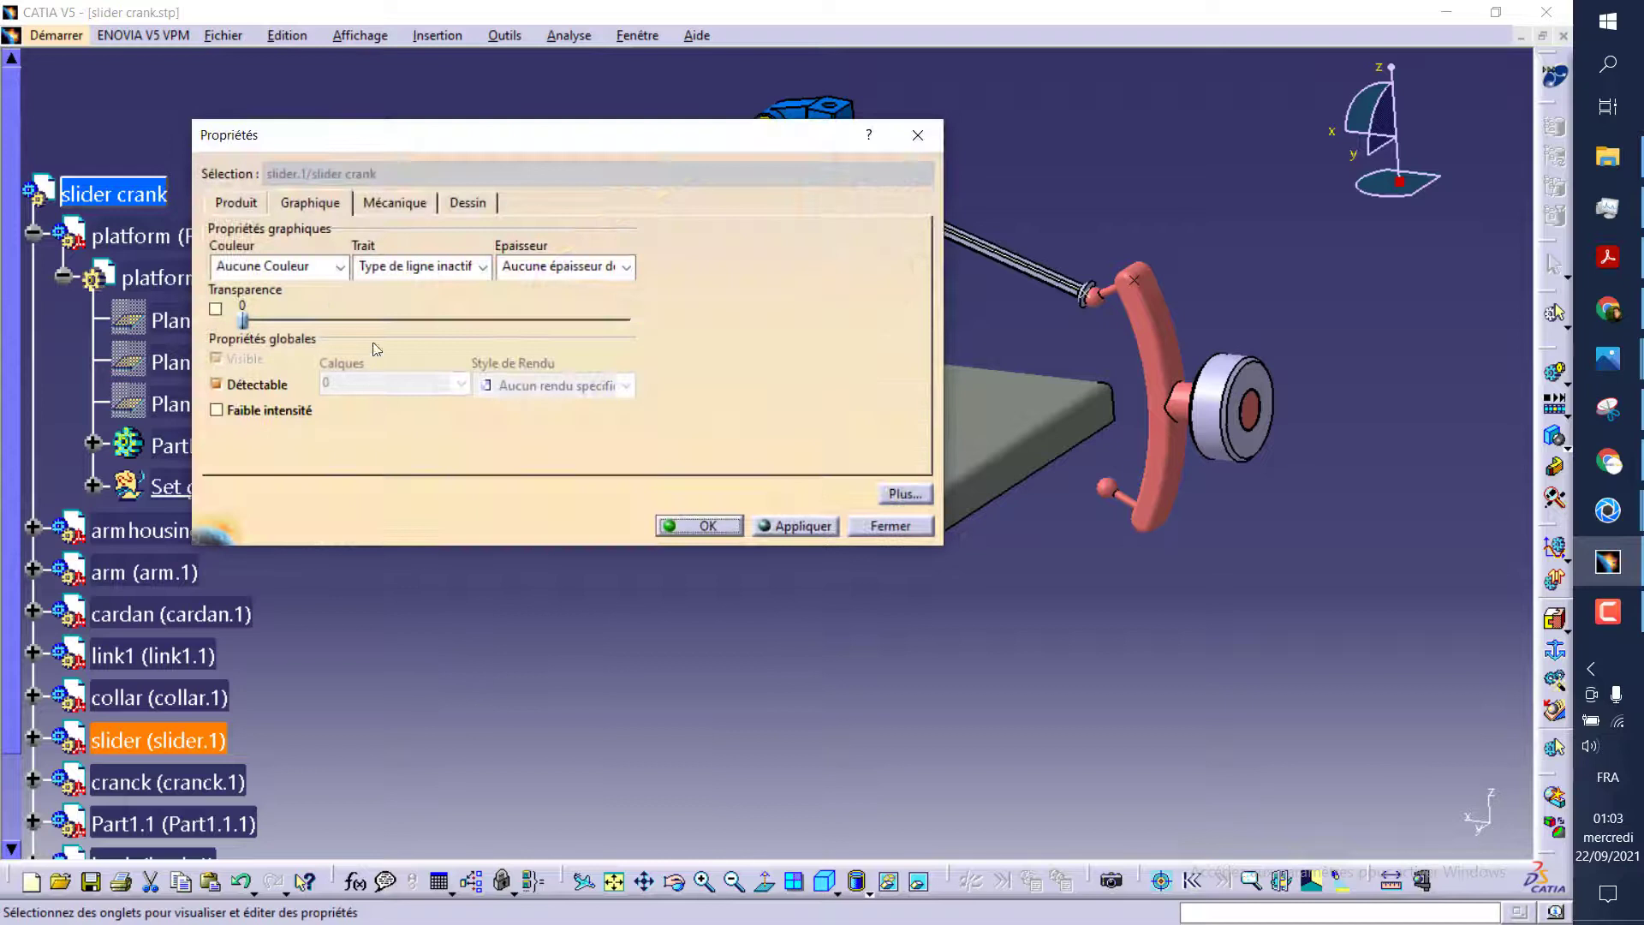
{"action": "left_click", "coordinate": [326, 268]}
{"action": "left_click", "coordinate": [279, 333]}
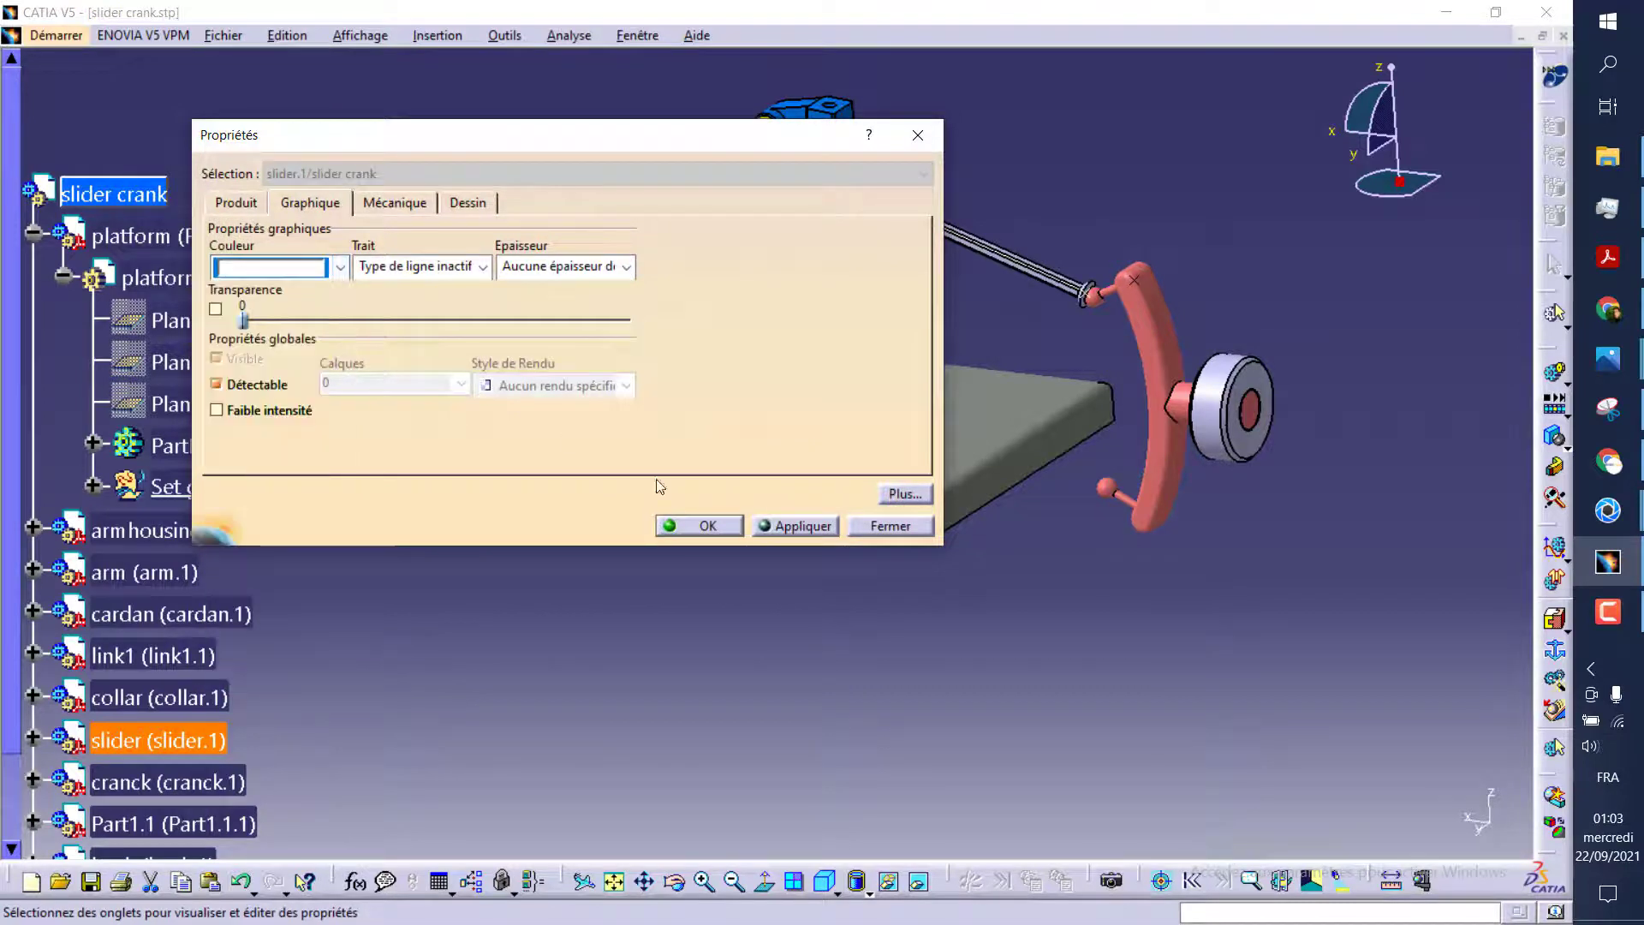
{"action": "left_click", "coordinate": [754, 528]}
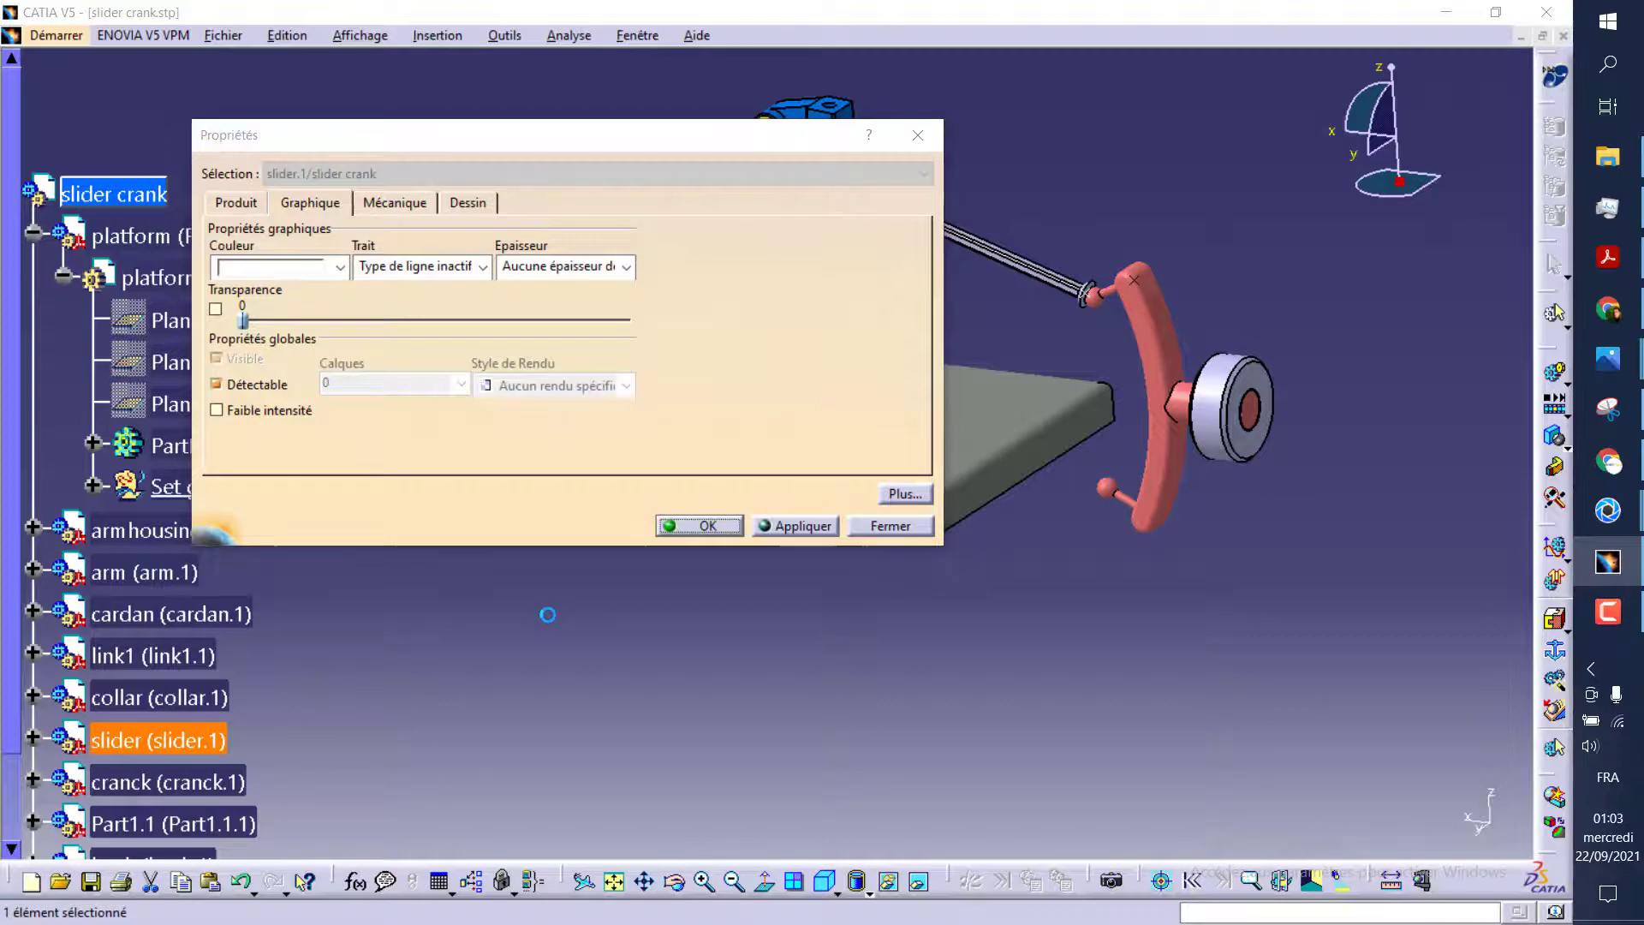
{"action": "left_click", "coordinate": [548, 615]}
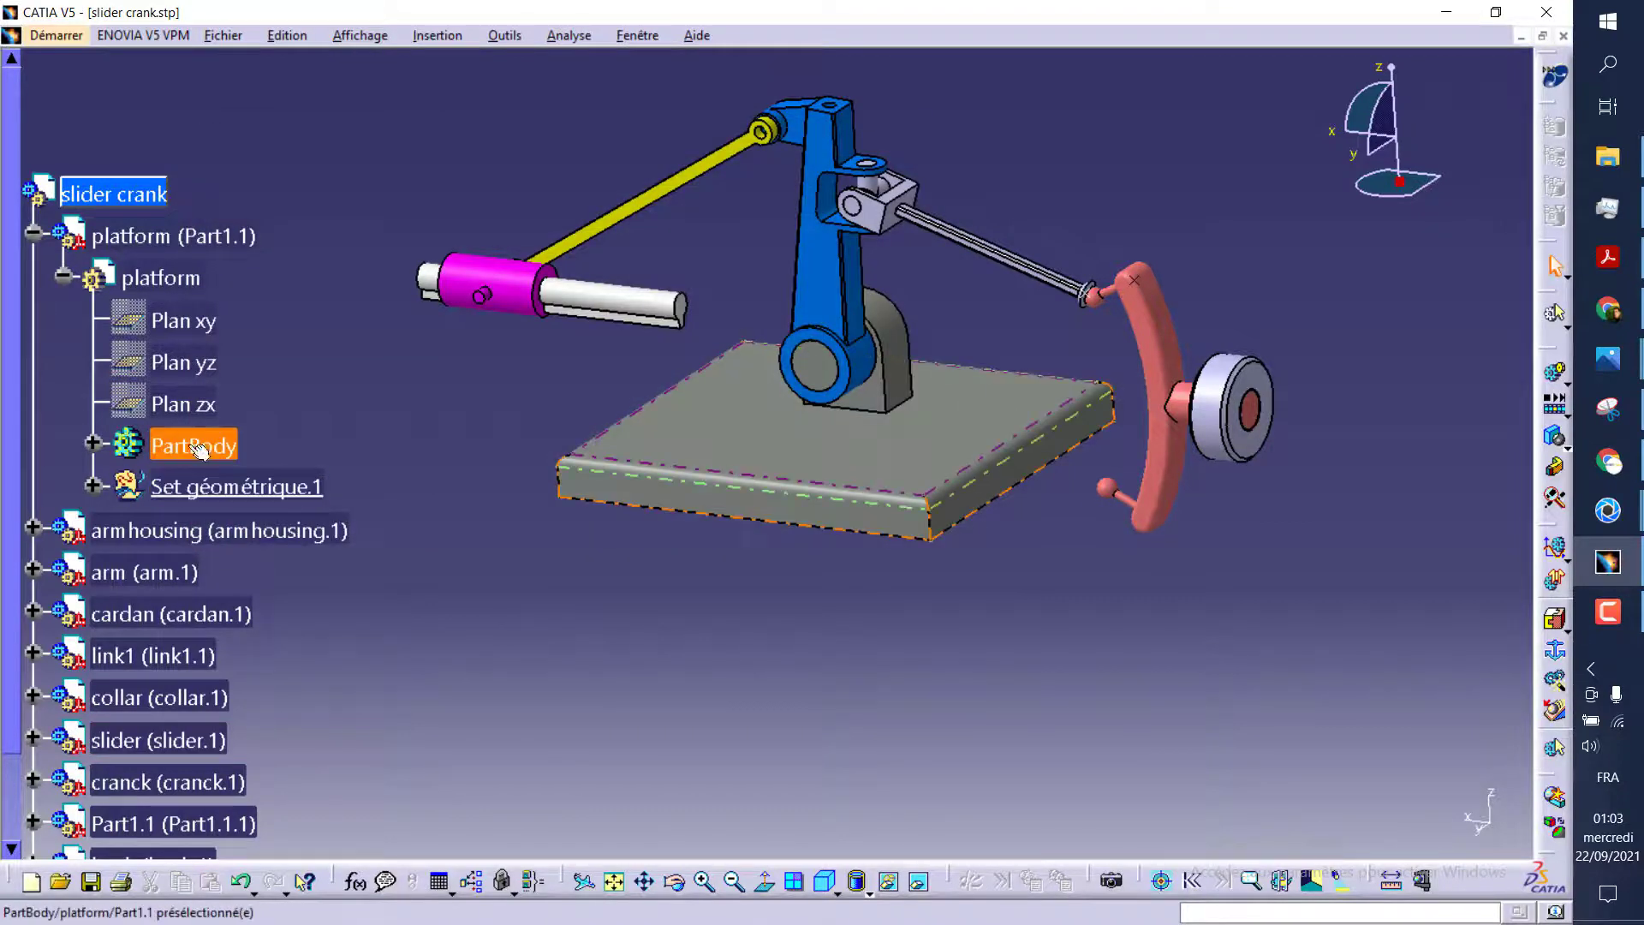
Colour the platform (Part1.1) white
{"action": "right_click", "coordinate": [171, 285]}
{"action": "left_click", "coordinate": [162, 244]}
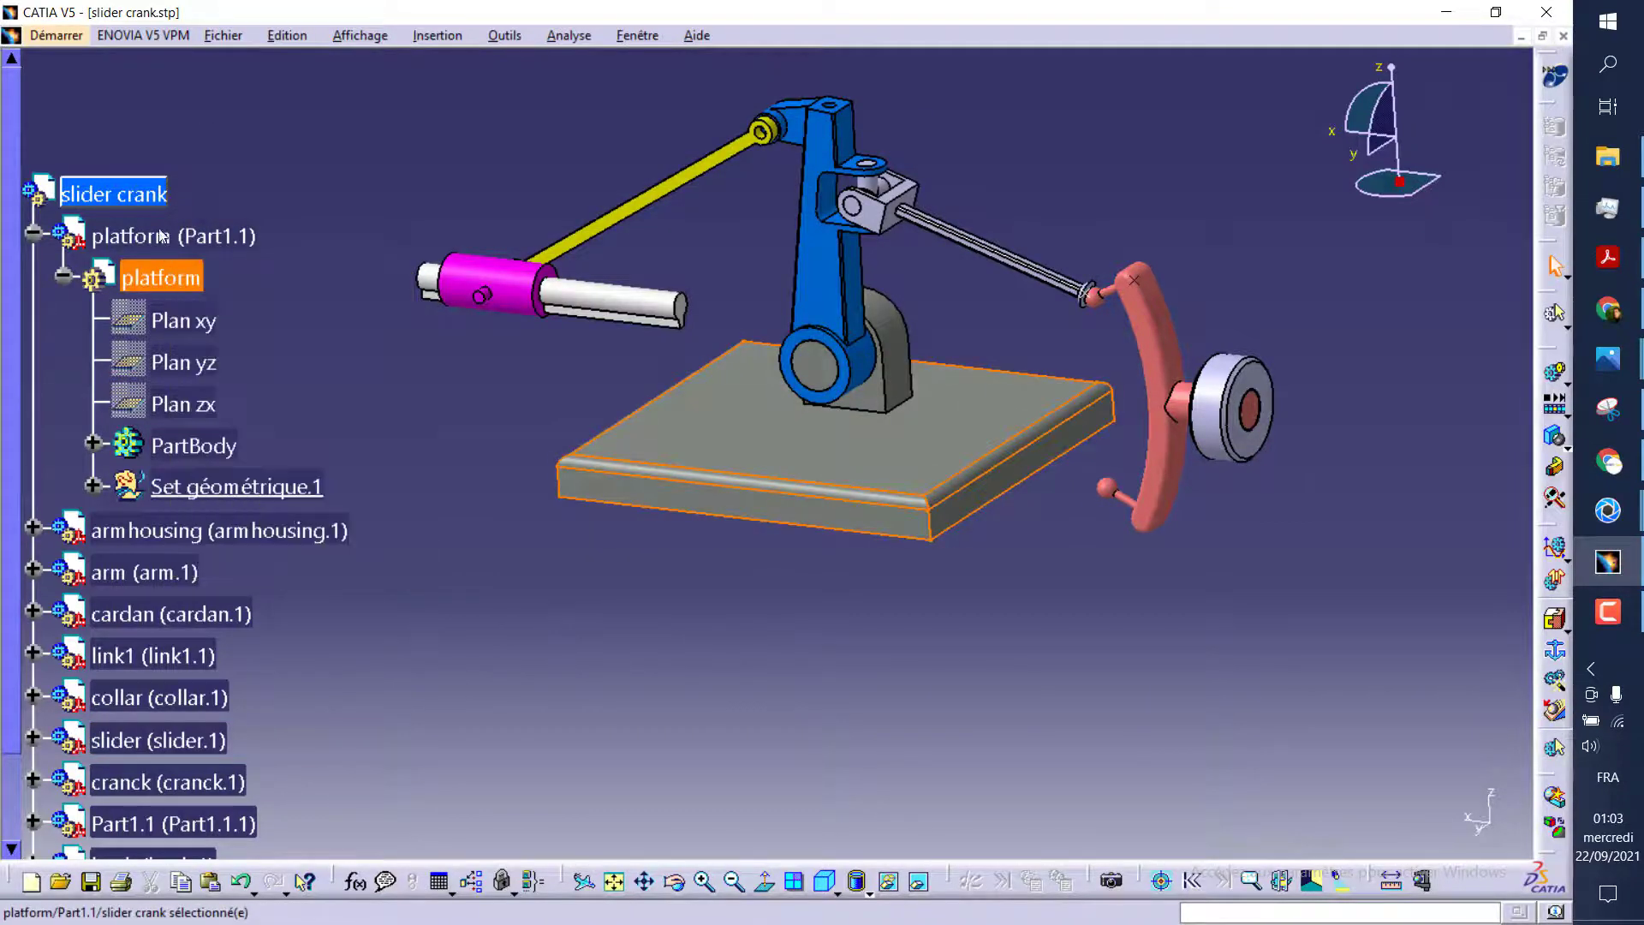
{"action": "right_click", "coordinate": [164, 235]}
{"action": "left_click", "coordinate": [218, 323]}
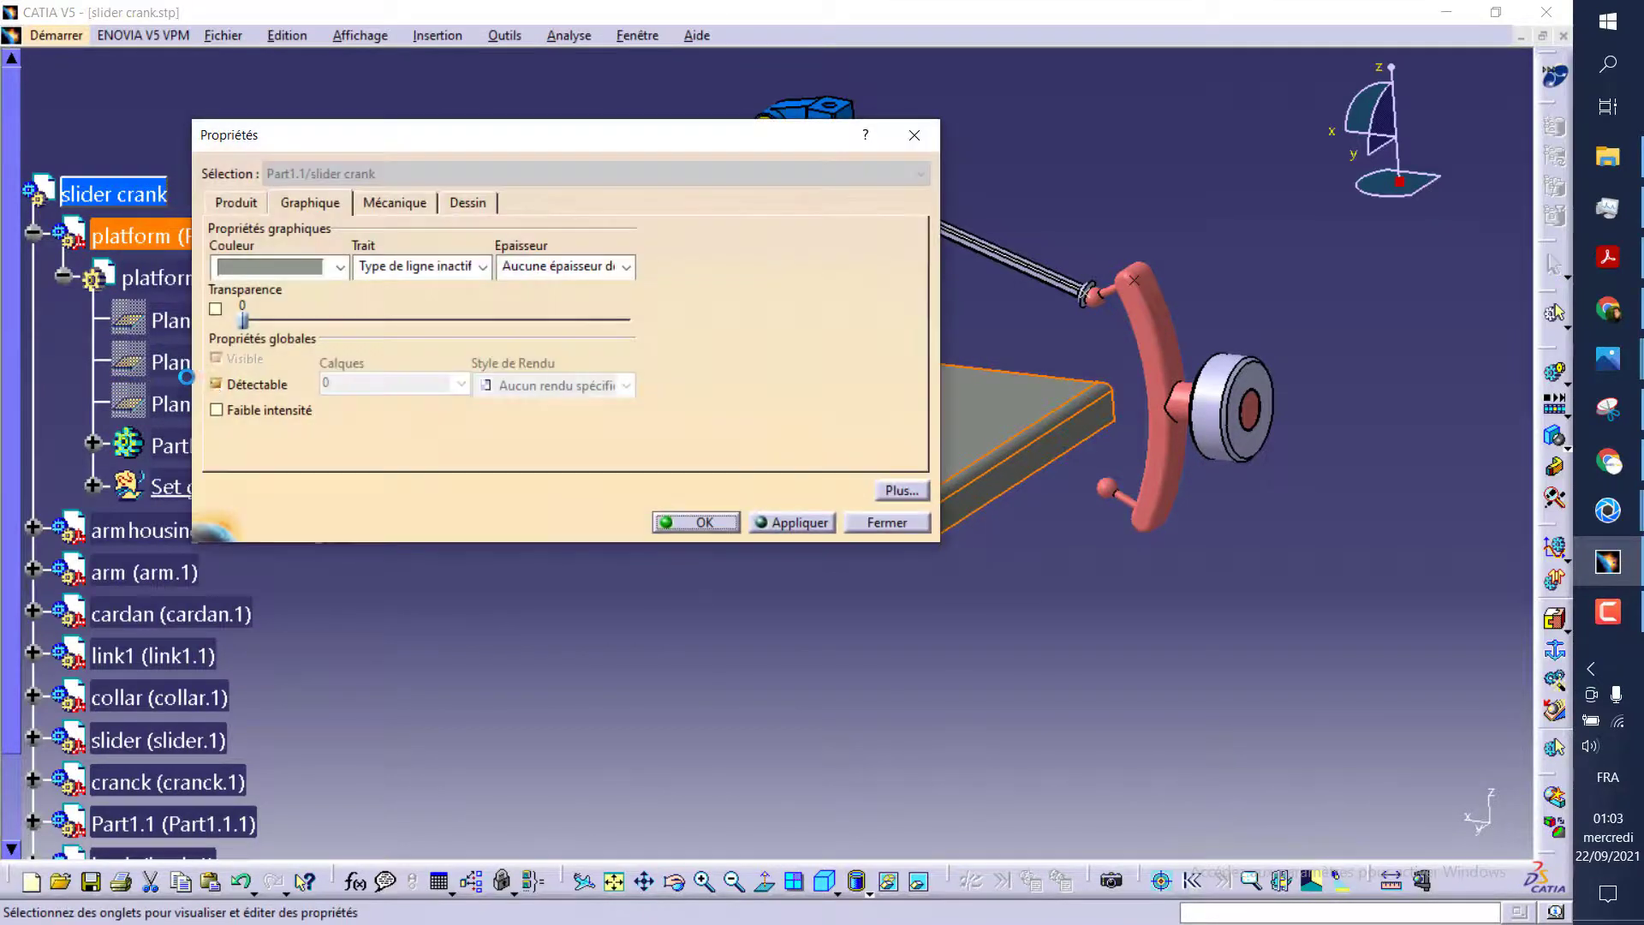
{"action": "left_click", "coordinate": [340, 266]}
{"action": "left_click", "coordinate": [278, 332]}
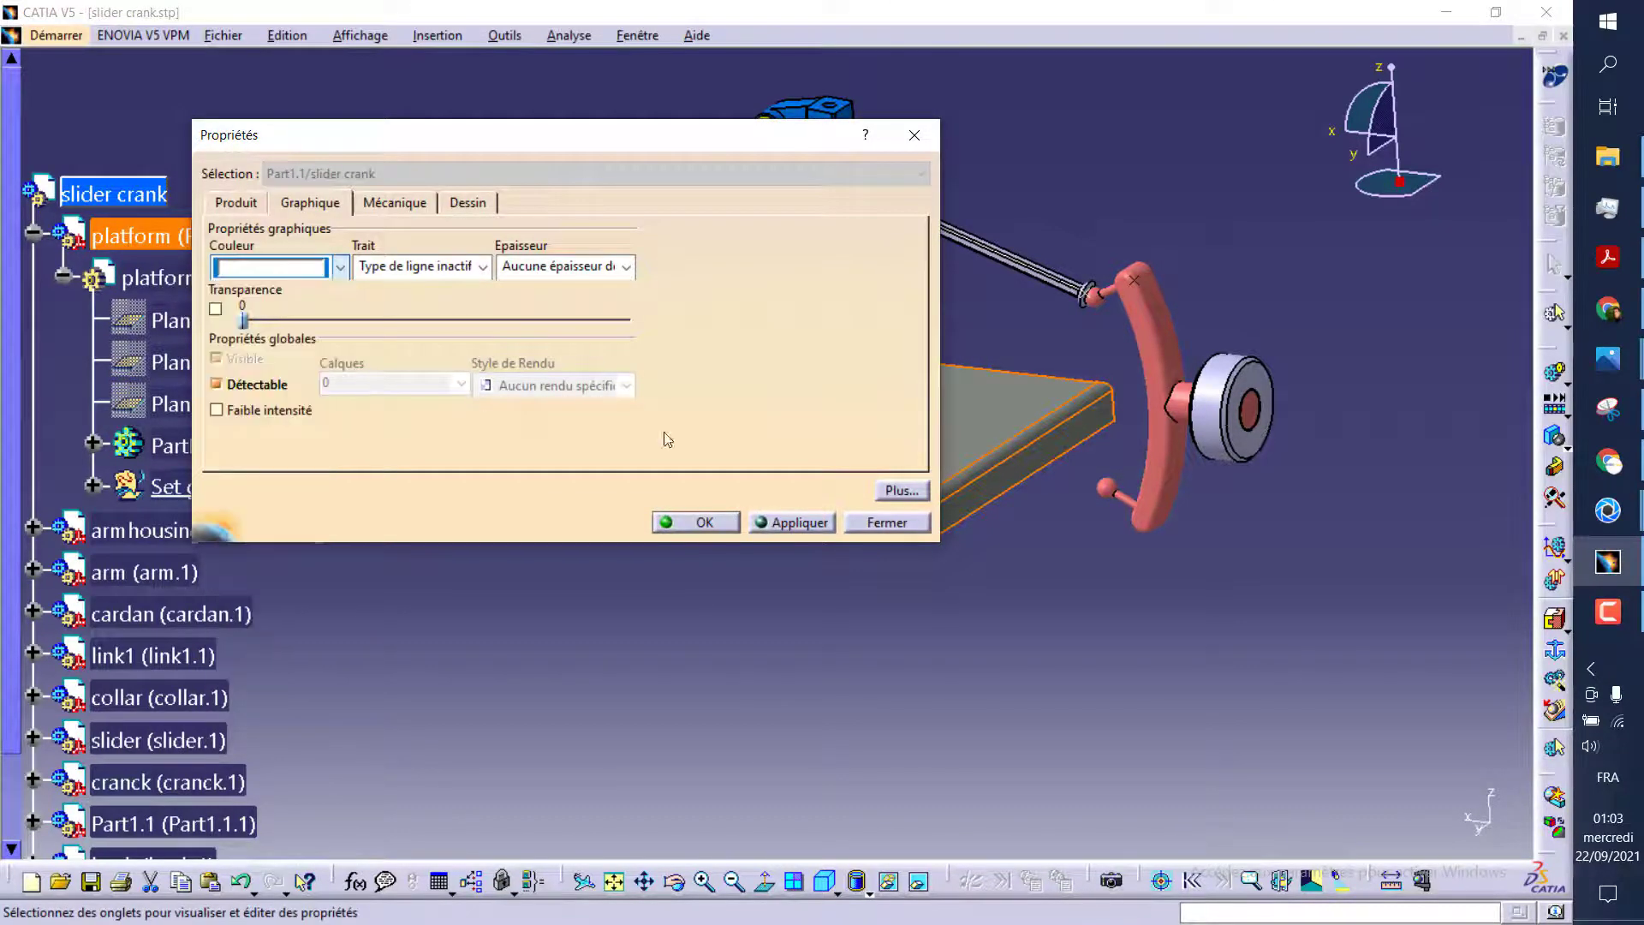
{"action": "left_click", "coordinate": [792, 522]}
{"action": "left_click", "coordinate": [723, 524]}
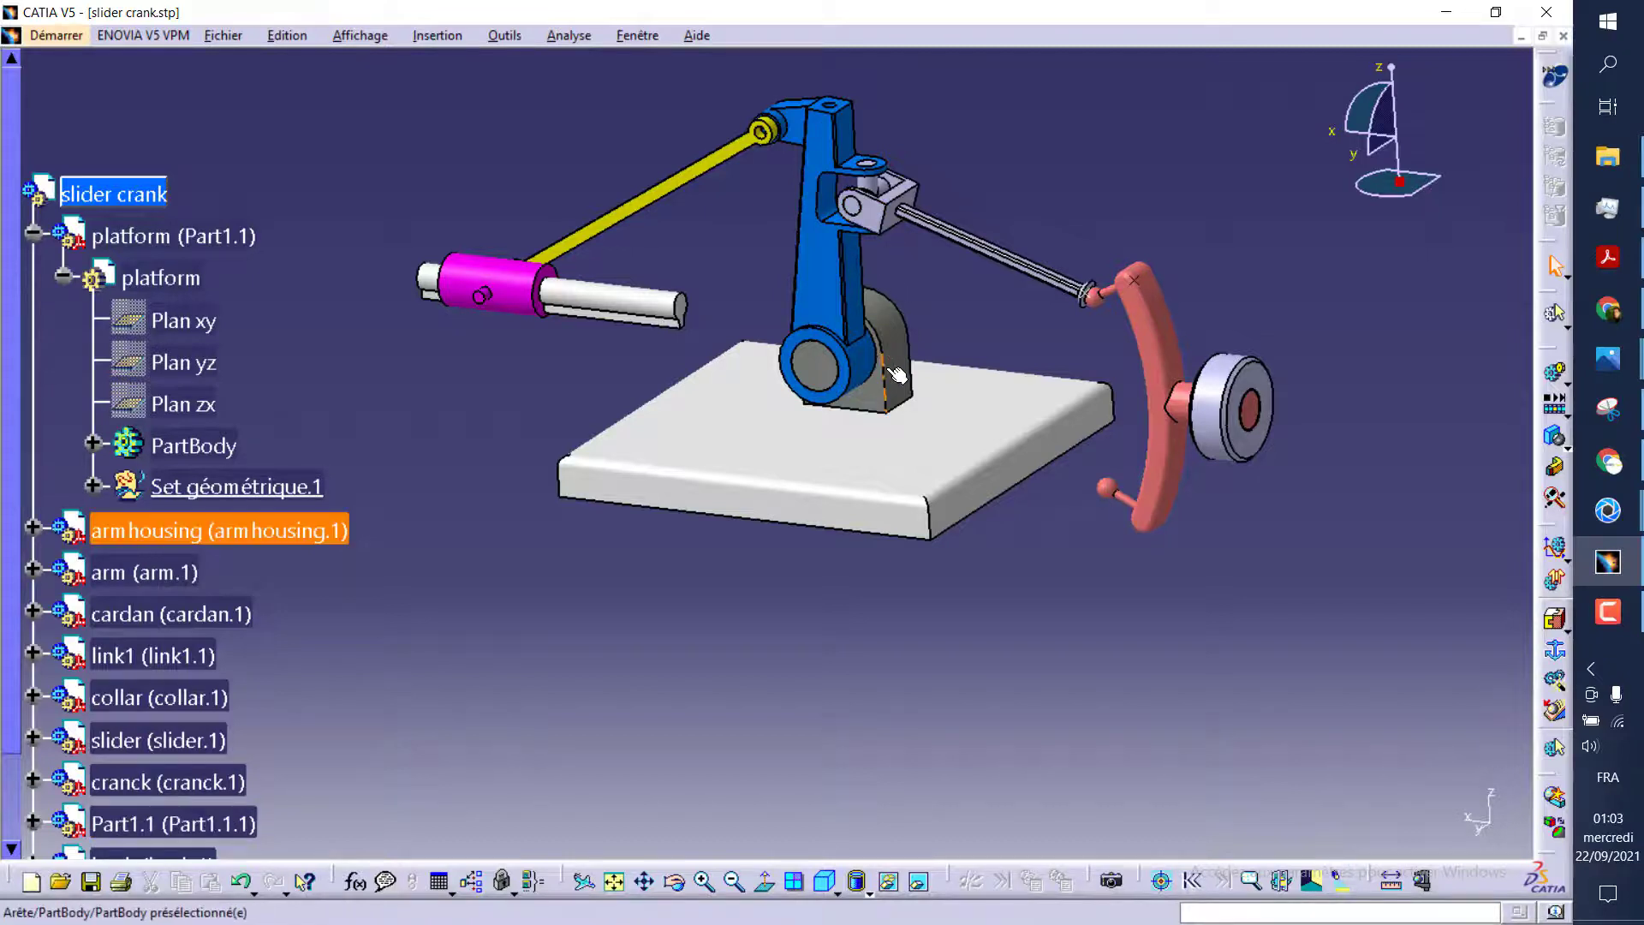
Colour armhousing.1 white
{"action": "right_click", "coordinate": [137, 531]}
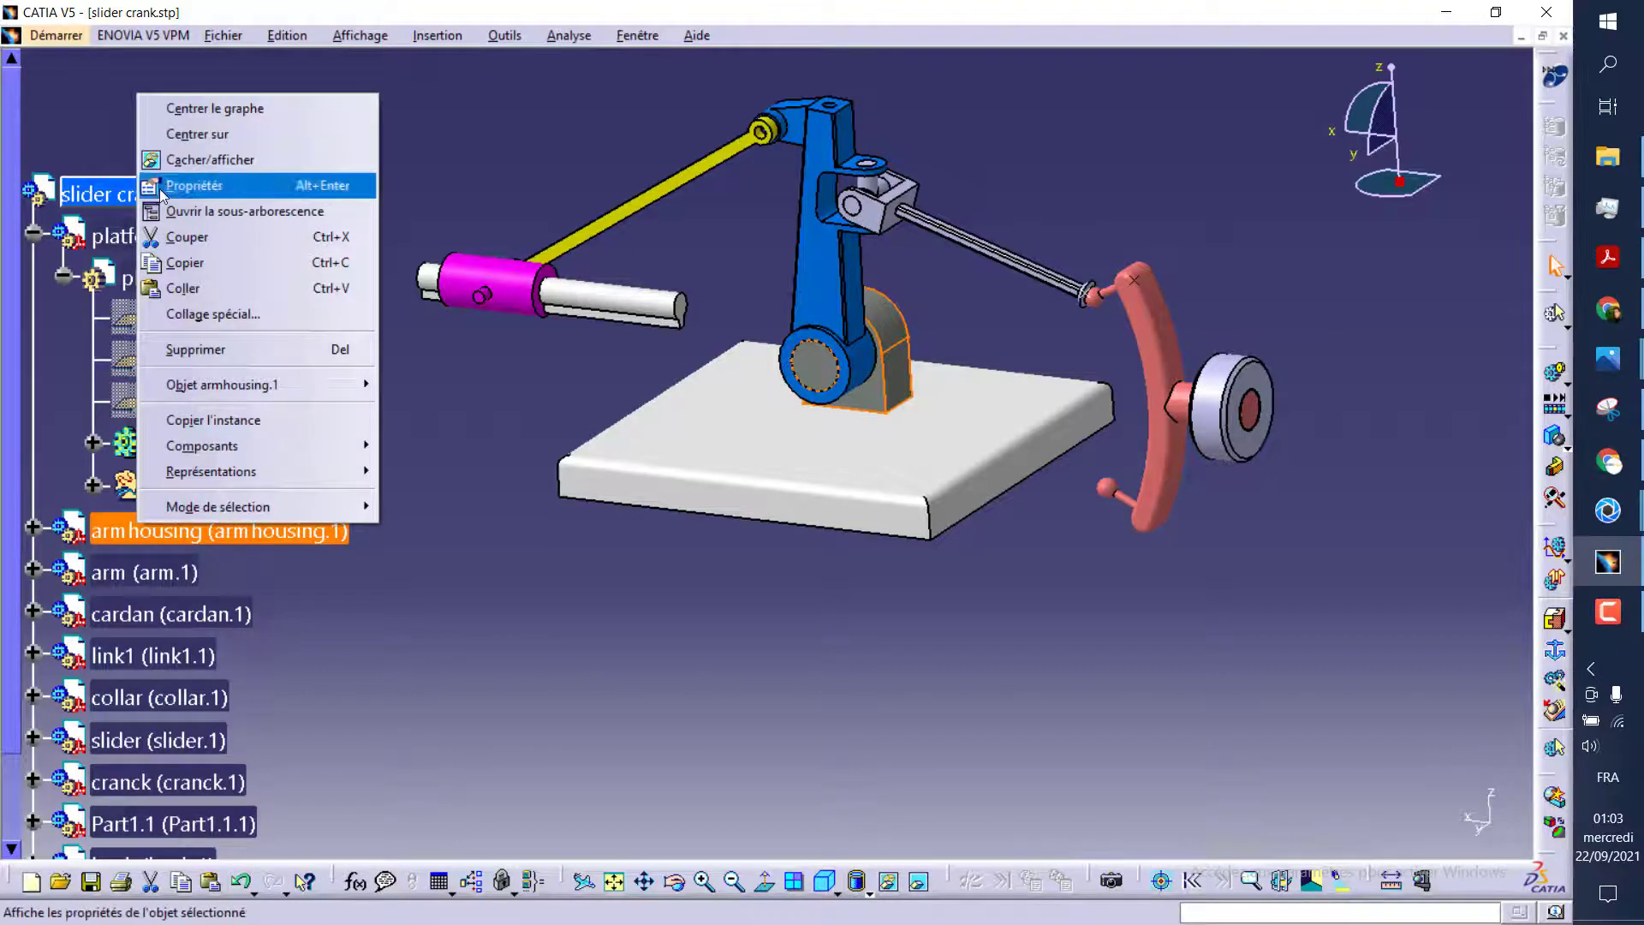
{"action": "left_click", "coordinate": [159, 185]}
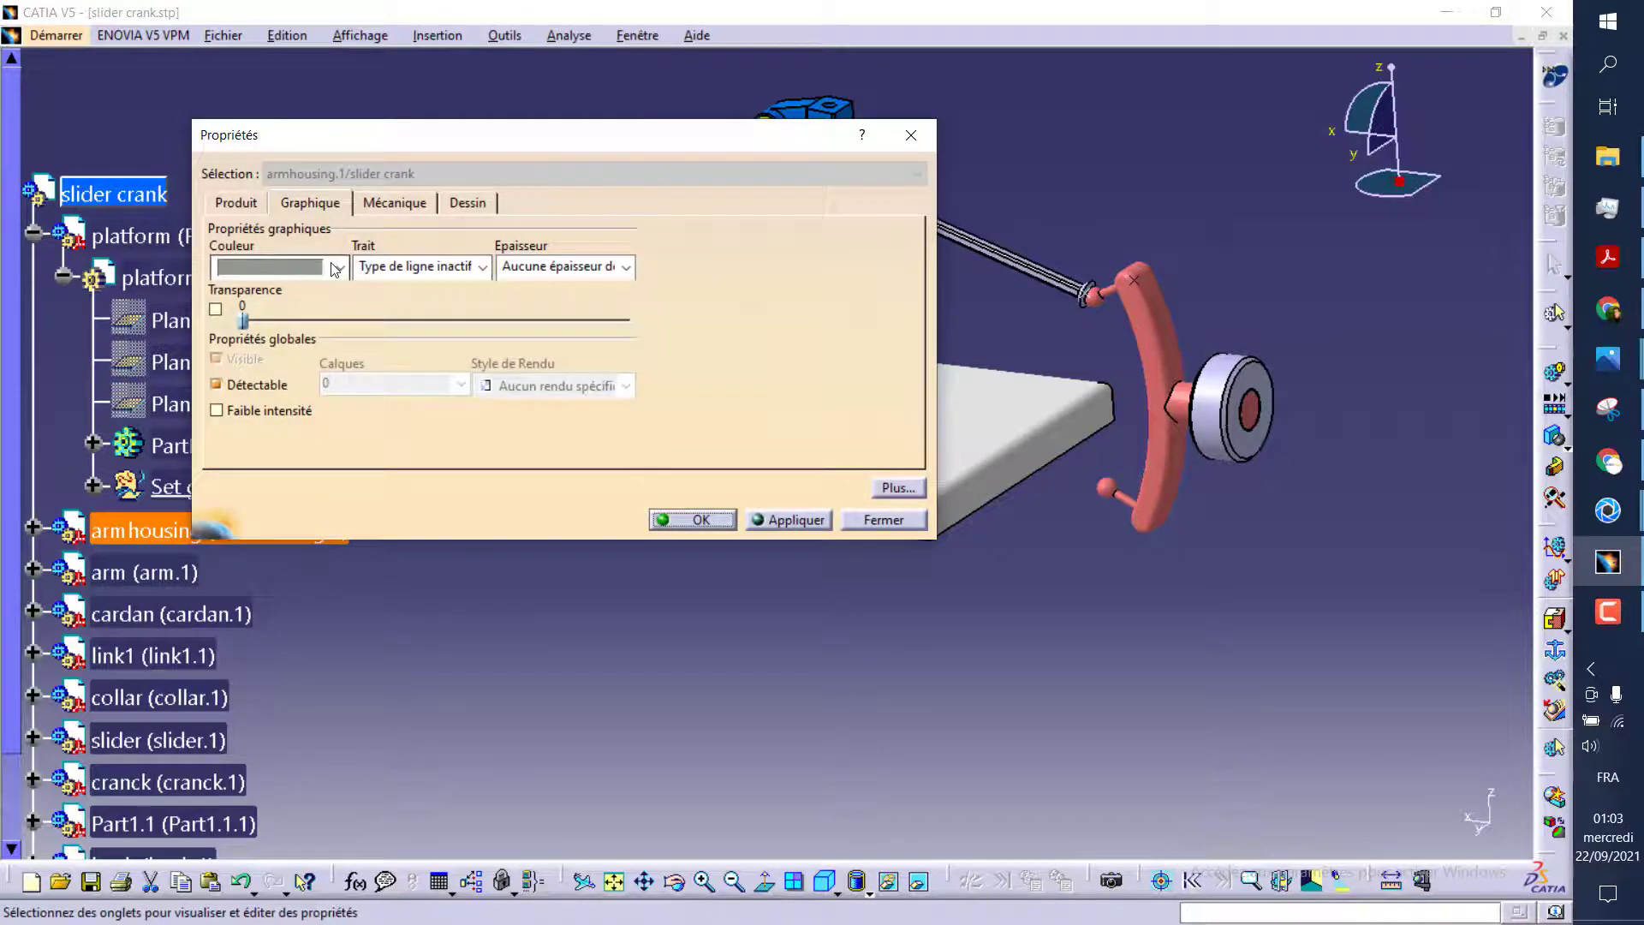
{"action": "left_click", "coordinate": [335, 269]}
{"action": "left_click", "coordinate": [274, 318]}
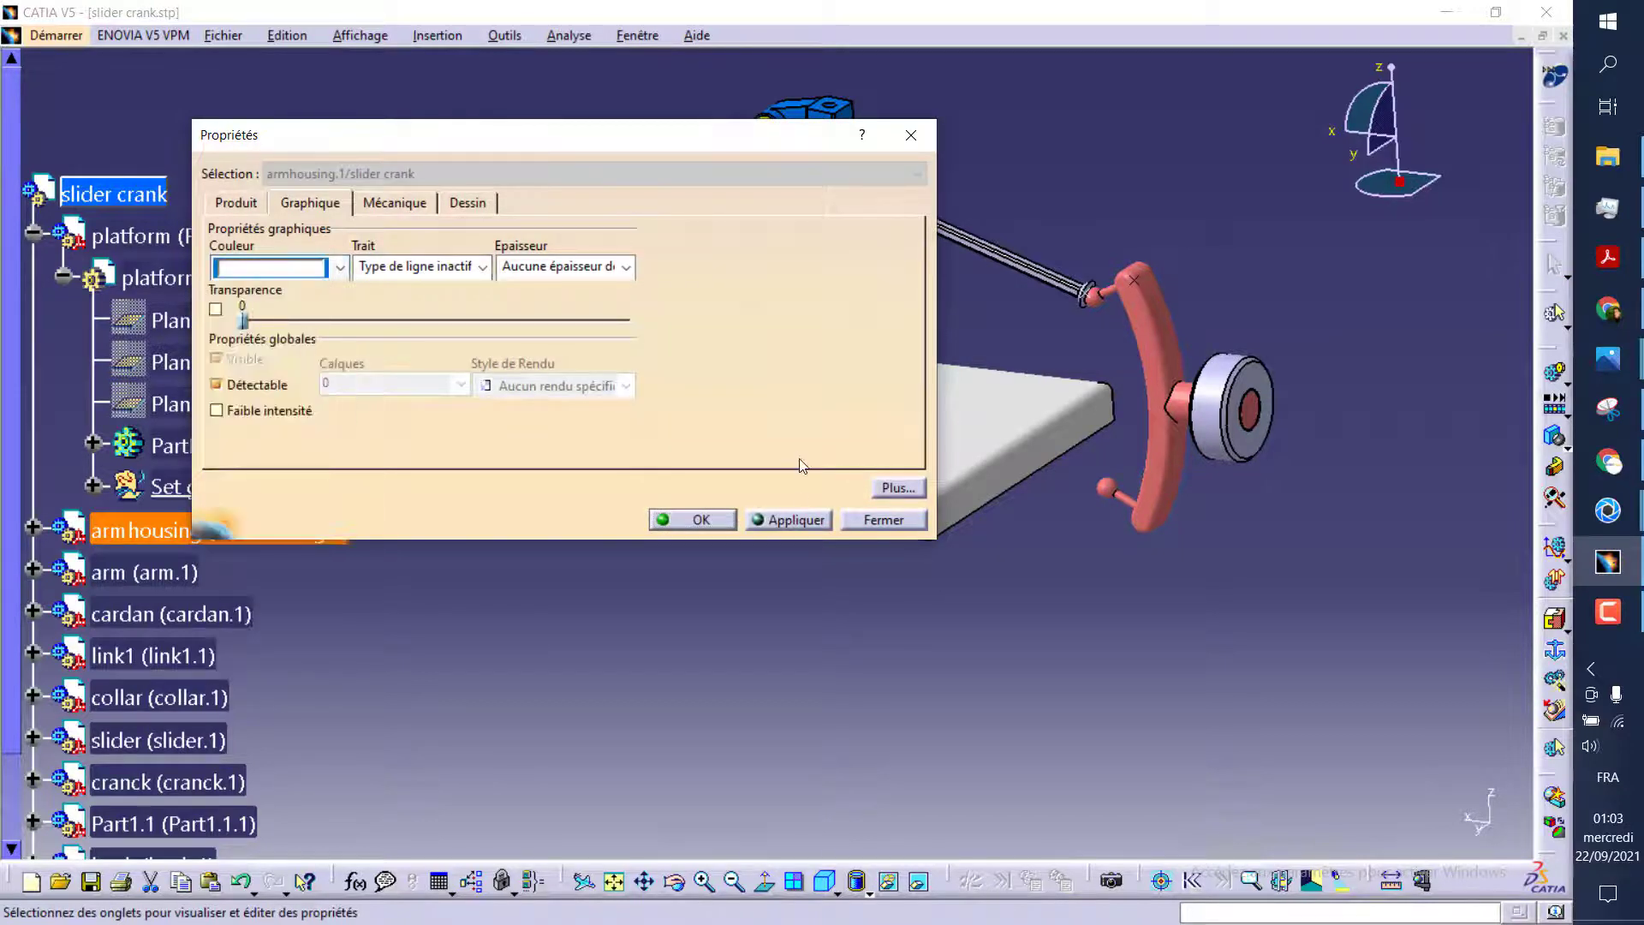
{"action": "left_click", "coordinate": [799, 519]}
{"action": "left_click", "coordinate": [722, 526]}
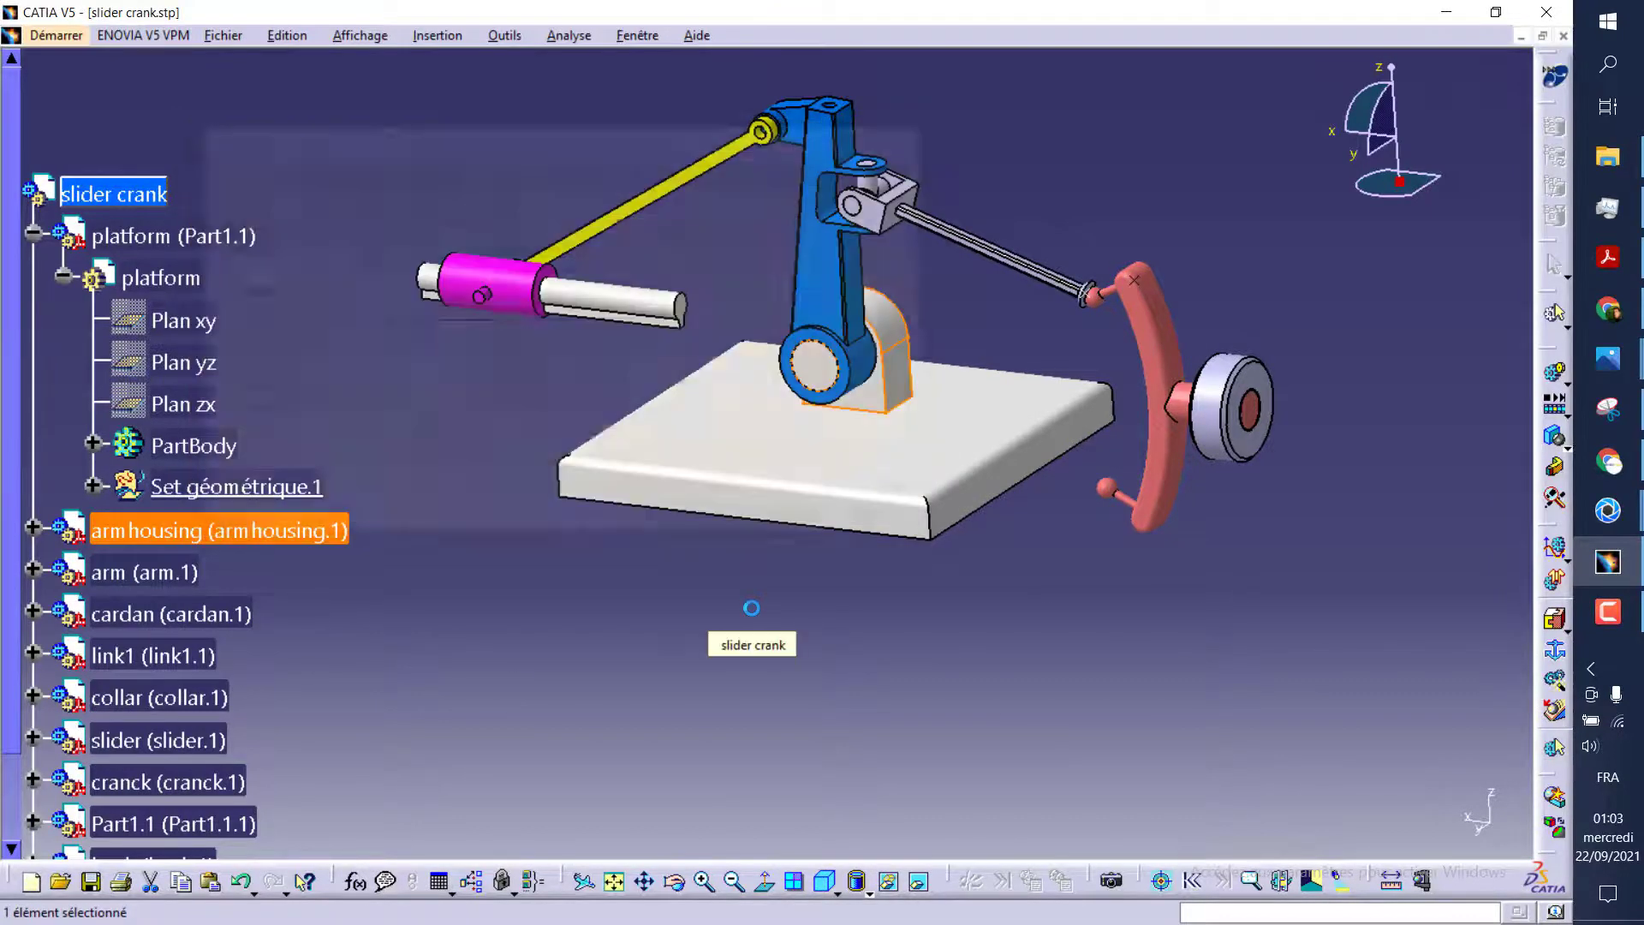
Colour the Part1.1 link rod cyan
{"action": "middle_click_drag", "start_coordinate": [771, 551], "coordinate": [705, 489]}
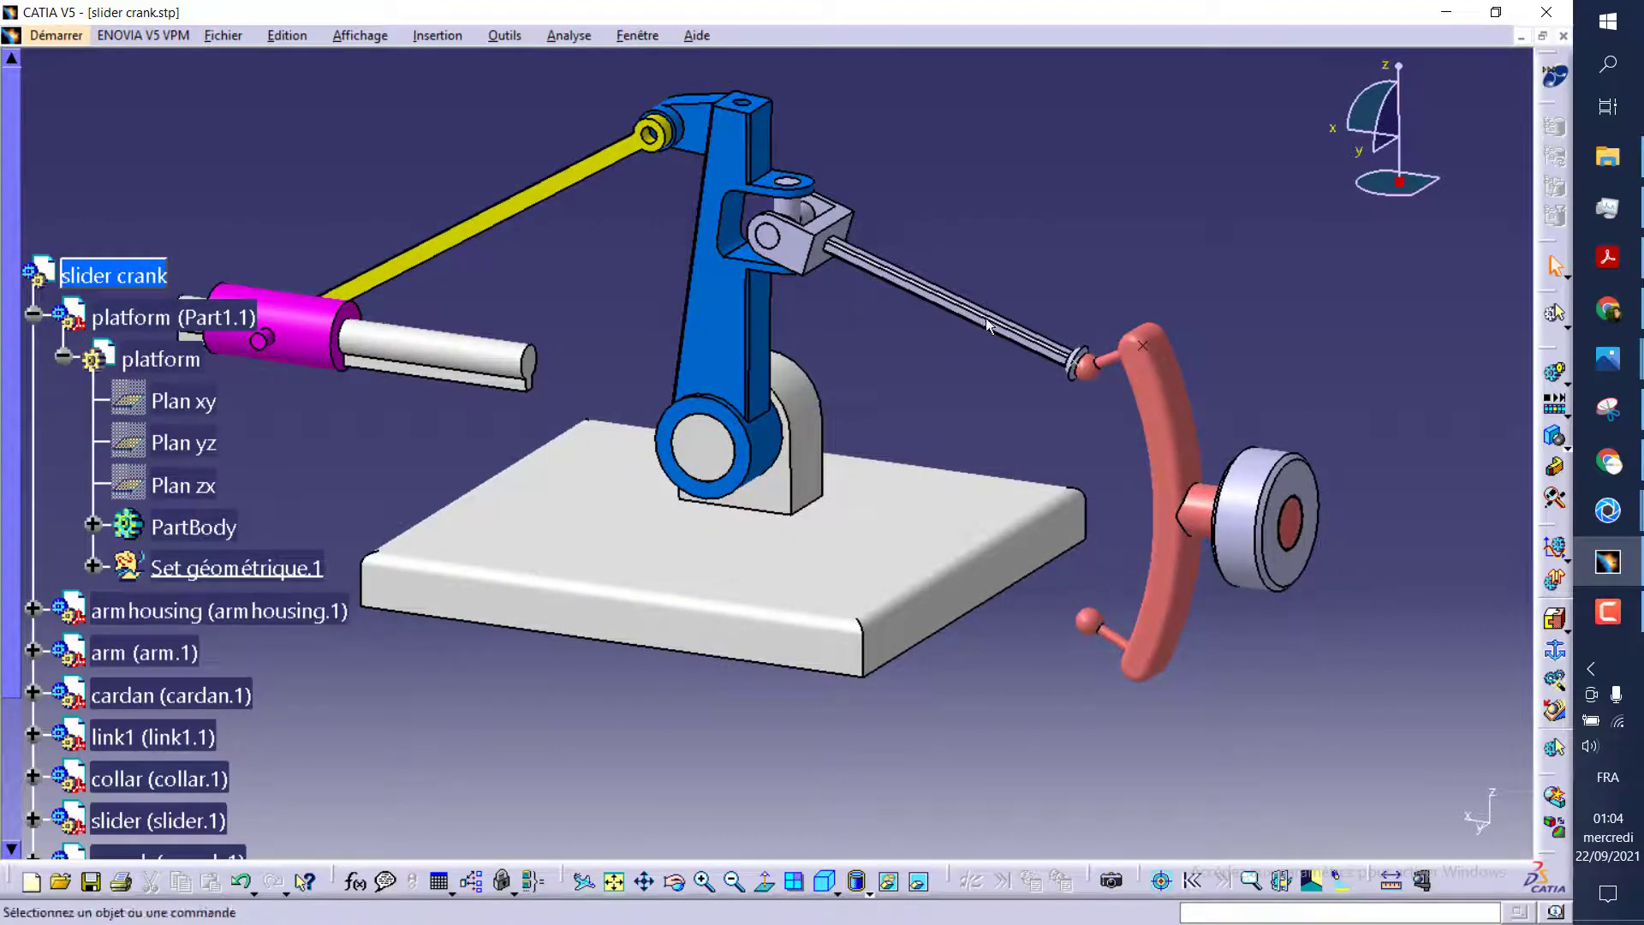
{"action": "scroll", "coordinate": [366, 437], "scroll_direction": "down", "scroll_amount": 2}
{"action": "scroll", "coordinate": [454, 418], "scroll_direction": "down", "scroll_amount": 4}
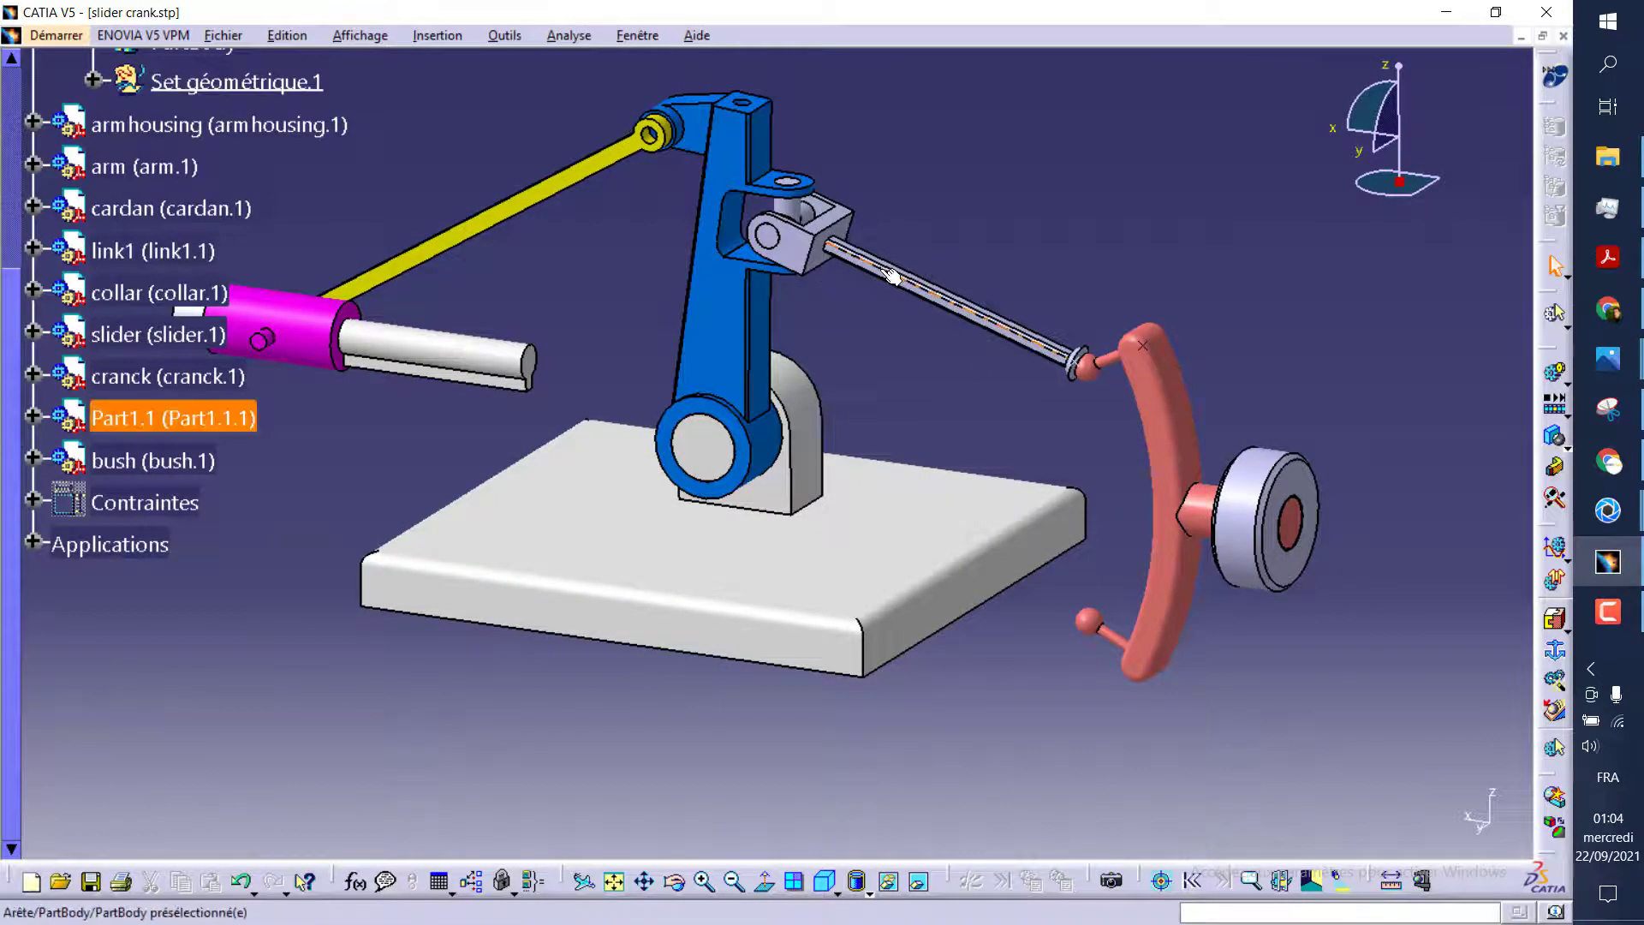
{"action": "right_click", "coordinate": [194, 420]}
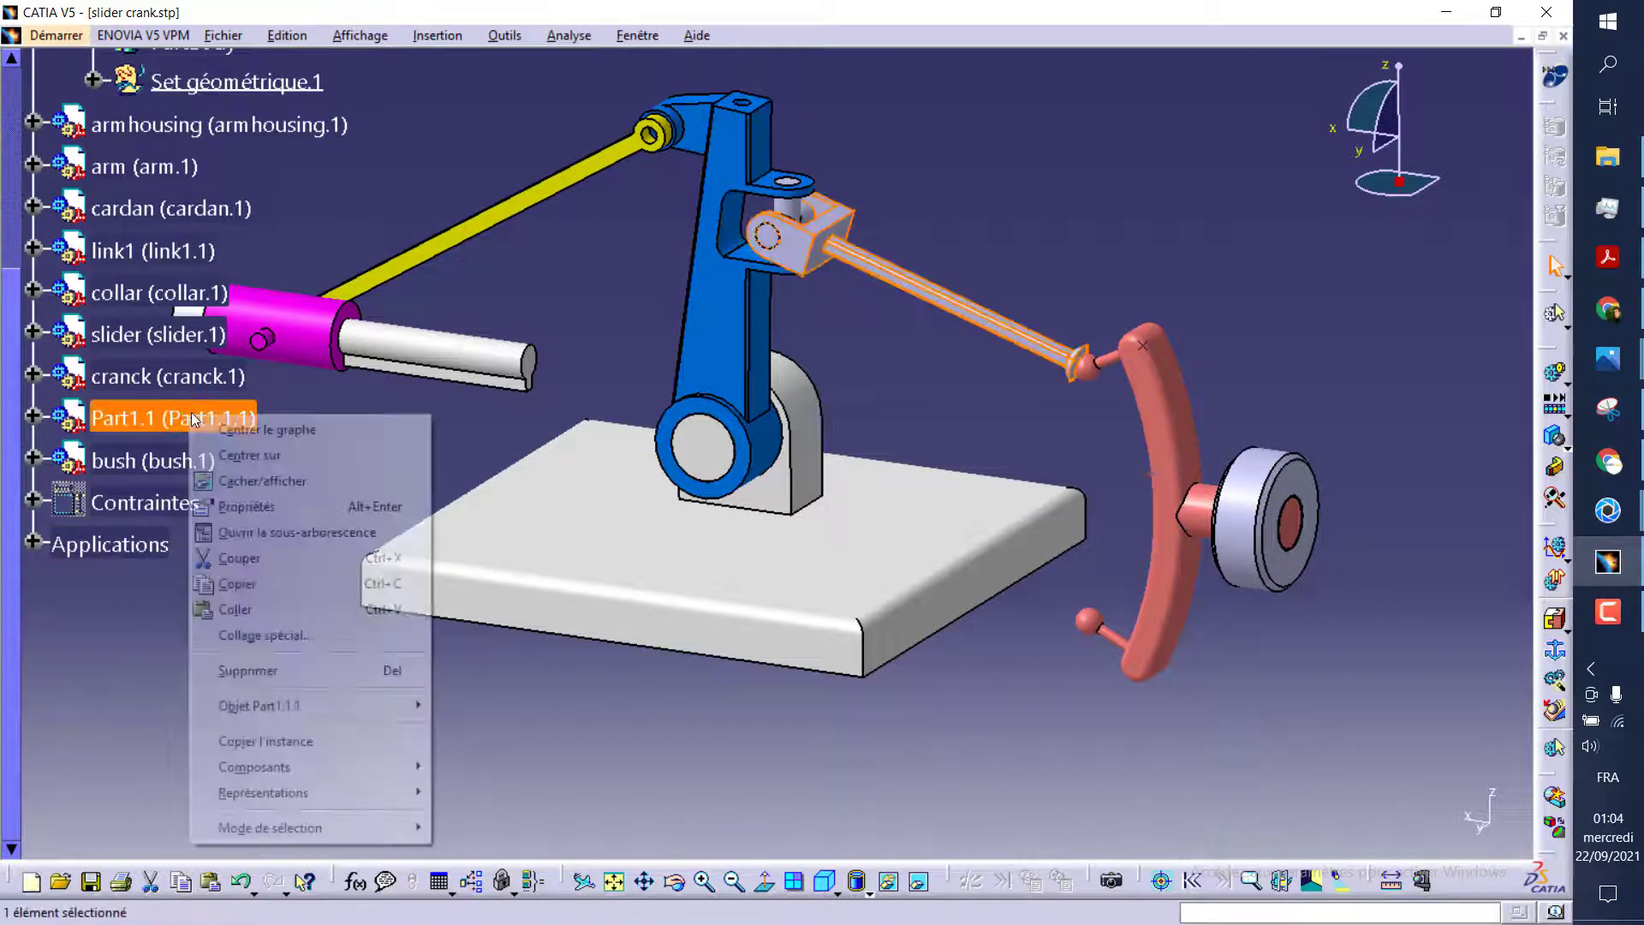
{"action": "left_click", "coordinate": [279, 508]}
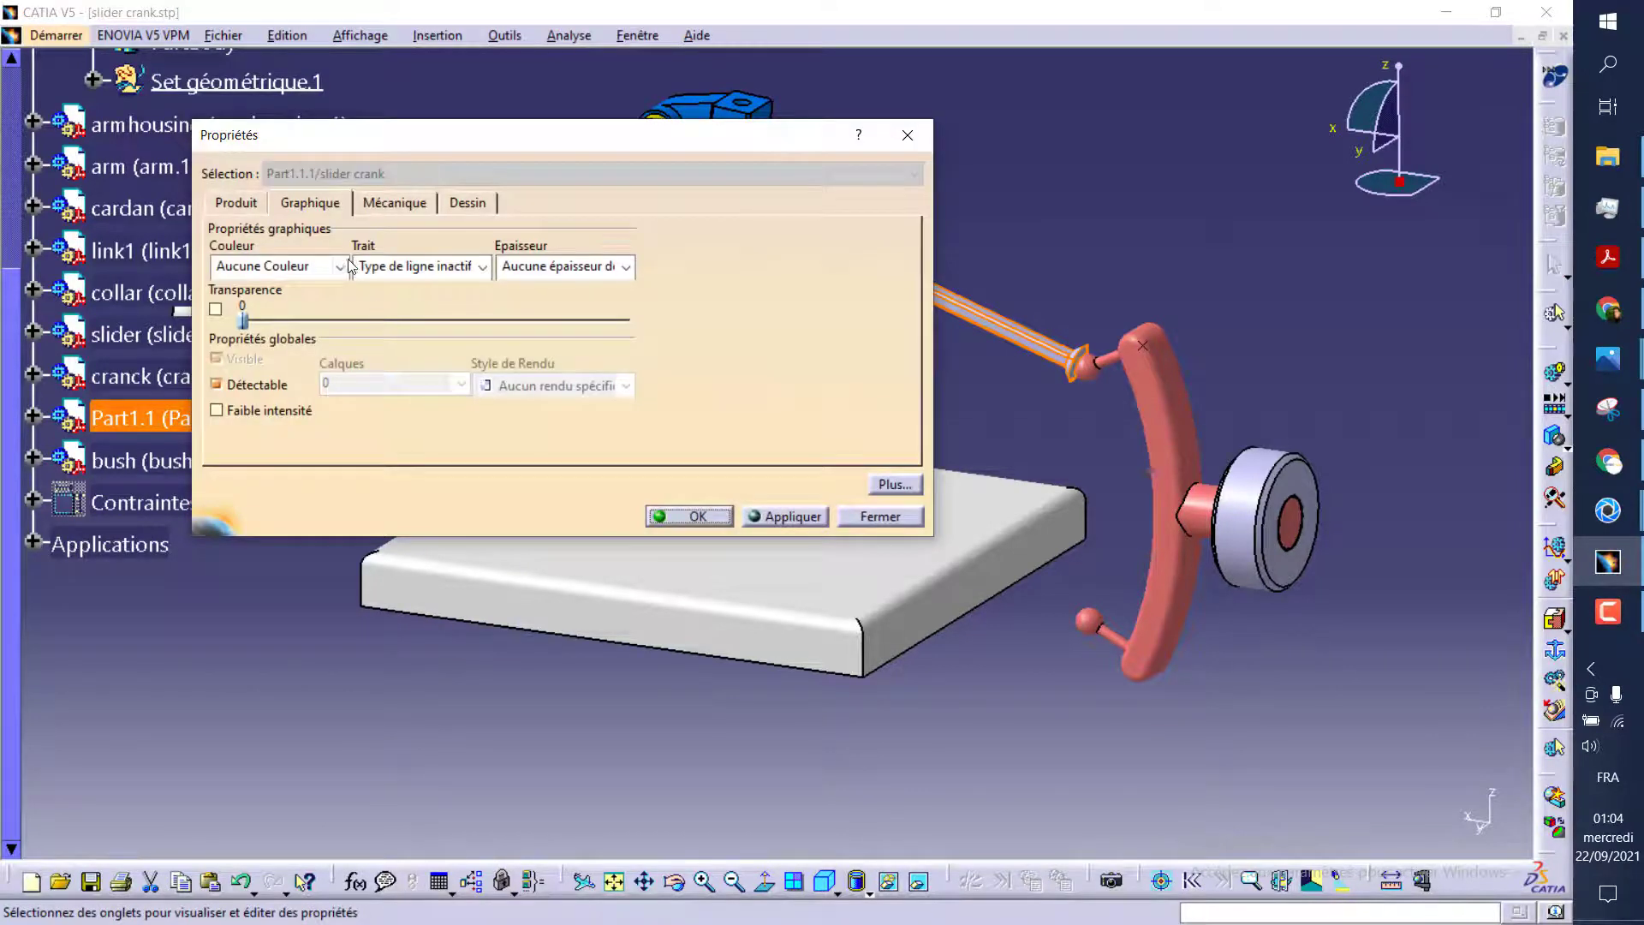
{"action": "left_click", "coordinate": [342, 266]}
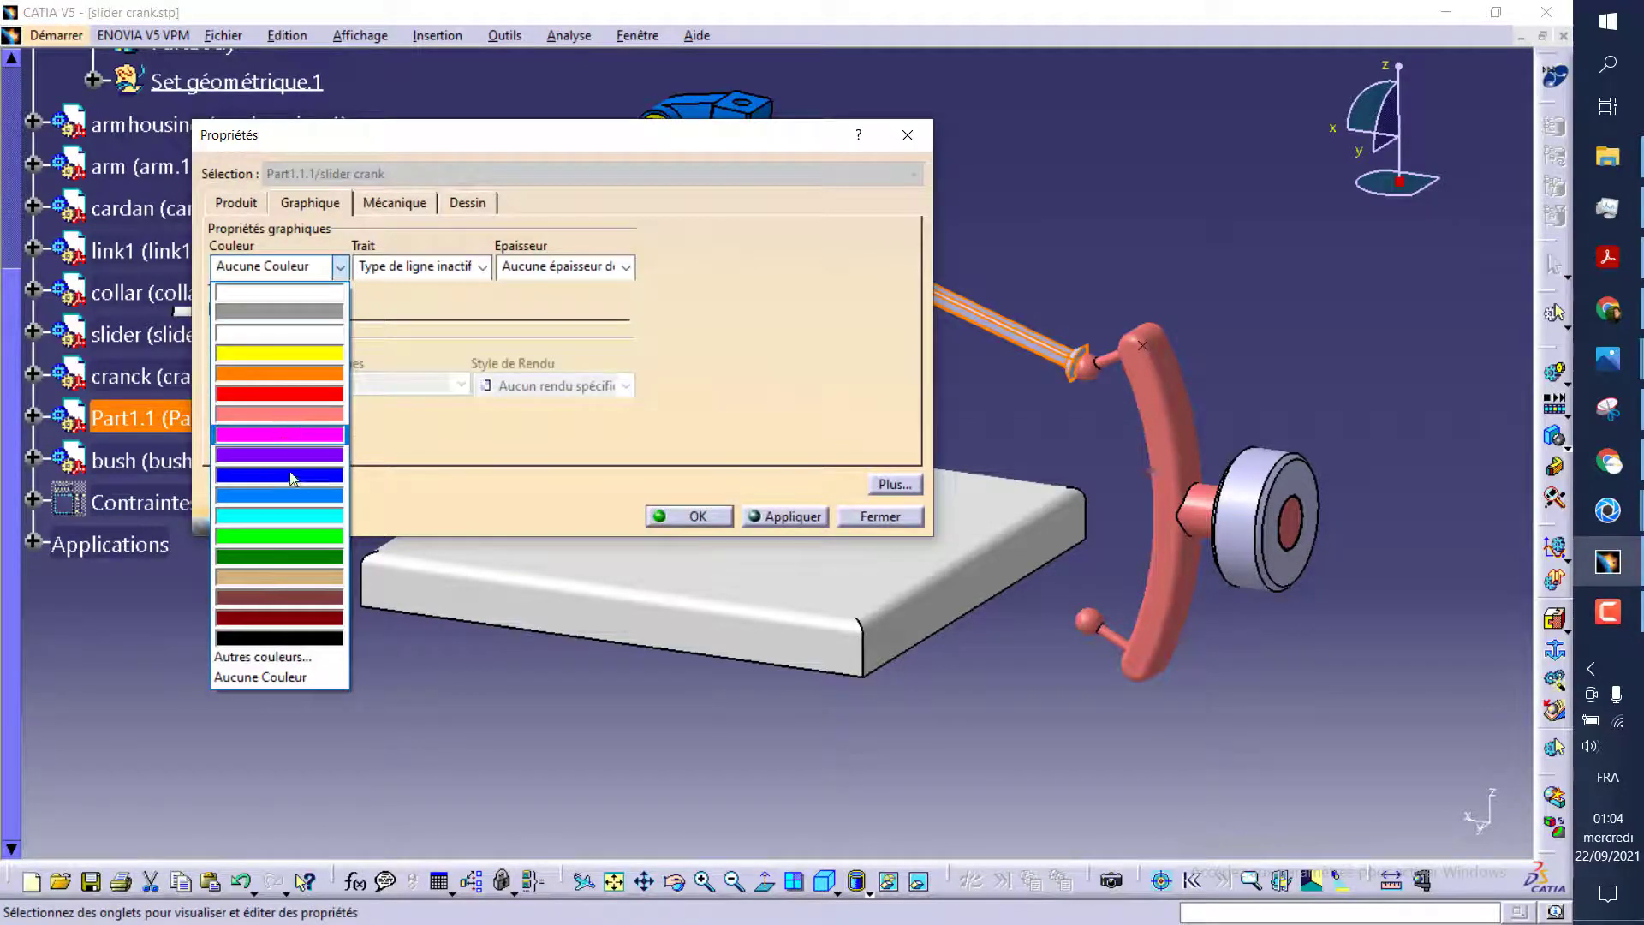
{"action": "left_click", "coordinate": [292, 516]}
{"action": "left_click", "coordinate": [784, 516]}
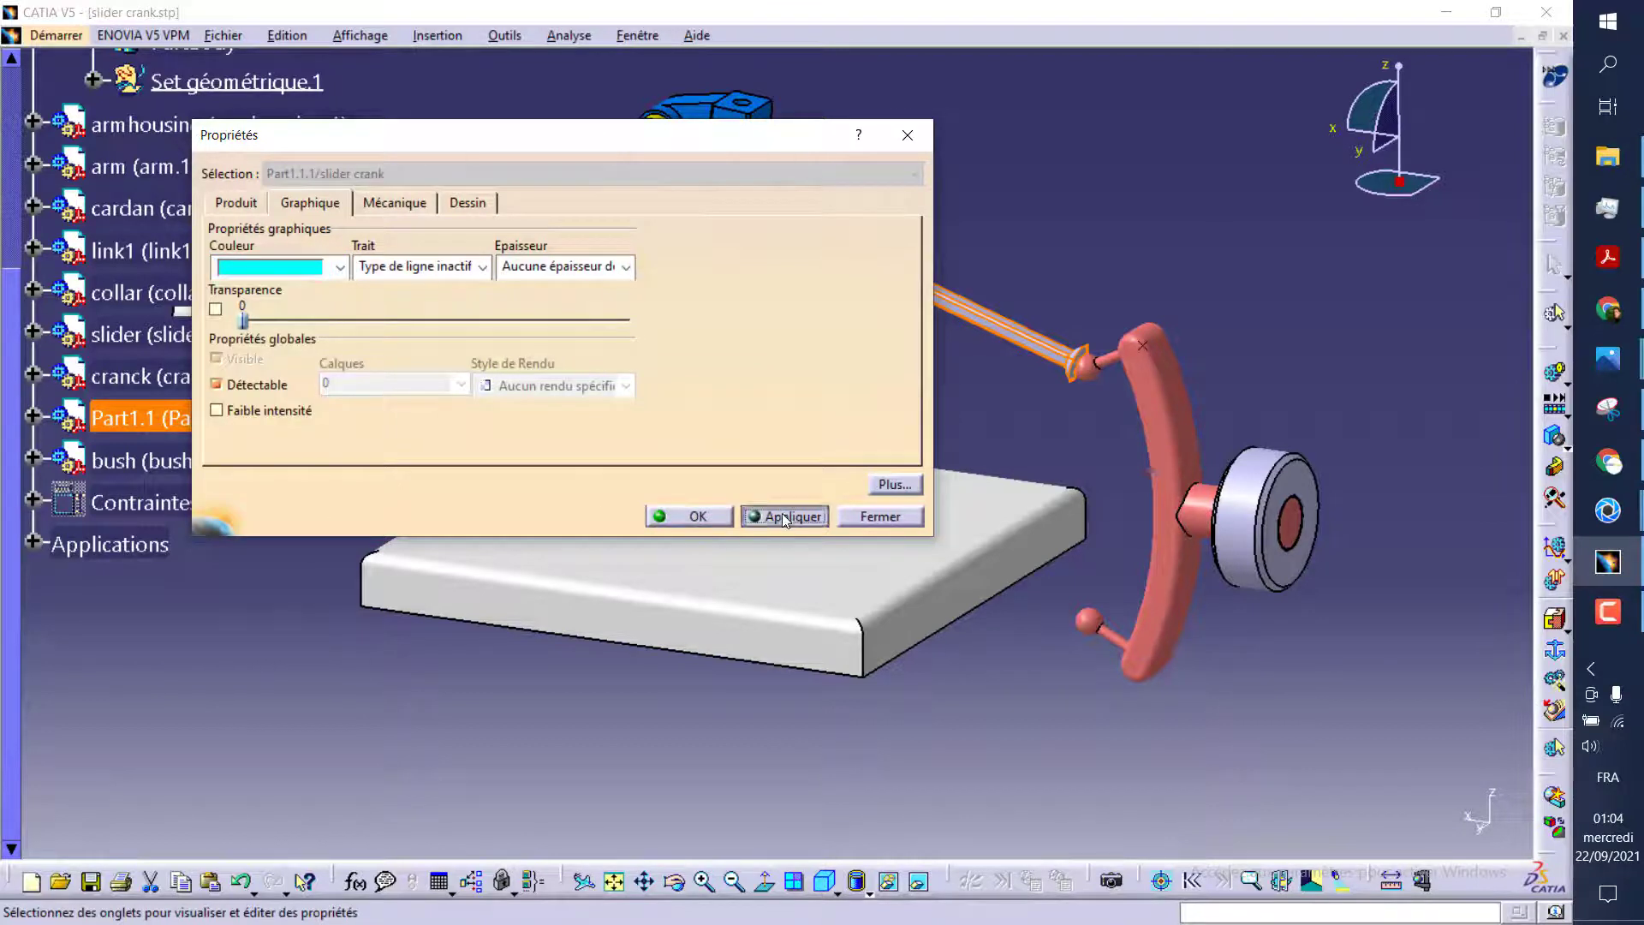
{"action": "left_click", "coordinate": [696, 517]}
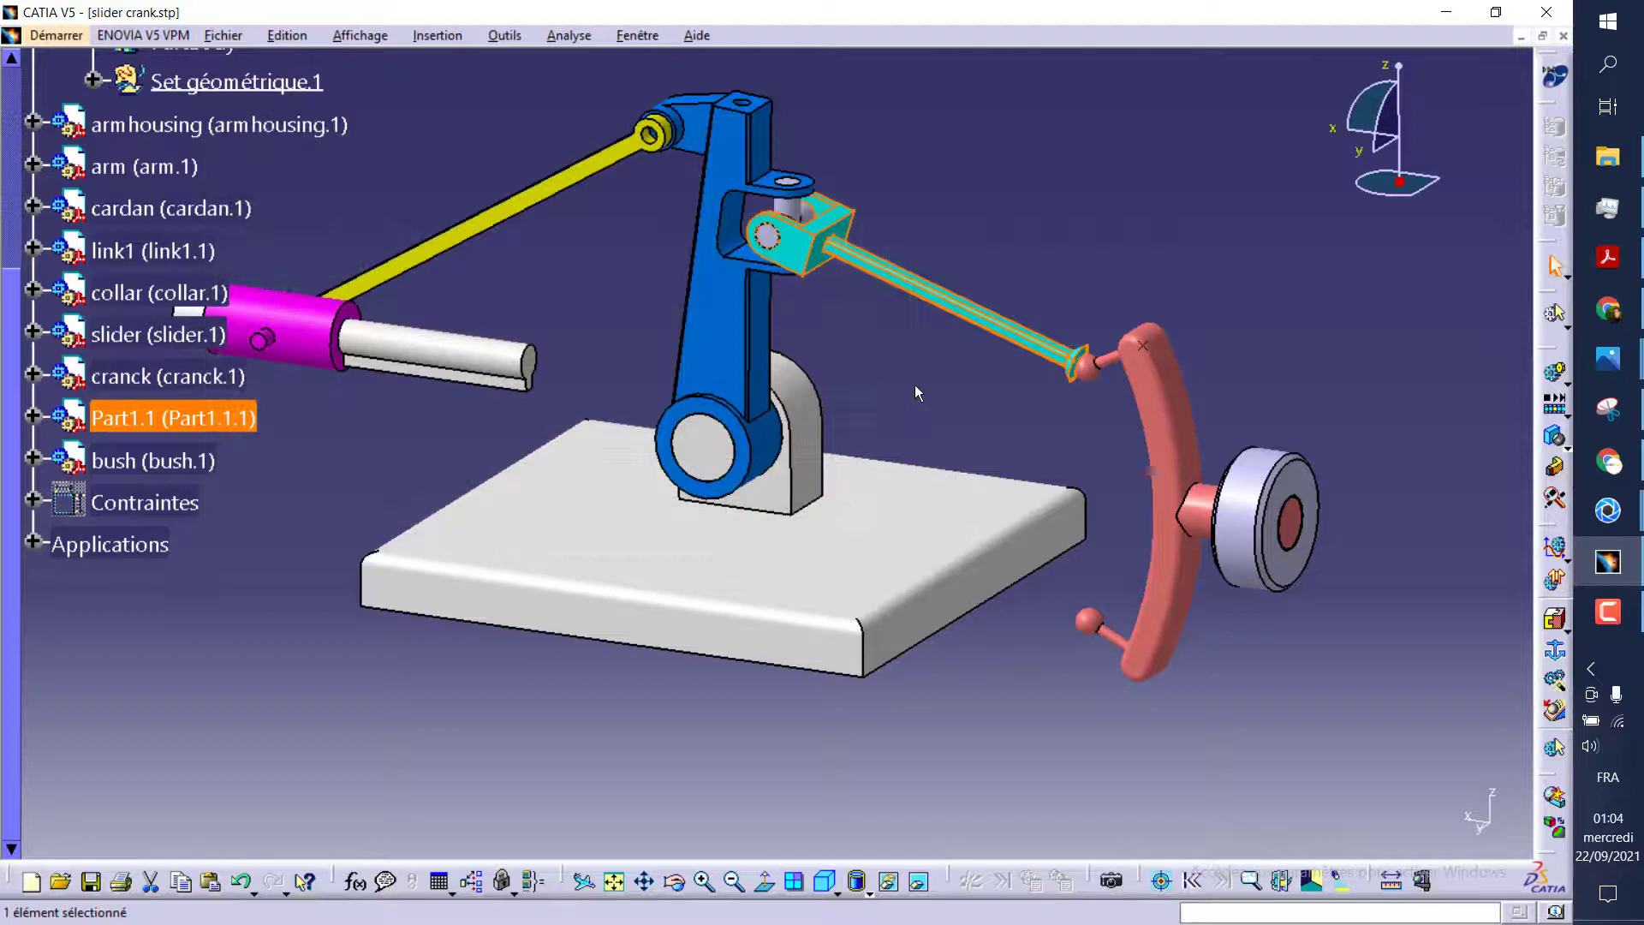
Set the cardan's colour to grey
{"action": "left_click", "coordinate": [797, 217]}
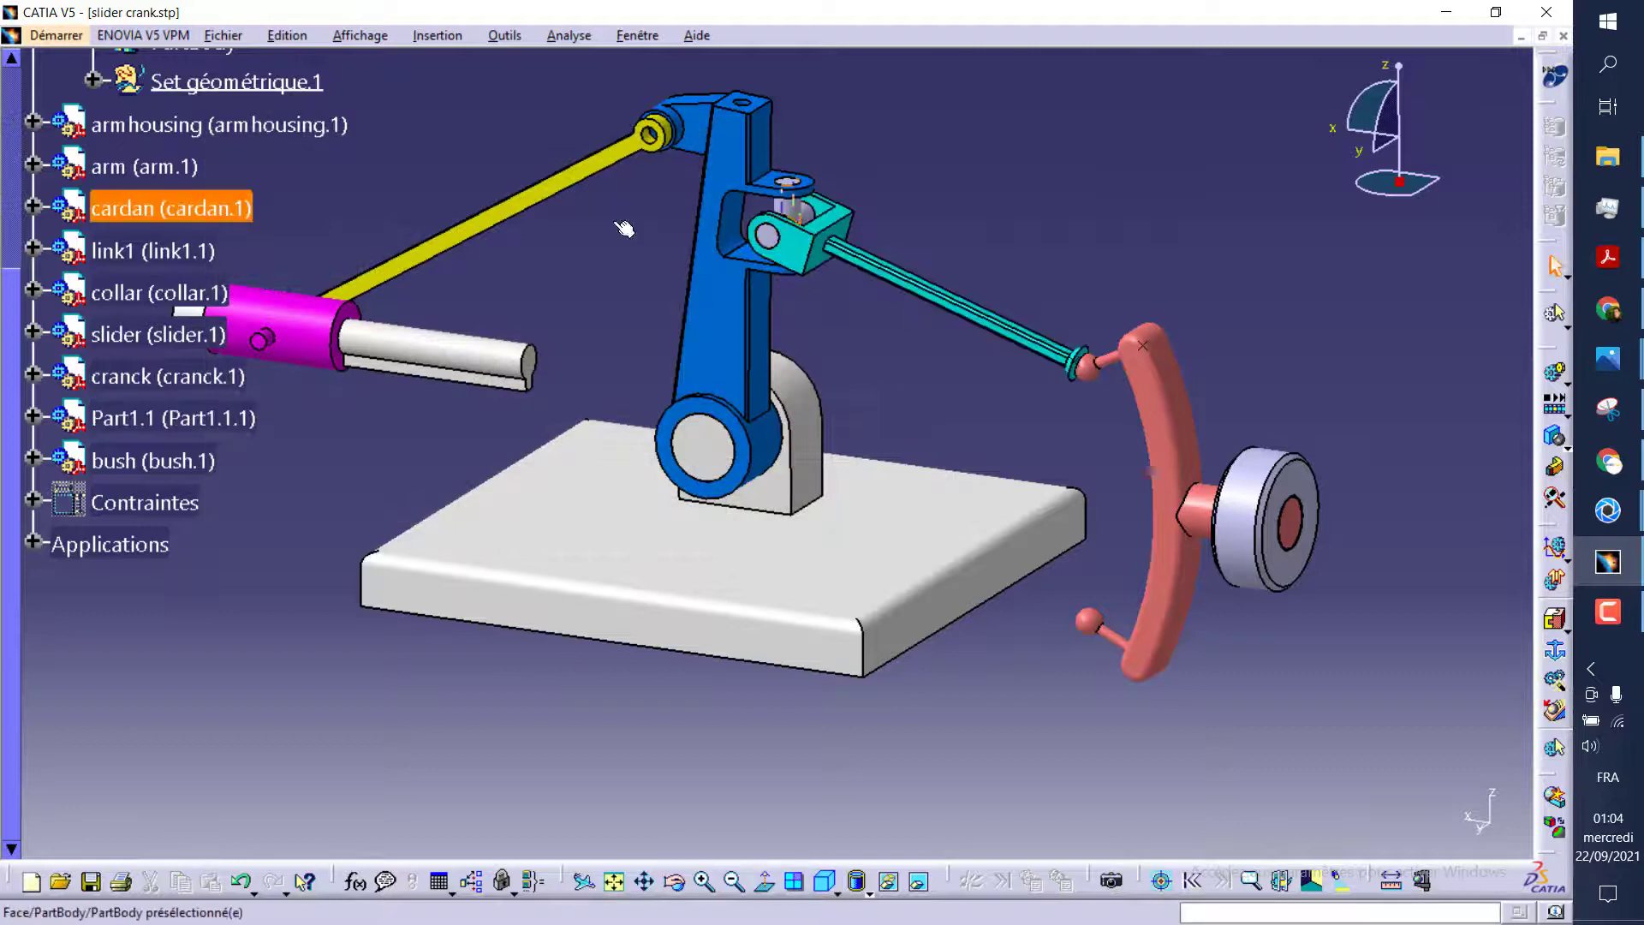
{"action": "right_click", "coordinate": [209, 209]}
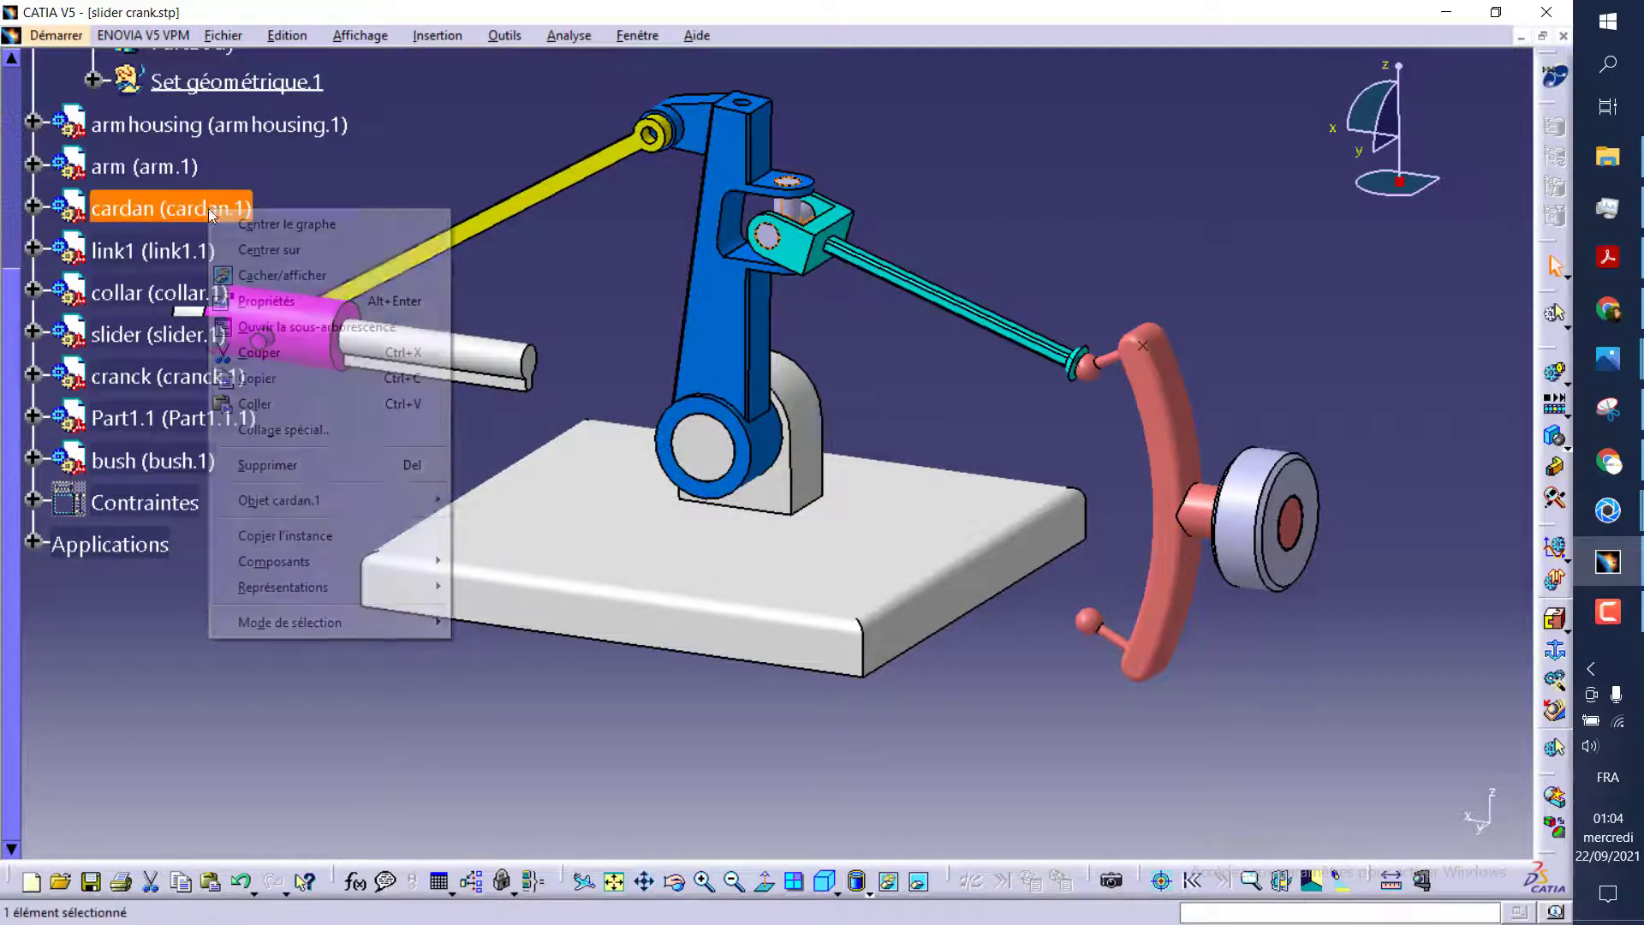
{"action": "left_click", "coordinate": [291, 302]}
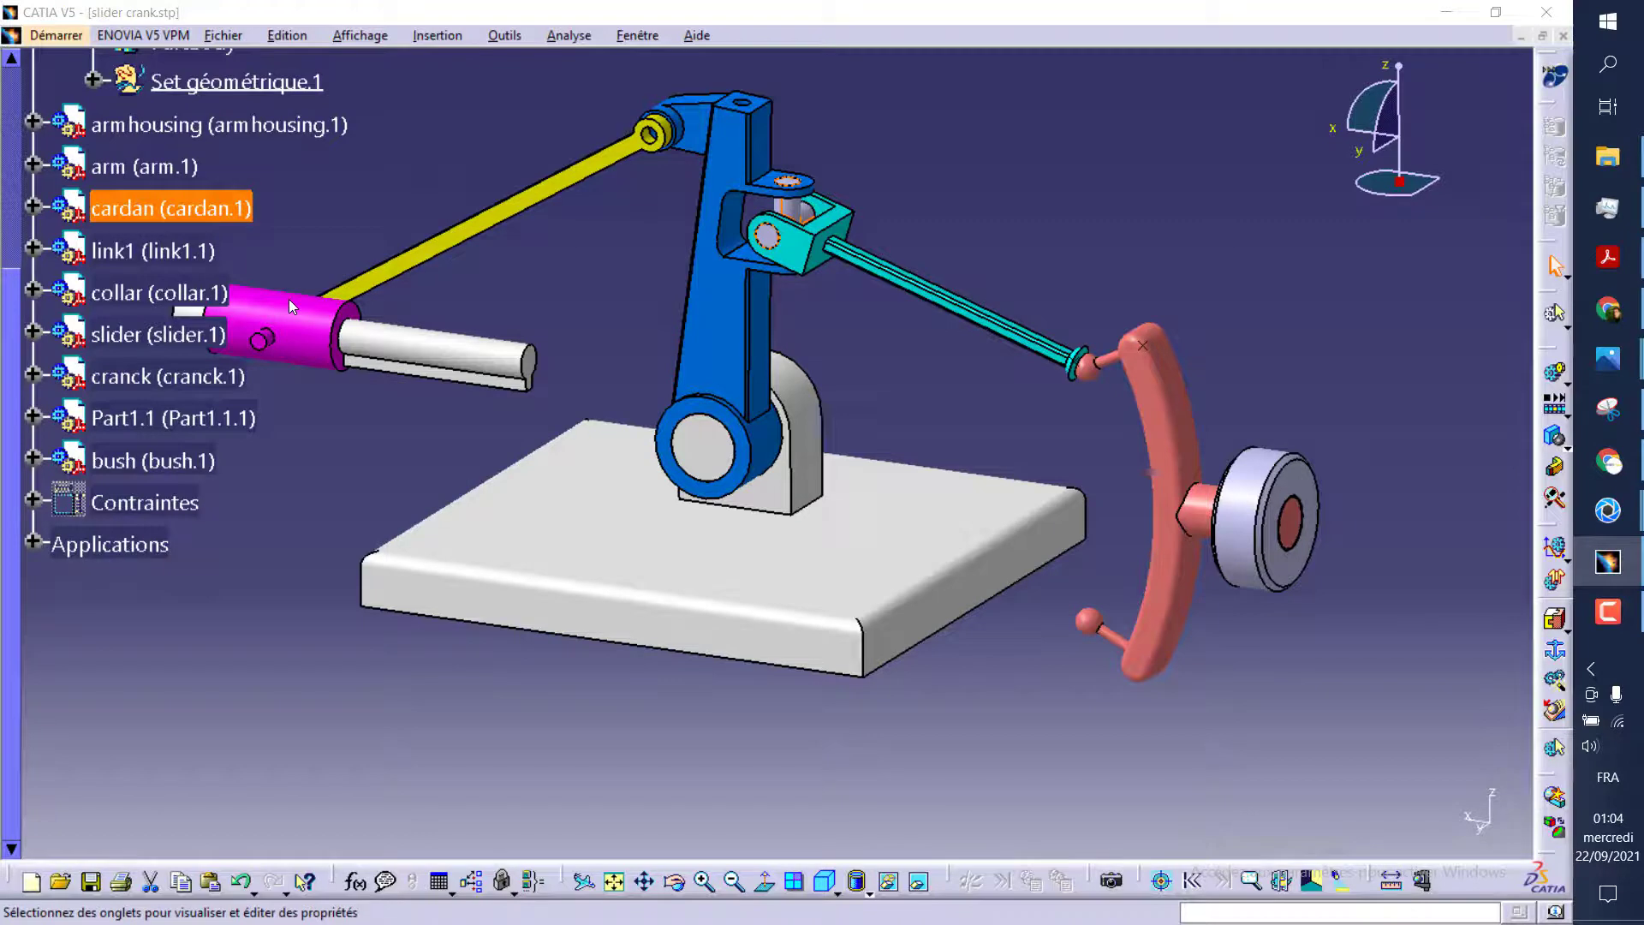
{"action": "left_click", "coordinate": [338, 268]}
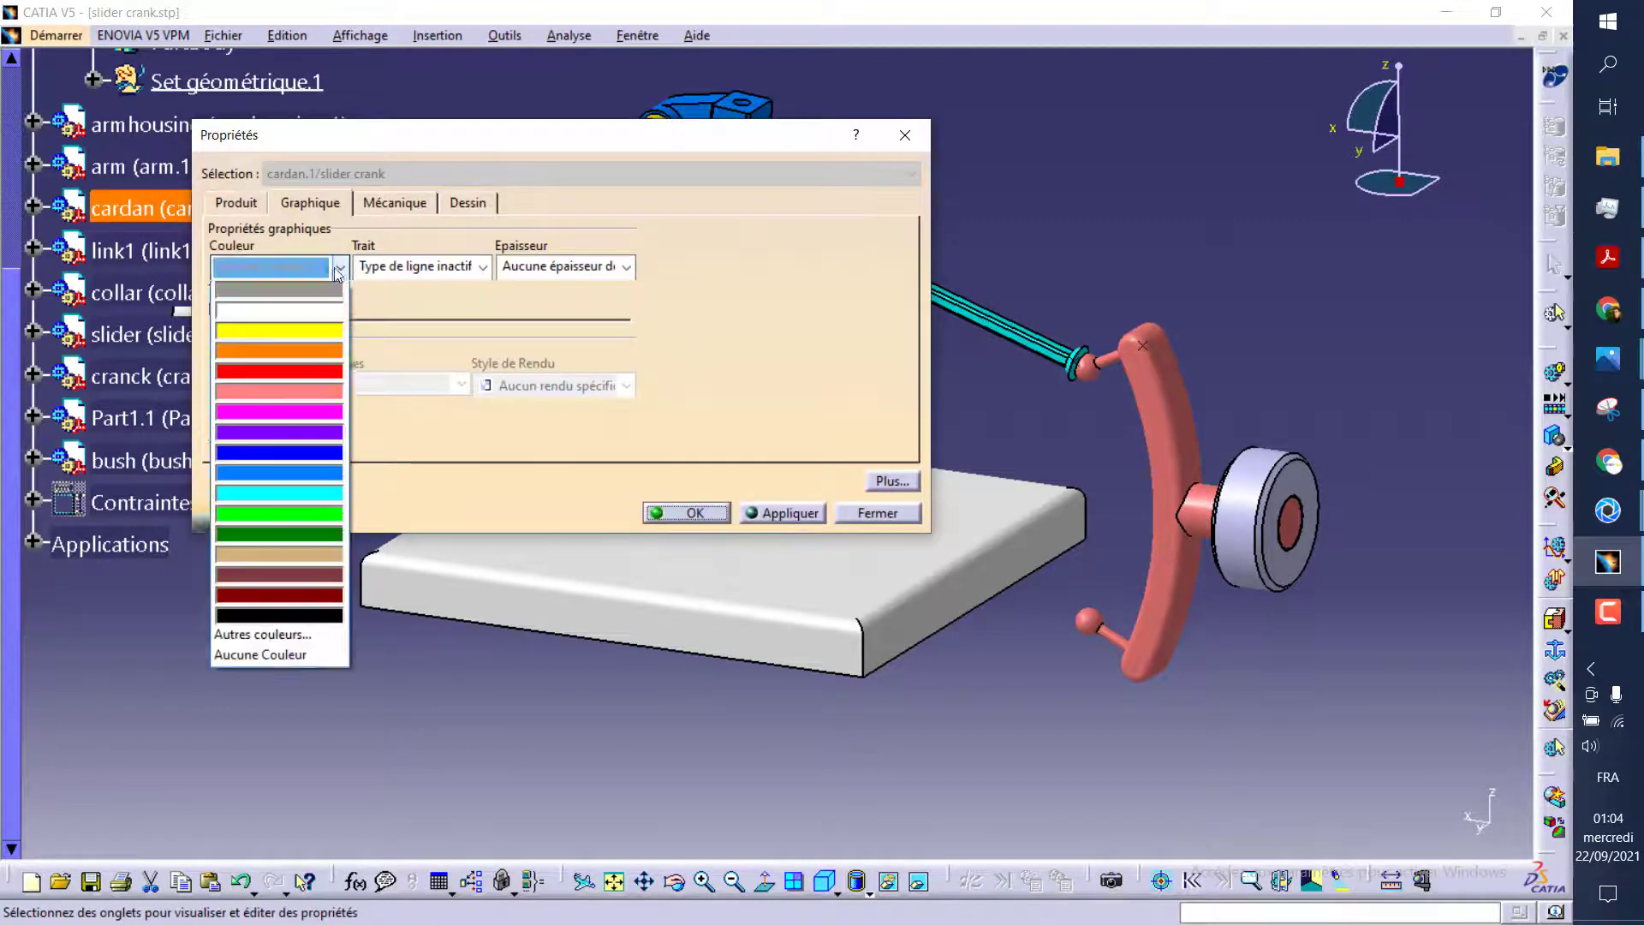
{"action": "left_click", "coordinate": [300, 293]}
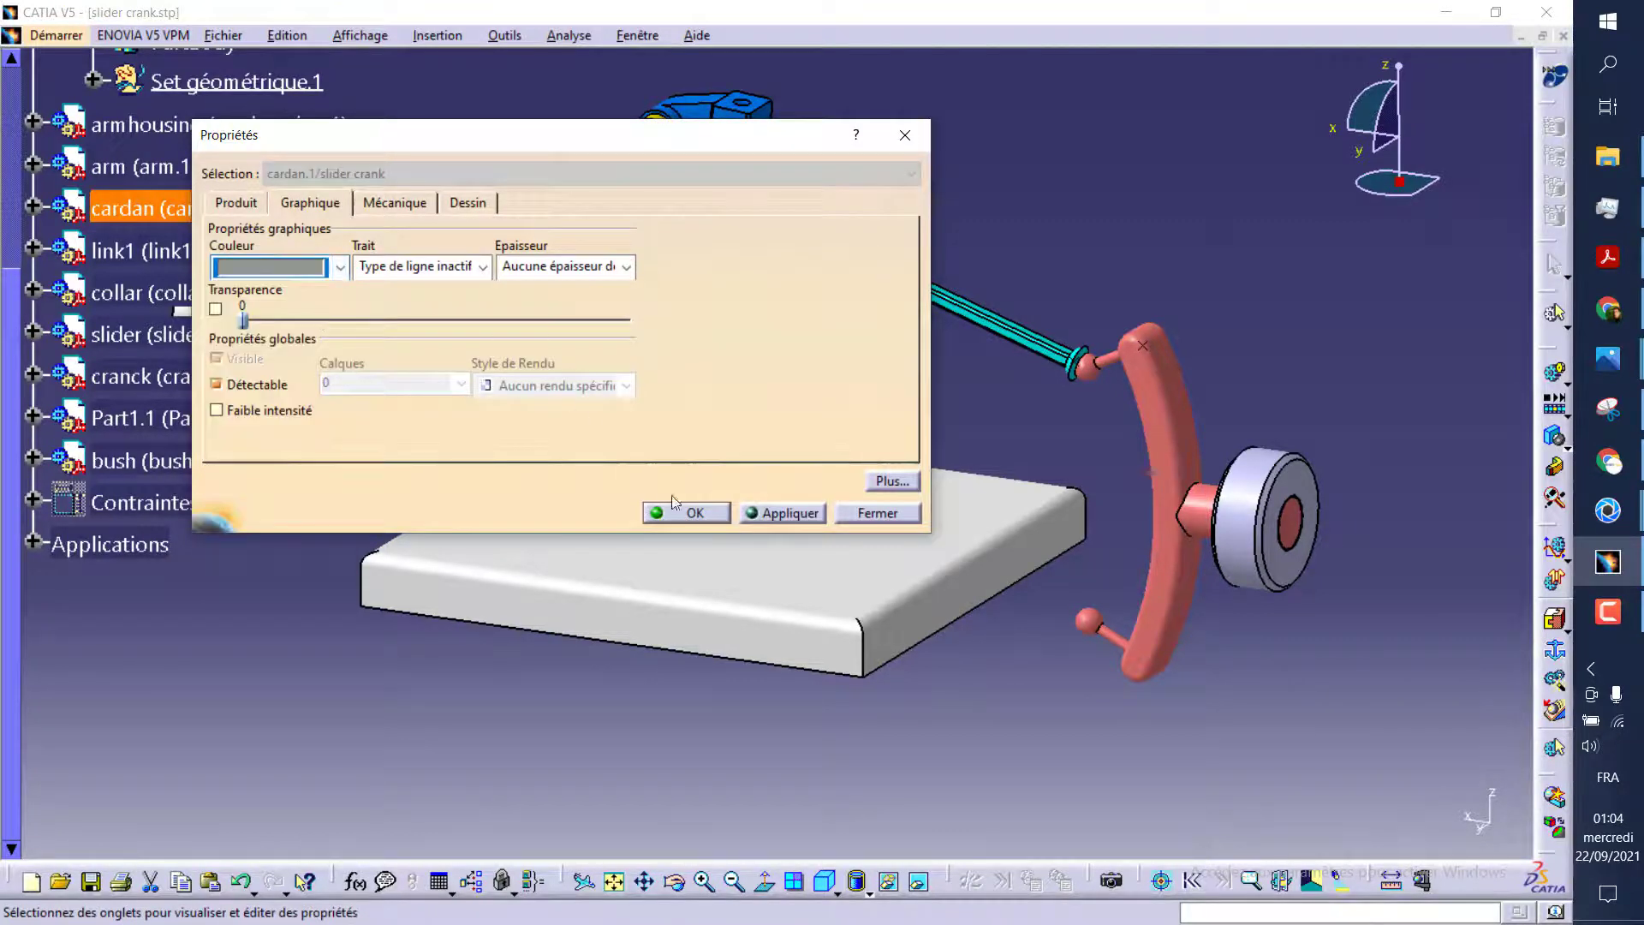
{"action": "left_click", "coordinate": [698, 514]}
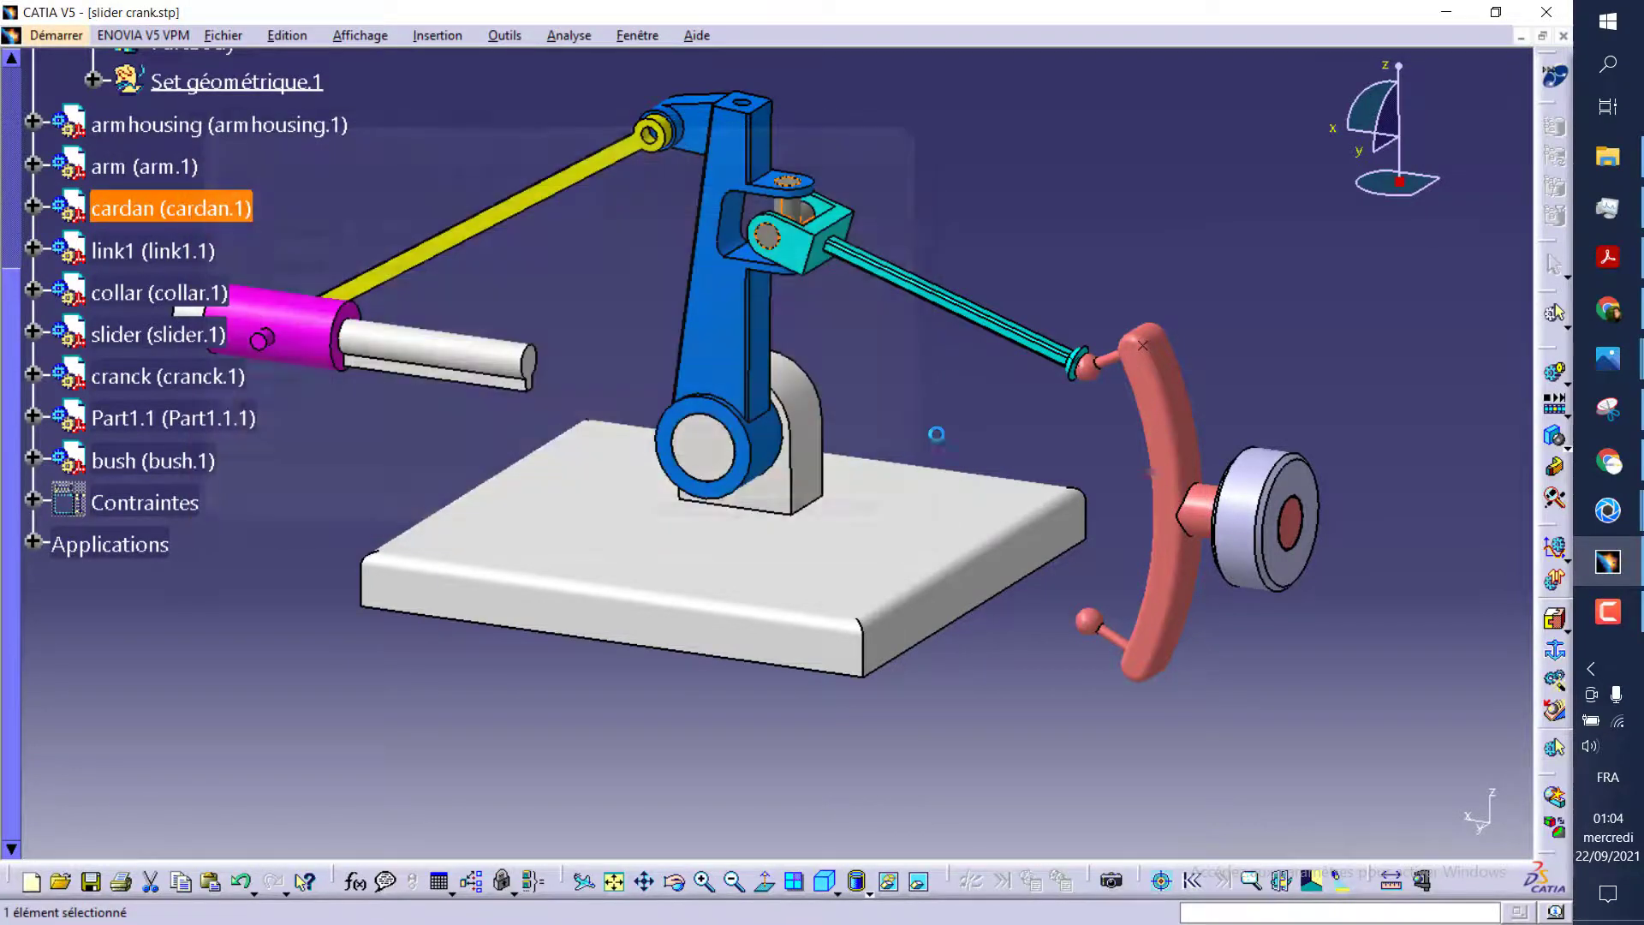
{"action": "left_click", "coordinate": [938, 420]}
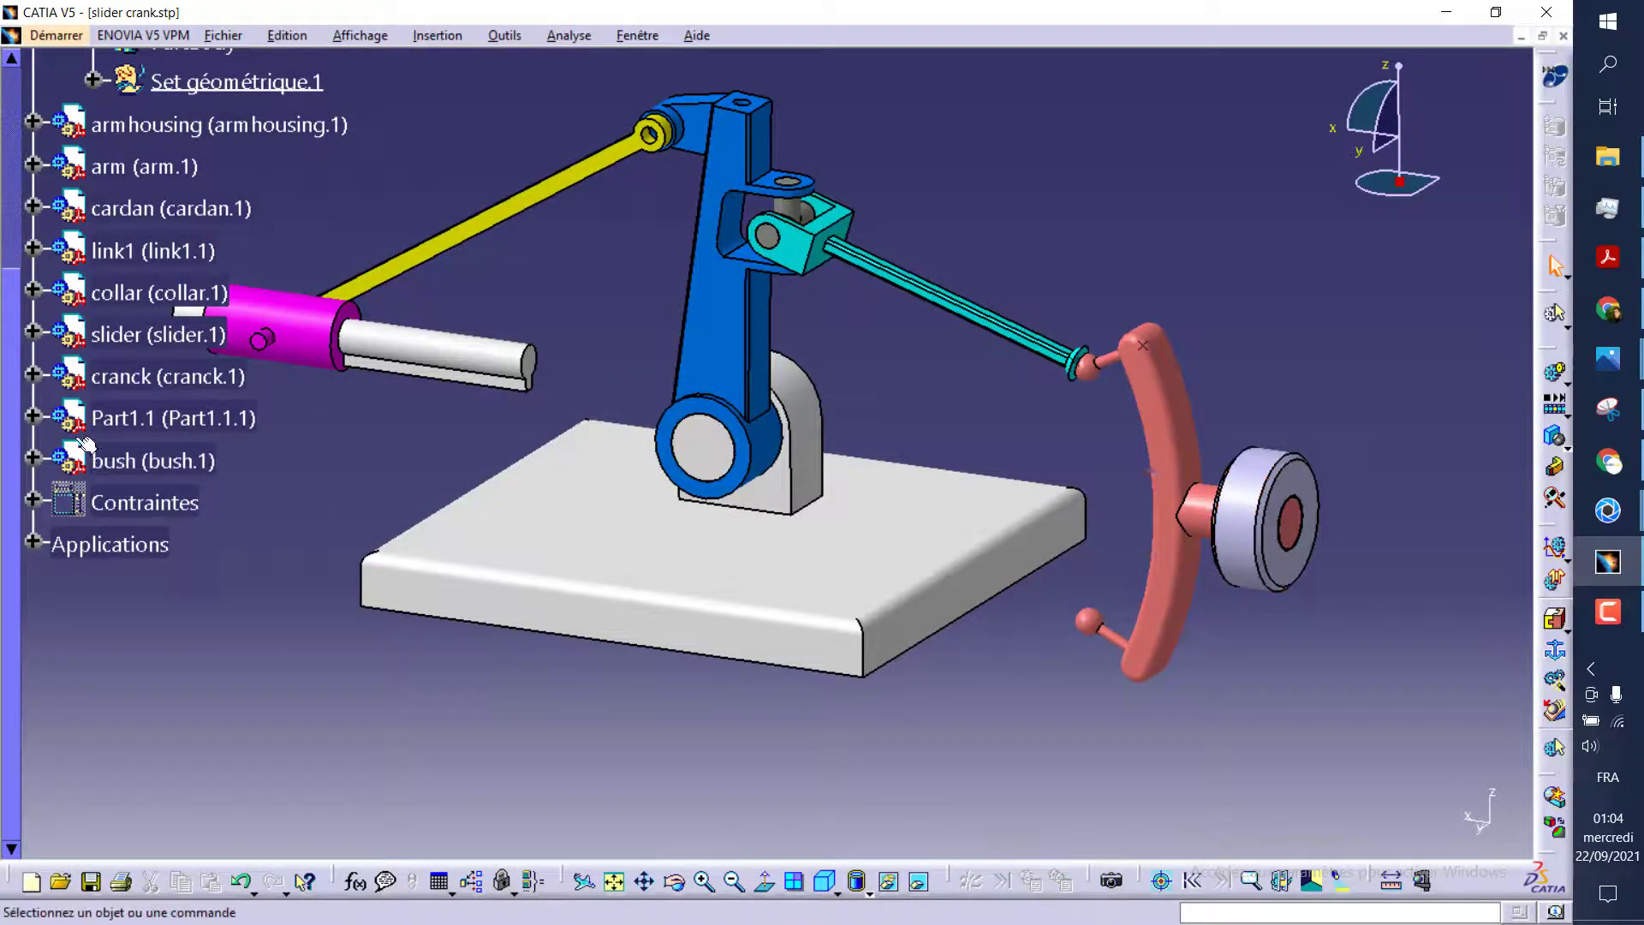
Colour the bush white
{"action": "right_click", "coordinate": [170, 462]}
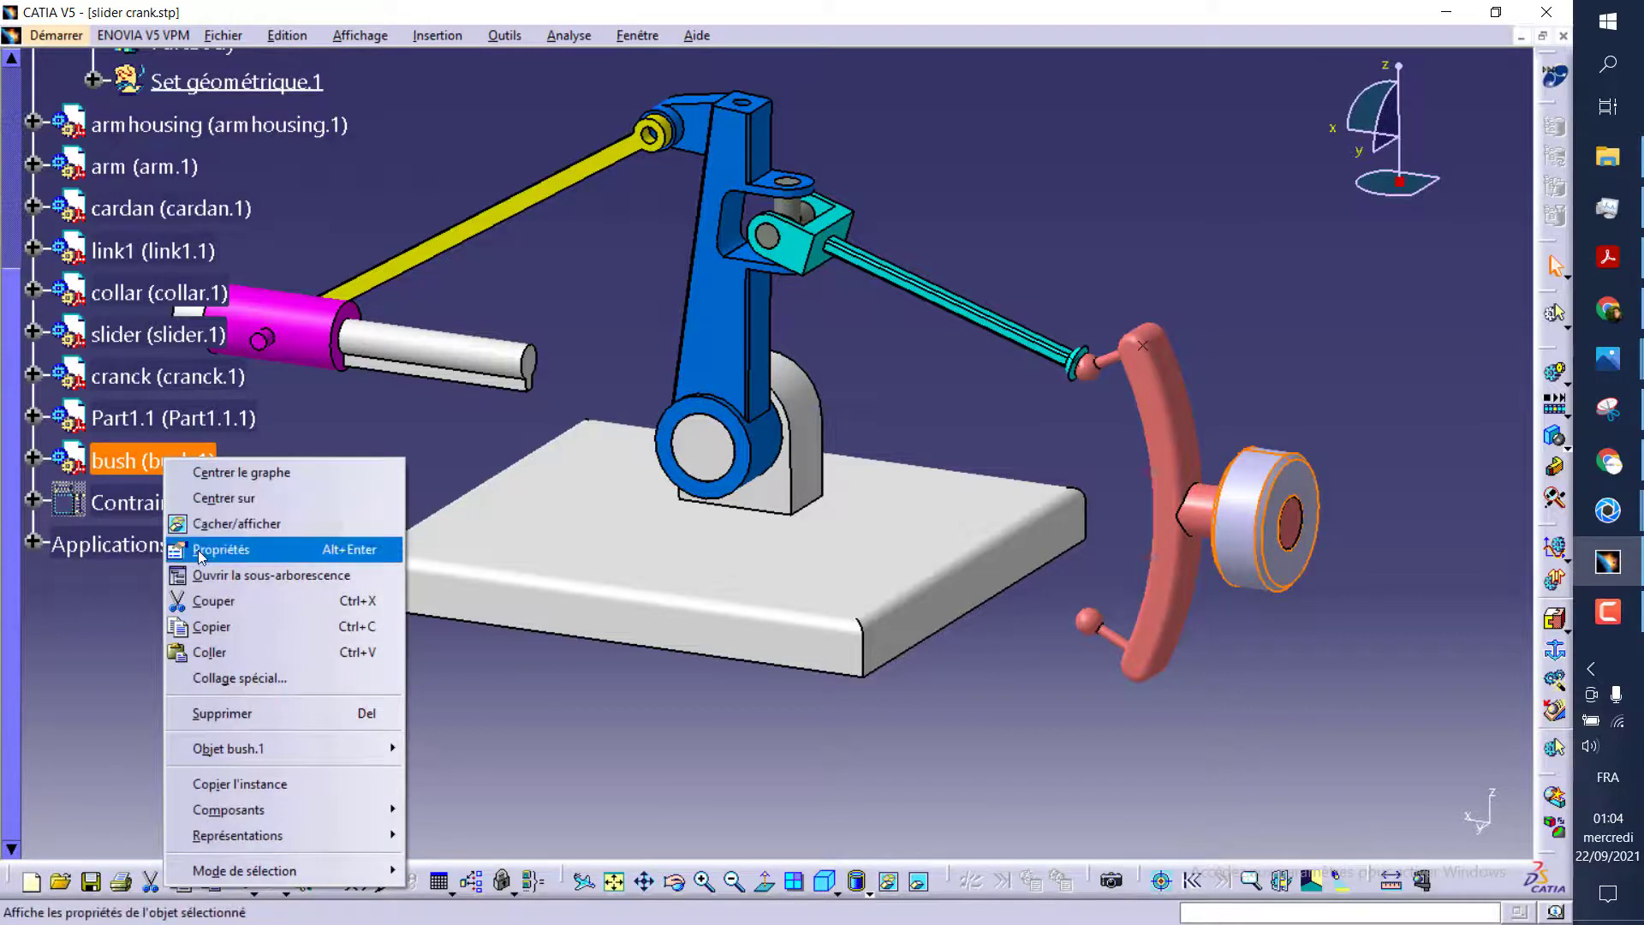
{"action": "left_click", "coordinate": [198, 550]}
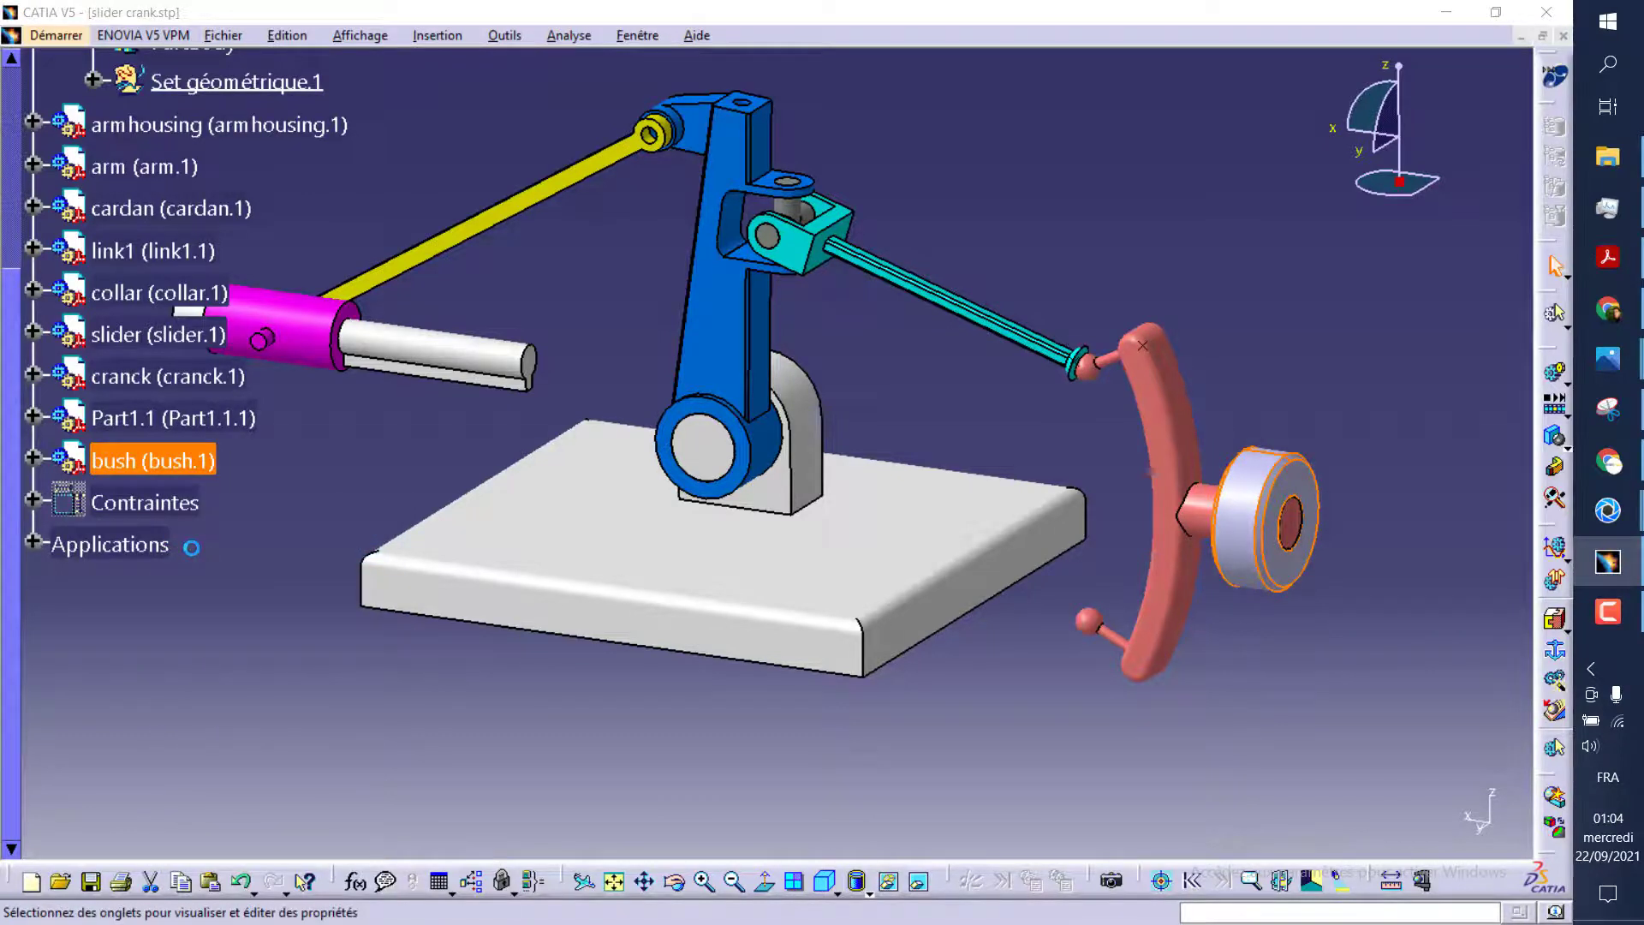
{"action": "left_click", "coordinate": [338, 267]}
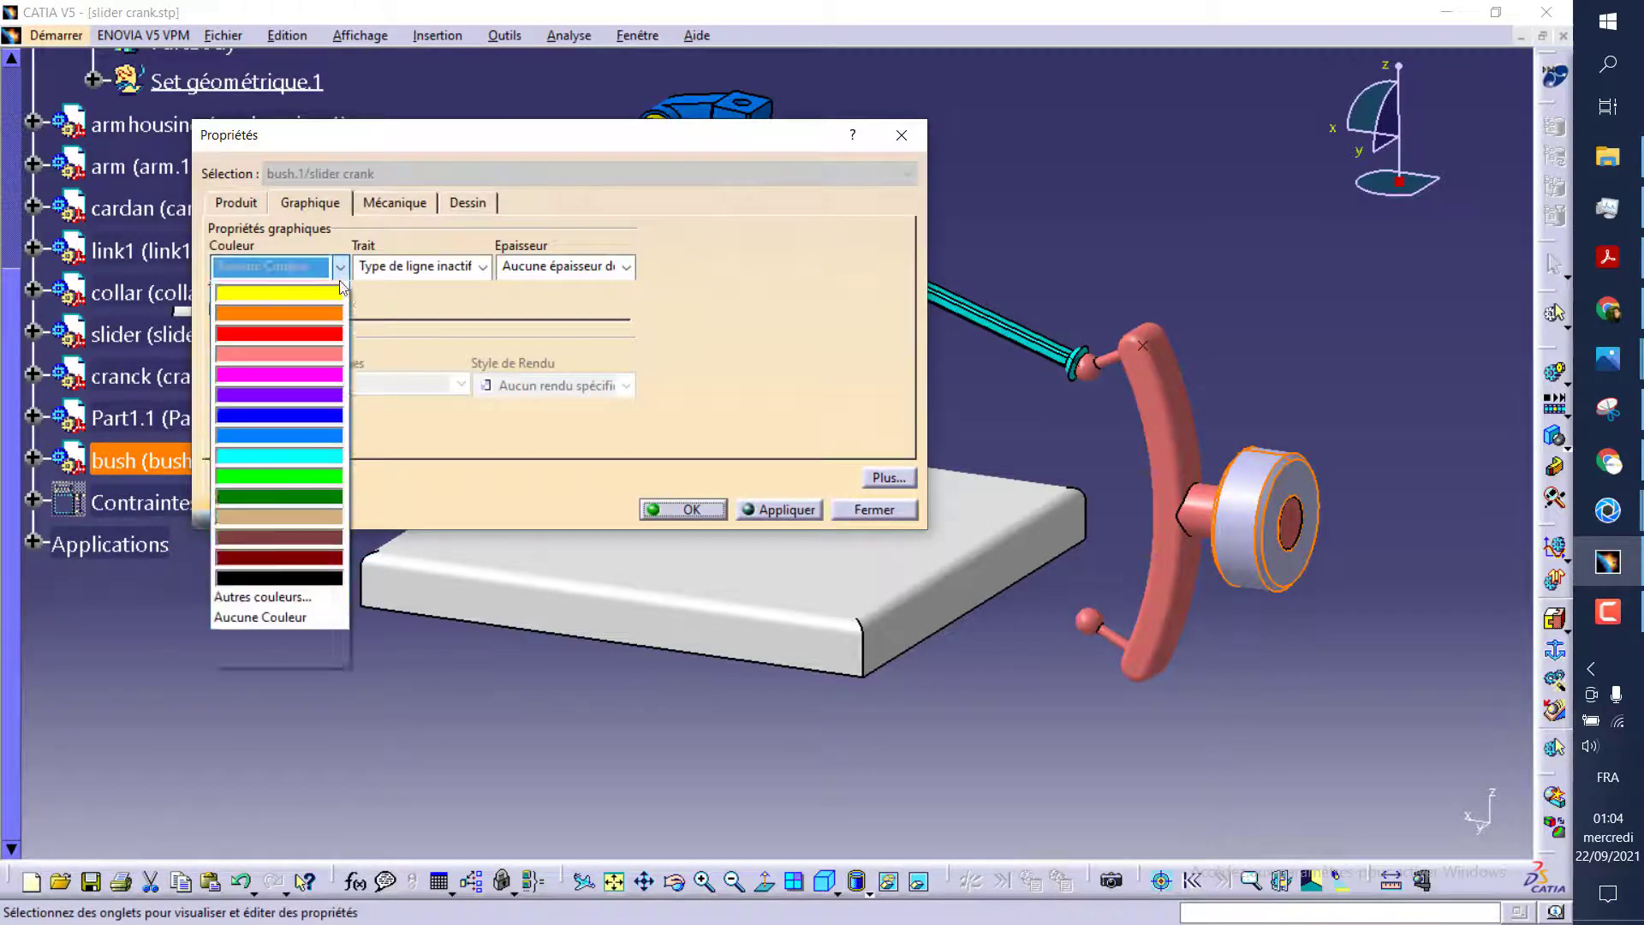
{"action": "left_click", "coordinate": [301, 334]}
{"action": "left_click", "coordinate": [755, 512]}
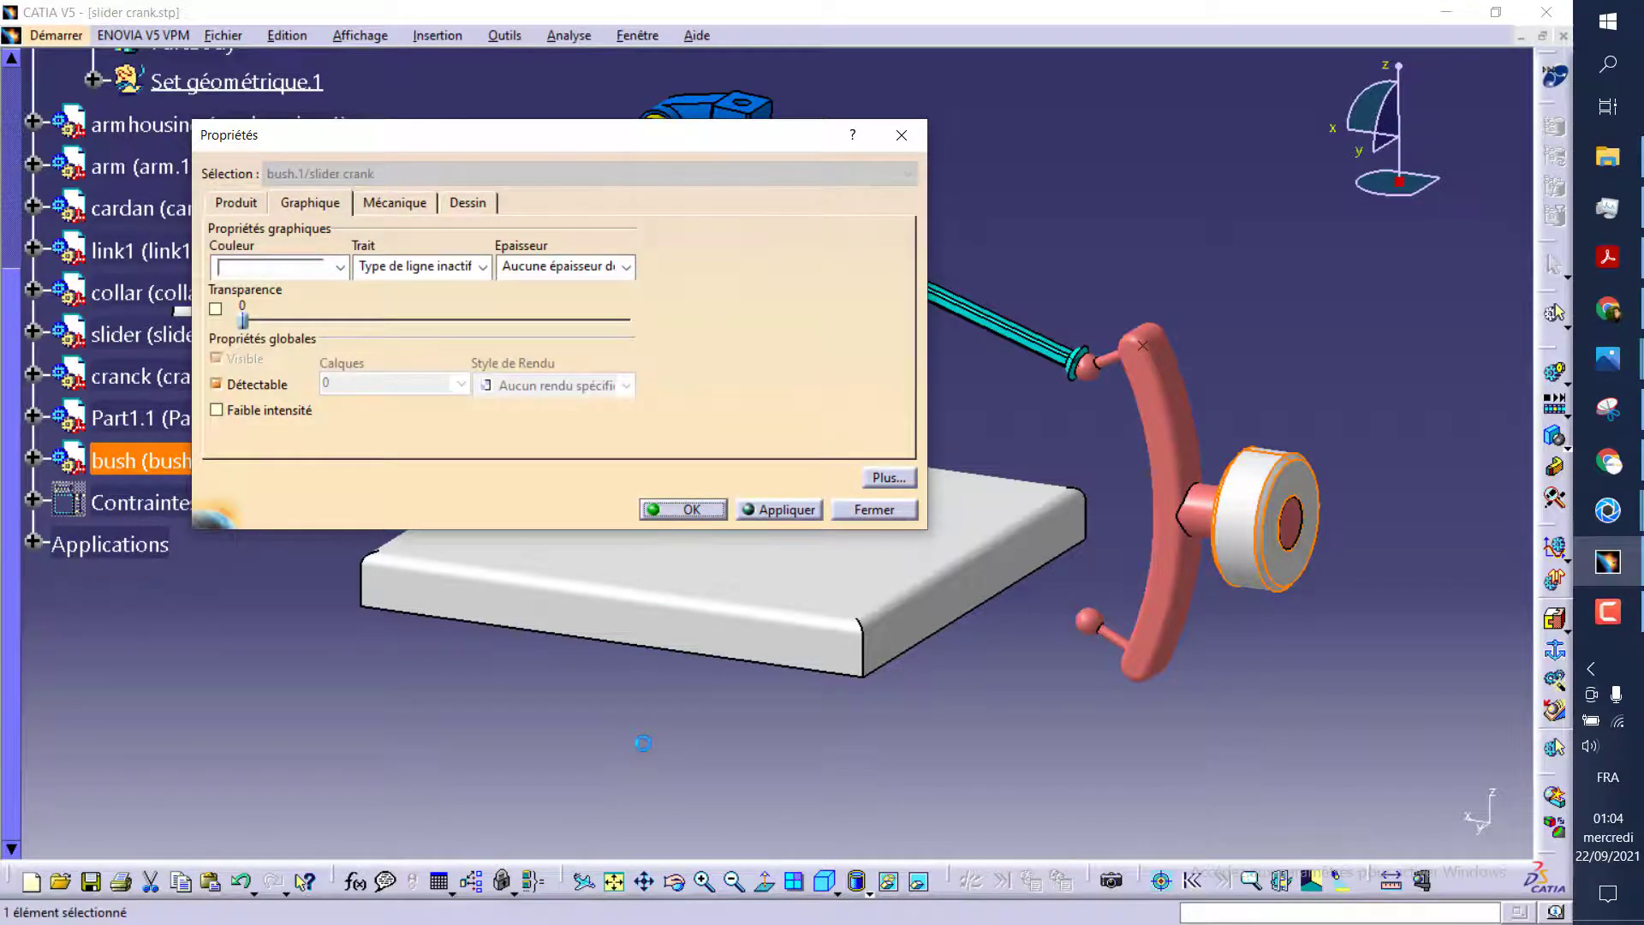
{"action": "left_click", "coordinate": [684, 509]}
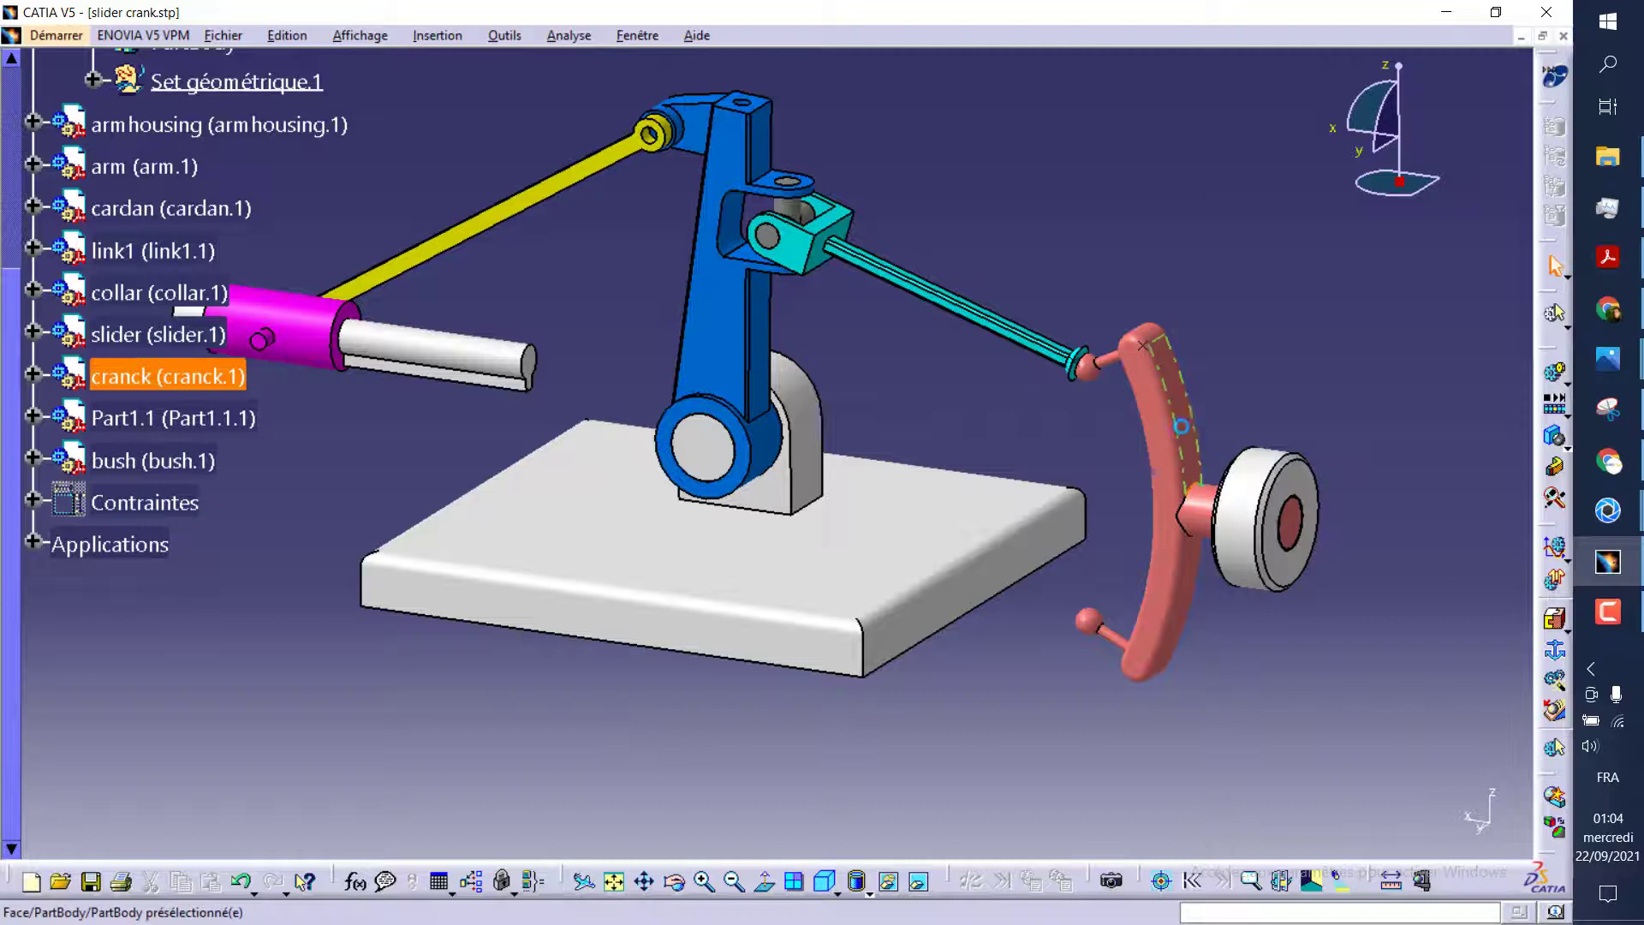
Colour the cranck part green
{"action": "left_click", "coordinate": [214, 377]}
{"action": "right_click", "coordinate": [214, 377]}
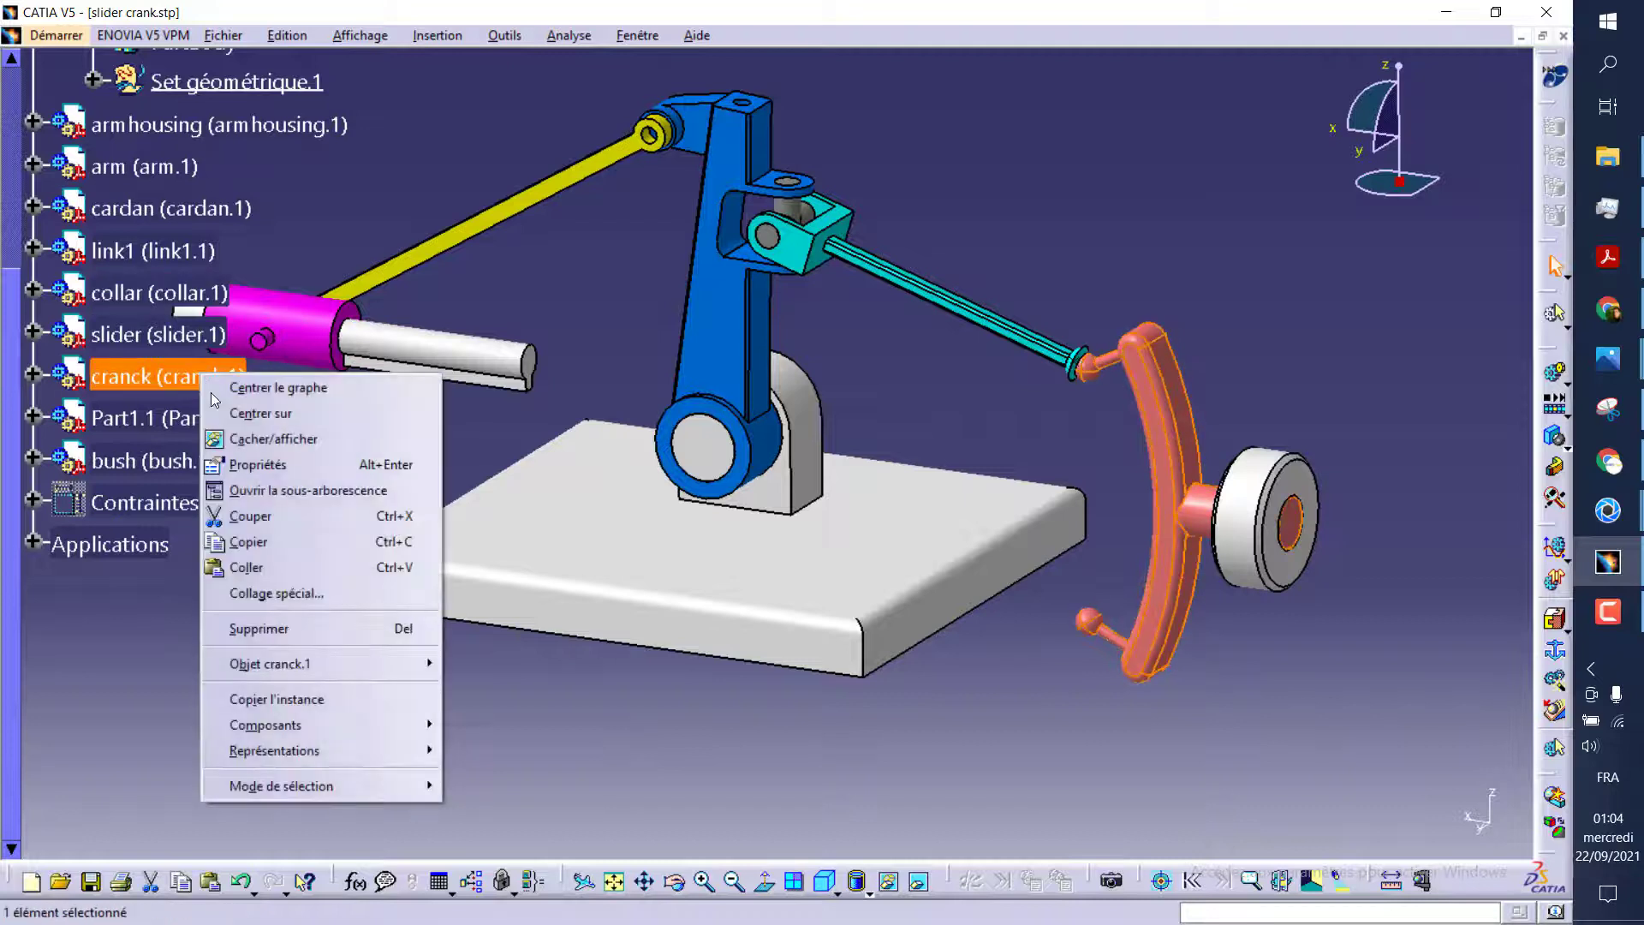
{"action": "left_click", "coordinate": [248, 467]}
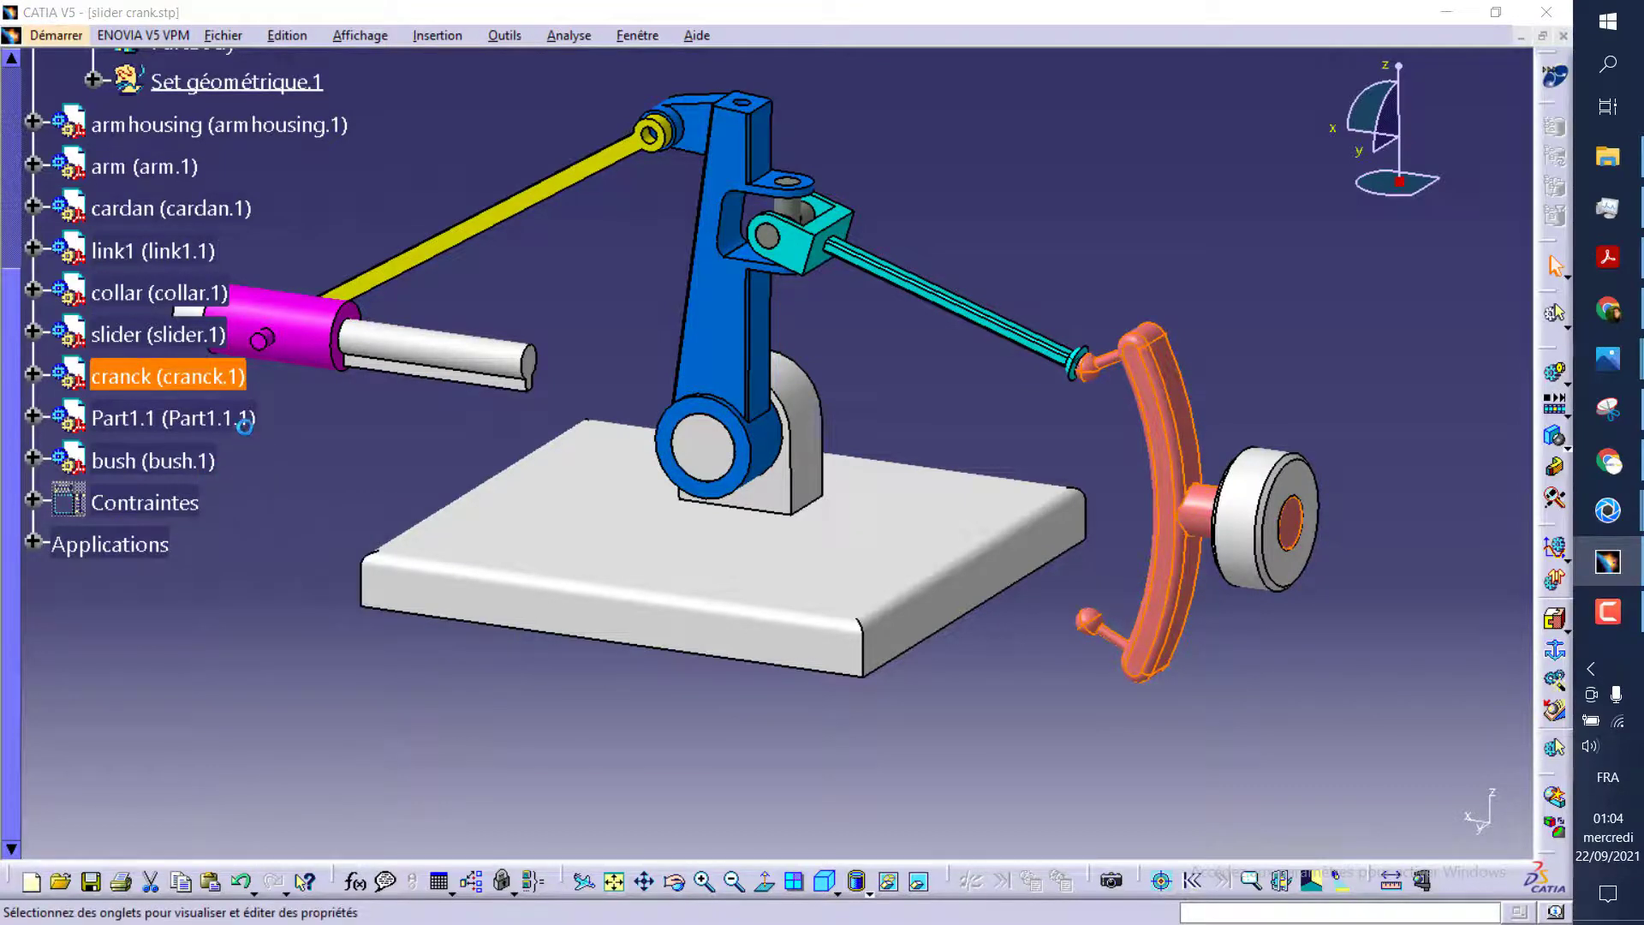
{"action": "left_click", "coordinate": [342, 267]}
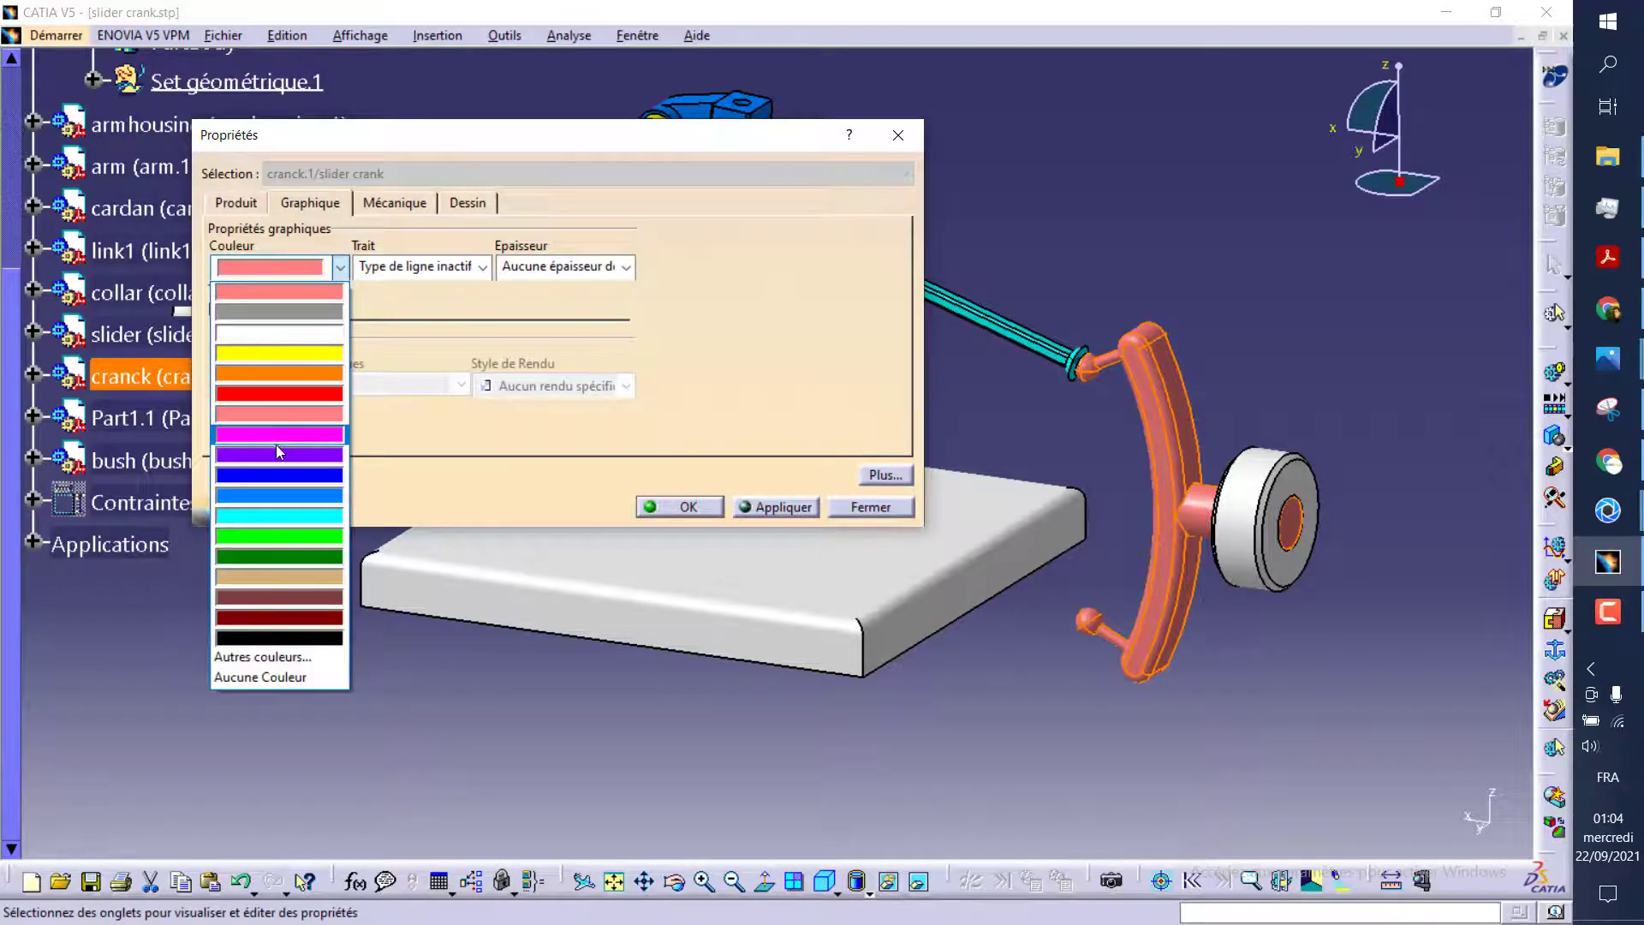
{"action": "left_click", "coordinate": [285, 541]}
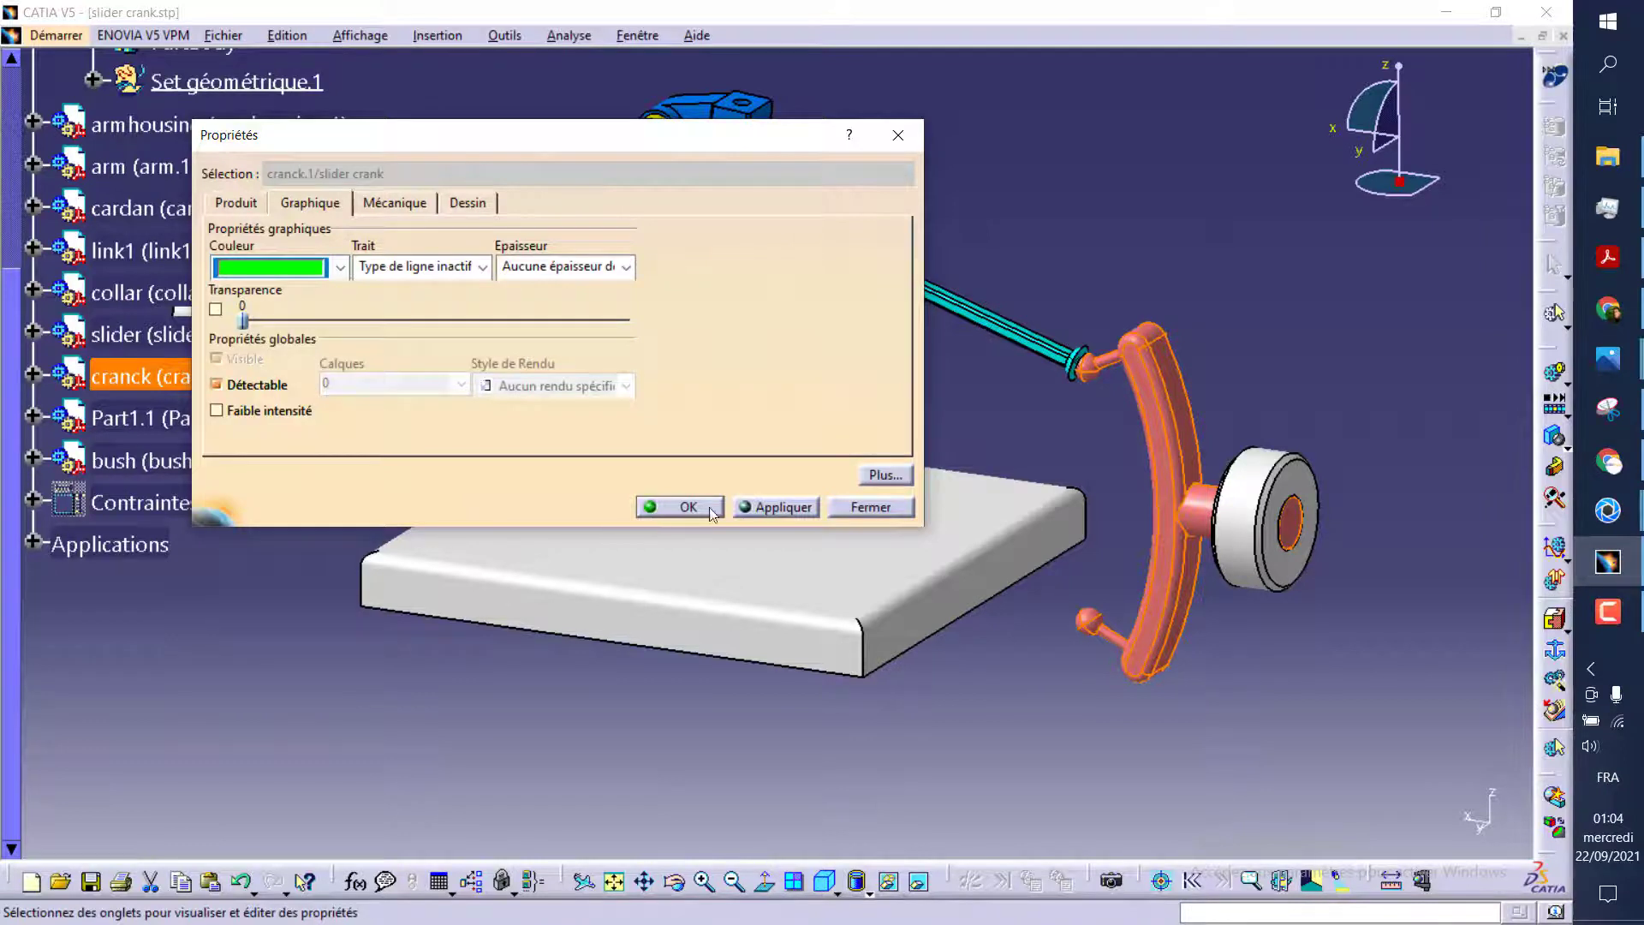
{"action": "left_click", "coordinate": [781, 507]}
{"action": "left_click", "coordinate": [689, 509]}
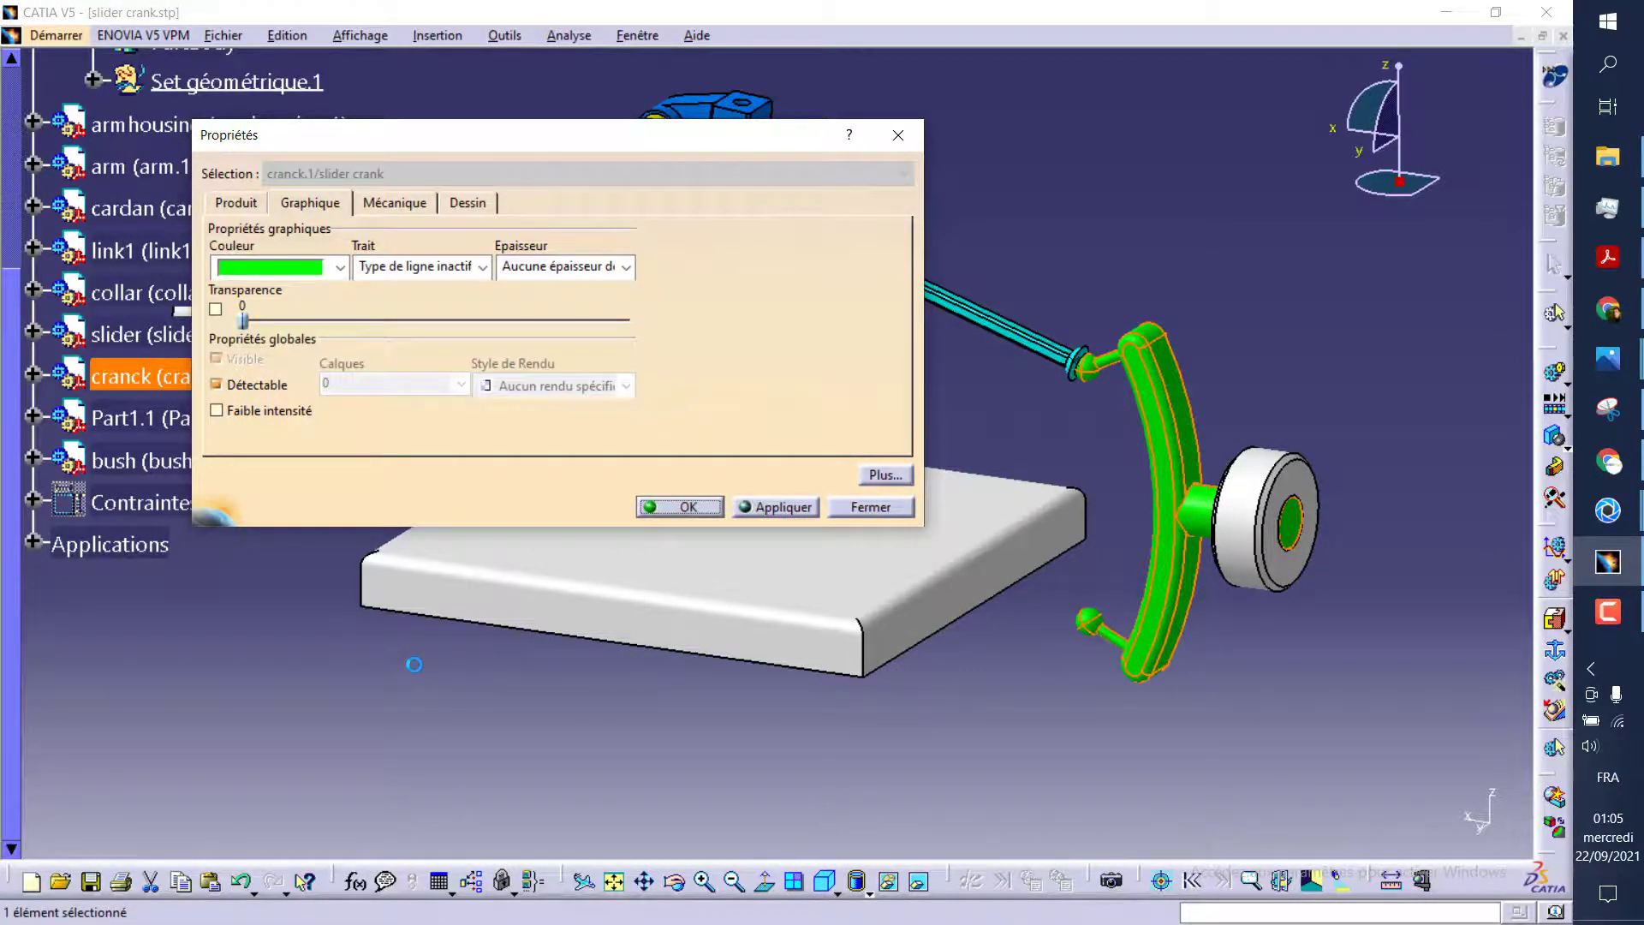
{"action": "left_click", "coordinate": [414, 665]}
{"action": "scroll", "coordinate": [724, 497], "scroll_direction": "down", "scroll_amount": 10}
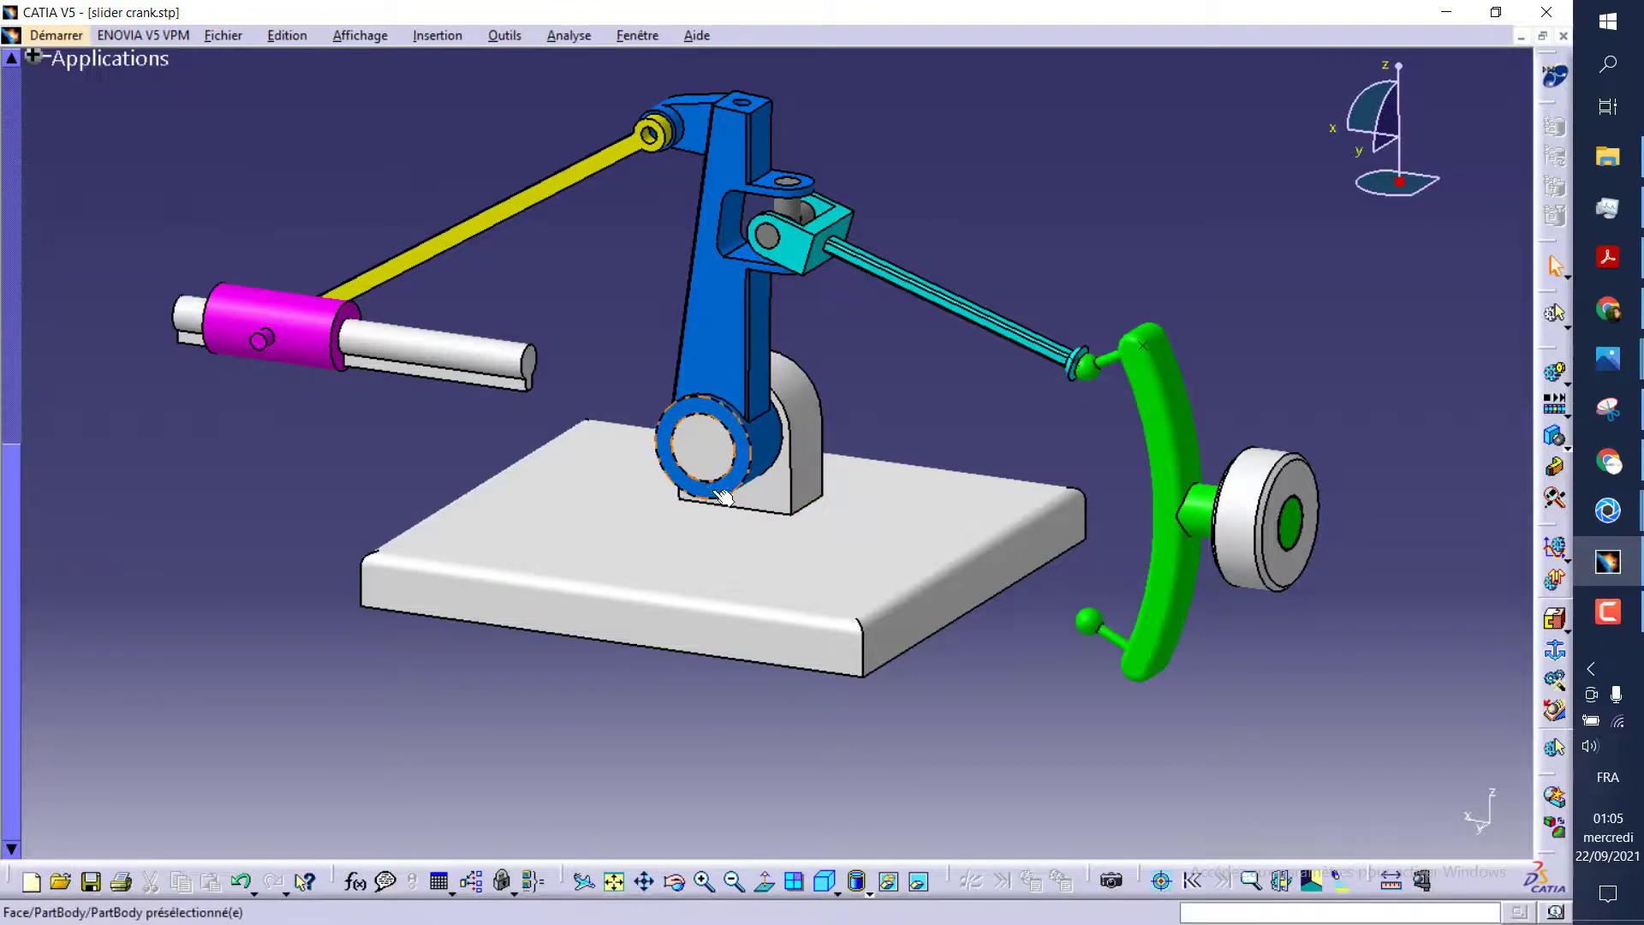
{"action": "mouse_move", "coordinate": [724, 497]}
{"action": "middle_mouse_down"}
{"action": "mouse_move", "coordinate": [757, 575]}
{"action": "mouse_move", "coordinate": [793, 555]}
{"action": "mouse_move", "coordinate": [790, 668]}
{"action": "mouse_move", "coordinate": [814, 486]}
{"action": "mouse_move", "coordinate": [898, 458]}
{"action": "middle_mouse_up"}
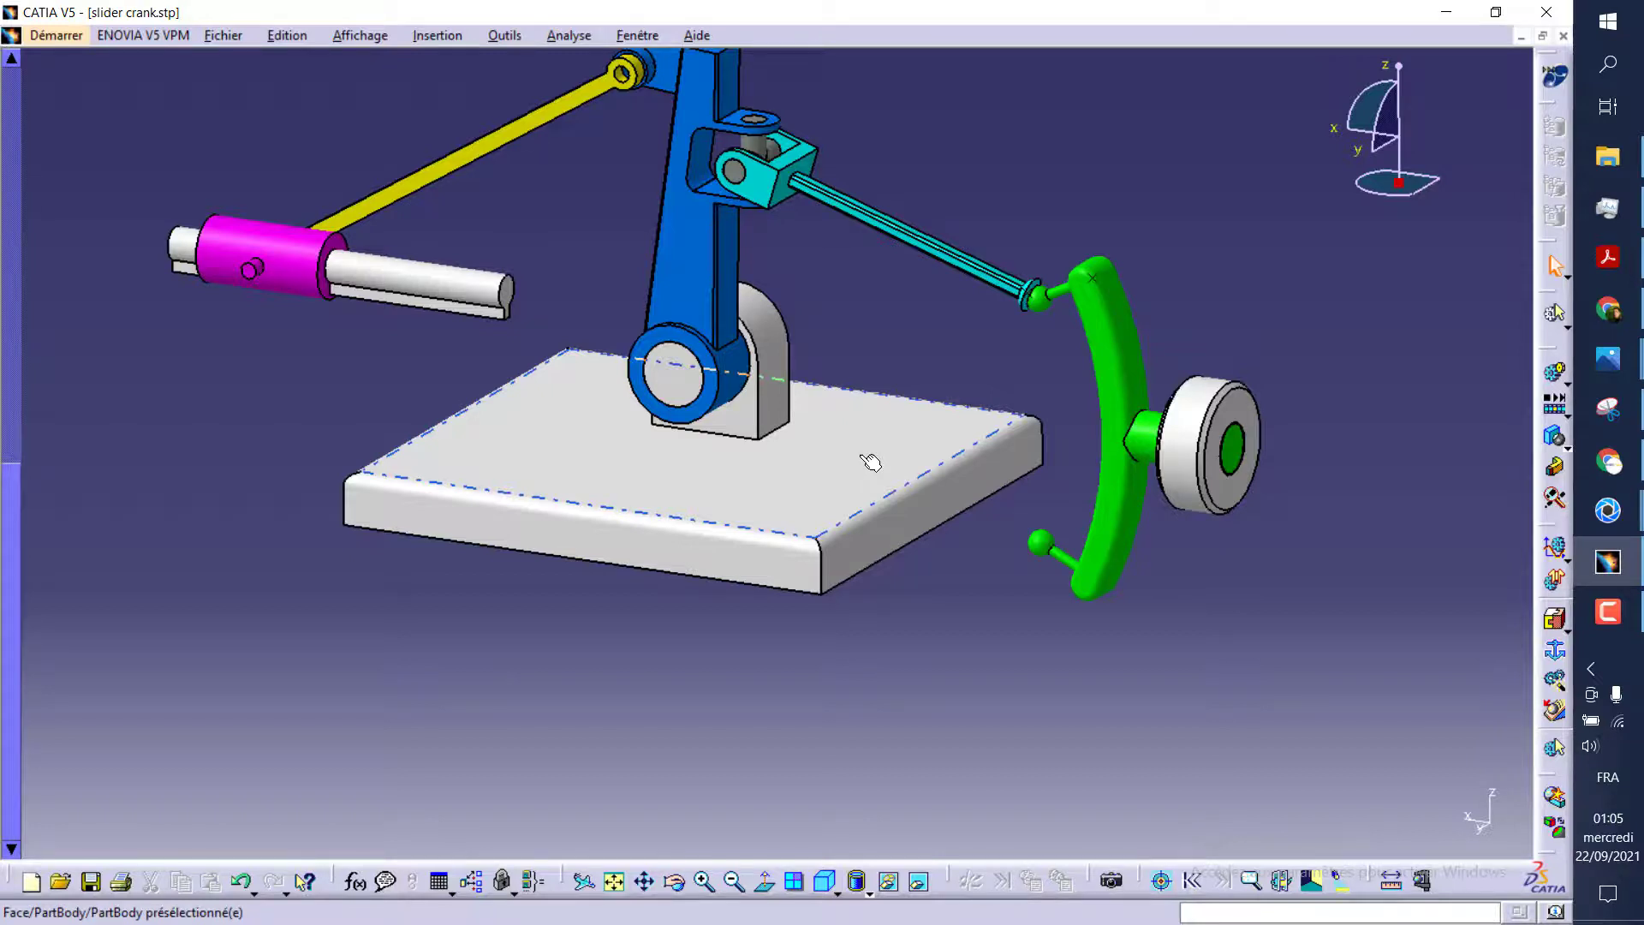
{"action": "middle_click_drag", "start_coordinate": [476, 172], "coordinate": [477, 321]}
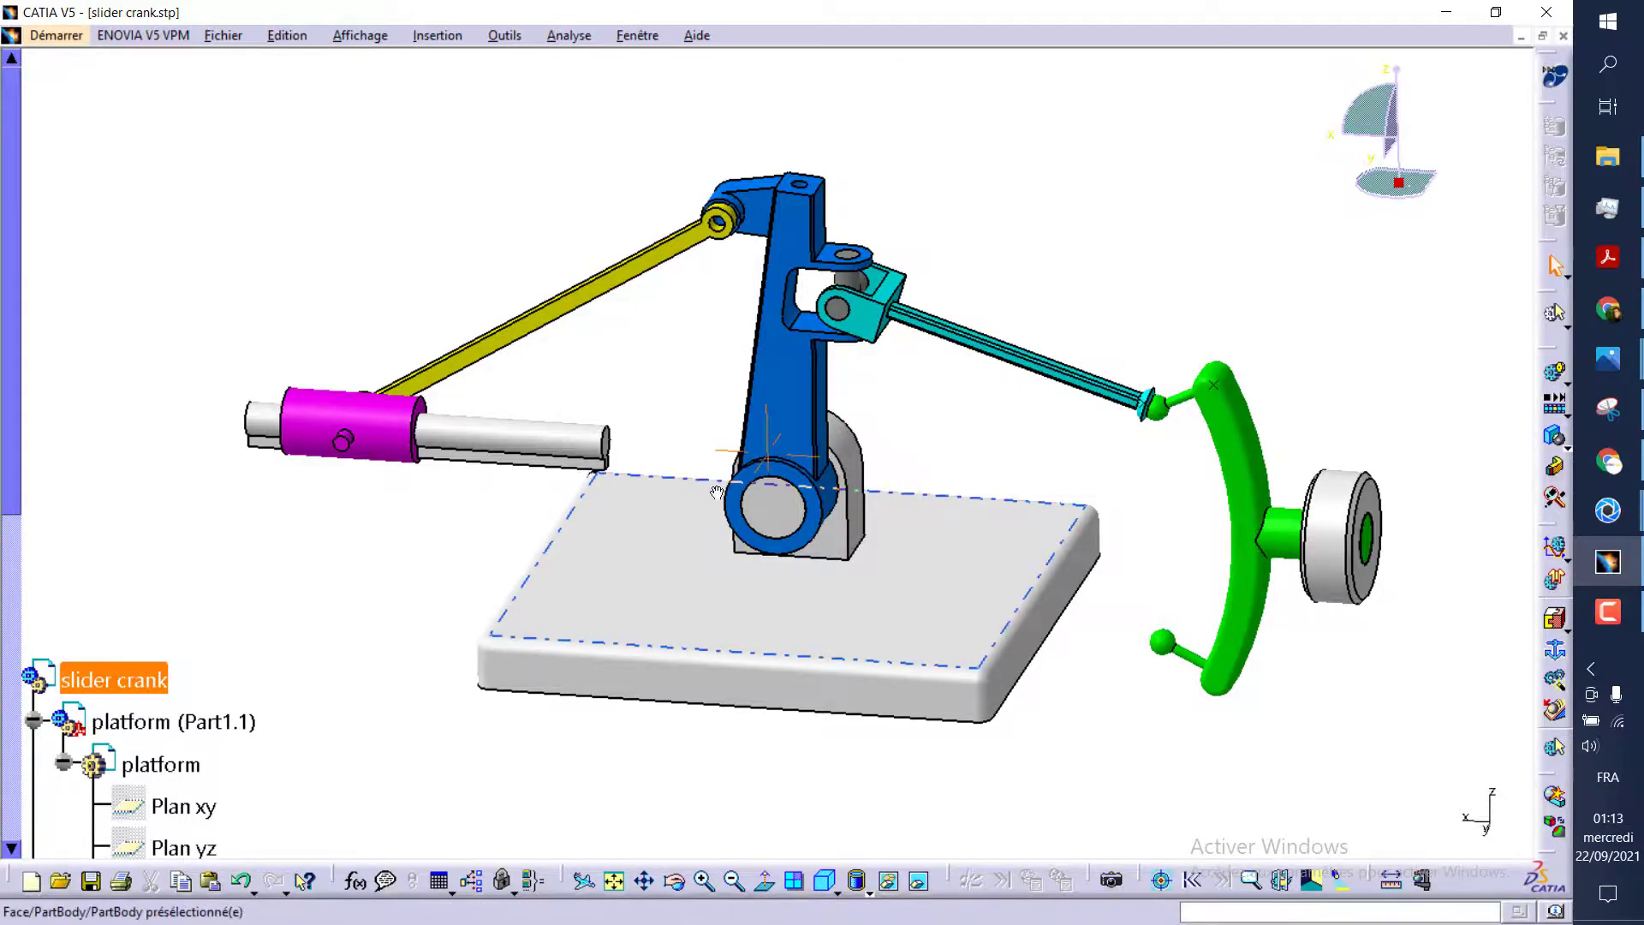
{"action": "middle_click_drag", "start_coordinate": [769, 420], "coordinate": [759, 474]}
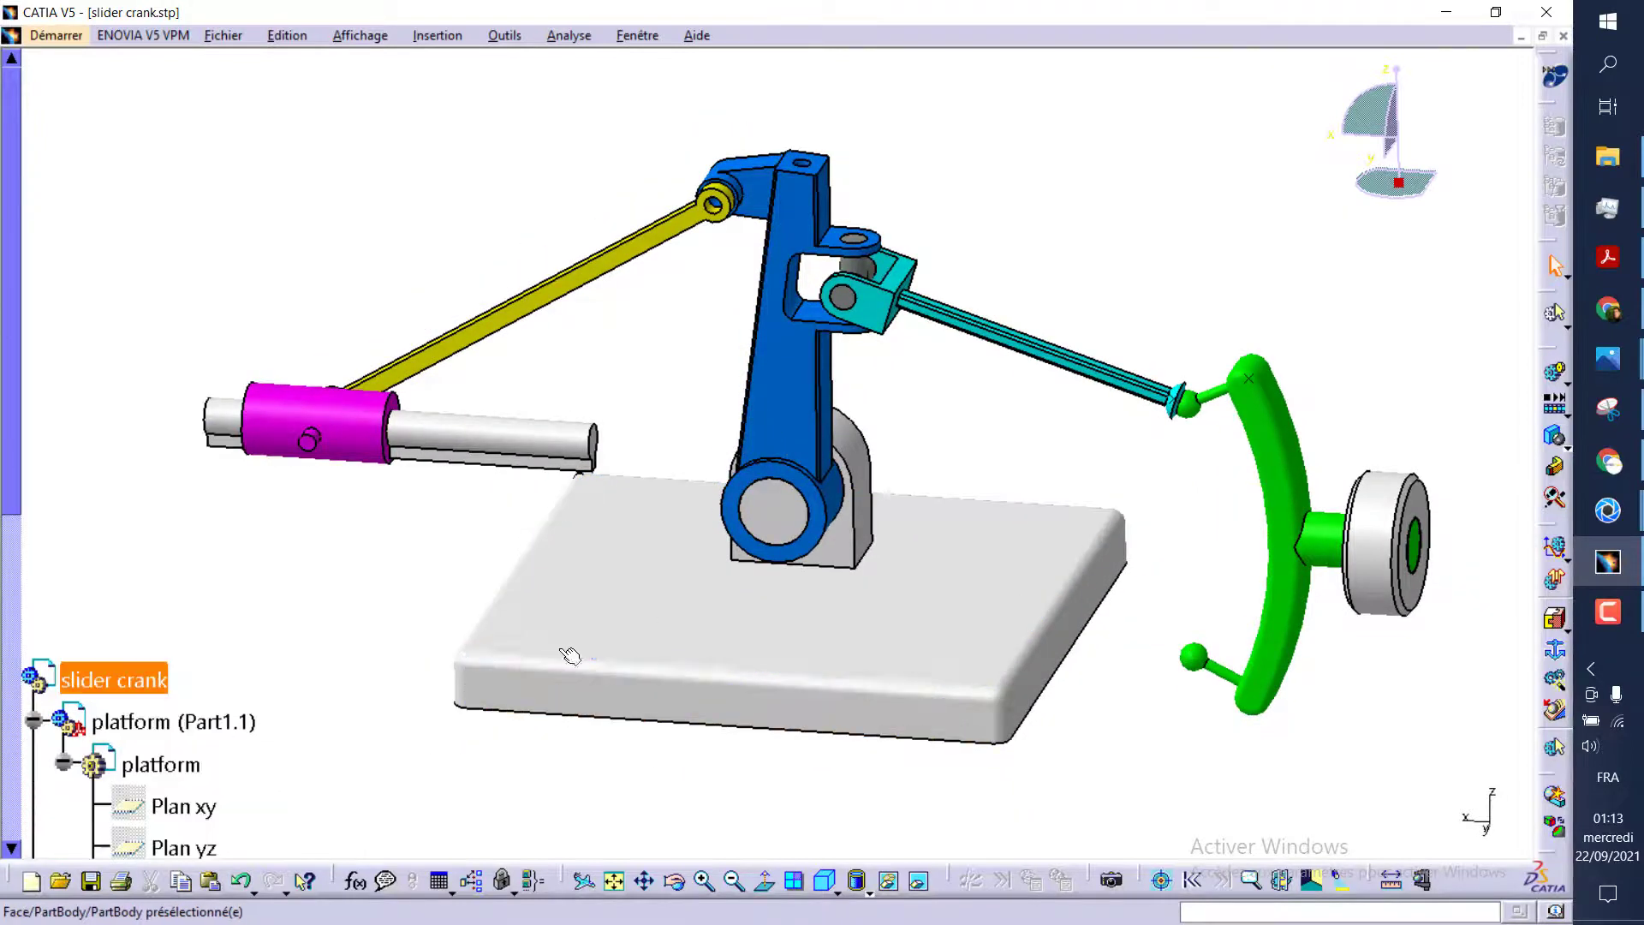
{"action": "key", "text": "F3"}
{"action": "middle_click_drag", "start_coordinate": [671, 698], "coordinate": [638, 695]}
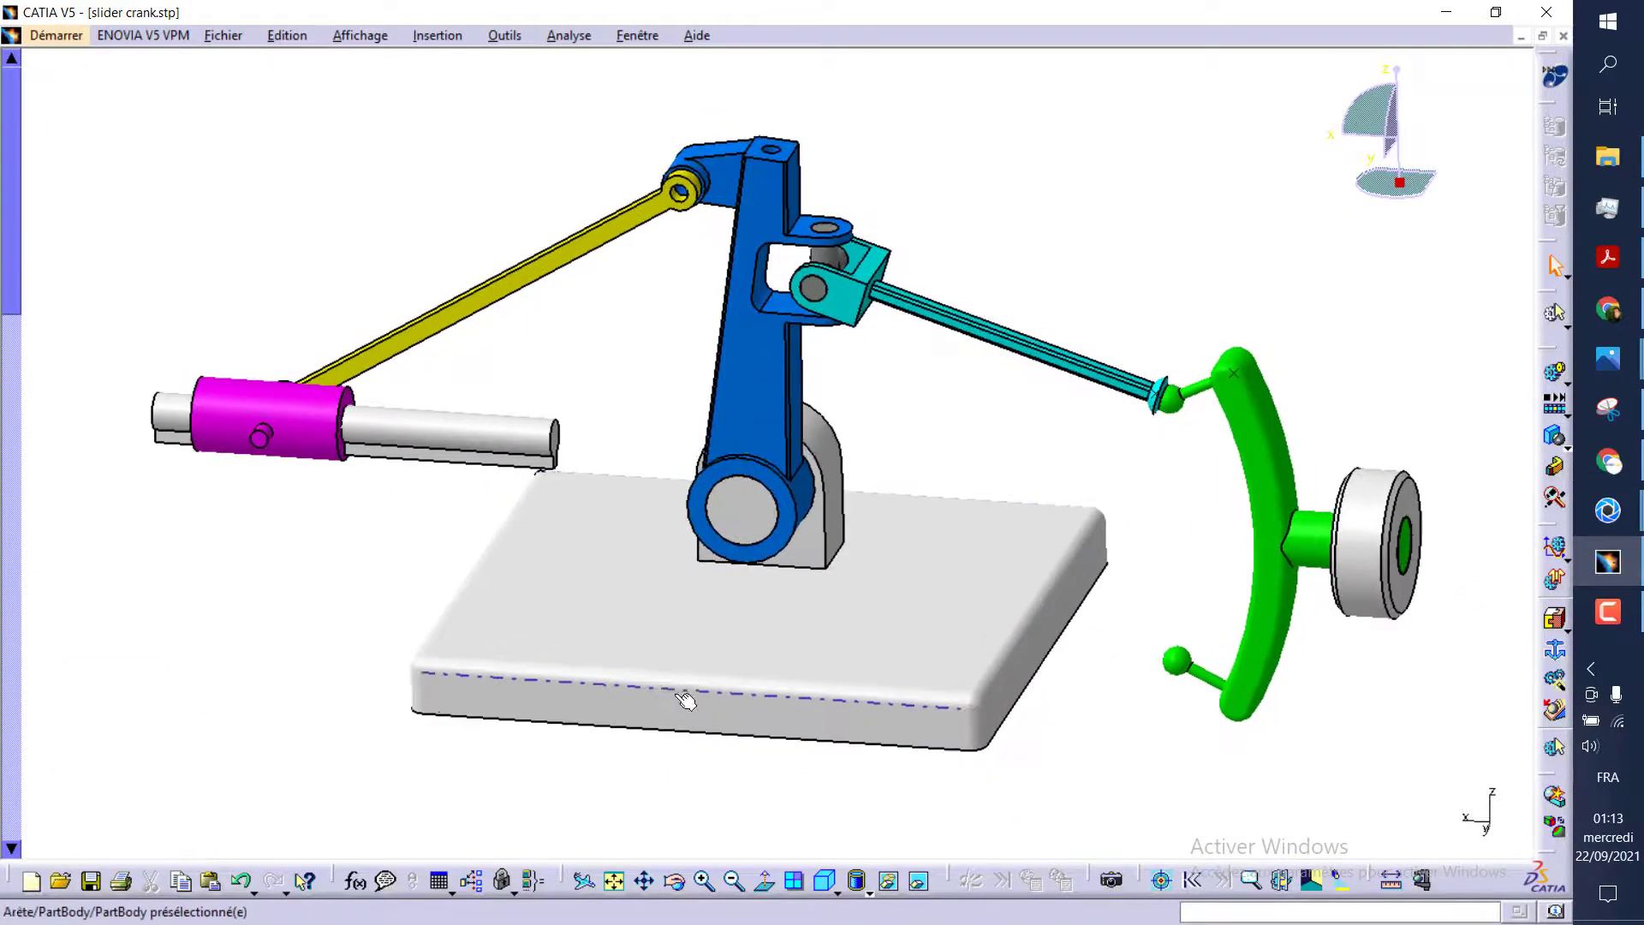
{"action": "mouse_move", "coordinate": [751, 257]}
{"action": "middle_mouse_down"}
{"action": "mouse_move", "coordinate": [632, 423]}
{"action": "mouse_move", "coordinate": [643, 416]}
{"action": "mouse_move", "coordinate": [613, 456]}
{"action": "mouse_move", "coordinate": [627, 456]}
{"action": "middle_mouse_up"}
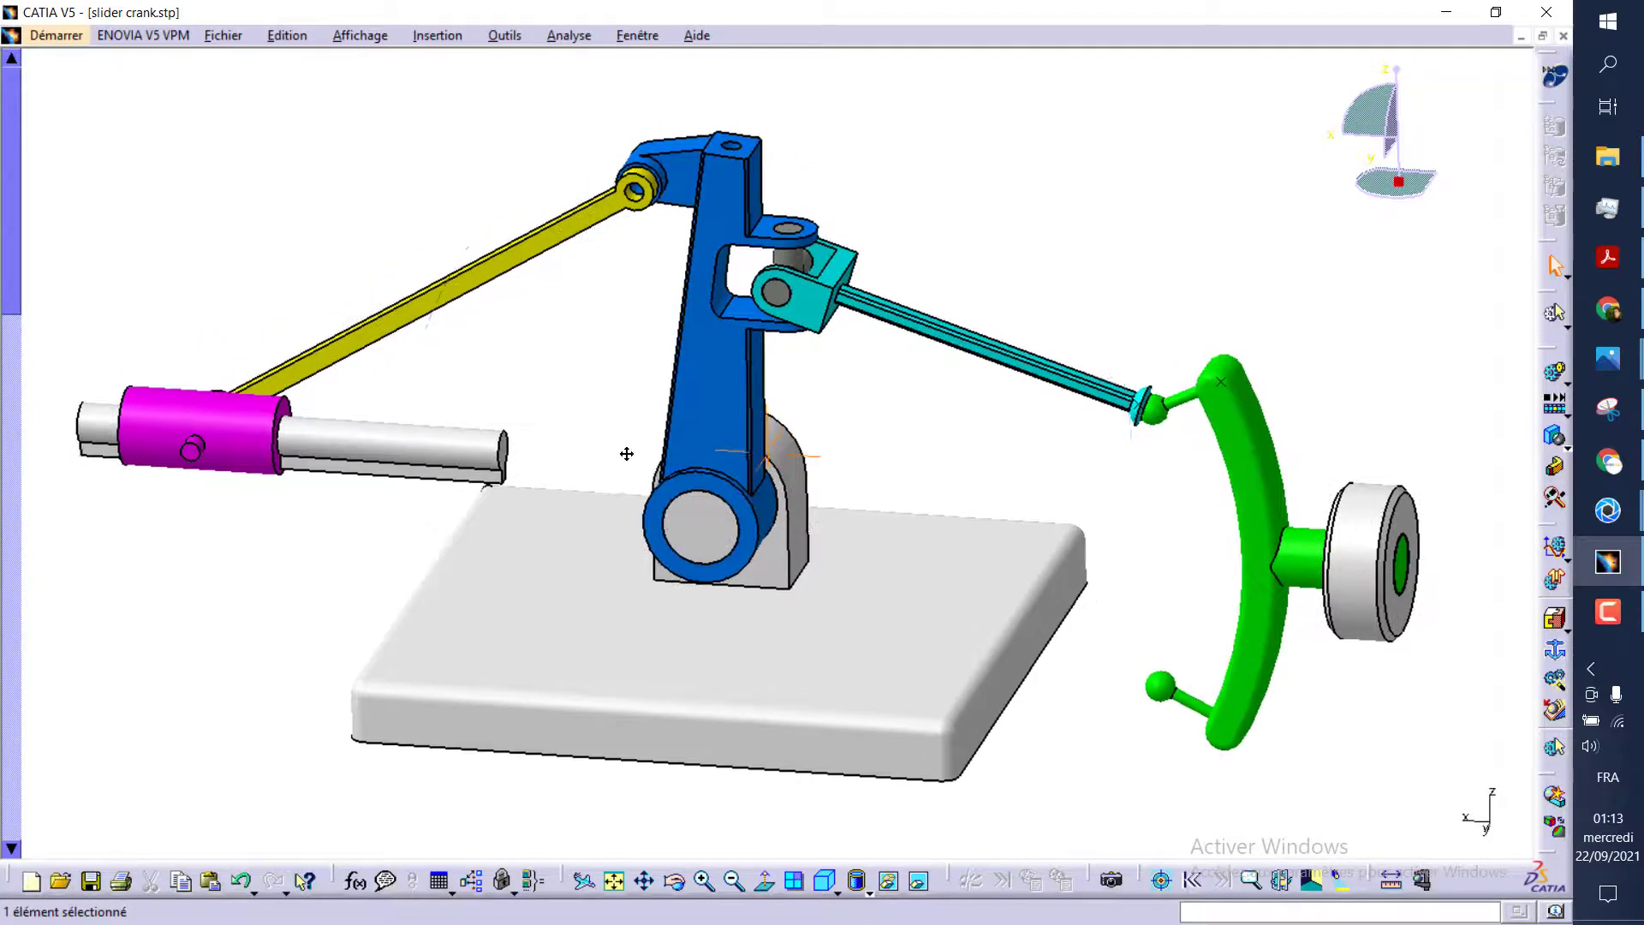
{"action": "left_click", "coordinate": [367, 36]}
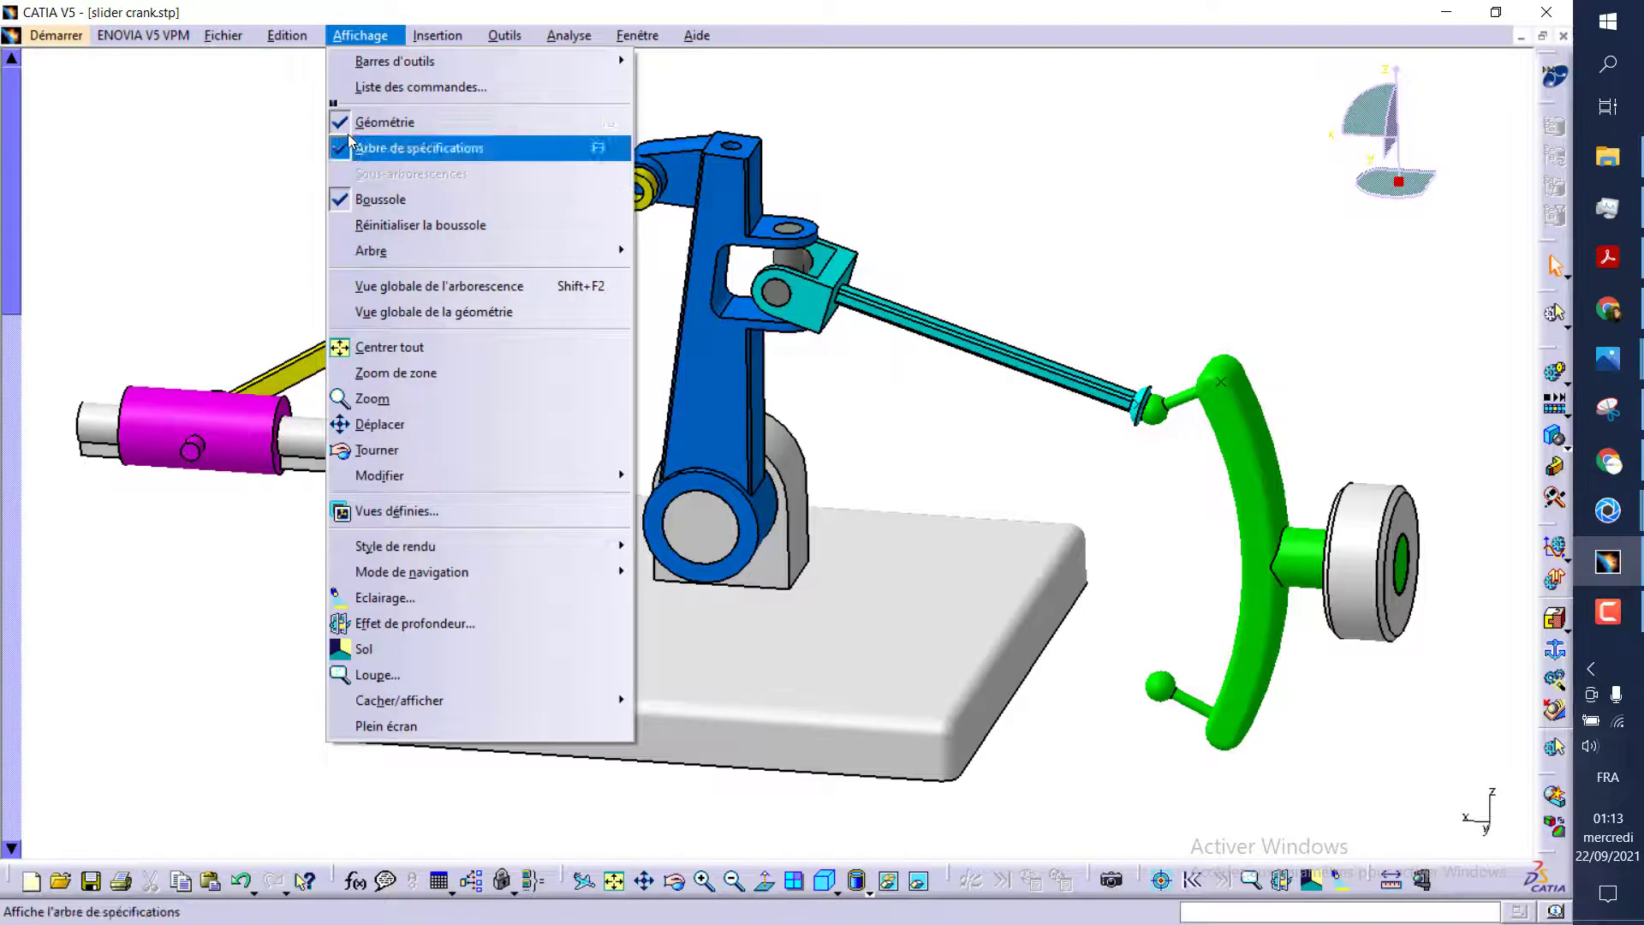
{"action": "left_click", "coordinate": [346, 154]}
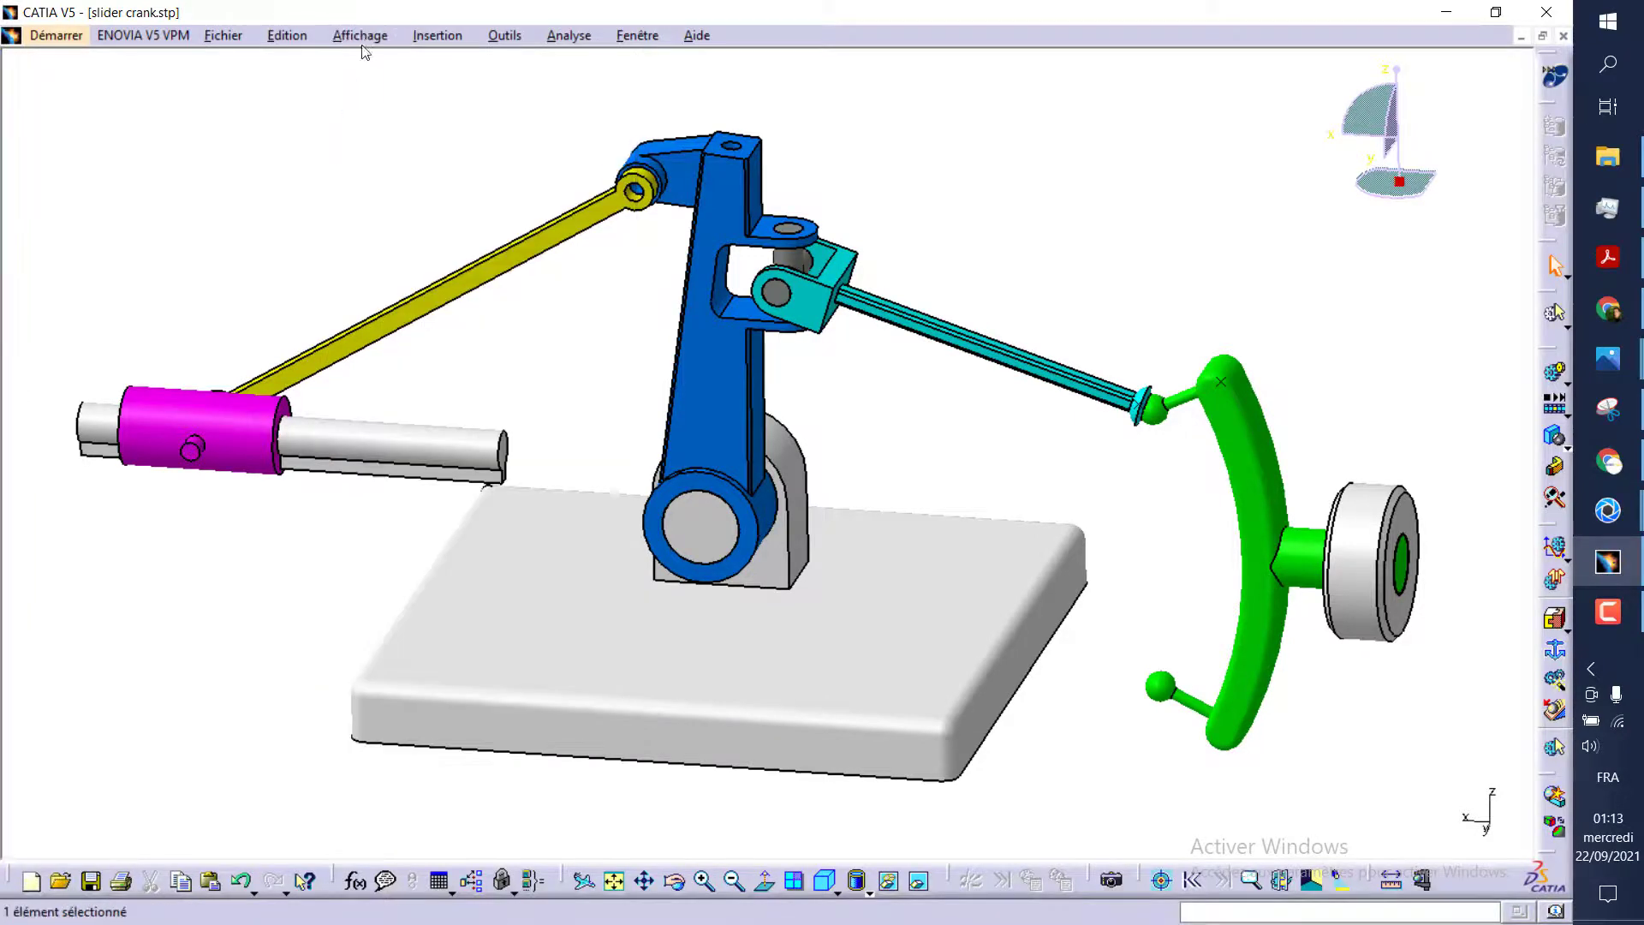
{"action": "left_click", "coordinate": [365, 39]}
{"action": "left_click", "coordinate": [346, 209]}
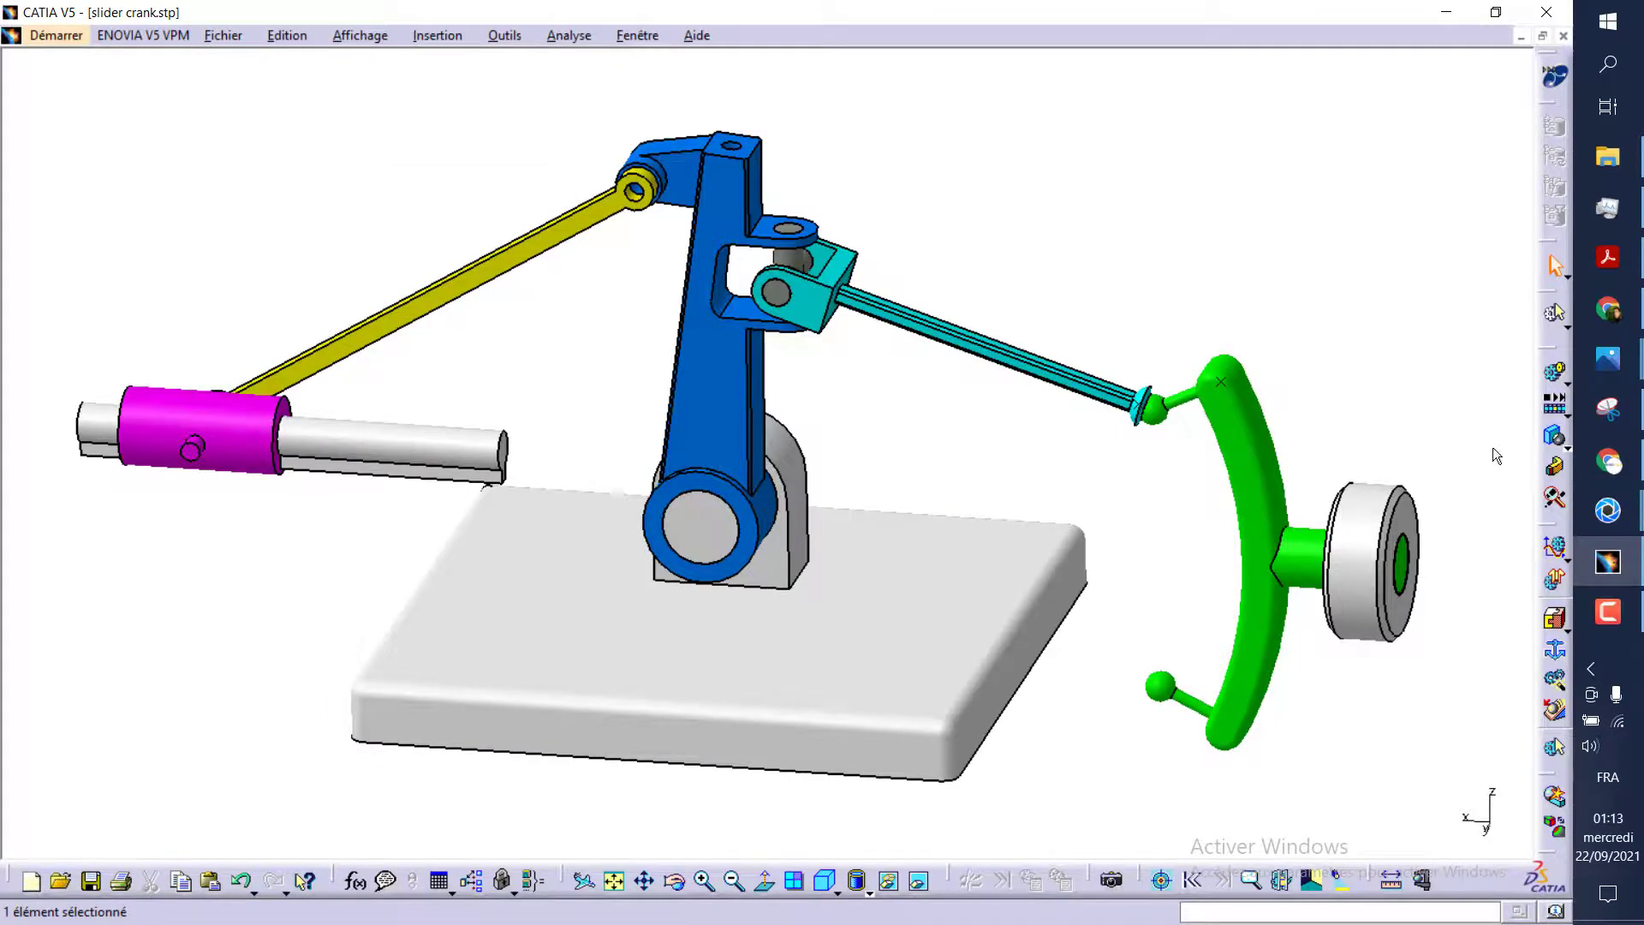
{"action": "left_click", "coordinate": [1565, 588]}
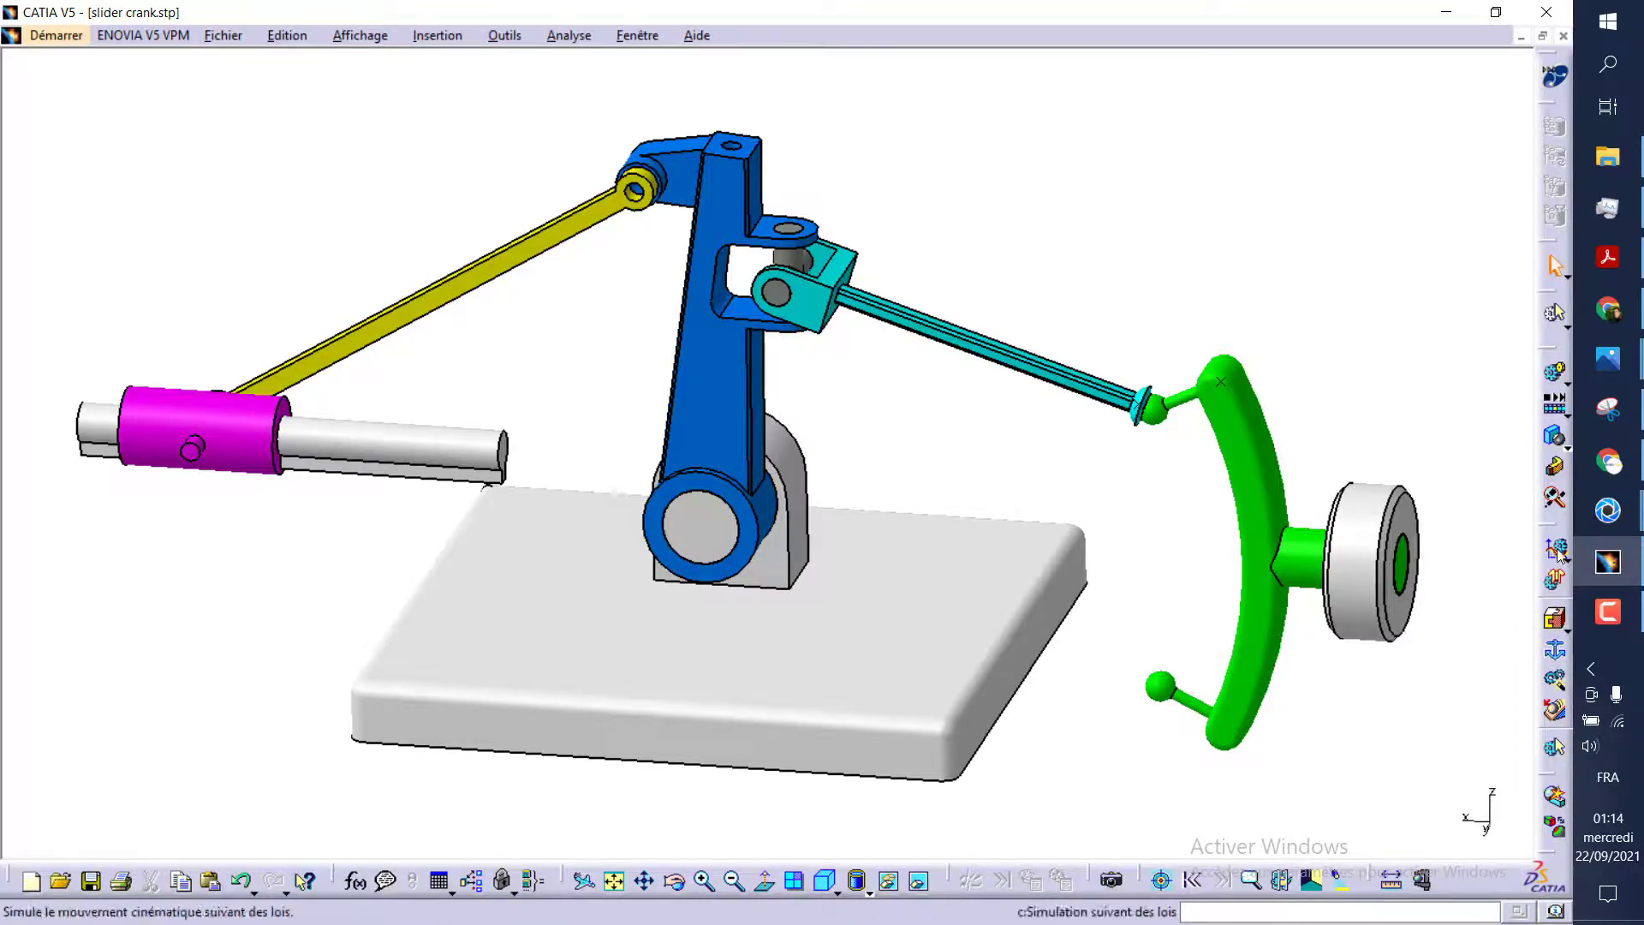
Simulate bielle with laws over 50 steps, auto-inserting positions, and accept the recording
{"action": "left_click", "coordinate": [1556, 375]}
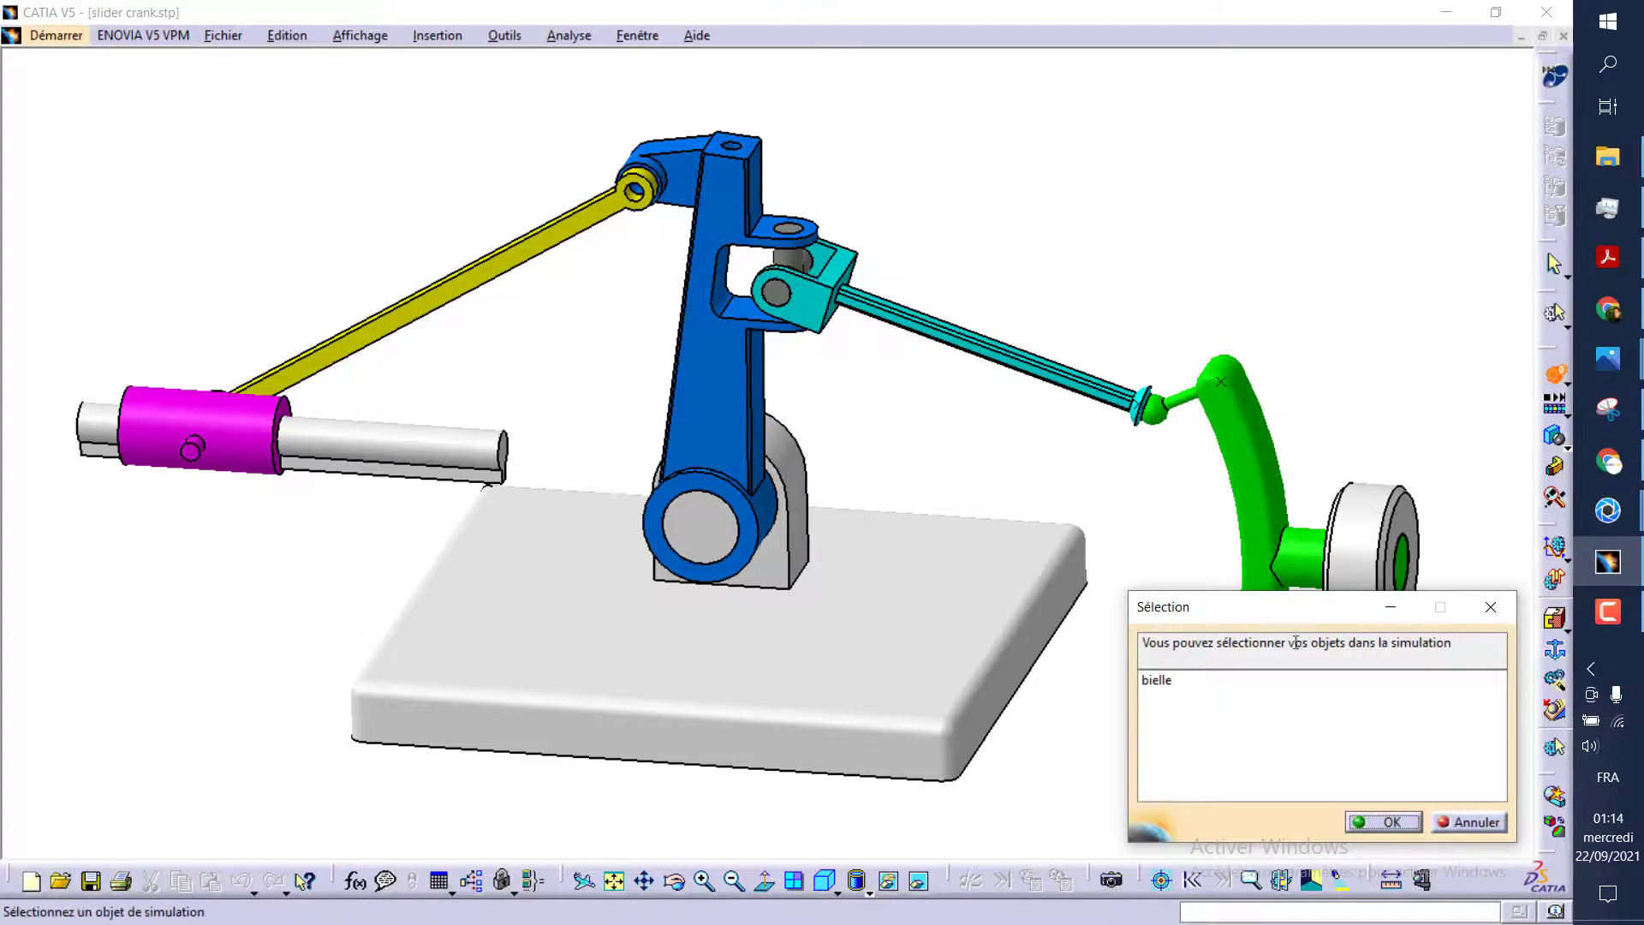
{"action": "left_click", "coordinate": [1172, 690]}
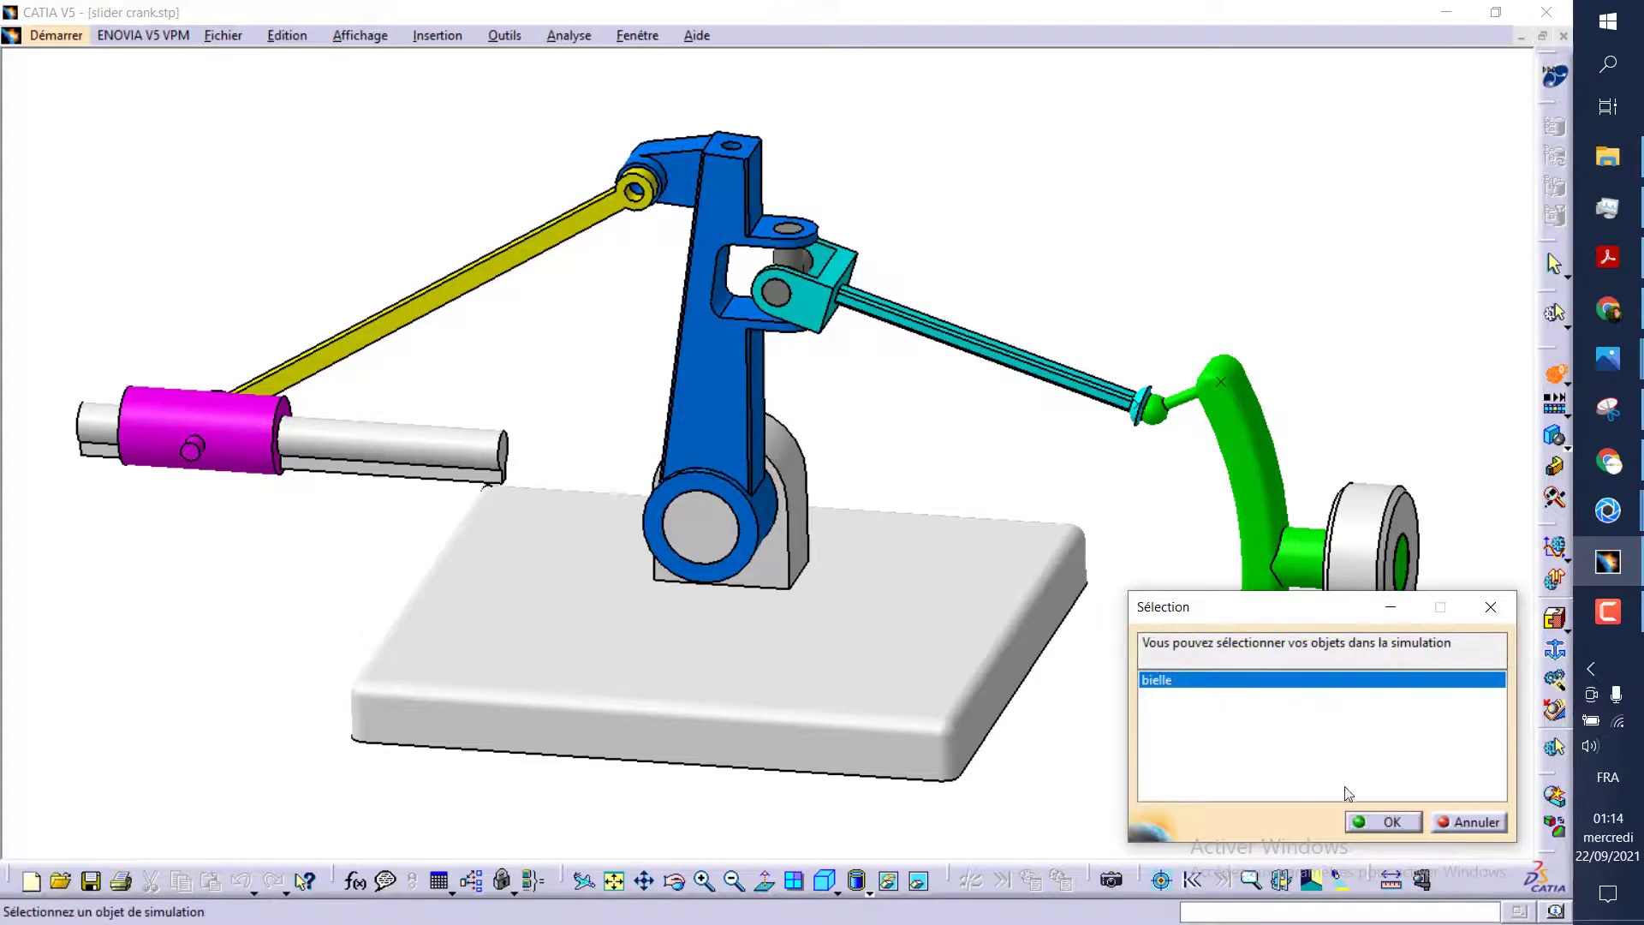
{"action": "left_click", "coordinate": [1377, 824]}
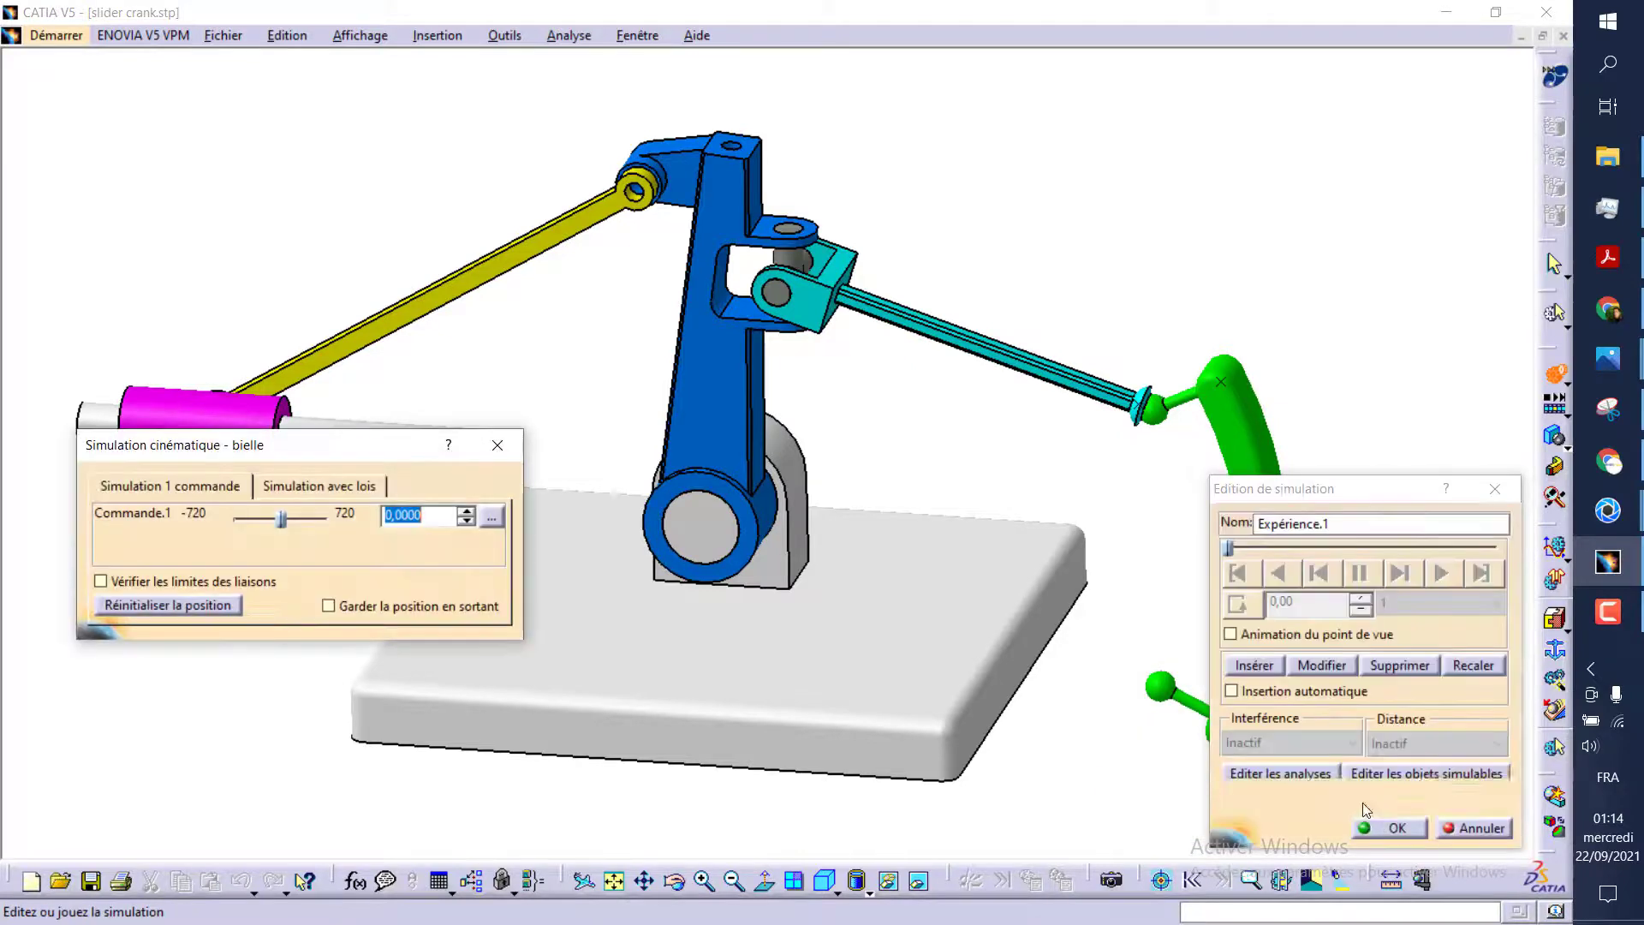
{"action": "left_click", "coordinate": [355, 487]}
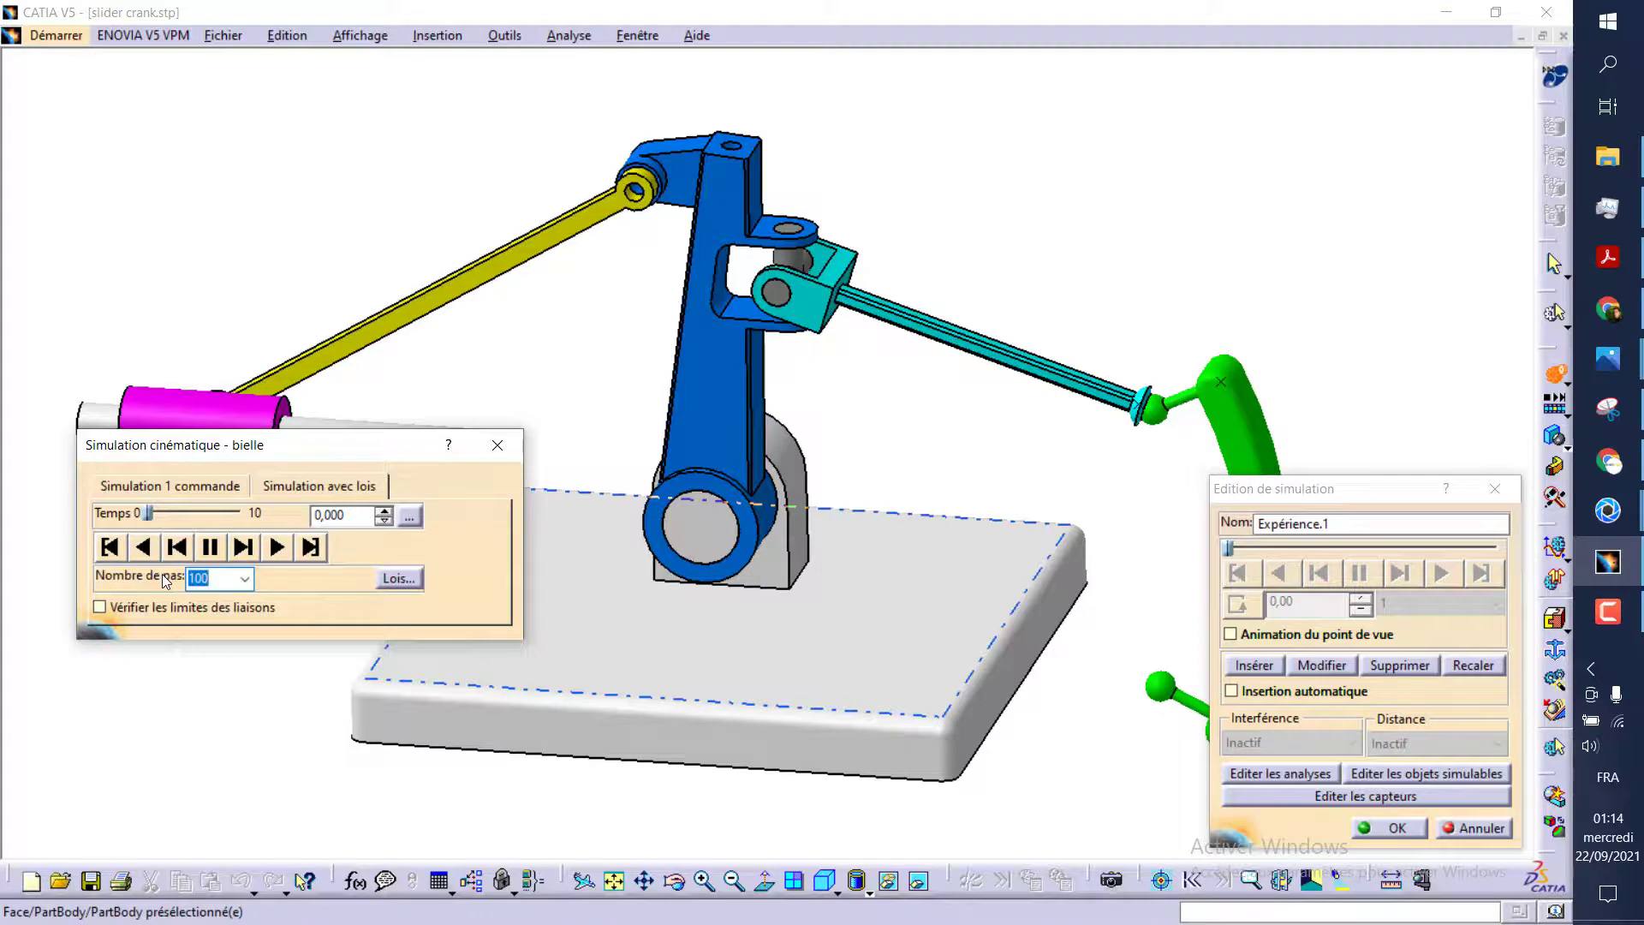
{"action": "key", "text": "Up"}
{"action": "left_click", "coordinate": [1234, 690]}
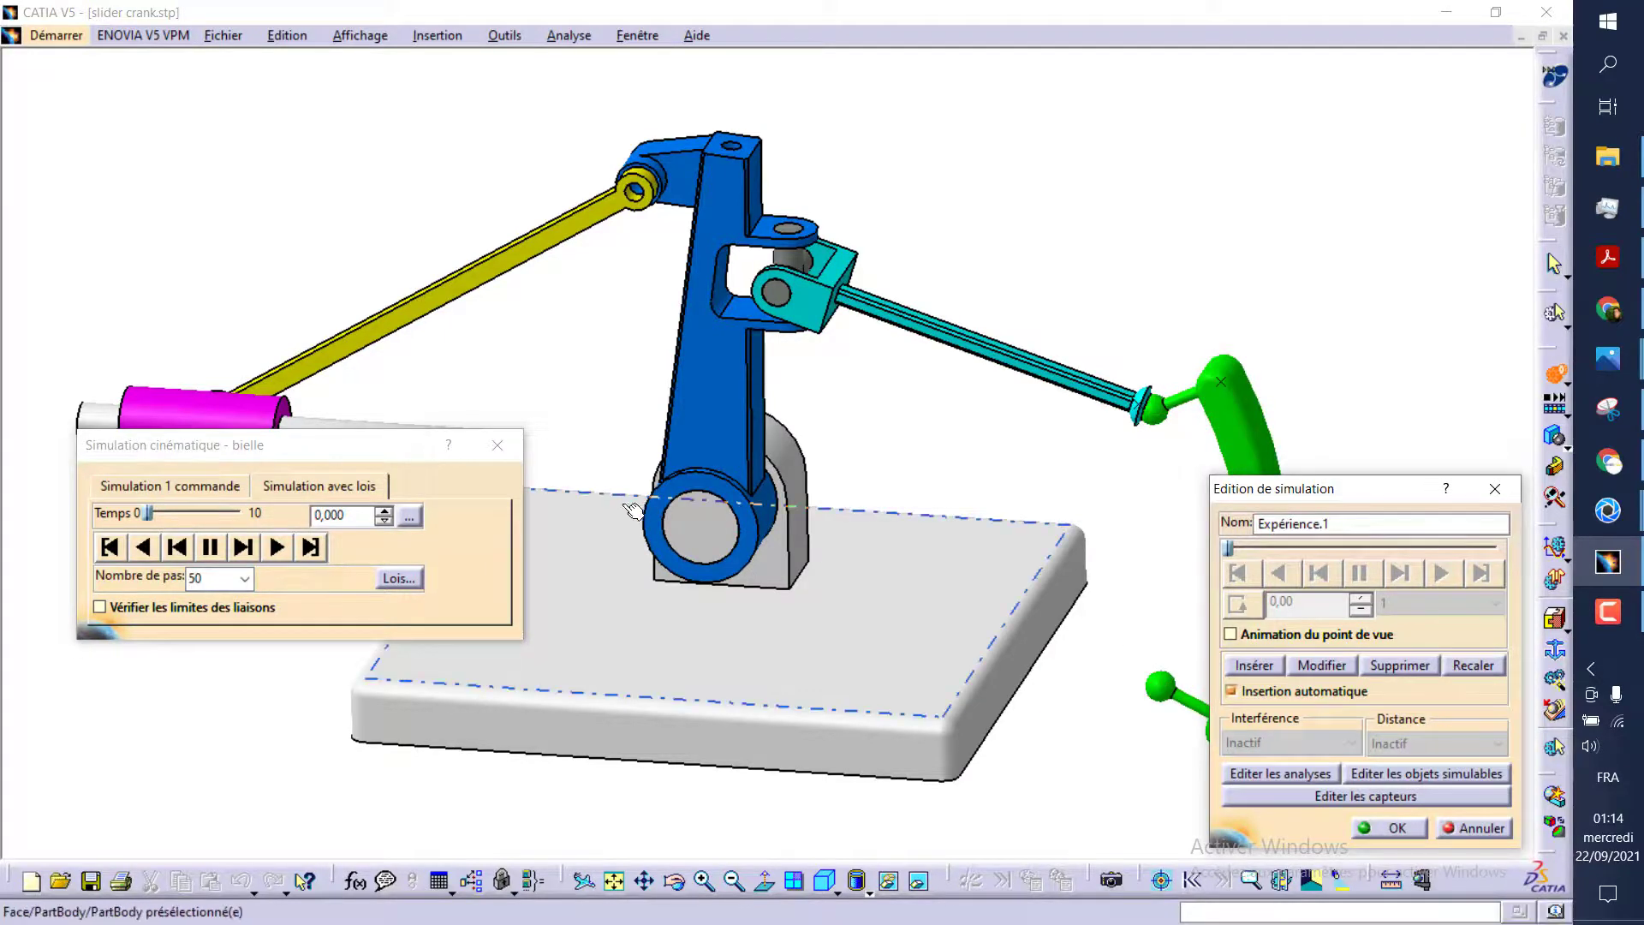
{"action": "left_click", "coordinate": [277, 547]}
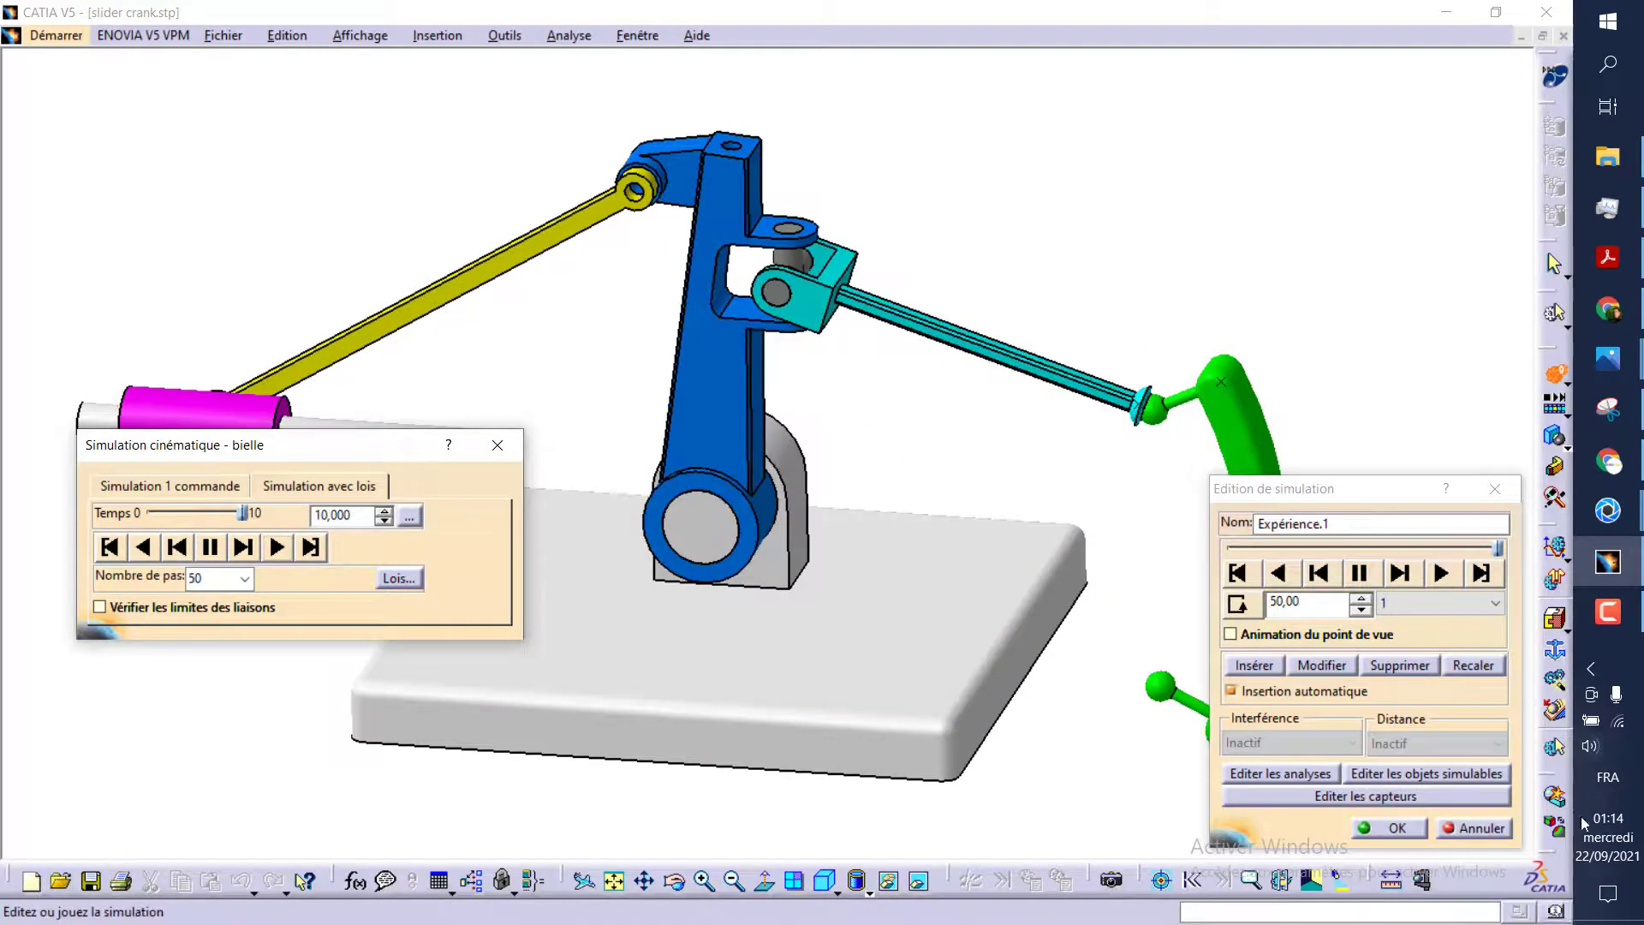
{"action": "left_click", "coordinate": [1381, 831]}
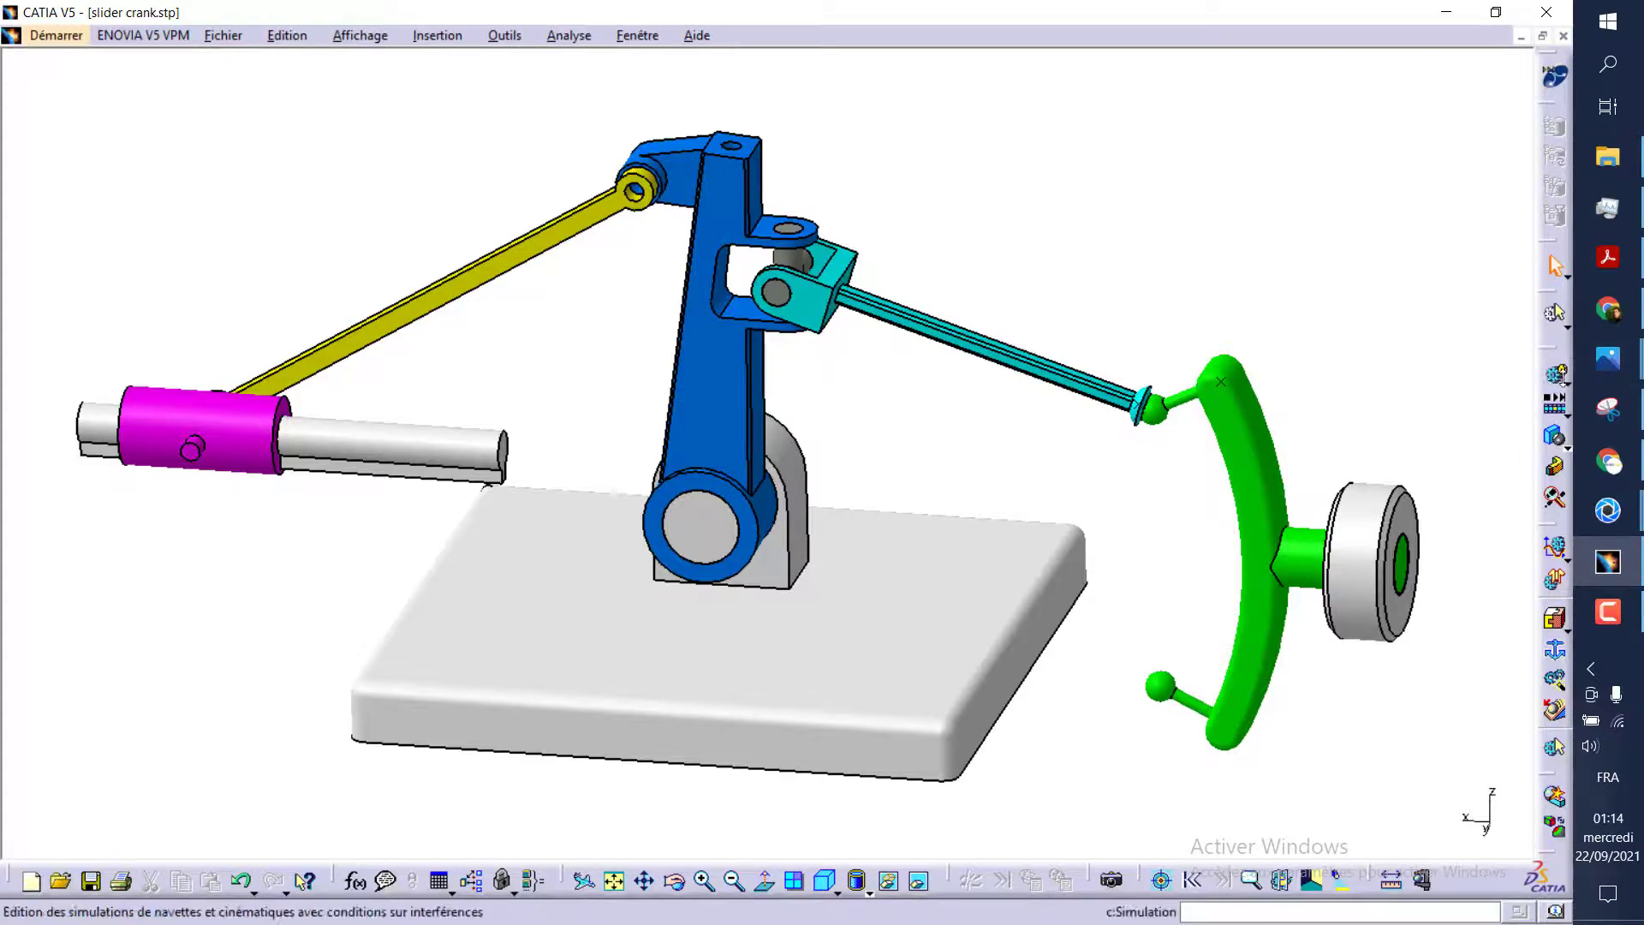
Compile Expérience.1 into an animation file named 'Bielle animation' instead of a replay
{"action": "left_click", "coordinate": [1566, 382]}
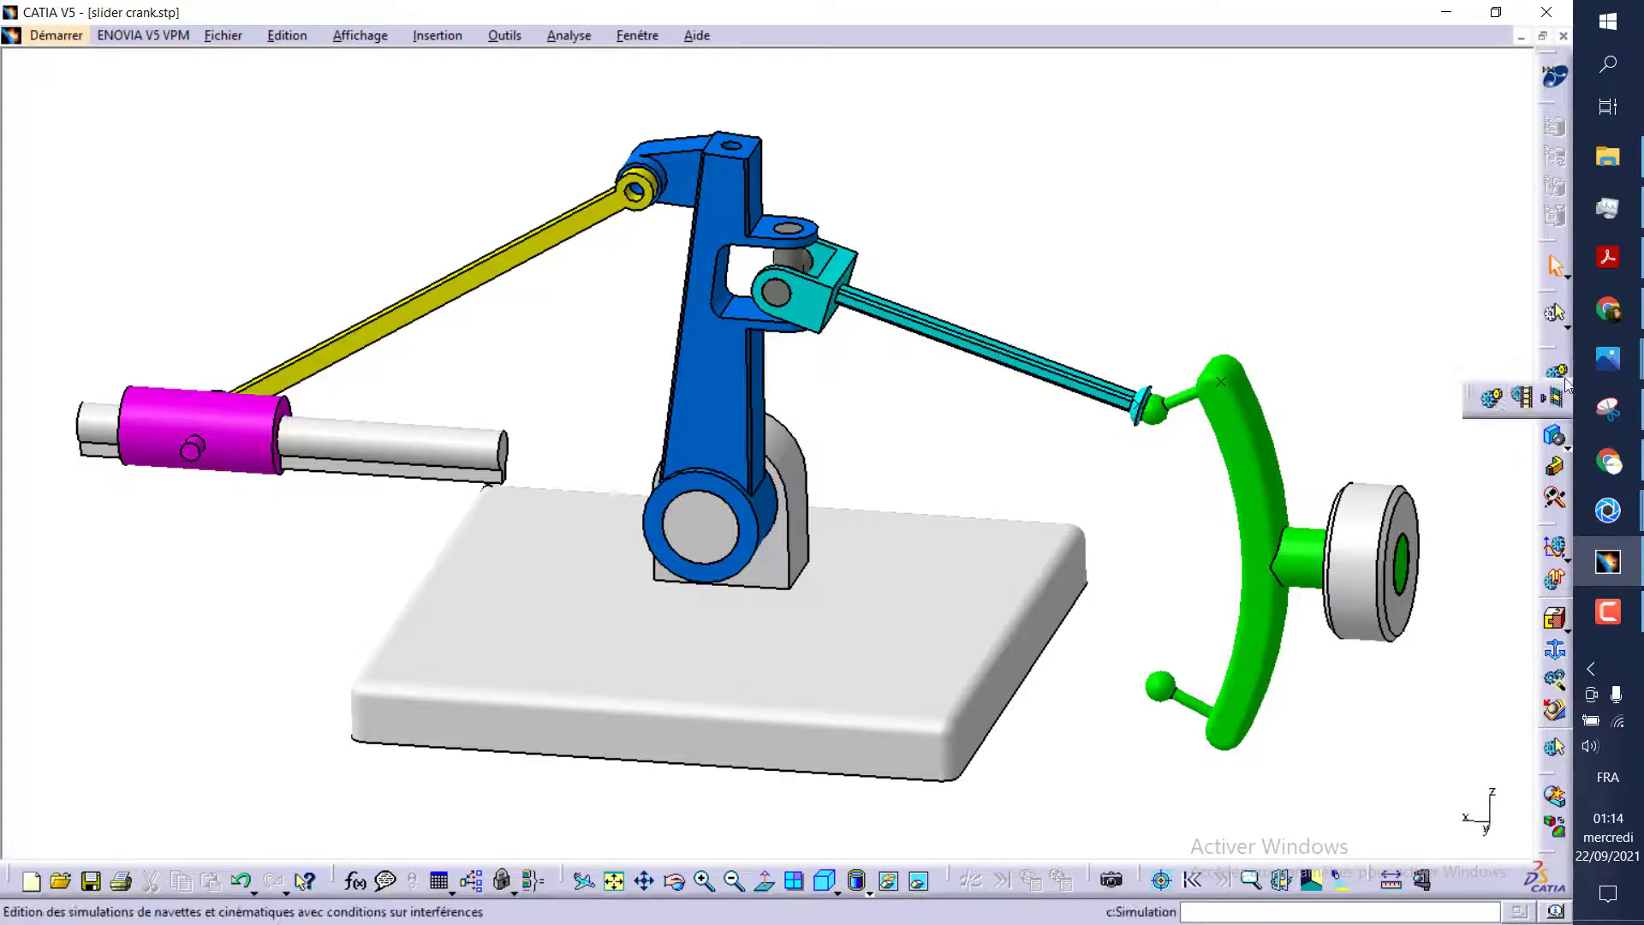
{"action": "left_click", "coordinate": [1519, 396]}
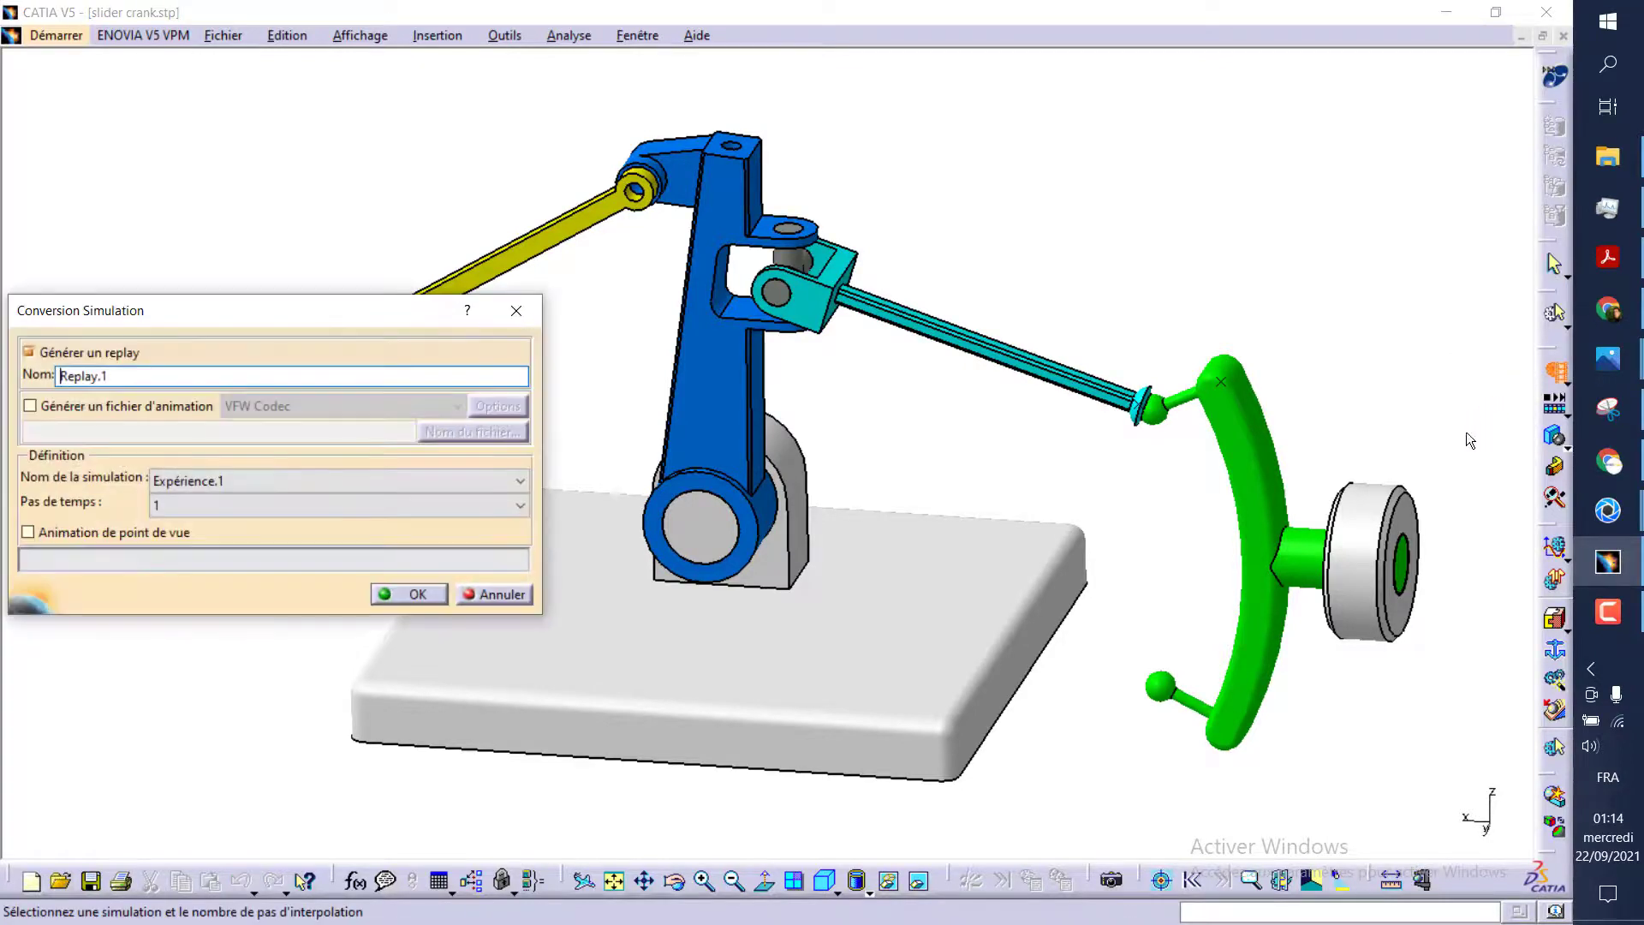
{"action": "left_click_drag", "start_coordinate": [178, 323], "coordinate": [339, 273]}
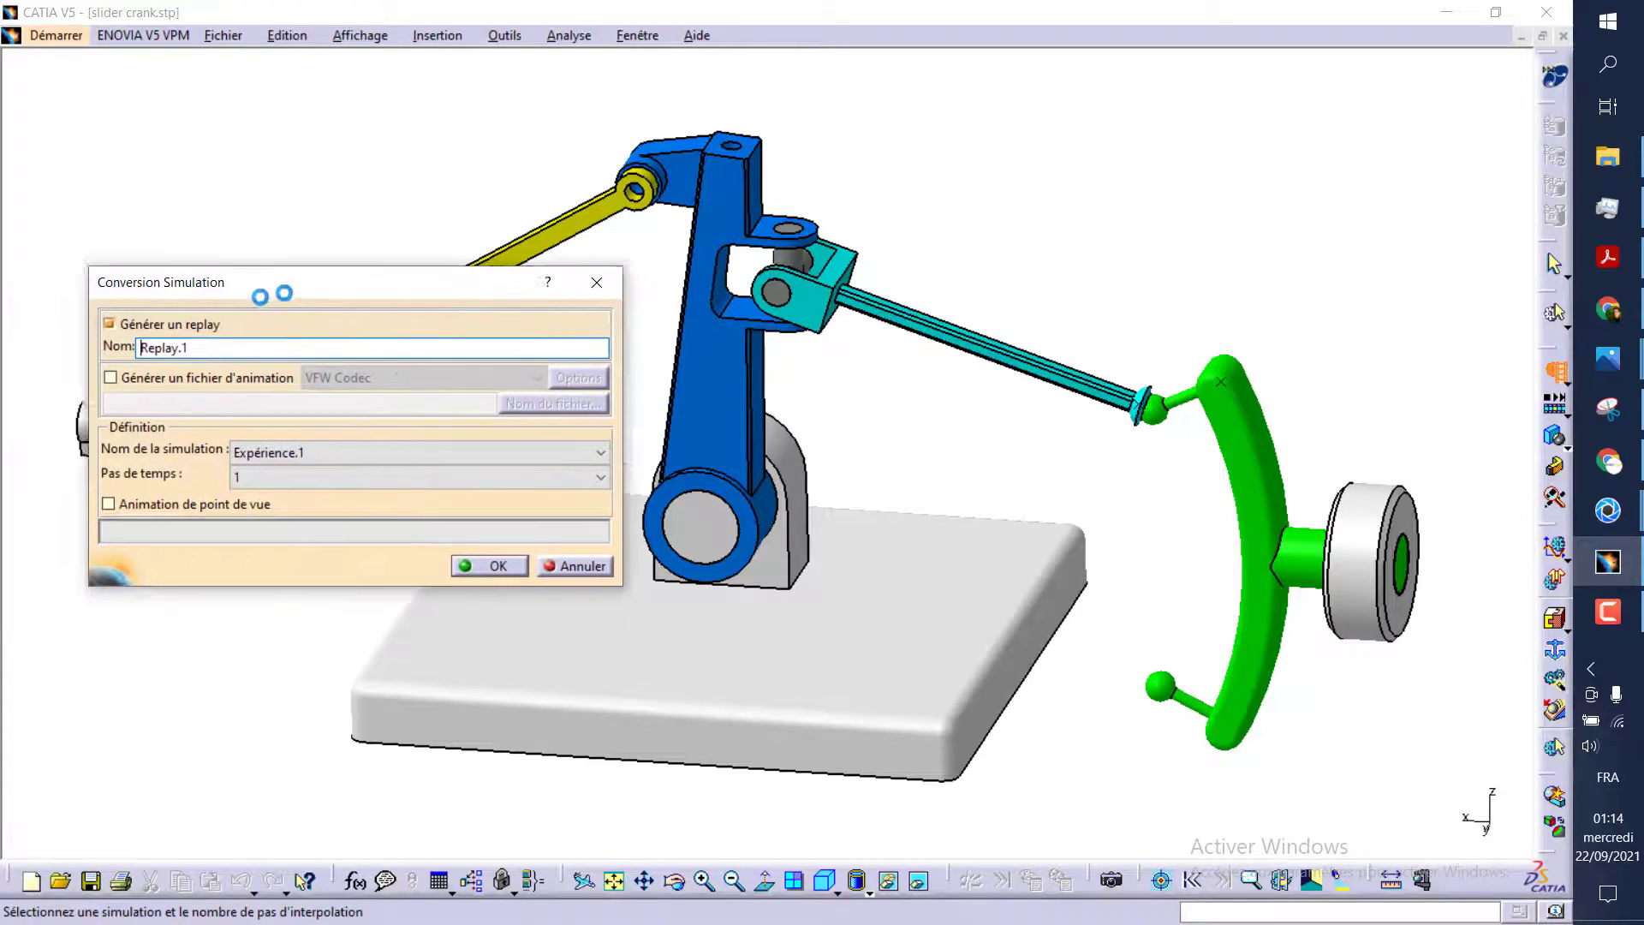
{"action": "left_click", "coordinate": [216, 357]}
{"action": "type", "text": "Bielle animation"}
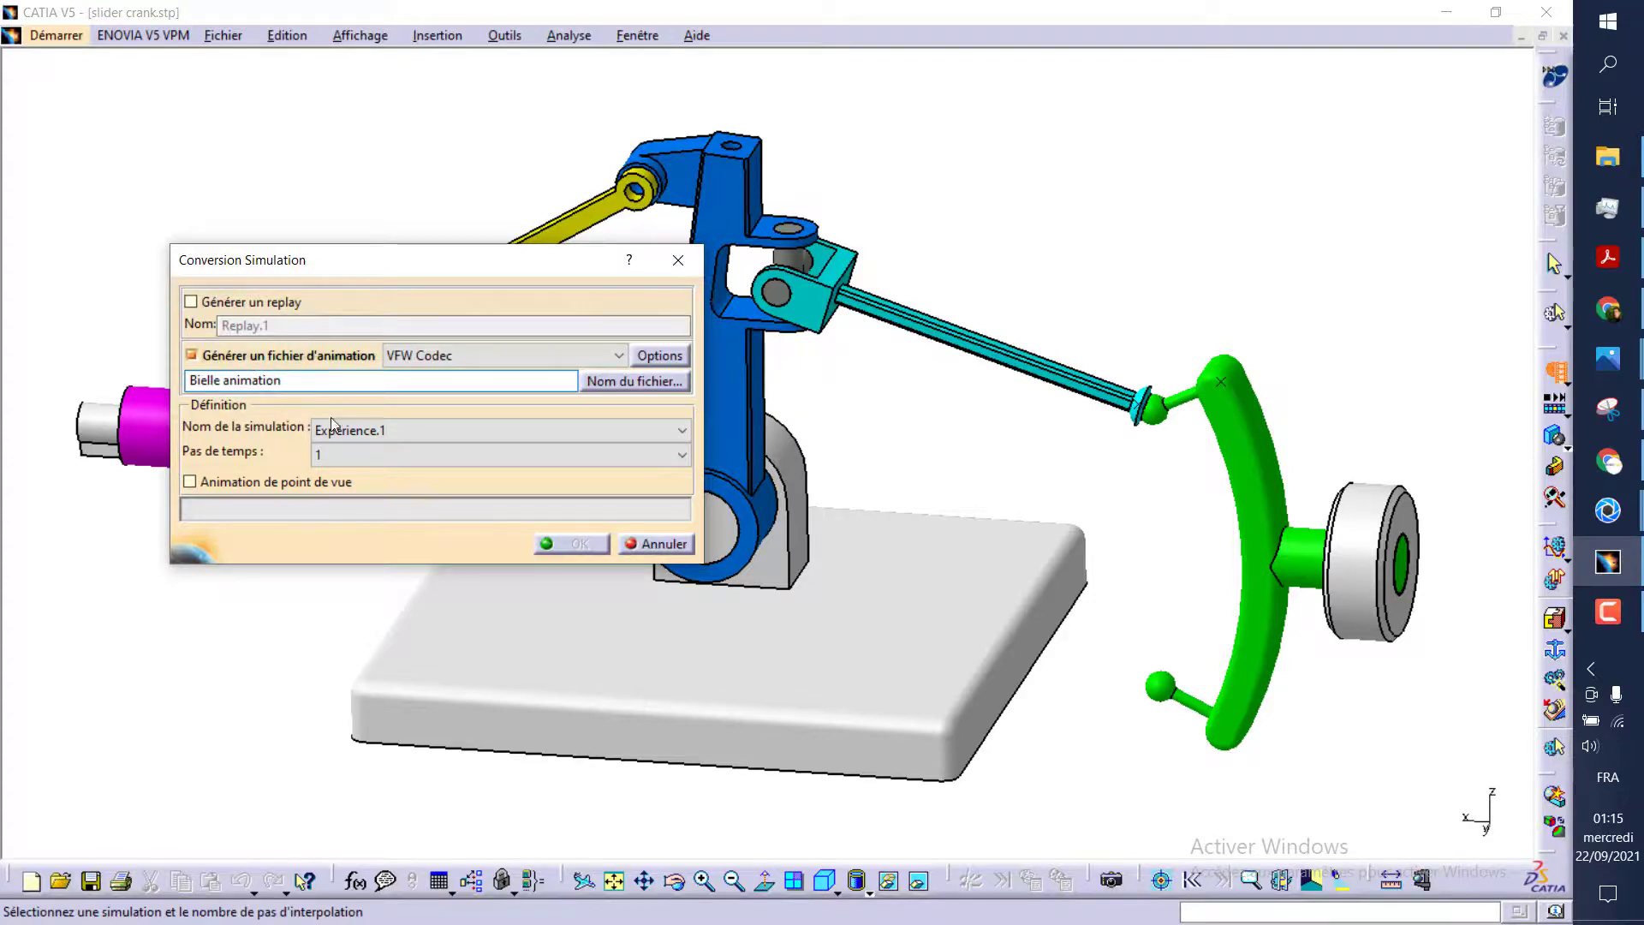
{"action": "left_click", "coordinate": [359, 455]}
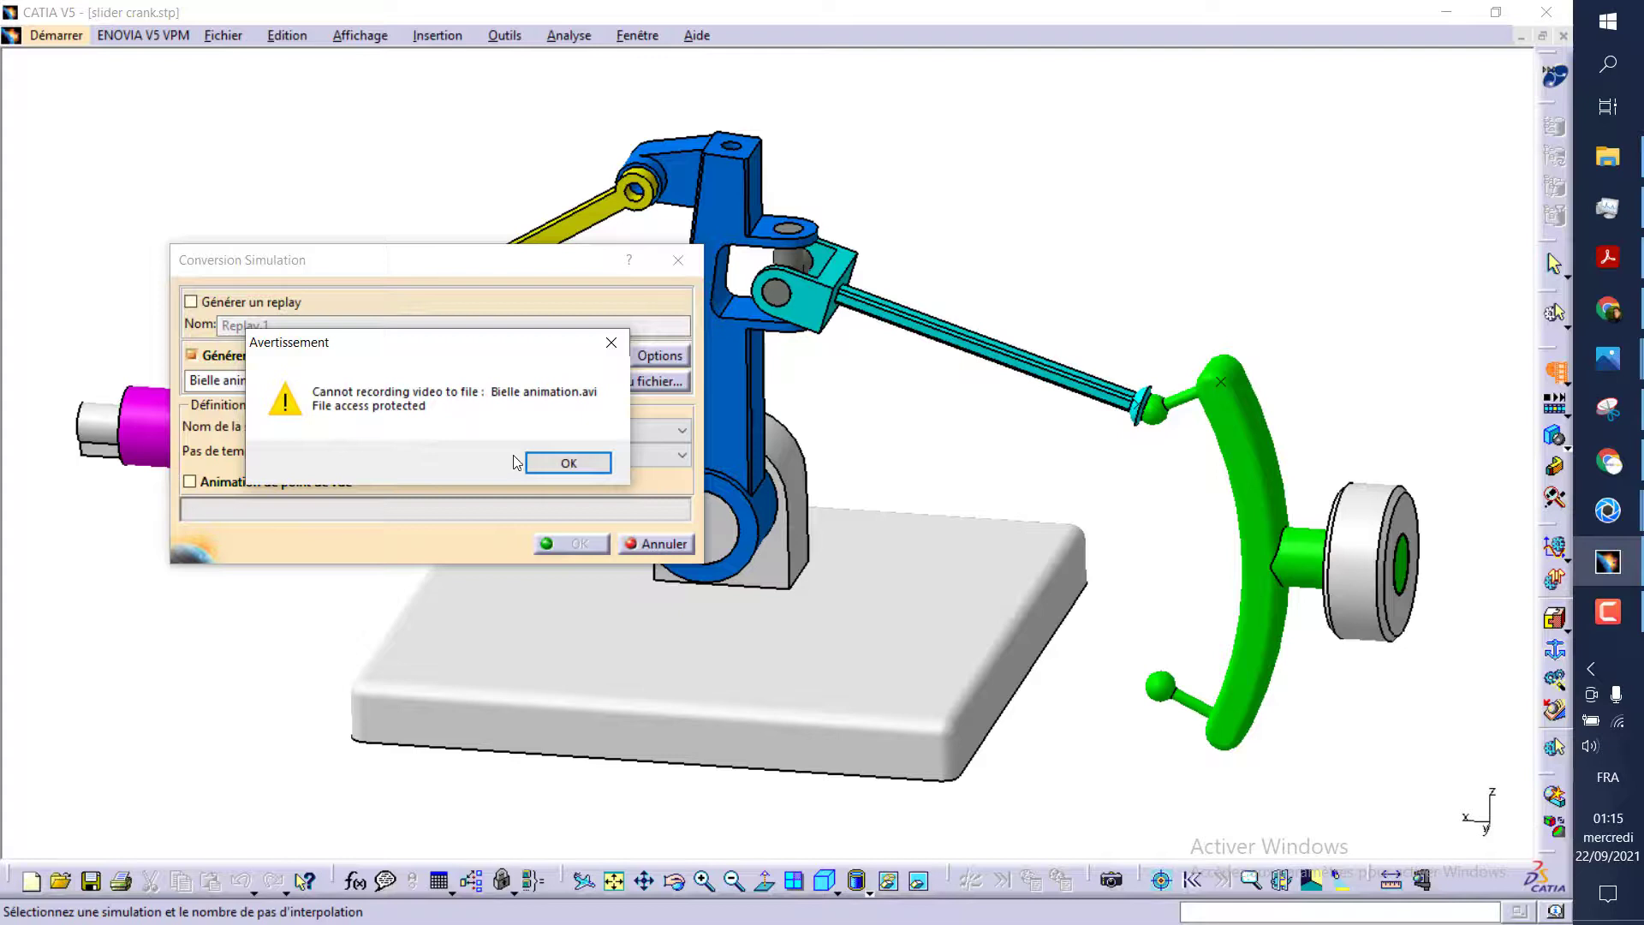
{"action": "left_click", "coordinate": [557, 462]}
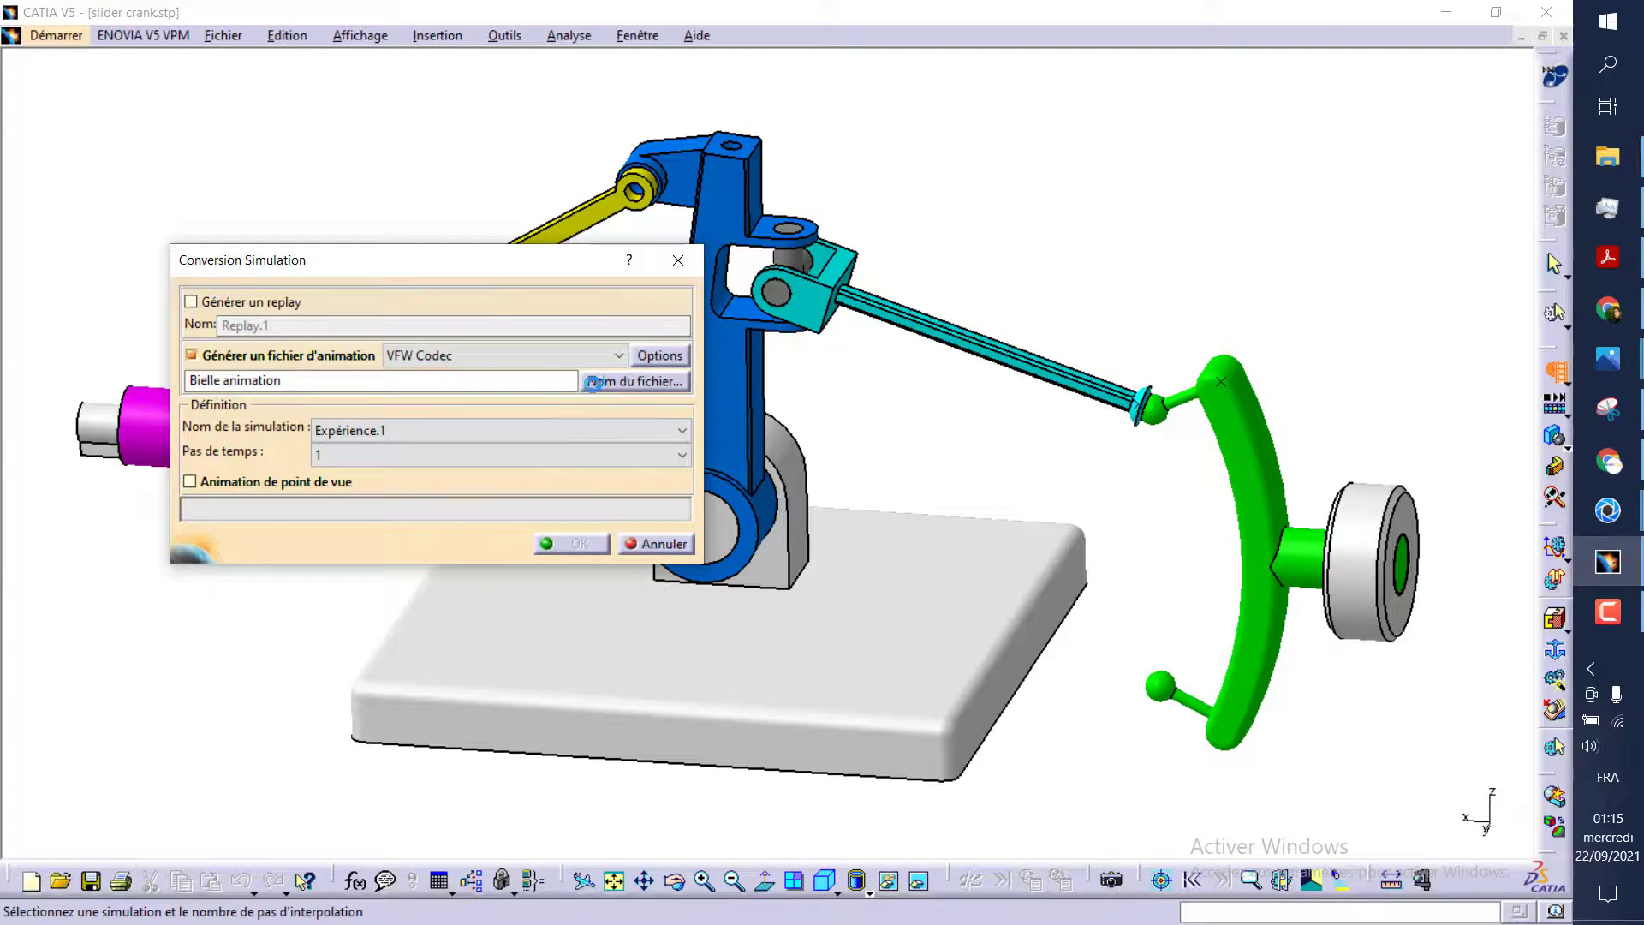
{"action": "left_click", "coordinate": [682, 455]}
Name the film file 'Bielle manivelle.avi' and save it on the Desktop (Bureau)
{"action": "left_click", "coordinate": [593, 384]}
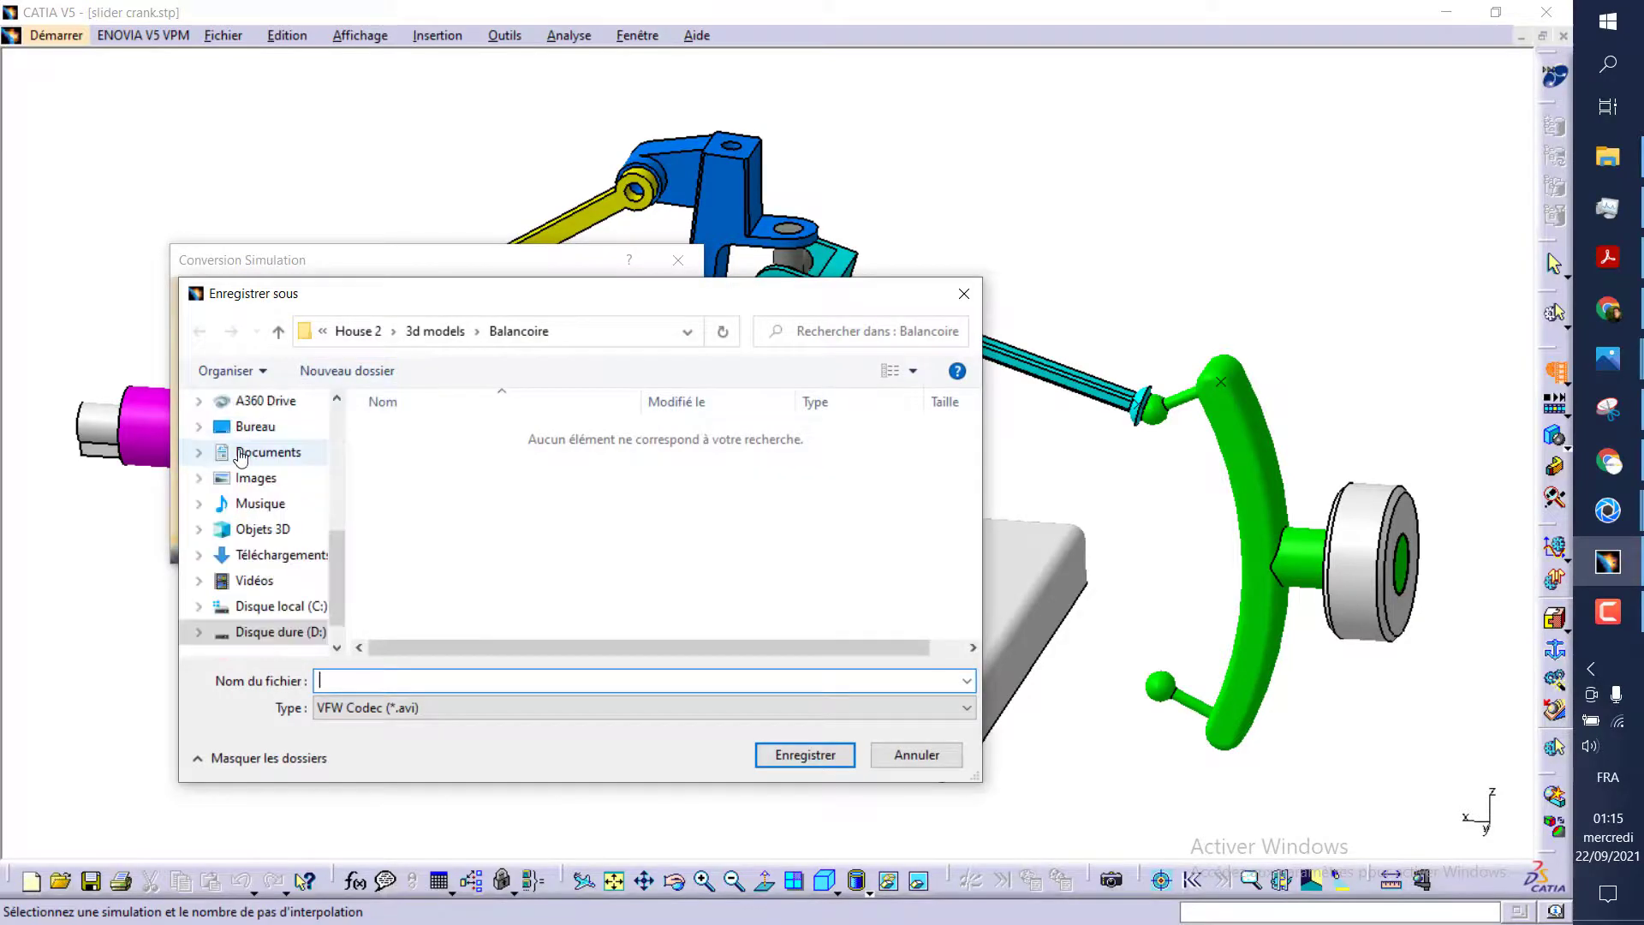
{"action": "left_click", "coordinate": [254, 429]}
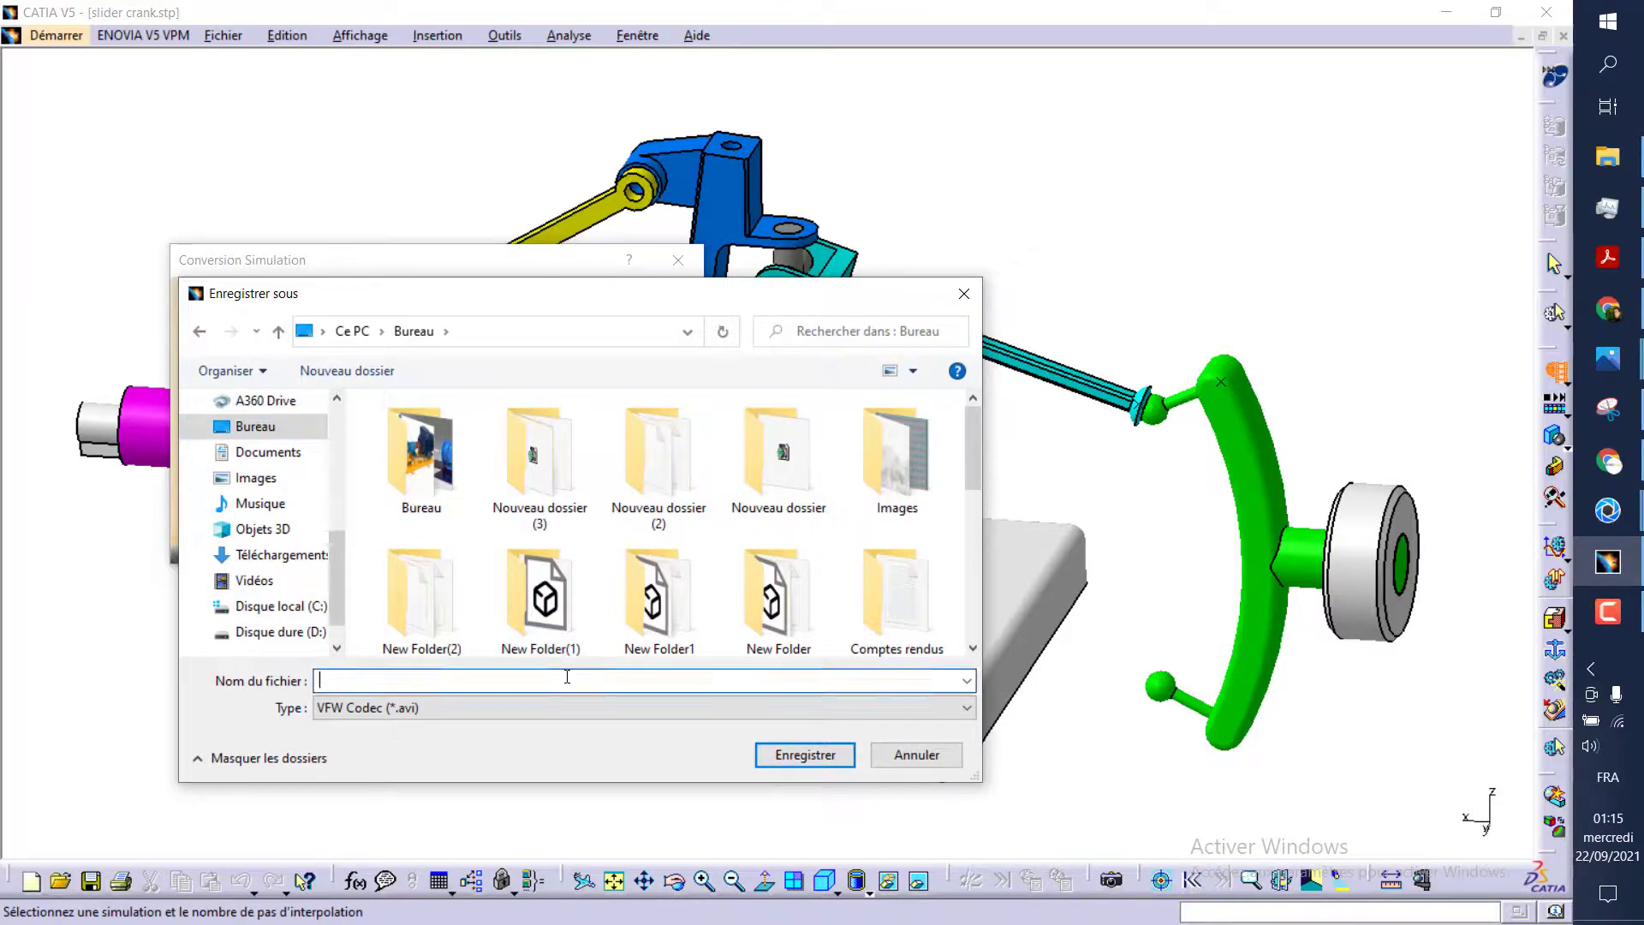
{"action": "type", "text": "Bielle manivelle"}
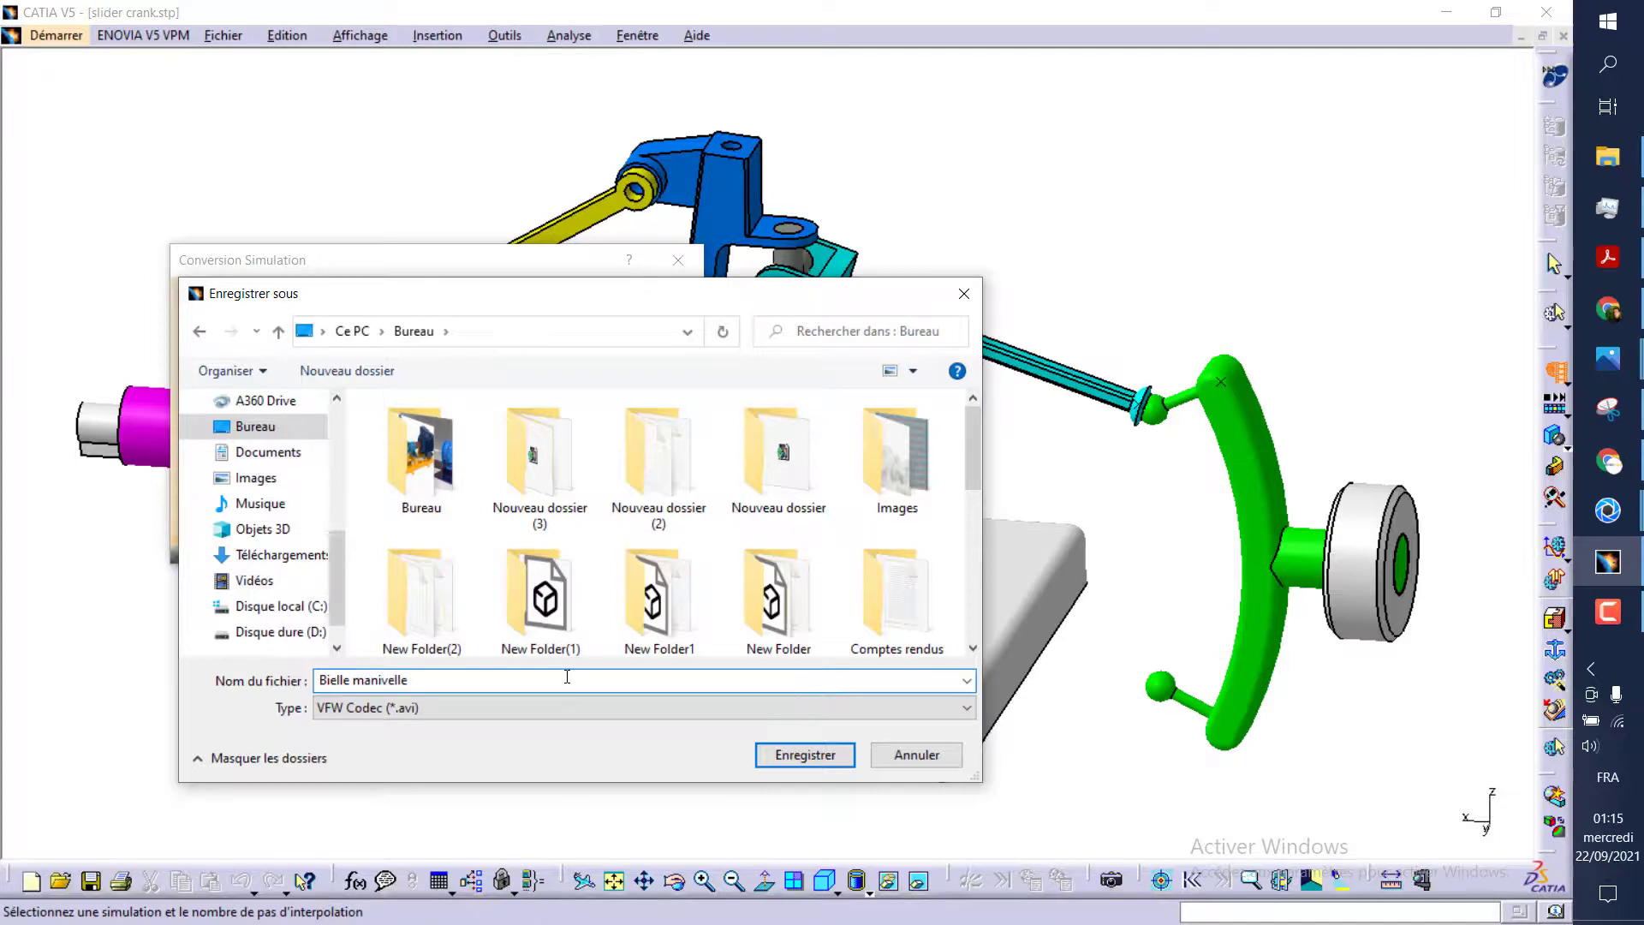
{"action": "left_click", "coordinate": [843, 760]}
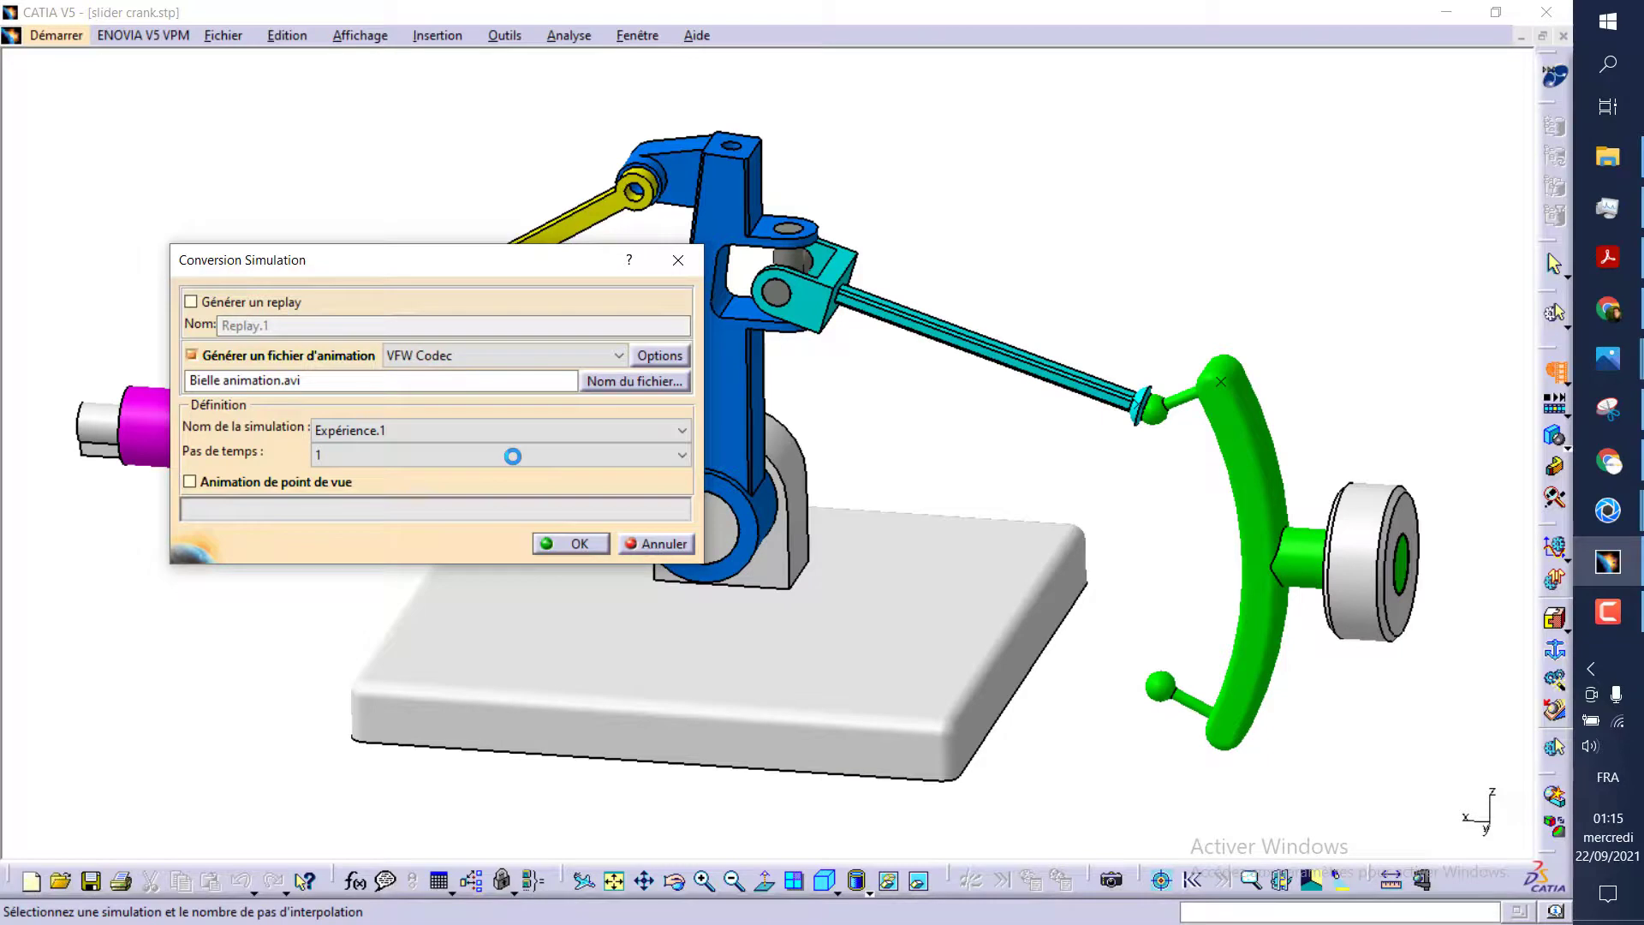
Set the film's time step to 0.1 and start generating the AVI
{"action": "left_click", "coordinate": [673, 459]}
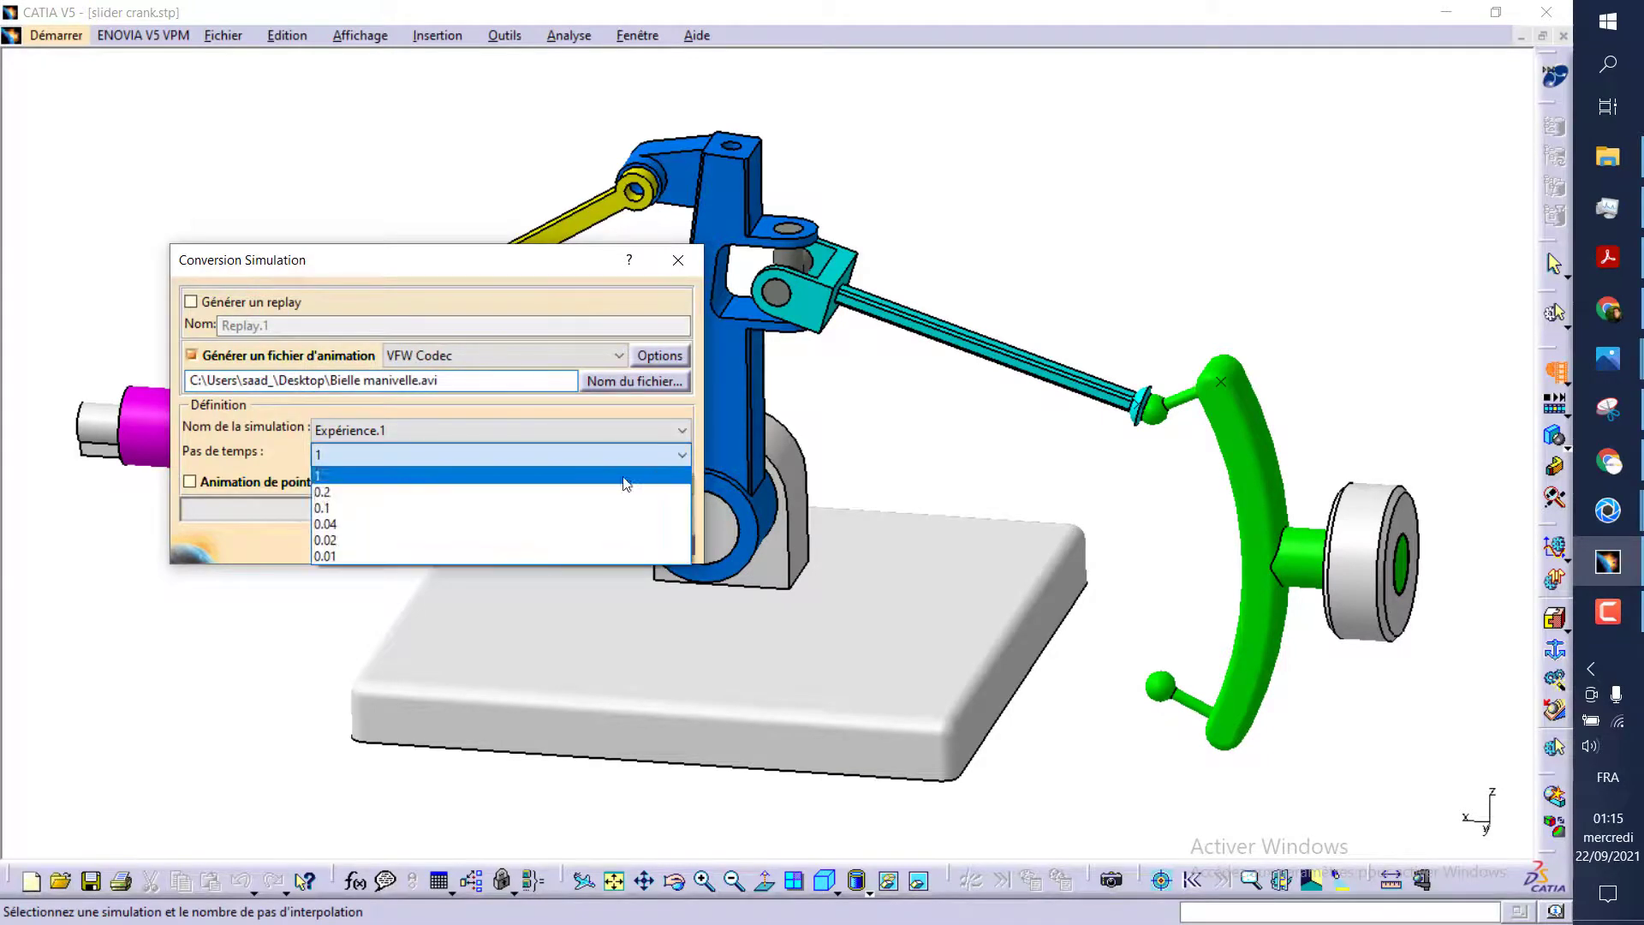
{"action": "left_click", "coordinate": [418, 514]}
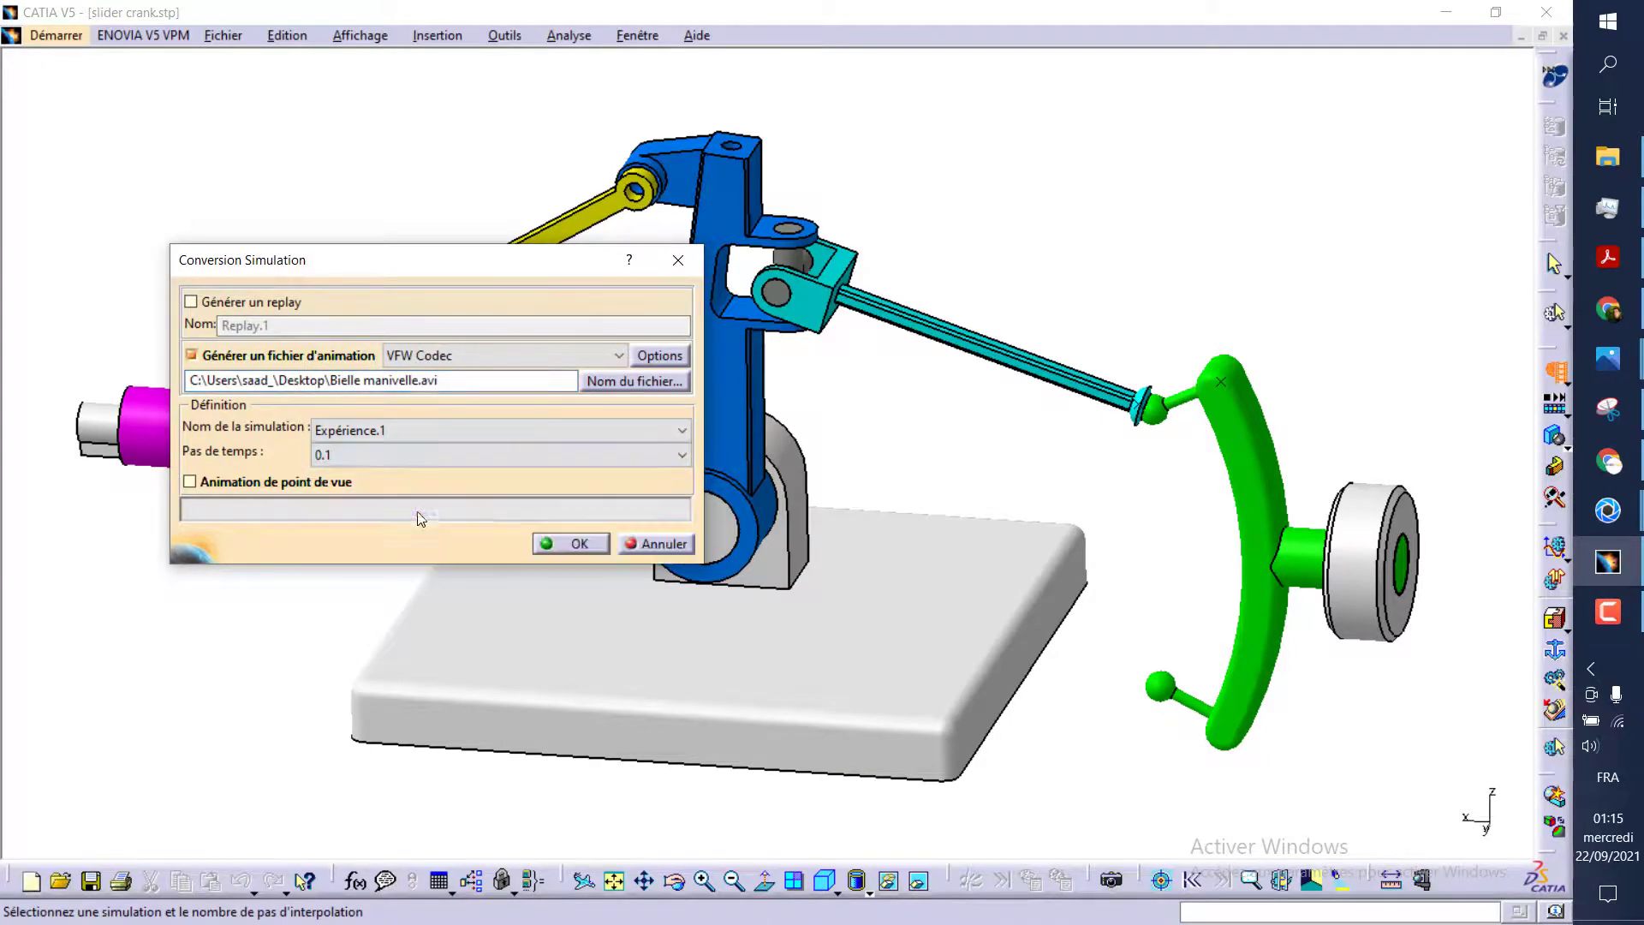
{"action": "left_click", "coordinate": [579, 545]}
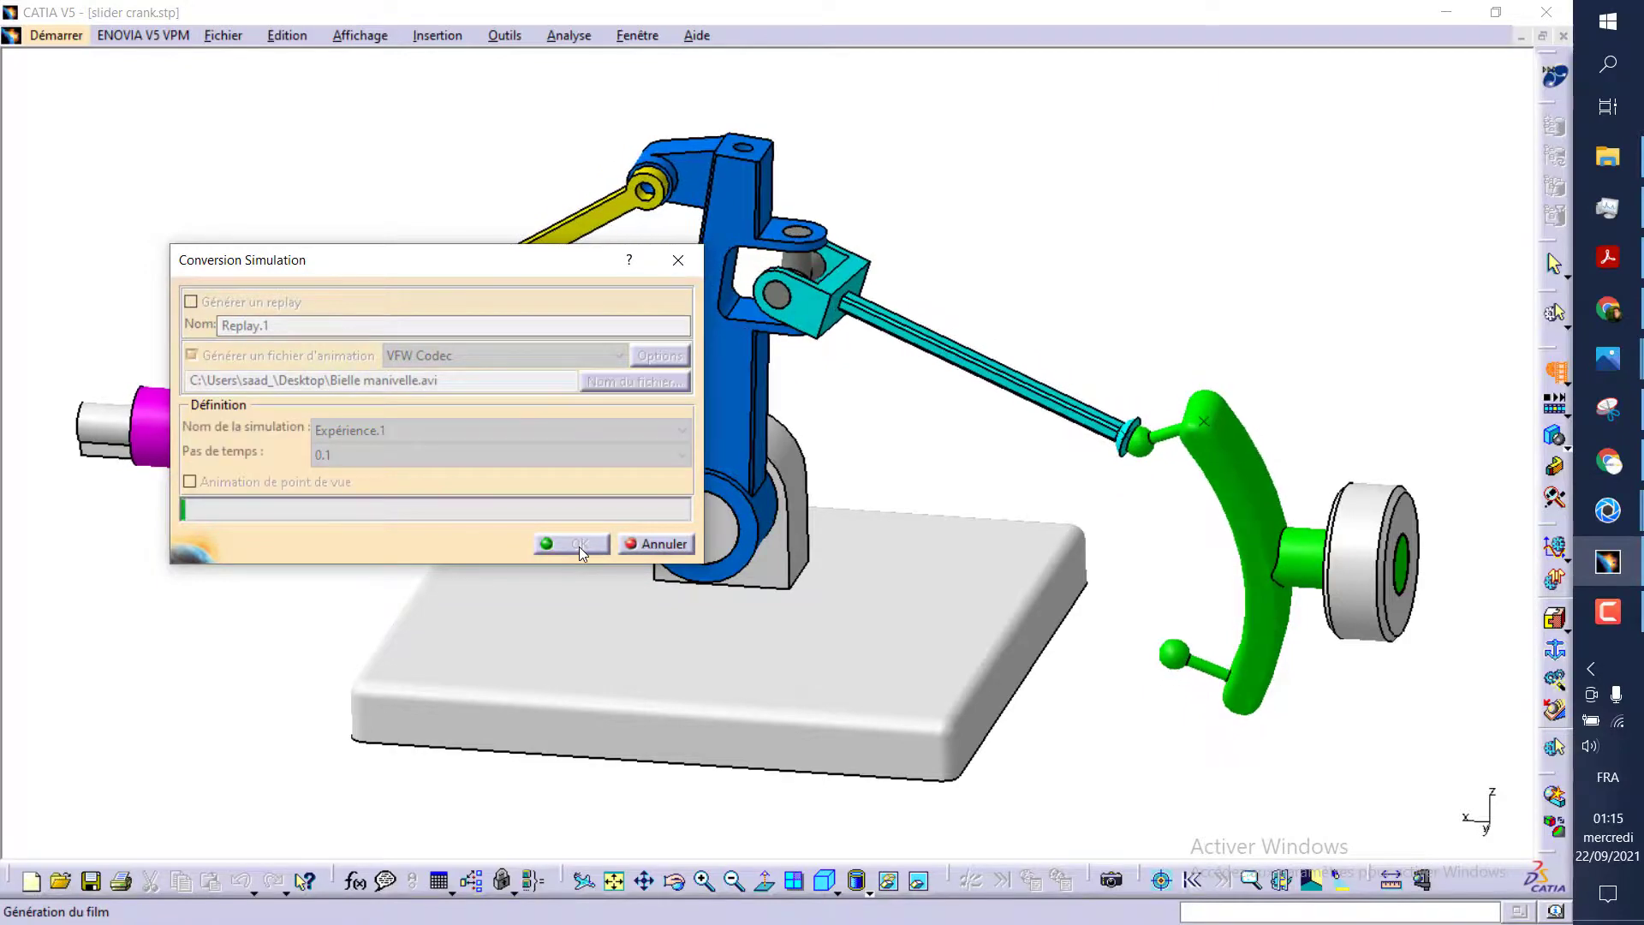